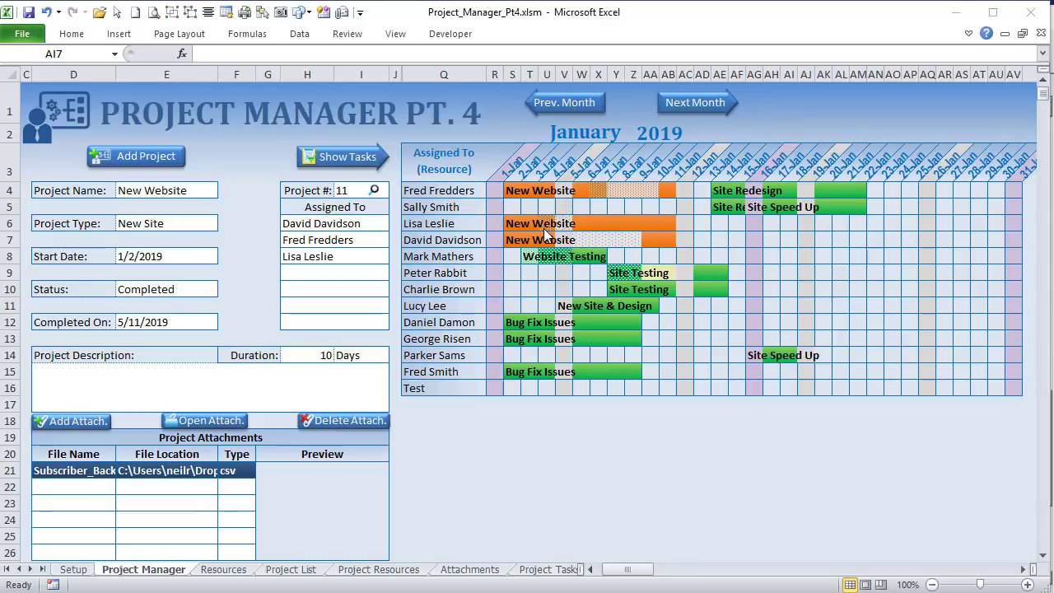
Step: Point out the hatched bar days, a weekend column and the holiday column, then switch to the Setup sheet
click(366, 154)
drag(604, 190, 649, 189)
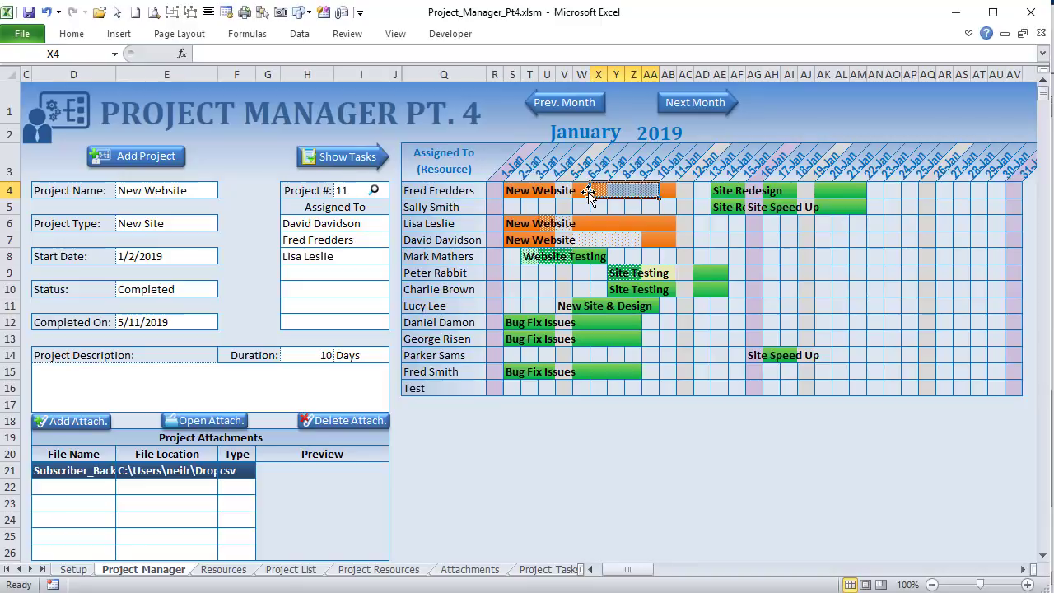
drag(688, 206, 683, 254)
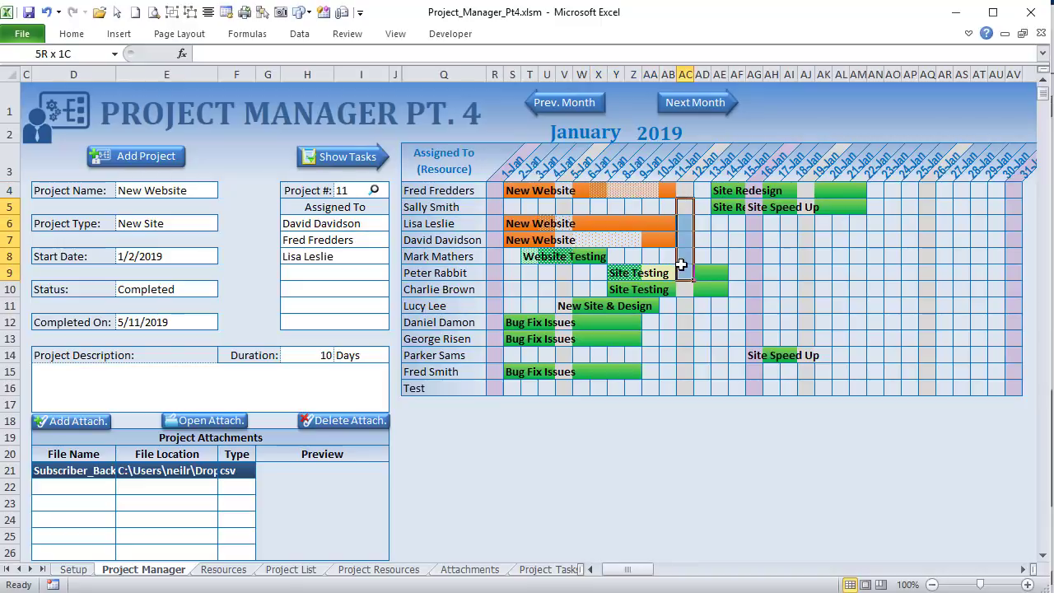
click(752, 229)
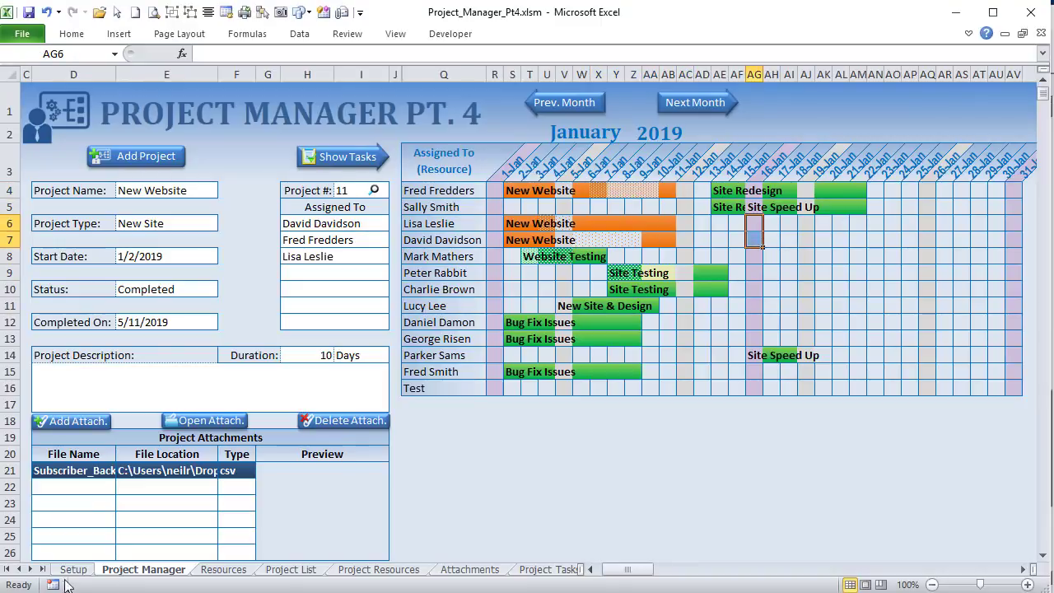
click(66, 570)
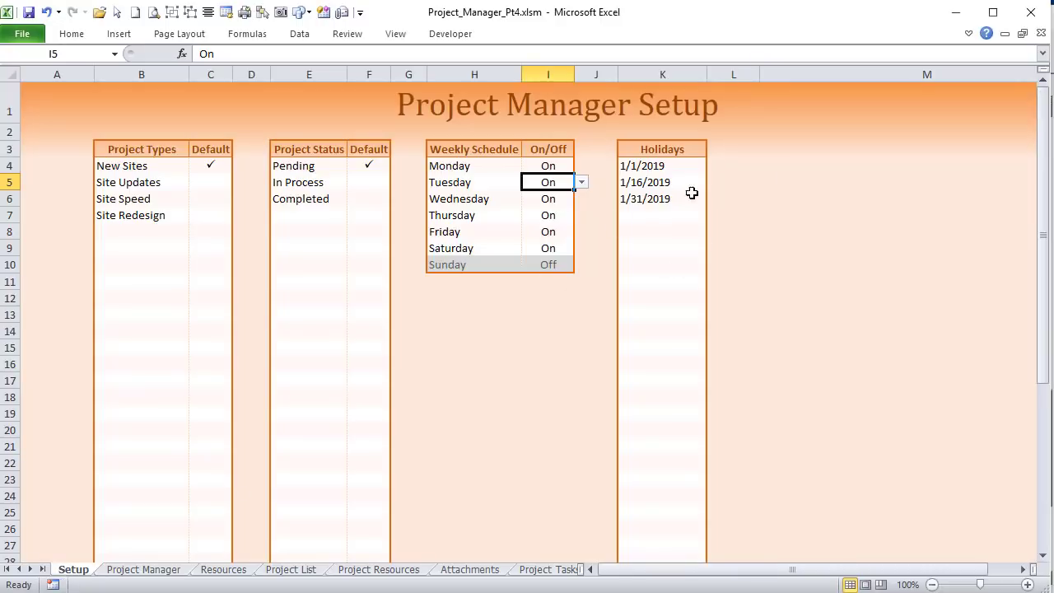
Step: Set Saturday to Off in the weekly schedule, then return to the Project Manager Gantt chart
drag(677, 167, 677, 224)
click(551, 262)
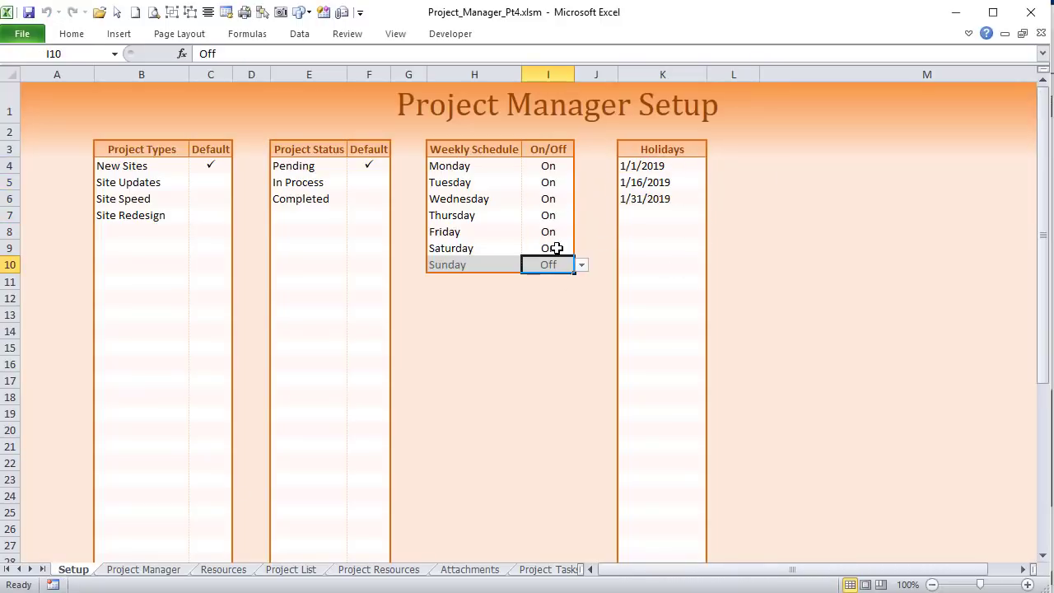
click(557, 247)
click(582, 248)
click(559, 273)
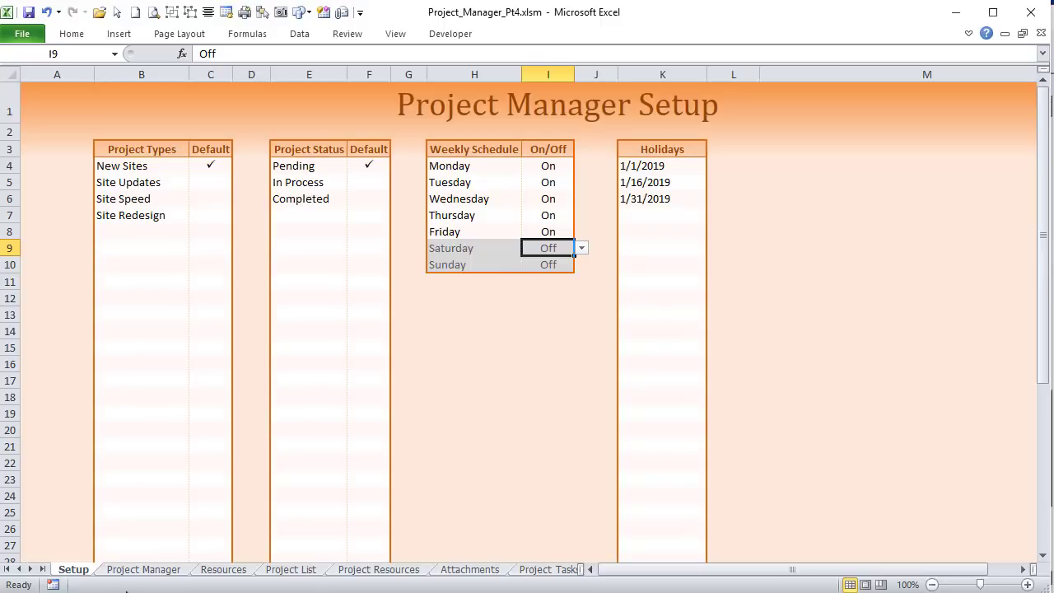
click(140, 569)
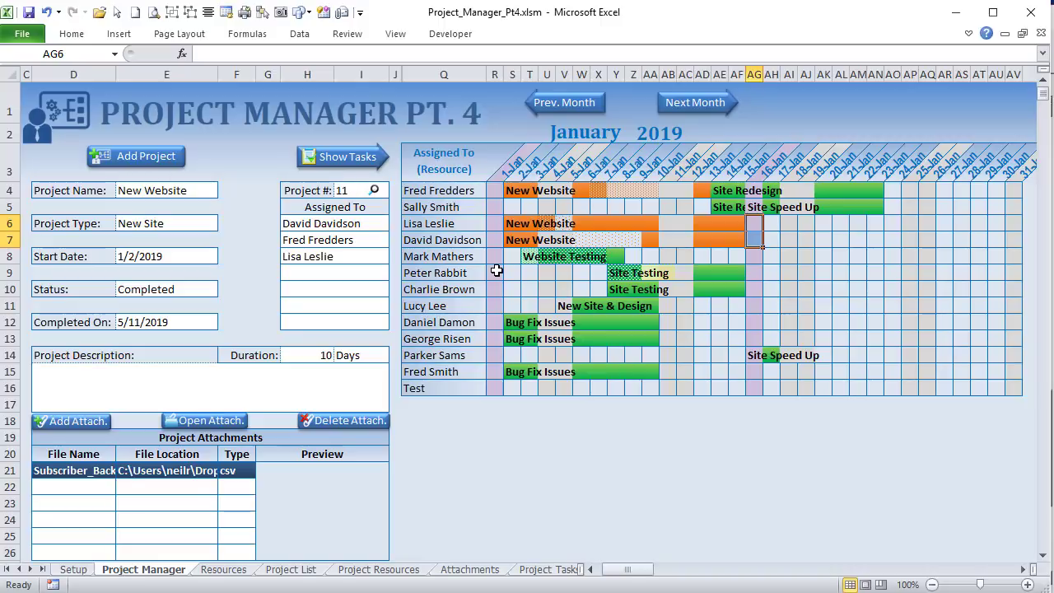
Step: Show the current project's task list and assignees, then hide it again
click(374, 168)
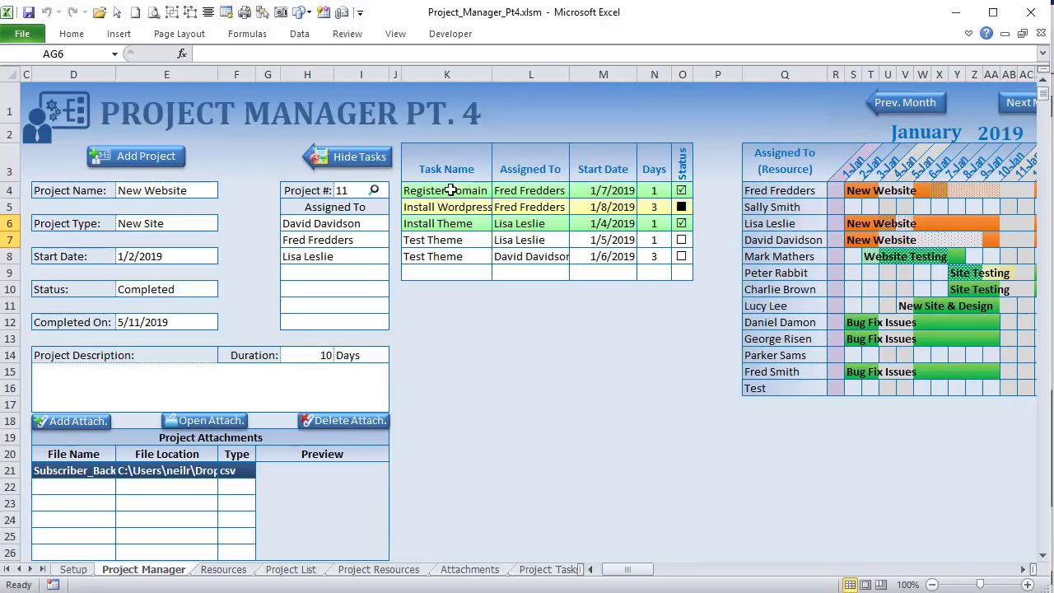
drag(438, 188, 544, 240)
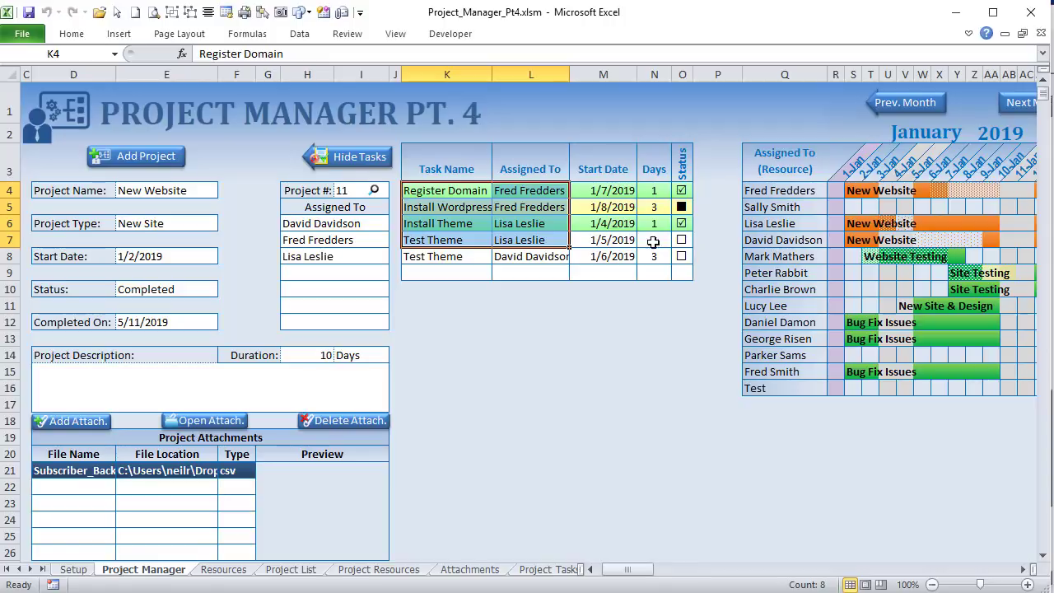
click(346, 158)
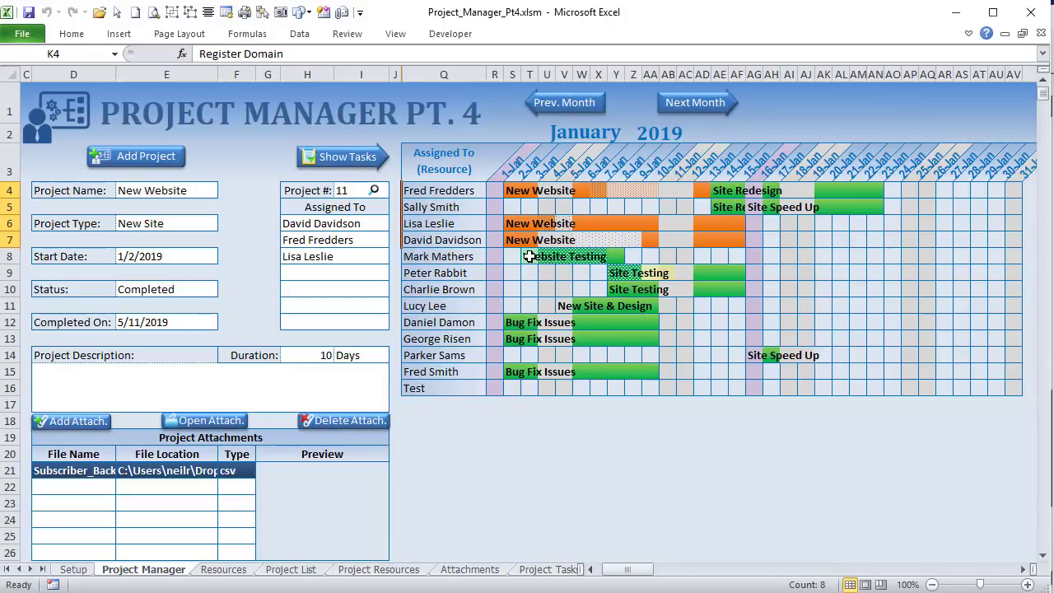
drag(532, 257, 580, 258)
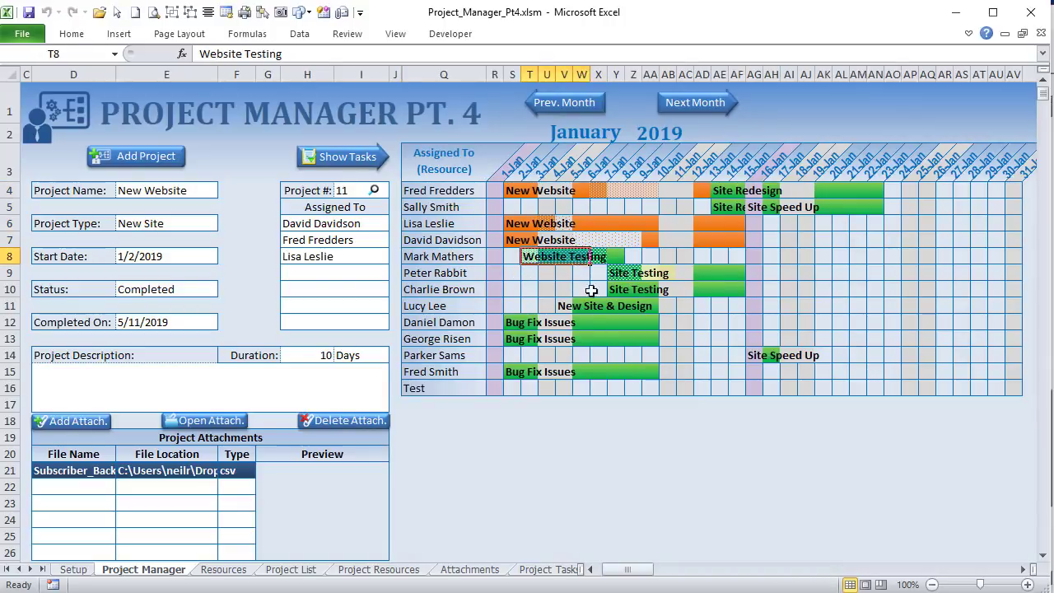
click(584, 292)
double_click(543, 256)
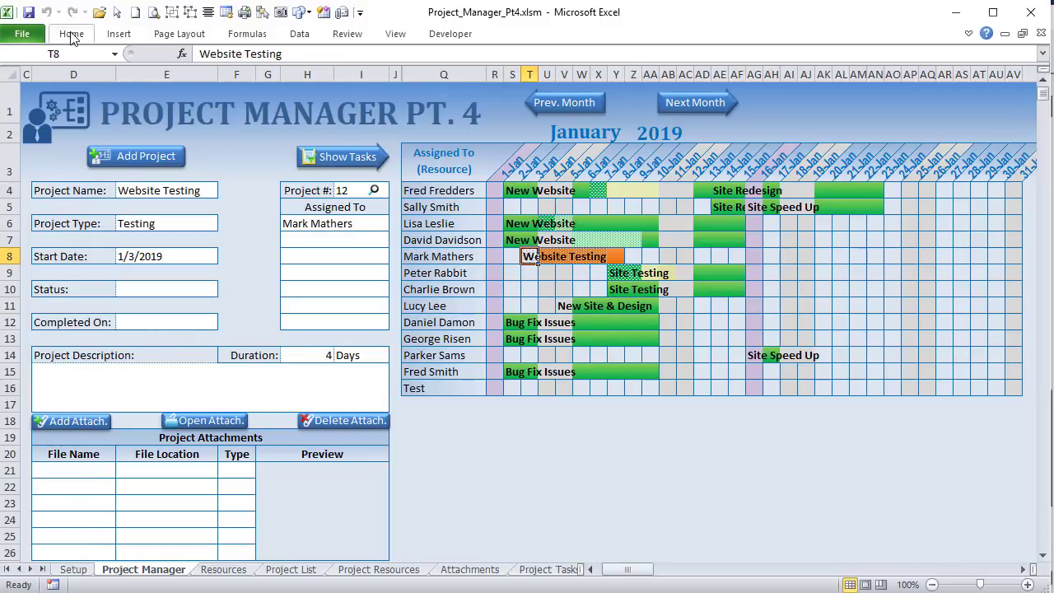
click(369, 164)
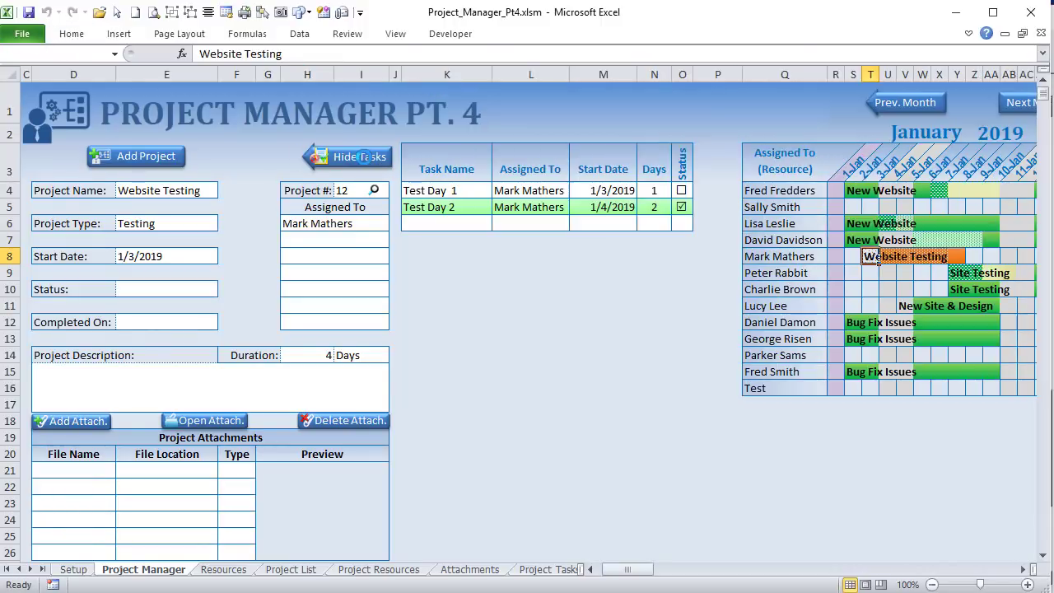
drag(646, 573, 663, 573)
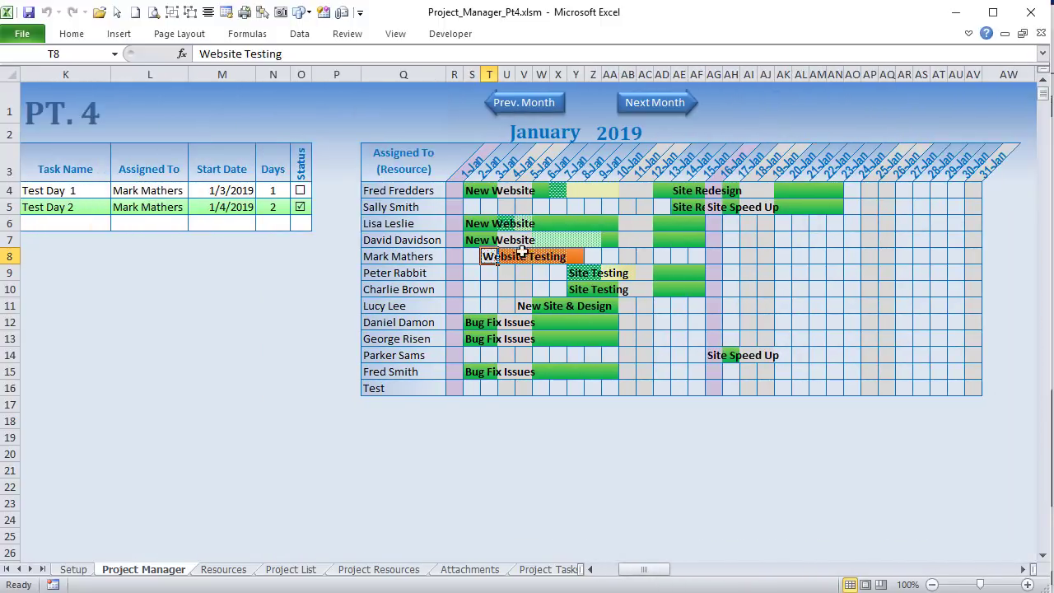
click(72, 34)
click(659, 100)
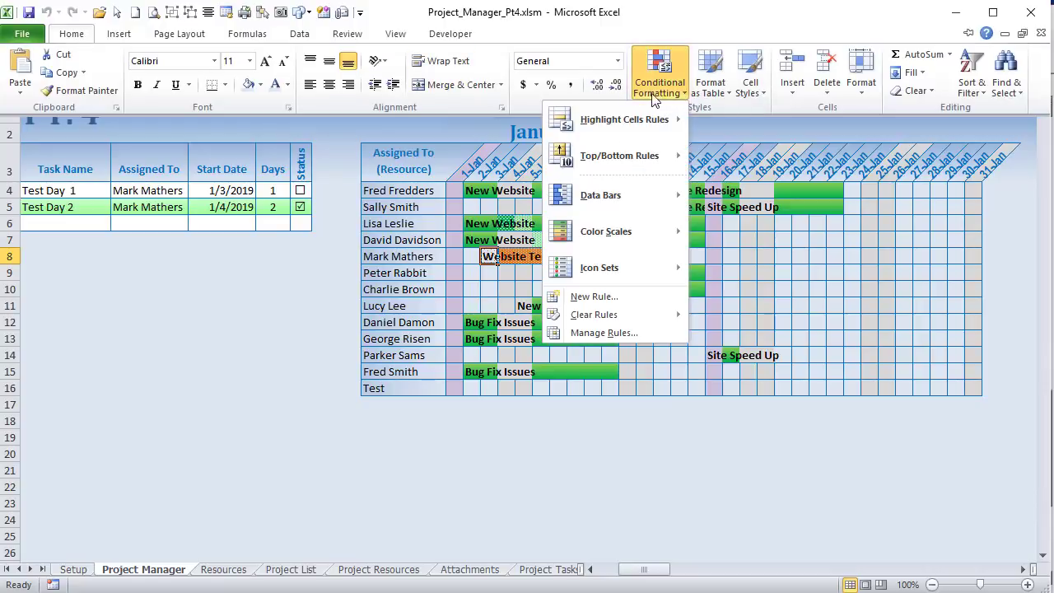
click(607, 333)
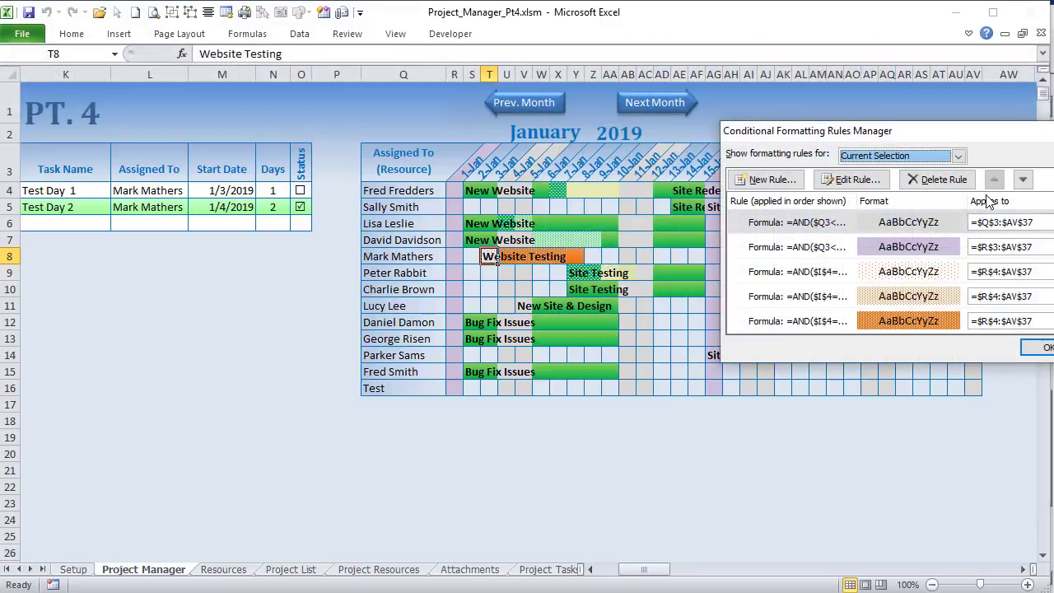
drag(1020, 140, 635, 68)
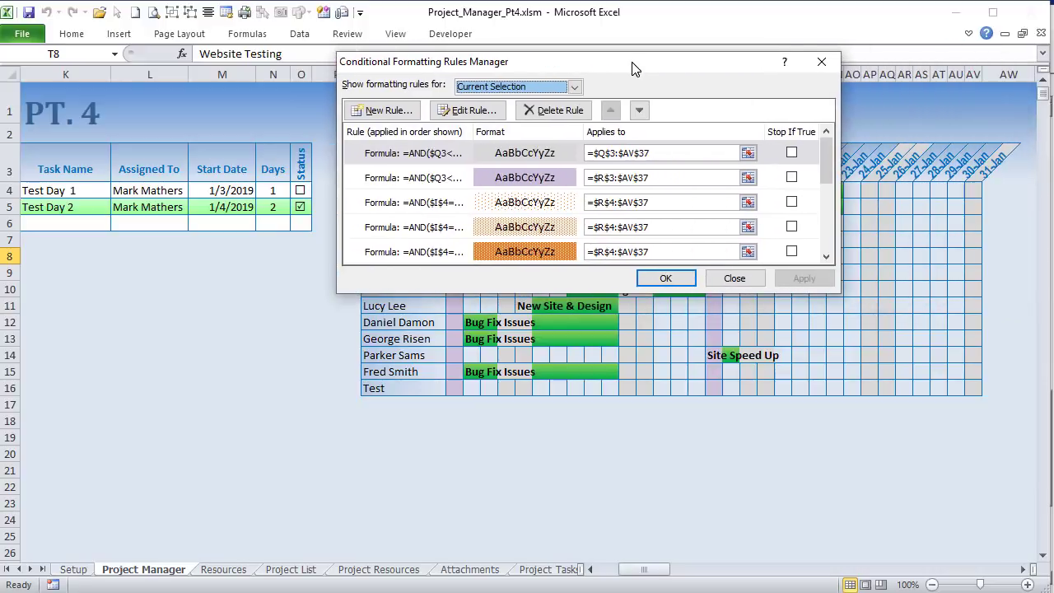
click(433, 203)
click(468, 110)
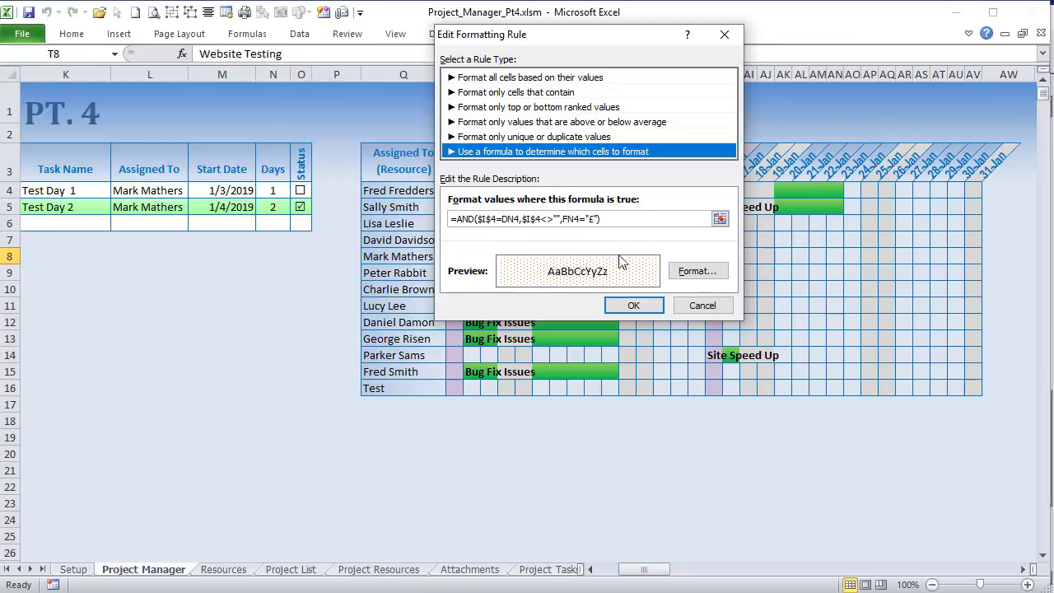
click(700, 274)
click(542, 37)
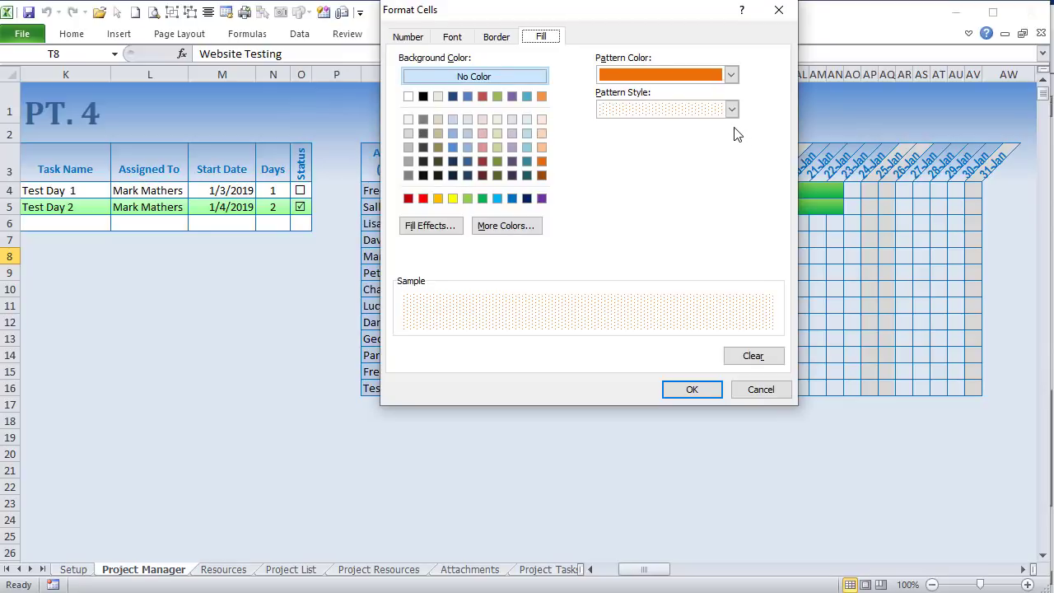
drag(709, 9, 756, 16)
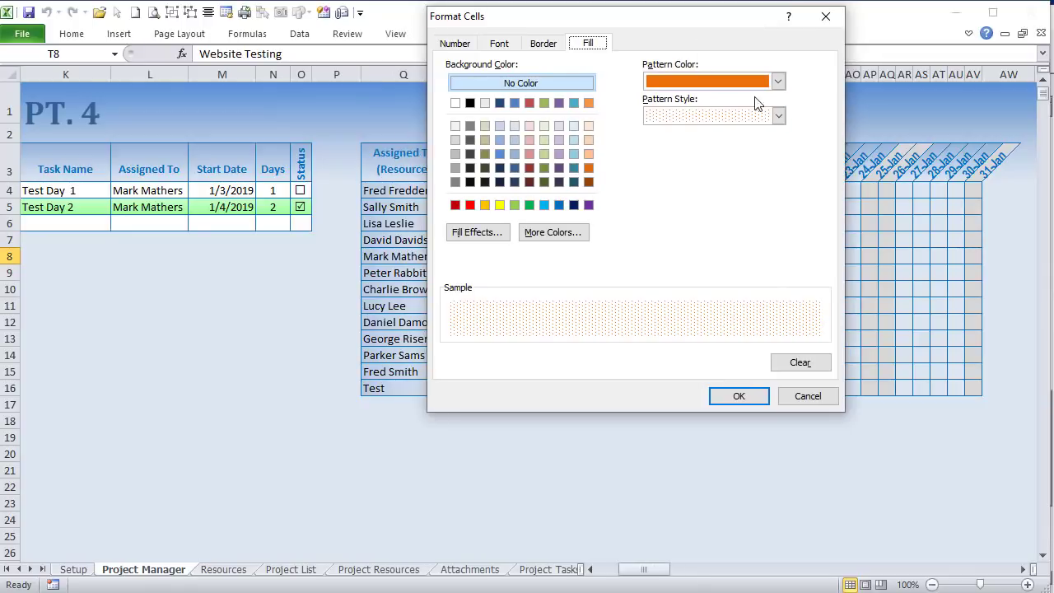
click(808, 396)
click(701, 306)
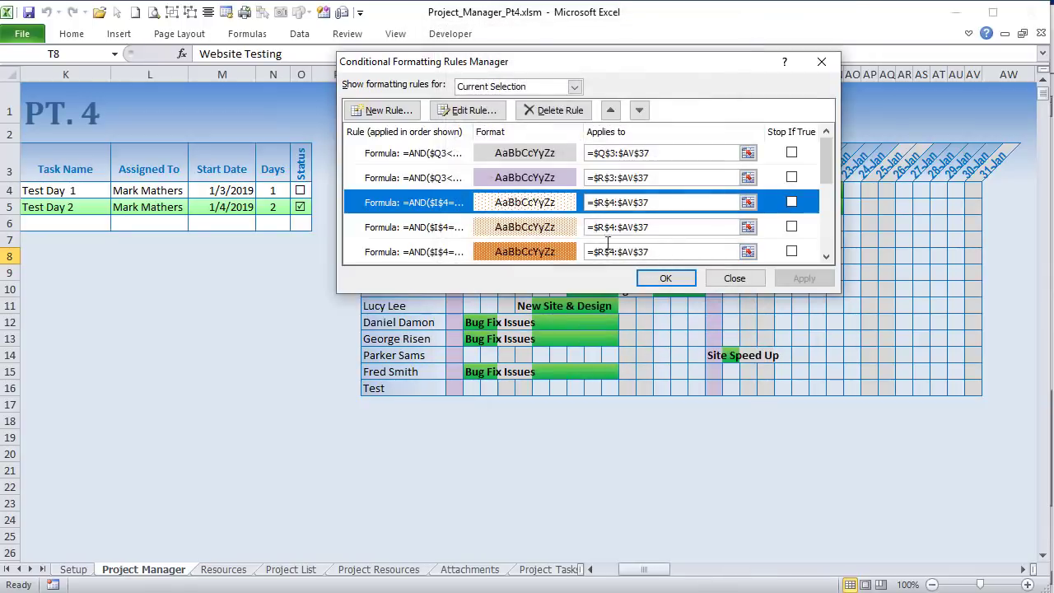
click(420, 228)
click(435, 251)
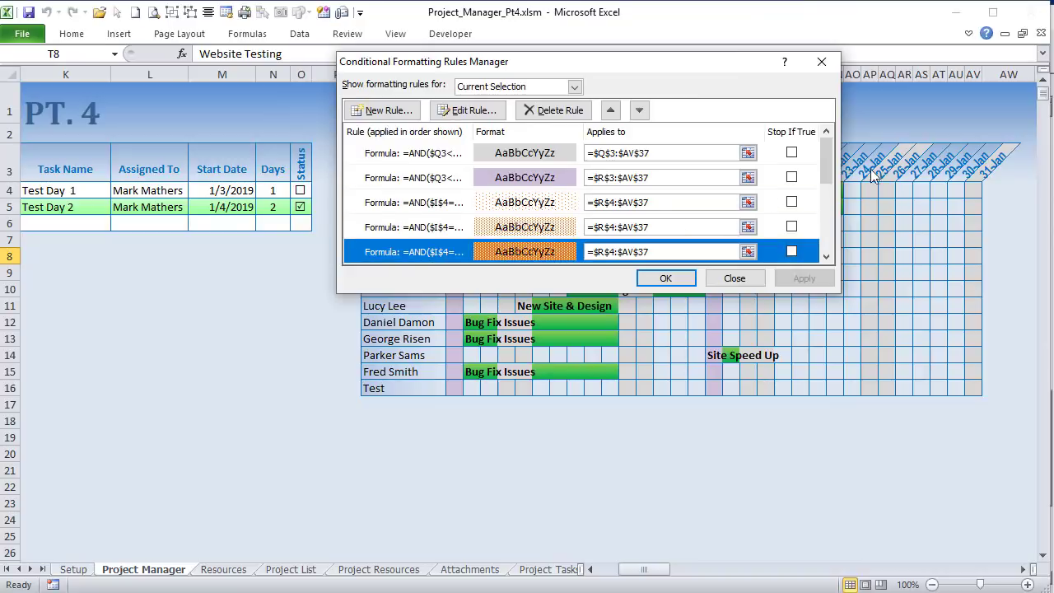
drag(830, 145, 829, 169)
click(401, 186)
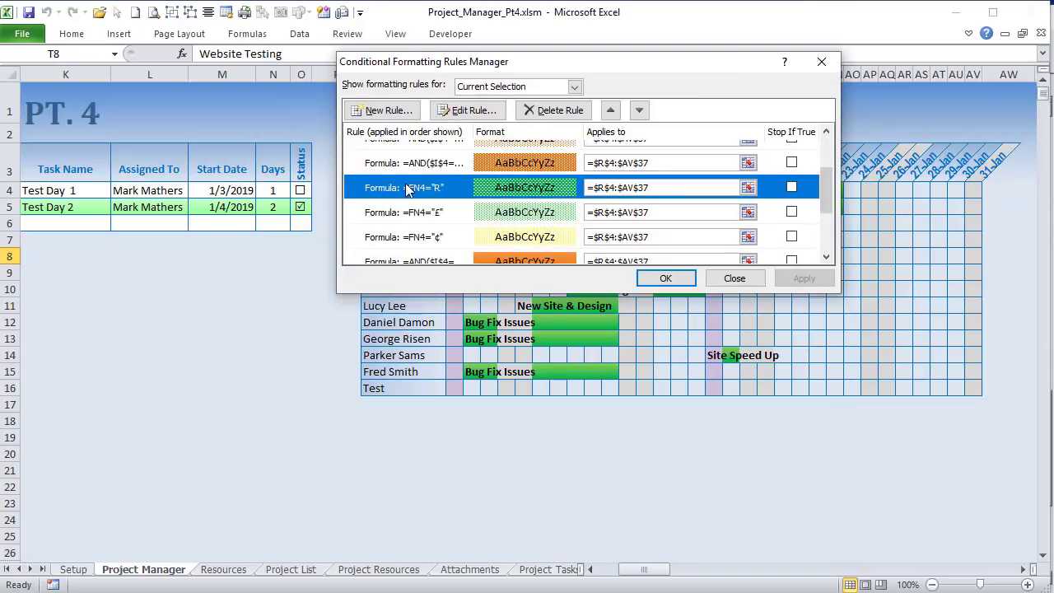
click(419, 237)
click(368, 213)
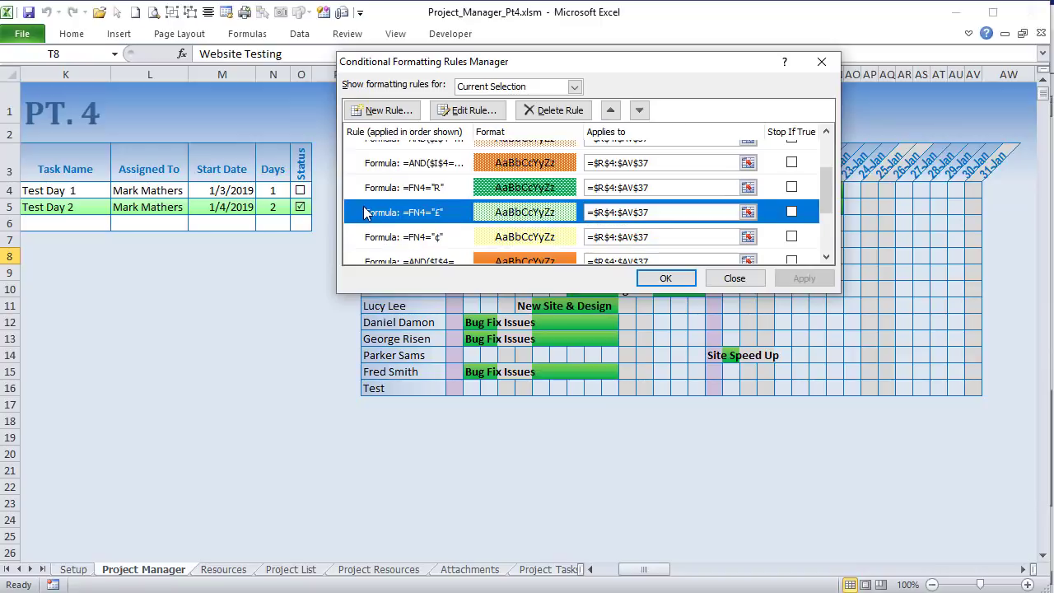
click(378, 196)
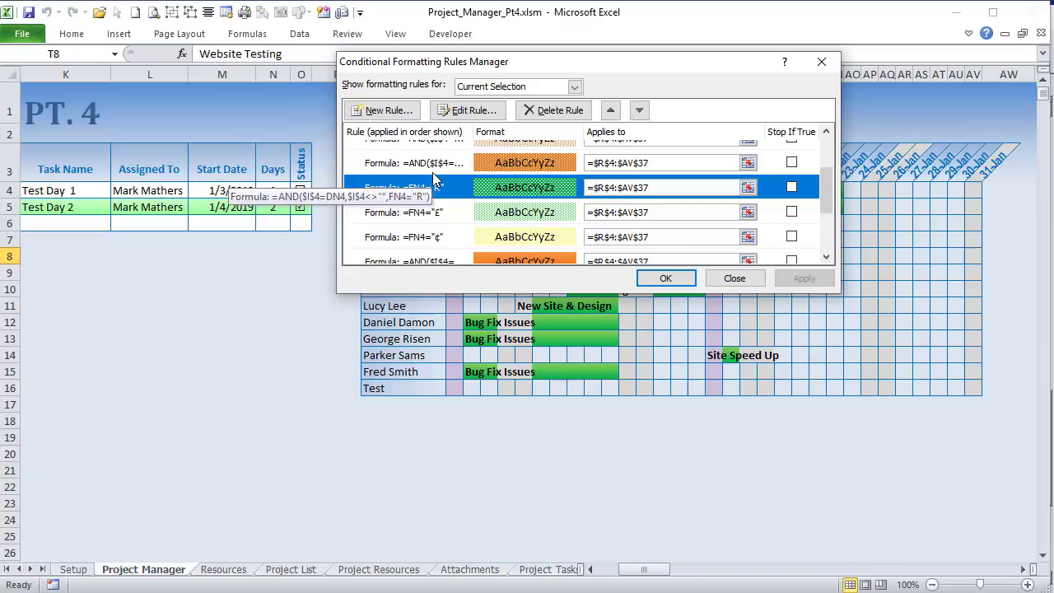
click(750, 278)
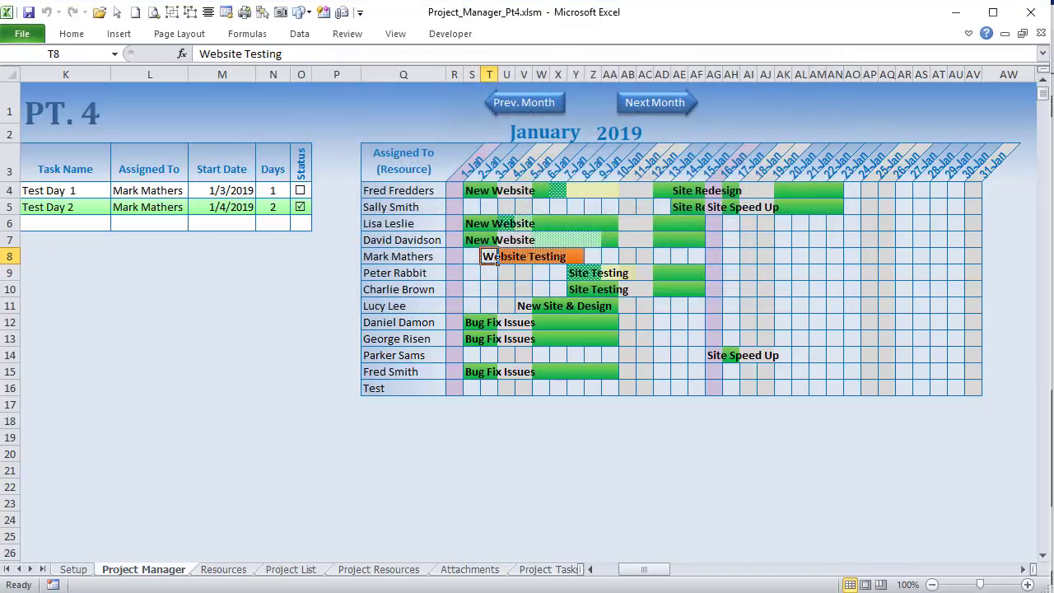
Step: Switch to the Project Tasks sheet and select the Status column F
mouse_move(656, 569)
mouse_down()
mouse_move(636, 581)
mouse_move(667, 585)
mouse_move(647, 586)
mouse_up()
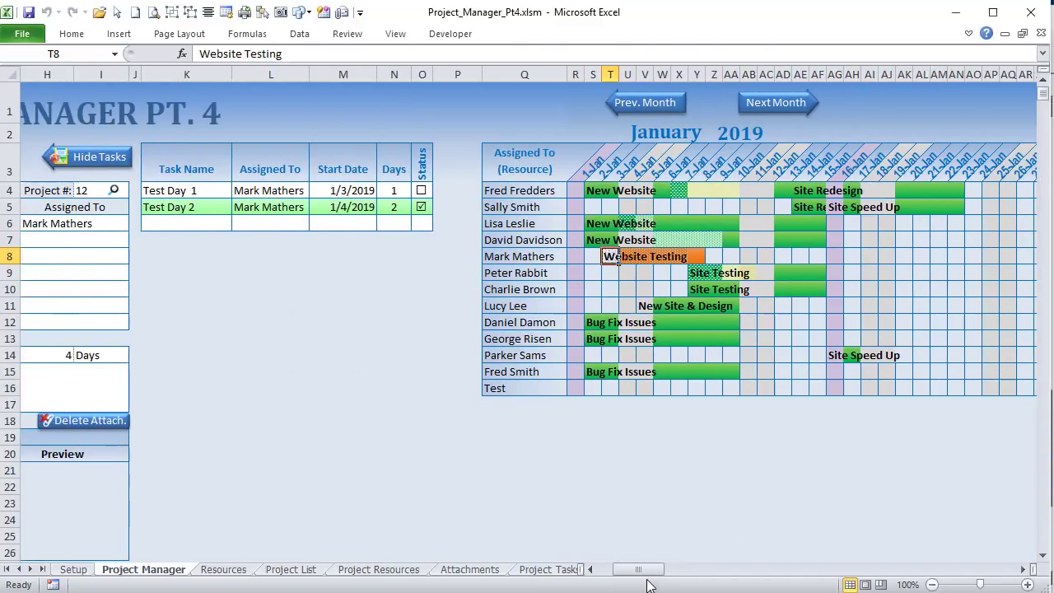
click(544, 569)
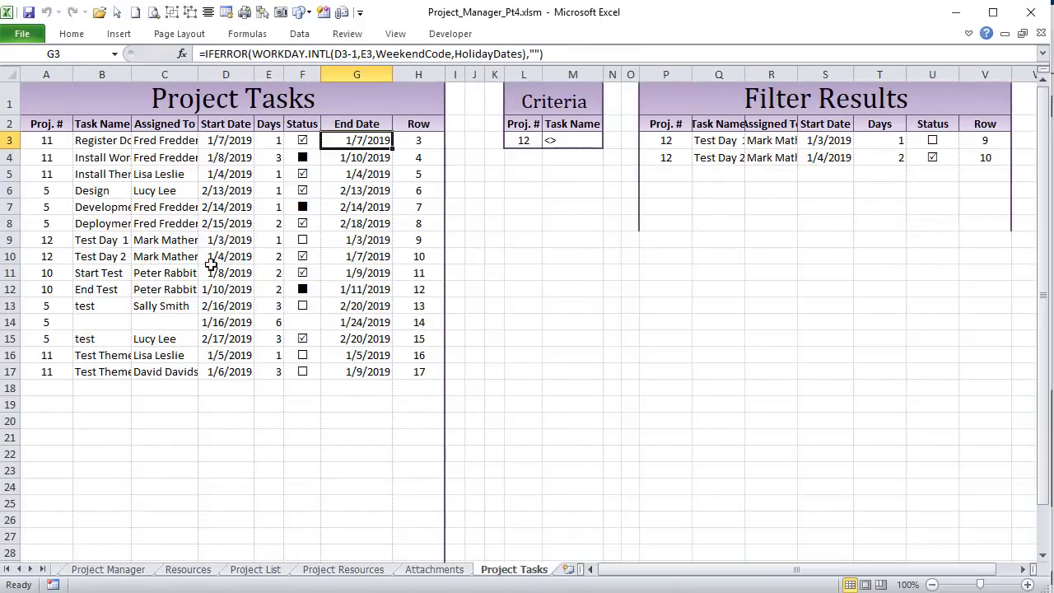
drag(301, 139, 302, 370)
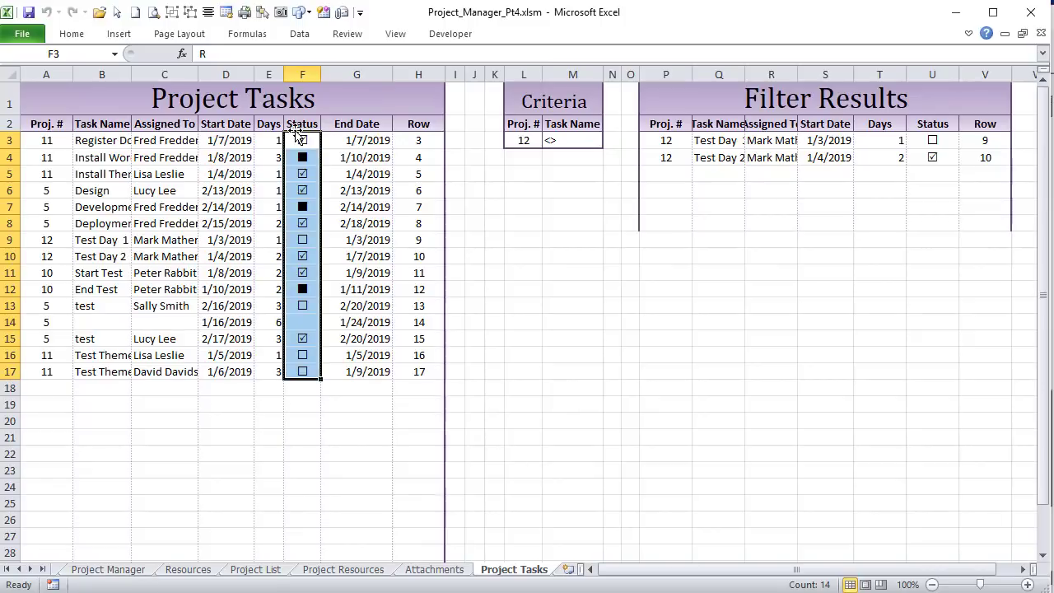
mouse_move(308, 140)
mouse_down()
mouse_move(326, 140)
mouse_move(313, 138)
mouse_up()
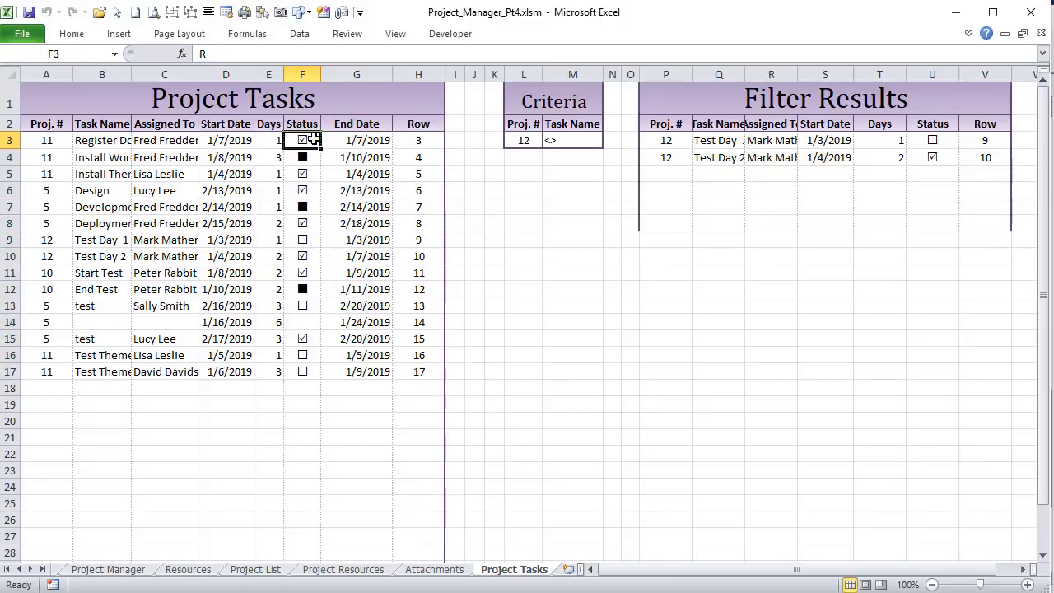
Step: Read the R, c and £ status codes behind each checkbox symbol in the formula bar
click(236, 53)
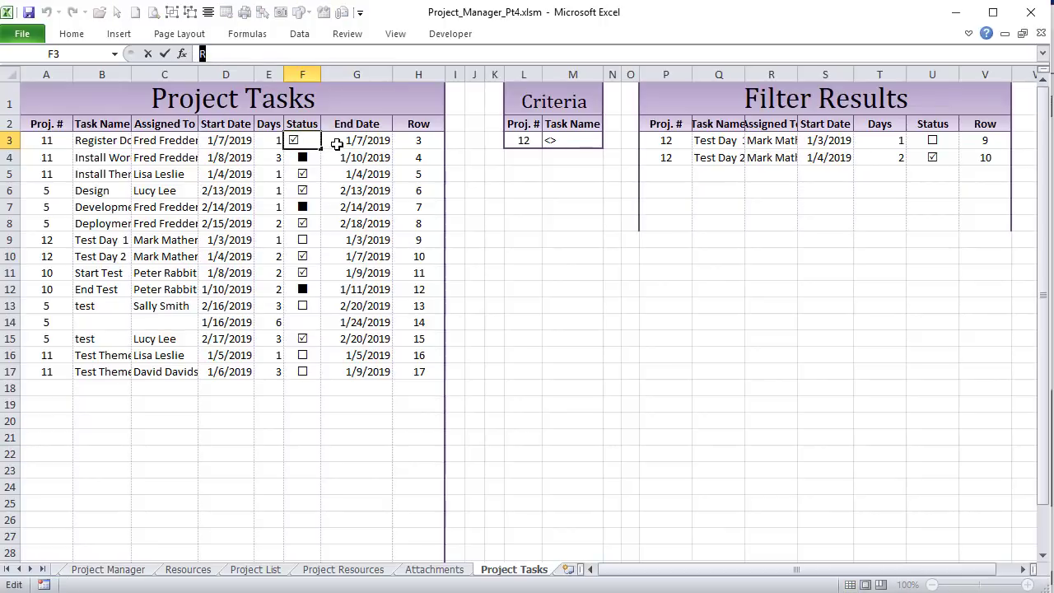
click(337, 143)
click(294, 156)
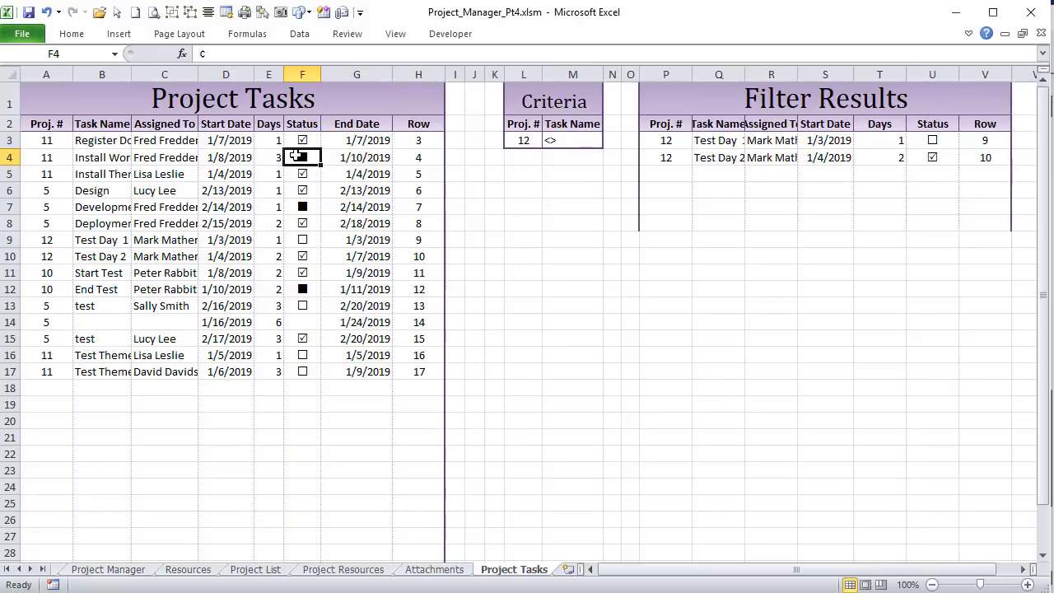
click(200, 55)
key(Return)
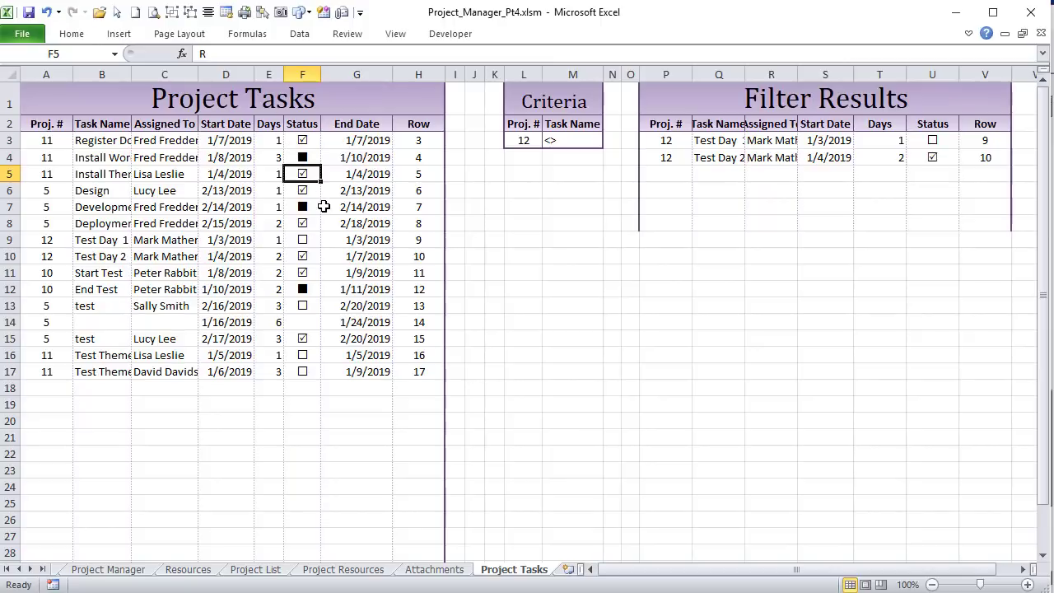
click(298, 239)
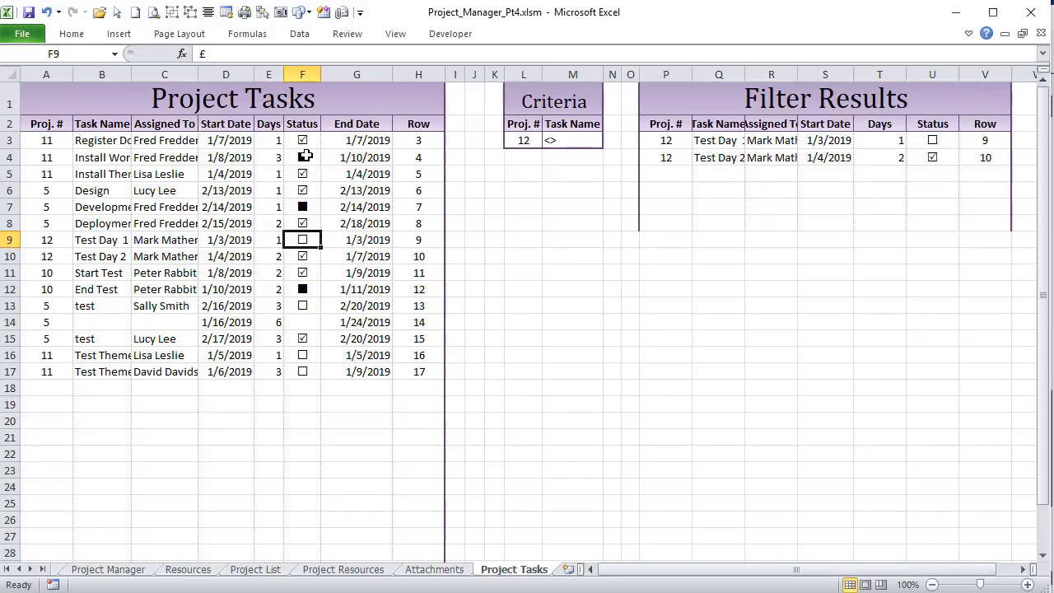
click(235, 56)
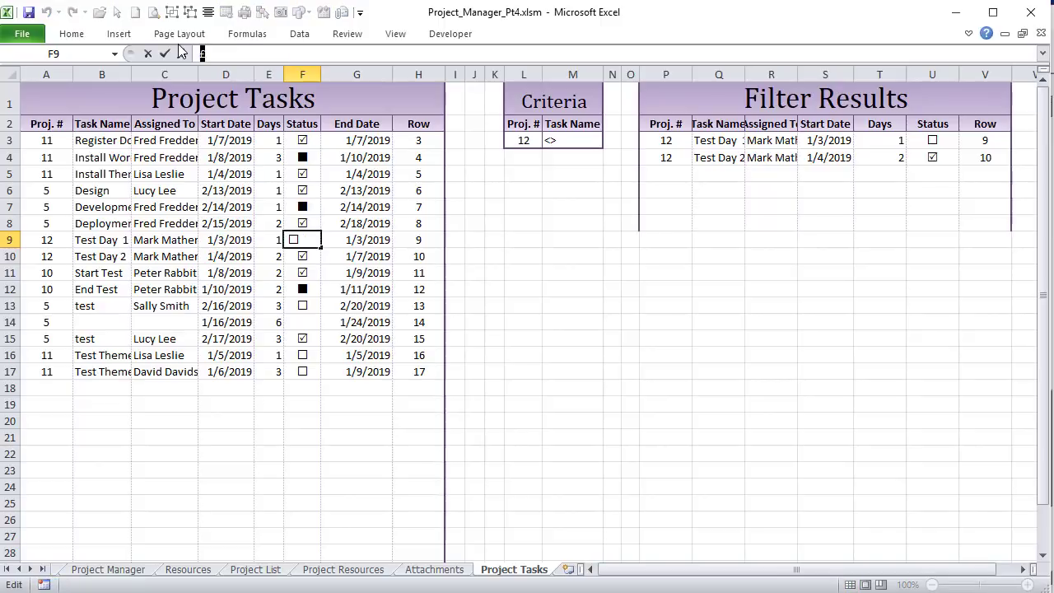
key(Return)
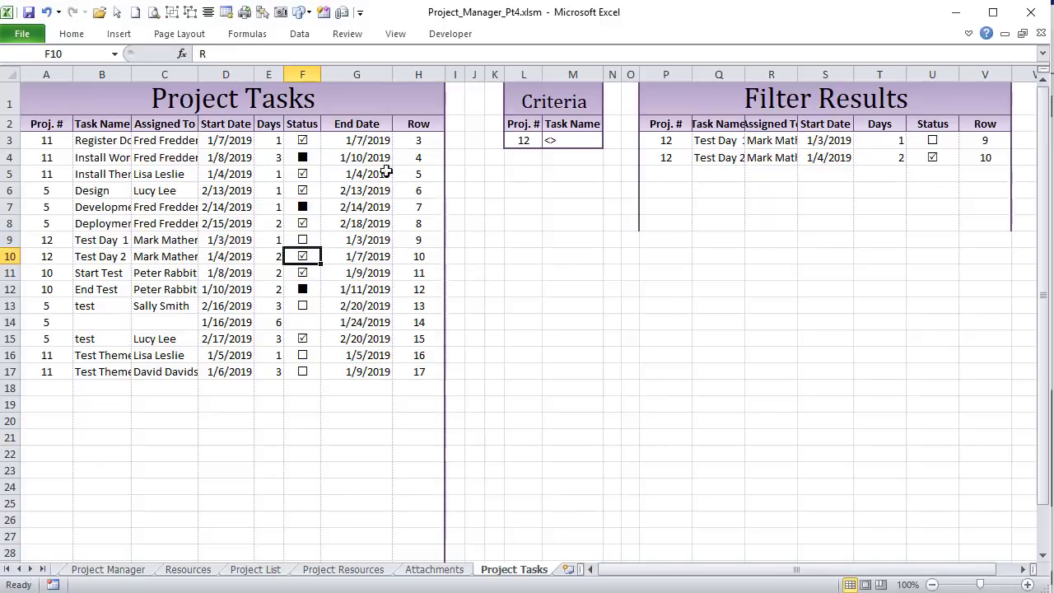
Step: Confirm the Status column uses the Wingdings 2 font, then return to the Project Manager sheet
drag(303, 145, 306, 367)
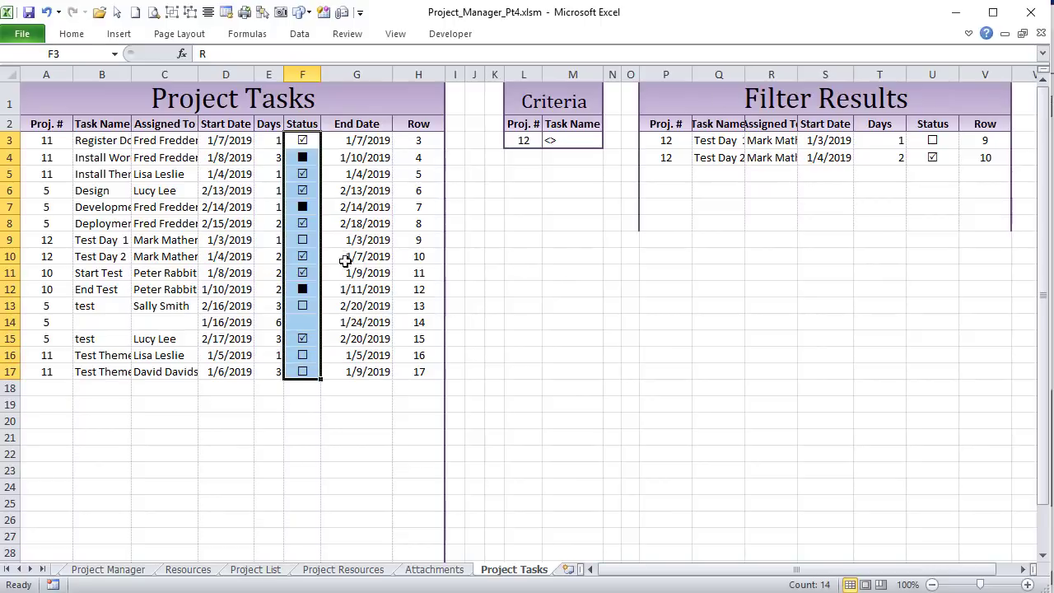
click(971, 34)
click(191, 59)
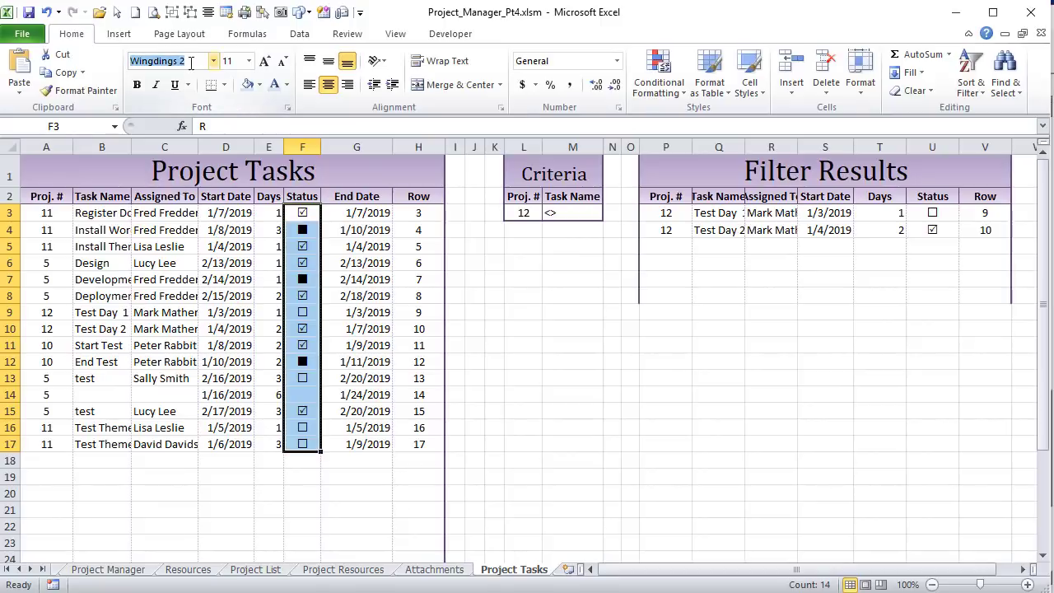
click(969, 34)
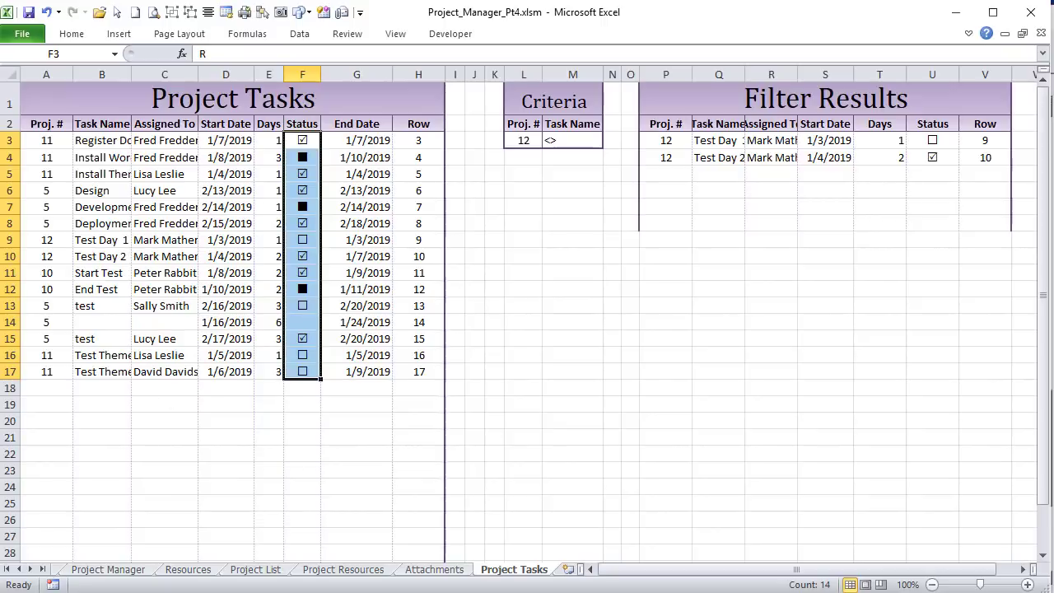
click(100, 574)
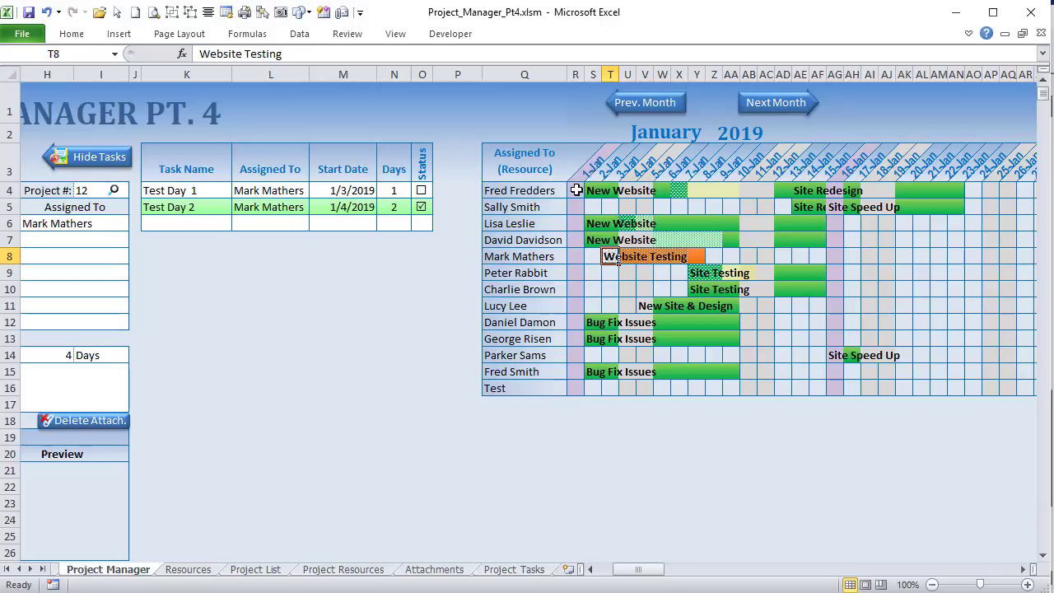
Step: Select the Gantt grid of dates and resources, then the Website Testing bar in row 8
drag(575, 191, 981, 379)
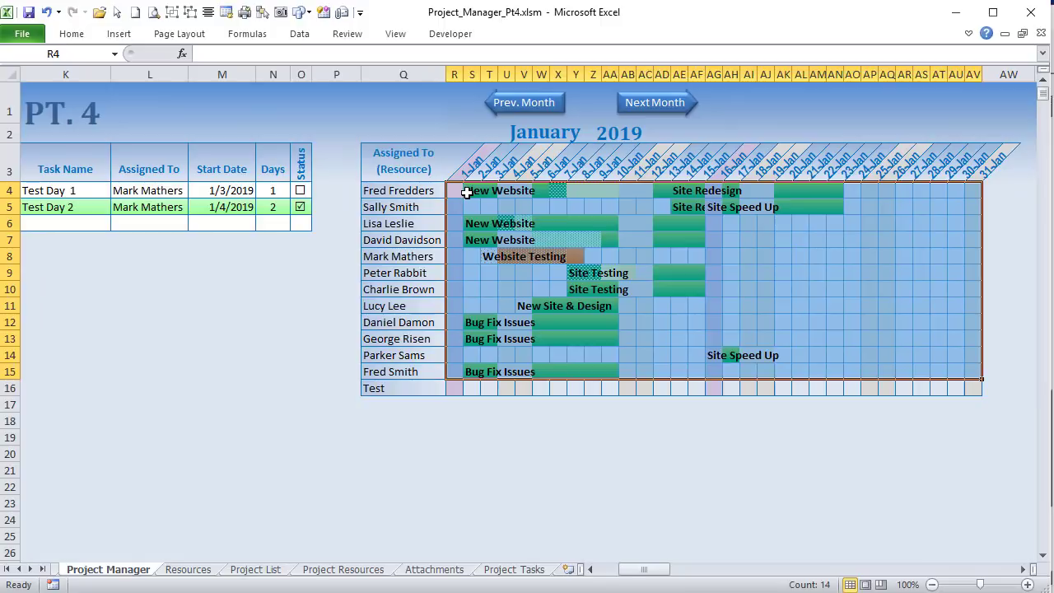
drag(461, 189, 977, 388)
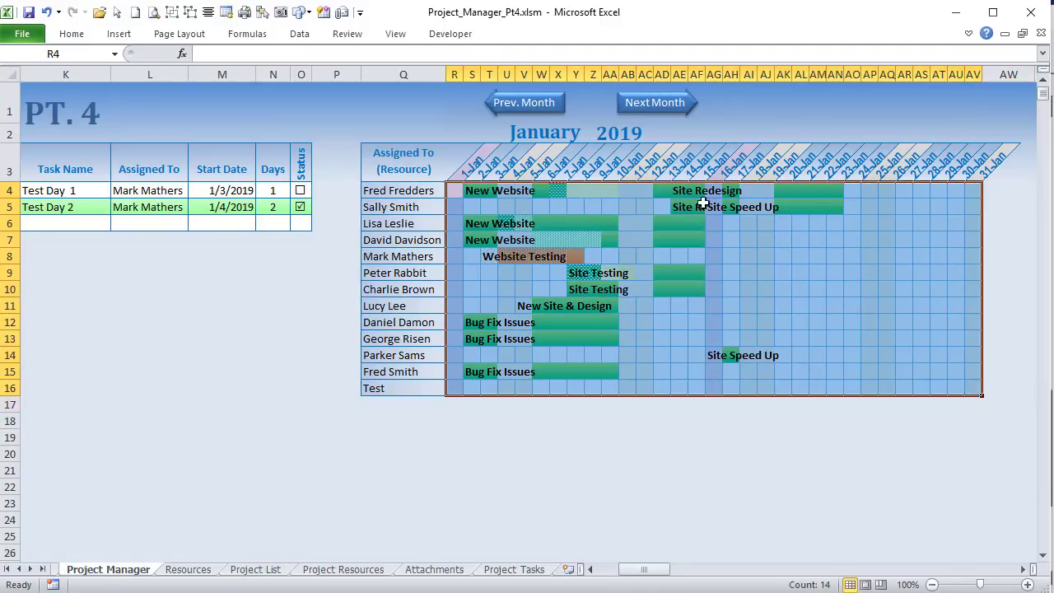
click(505, 284)
drag(486, 256, 631, 275)
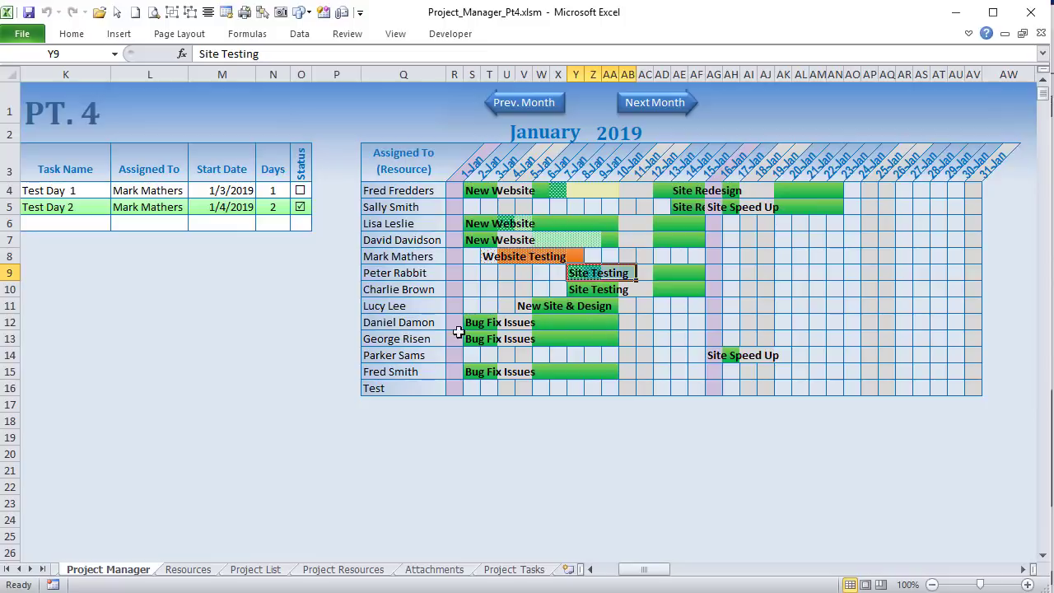
Step: Scroll right and select DO4:EN18 in the Project Numbers helper grid
drag(644, 557, 634, 558)
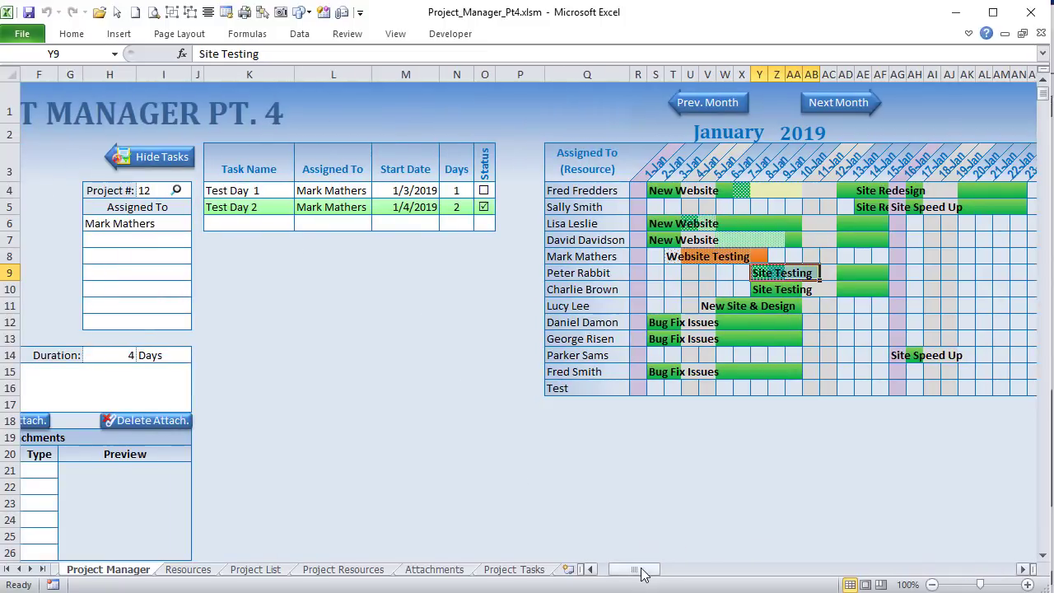
drag(648, 570, 653, 581)
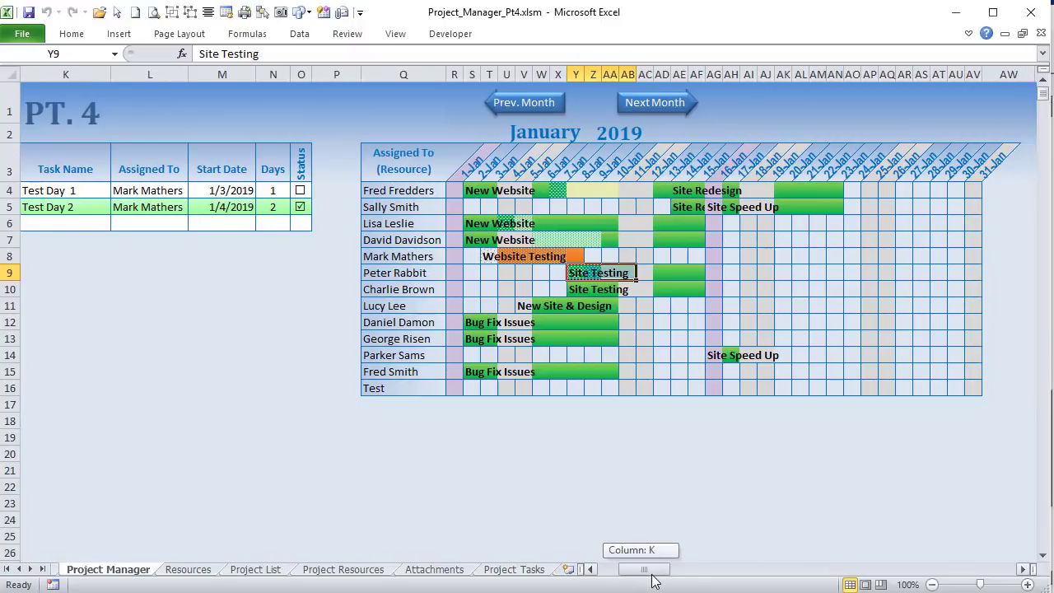
drag(653, 581, 827, 569)
drag(186, 189, 958, 428)
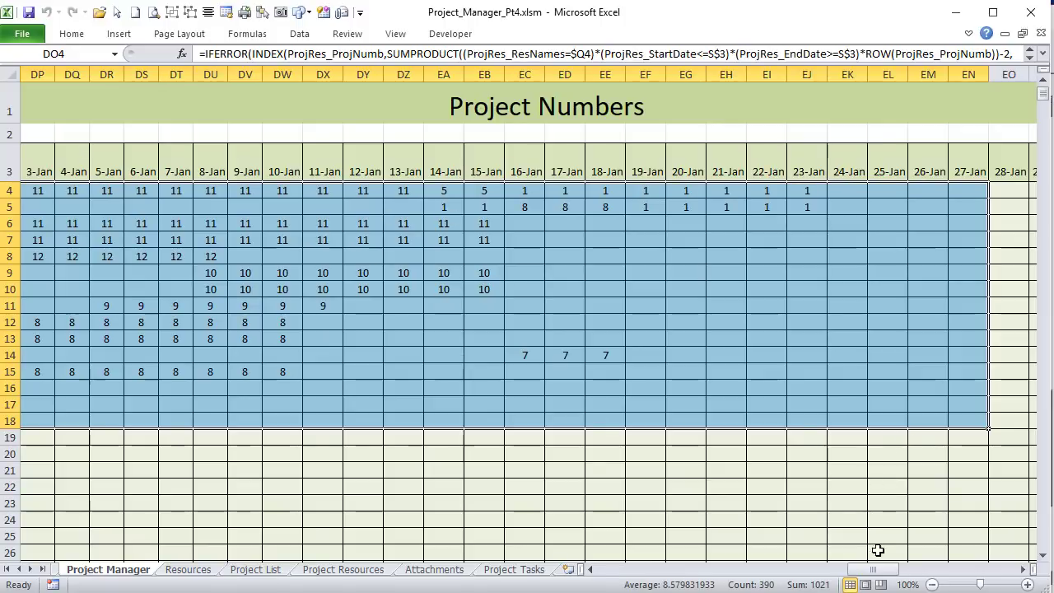
Step: Inspect the 6-Jan to 8-Jan status formulas in the Task Status grid and select FO4:FZ13
drag(875, 570, 968, 585)
drag(116, 189, 494, 318)
click(263, 194)
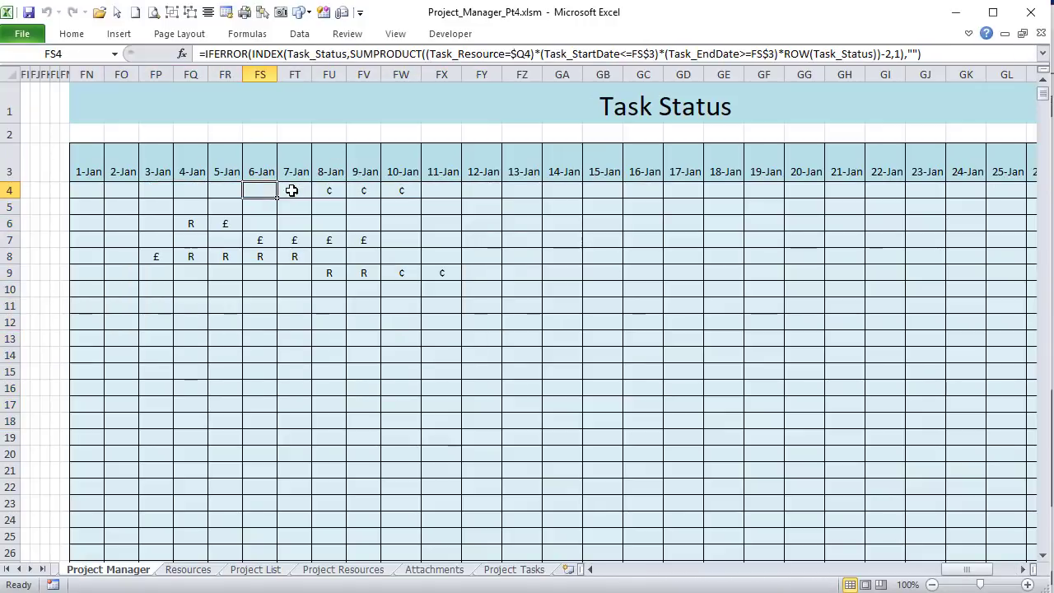
click(288, 190)
click(329, 195)
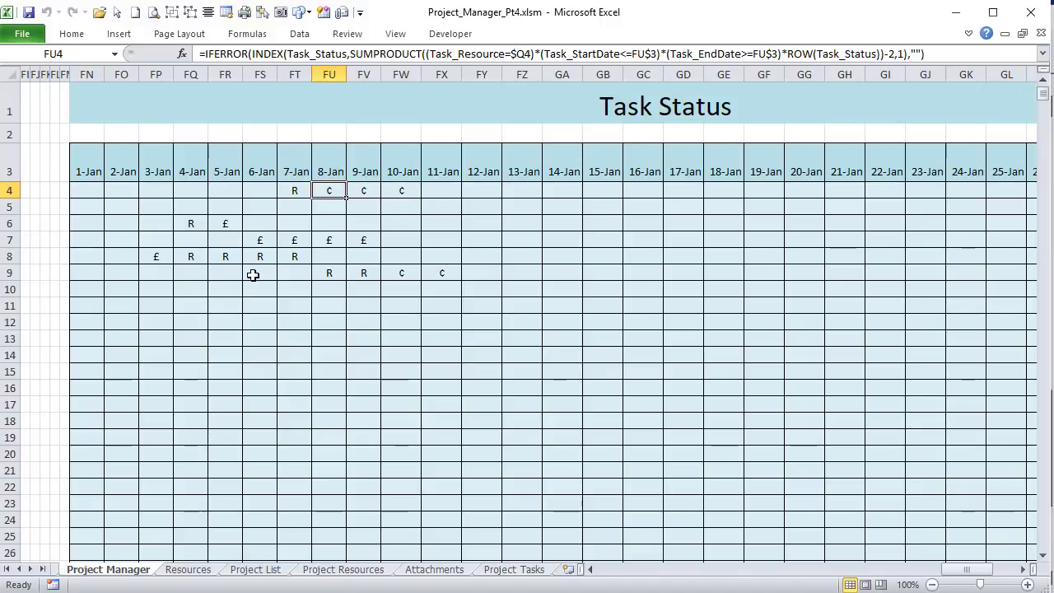
drag(107, 181, 490, 325)
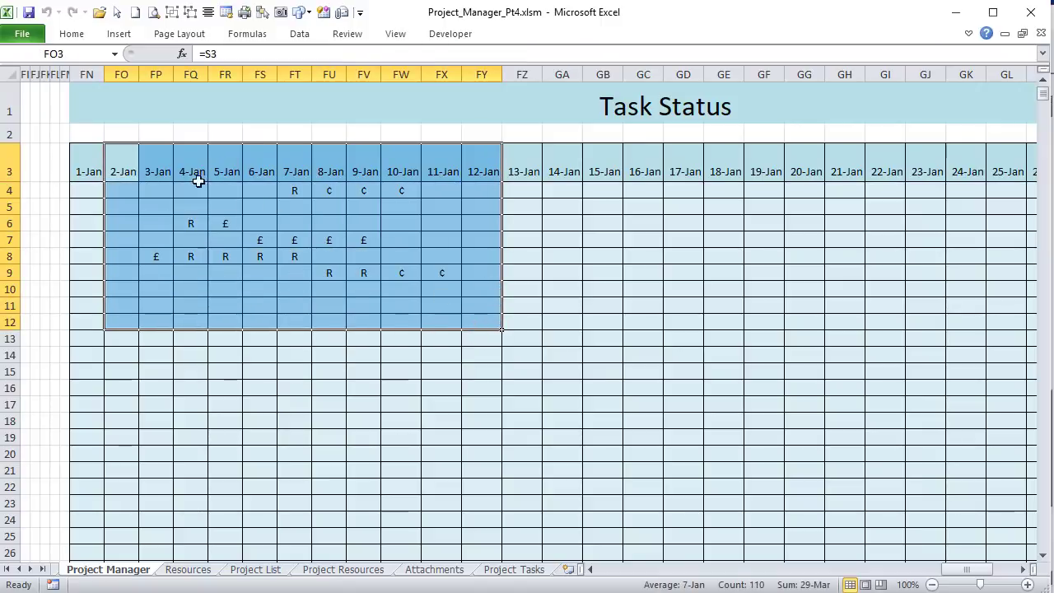
drag(130, 190, 528, 338)
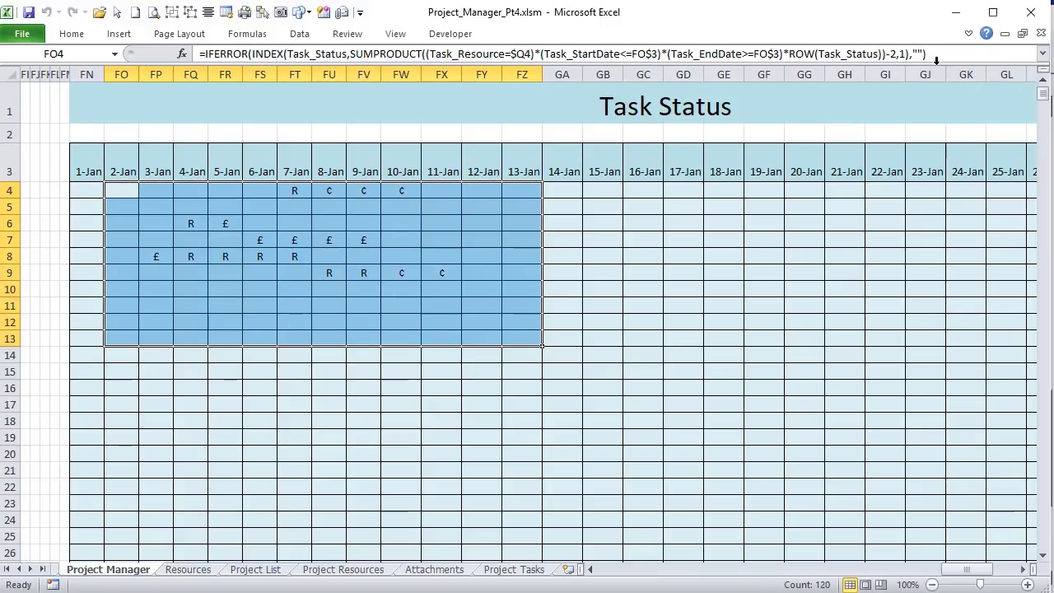
click(969, 33)
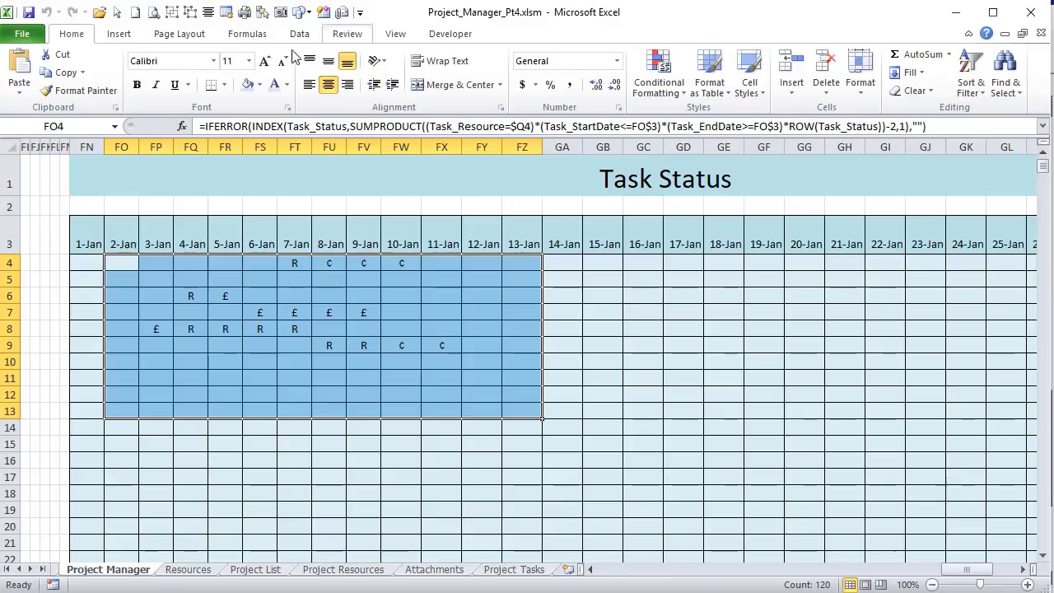
Step: Trial the Wingdings 2 font on the Task Status codes, undo it, and scroll back to the Gantt chart
click(213, 61)
drag(225, 115, 228, 544)
click(57, 560)
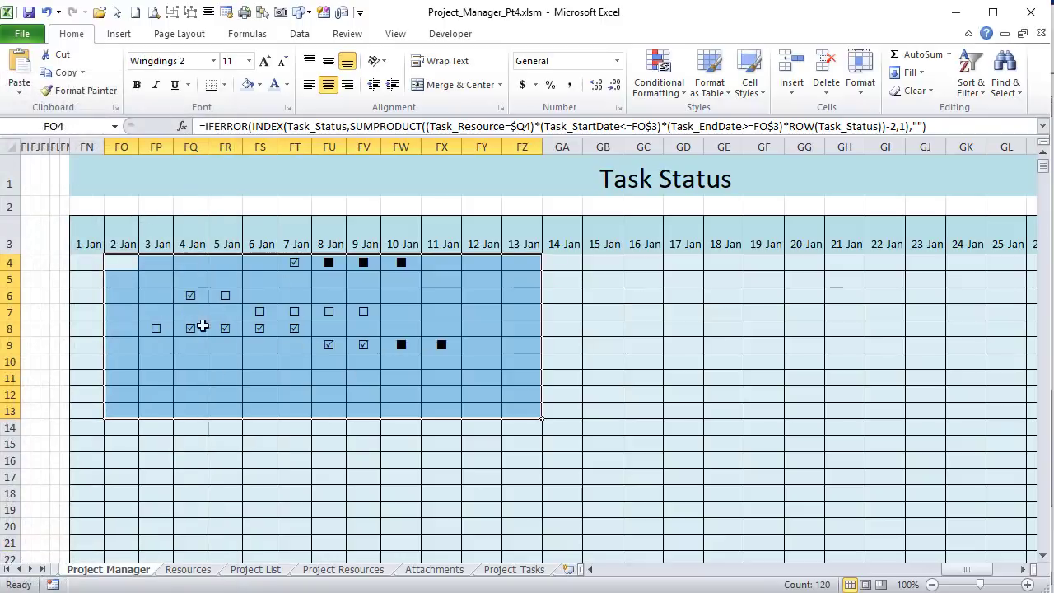
key(ctrl+z)
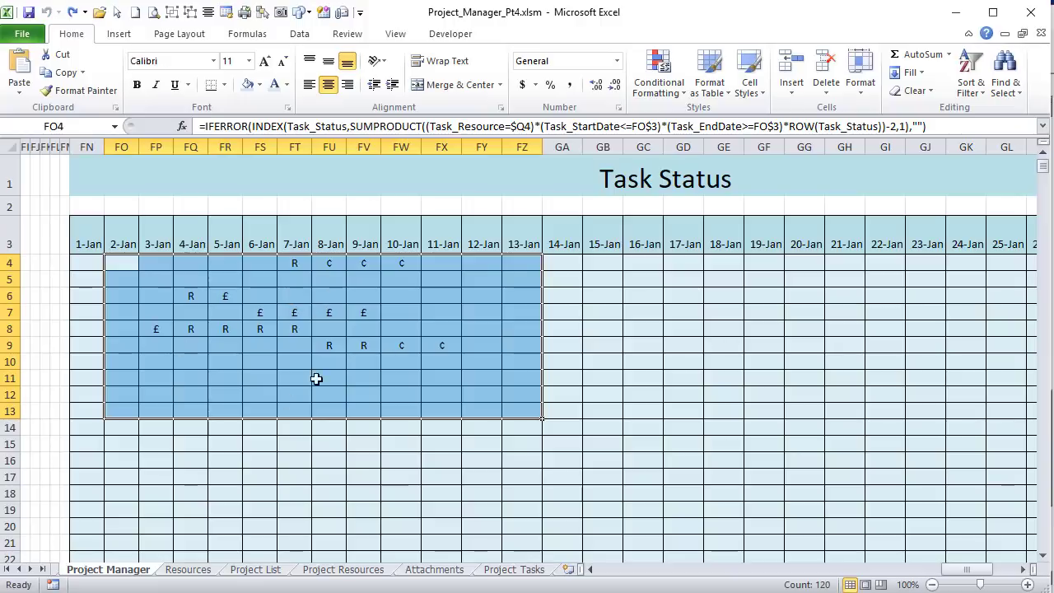
click(284, 262)
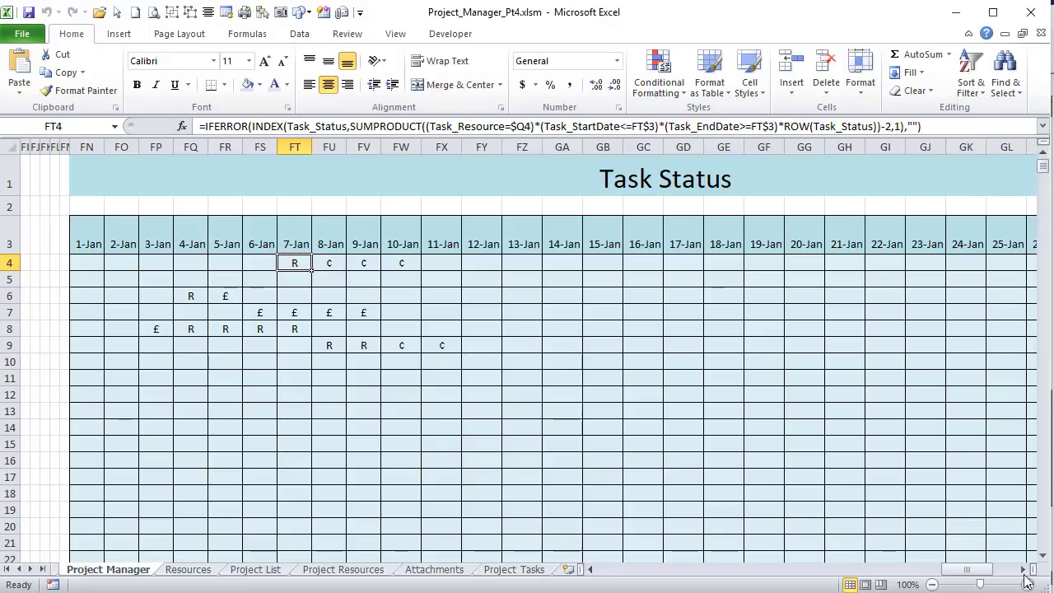
drag(968, 570, 990, 581)
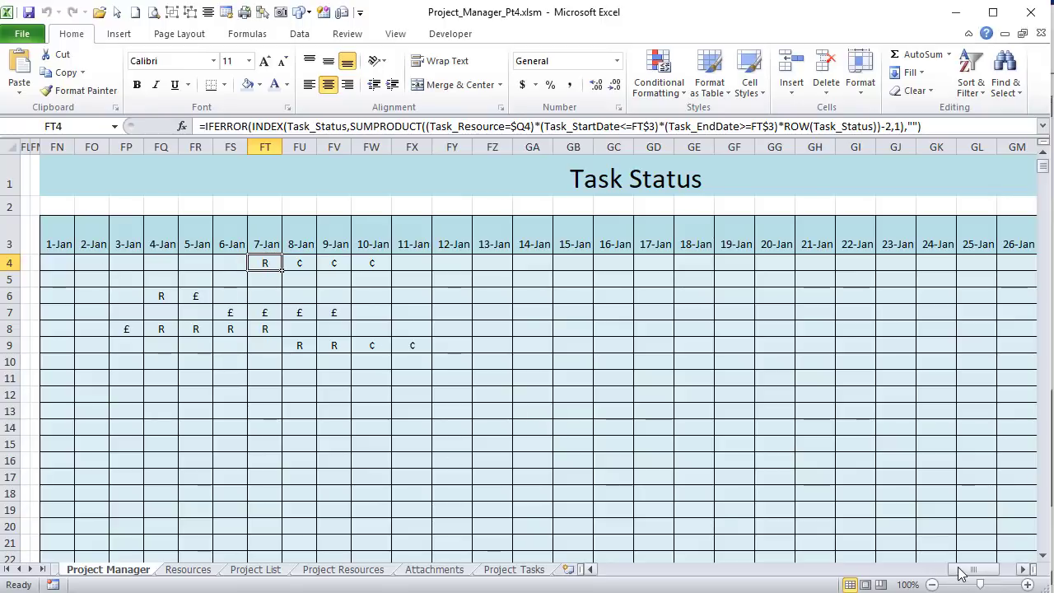
drag(961, 579, 619, 579)
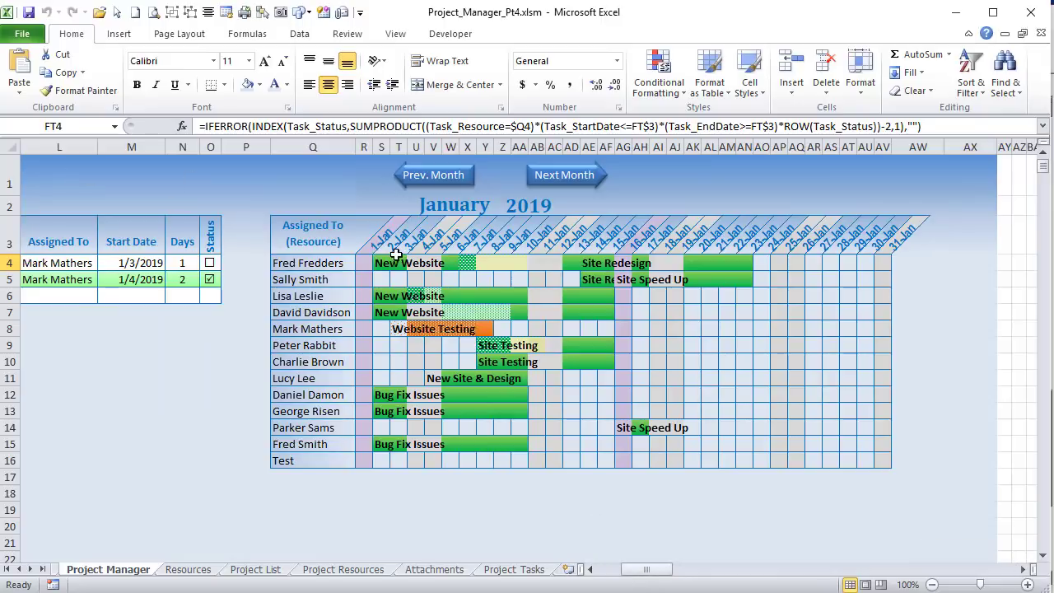
Step: Select the whole Gantt chart area and open the Conditional Formatting menu
click(360, 264)
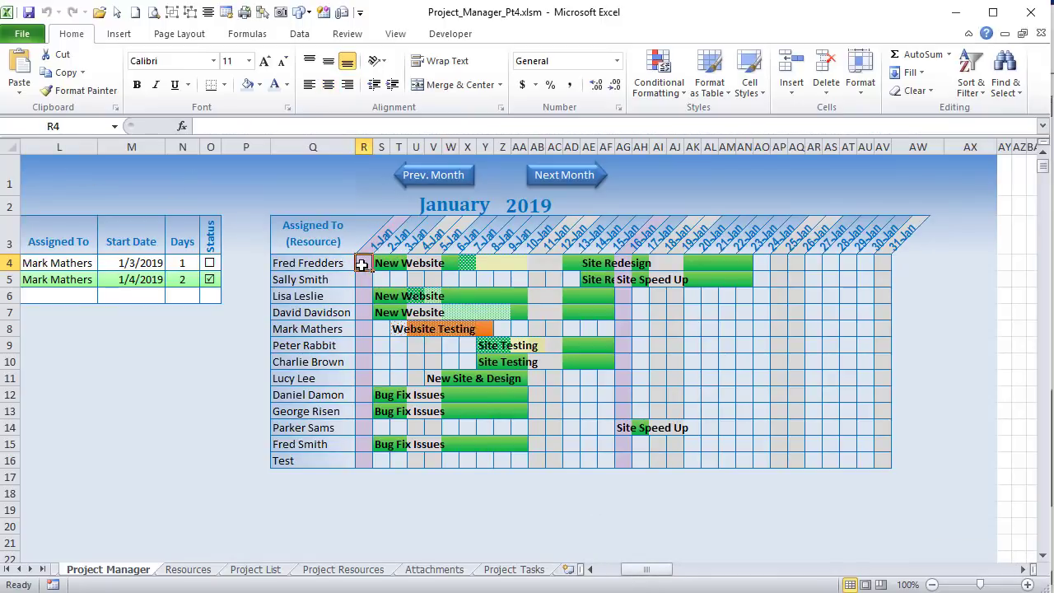
drag(360, 264, 875, 344)
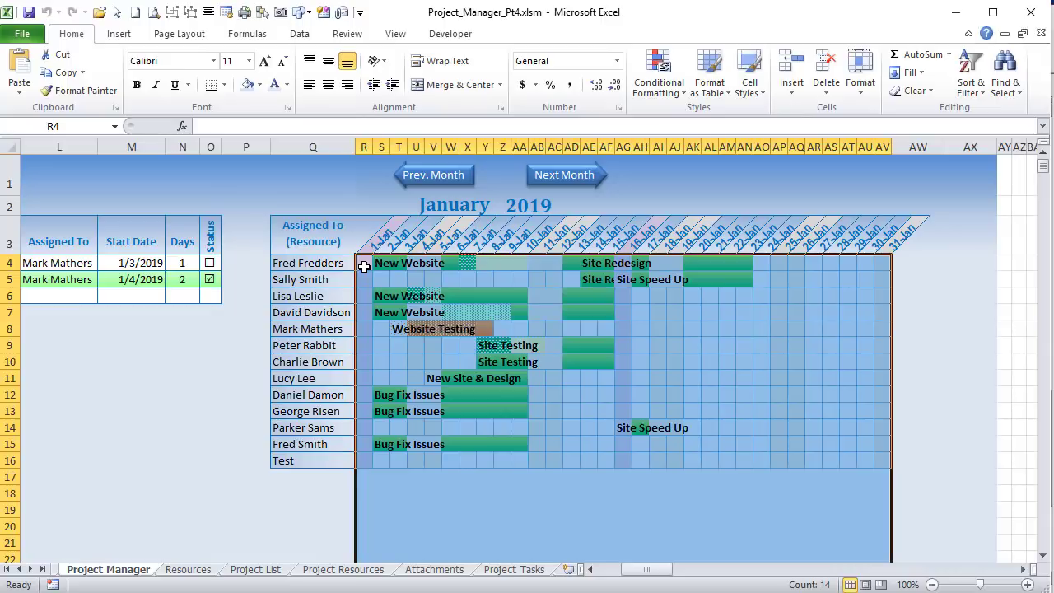
drag(651, 570, 959, 569)
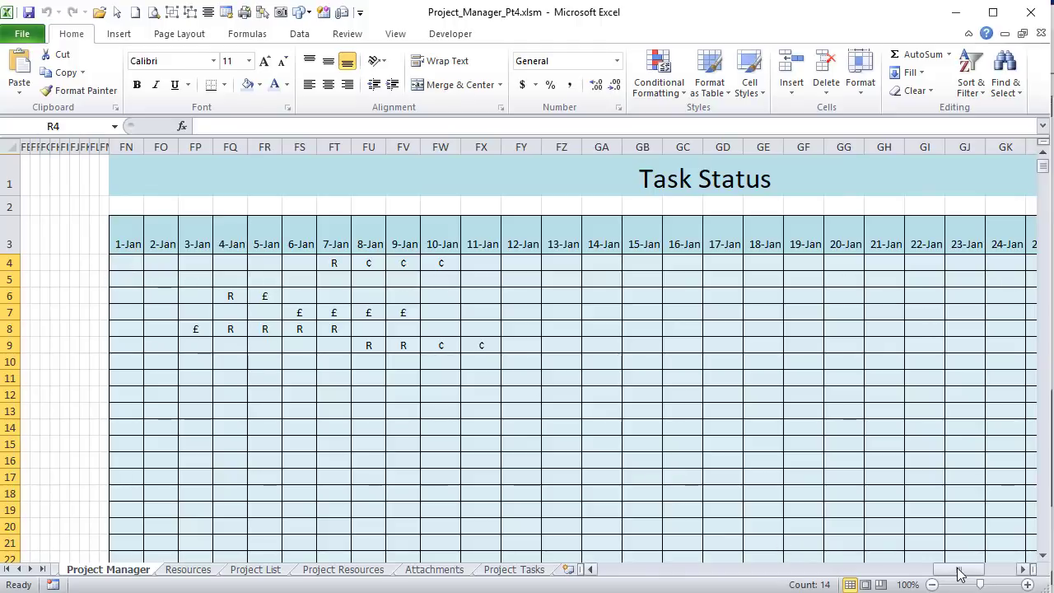
drag(958, 569, 653, 583)
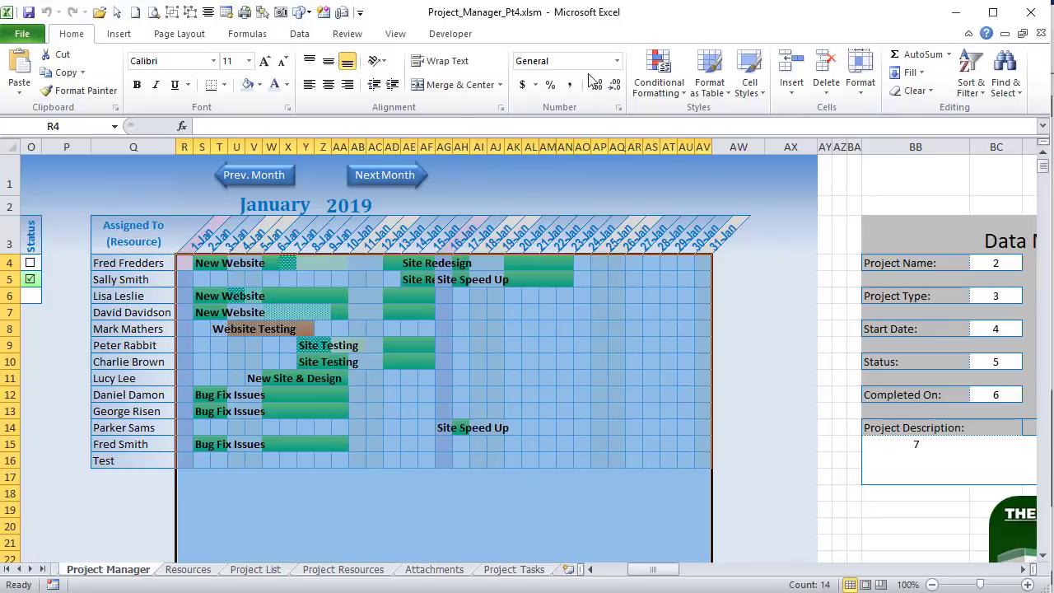
click(659, 74)
Step: Open the Rules Manager and start editing the =FN4="¢" rule
click(567, 330)
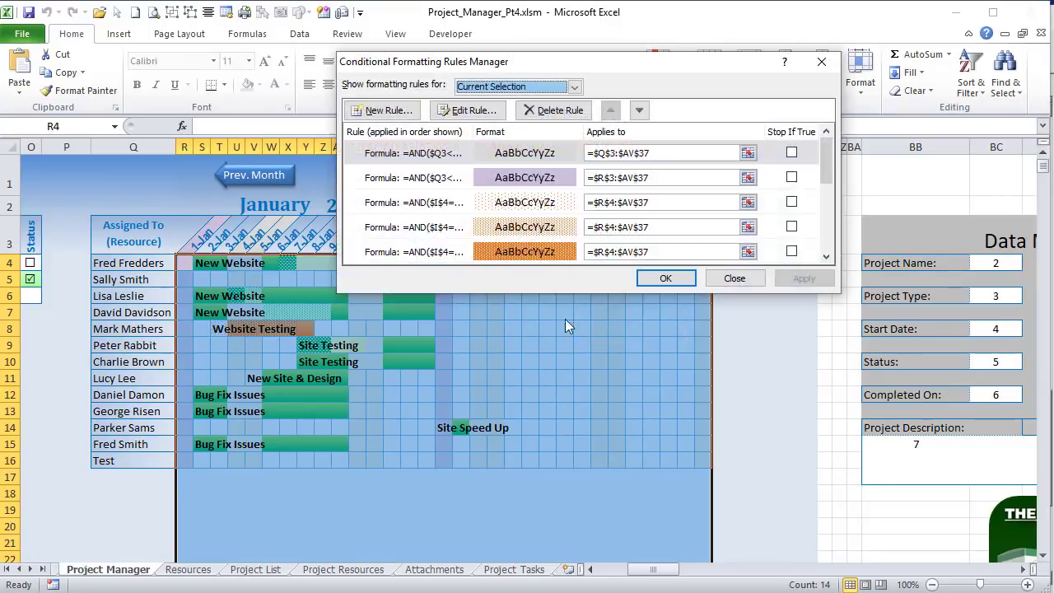
drag(830, 164, 833, 192)
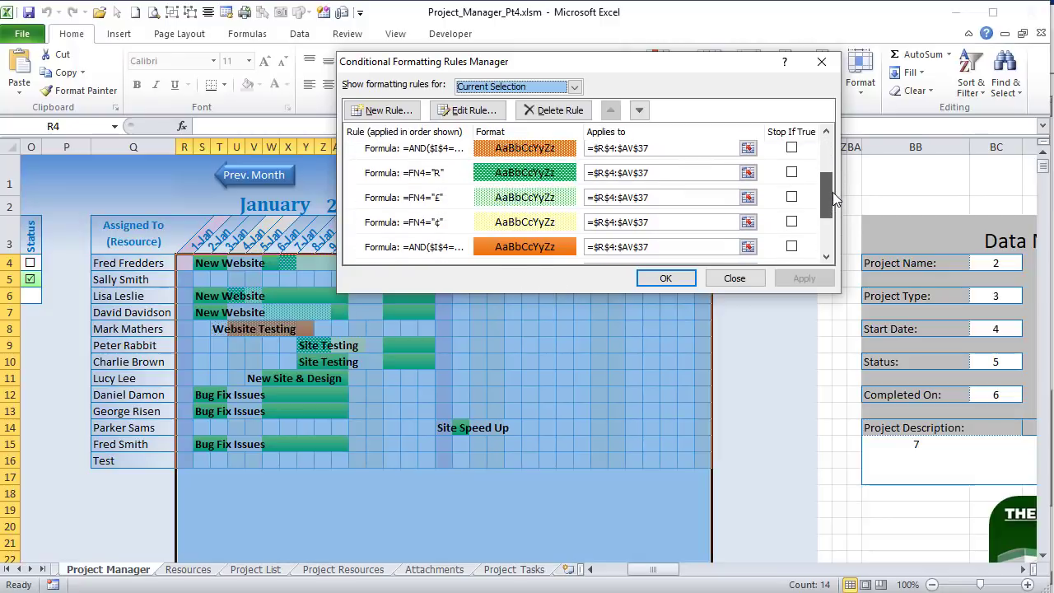
click(433, 228)
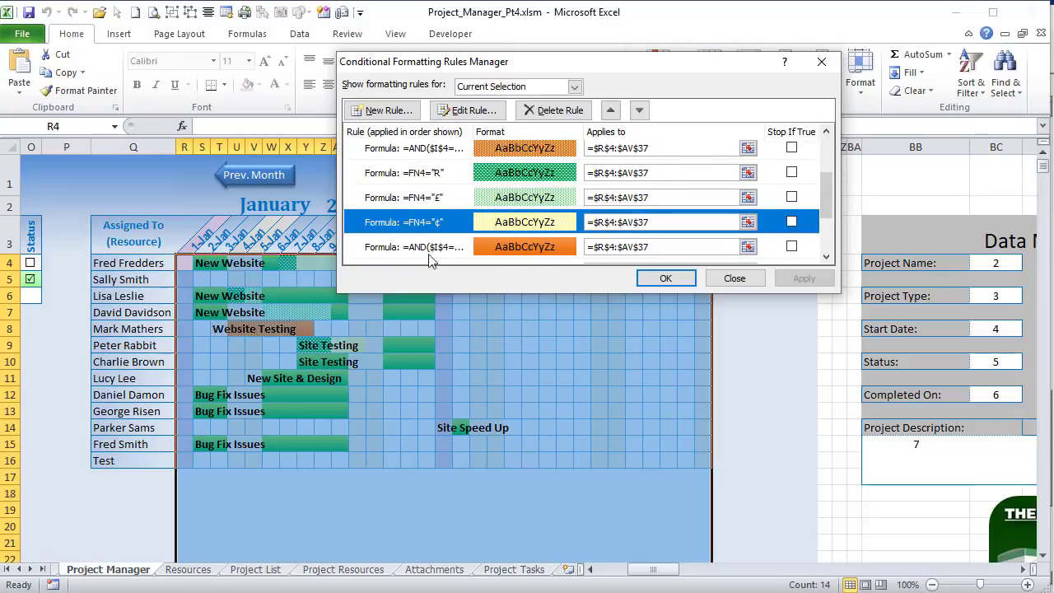
click(468, 110)
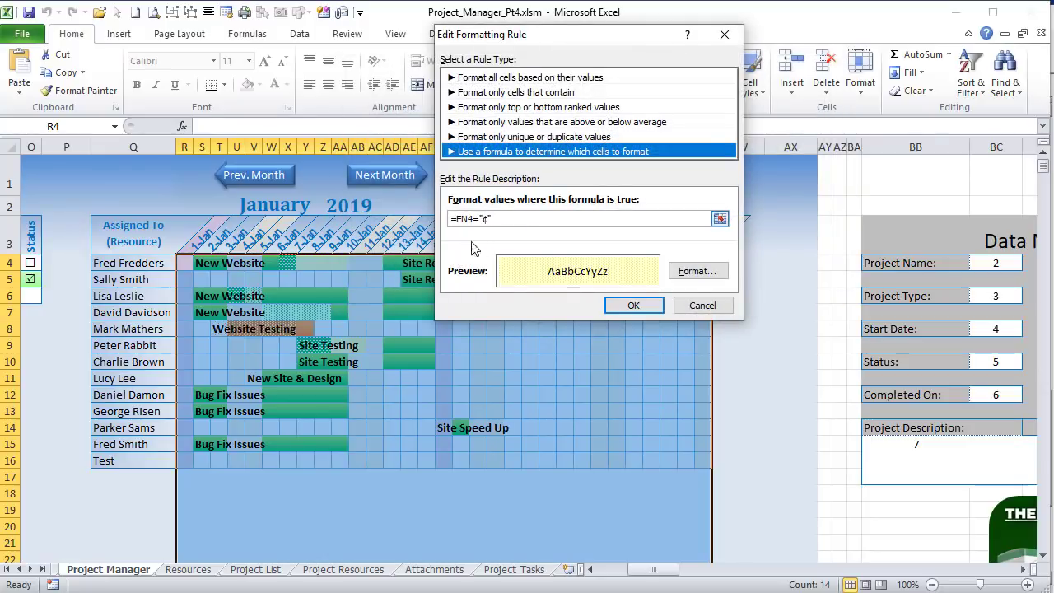
Step: Change the ¢ rule's fill pattern colour to light green and apply it
click(700, 275)
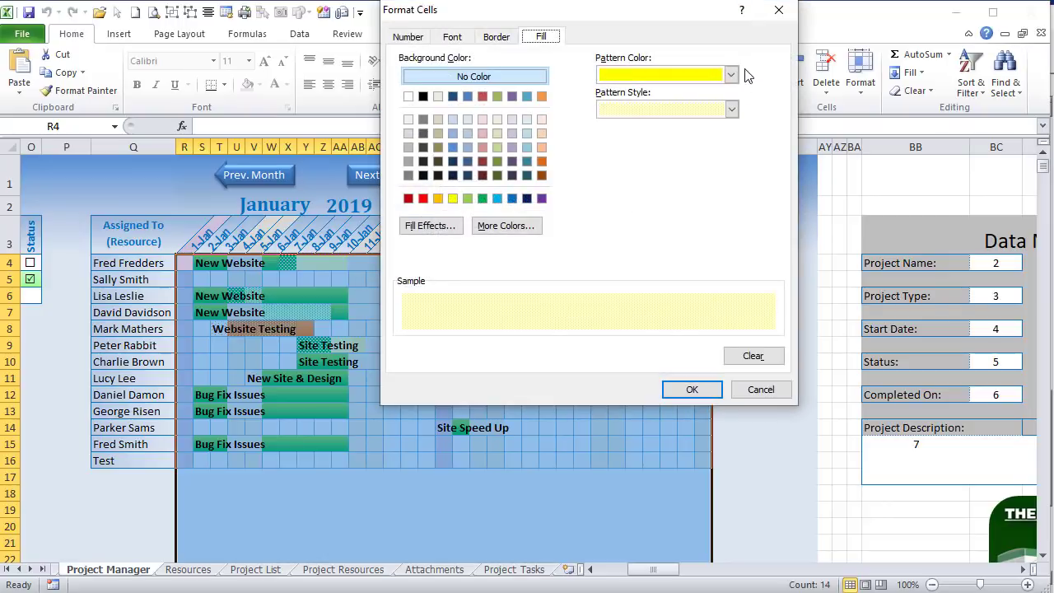
click(732, 75)
click(731, 76)
click(731, 109)
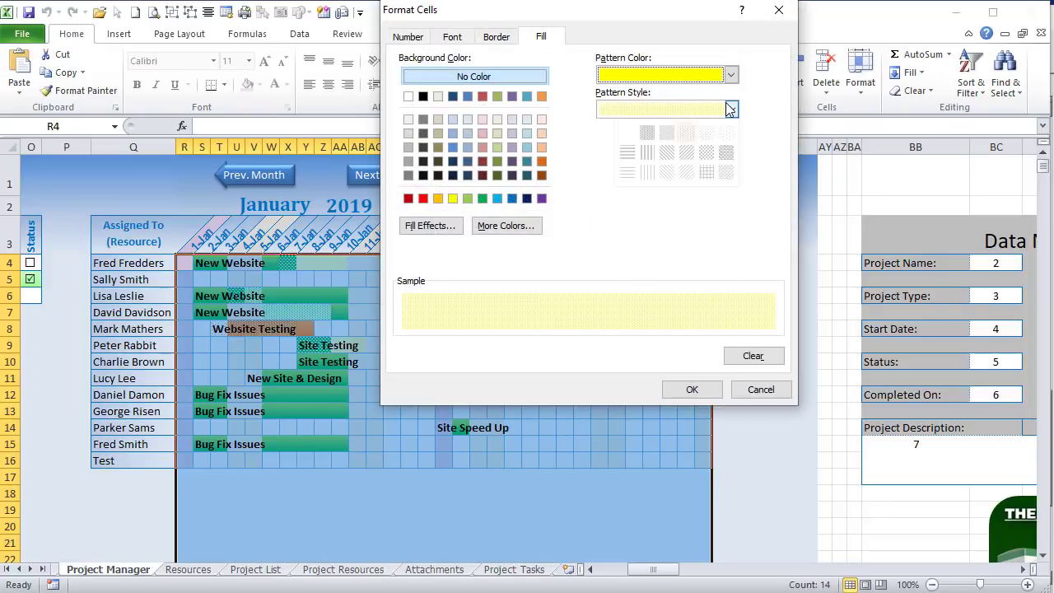
click(731, 108)
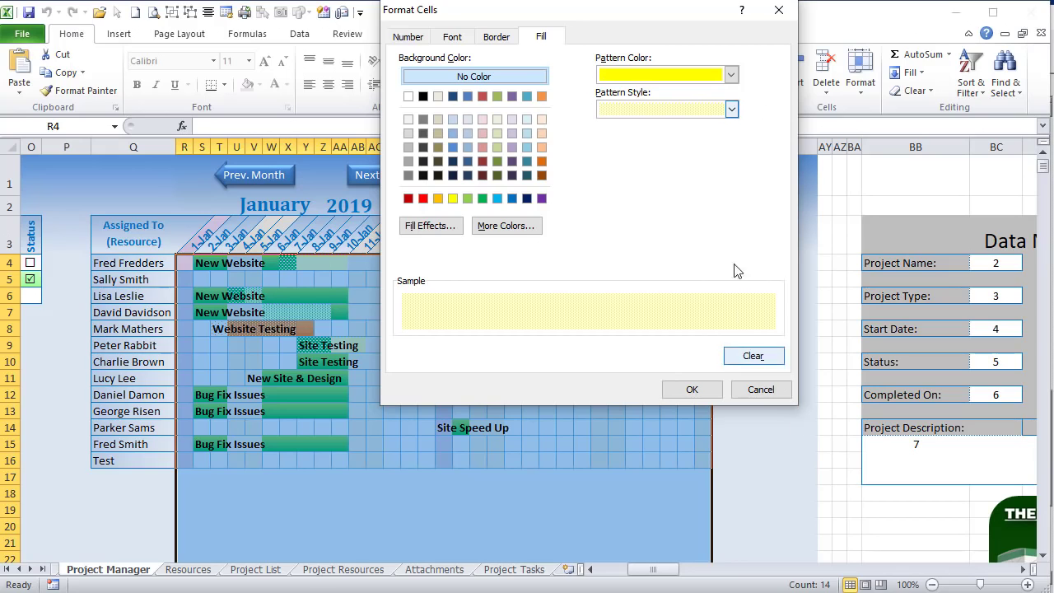
click(731, 75)
click(662, 215)
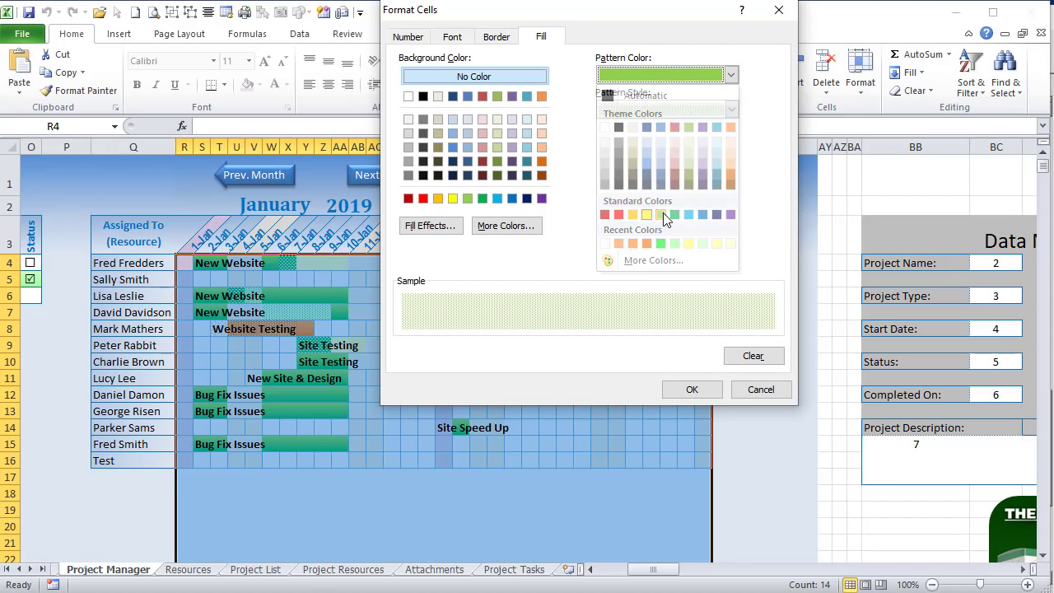
click(692, 390)
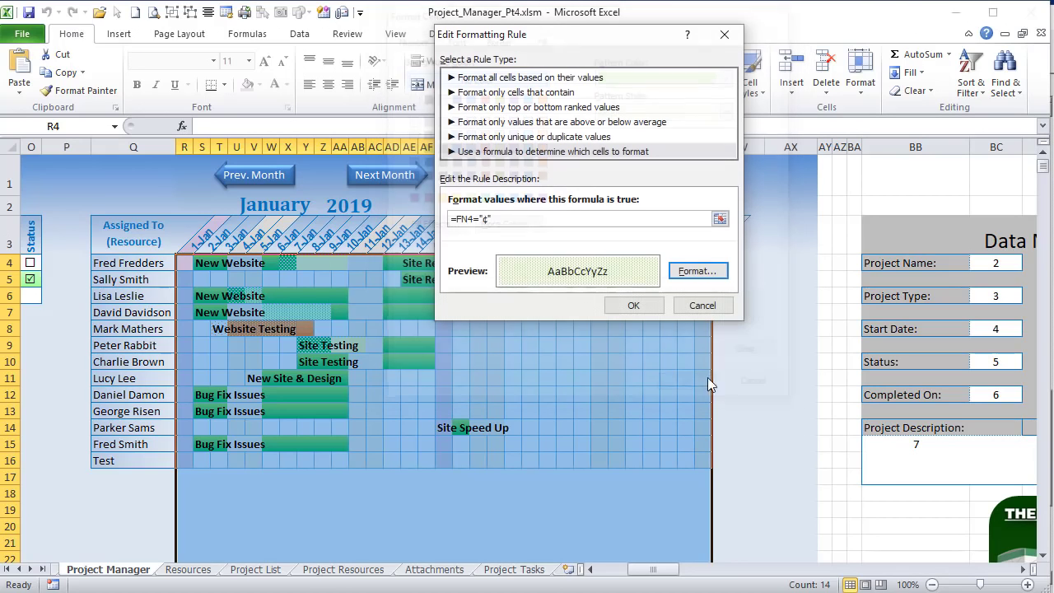
click(633, 305)
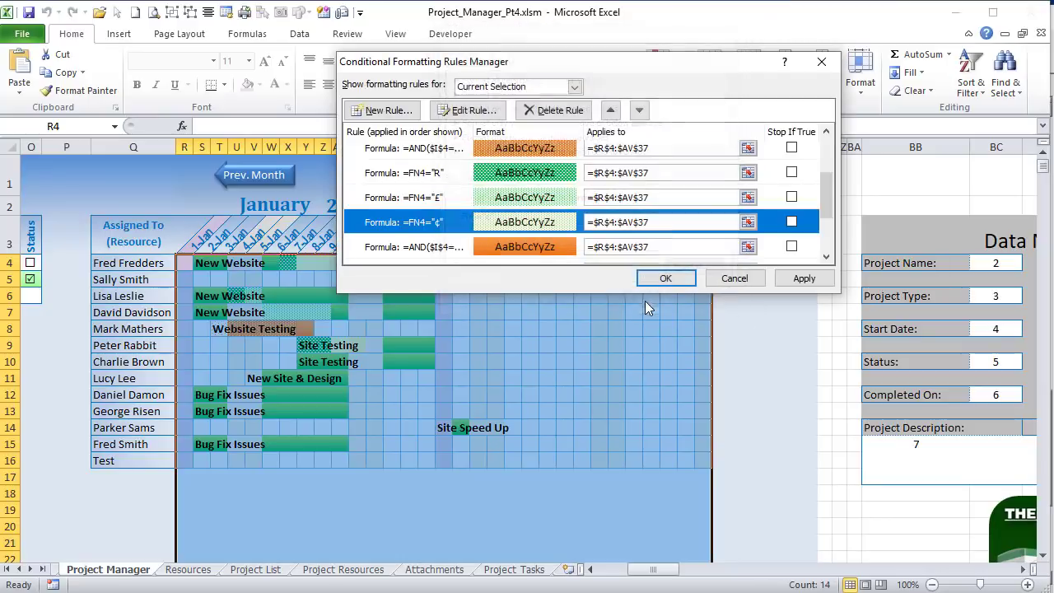
click(818, 282)
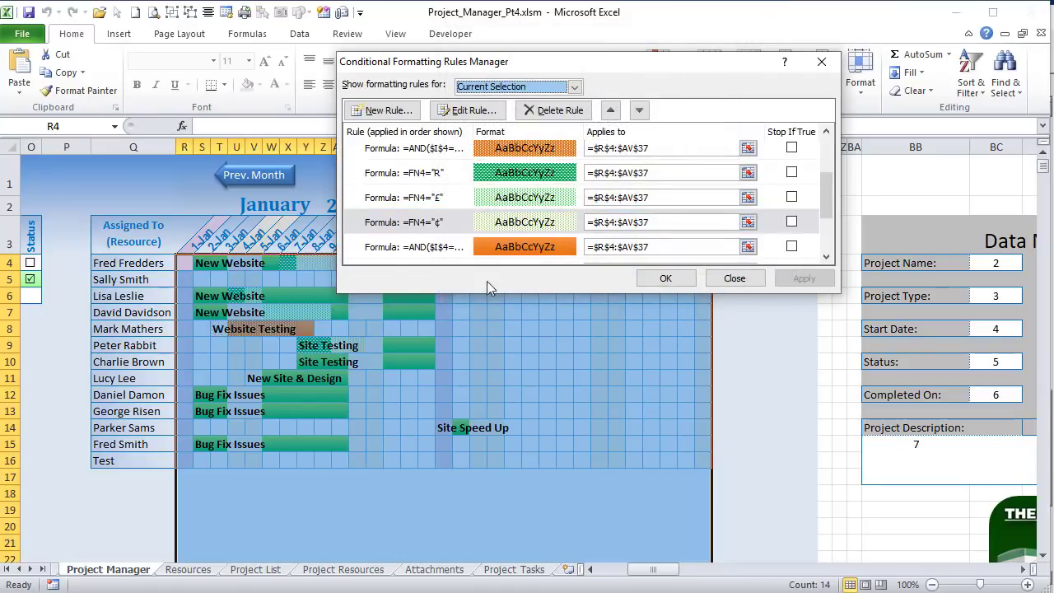
Step: Review the £, ¢ and R status rules, then close the Rules Manager
click(466, 199)
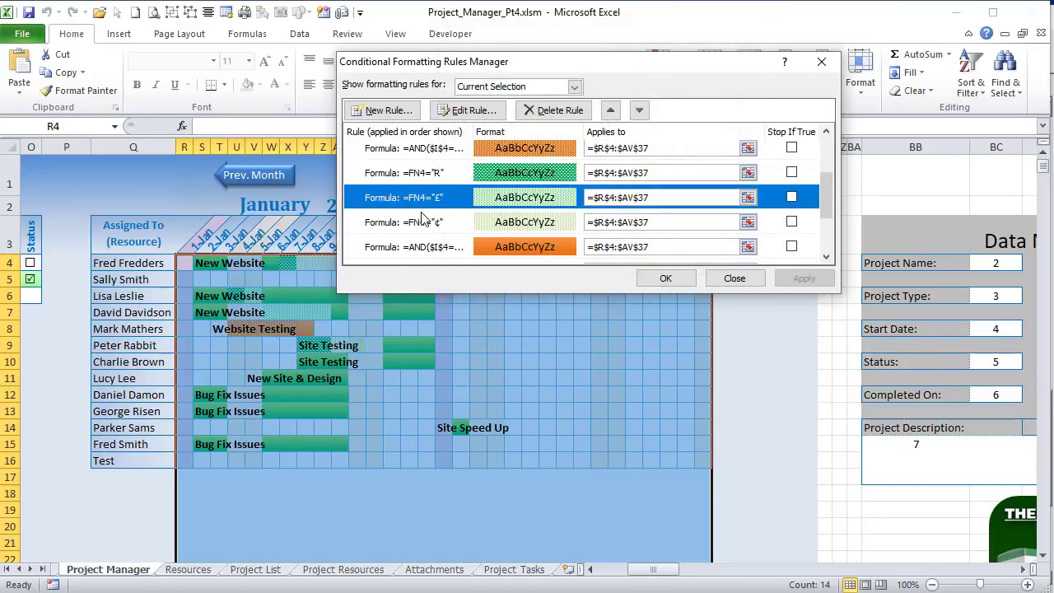
click(466, 224)
click(458, 173)
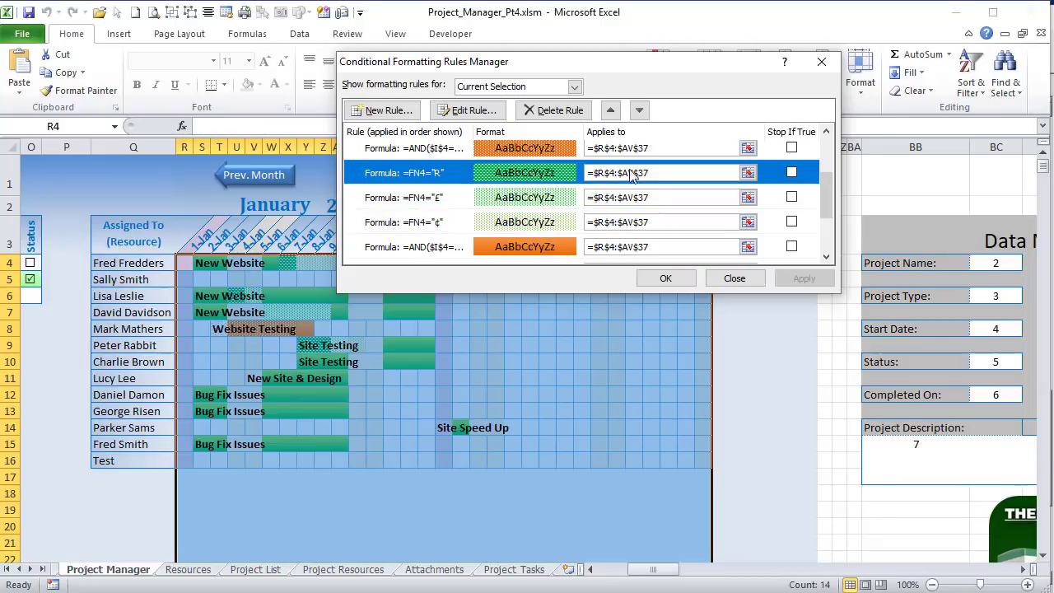
click(442, 224)
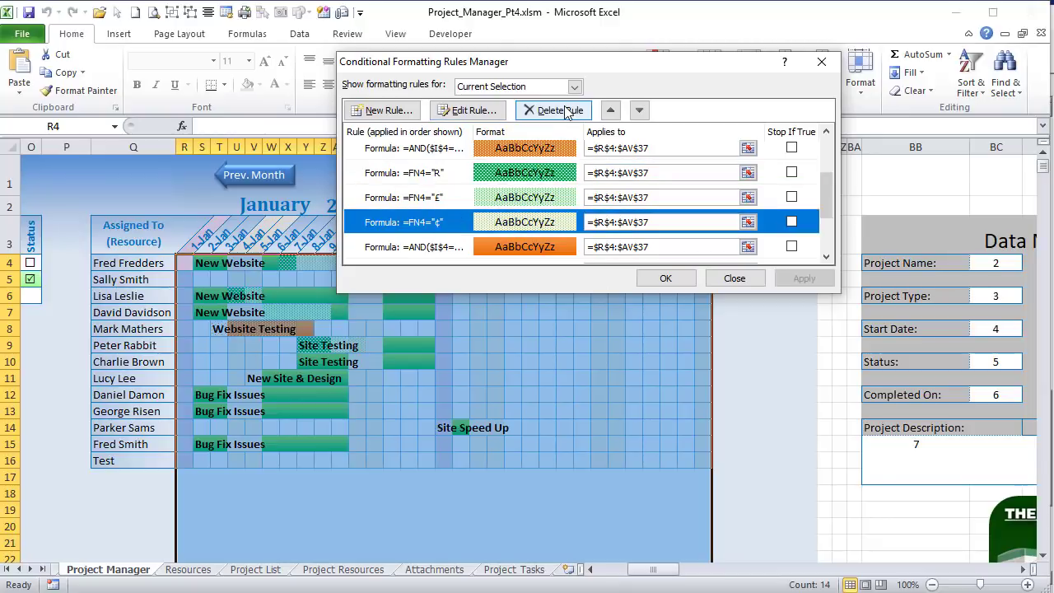
click(459, 176)
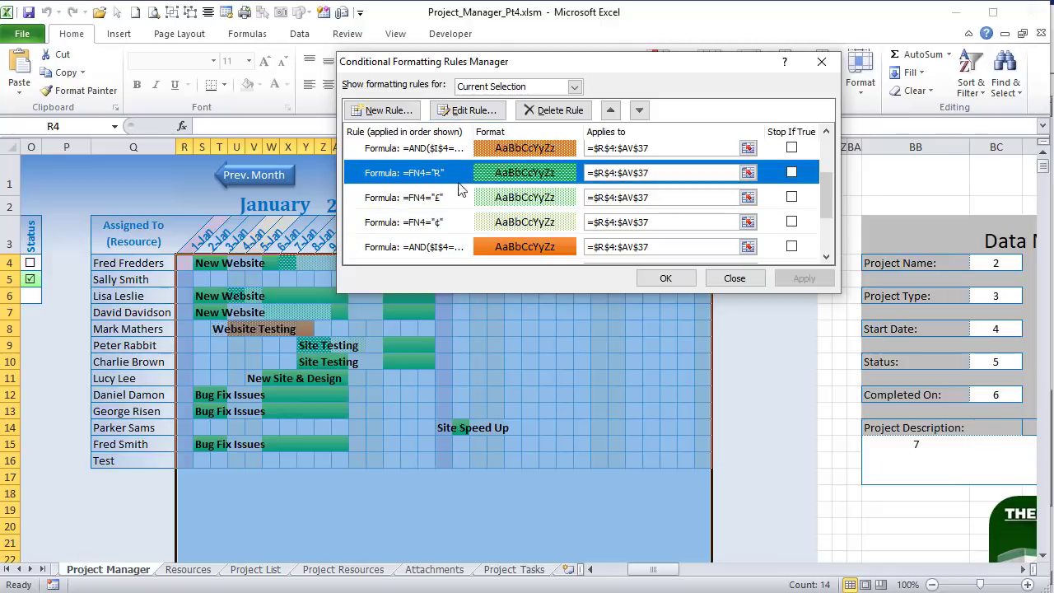
click(735, 279)
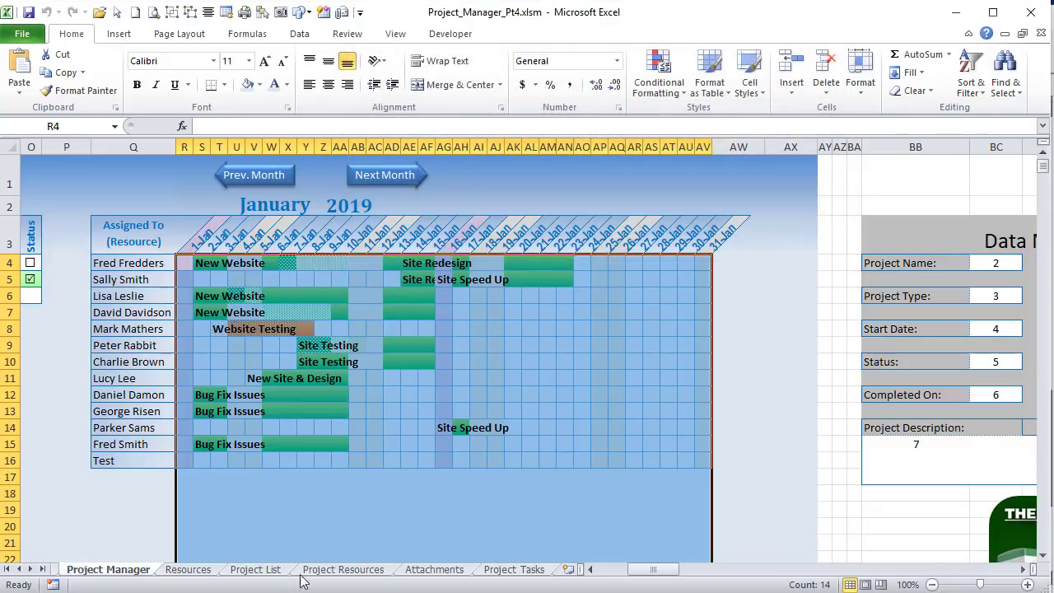
Step: Enter status code c in Test Day 1's cell O4 and check its resulting symbol
drag(648, 576, 620, 579)
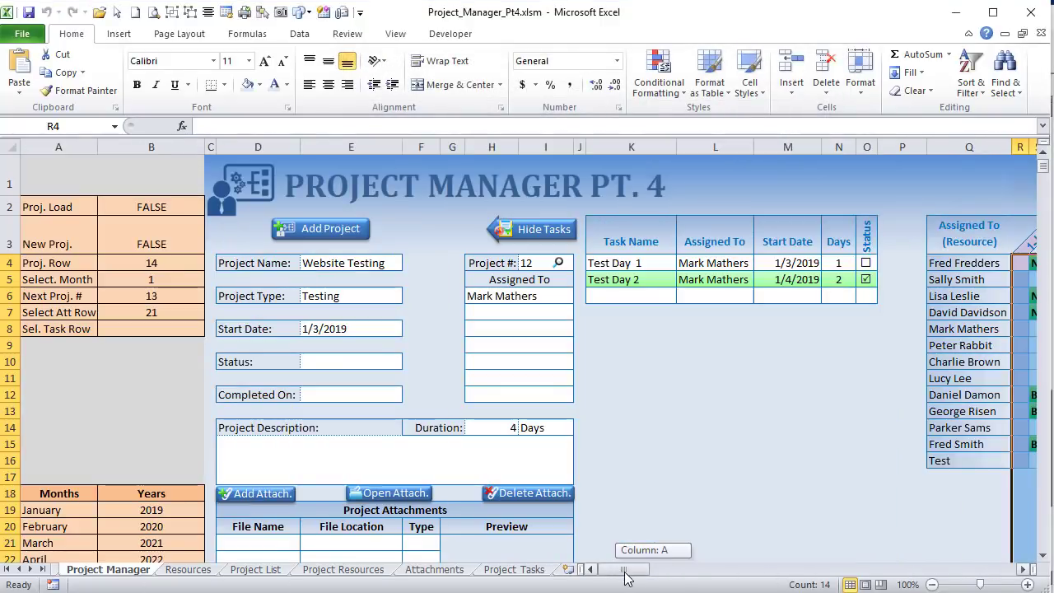
click(865, 279)
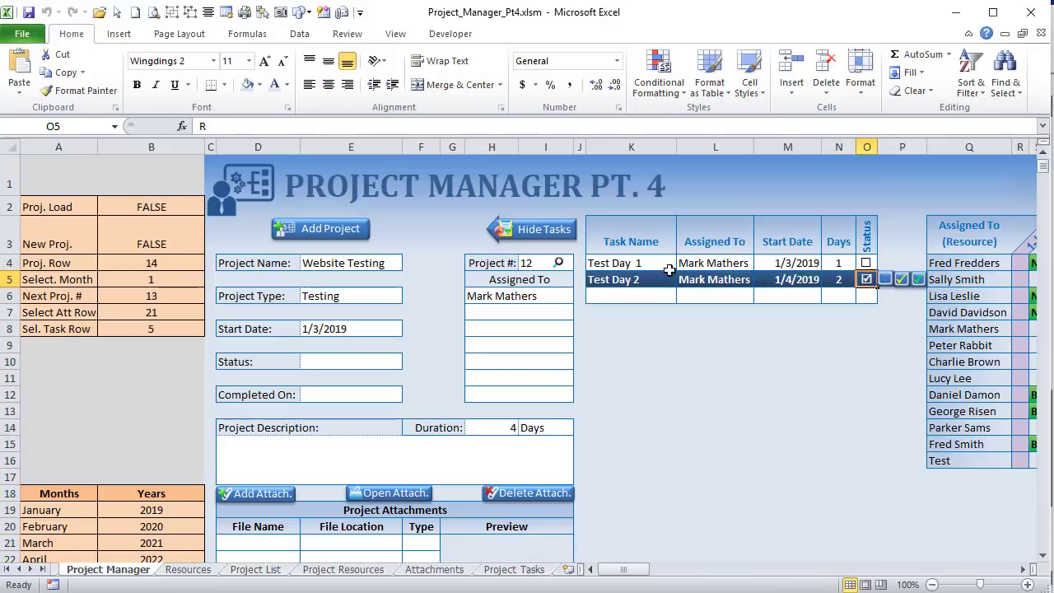
click(837, 264)
click(865, 263)
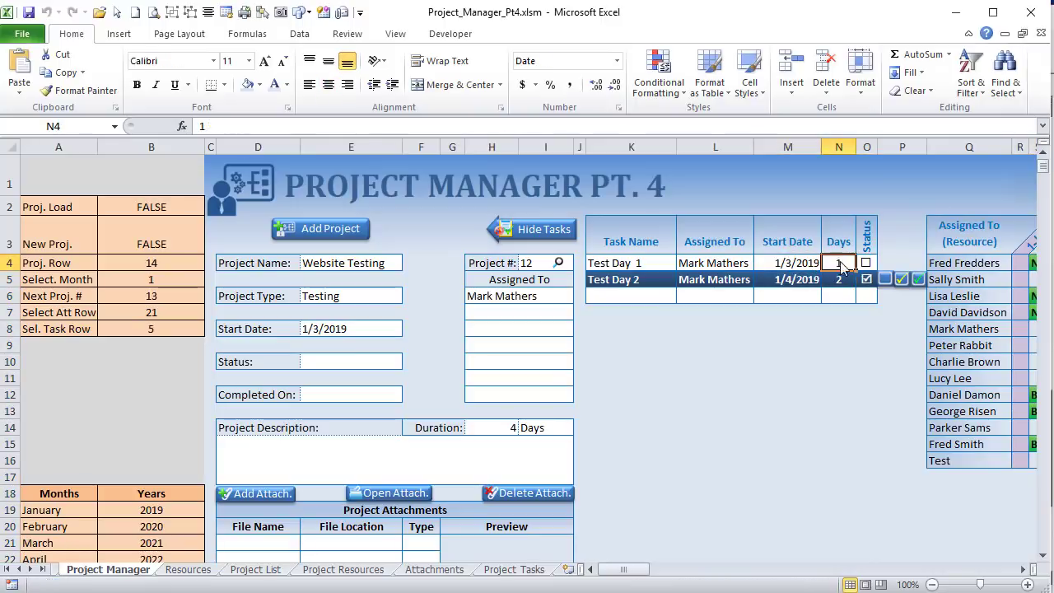
click(234, 124)
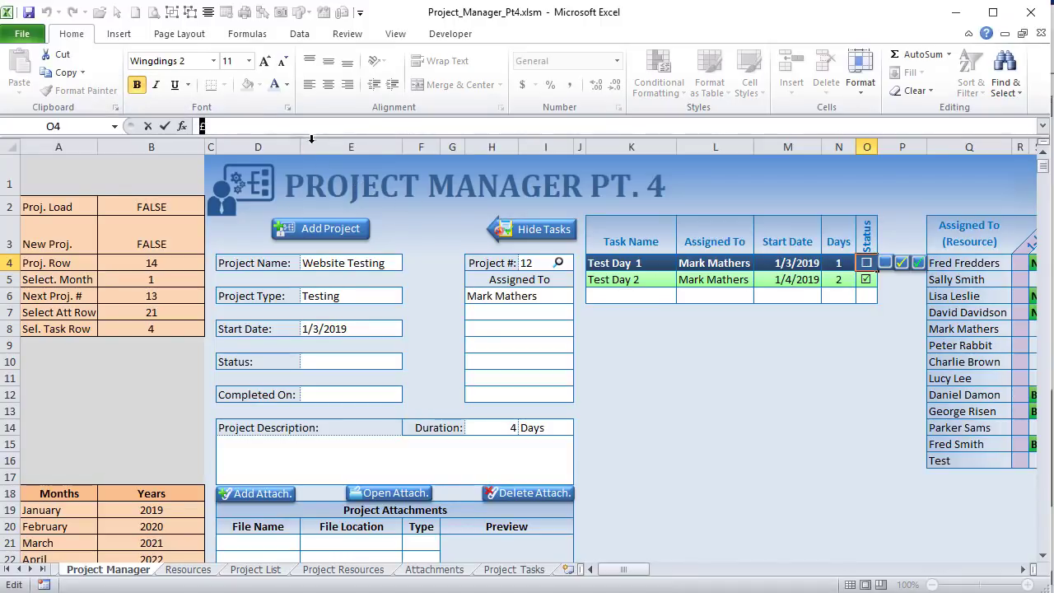
click(897, 265)
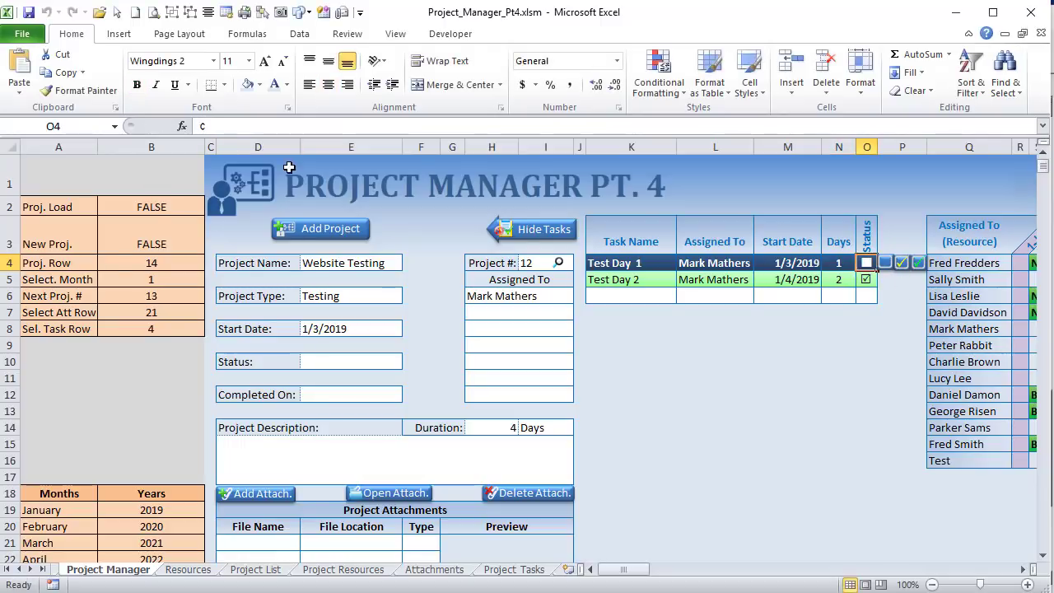
click(798, 397)
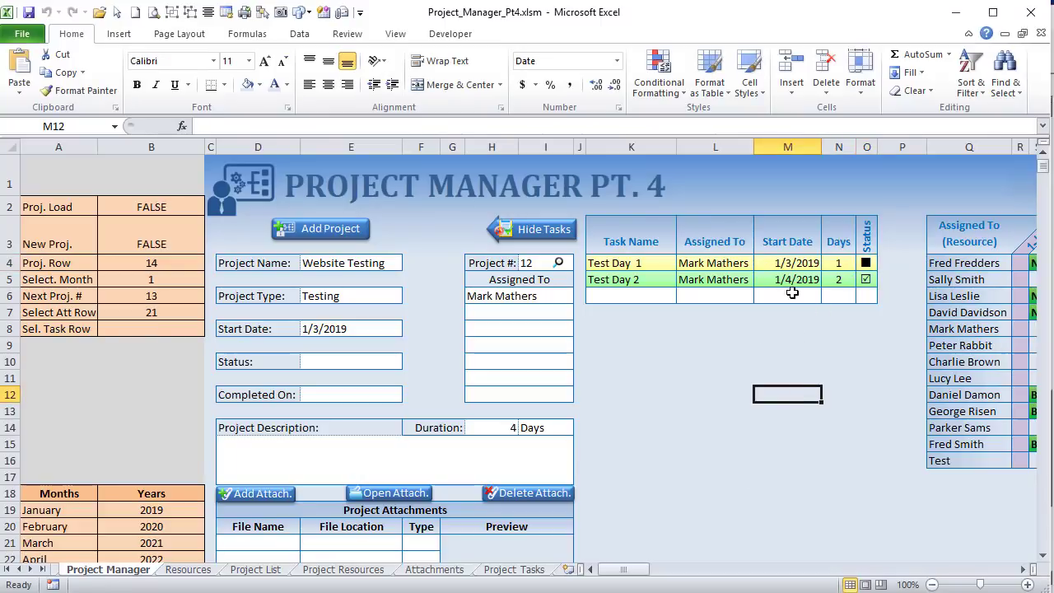
click(869, 262)
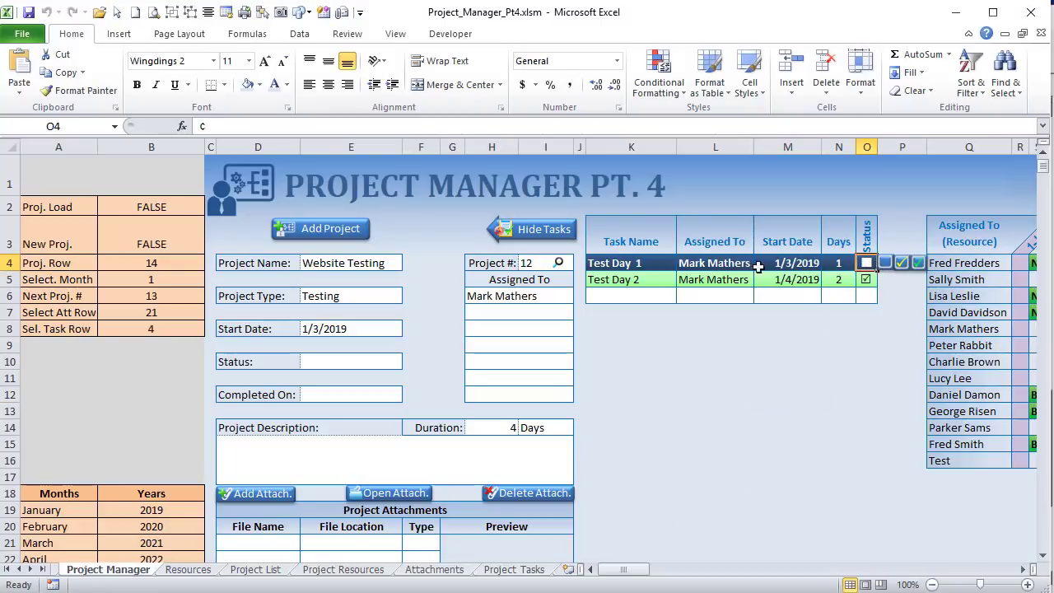
Step: Browse the Symbol dialog's font list, cancel without inserting a symbol, and scroll to Project Numbers
click(119, 33)
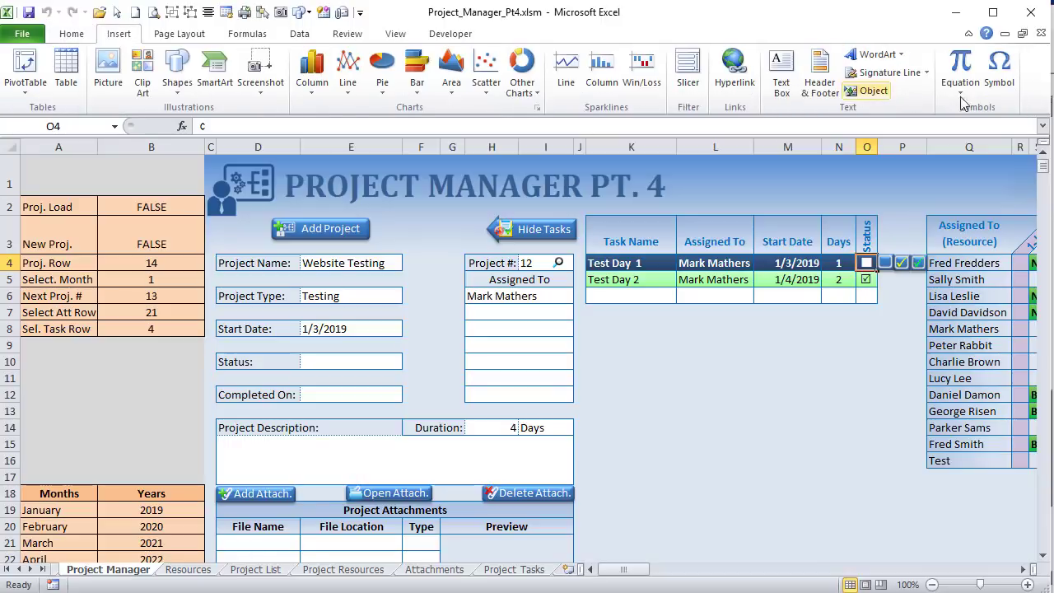
click(1002, 68)
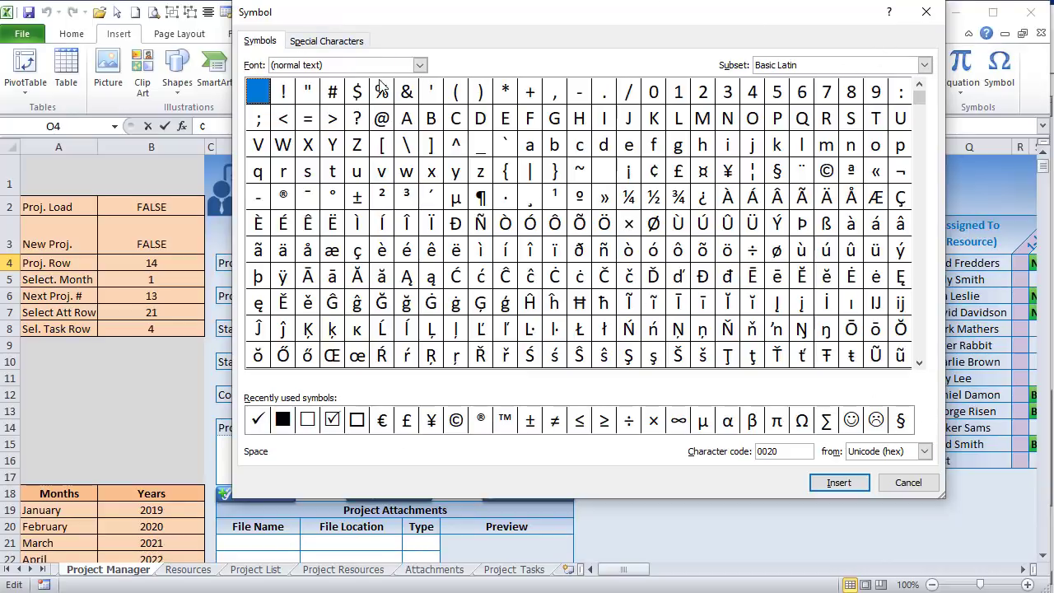
click(420, 65)
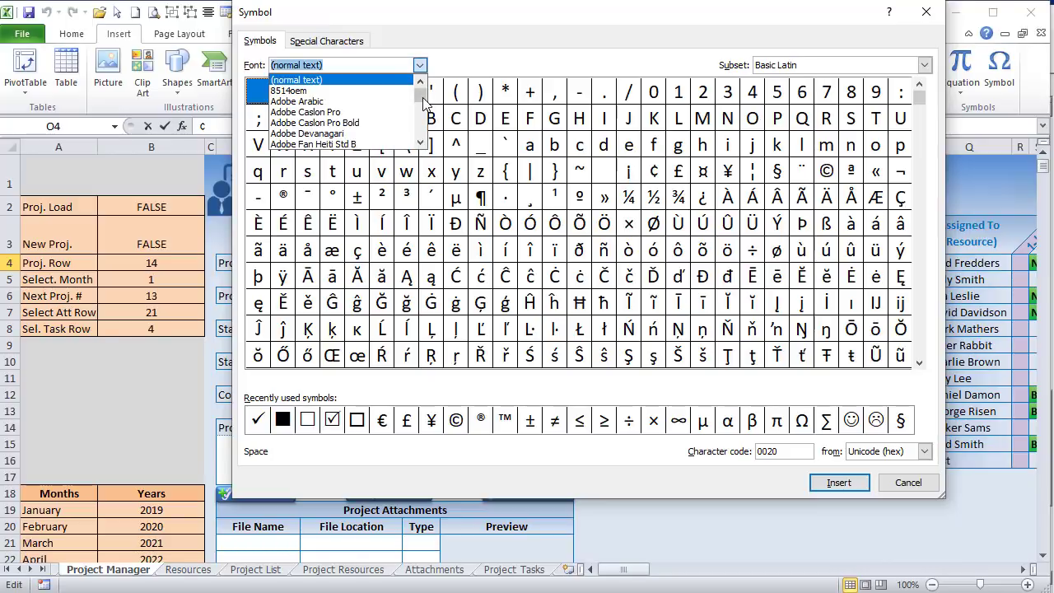
mouse_move(424, 100)
mouse_down()
mouse_move(419, 113)
mouse_move(420, 97)
mouse_up()
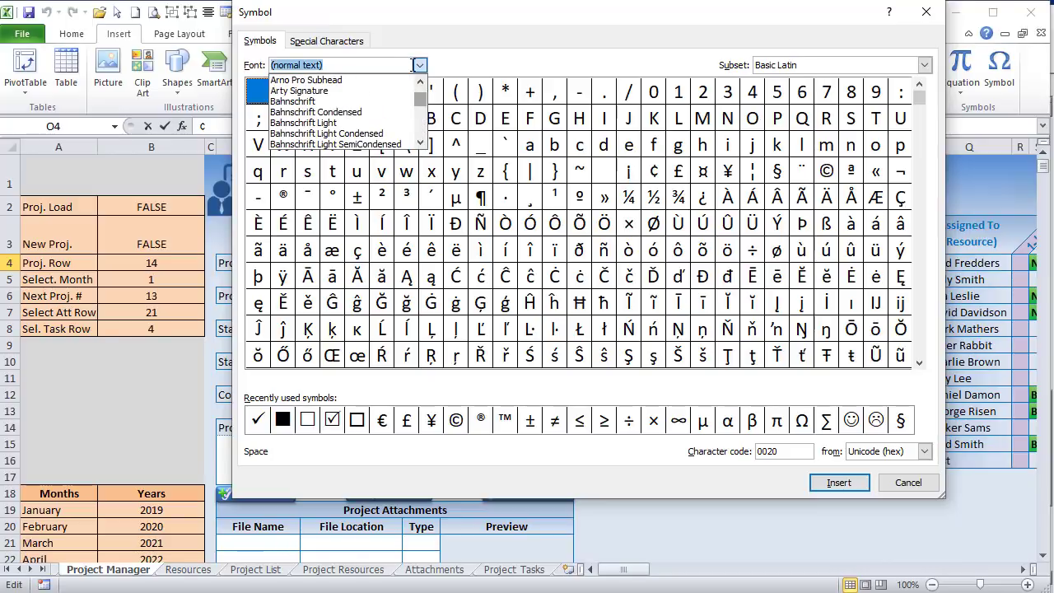
click(416, 65)
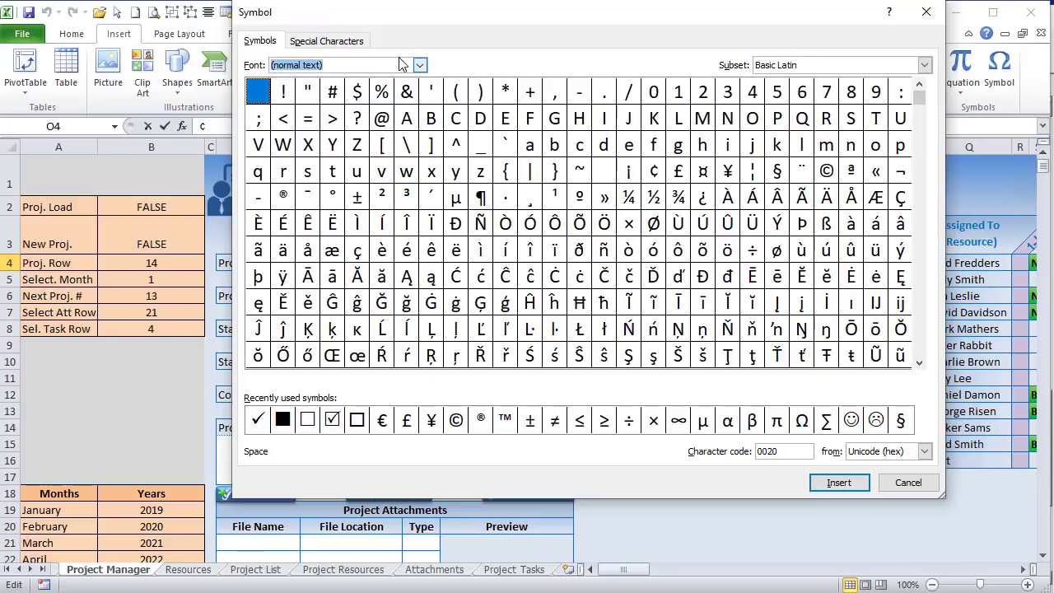
click(910, 484)
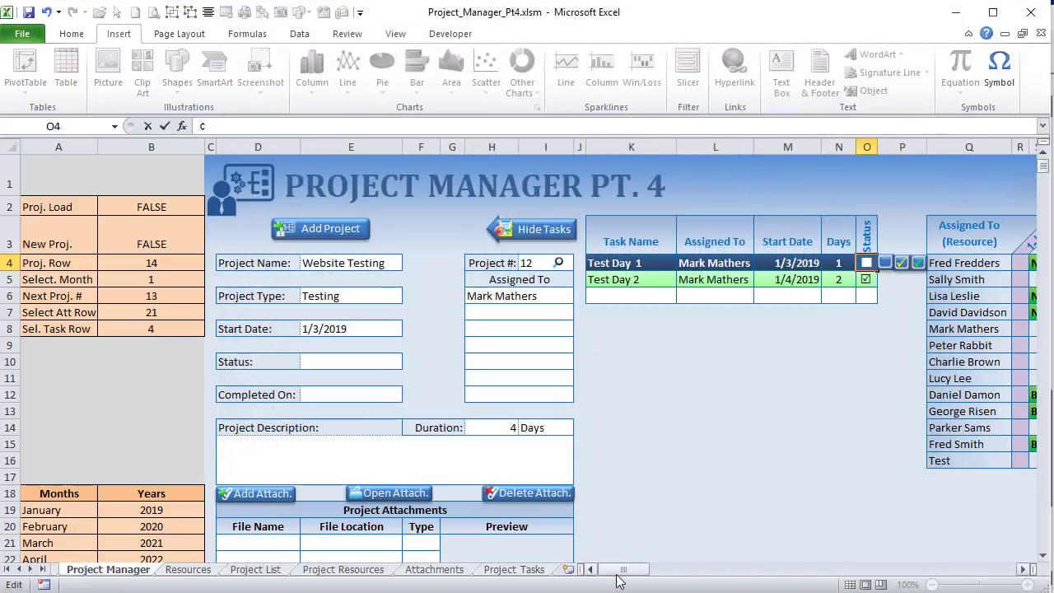
drag(624, 570, 805, 570)
Step: Inspect the FN4 formula and the block of Task Status codes, then return to the Gantt chart
drag(910, 569, 943, 569)
click(202, 260)
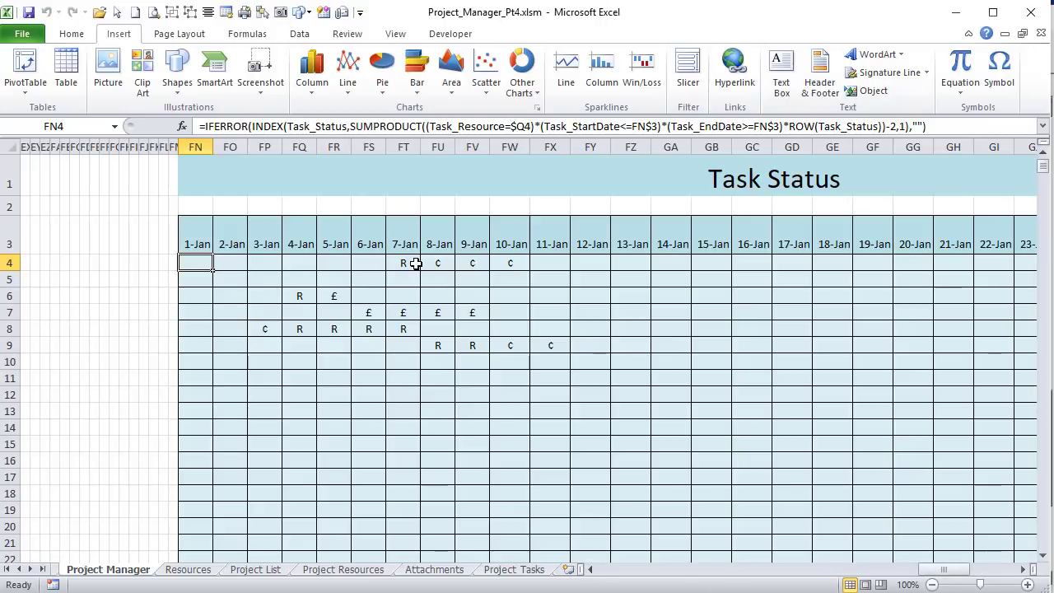
drag(197, 262, 980, 494)
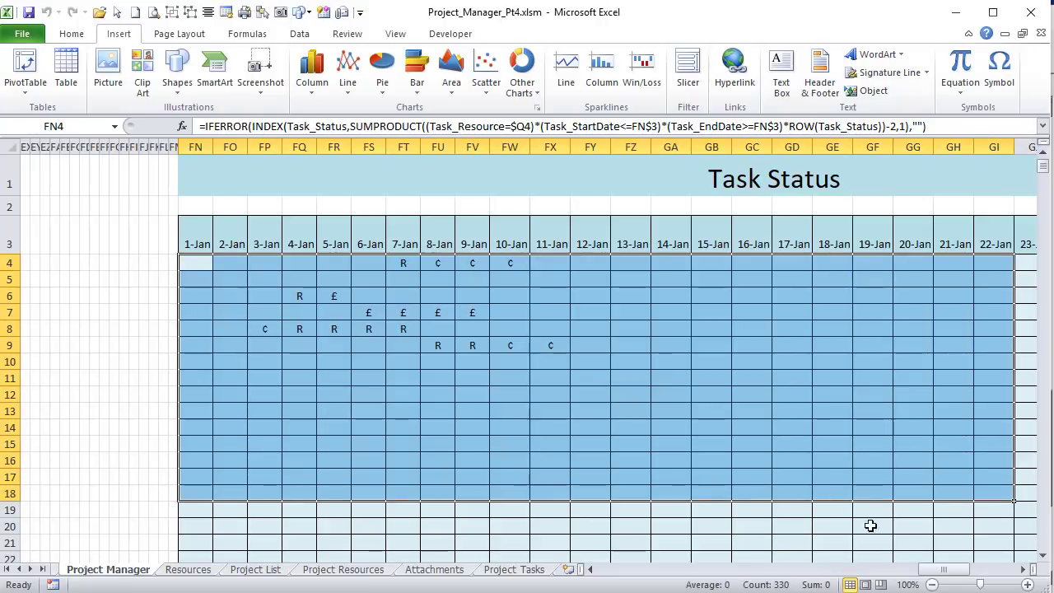
drag(944, 569, 655, 527)
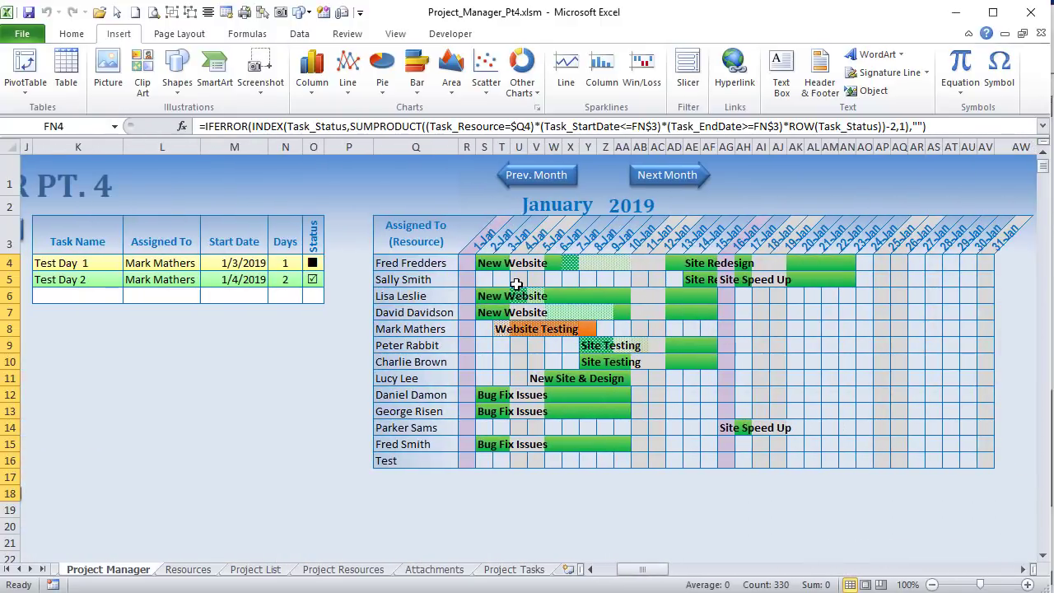
Step: Review R4's conditional formatting rules for R, £ and ¢ status cells without changing them
click(467, 264)
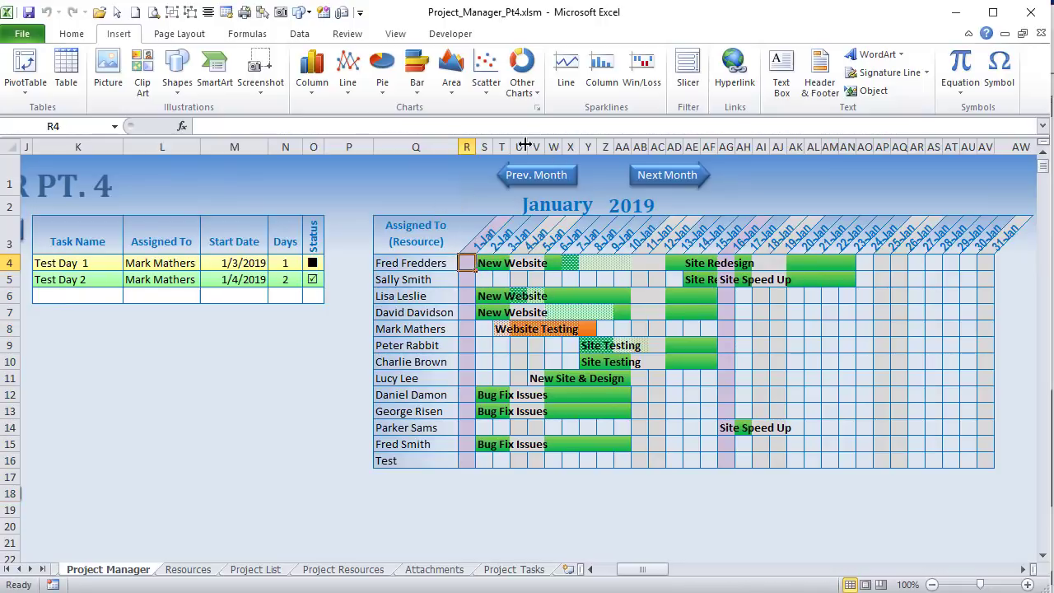
click(68, 35)
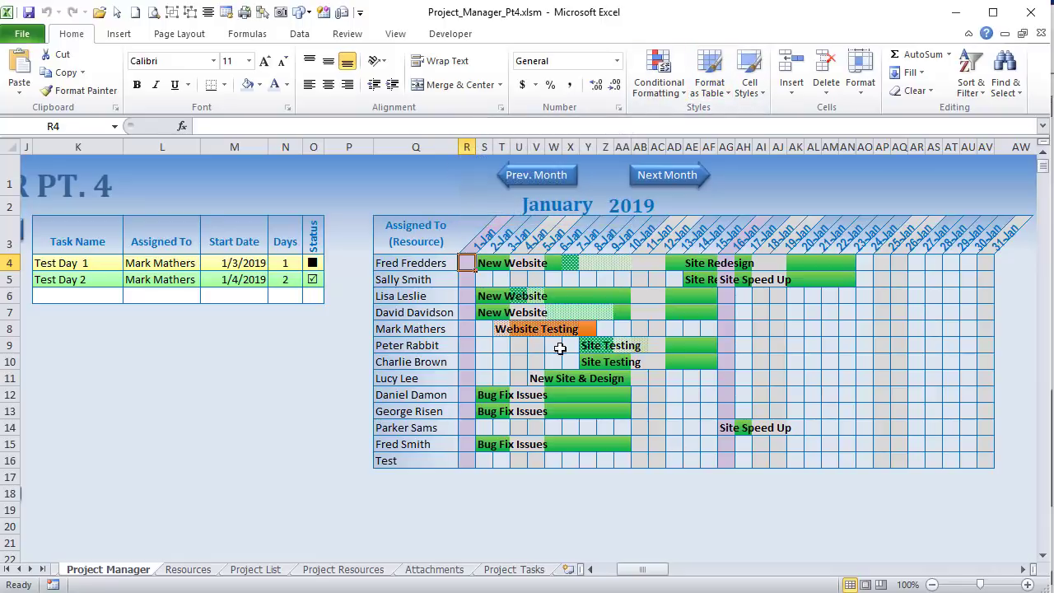
click(678, 93)
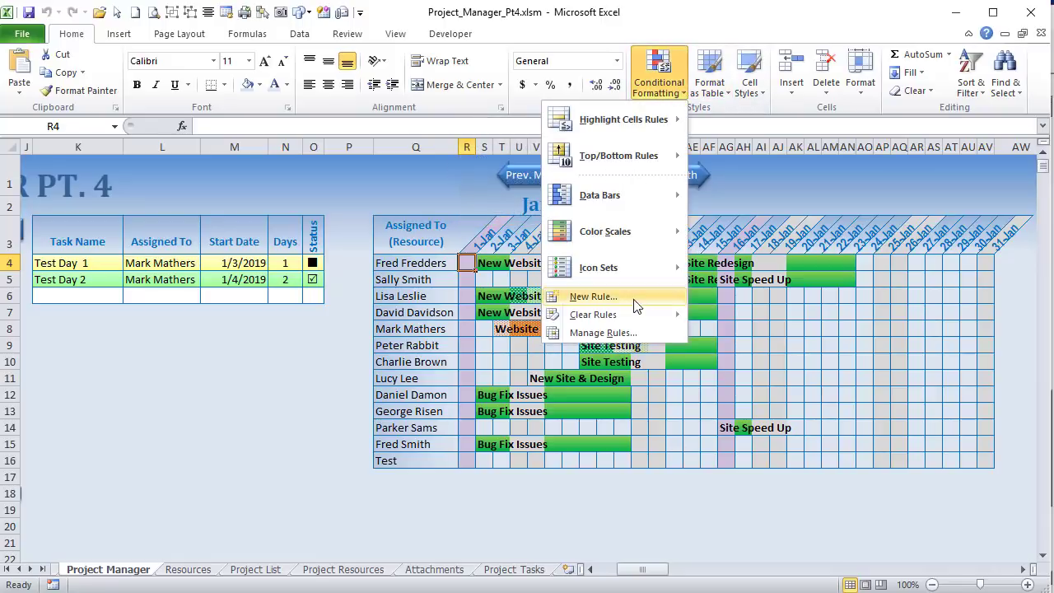
click(631, 340)
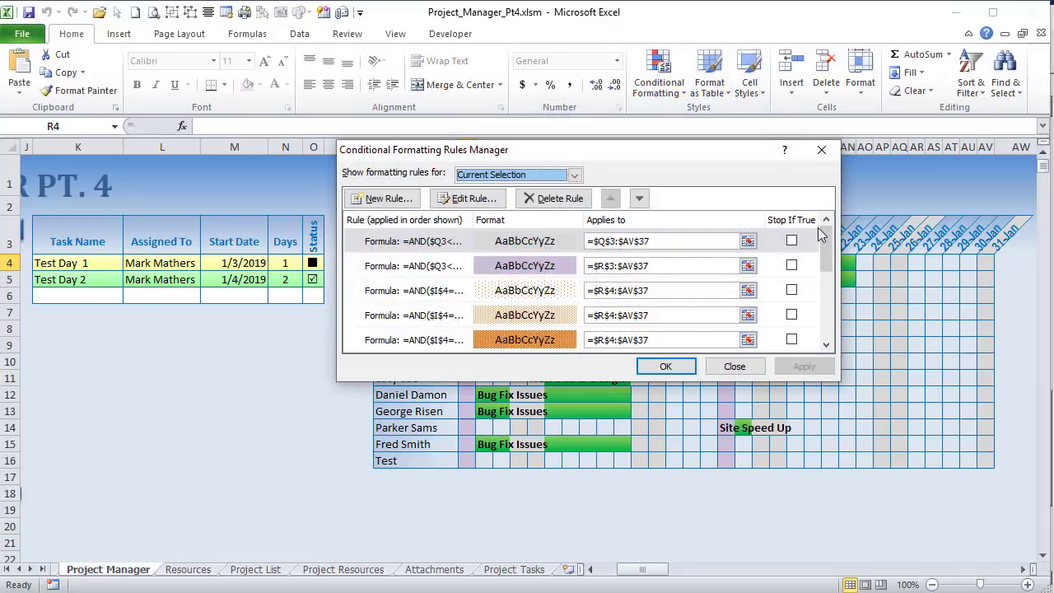
drag(823, 246, 821, 271)
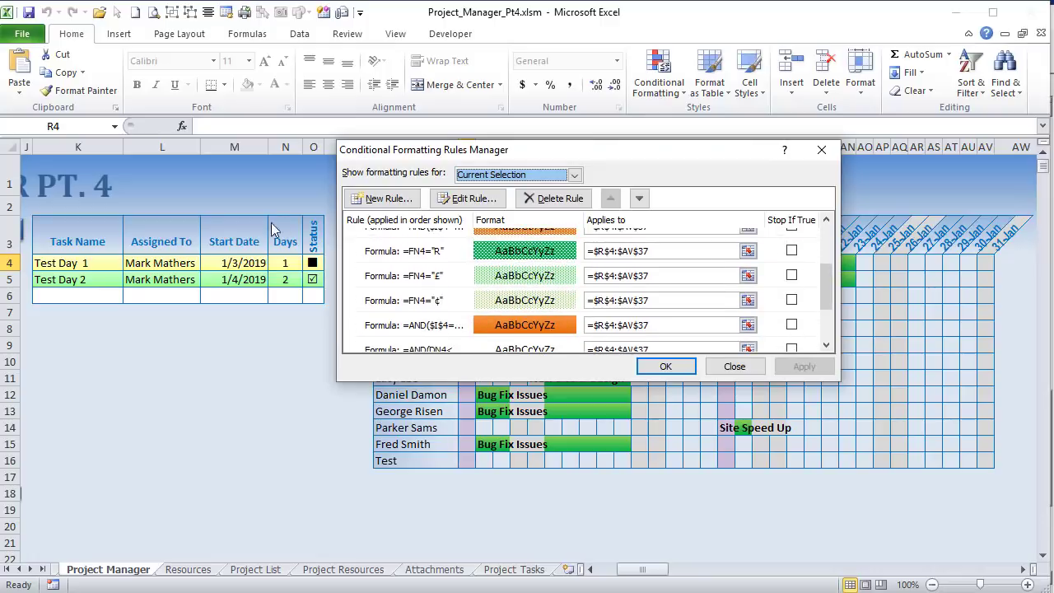
click(381, 258)
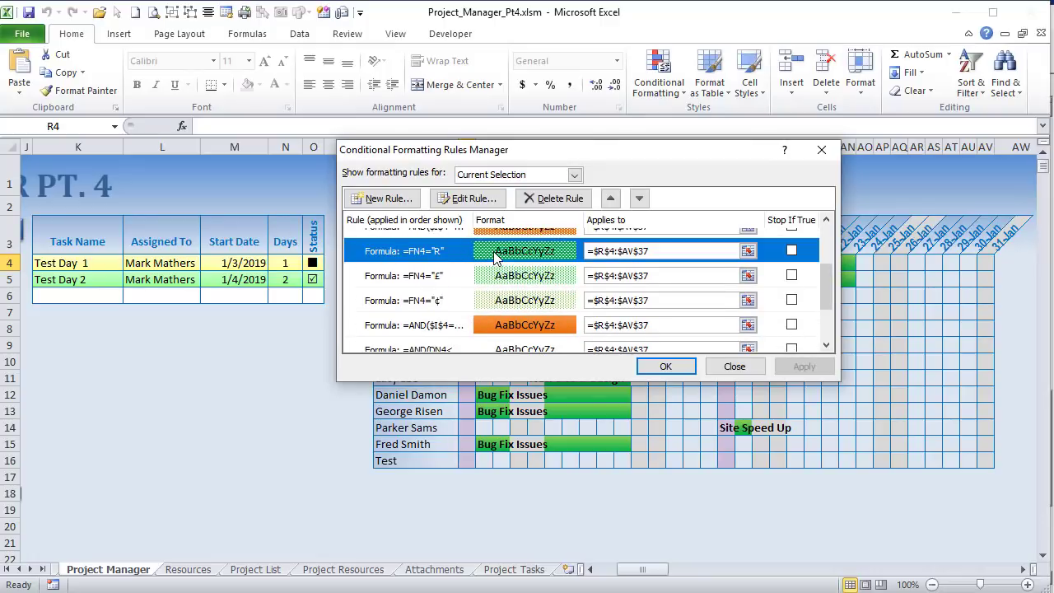
click(440, 281)
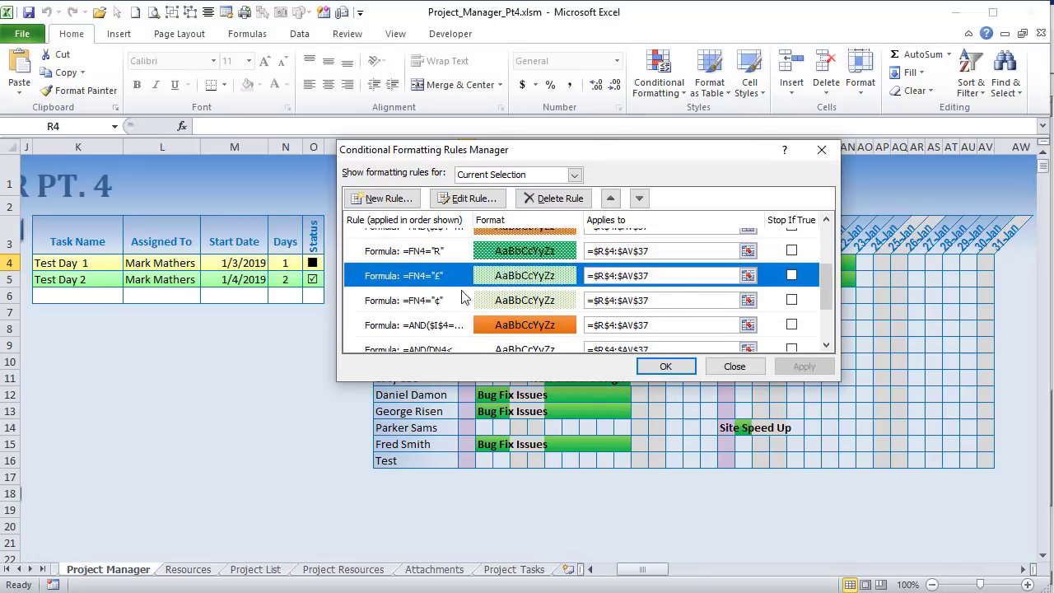
click(420, 310)
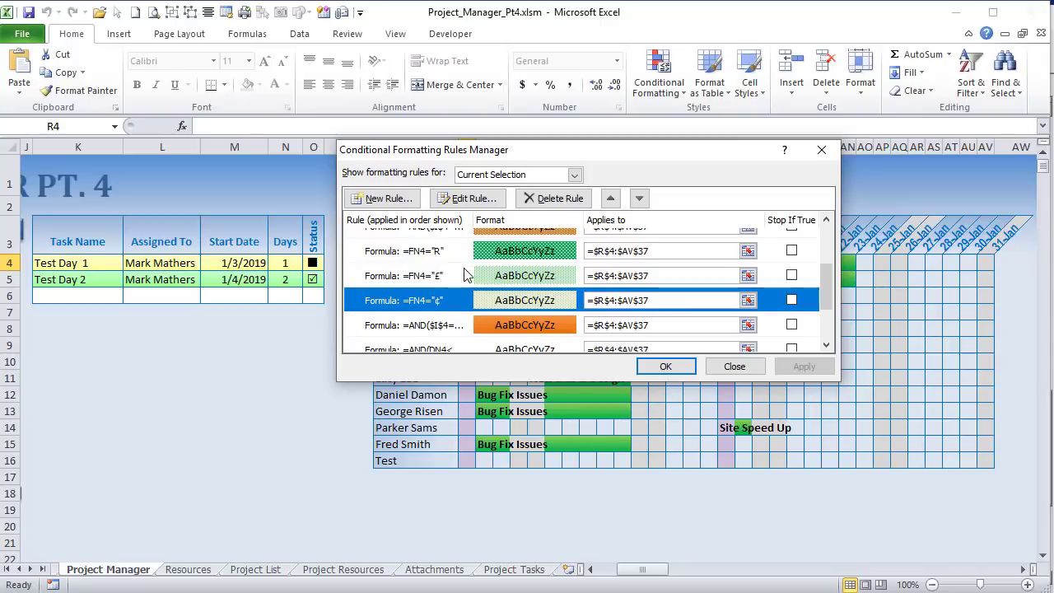
drag(830, 287, 828, 255)
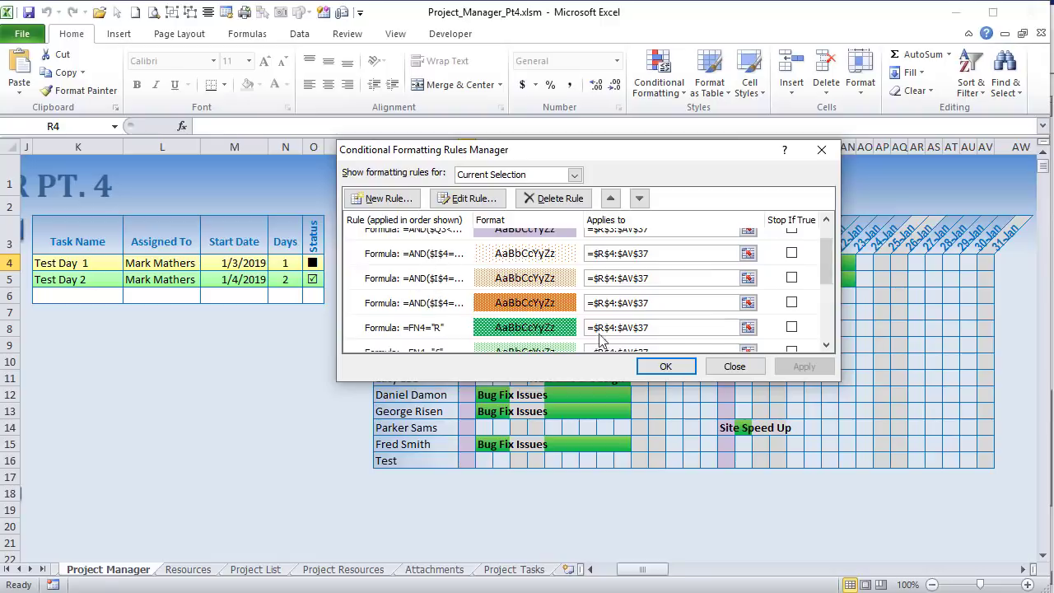
click(722, 366)
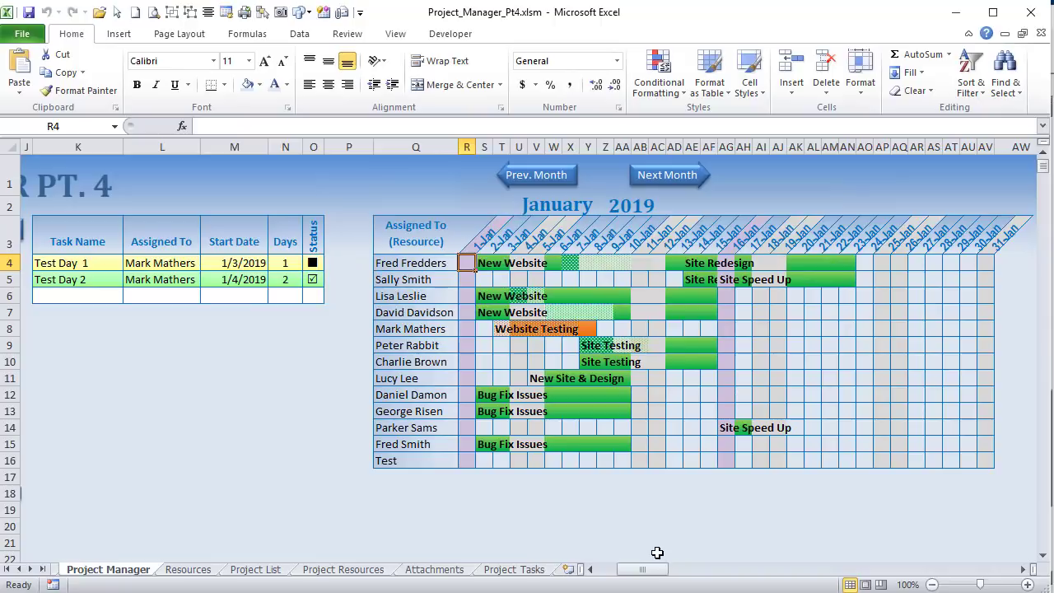
drag(651, 572, 631, 570)
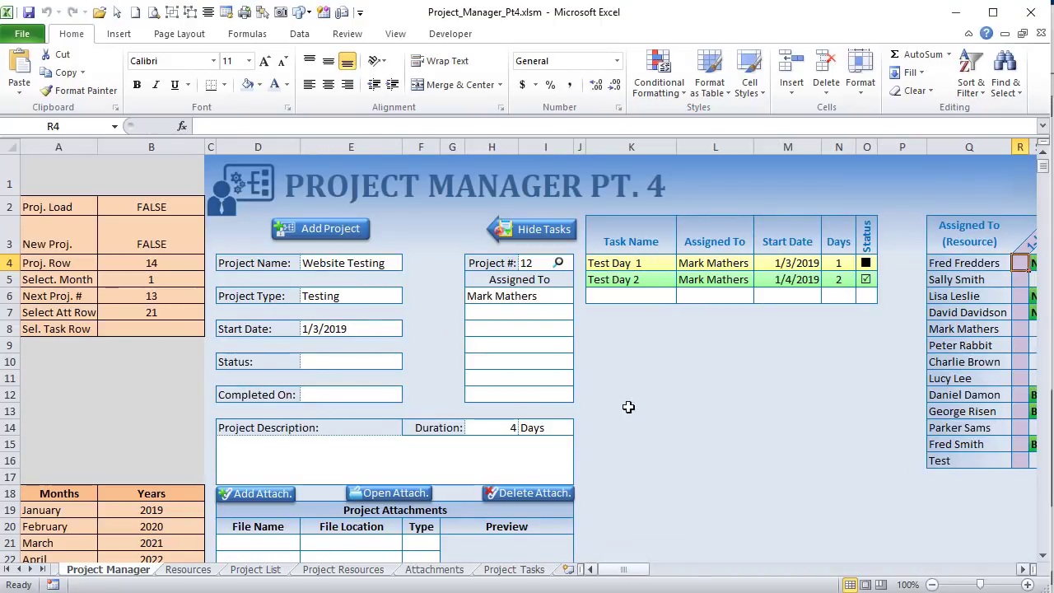
Step: Check project number 12 in I4 and the DN4 lookup formula in the Project Numbers grid
click(538, 262)
drag(623, 570, 784, 566)
click(261, 266)
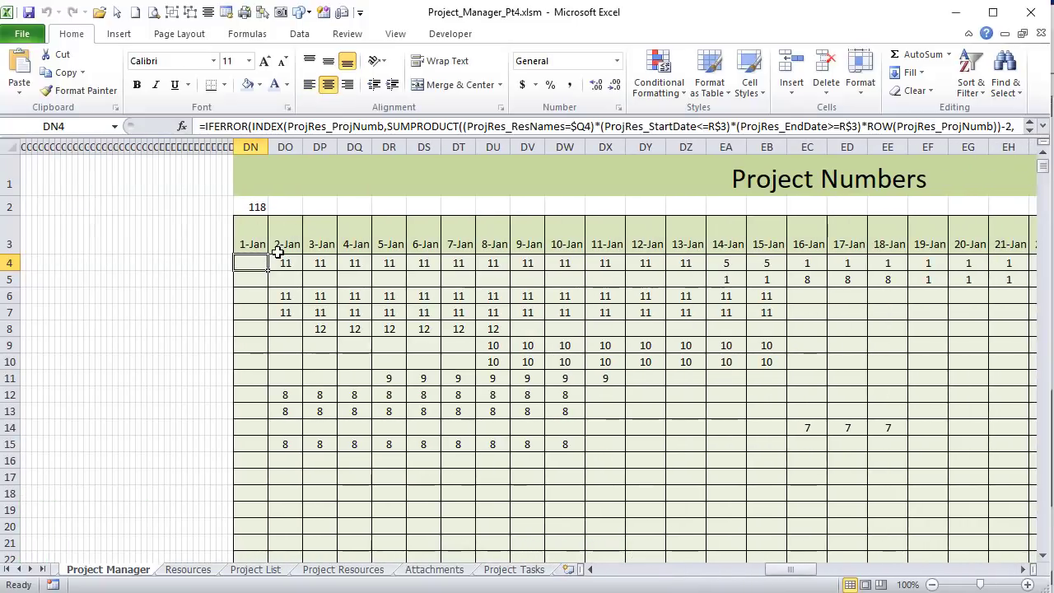
drag(783, 570, 632, 574)
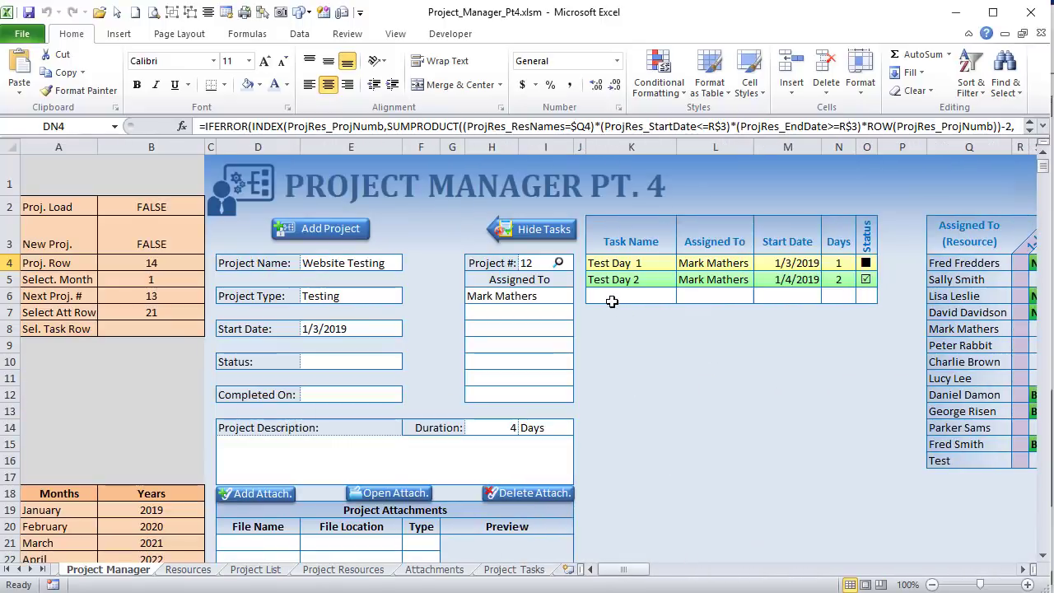
click(540, 260)
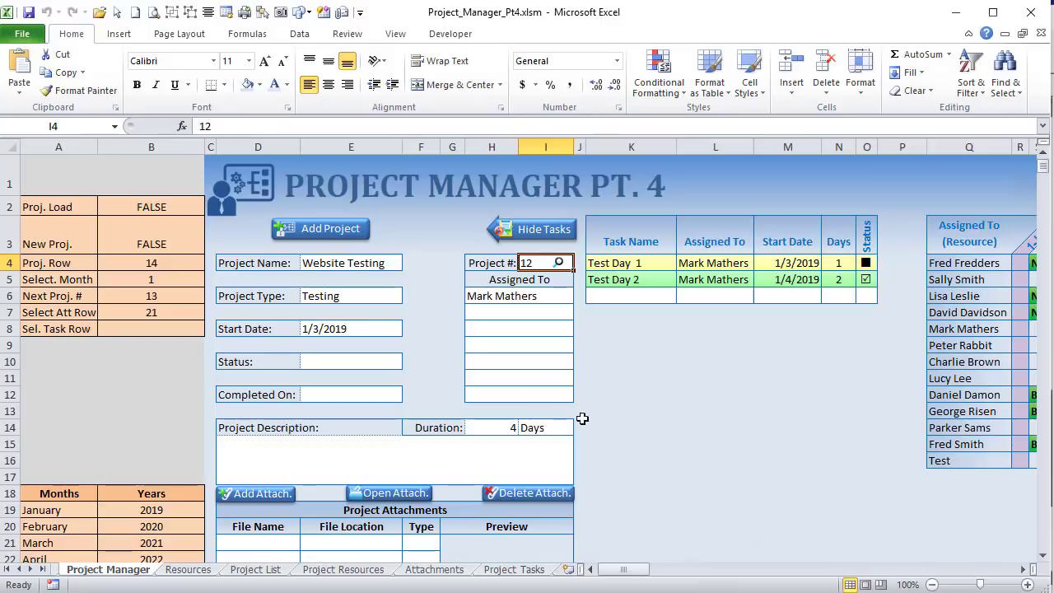
drag(626, 573, 646, 581)
Step: Examine the £ rule's formula, its DN4, $I$4<>"" and FN4="£" conditions, and cancel unchanged
drag(517, 278, 553, 346)
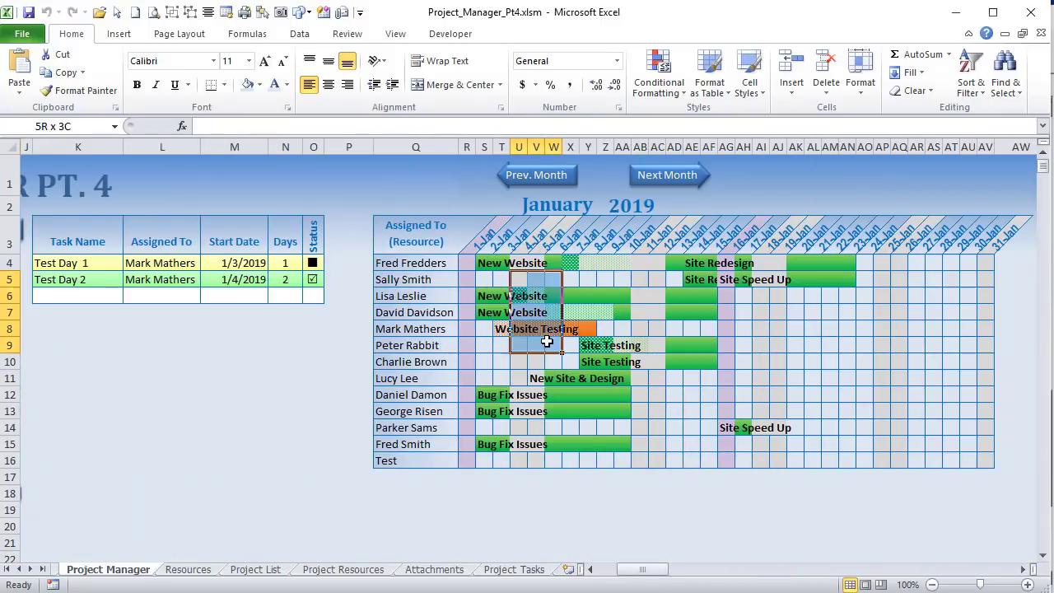
click(664, 89)
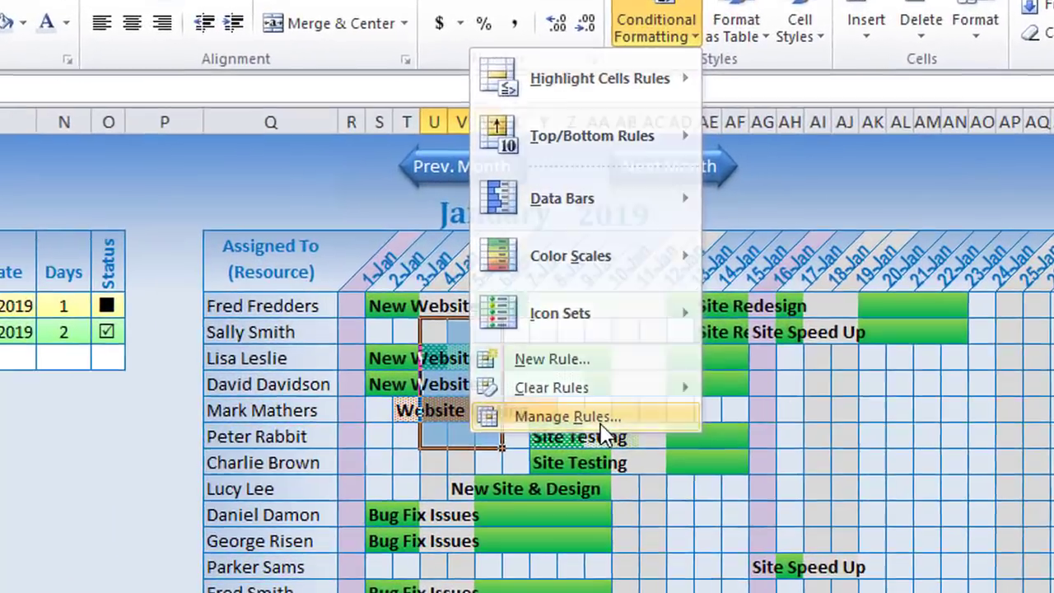
click(603, 332)
click(305, 368)
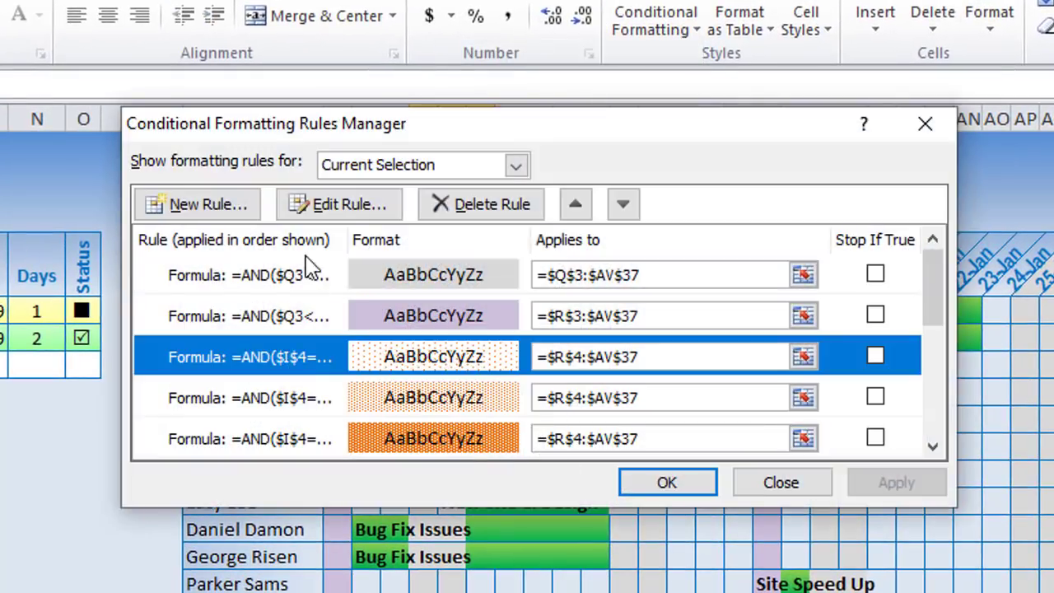
click(333, 204)
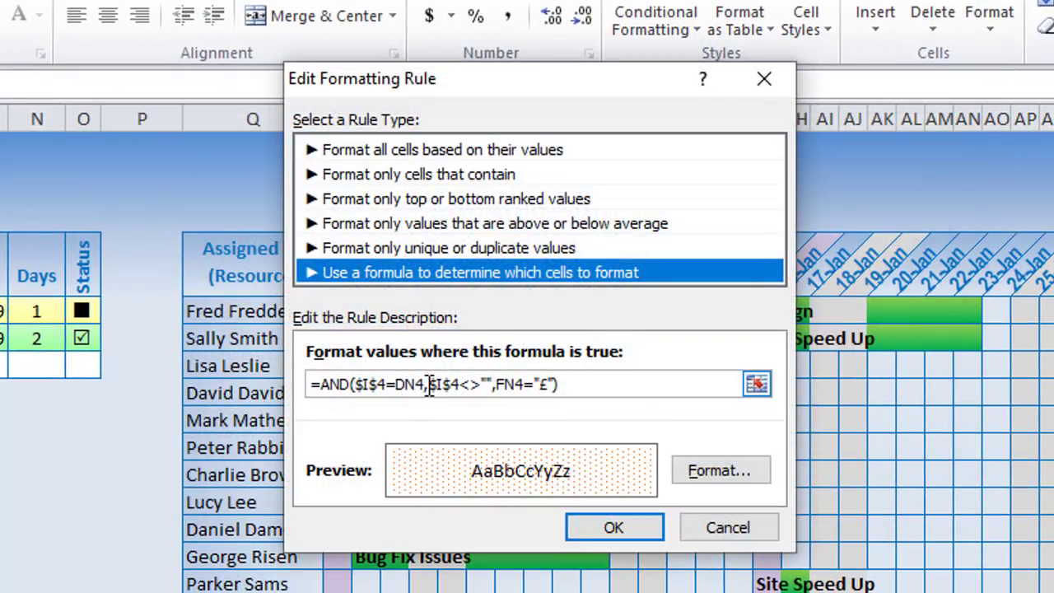
mouse_move(415, 385)
mouse_down()
mouse_move(366, 394)
mouse_move(424, 384)
mouse_move(403, 391)
mouse_up()
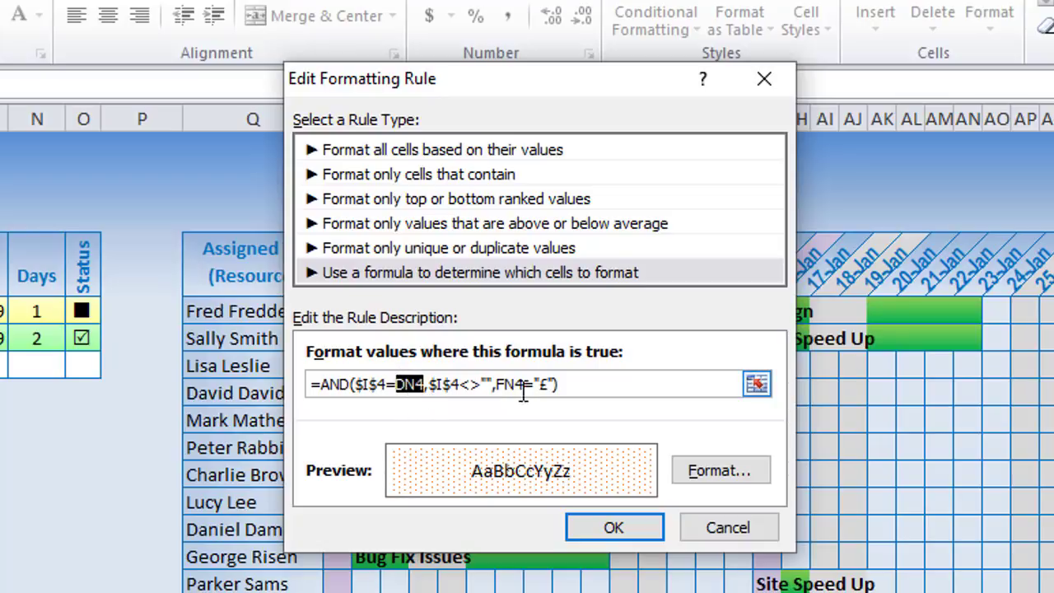
drag(493, 385, 429, 384)
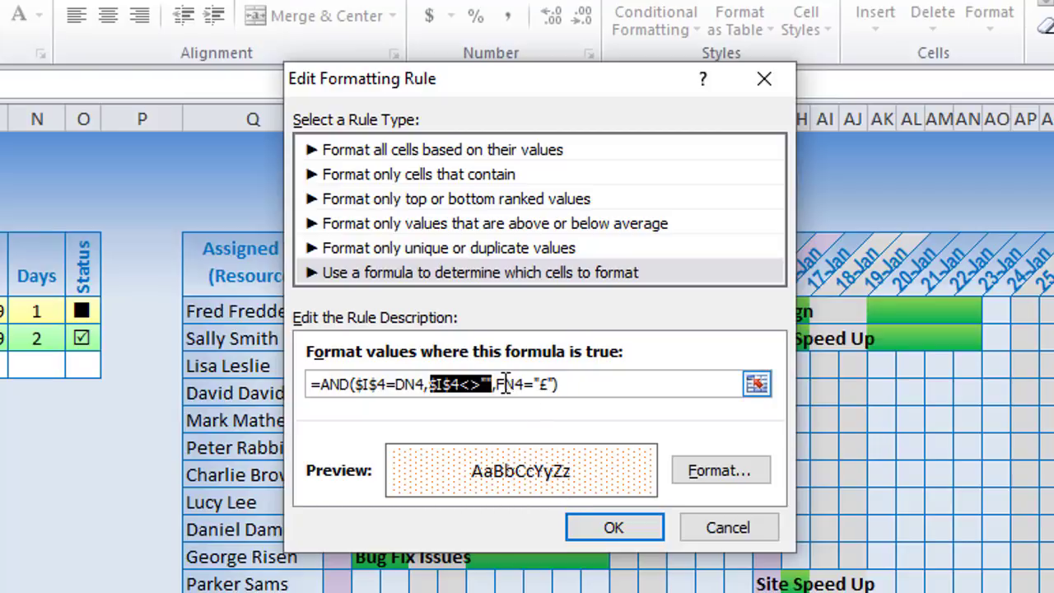
drag(492, 384, 557, 387)
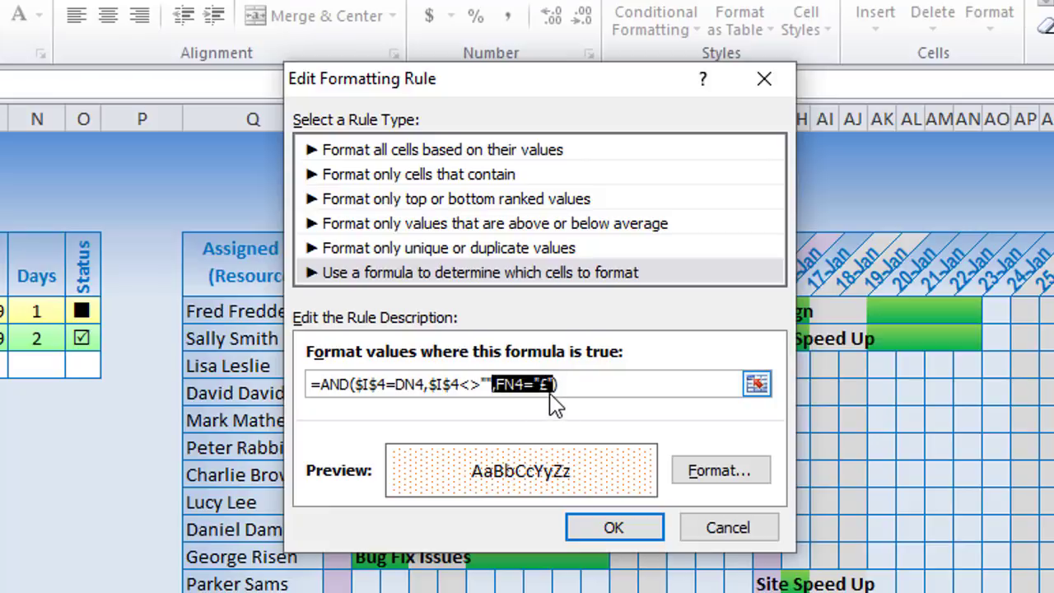
drag(548, 385, 504, 398)
click(379, 384)
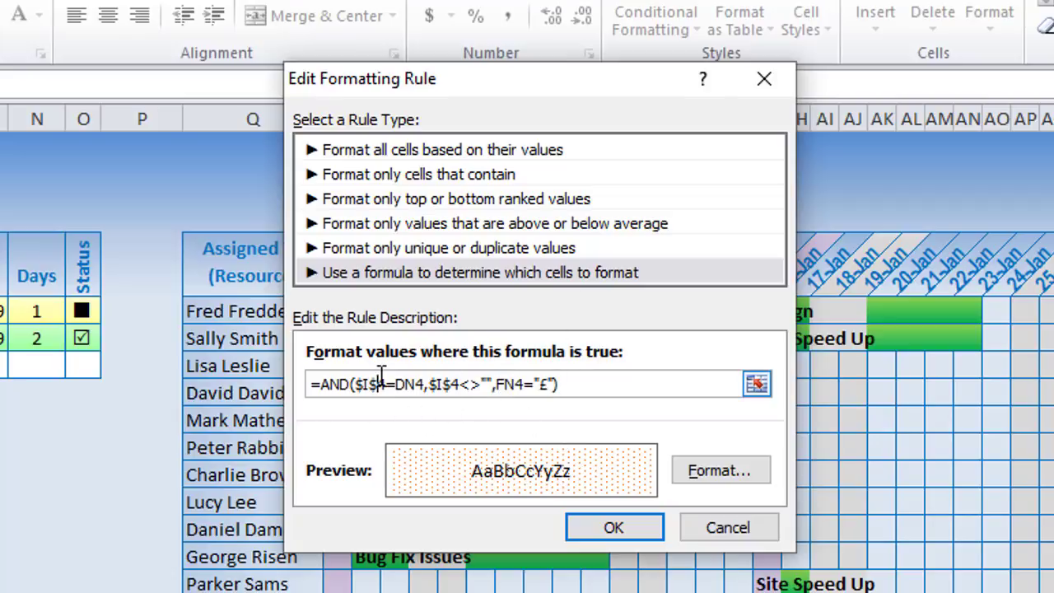
click(524, 385)
click(731, 531)
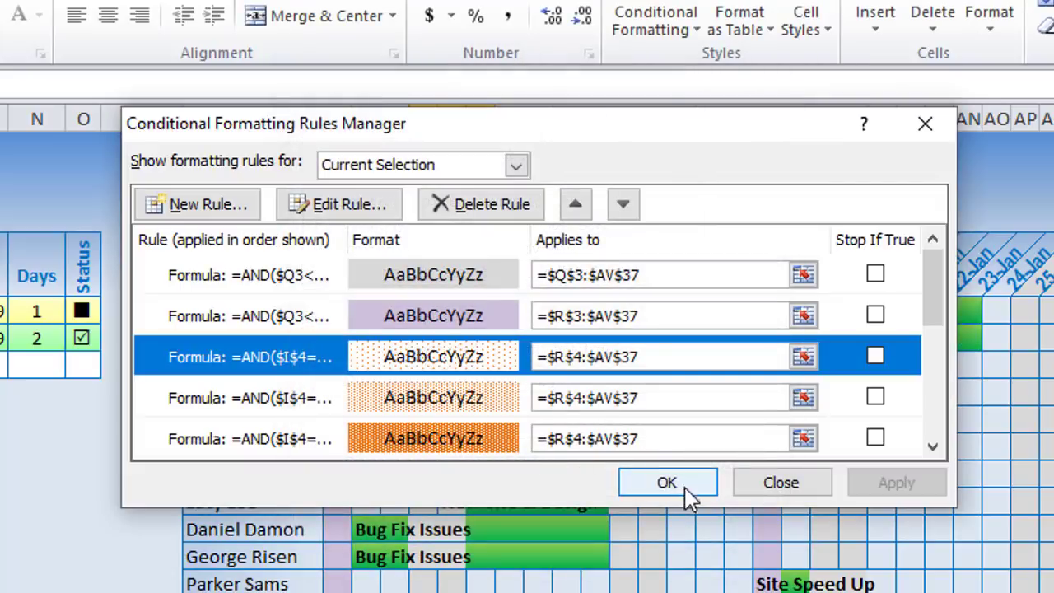
Step: Open the R status rule, cancel it unchanged, and close the Rules Manager
drag(934, 317, 946, 360)
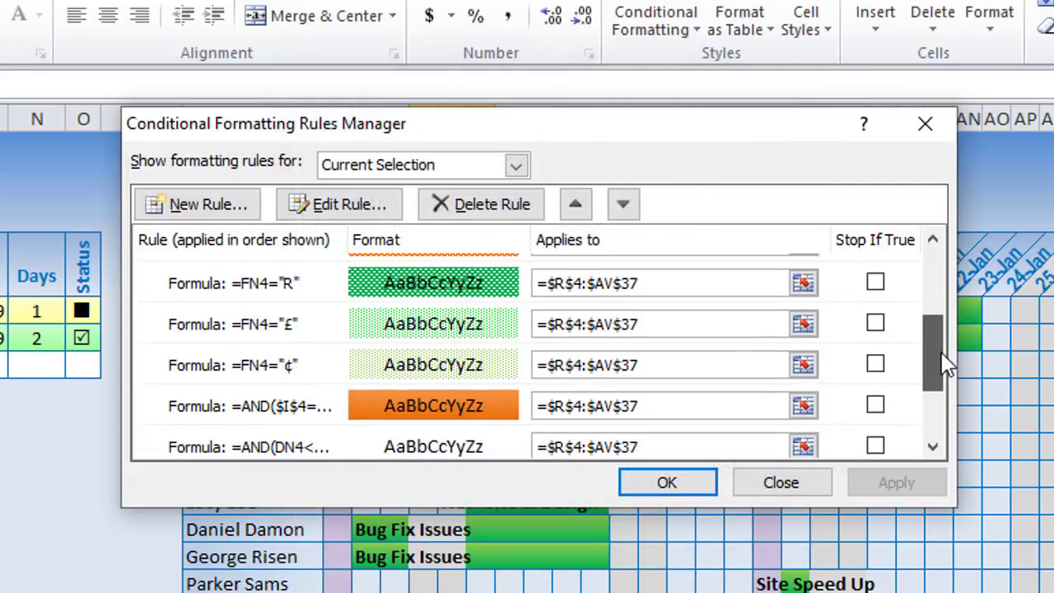
click(251, 284)
click(346, 206)
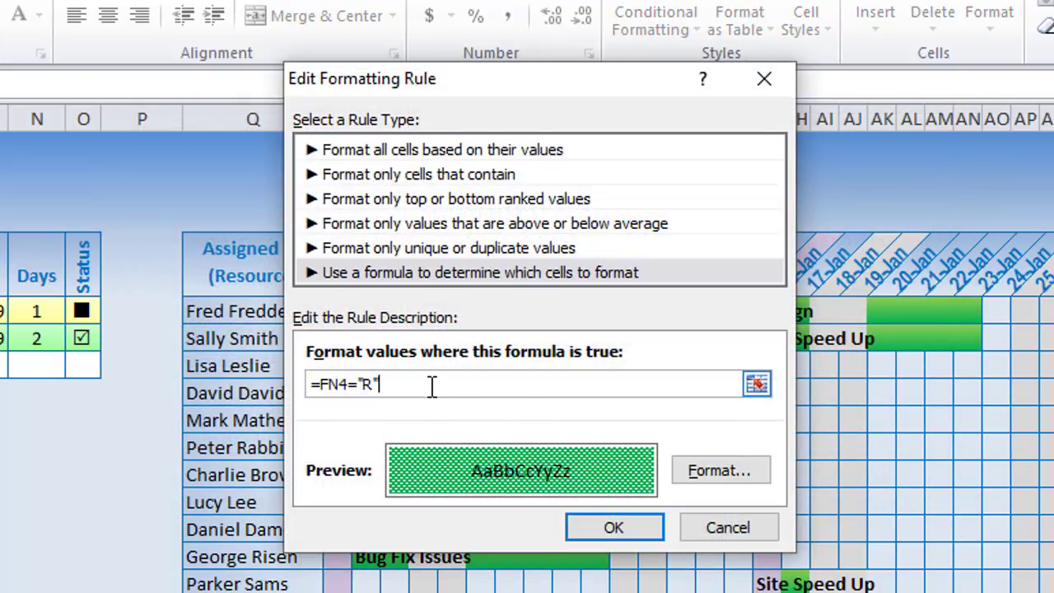
click(724, 531)
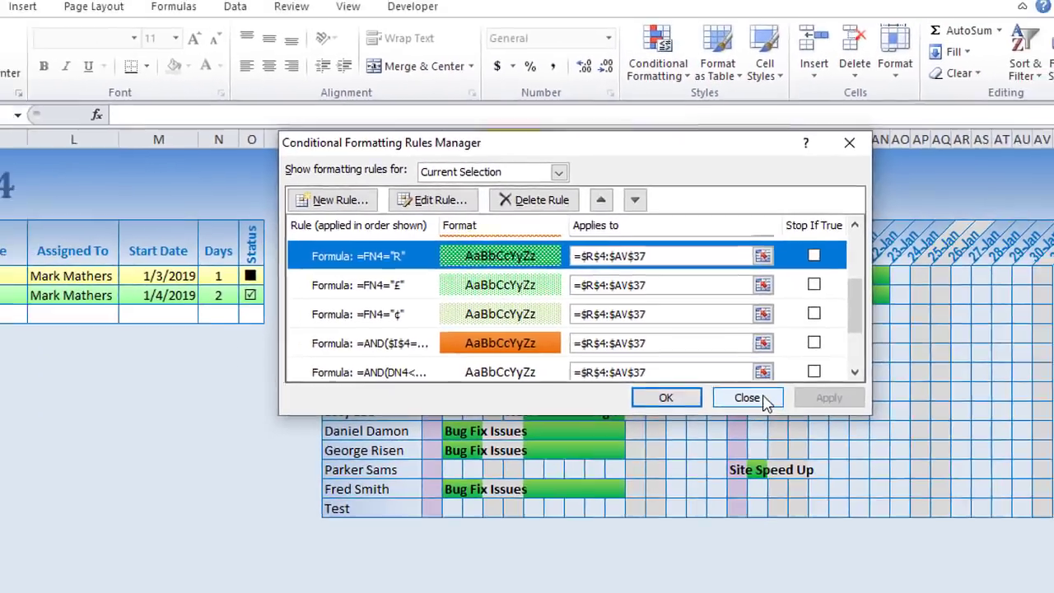
click(781, 483)
drag(643, 571, 626, 571)
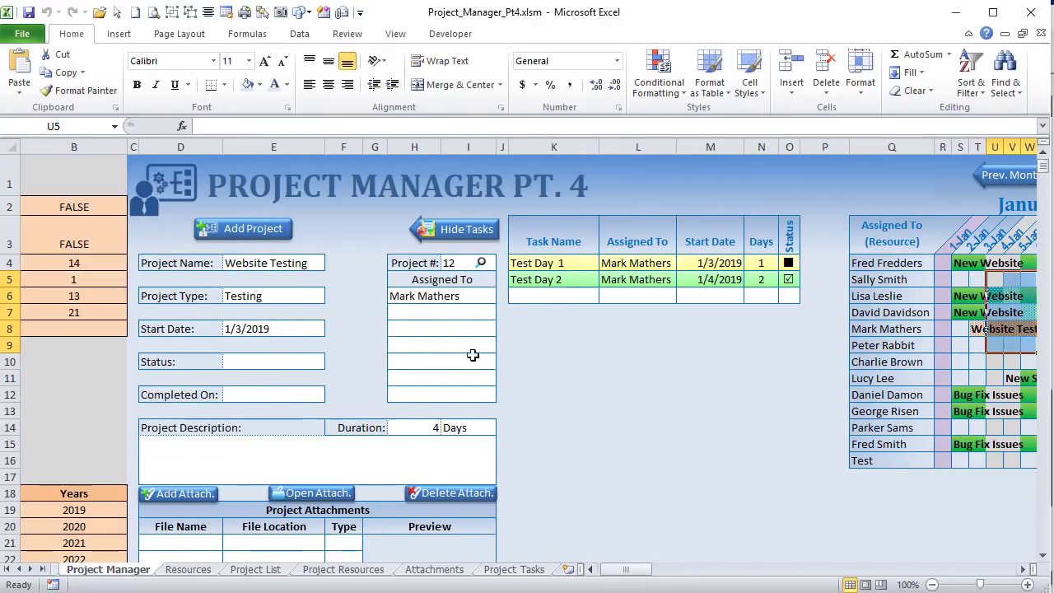
Step: Start a new project entry, then cancel it to reload Website Testing, project 12
click(250, 230)
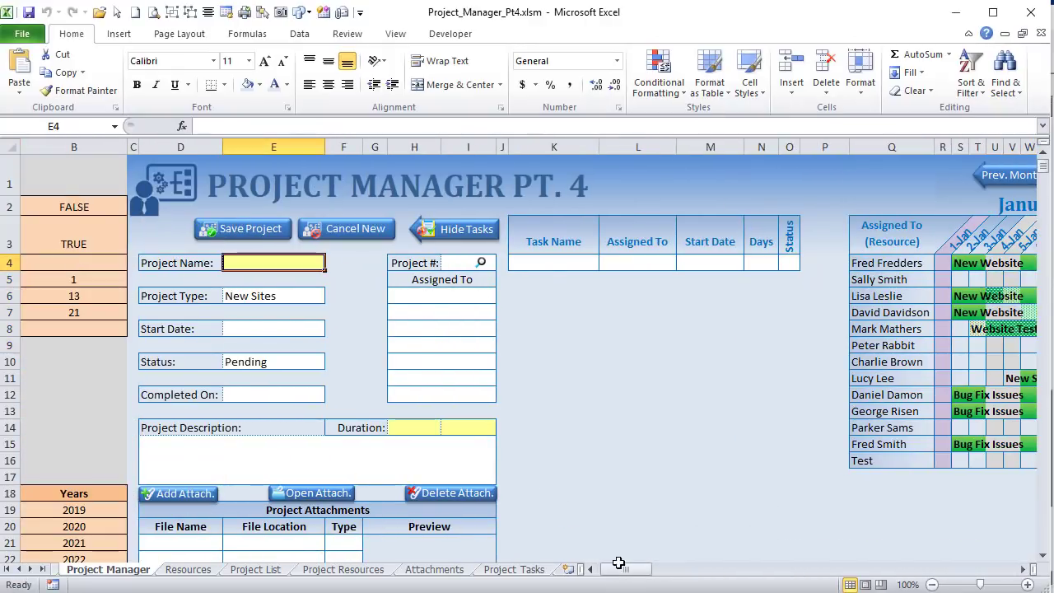
drag(619, 563, 678, 470)
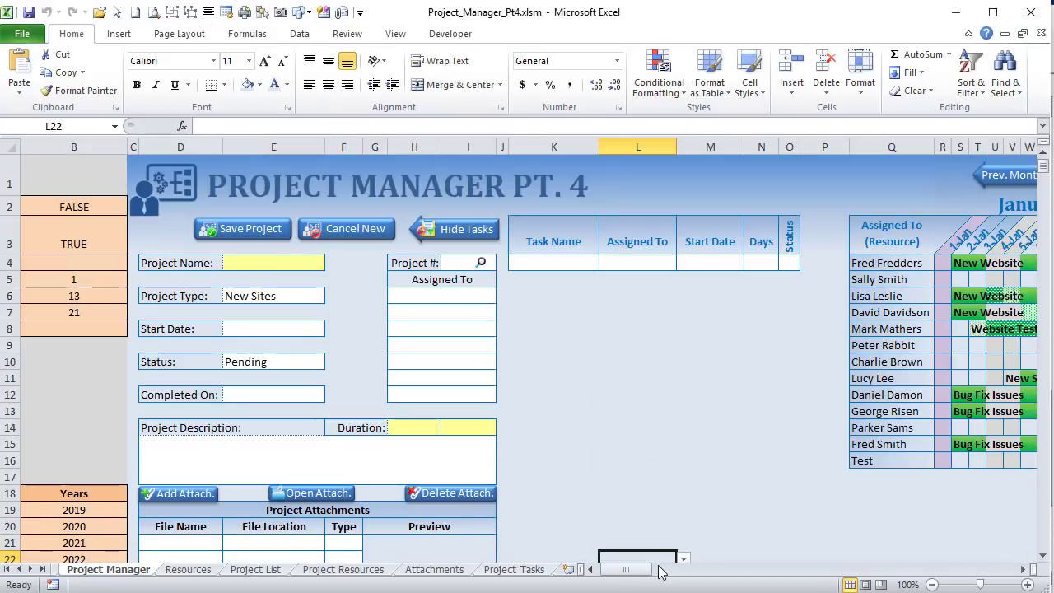
mouse_move(639, 571)
mouse_down()
mouse_move(673, 576)
mouse_move(633, 580)
mouse_move(630, 569)
mouse_up()
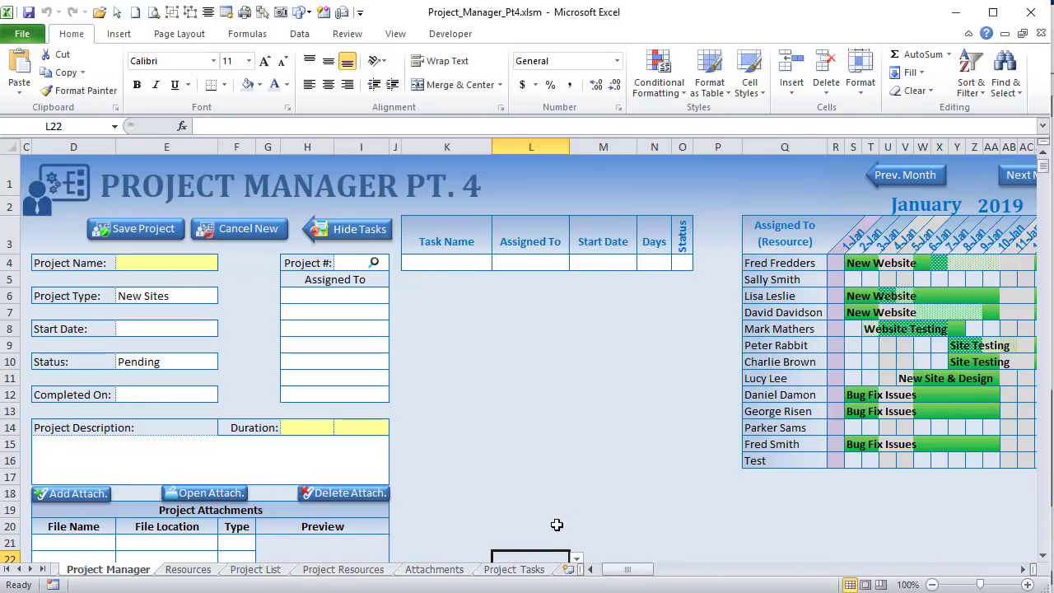
click(250, 233)
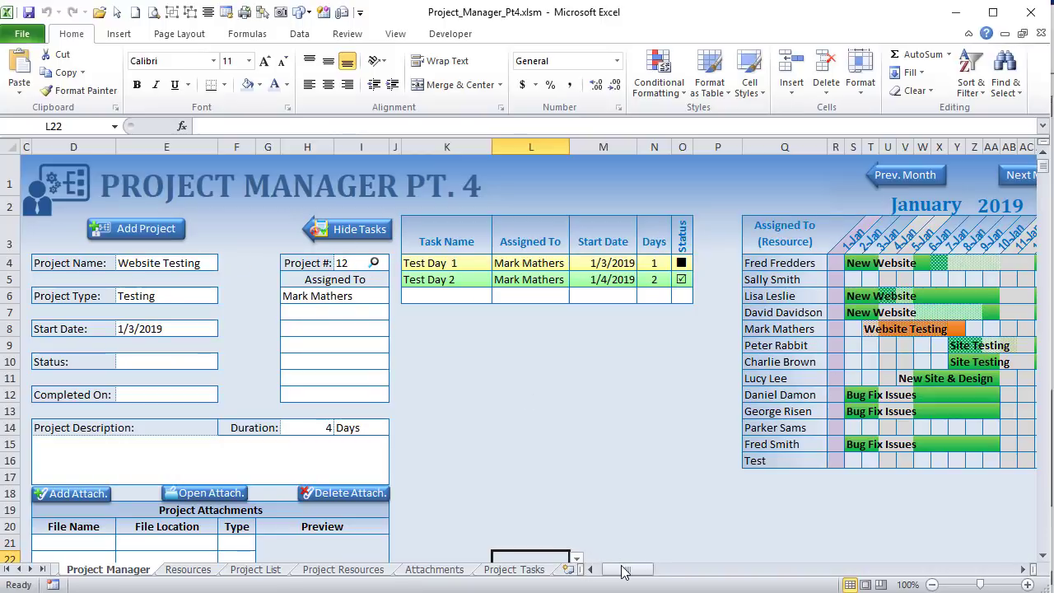
drag(622, 570, 649, 579)
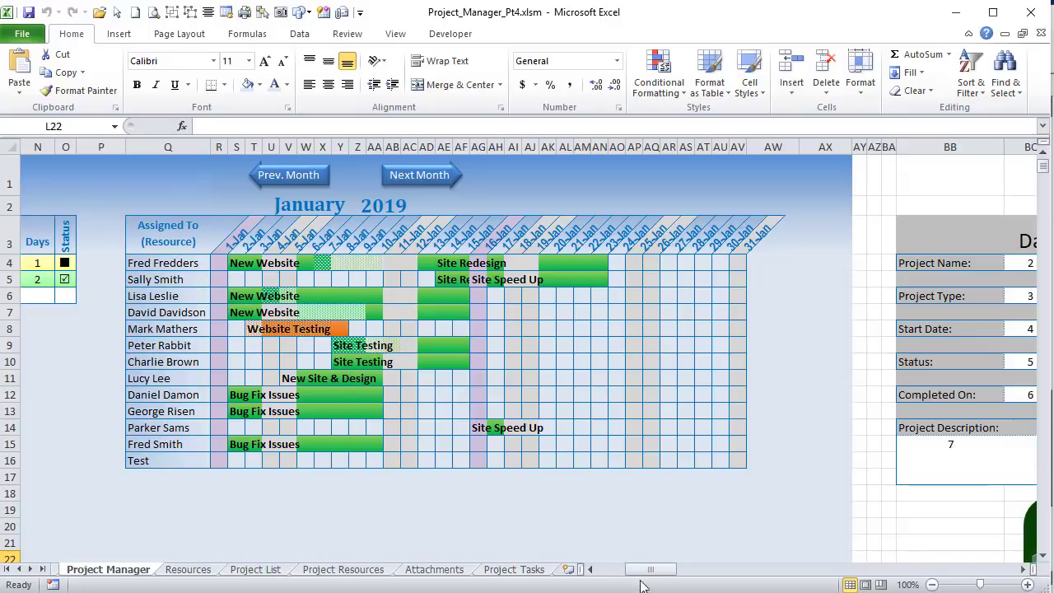
Step: Check the 1/4/2019 start date in D10 of Project Tasks, then return to Project Manager
drag(652, 570, 946, 585)
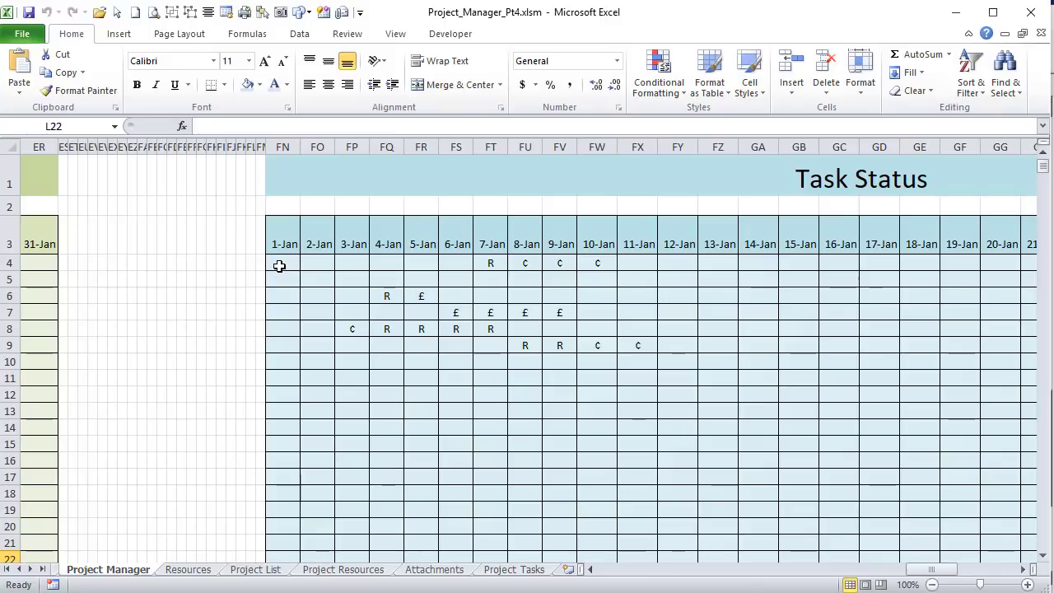
click(515, 570)
click(216, 331)
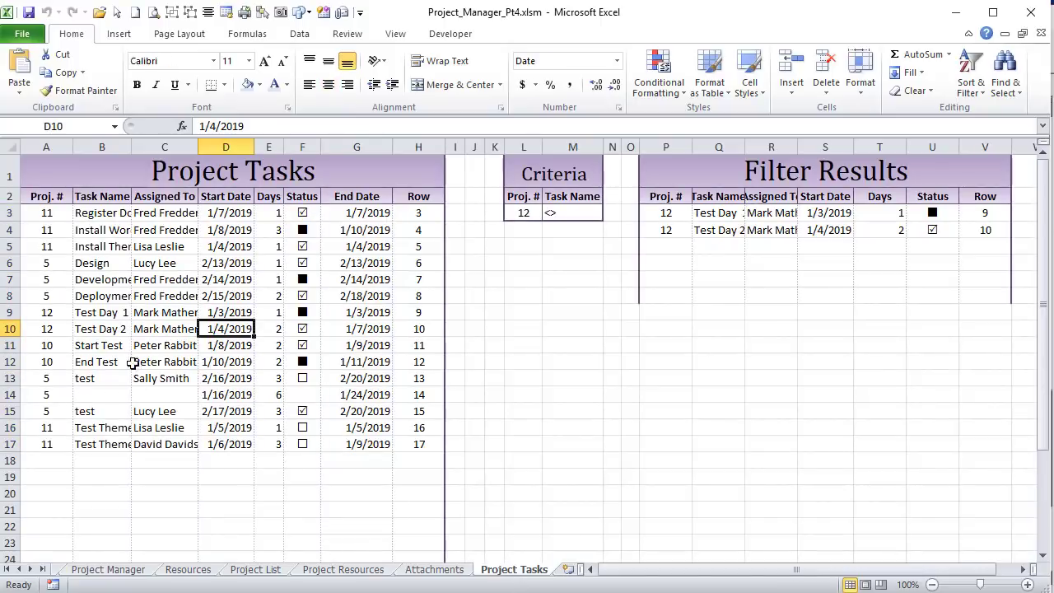
click(130, 572)
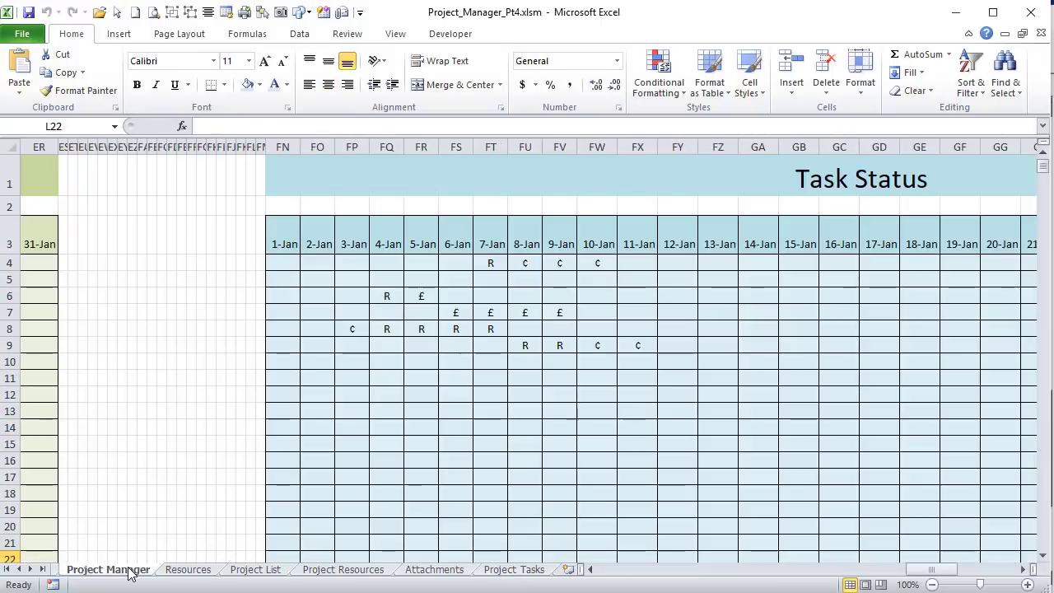
Step: Inspect the resource names and the task status formulas in FT4, FT5 and FS7:FV7
drag(939, 569, 640, 573)
drag(494, 262, 505, 422)
drag(640, 569, 937, 580)
click(607, 279)
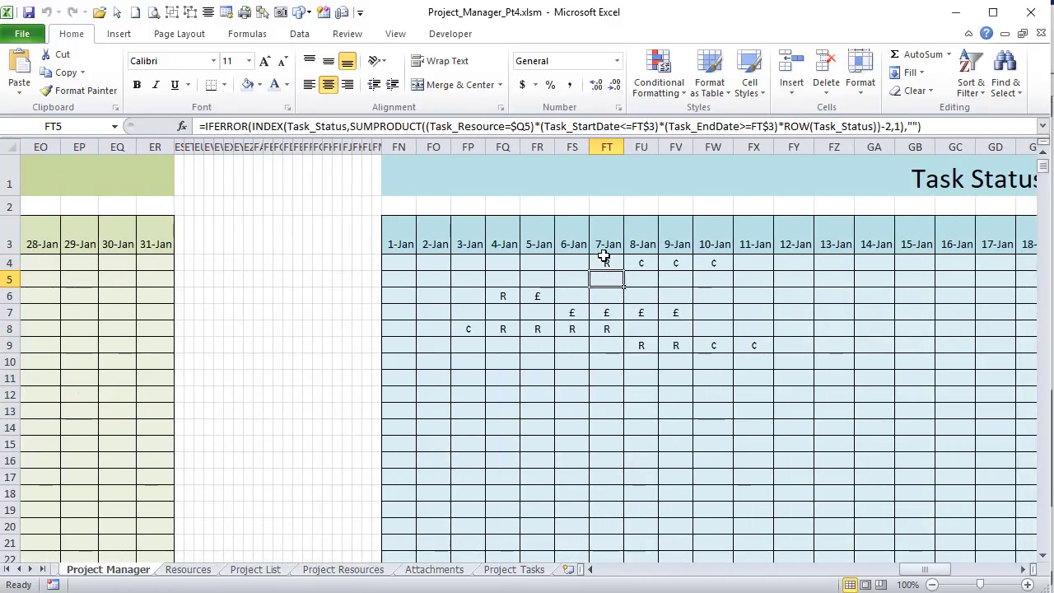
click(608, 261)
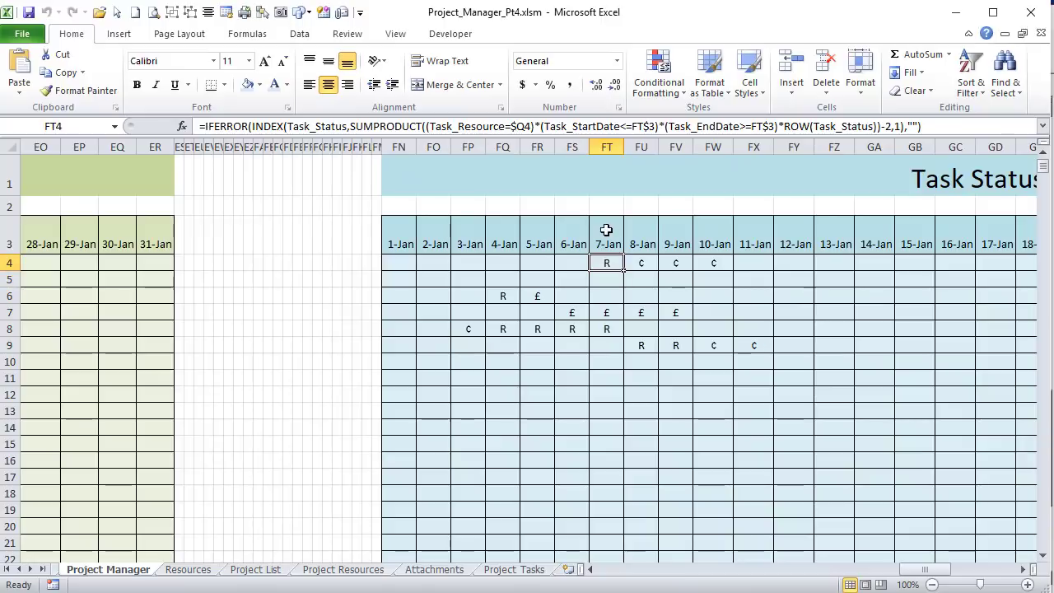
click(577, 314)
drag(577, 314, 679, 315)
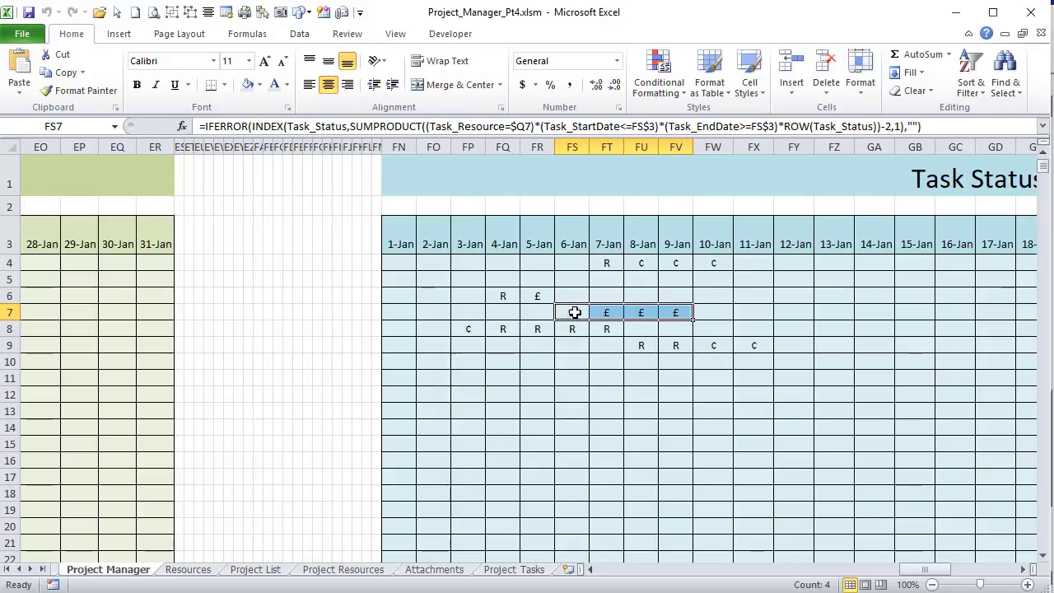
drag(574, 314, 680, 313)
Step: Select the Project Tasks start dates and the calculated end dates in G3:G15
click(514, 570)
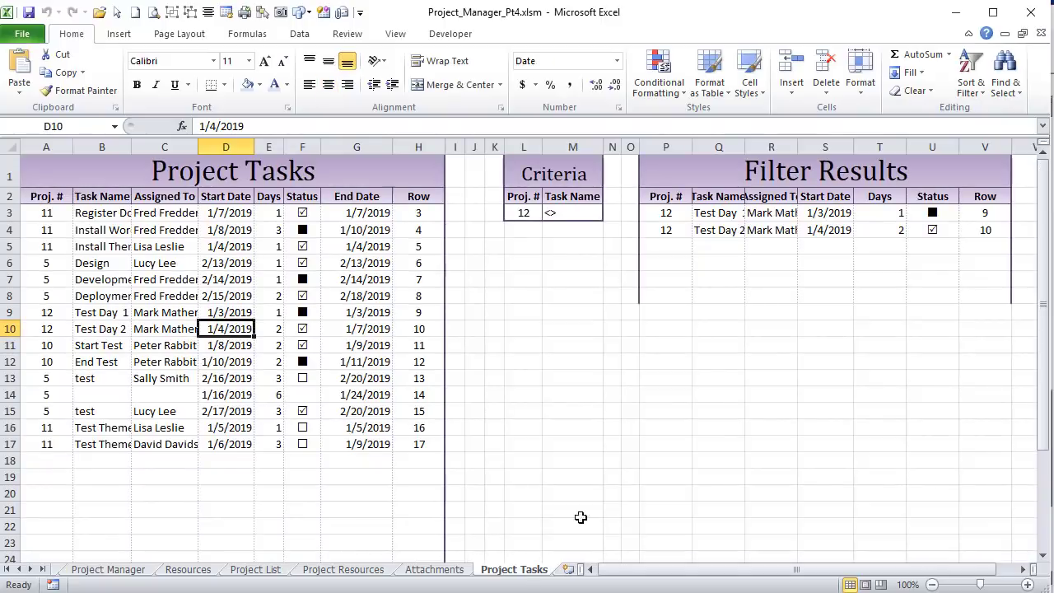
drag(230, 206, 239, 362)
drag(381, 205, 359, 410)
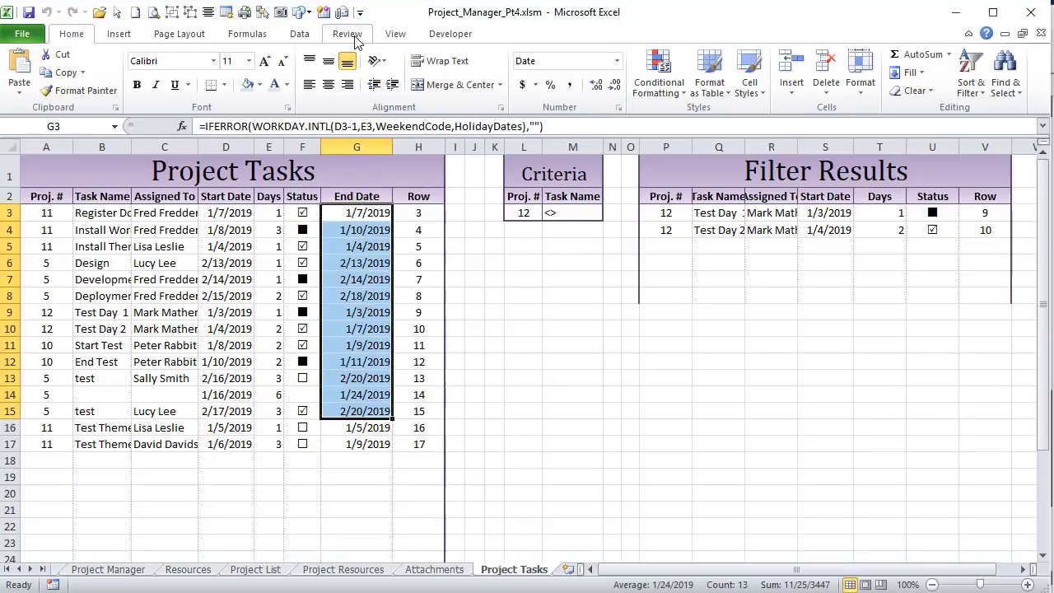
click(237, 40)
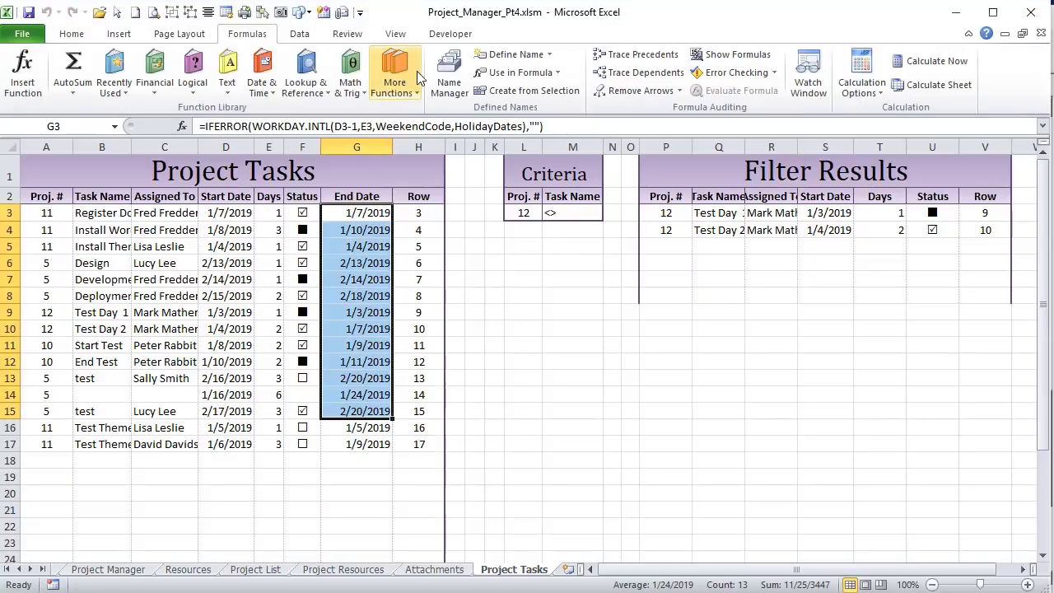
Step: In Name Manager, review the Task_EndDate, Task_ProjNumb, Task_Resource, Task_StartDate and Task_Status definitions
click(405, 76)
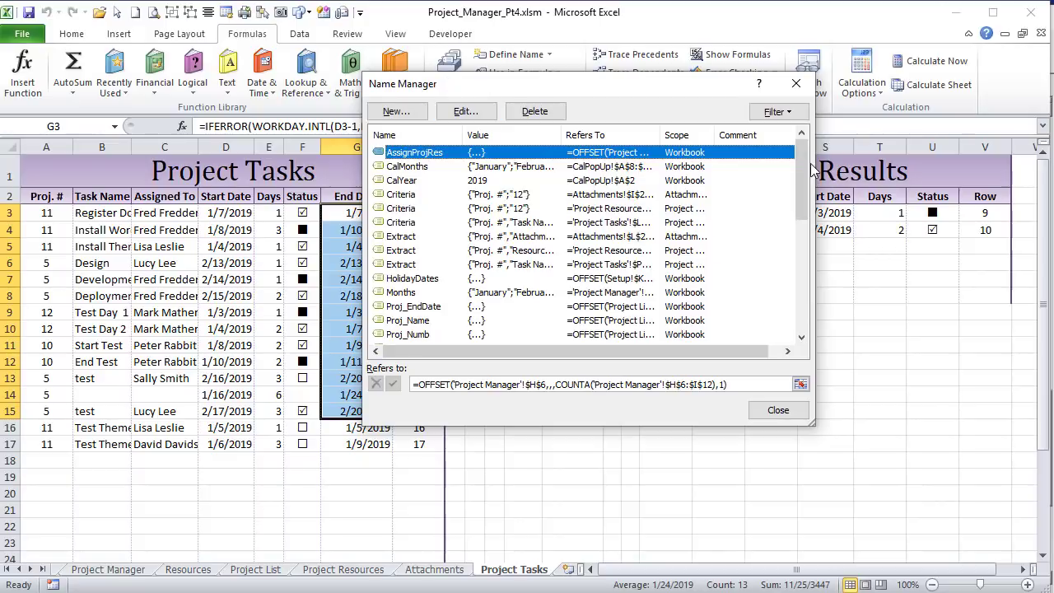
drag(804, 183, 799, 268)
click(426, 239)
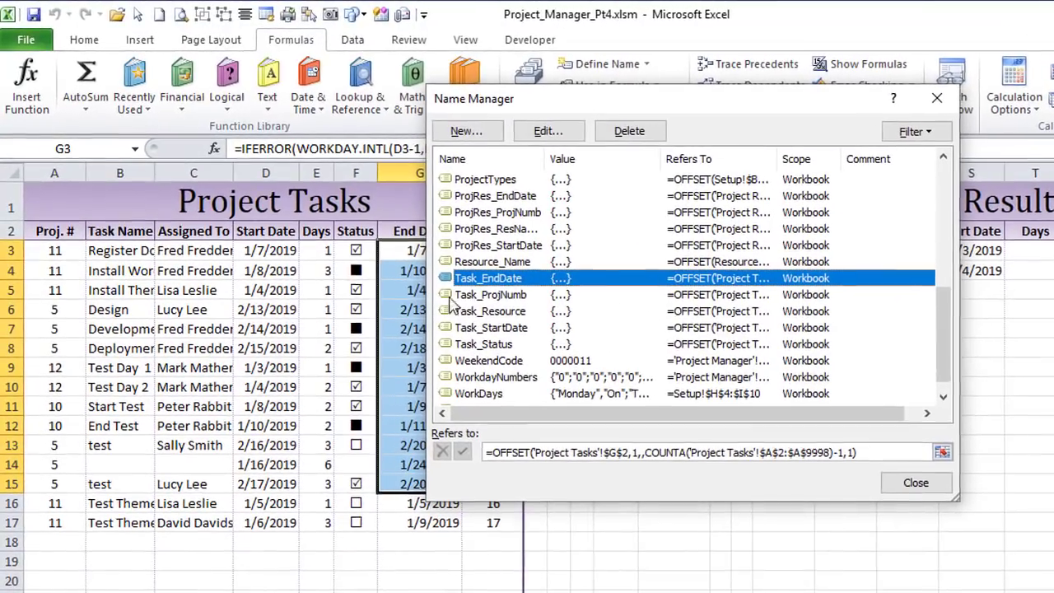
click(385, 252)
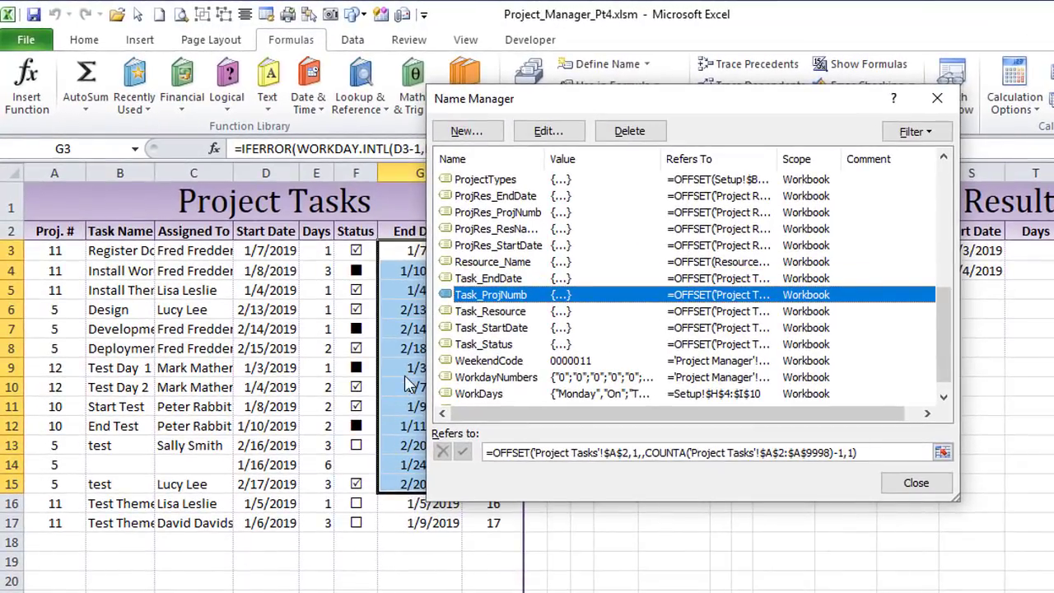
click(452, 315)
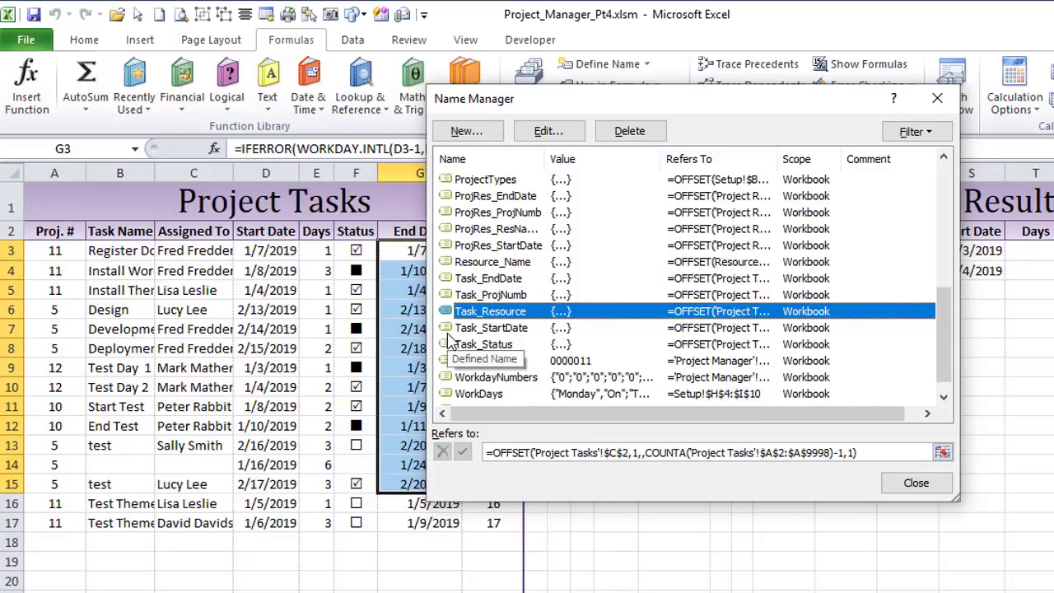
click(446, 329)
click(446, 345)
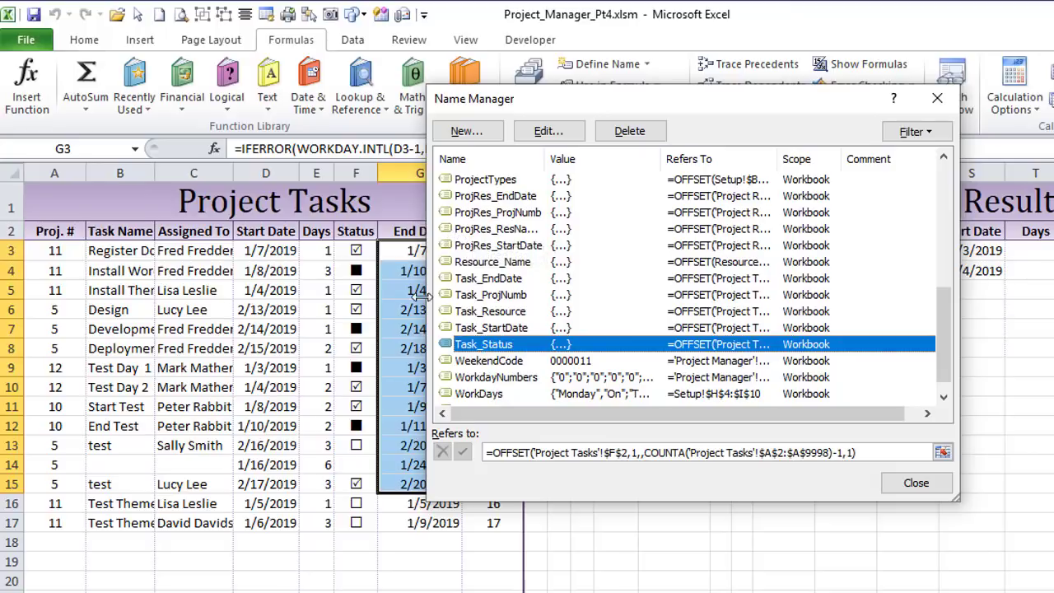
Step: Examine the COUNTA range in Task_Status's OFFSET definition and move the dialog aside
click(531, 455)
drag(830, 461, 695, 458)
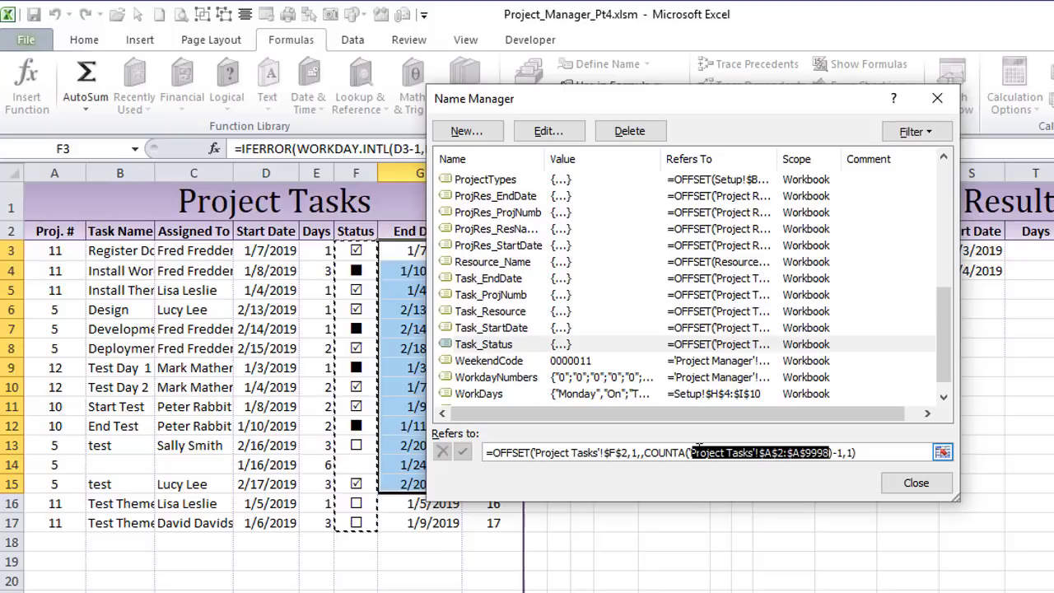
click(614, 454)
key(Right)
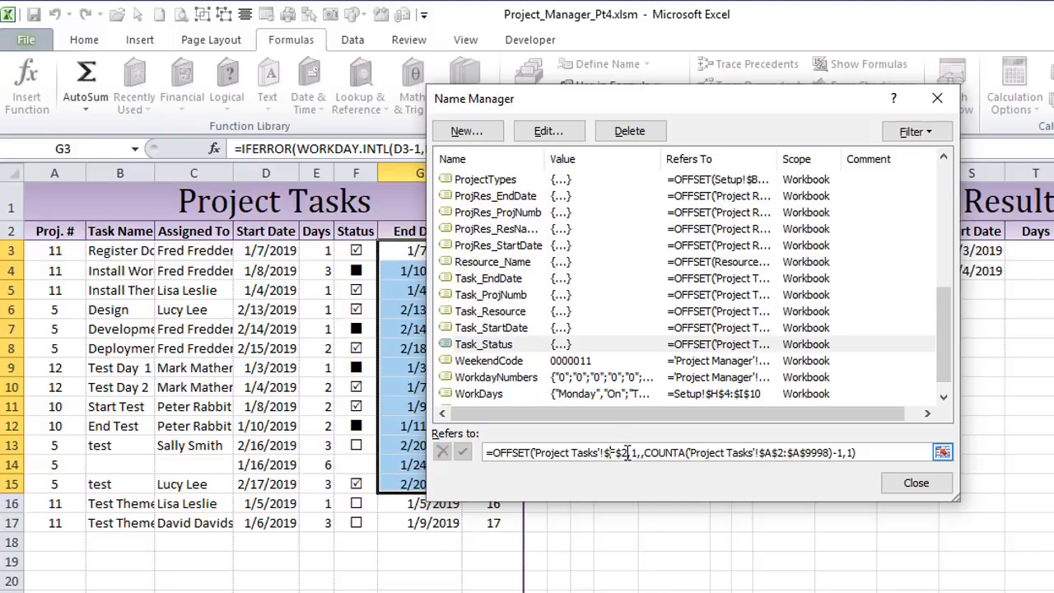
drag(690, 113, 799, 123)
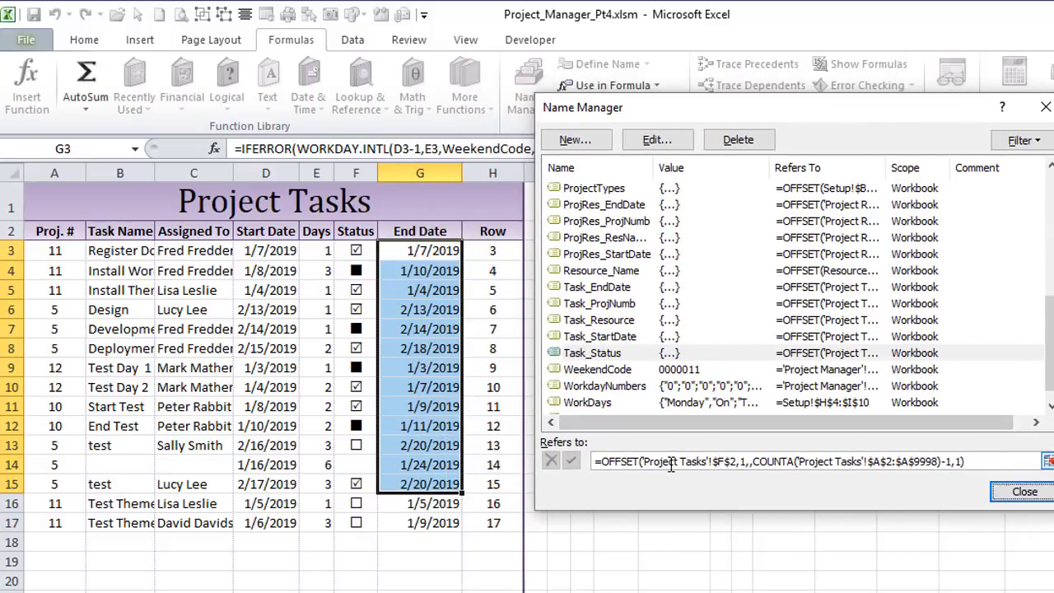
Step: Compare the Status, Start Date, Proj. #, Assigned To and End Date columns each Task_ name covers
click(671, 463)
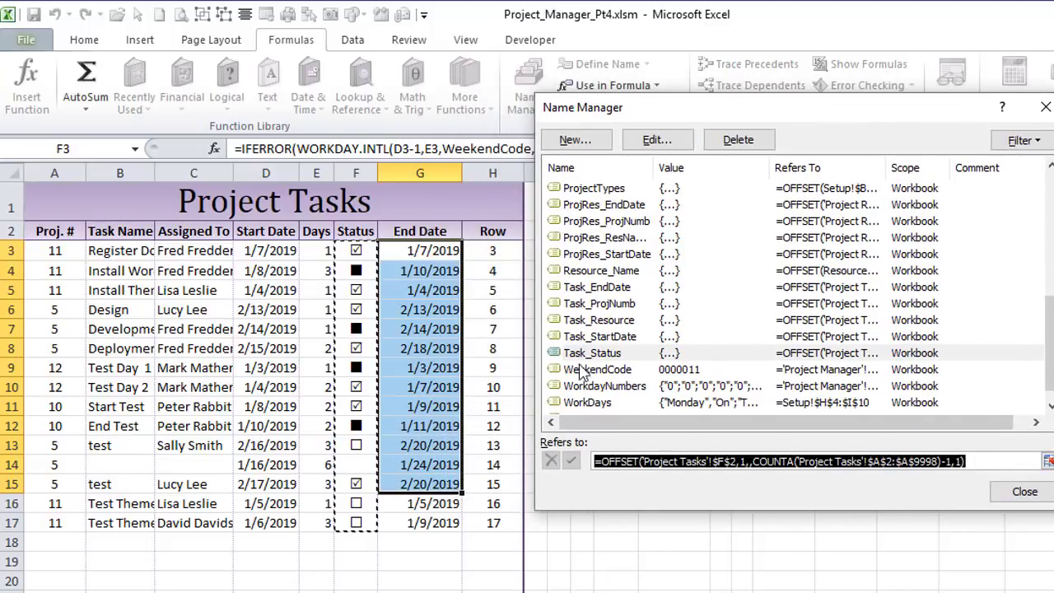
click(624, 338)
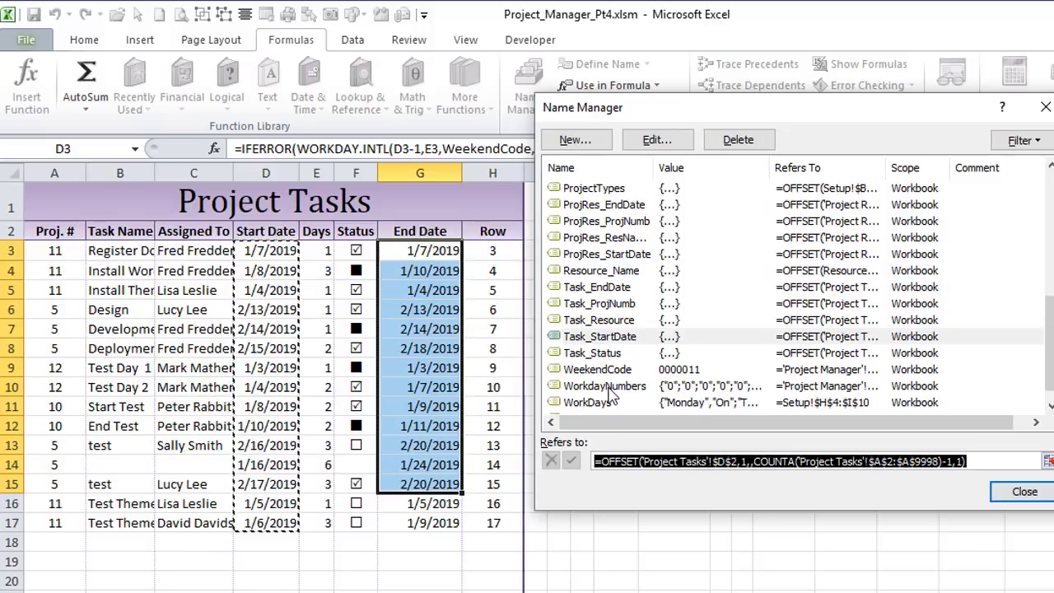
click(632, 302)
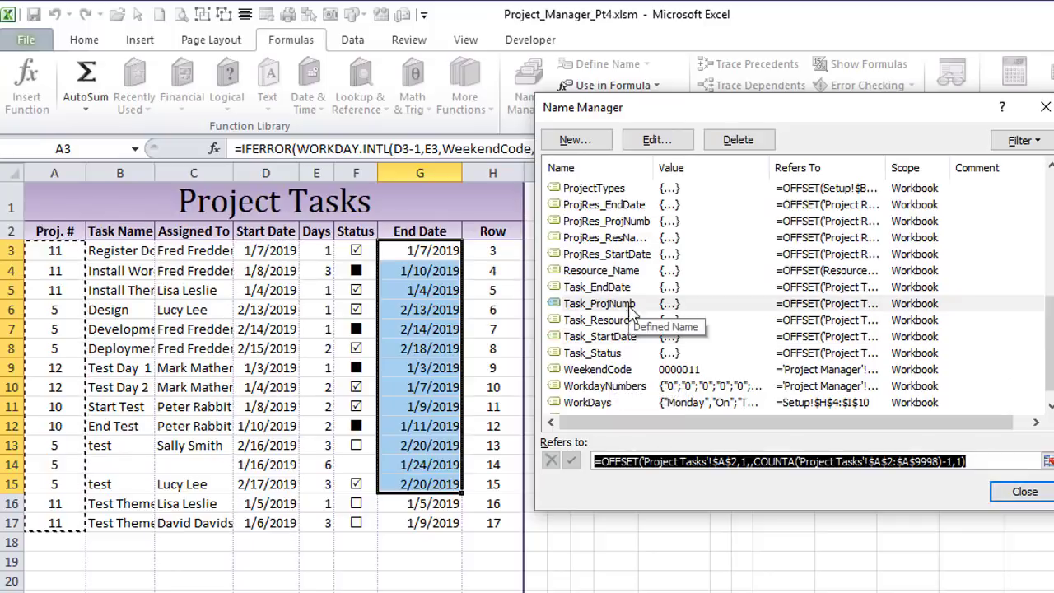
click(631, 336)
click(629, 321)
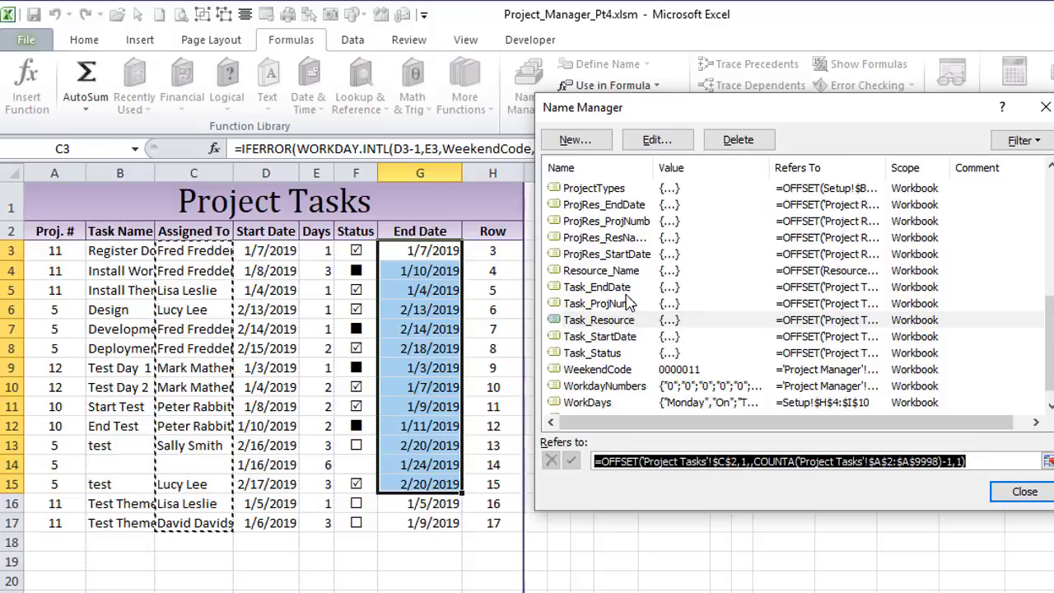
click(621, 293)
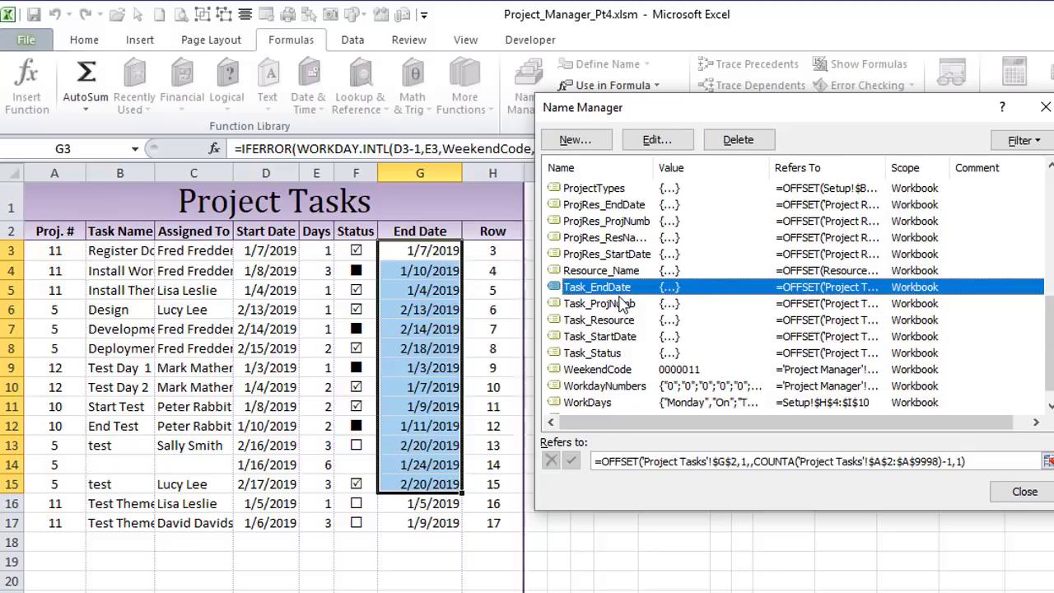
click(624, 304)
click(616, 321)
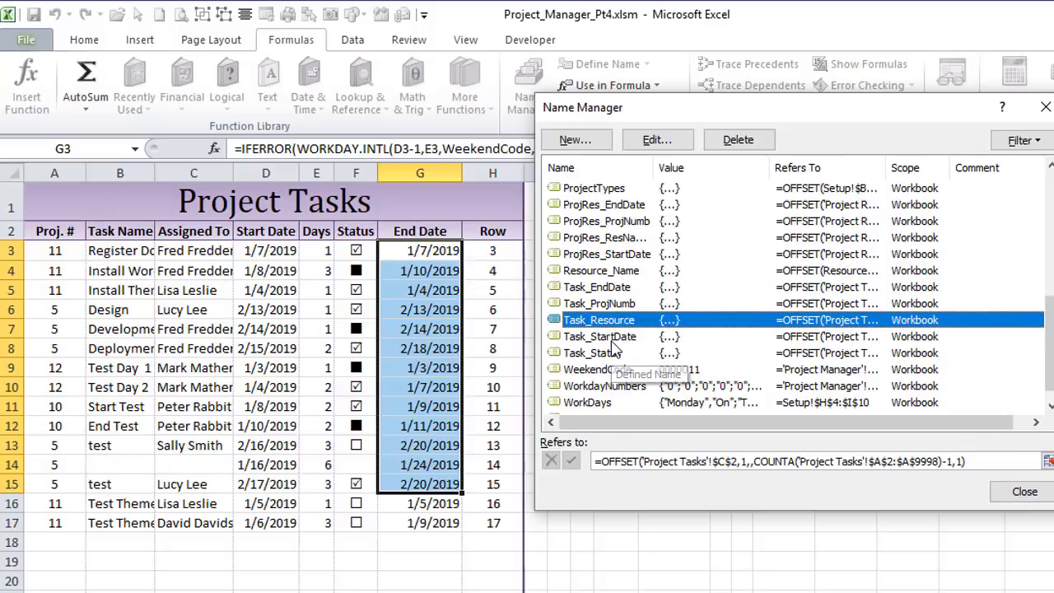
click(613, 339)
click(613, 354)
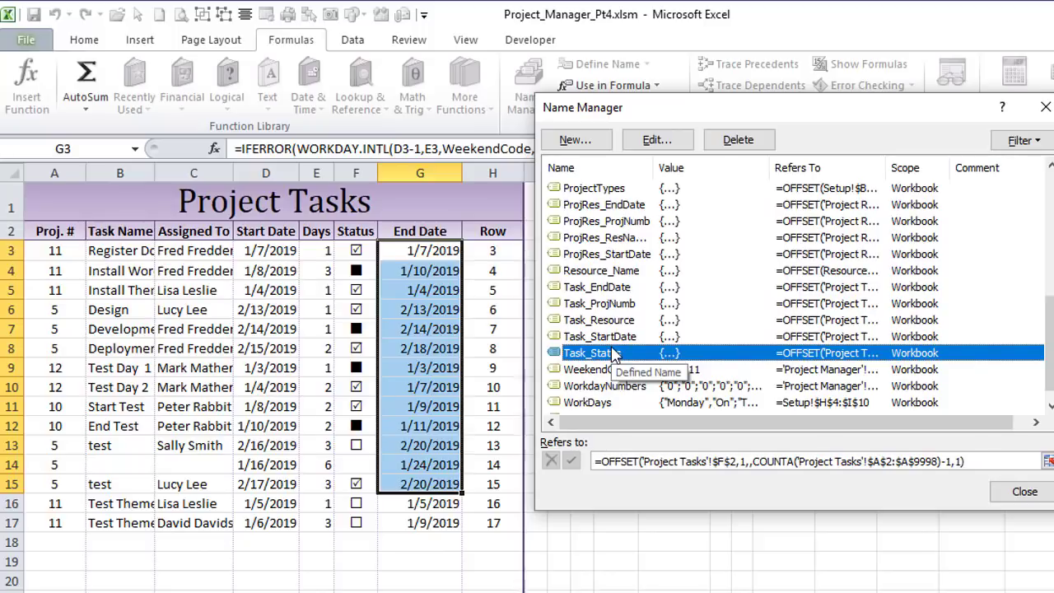
click(1043, 497)
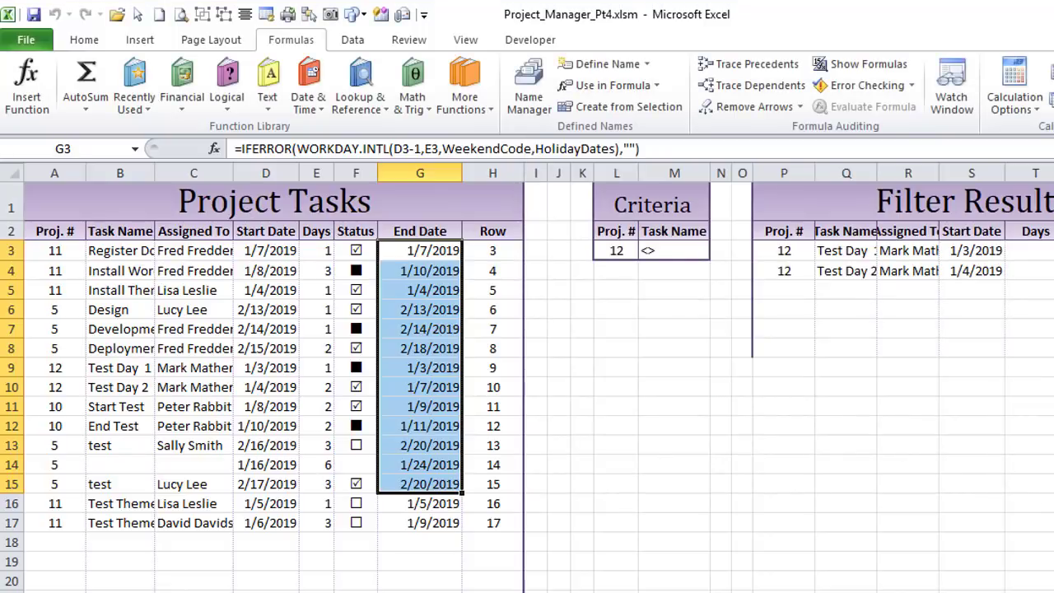
key(F5)
key(Return)
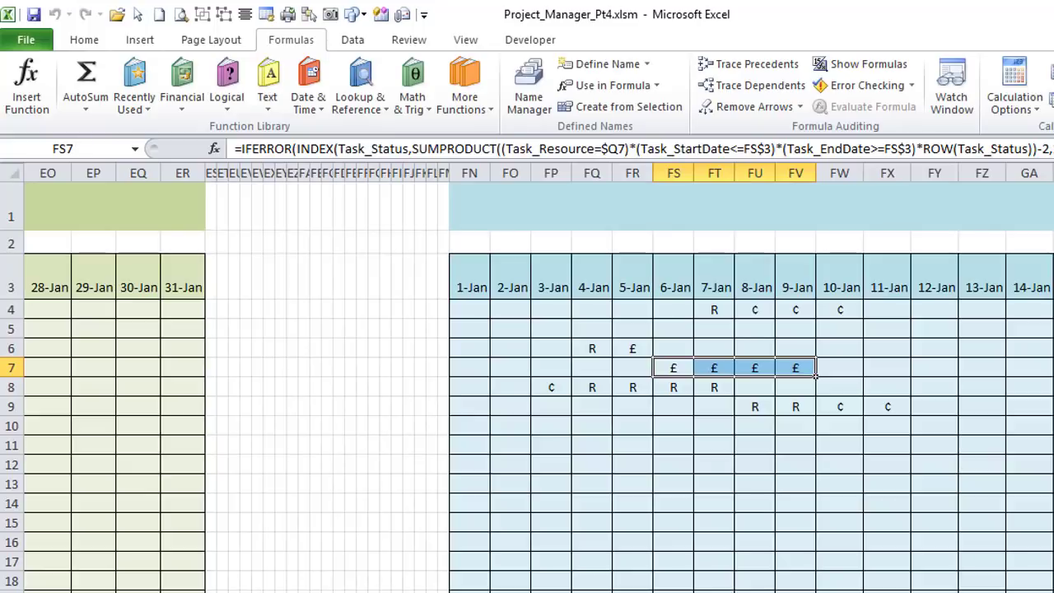
click(482, 308)
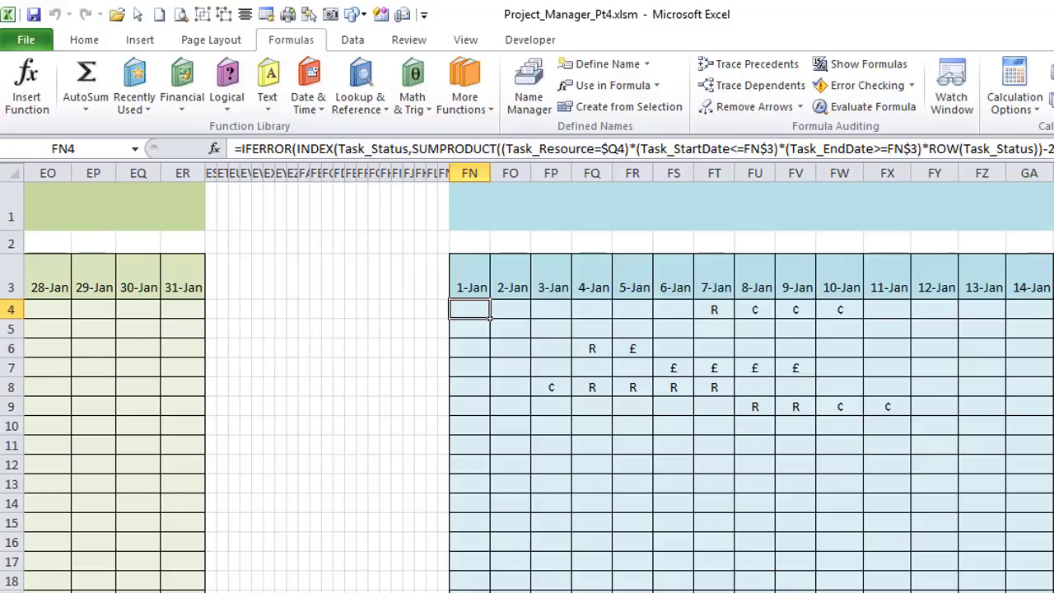
key(ctrl+Page_Up)
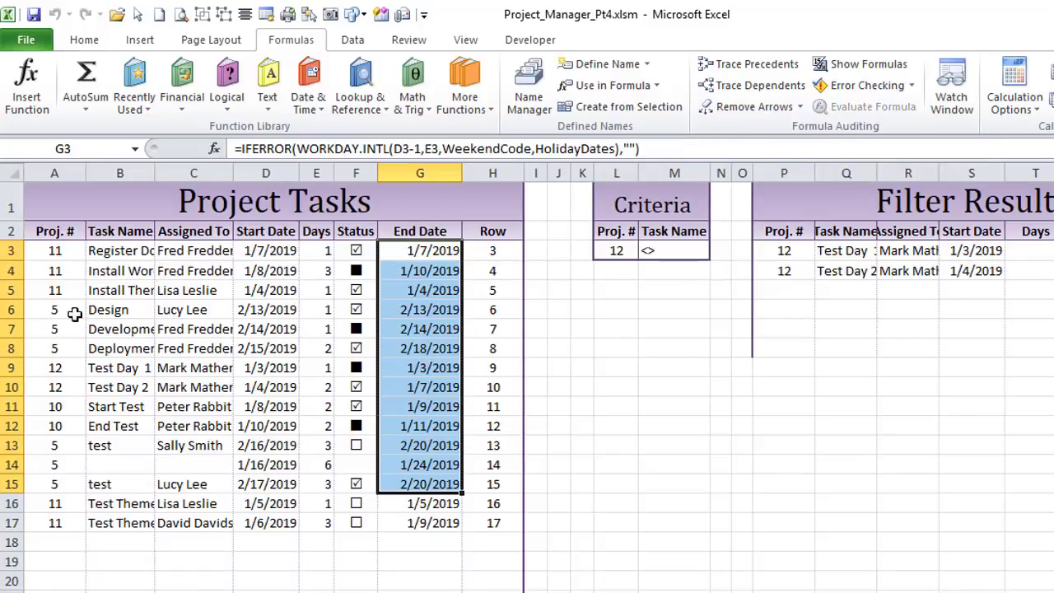
Step: Autofit the Task Name column and check row 5's assignee, start date, end-date formula and status
double_click(162, 170)
click(201, 289)
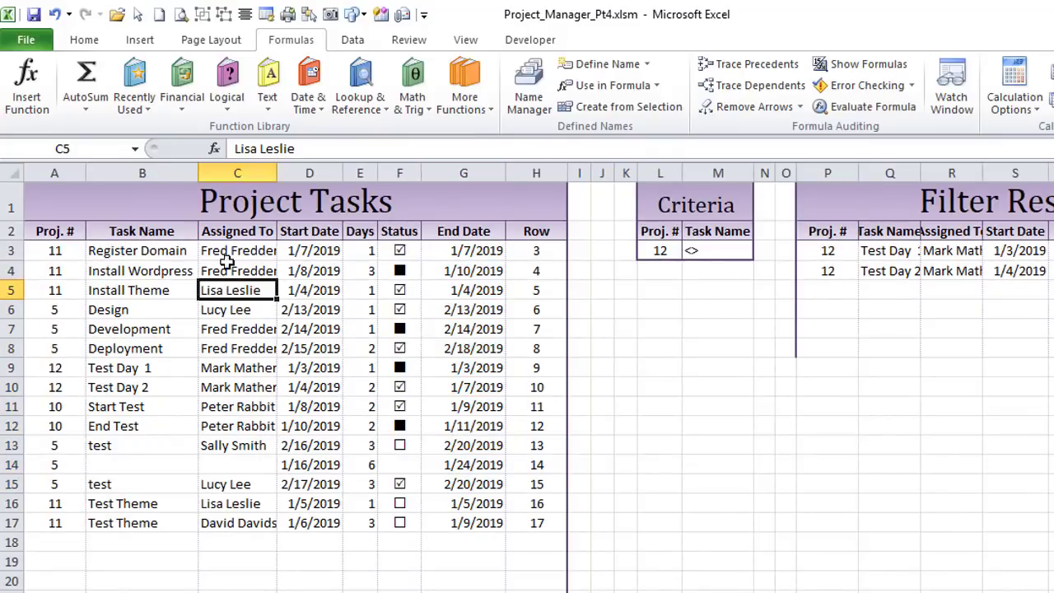
click(285, 298)
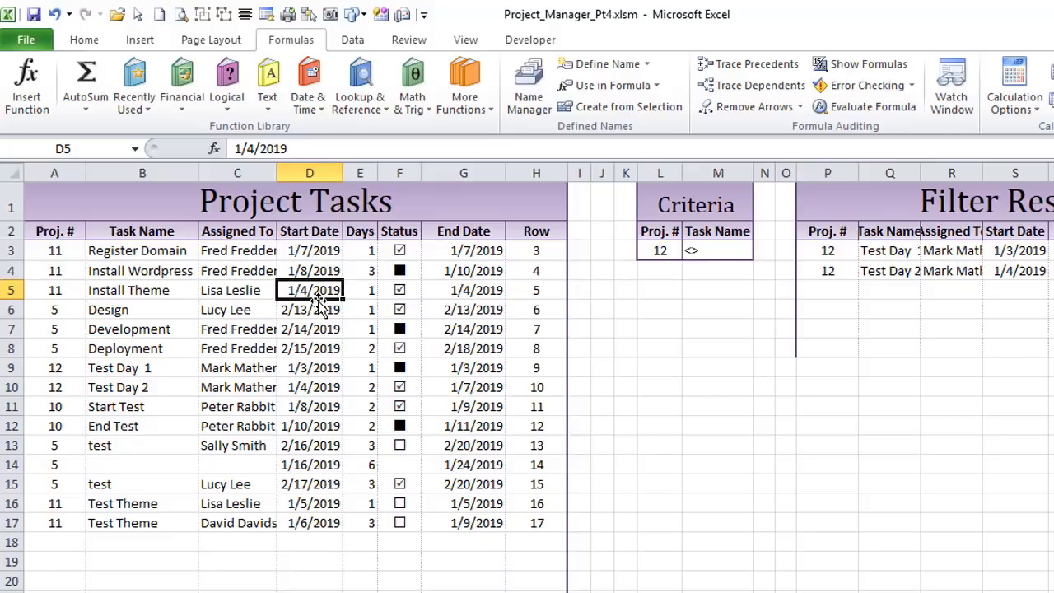
click(463, 296)
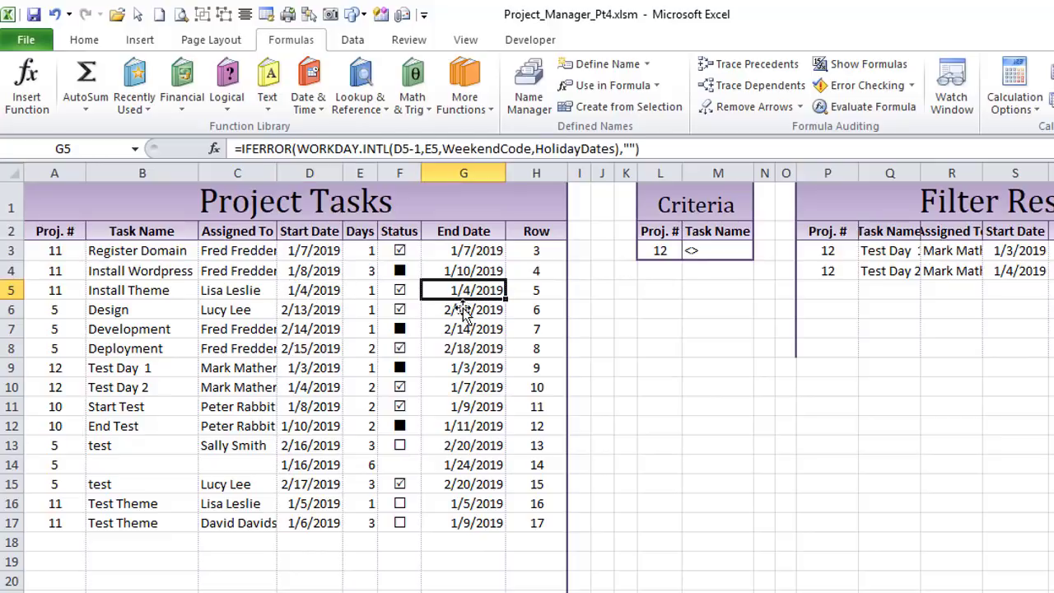
click(403, 292)
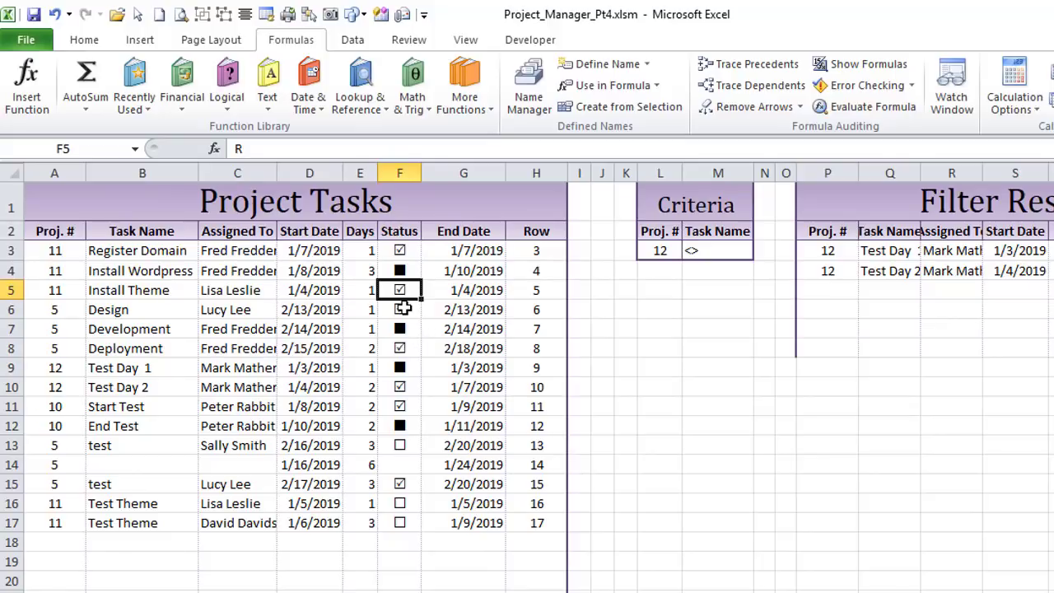
Step: Recheck C5, D5, G5 and F5, then return to the FN4 Task Status formula
click(207, 291)
click(328, 292)
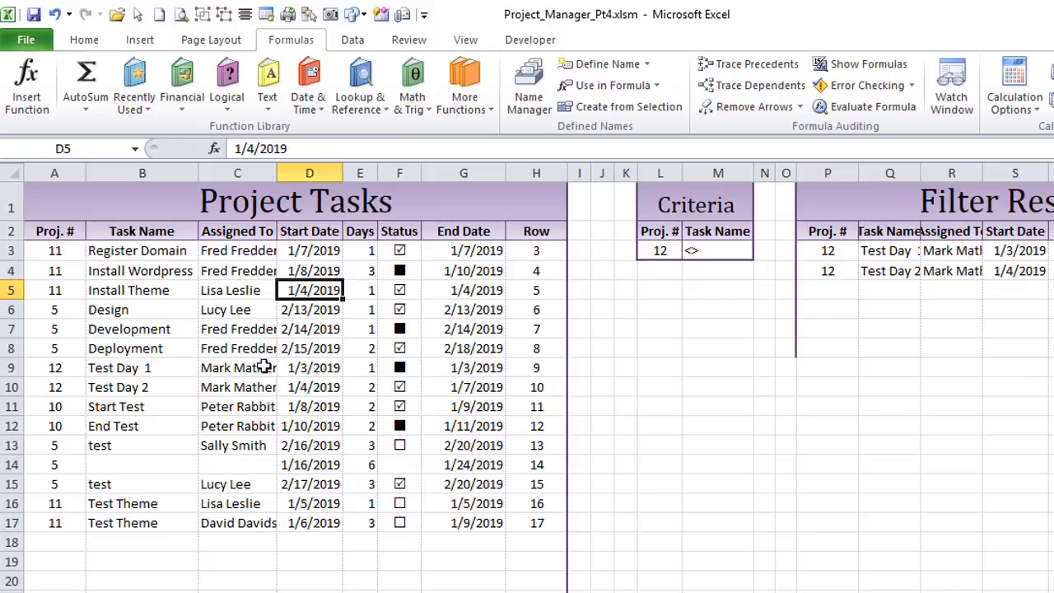
click(447, 286)
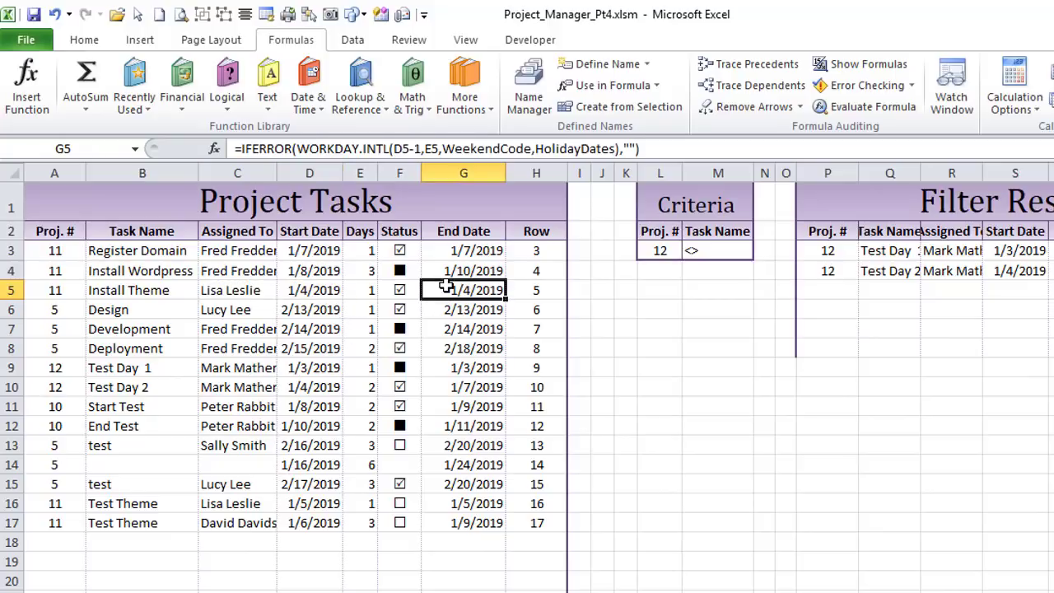
click(401, 295)
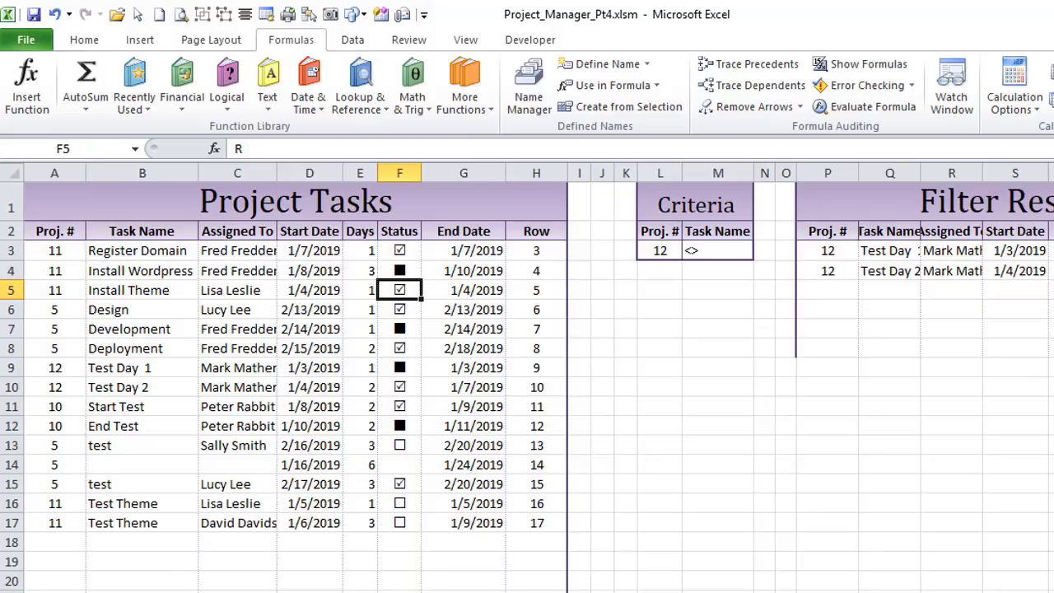
click(142, 592)
key(ctrl+Page_Down)
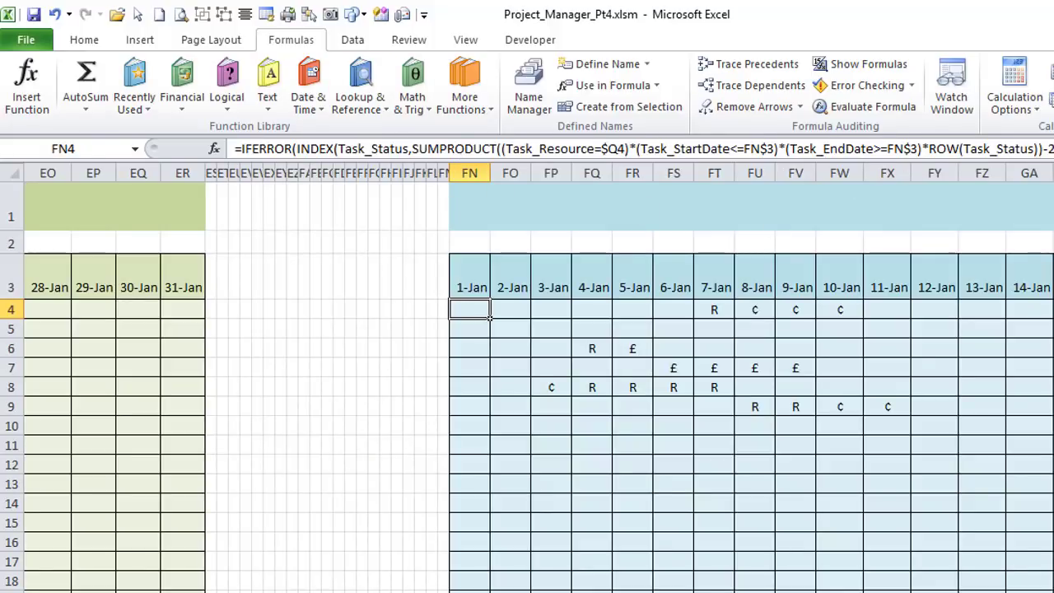
Step: Expand the formula bar and highlight Task_Status inside FN4's INDEX/SUMPRODUCT status formula
key(ctrl+shift+u)
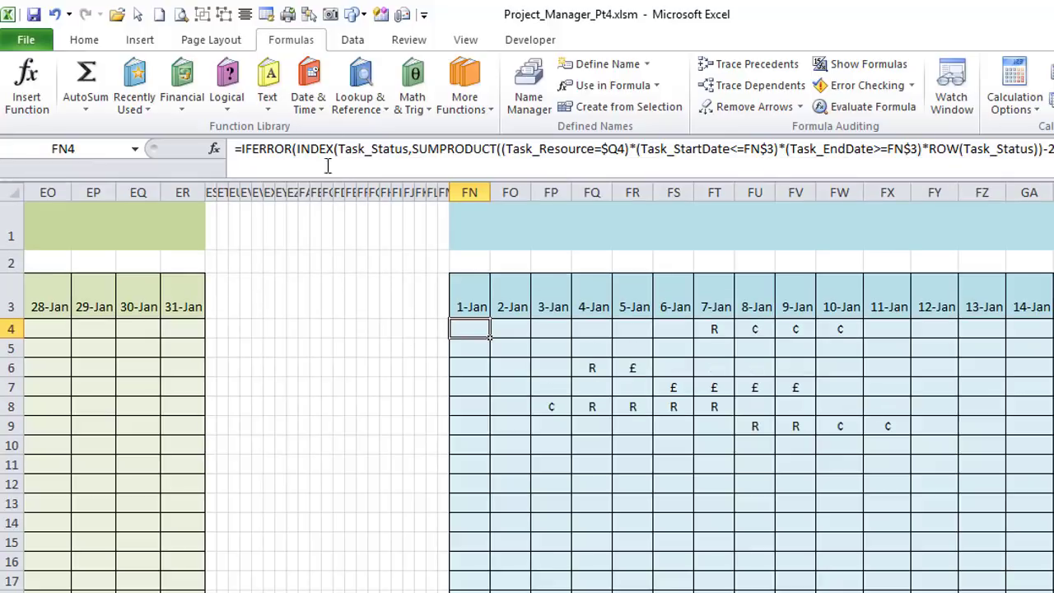
click(310, 149)
key(shift+End)
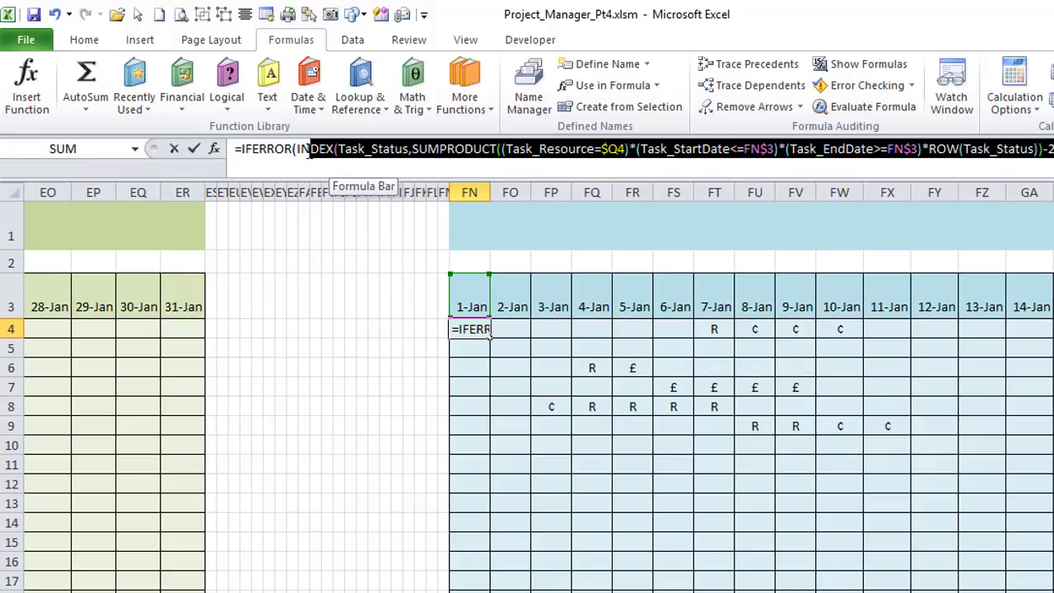
click(354, 149)
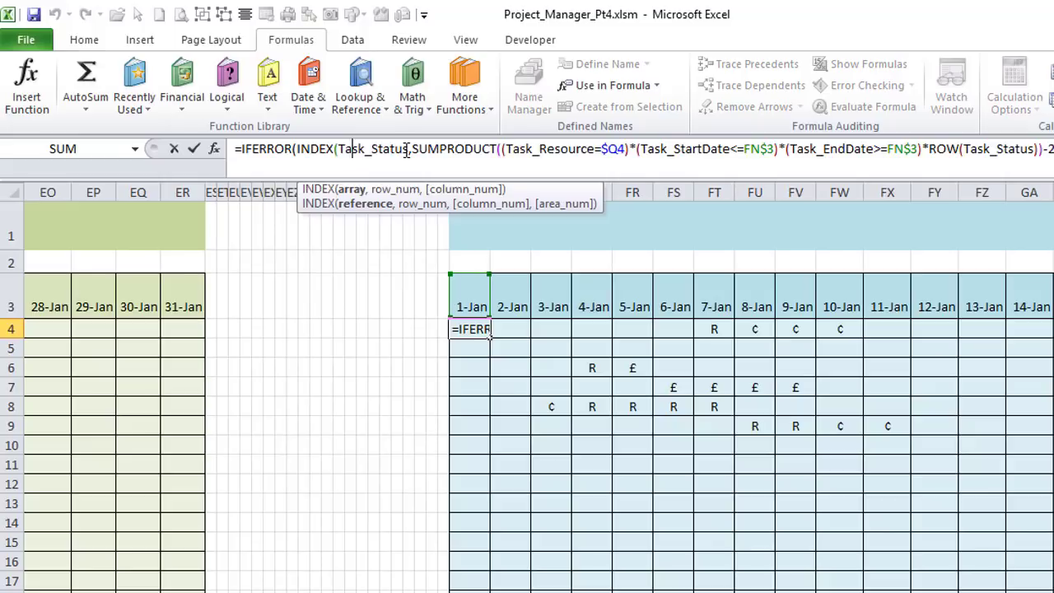
key(shift+Left)
key(shift+Left)
key(shift+Left)
key(shift+Left)
key(shift+Left)
drag(367, 153, 343, 157)
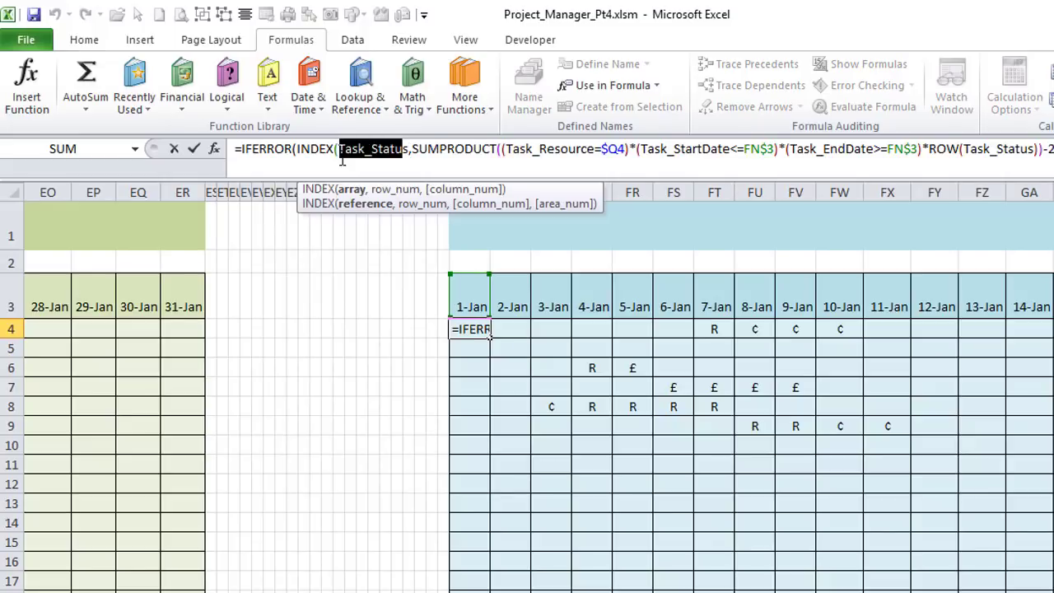
click(412, 149)
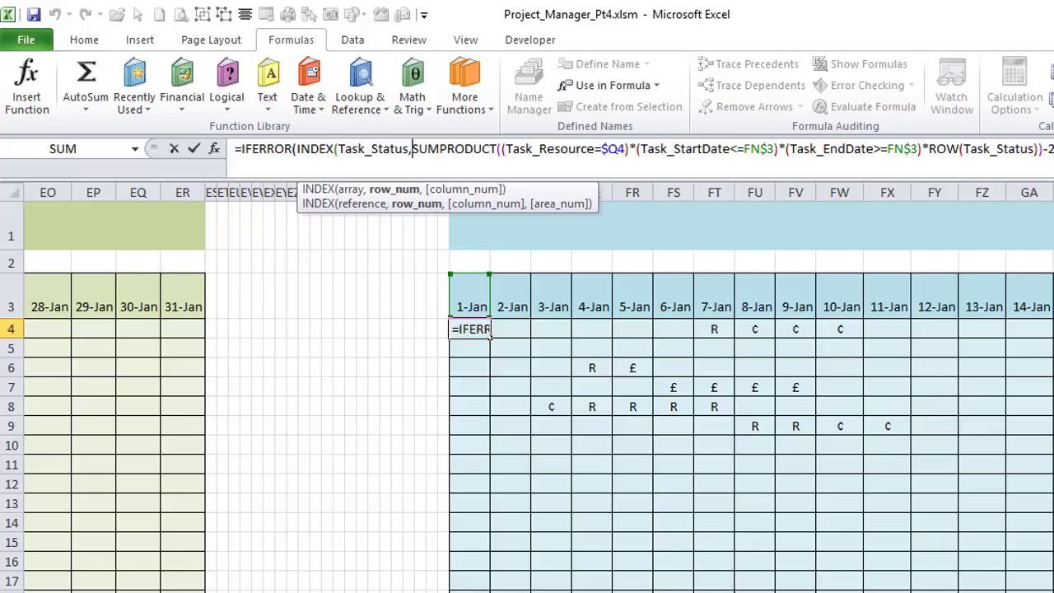
scroll(490, 335, left, 20)
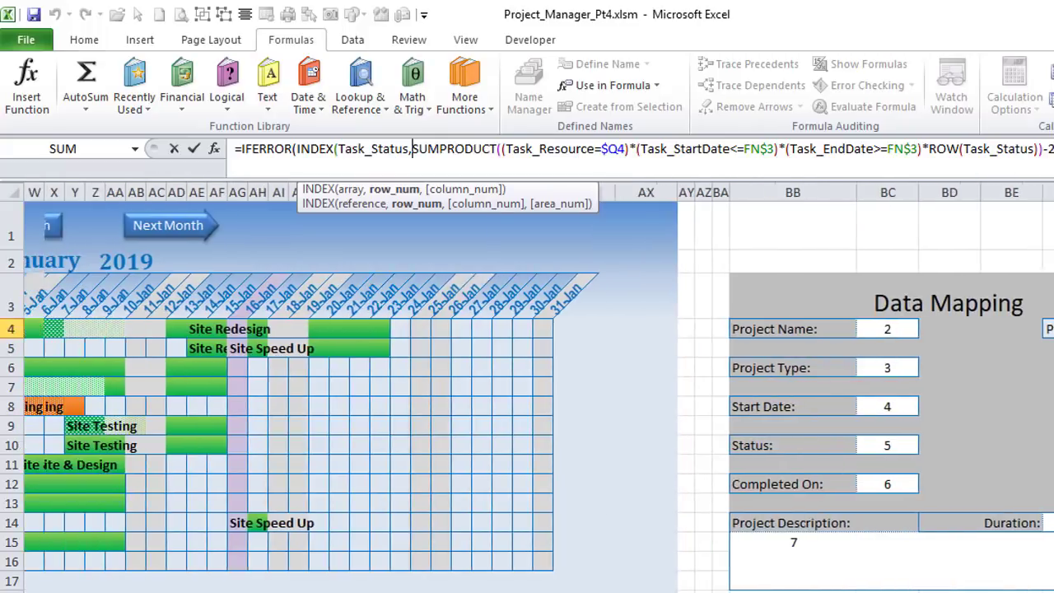
scroll(608, 302, left, 5)
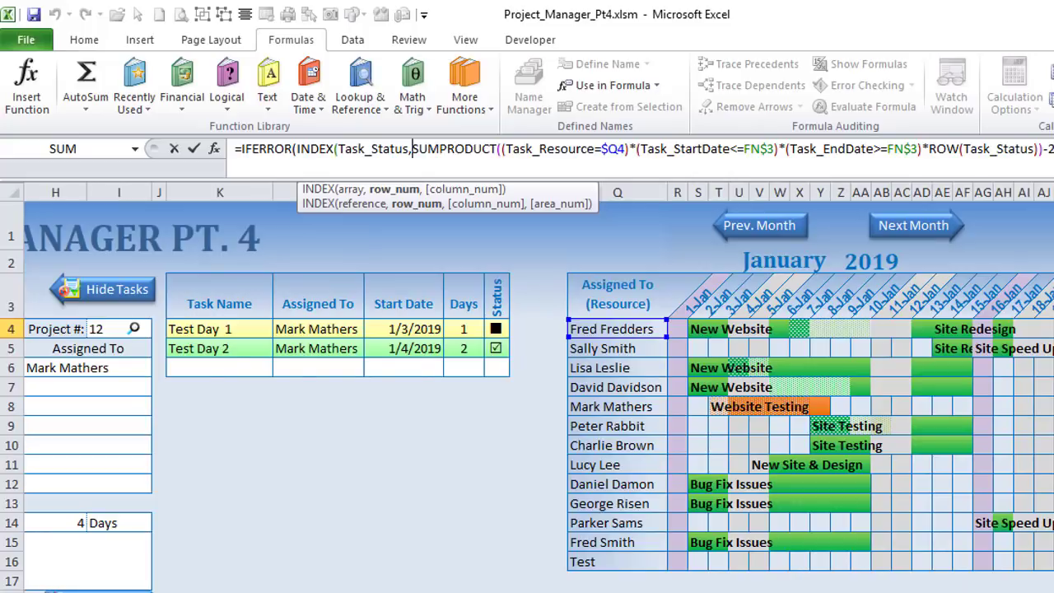
scroll(527, 387, right, 20)
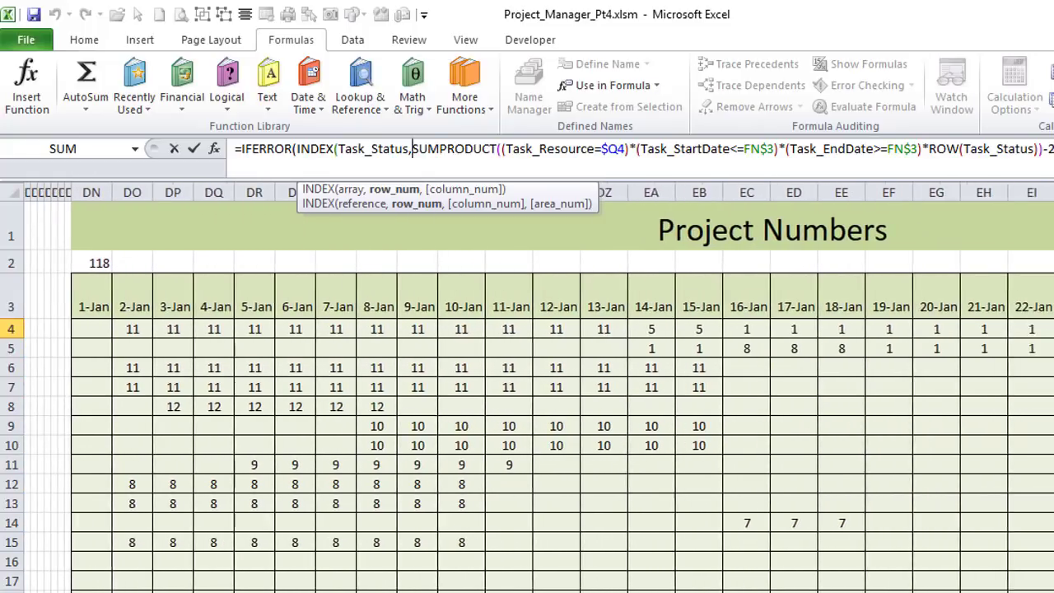
scroll(527, 388, right, 3)
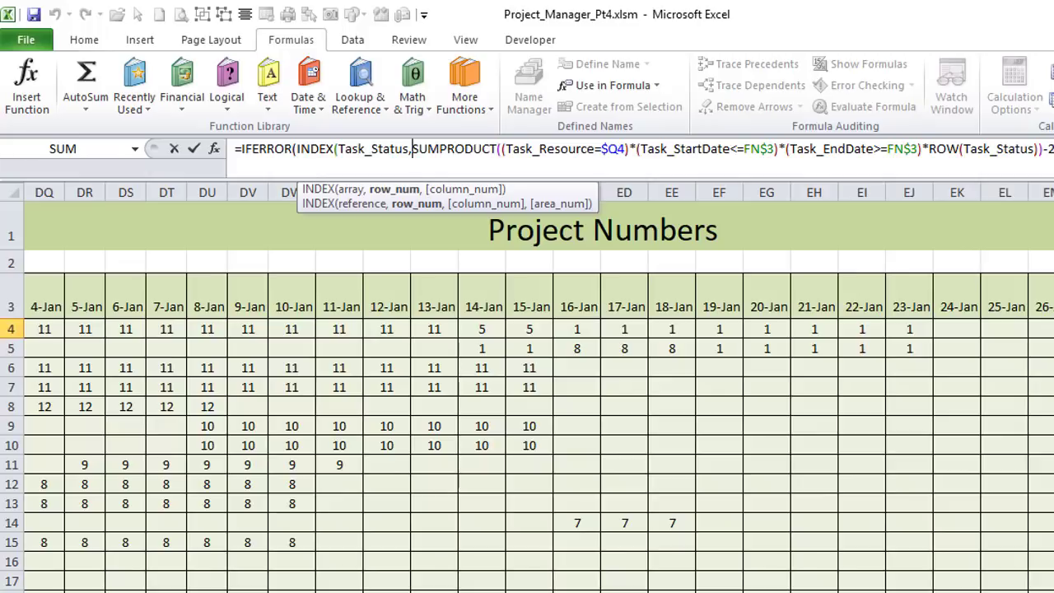
scroll(538, 388, left, 10)
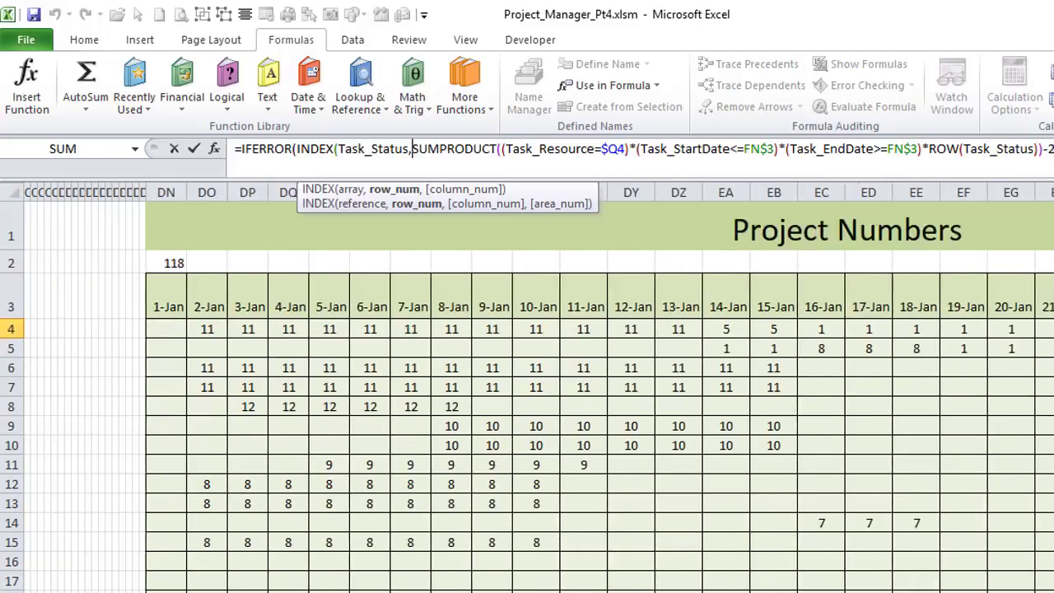
scroll(539, 387, left, 10)
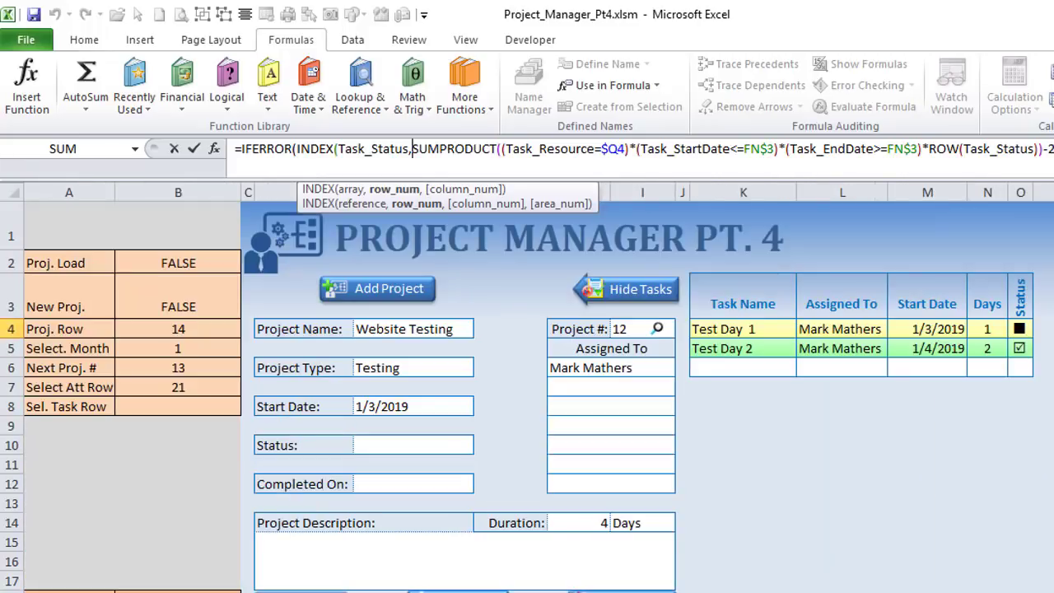
scroll(539, 387, right, 12)
scroll(683, 323, right, 10)
scroll(683, 323, left, 4)
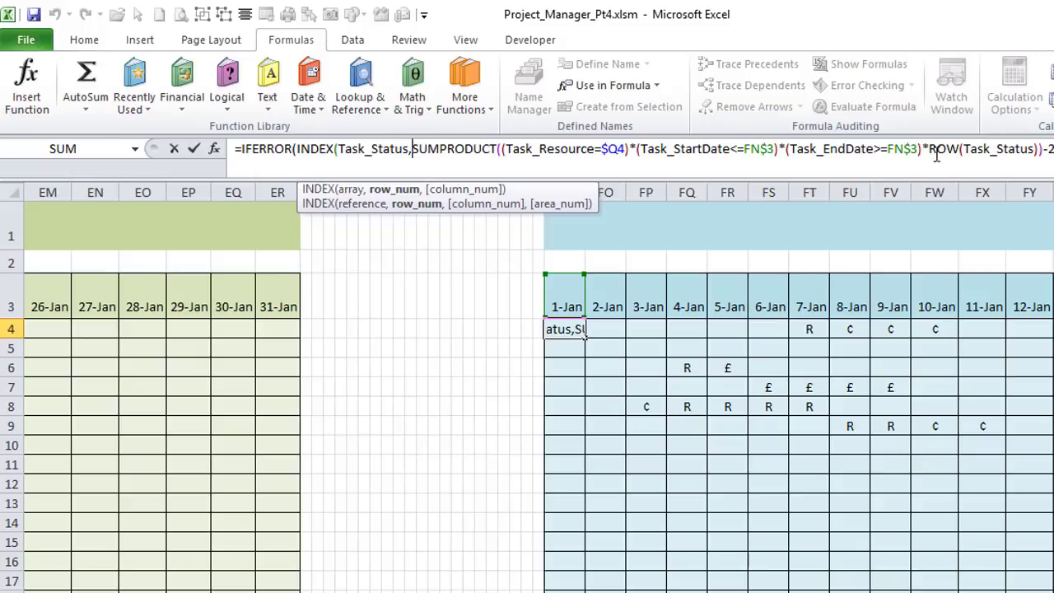
drag(921, 148, 503, 149)
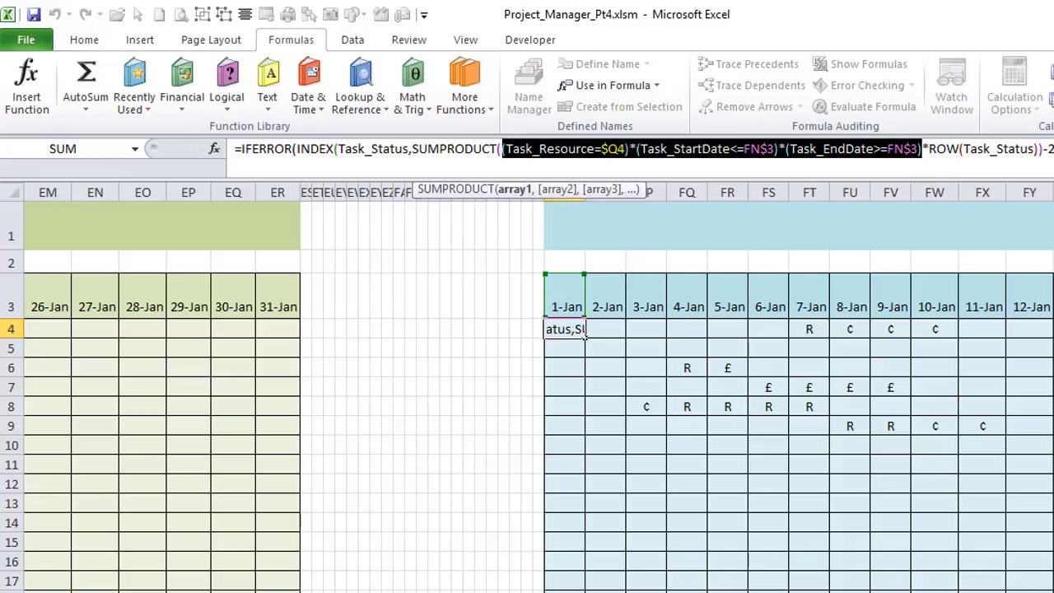
key(Return)
key(ctrl+Page_Up)
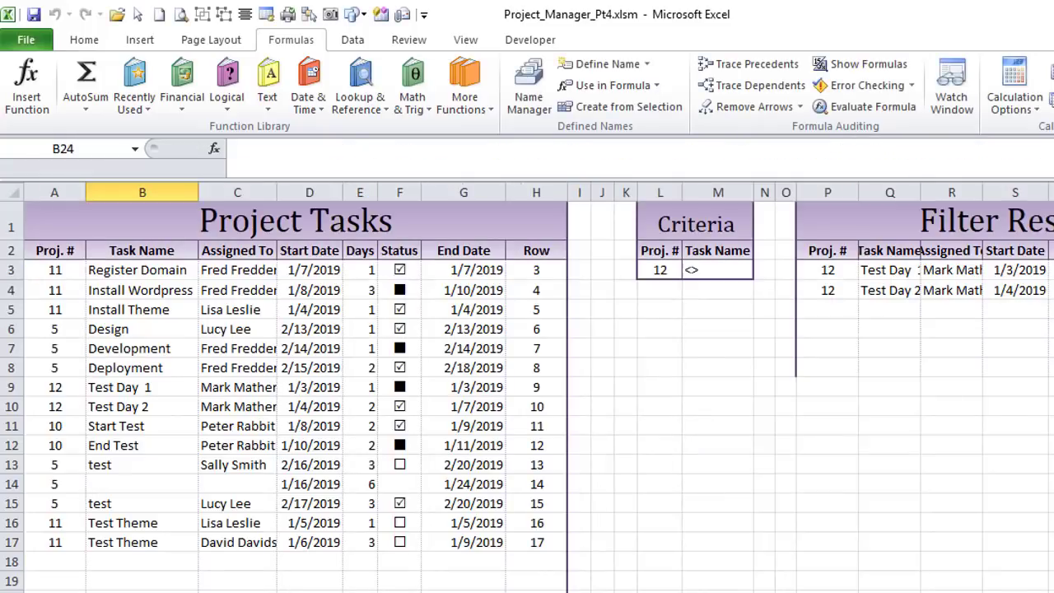
click(12, 270)
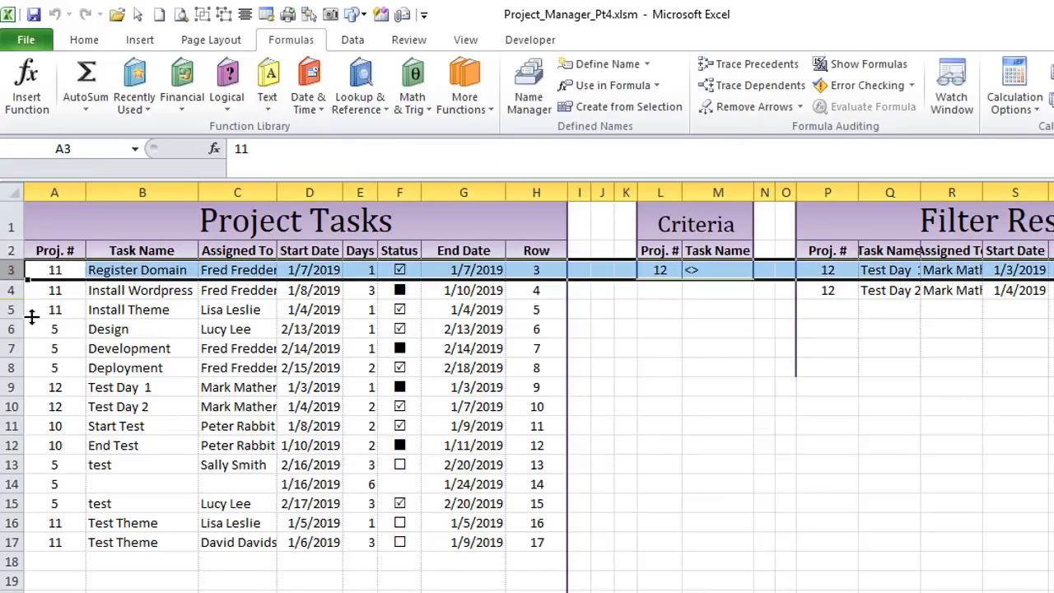
click(40, 272)
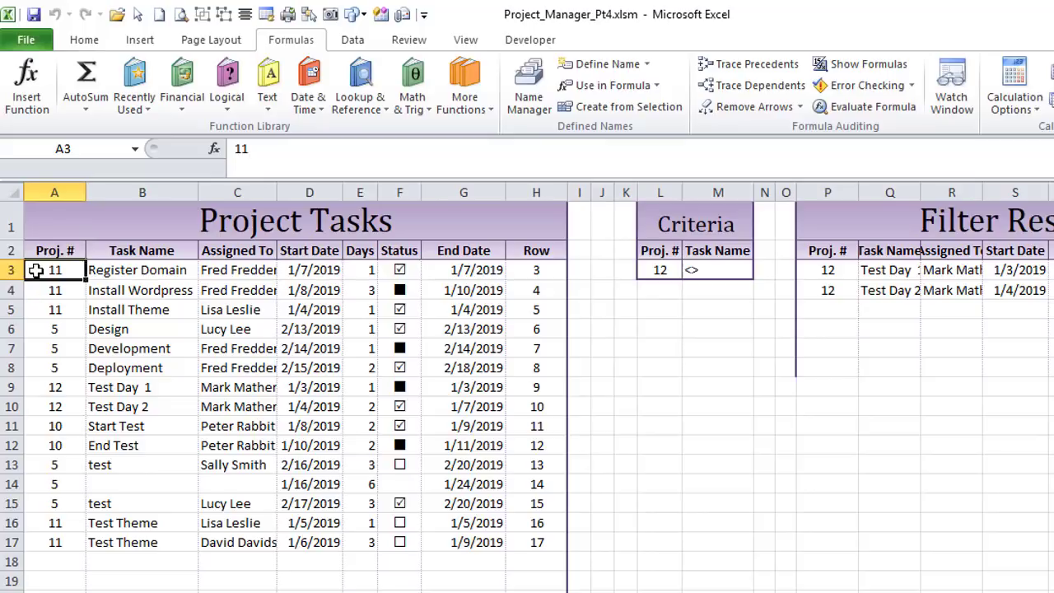
drag(35, 271, 46, 544)
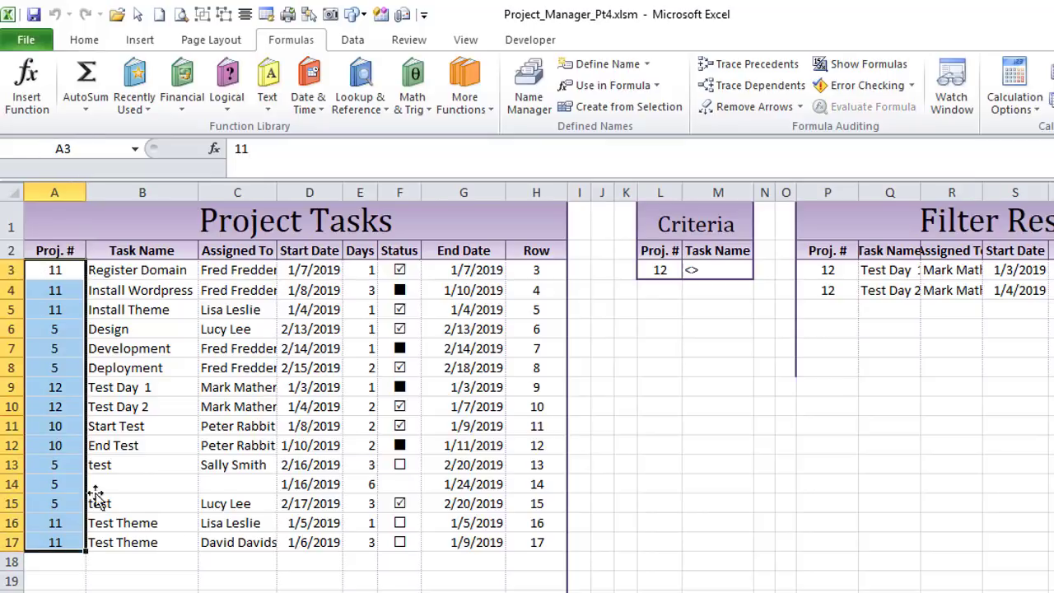
click(10, 270)
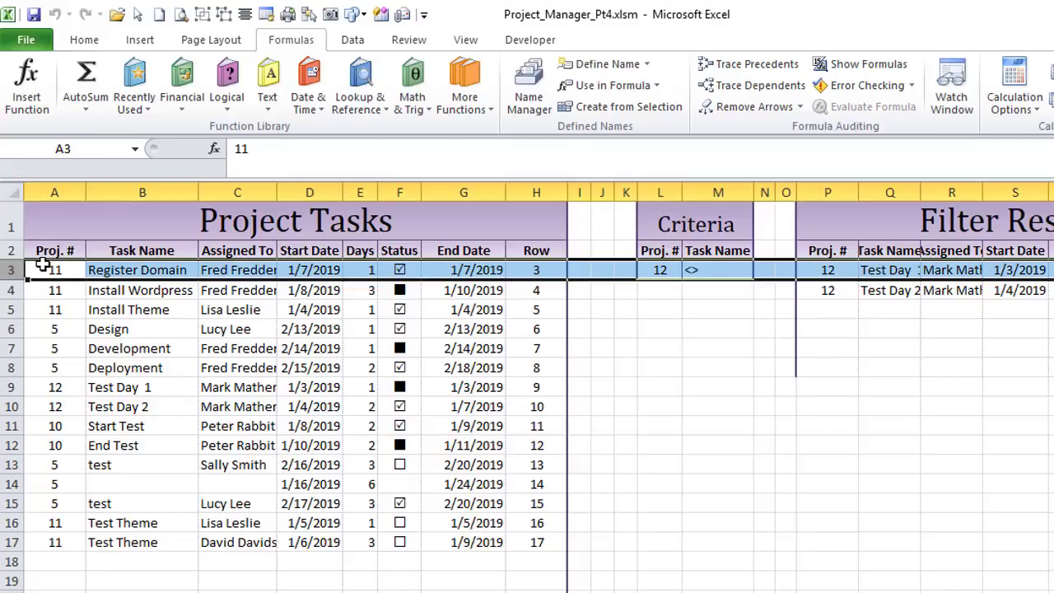
click(46, 268)
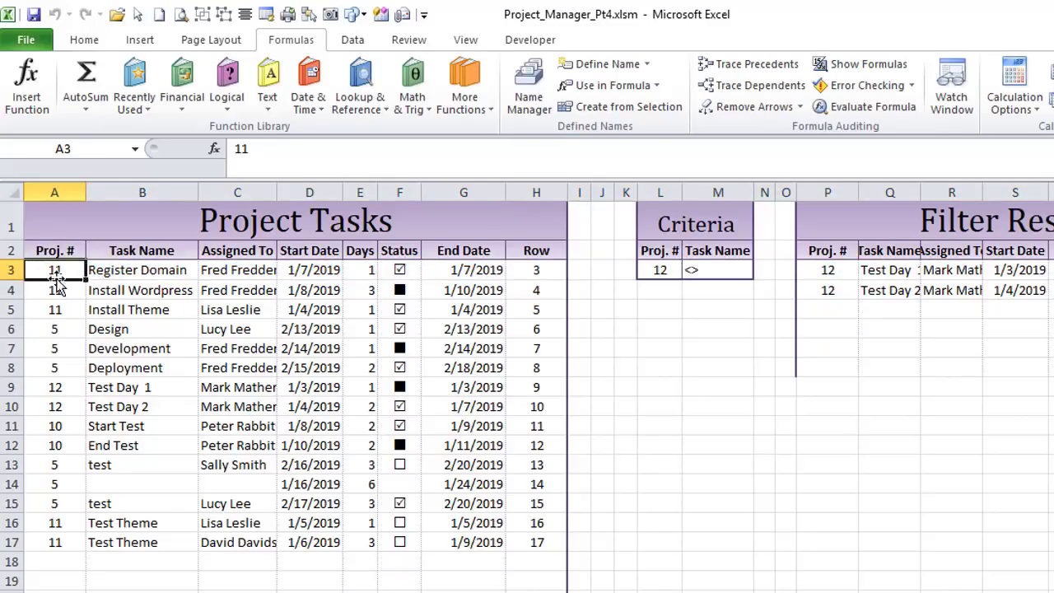
drag(43, 270, 47, 539)
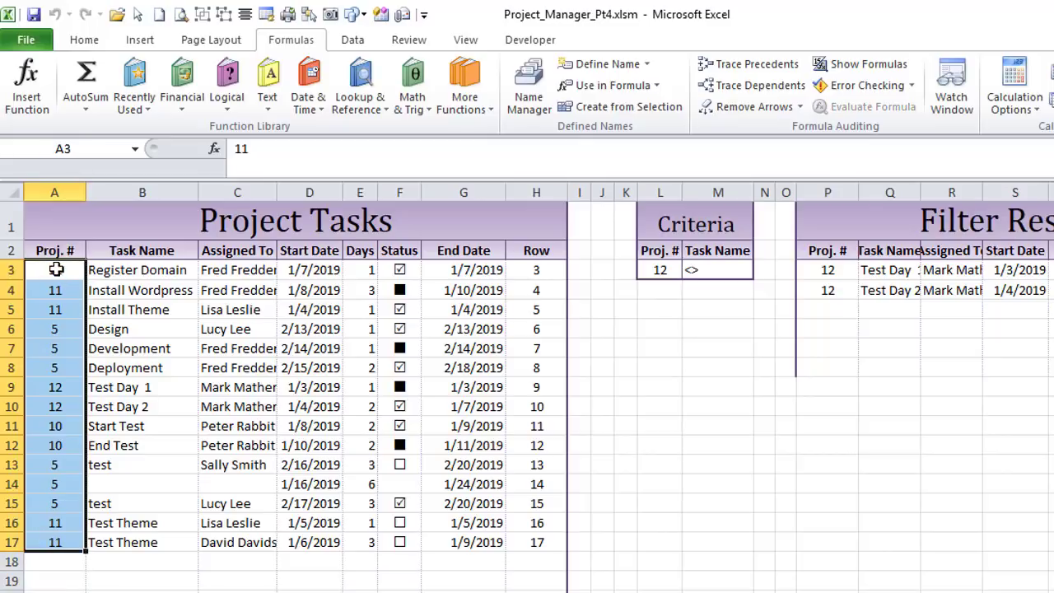
click(14, 270)
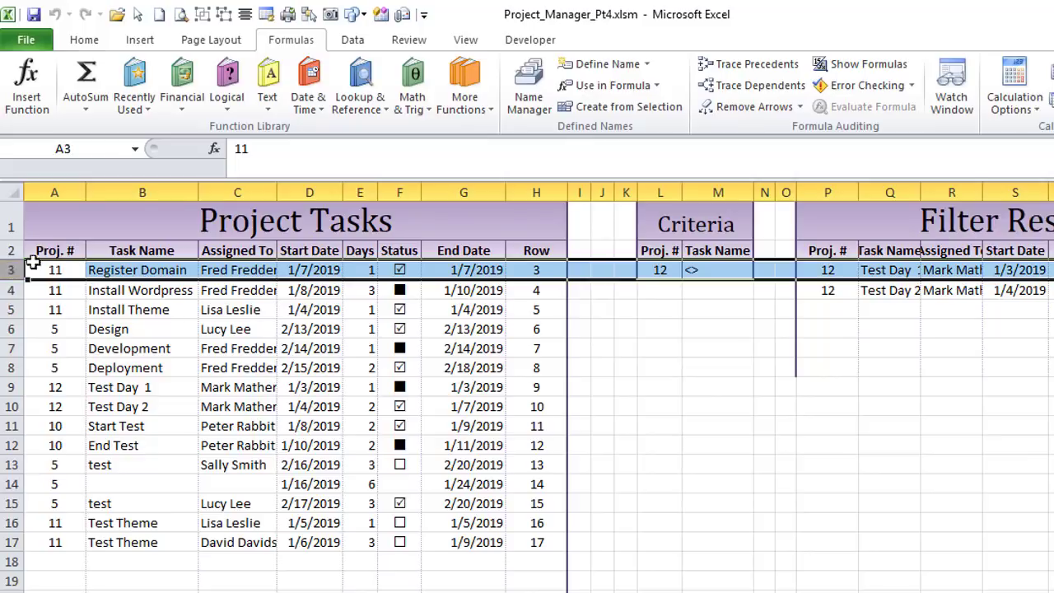
click(33, 271)
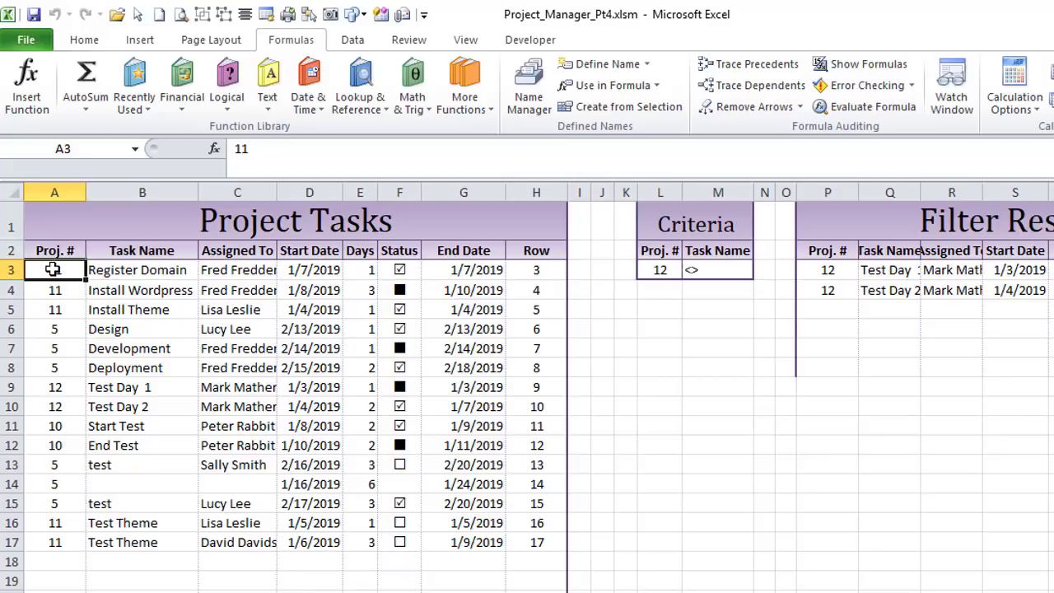
click(8, 269)
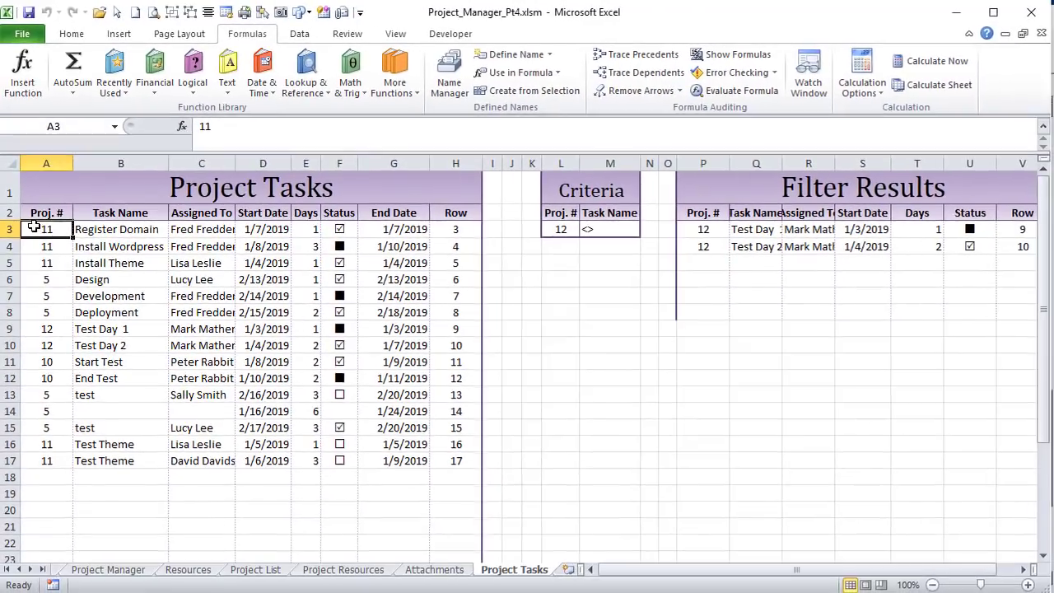
drag(36, 274, 36, 518)
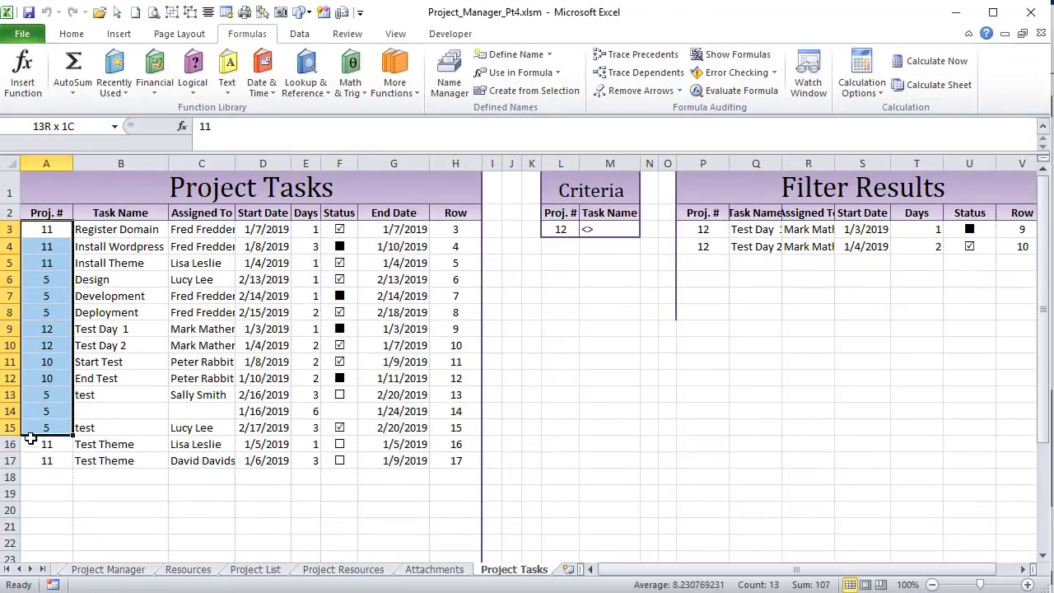
drag(29, 439, 33, 461)
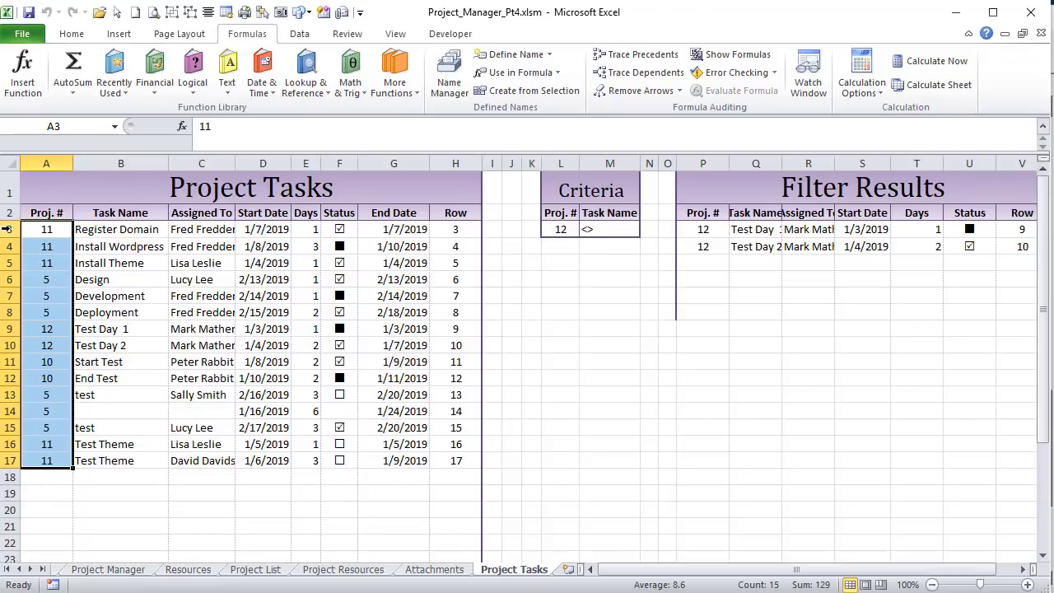
click(102, 570)
double_click(892, 126)
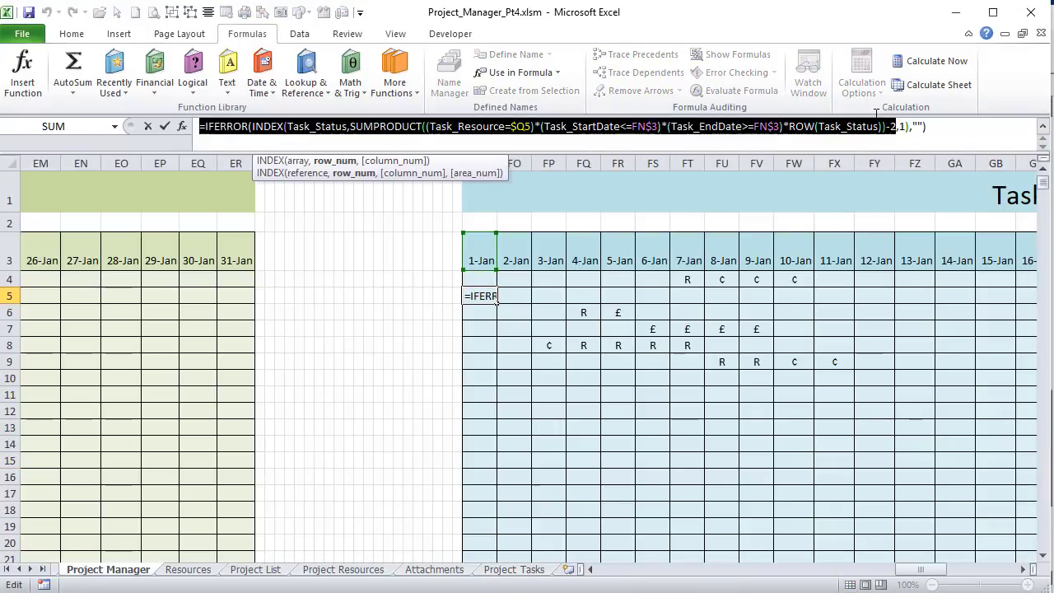
key(shift+End)
shift+click(357, 126)
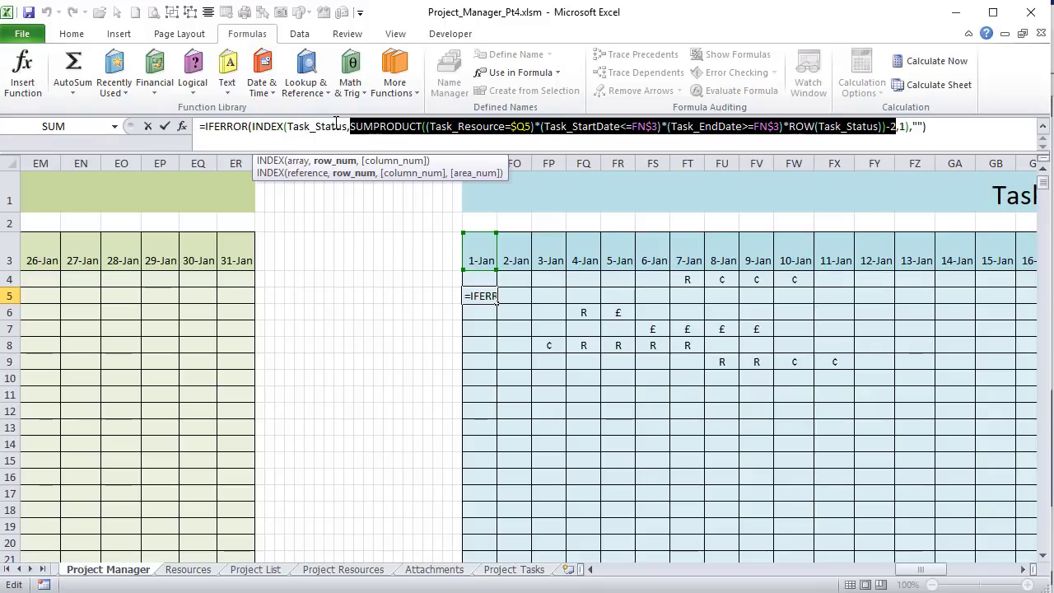
click(905, 123)
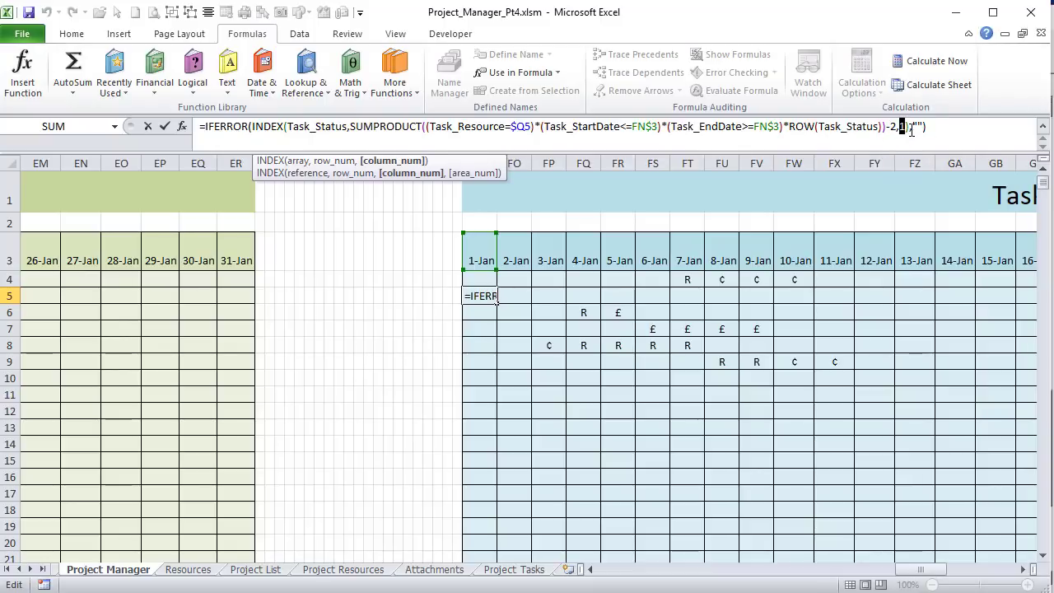
drag(909, 125, 248, 125)
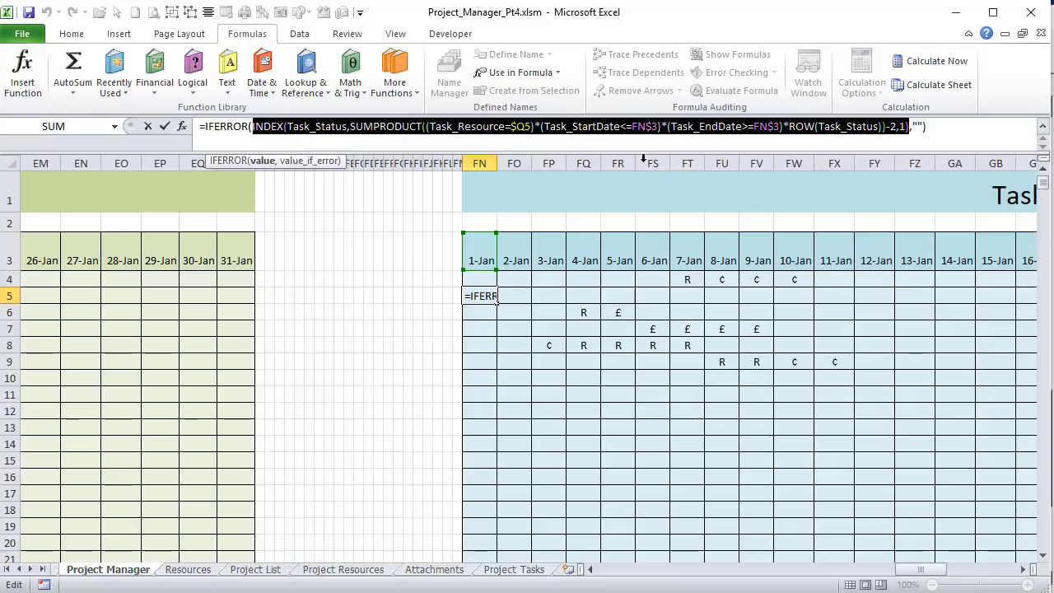
key(Return)
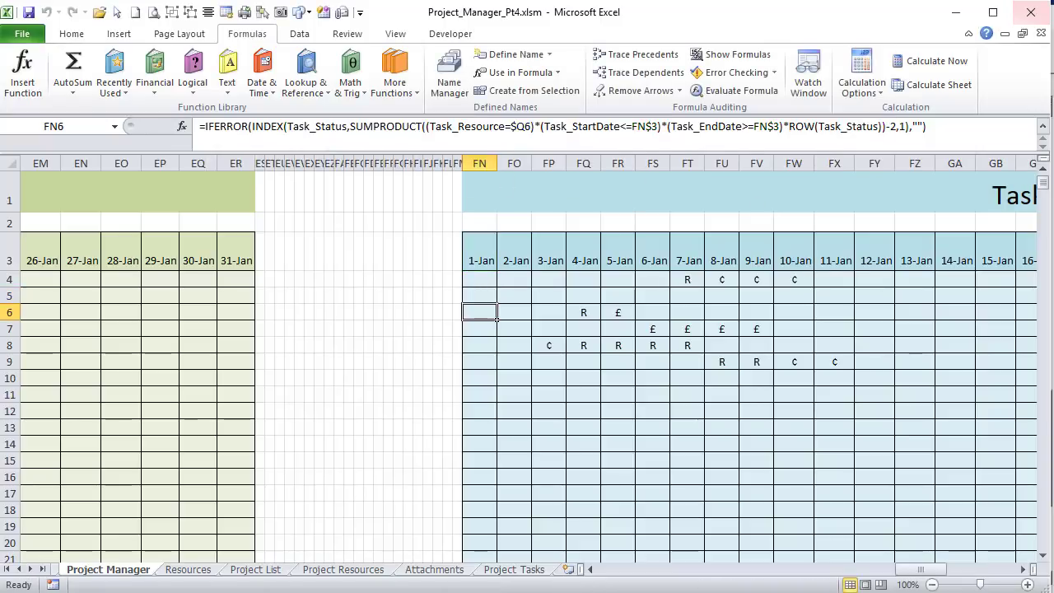
click(514, 569)
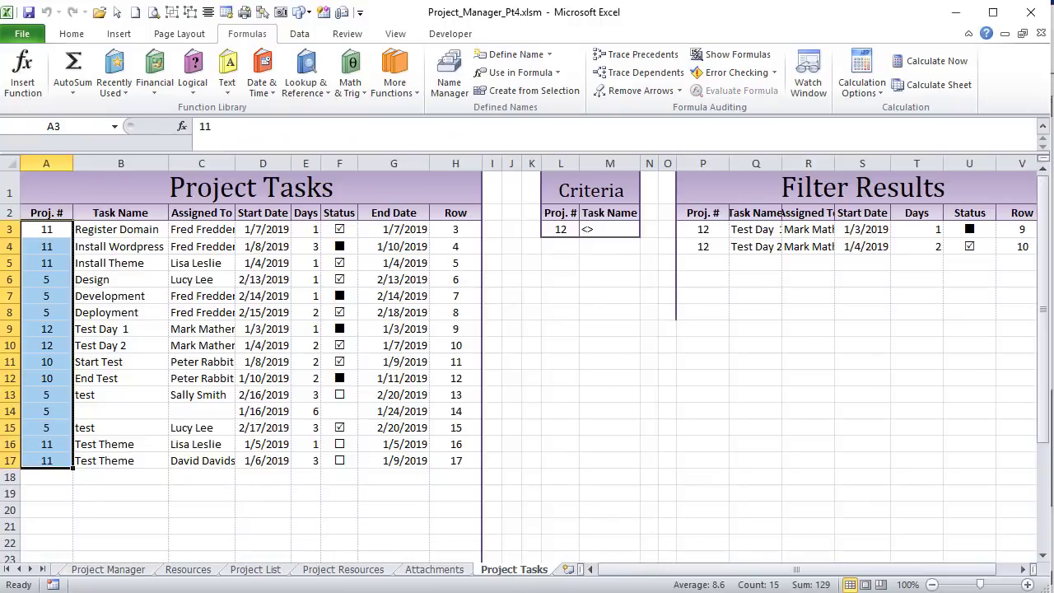
Step: Review the task statuses in column F of Project Tasks, starting at F3
click(48, 234)
click(346, 229)
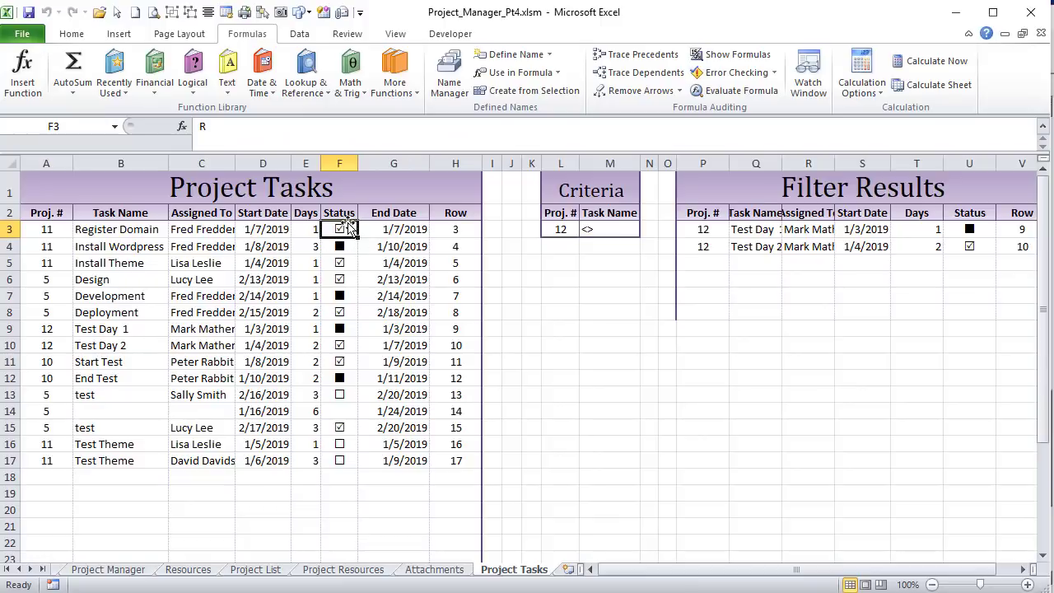
drag(349, 246, 339, 462)
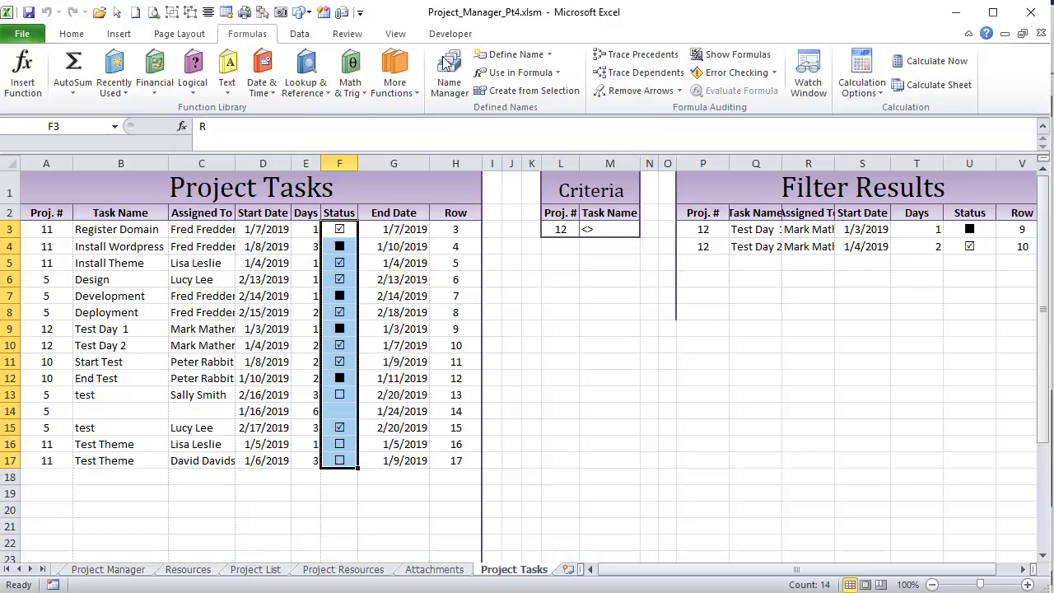
click(346, 229)
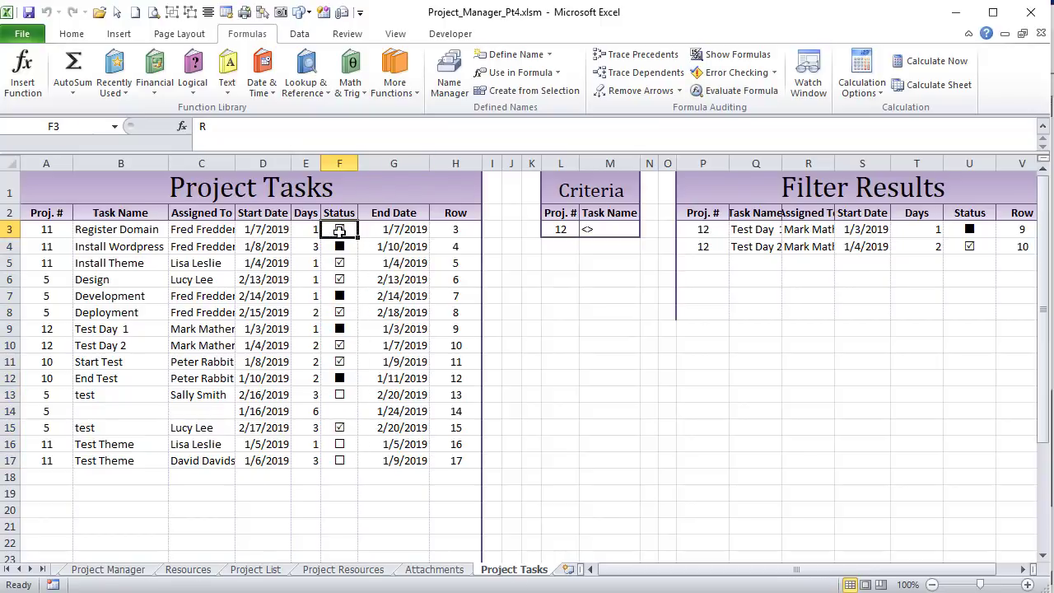
Step: Check Register Domain's start date, G3 end-date formula and resource, then go to Project Manager
click(272, 232)
click(391, 231)
click(162, 234)
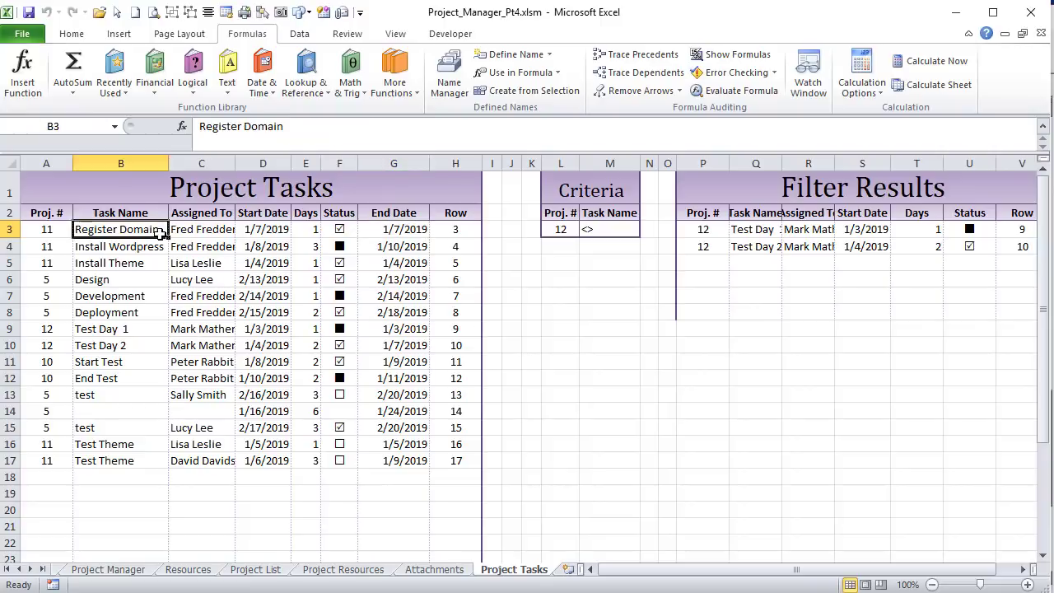
click(209, 231)
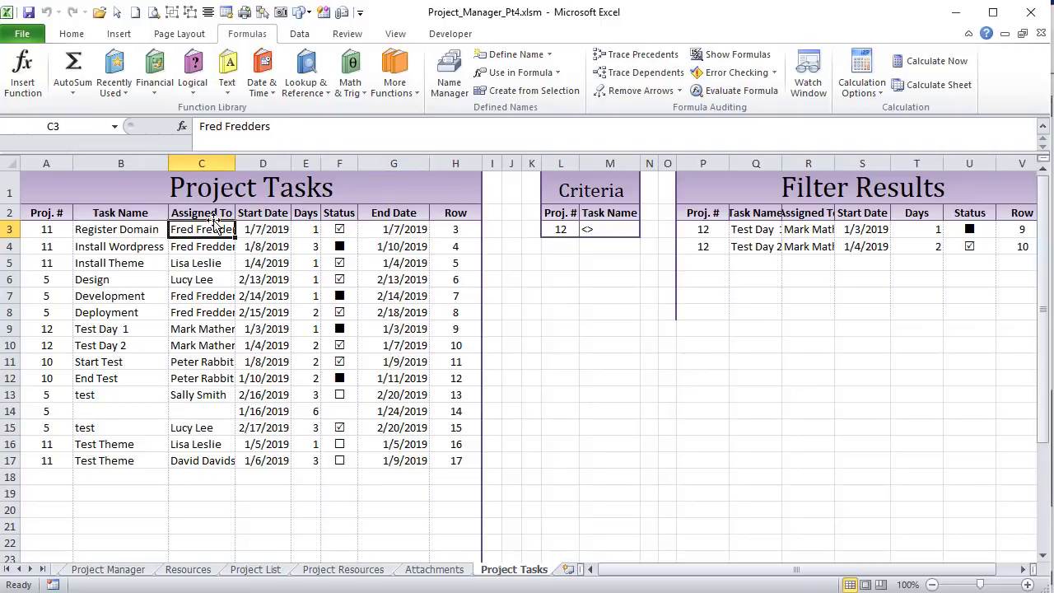
click(350, 232)
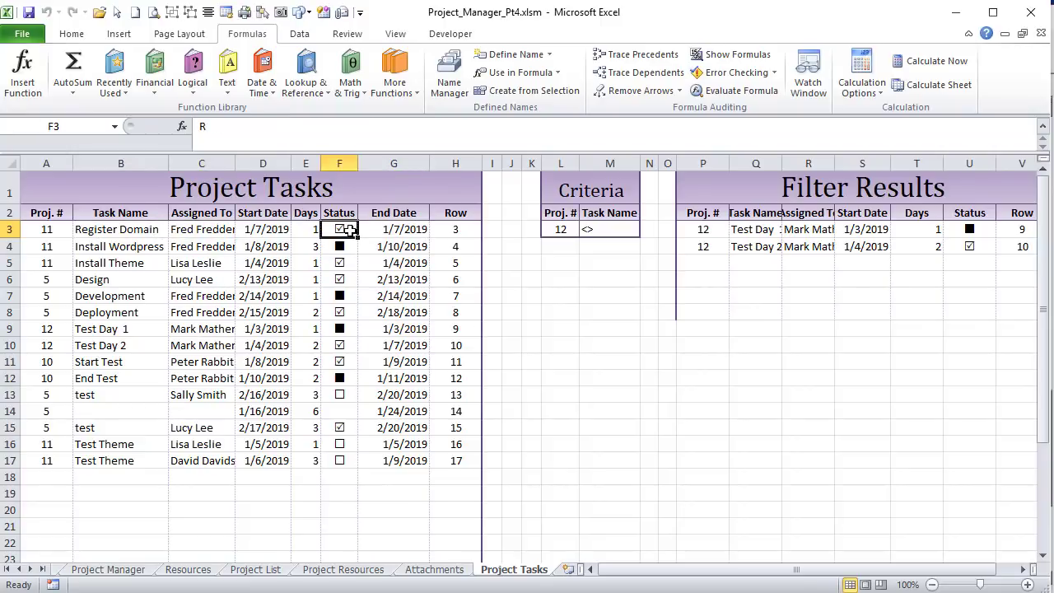
click(108, 569)
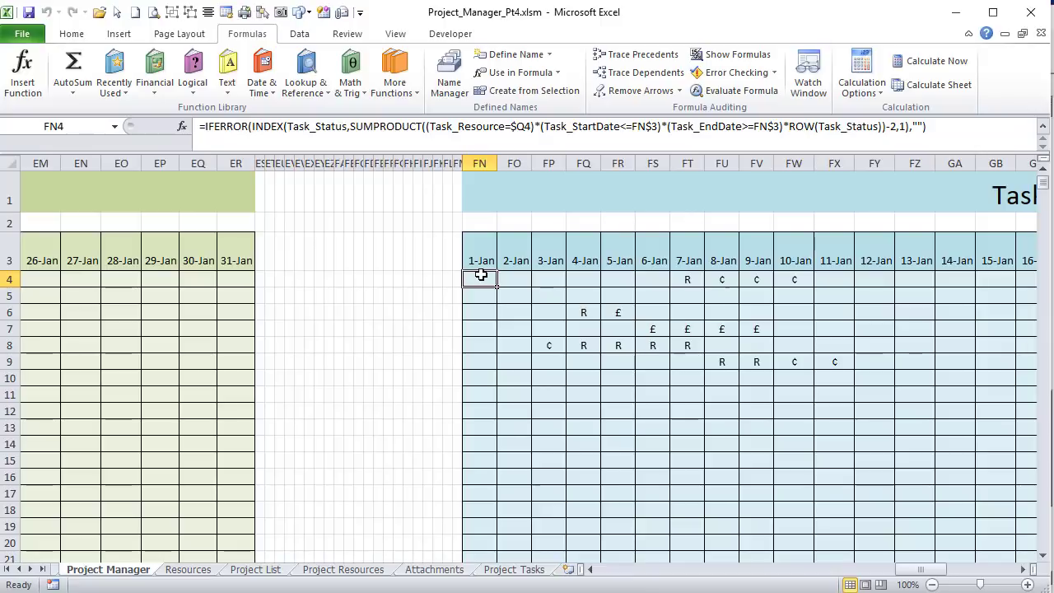
Step: Examine FN4's status formula and its IFERROR empty-text fallback, then confirm it
click(250, 126)
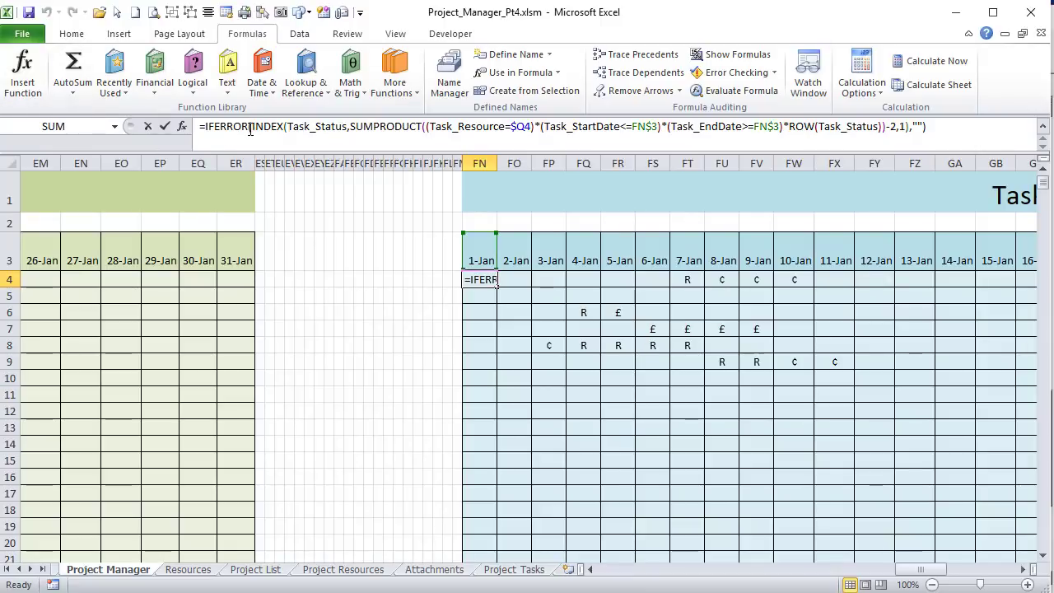
mouse_move(924, 126)
mouse_down()
mouse_move(904, 125)
mouse_move(913, 126)
mouse_up()
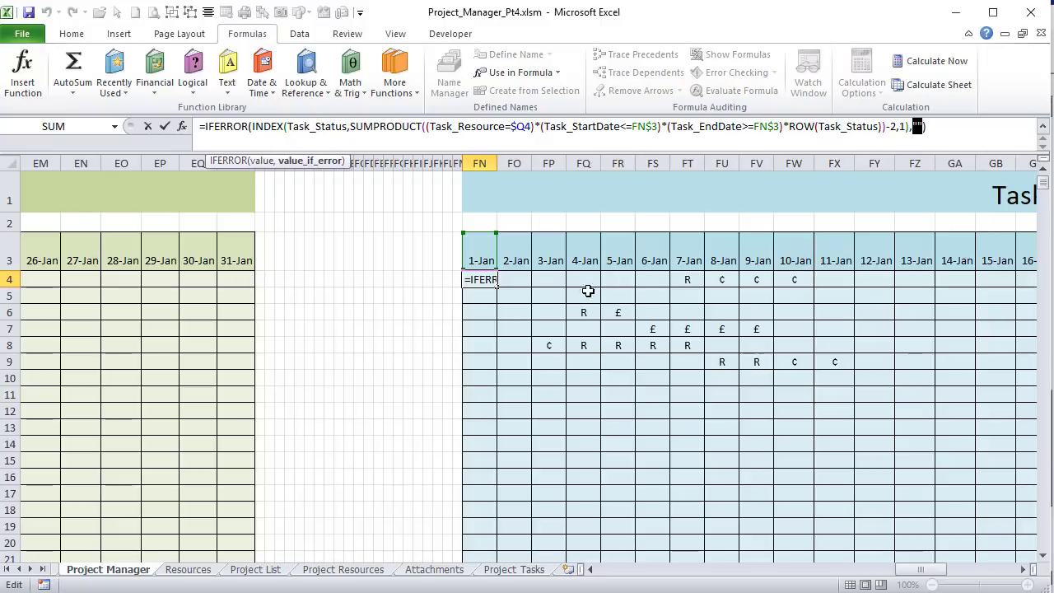
click(495, 284)
key(Return)
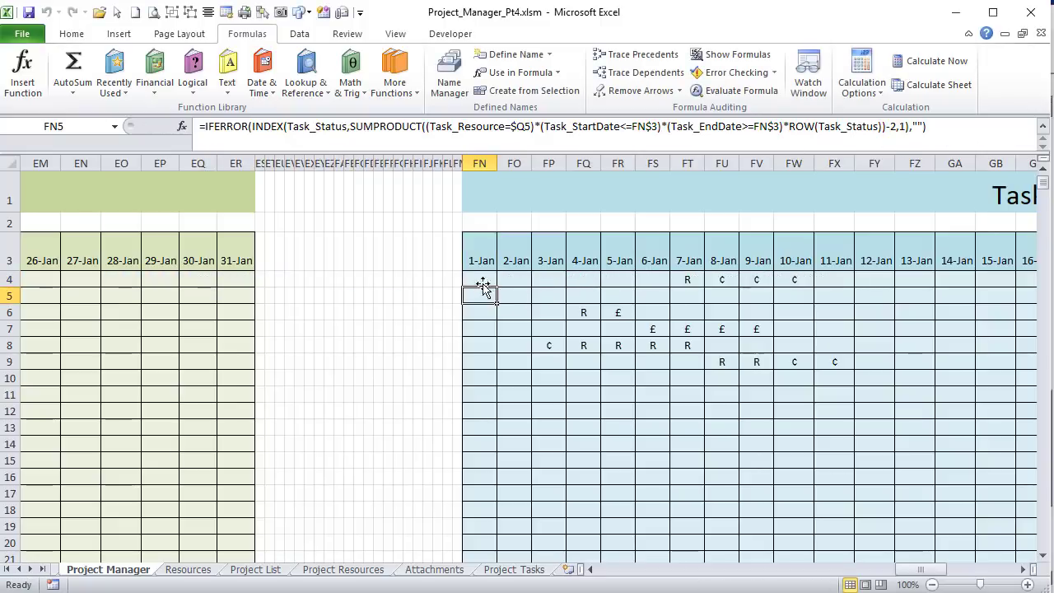
Step: Inspect row 4 statuses for 7–10 Jan and the FT3 date header, then scroll back left
drag(482, 278, 805, 272)
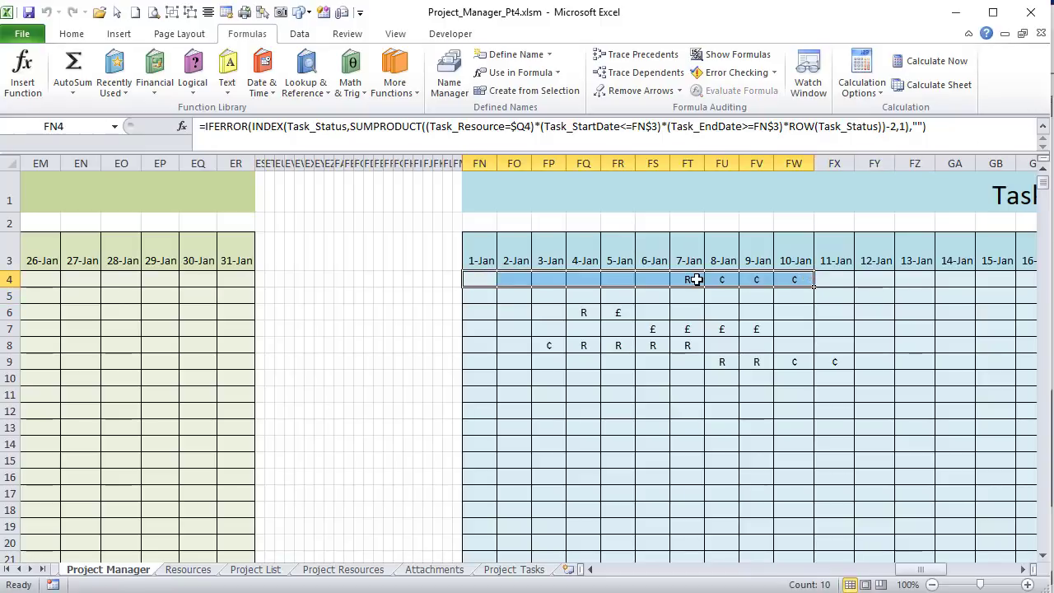
click(694, 278)
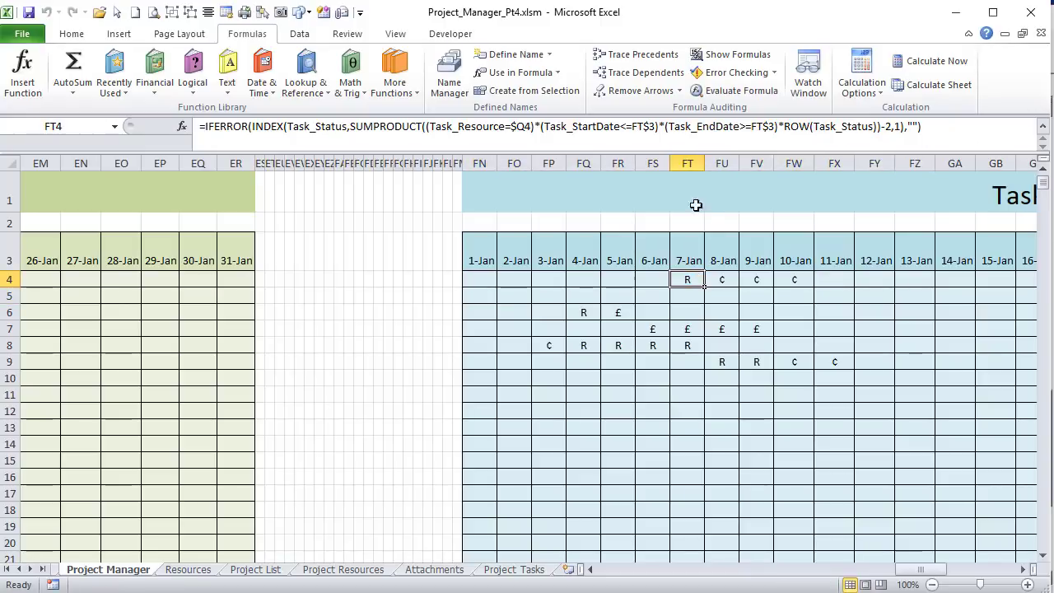
click(723, 279)
click(754, 277)
click(801, 279)
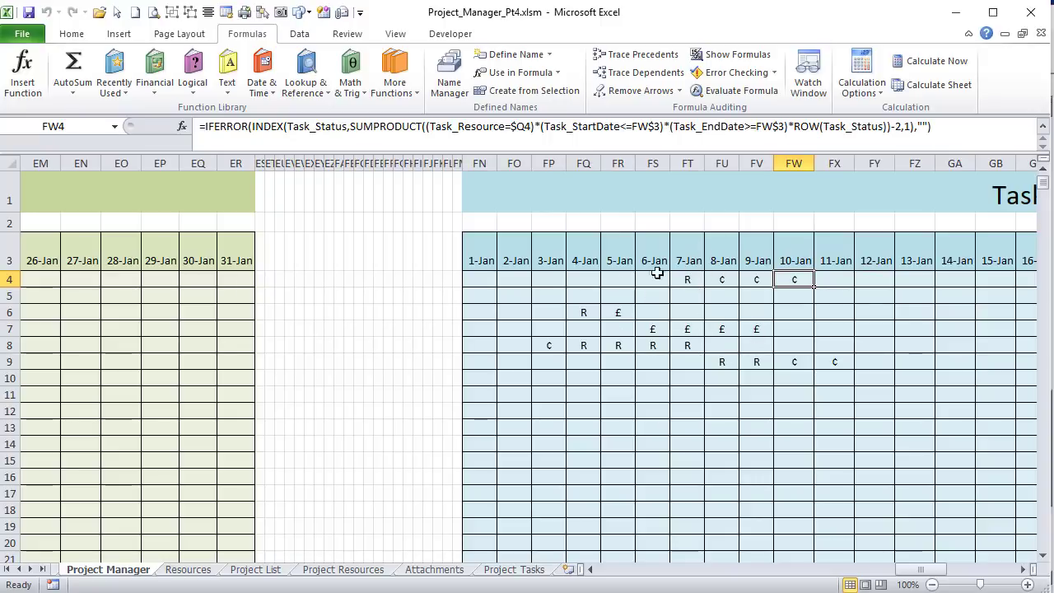
drag(488, 278, 860, 482)
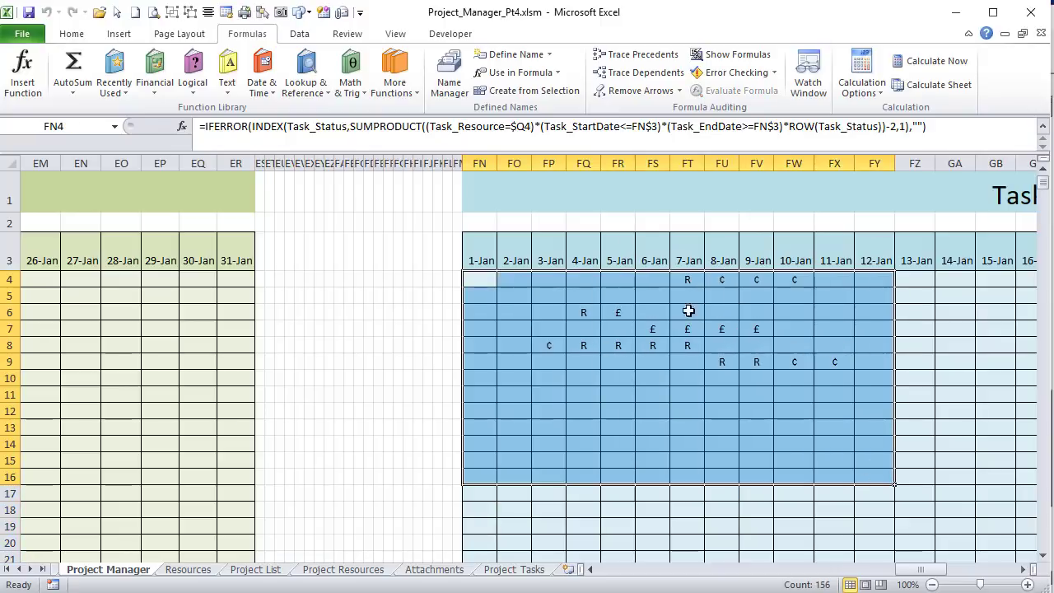
click(690, 280)
drag(690, 281, 713, 310)
click(689, 243)
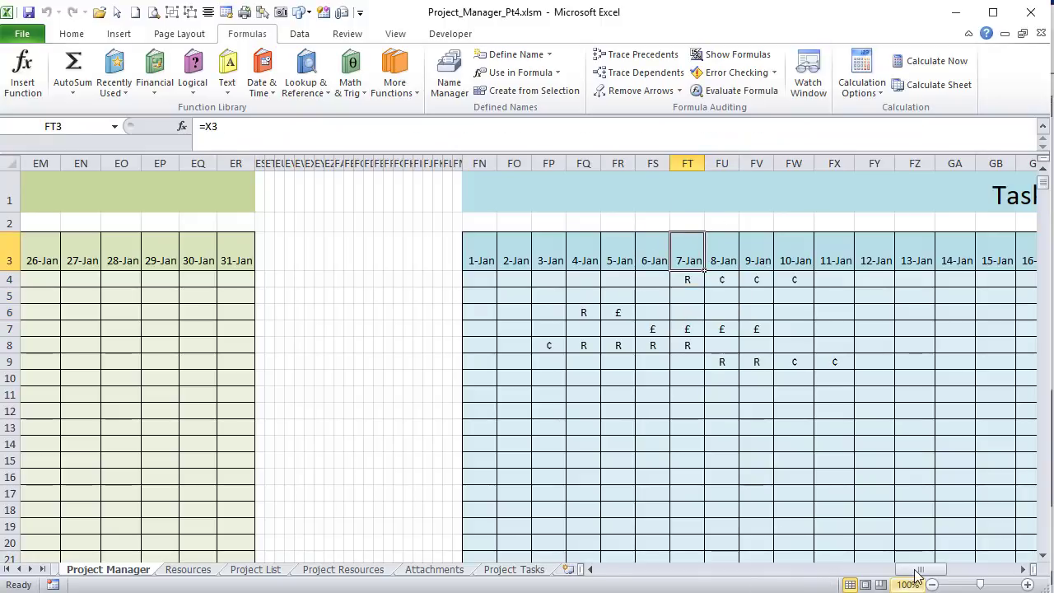
drag(916, 569, 618, 568)
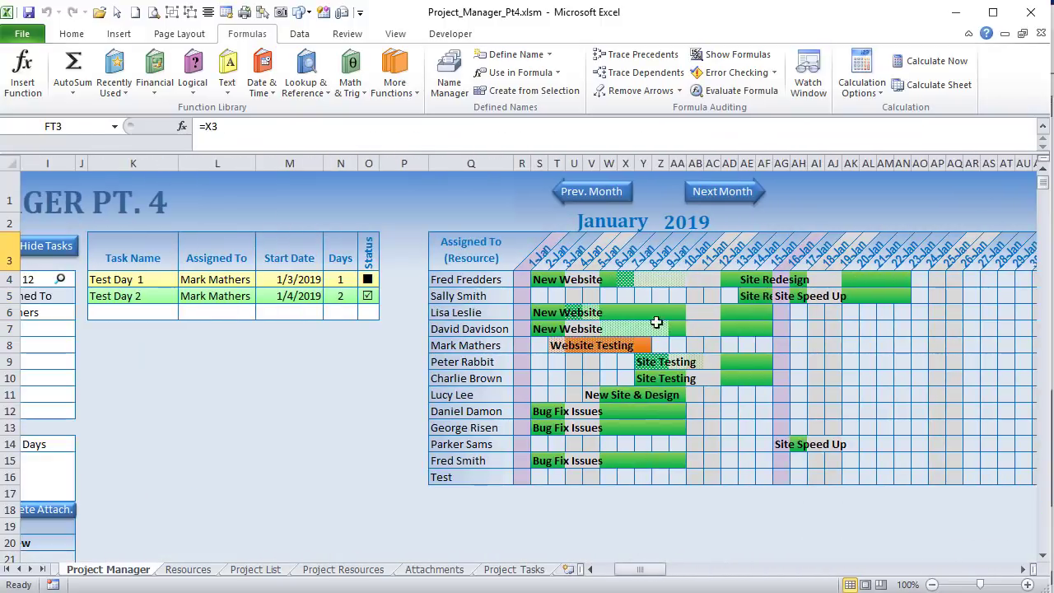
Step: Inspect FN4's IFERROR Task Status lookup formula, then return to the January 2019 Gantt chart
click(483, 270)
click(483, 279)
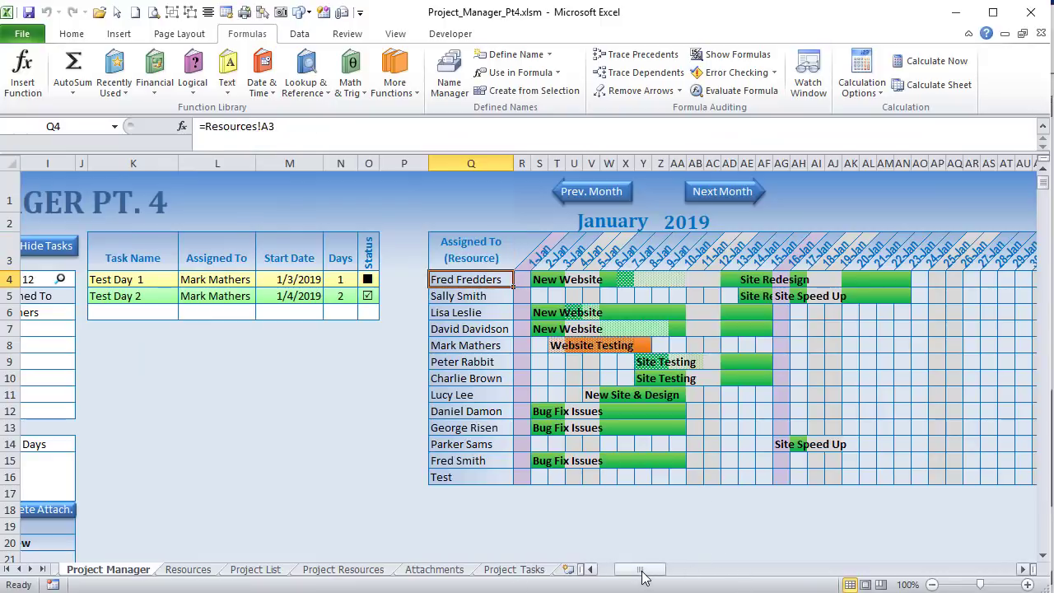
drag(644, 576, 799, 574)
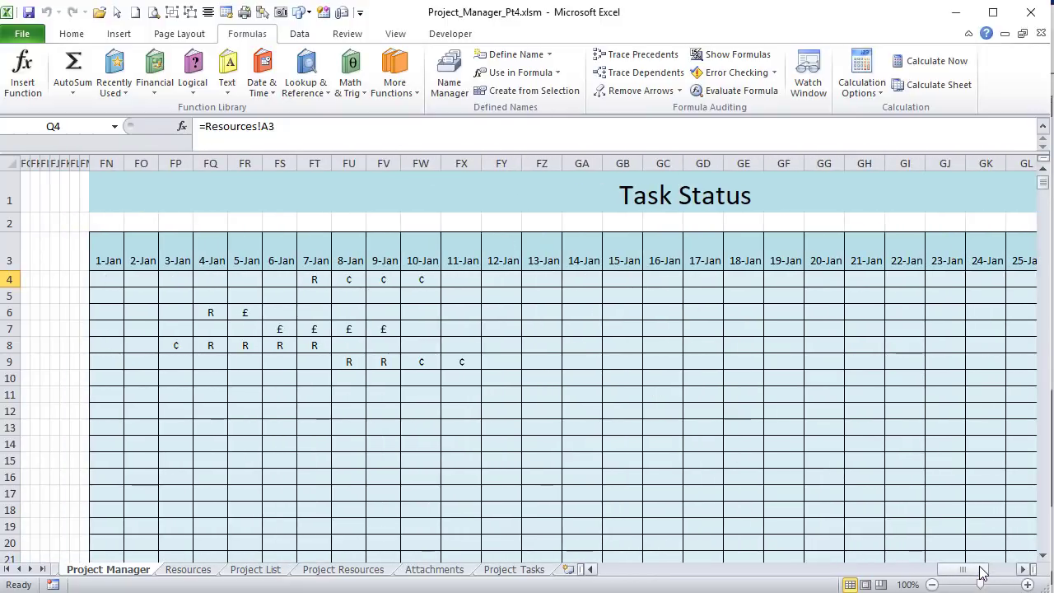
drag(980, 574, 952, 574)
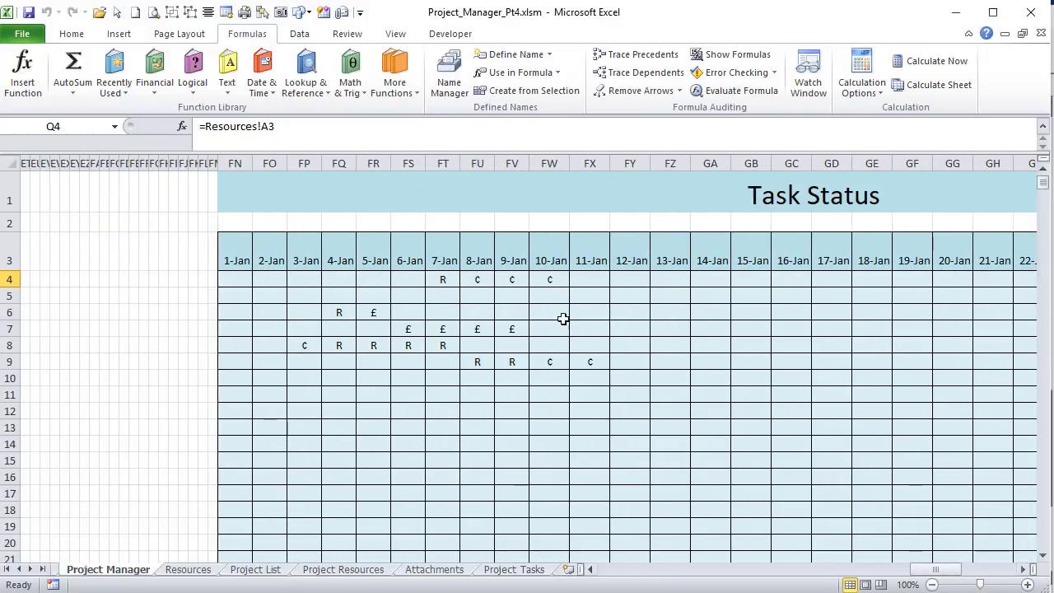
click(237, 278)
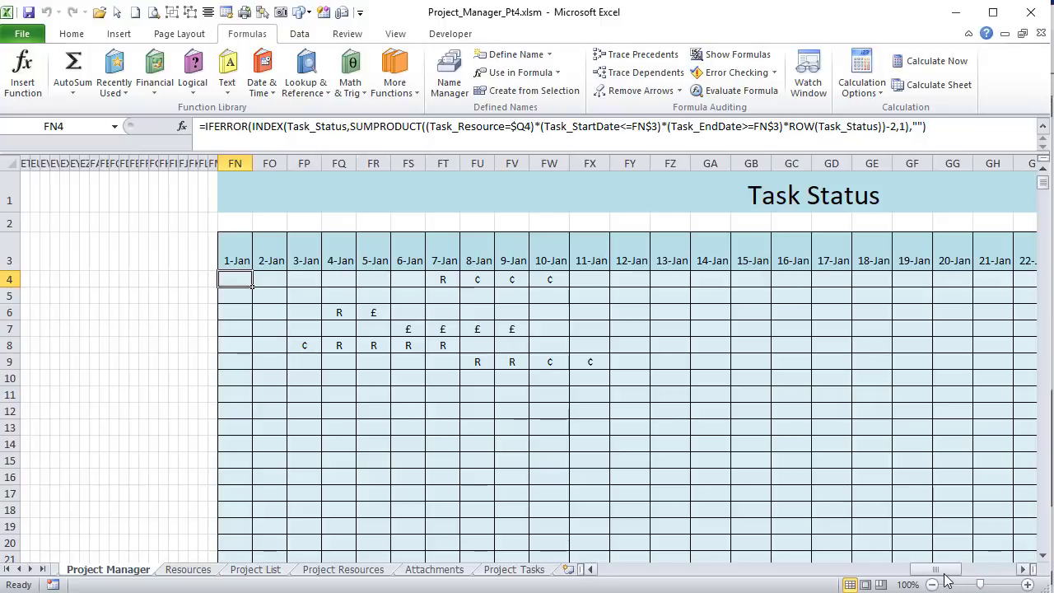
drag(937, 570, 663, 547)
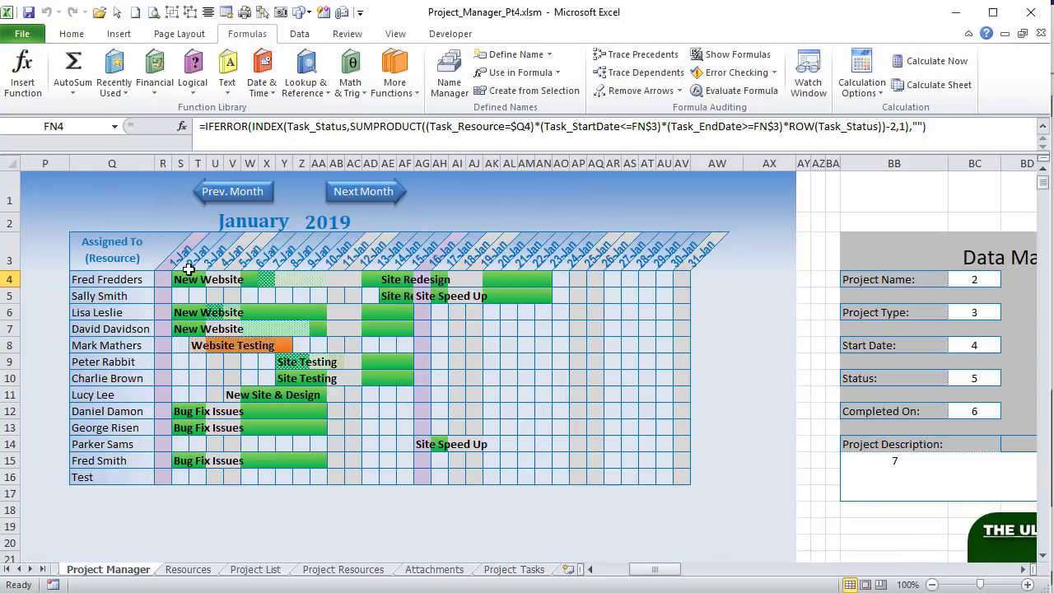
Step: Highlight the New Website project's bars by clicking days on its Gantt rows
drag(156, 280, 678, 525)
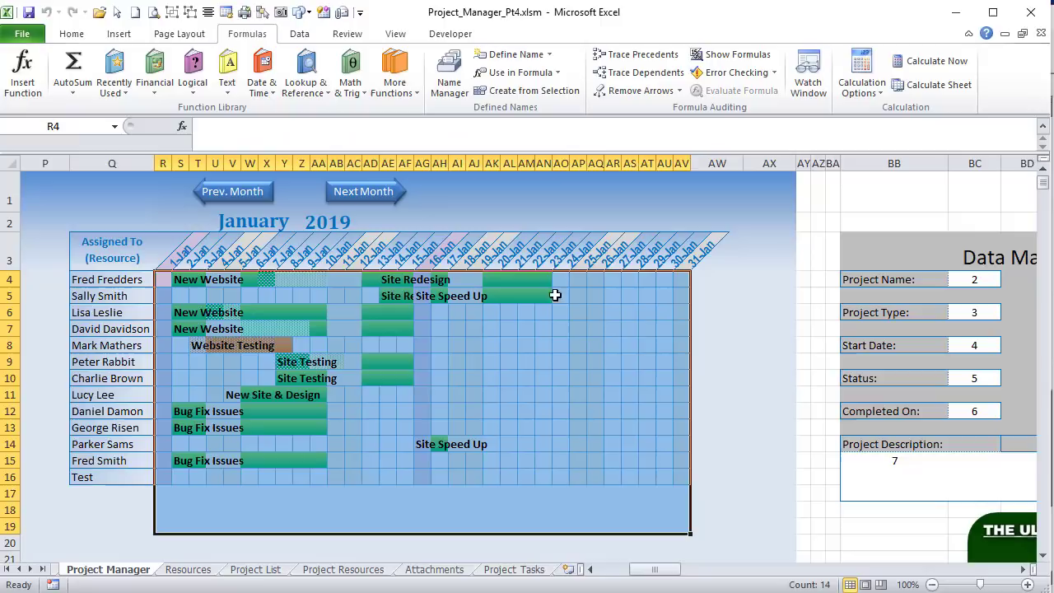
click(119, 402)
click(212, 313)
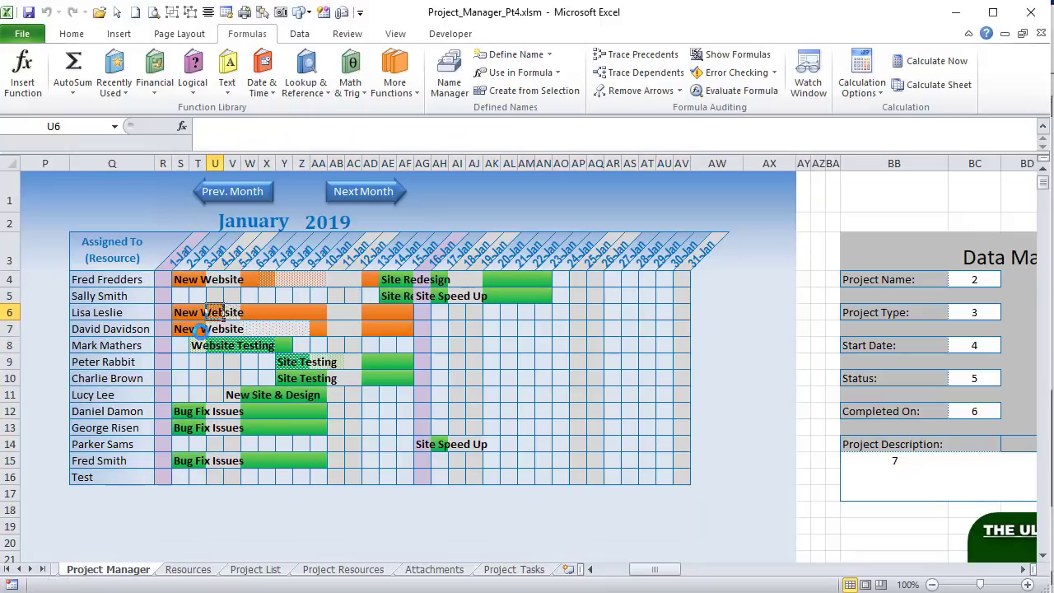
click(236, 312)
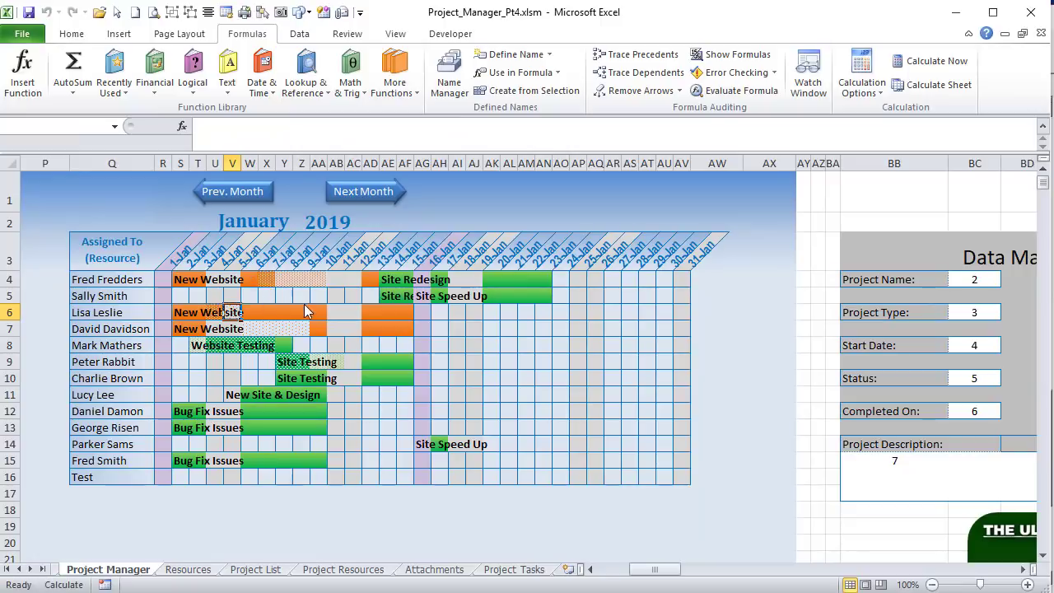
click(267, 280)
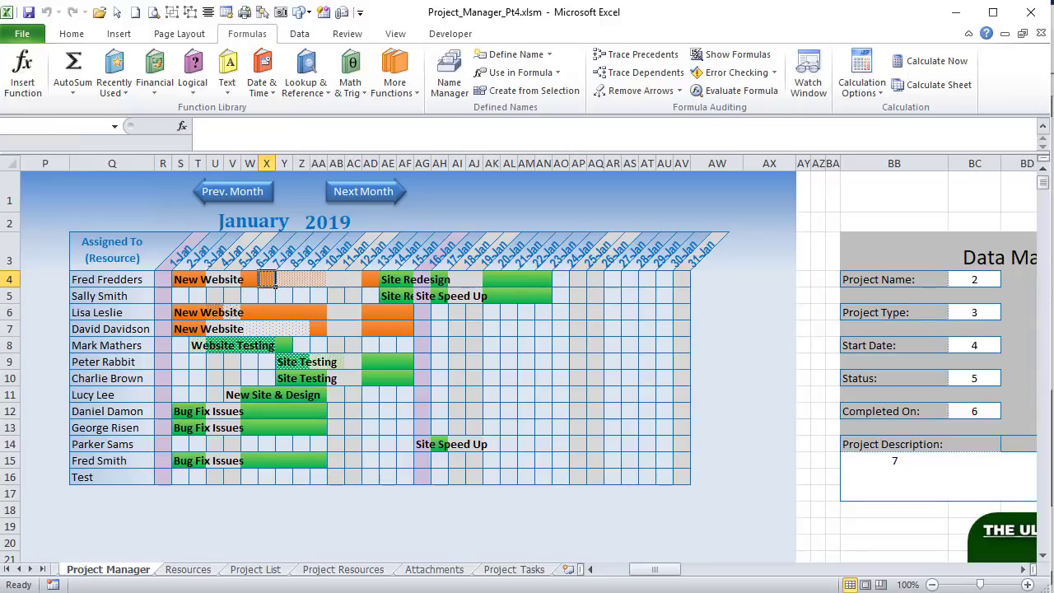
mouse_move(667, 574)
mouse_down()
mouse_move(865, 576)
mouse_move(980, 570)
mouse_move(986, 559)
mouse_move(671, 562)
mouse_move(653, 568)
mouse_move(660, 575)
mouse_up()
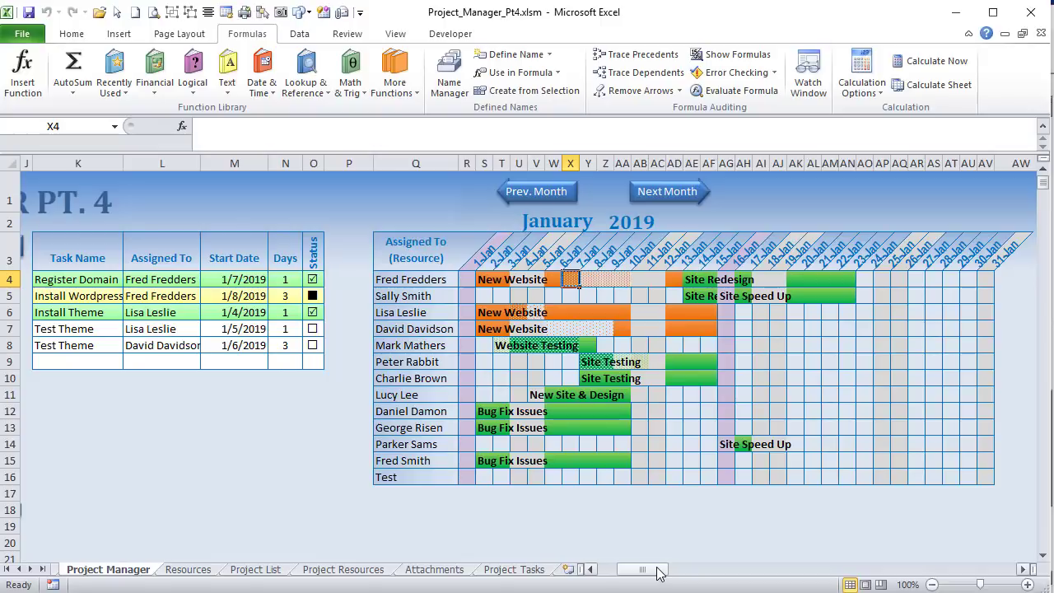
Step: Load project 10, Site Testing, from its bar and check its Days duration unit
click(594, 376)
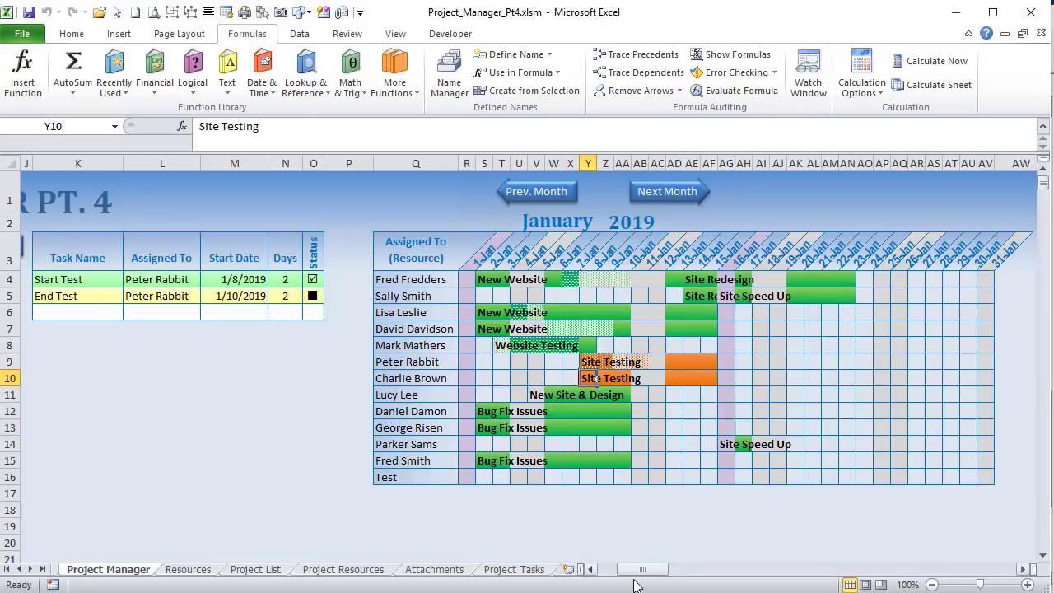
drag(642, 569, 607, 580)
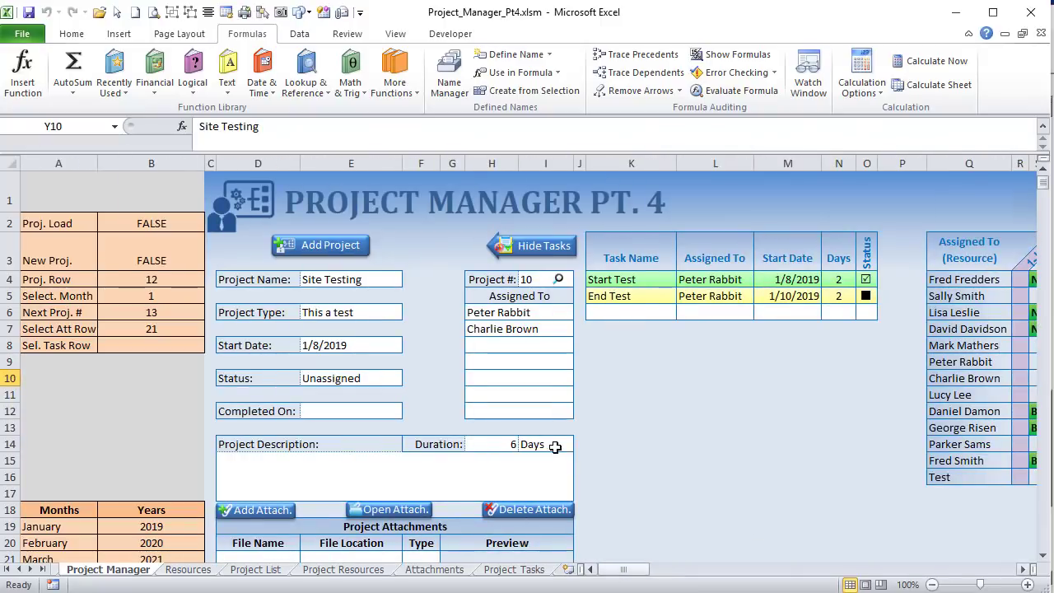
click(523, 444)
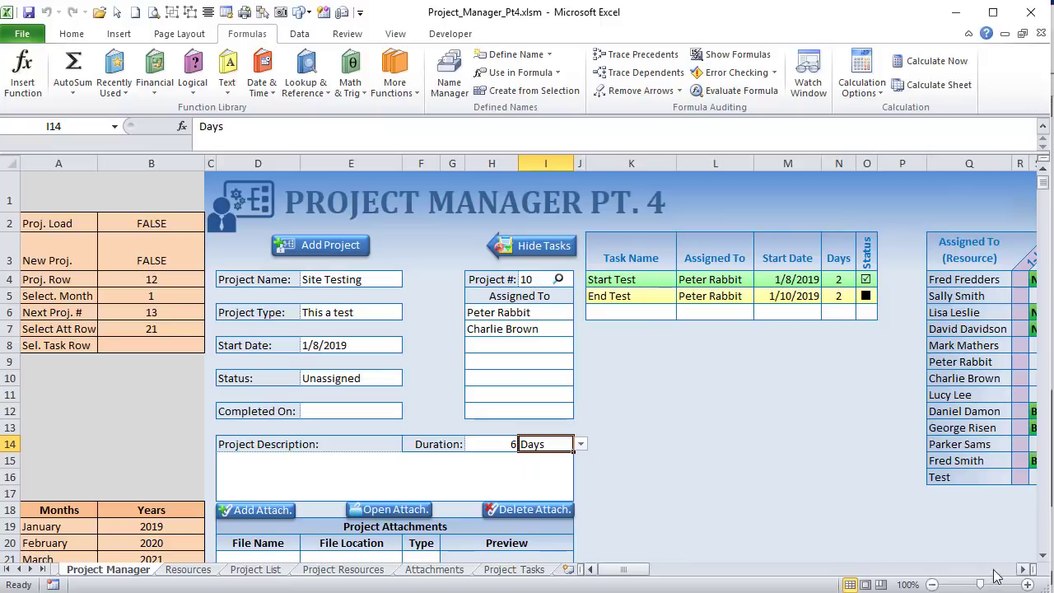
click(1026, 570)
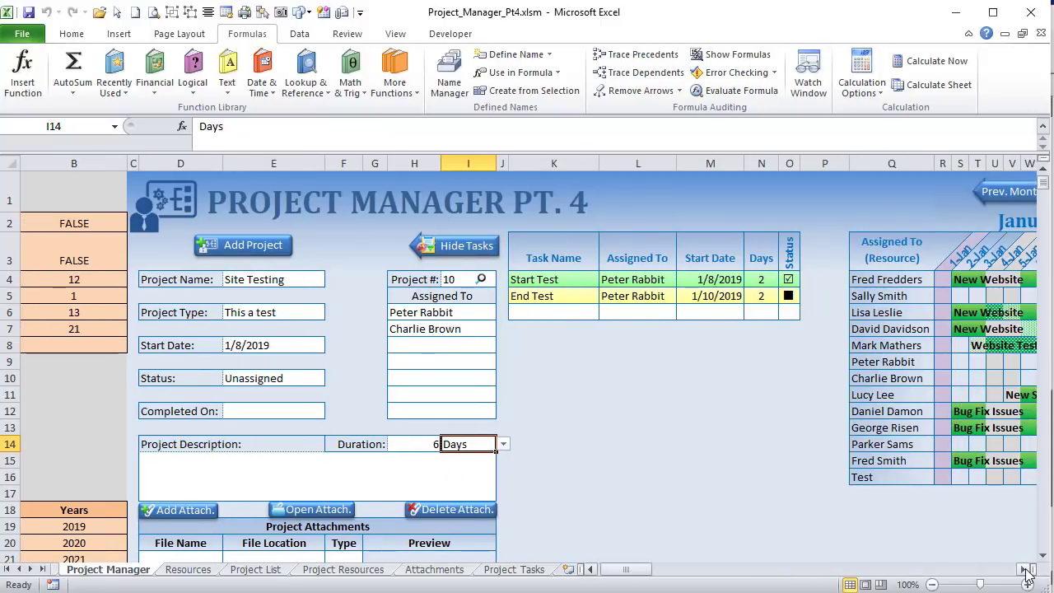
click(1025, 570)
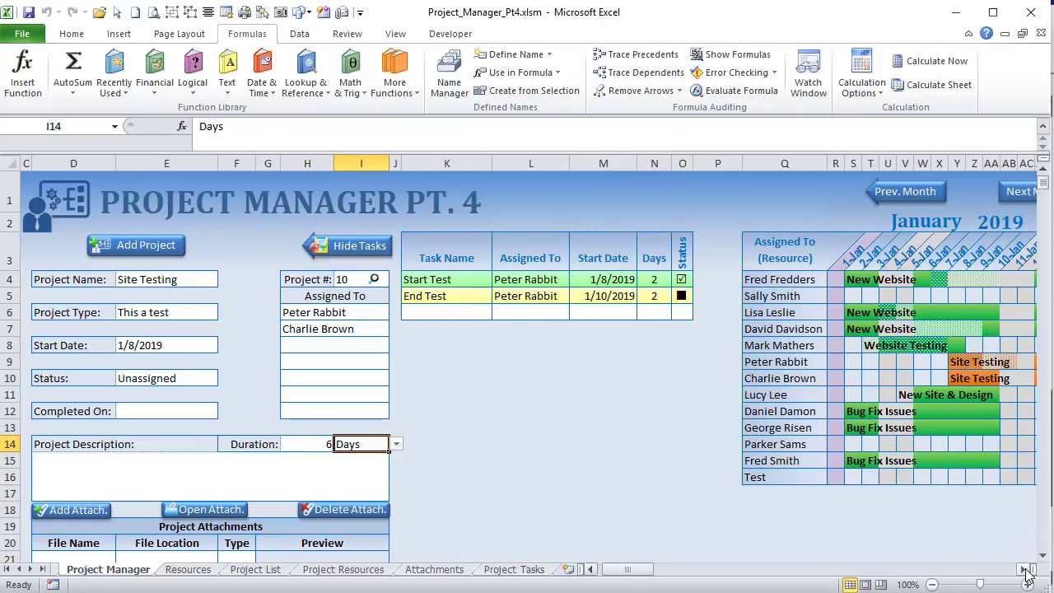
click(1024, 571)
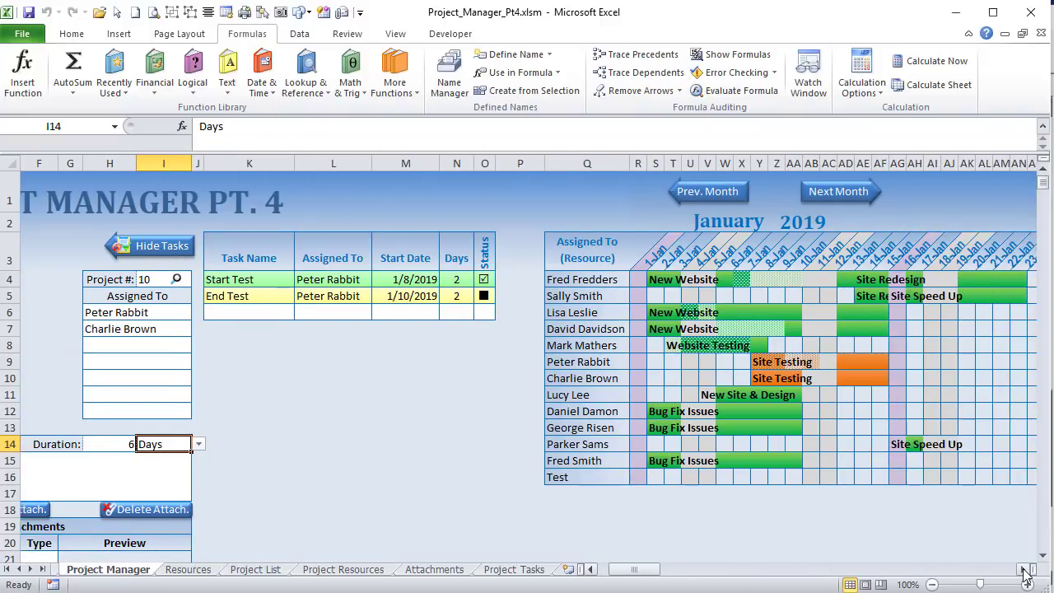
Step: Select days across the orange Site Testing bar on its Gantt row
click(785, 378)
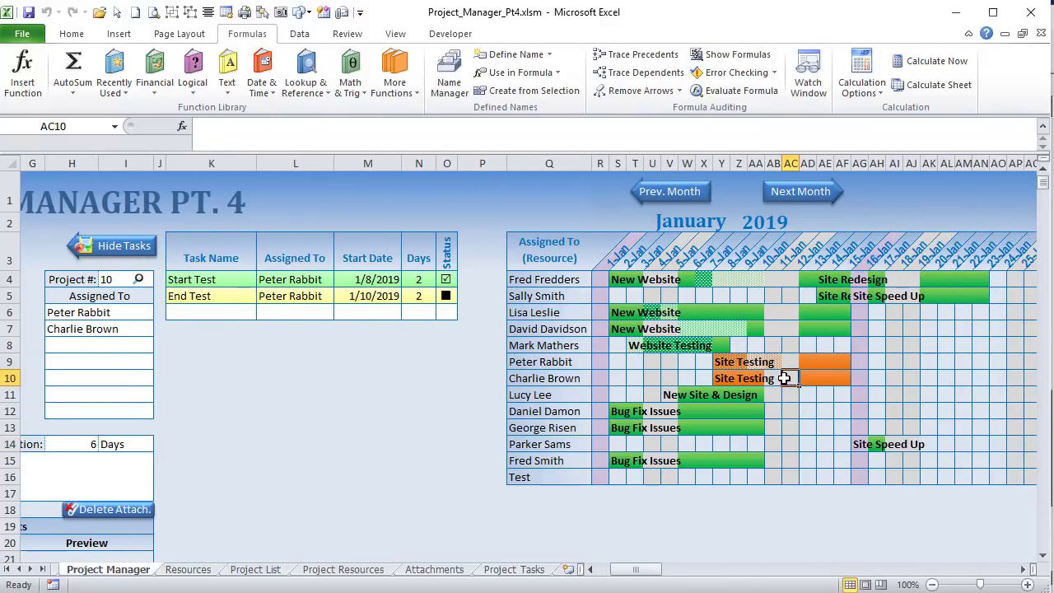
drag(785, 378, 754, 383)
click(722, 382)
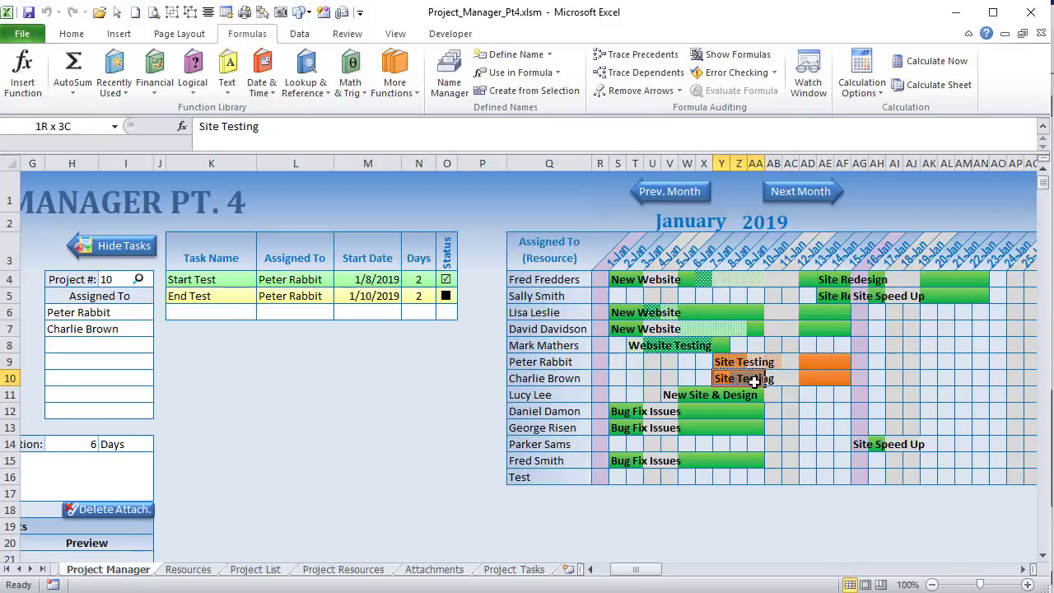
drag(754, 381, 842, 379)
click(812, 378)
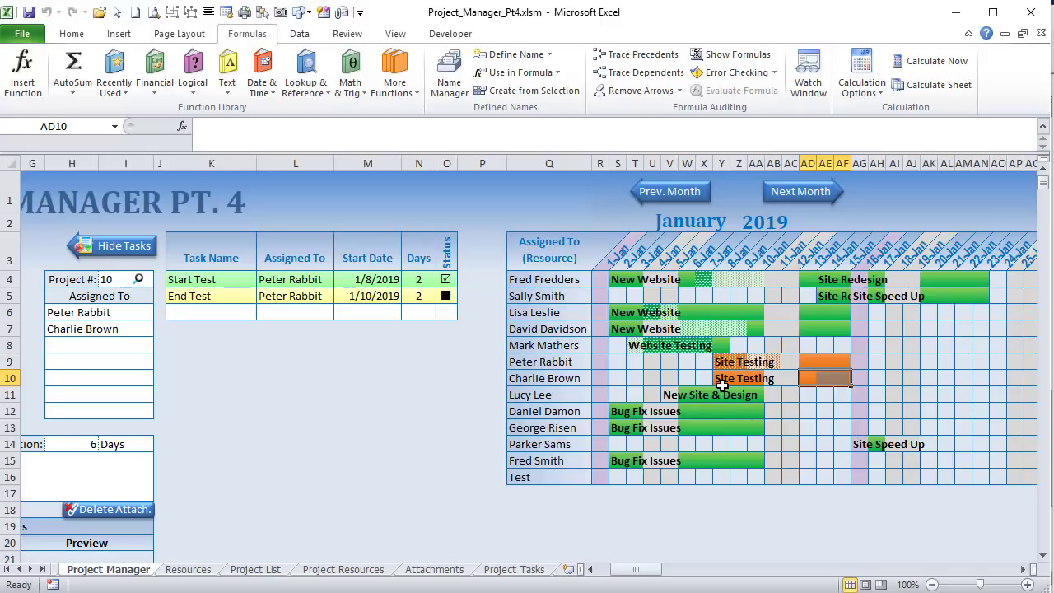
drag(722, 378, 841, 377)
key(Tab)
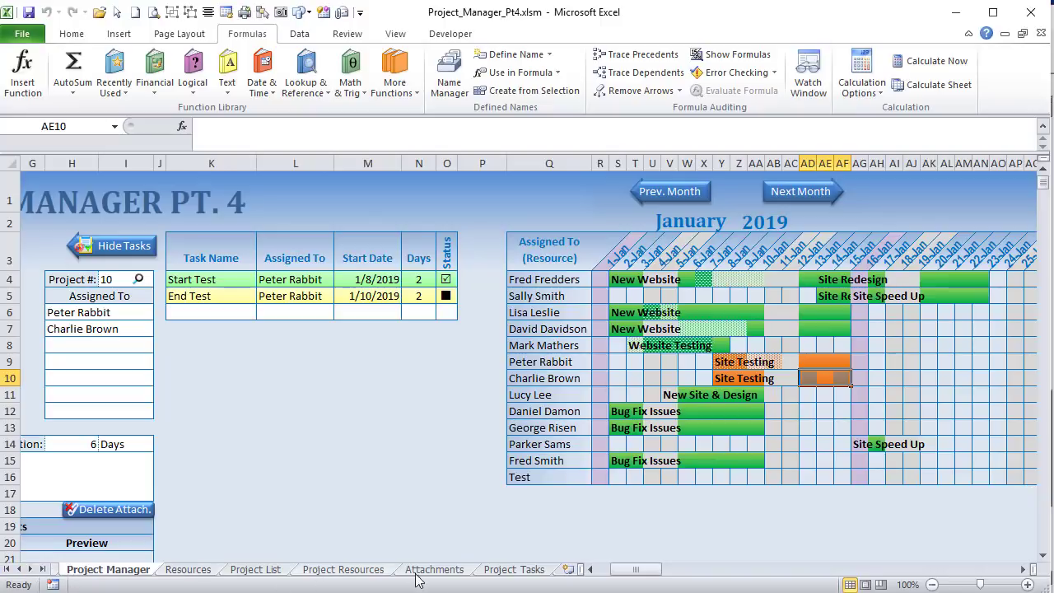
Step: On the Setup sheet, select the WorkDays range and view Monday's On/Off dropdown
click(17, 569)
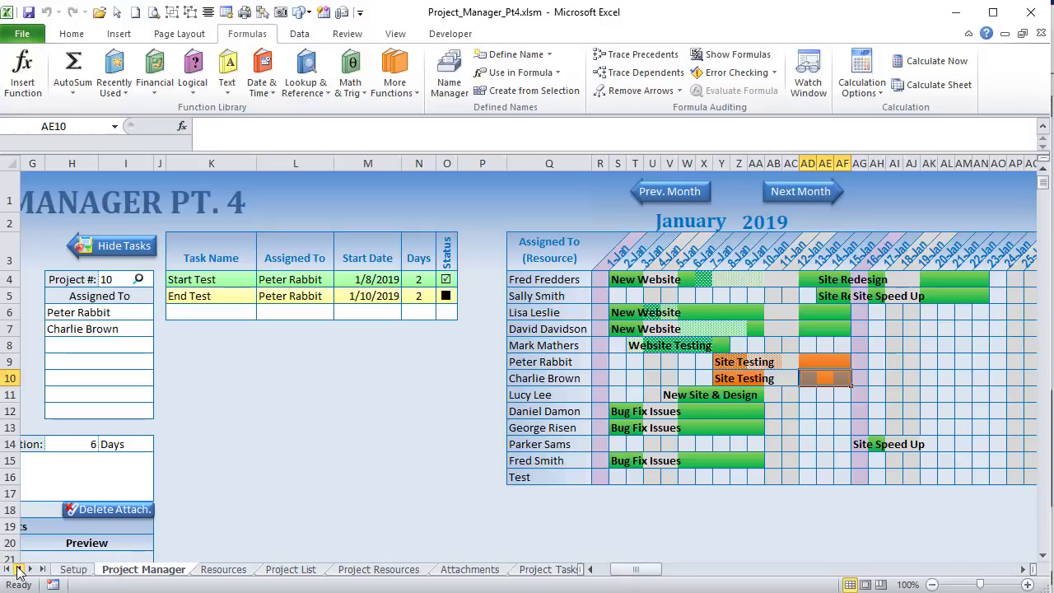
click(69, 569)
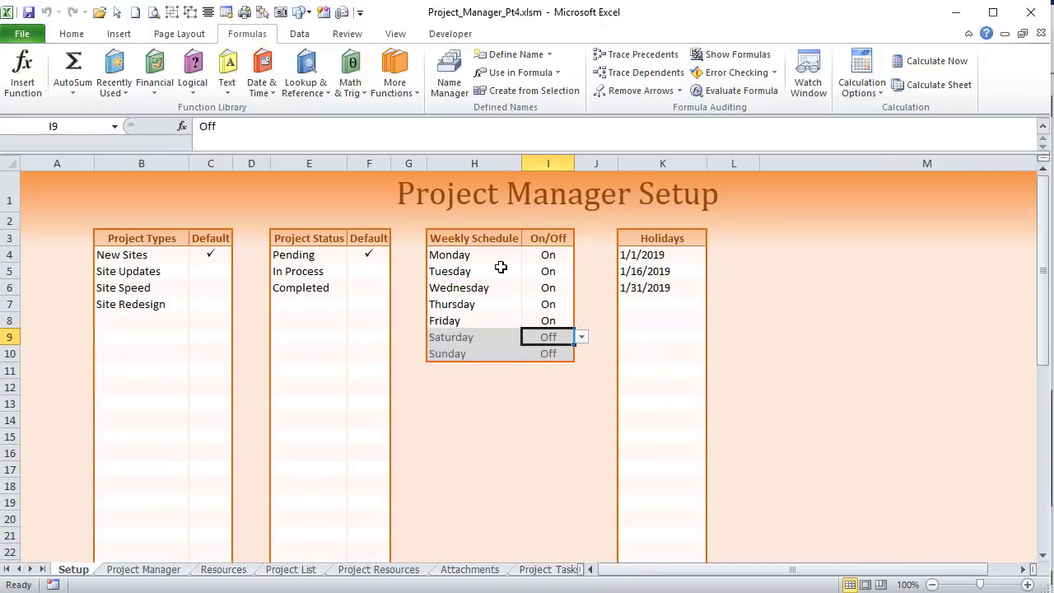
drag(493, 255, 554, 354)
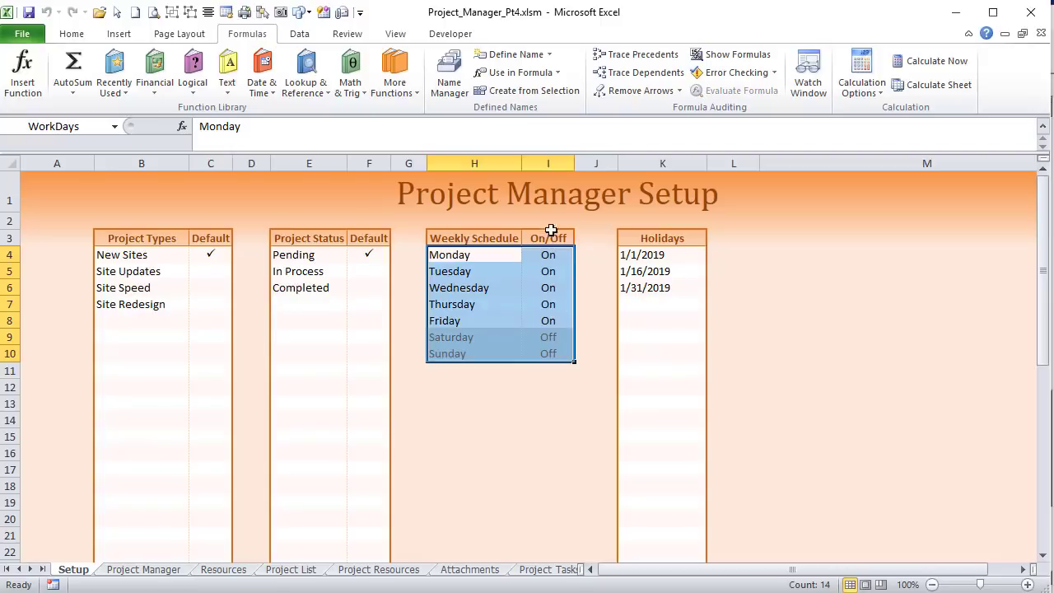
drag(469, 256, 541, 359)
drag(522, 262, 563, 351)
click(555, 251)
click(582, 257)
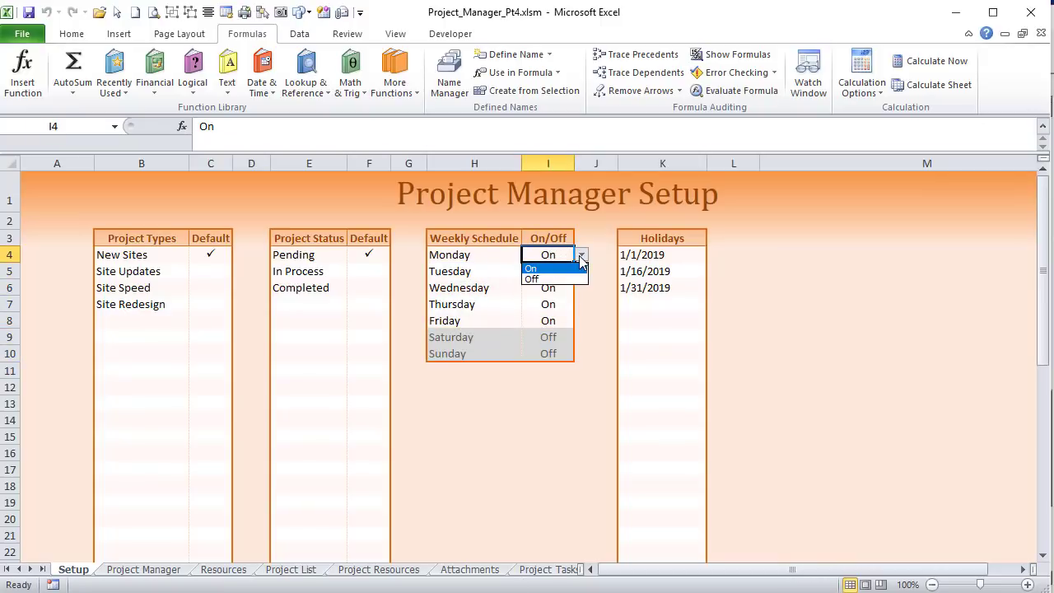
click(581, 258)
Step: View I4's Data Validation list source On,Off and cancel without changes
click(299, 34)
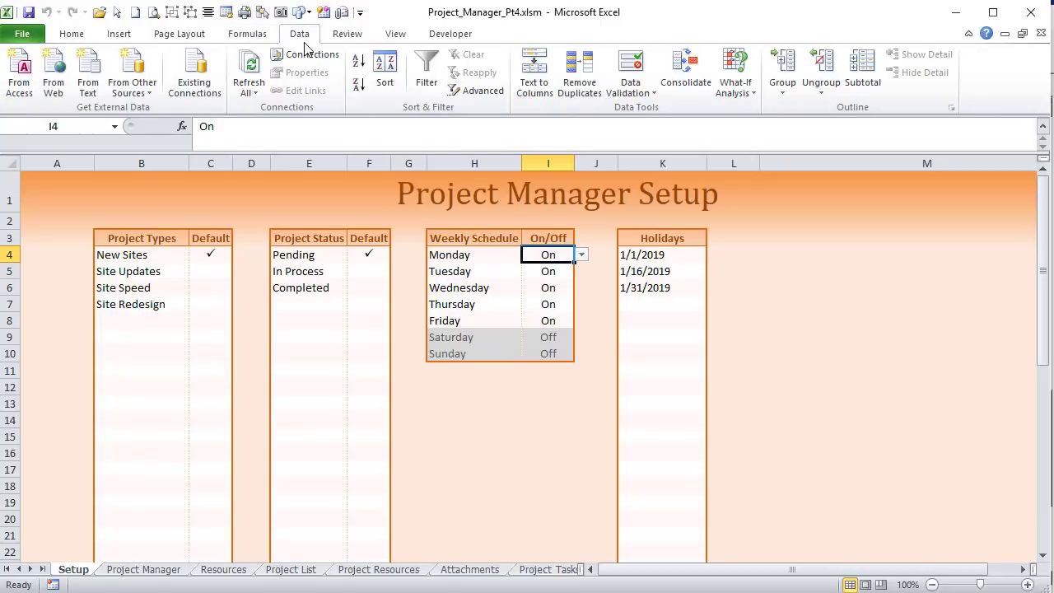
click(620, 94)
click(577, 111)
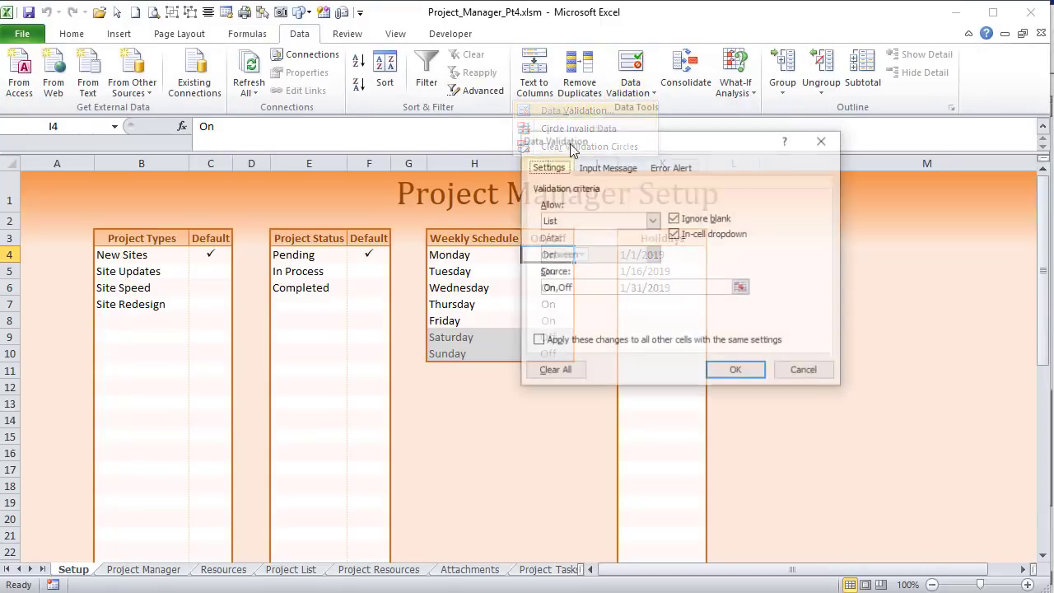
click(803, 372)
Step: Select the WorkDays range and bring up Conditional Formatting
drag(472, 255, 549, 346)
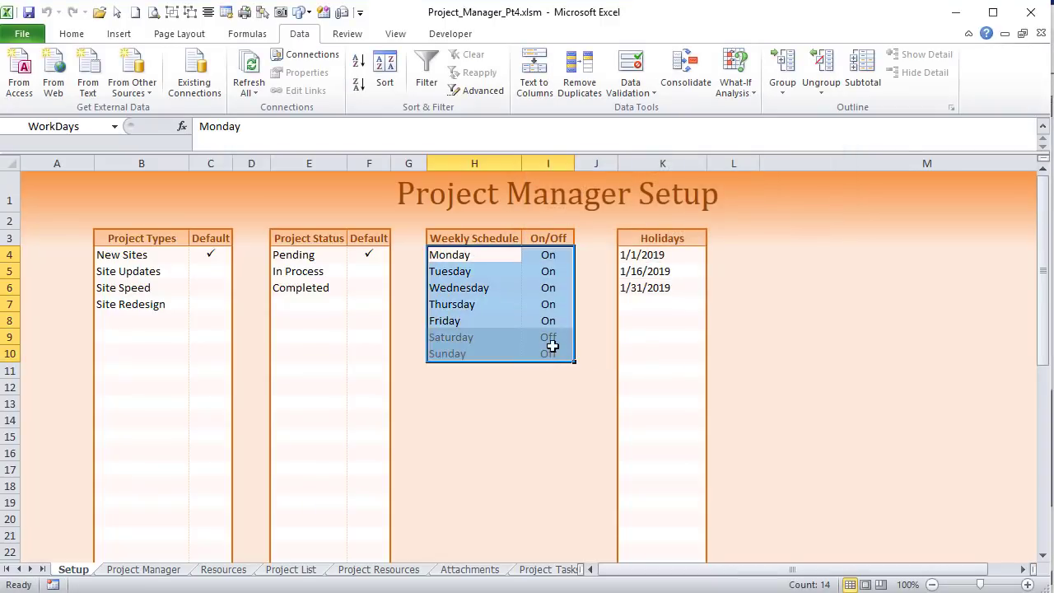
click(71, 33)
click(640, 92)
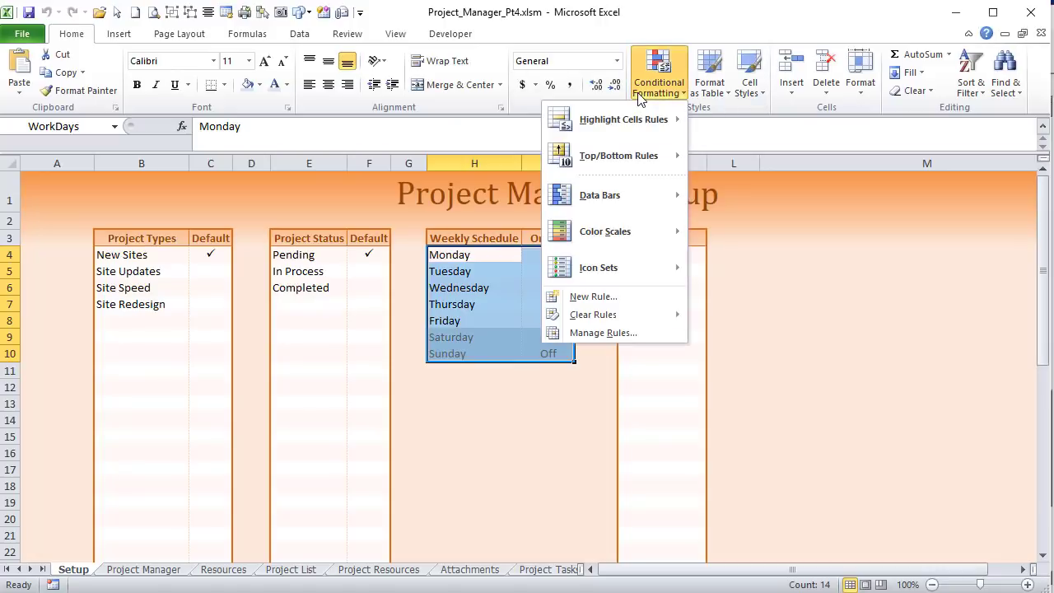
Step: In the Rules Manager, select the rule greying out Off days, moving the dialog aside
click(604, 332)
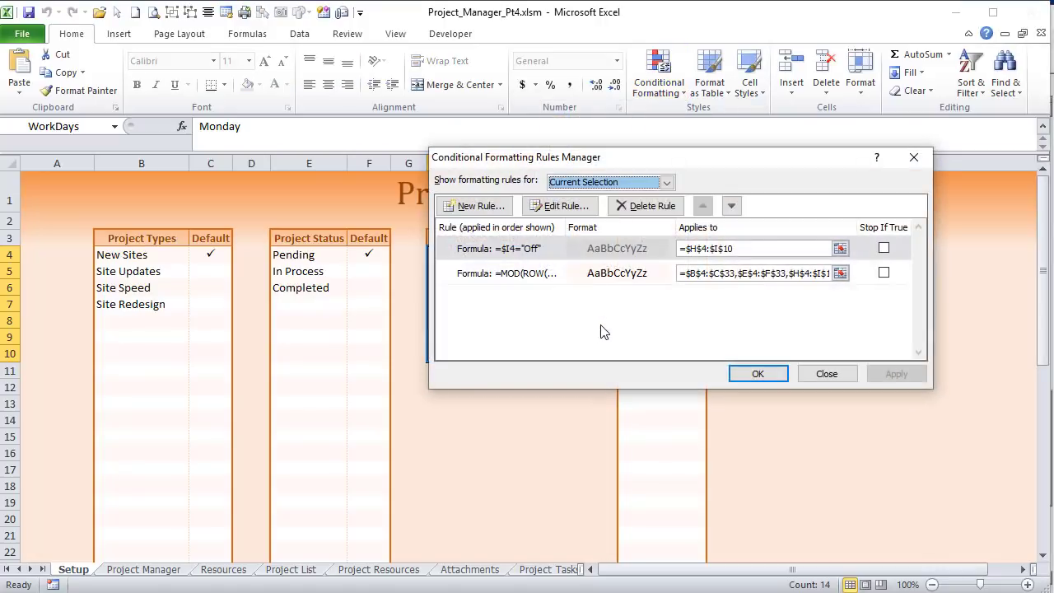
click(517, 275)
click(551, 249)
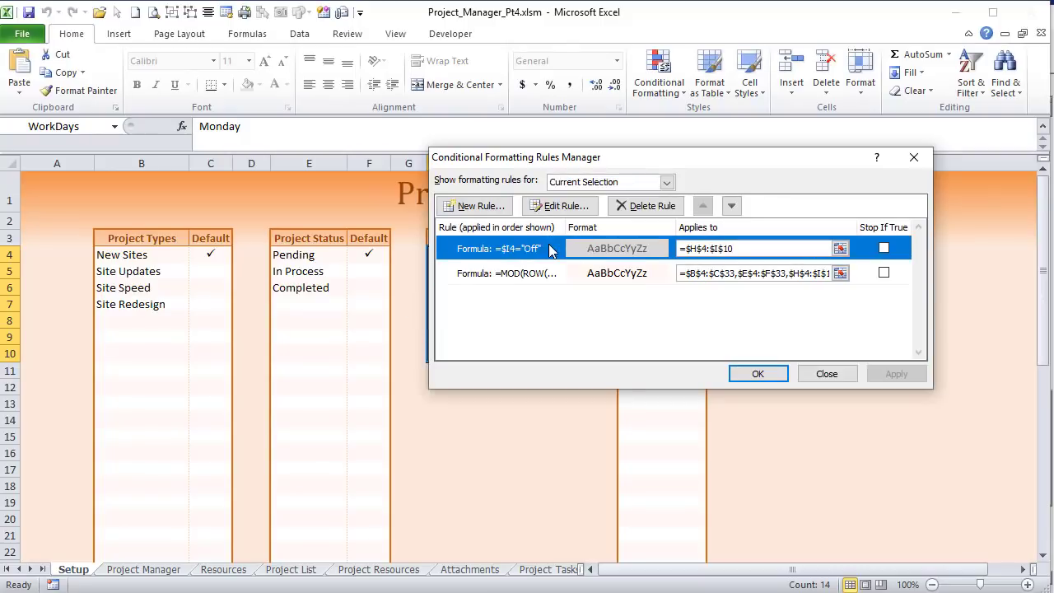
drag(614, 160, 758, 162)
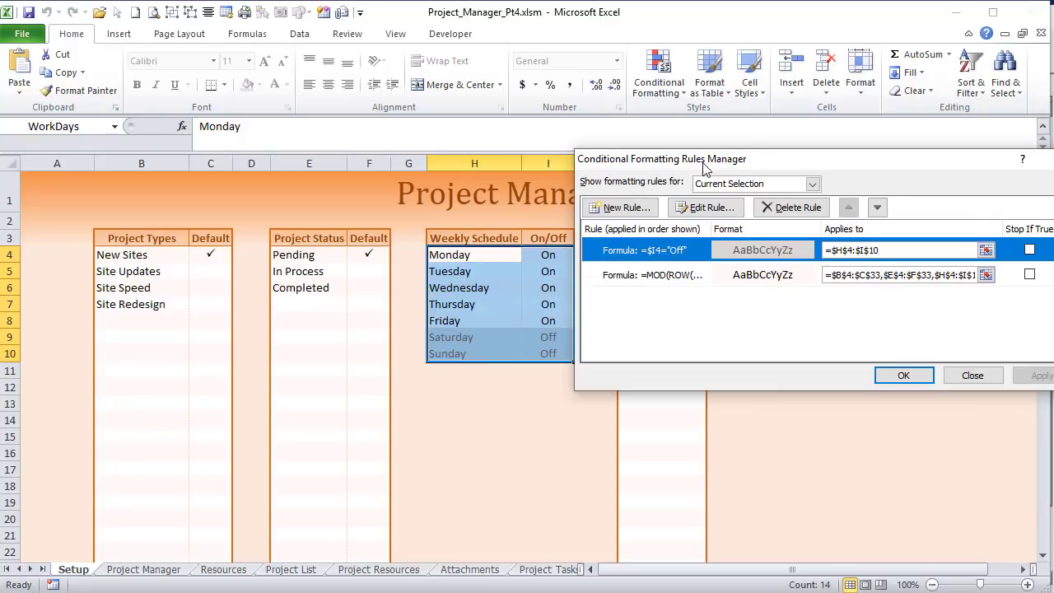
drag(734, 167, 767, 167)
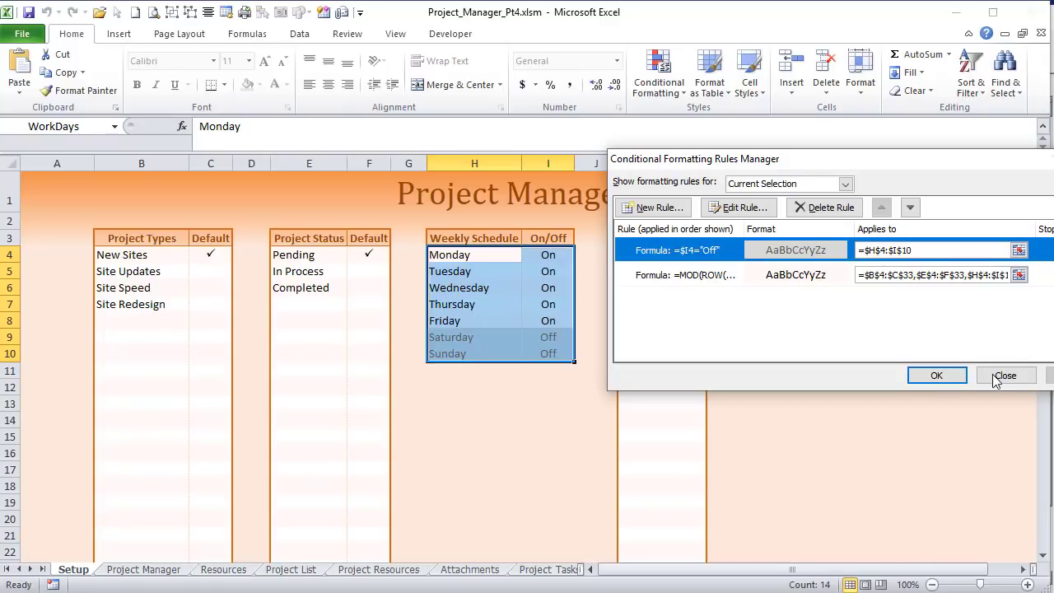
Step: Review the =$I4="Off" rule's font colour, then cancel and close all dialogs
click(737, 207)
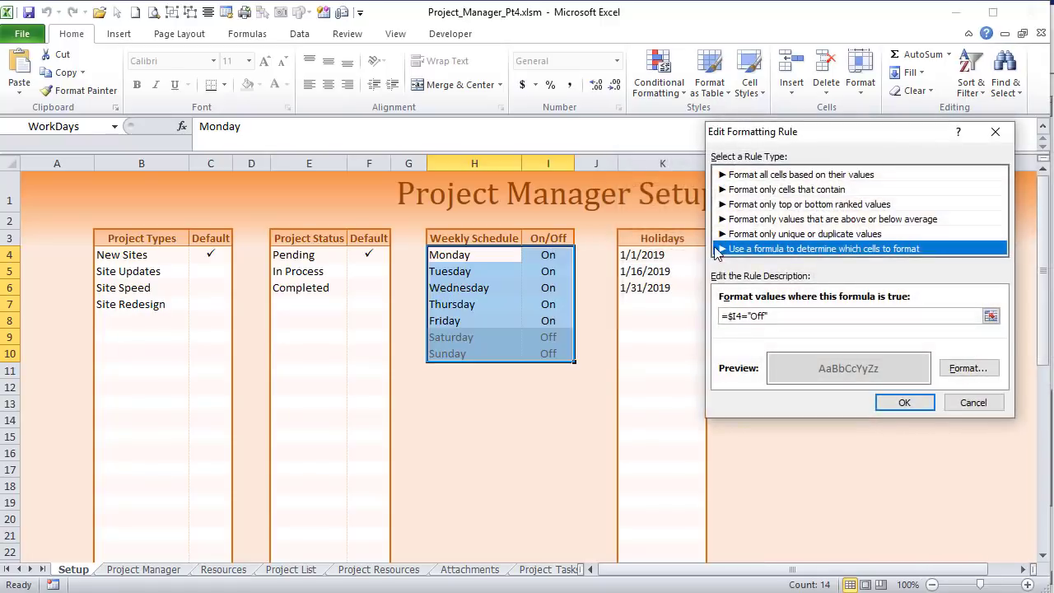
click(939, 370)
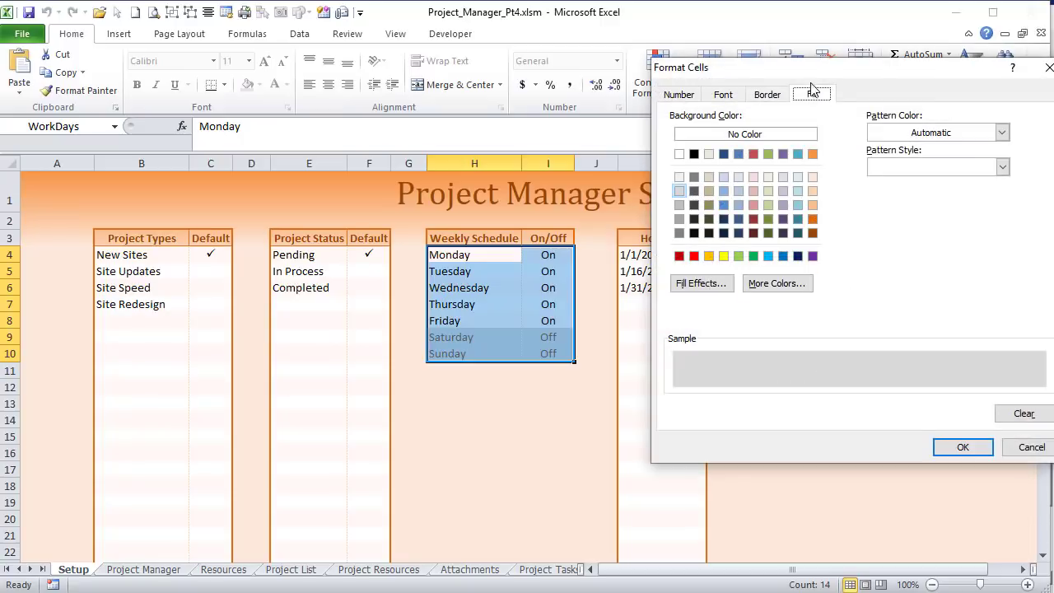
click(724, 94)
click(959, 232)
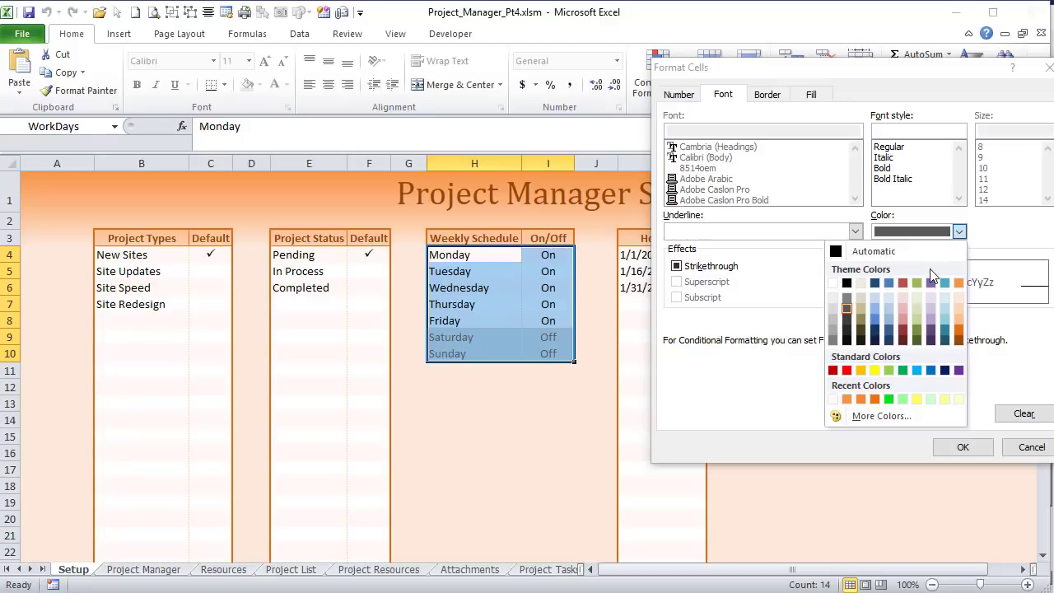
click(1029, 447)
click(1032, 448)
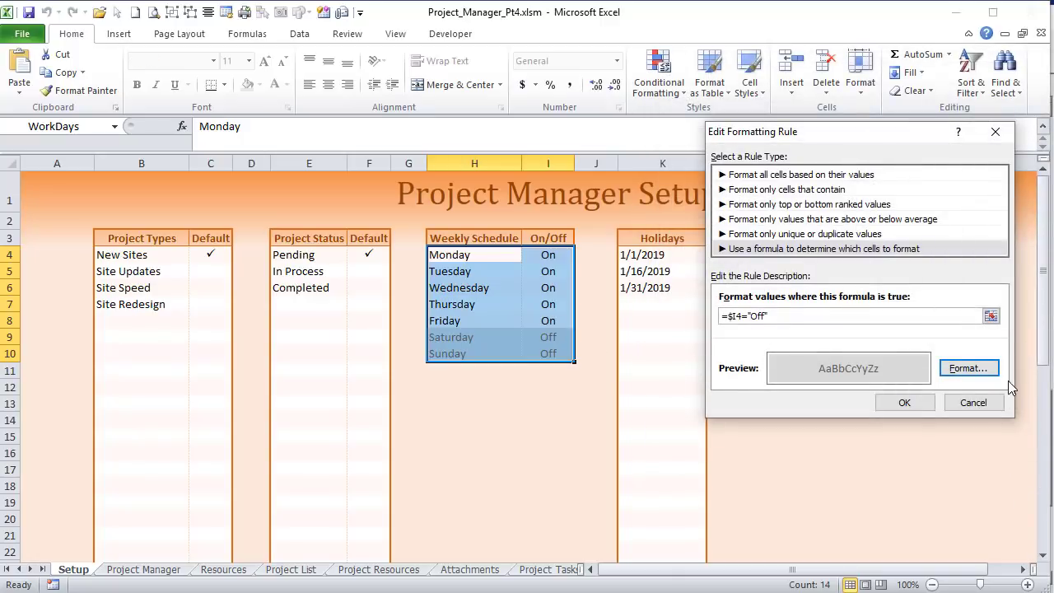
click(991, 403)
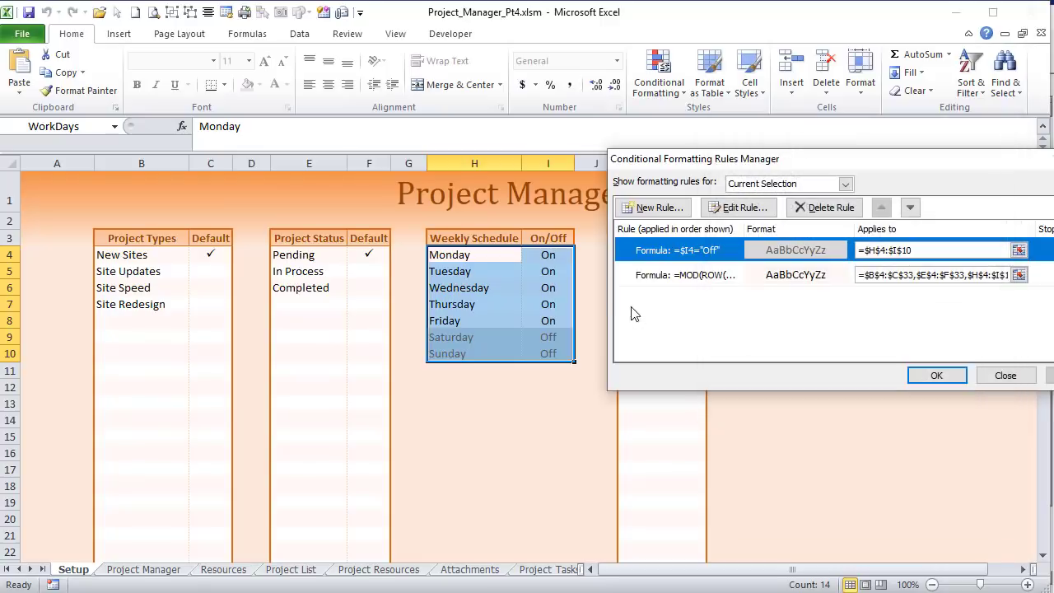
click(1006, 376)
Step: Set Friday's work day in I8 to Off, then back to On
click(554, 321)
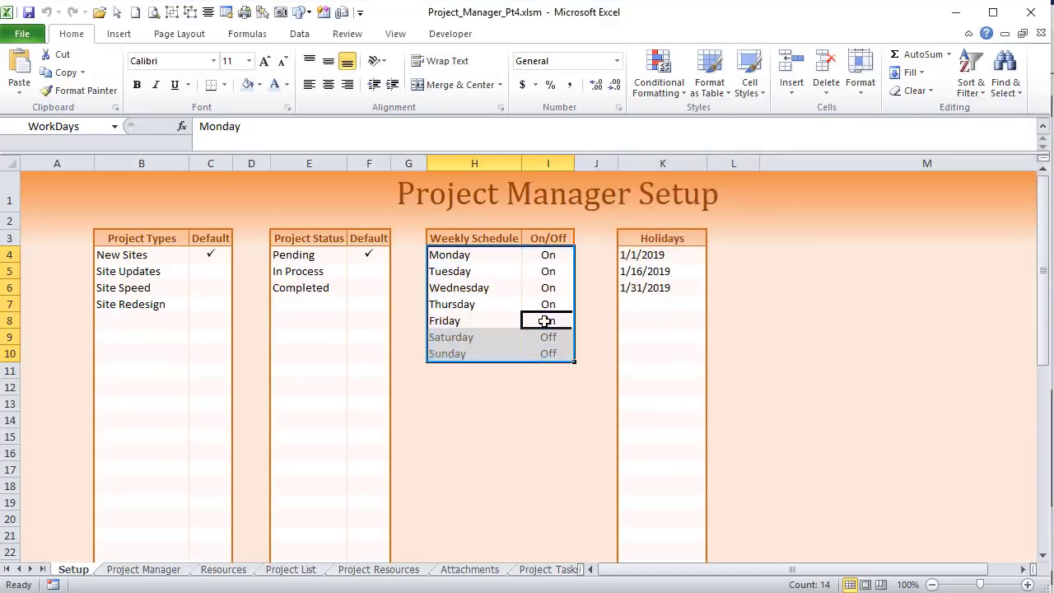
click(582, 332)
click(568, 320)
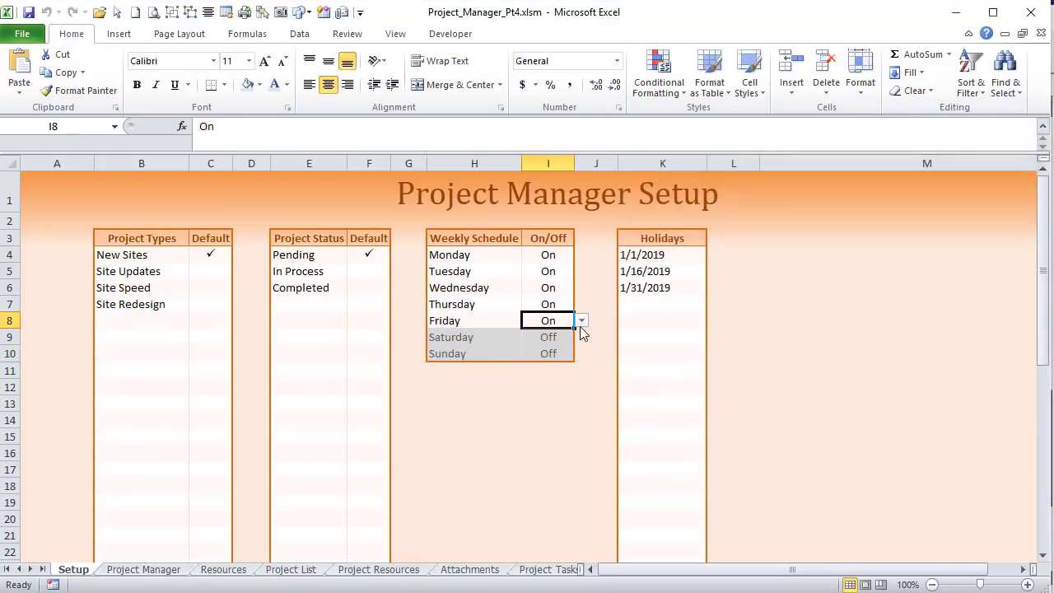
click(581, 322)
click(566, 346)
click(582, 321)
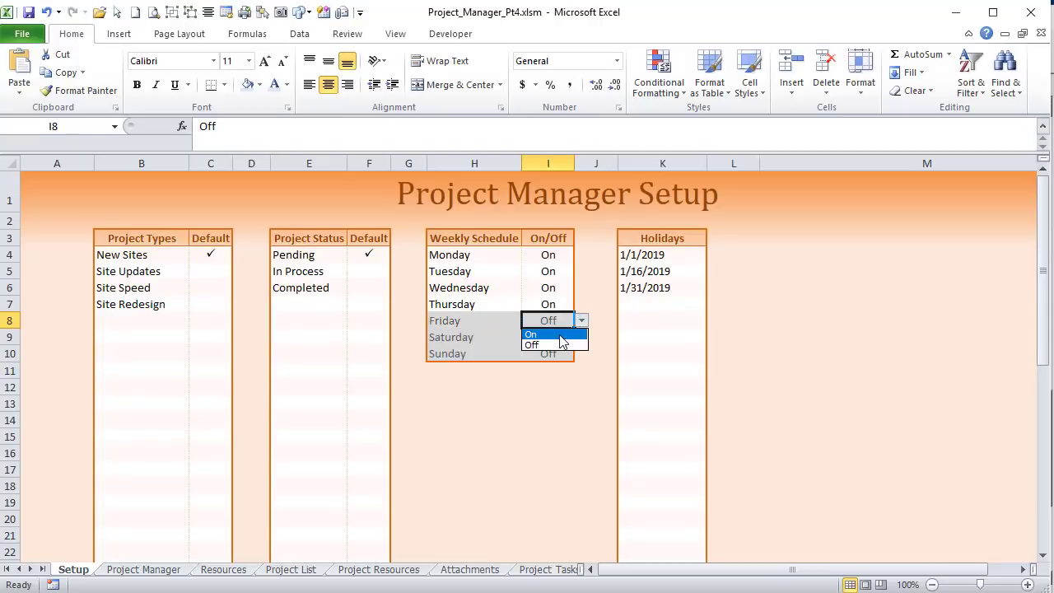
click(560, 335)
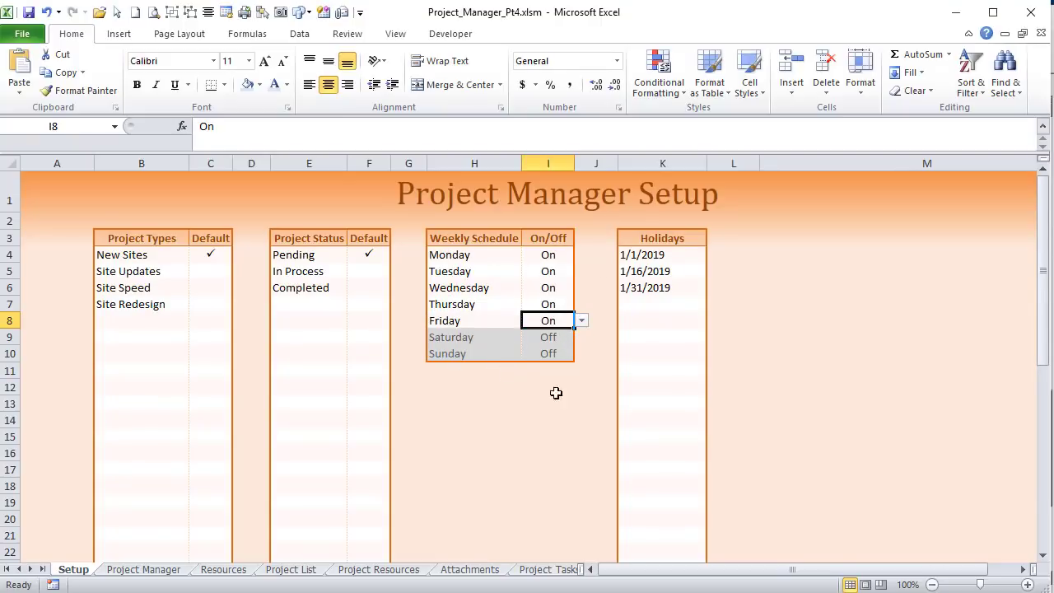
Step: Select the WorkDays range H4:I10, then switch to the Project List sheet
drag(468, 261, 549, 353)
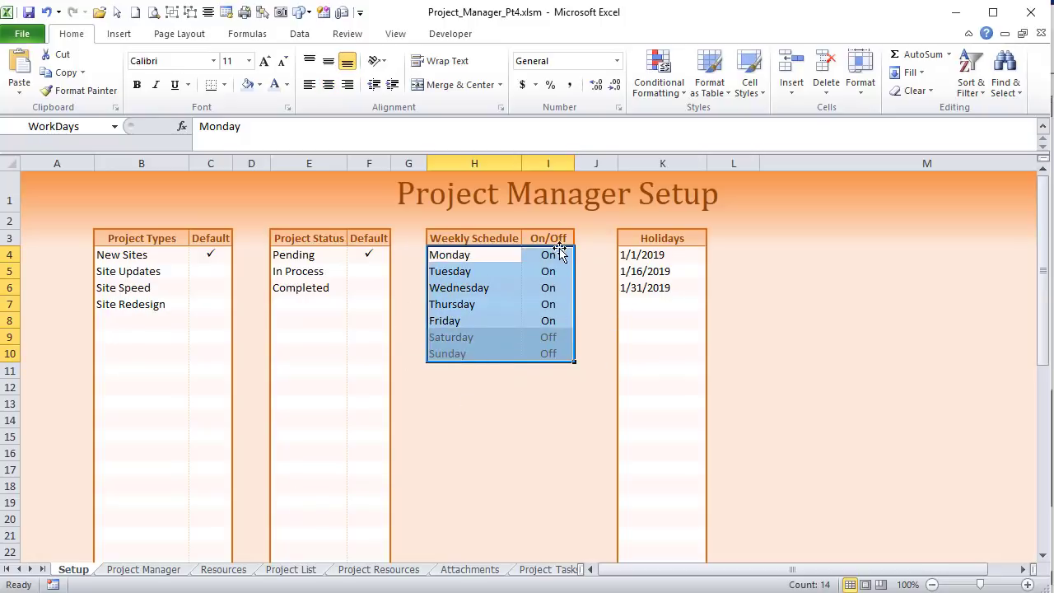
drag(467, 257, 533, 350)
click(291, 571)
click(298, 470)
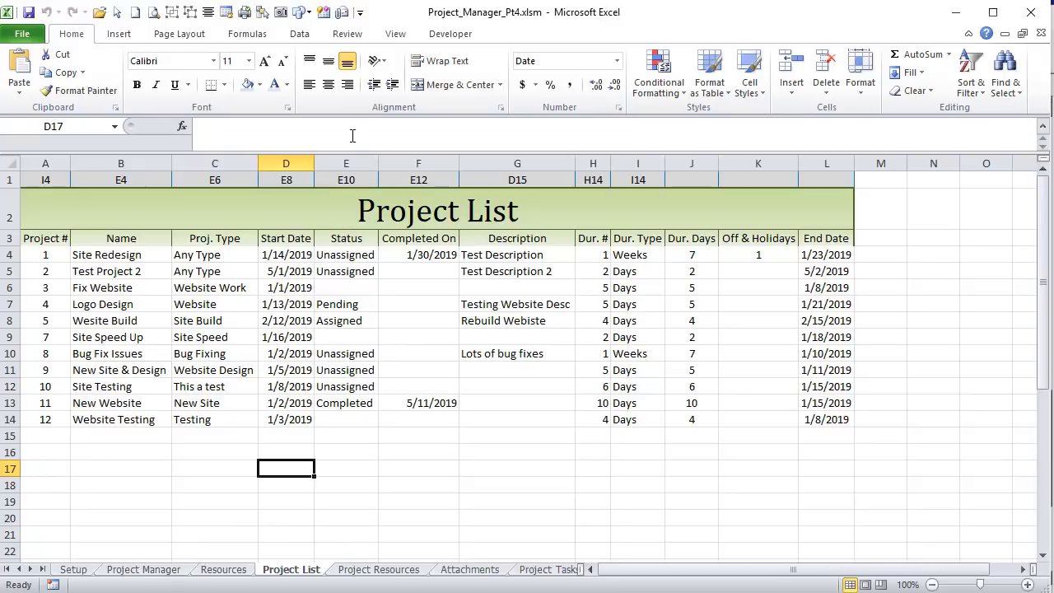
drag(359, 151, 365, 136)
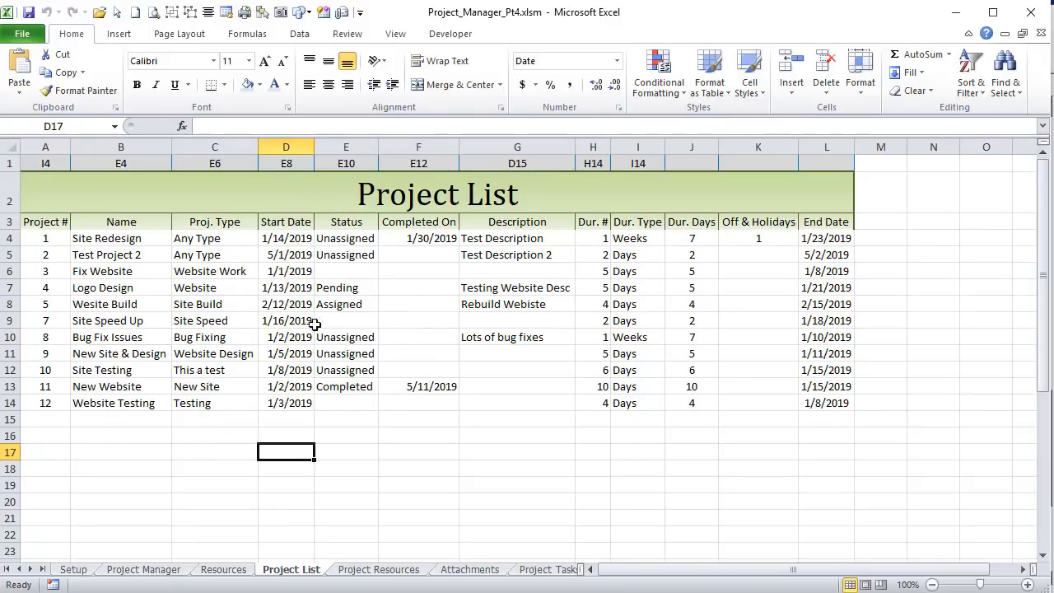
click(303, 248)
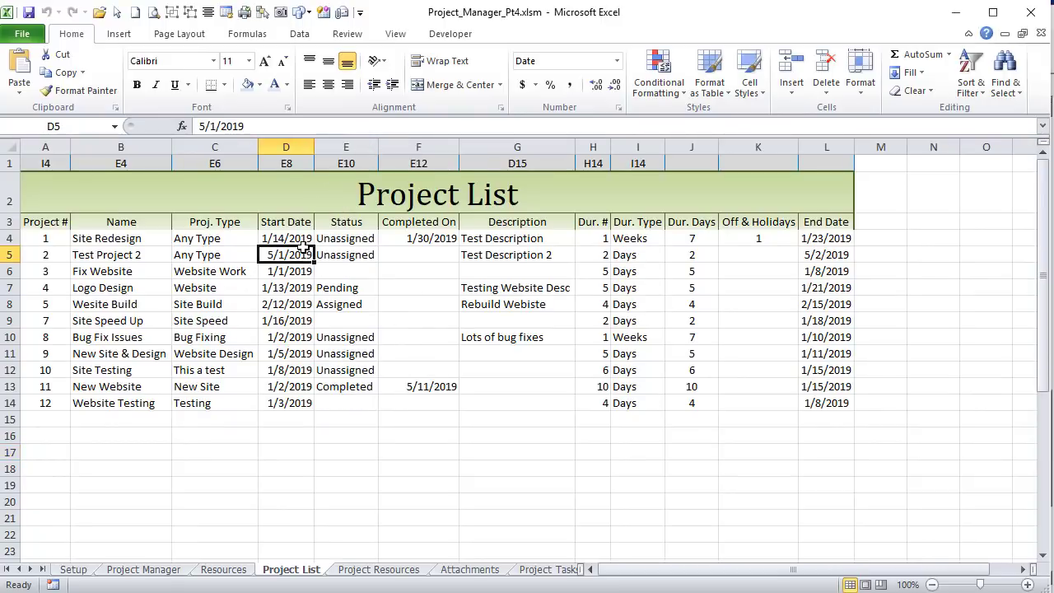
click(584, 261)
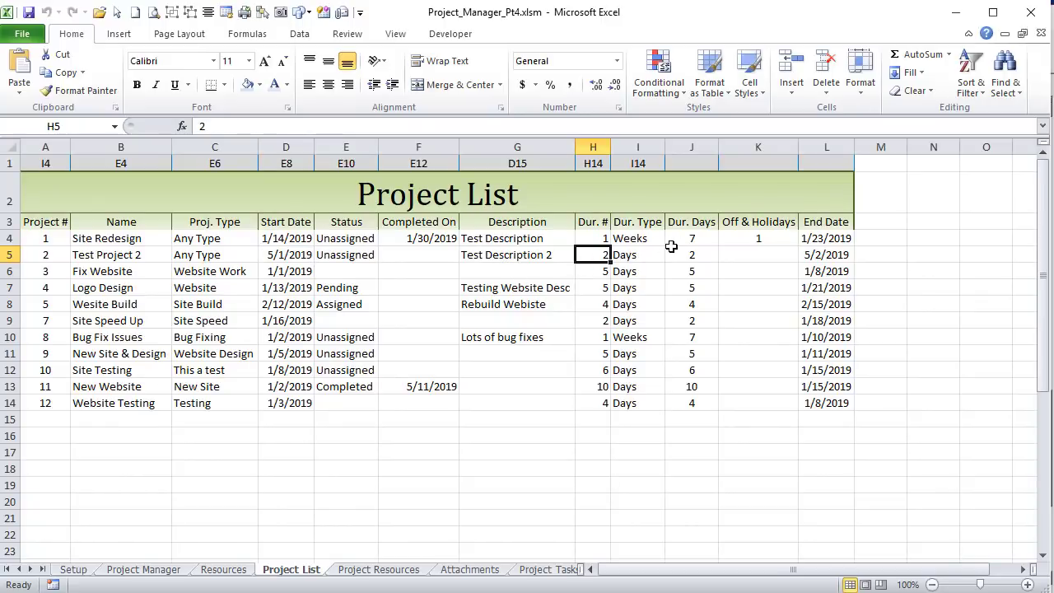
click(687, 251)
click(688, 238)
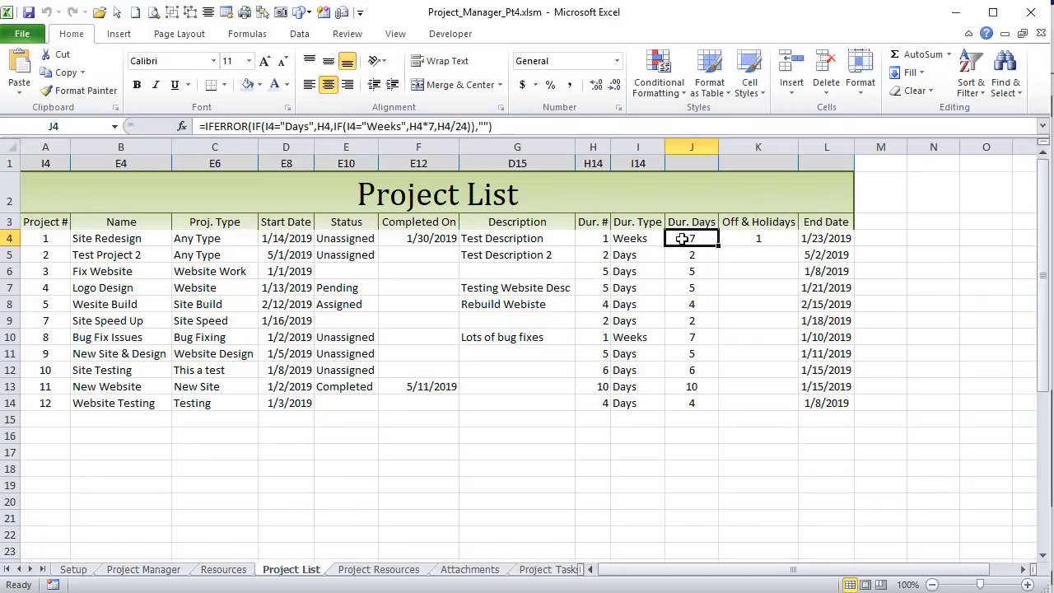
click(672, 406)
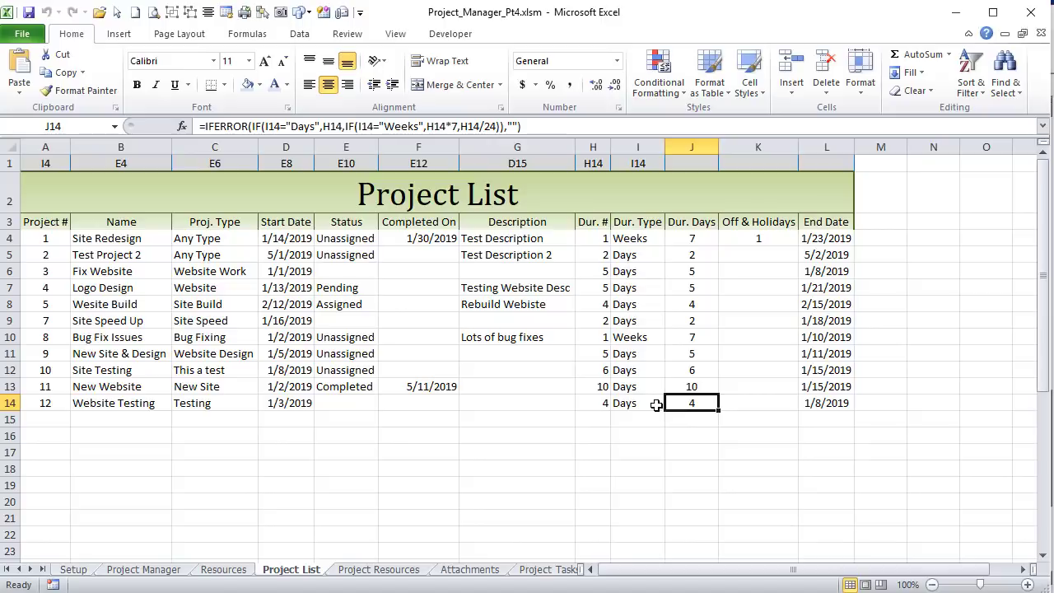
click(293, 405)
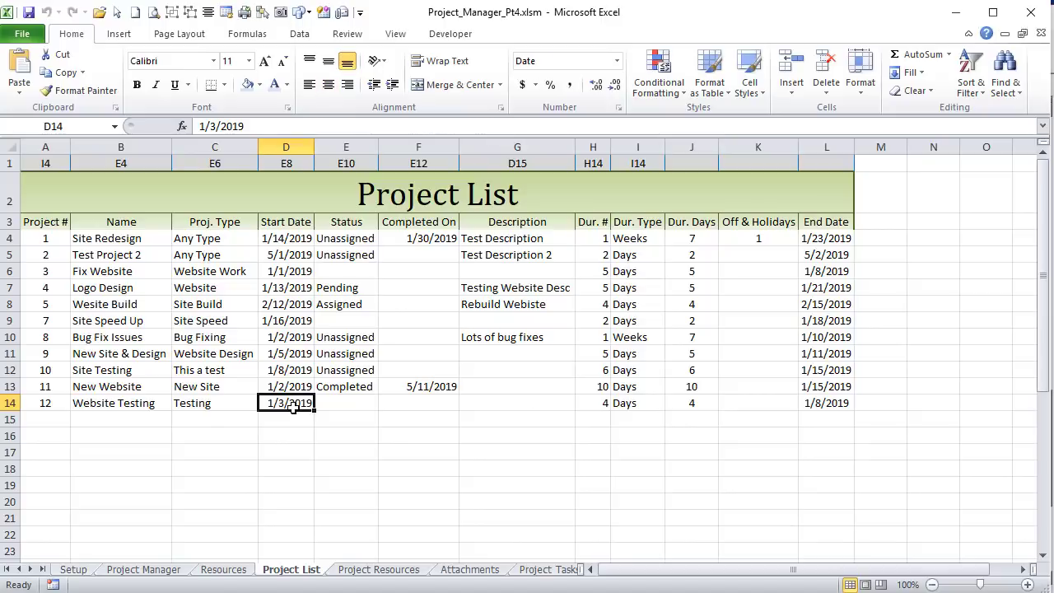
click(604, 406)
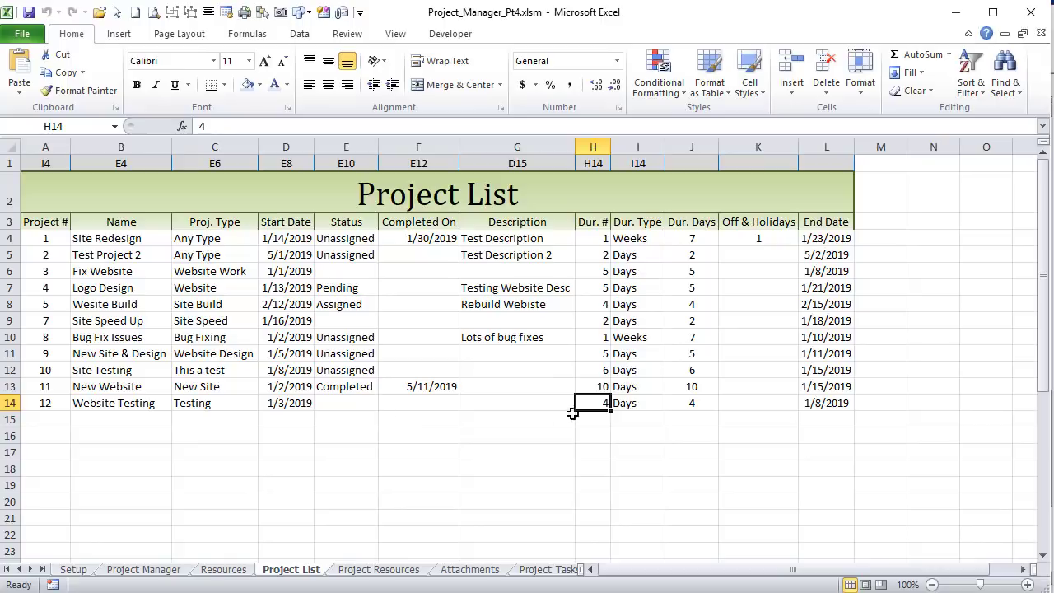
click(846, 404)
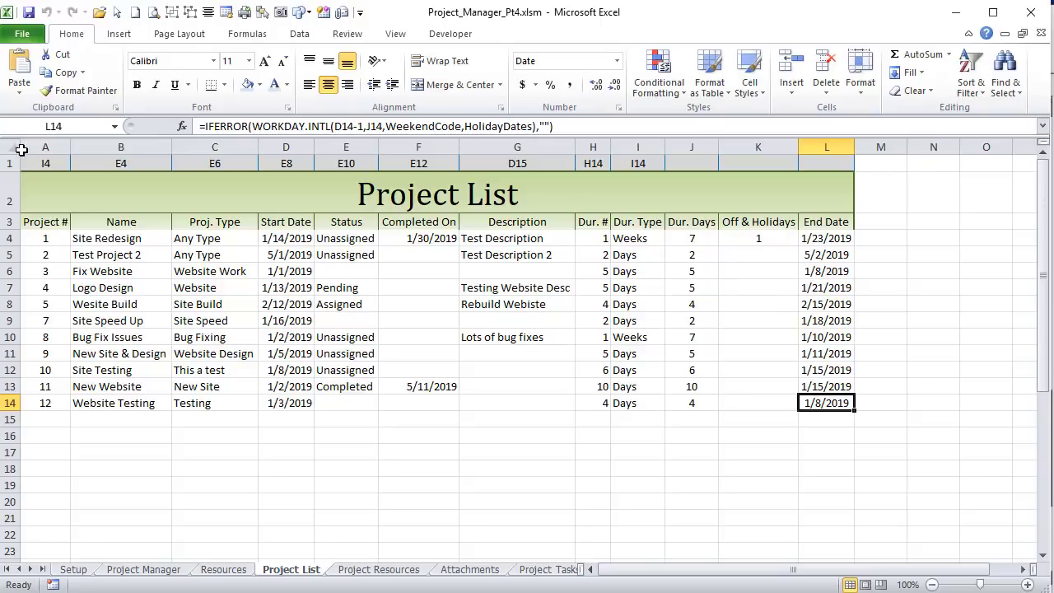
click(359, 126)
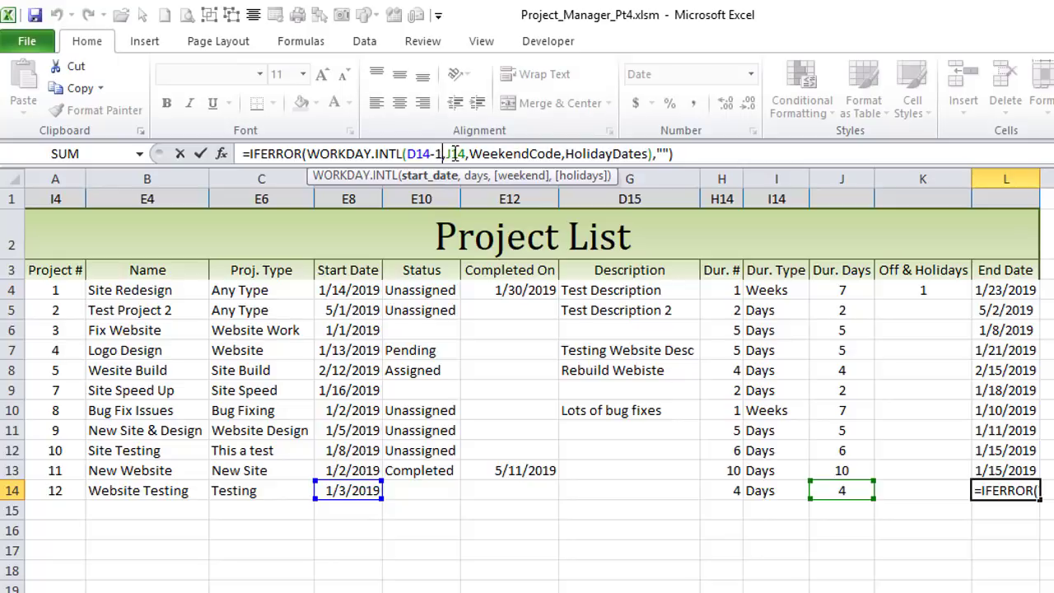
click(469, 155)
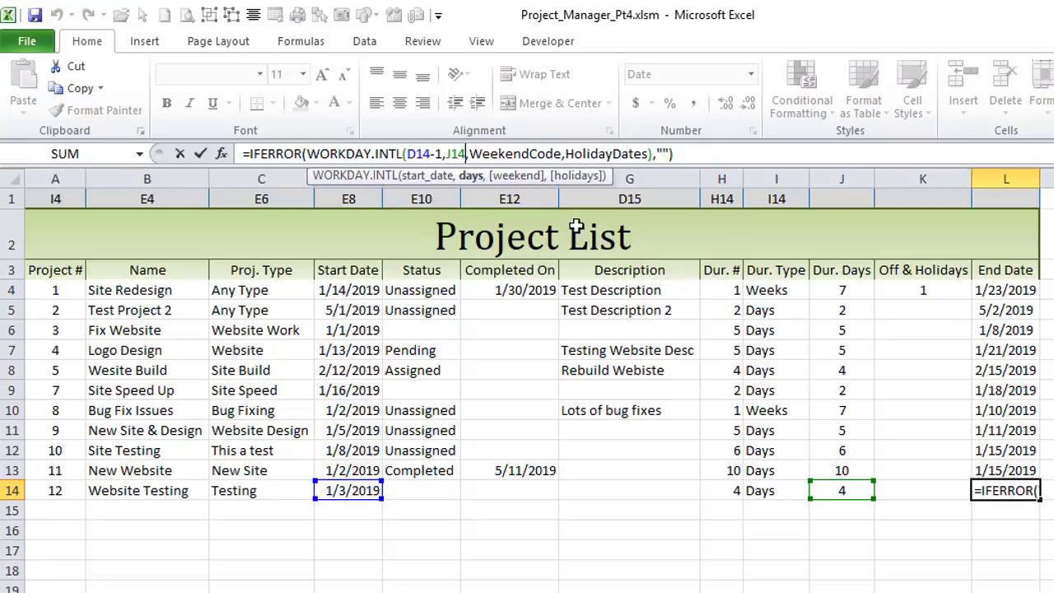
click(560, 154)
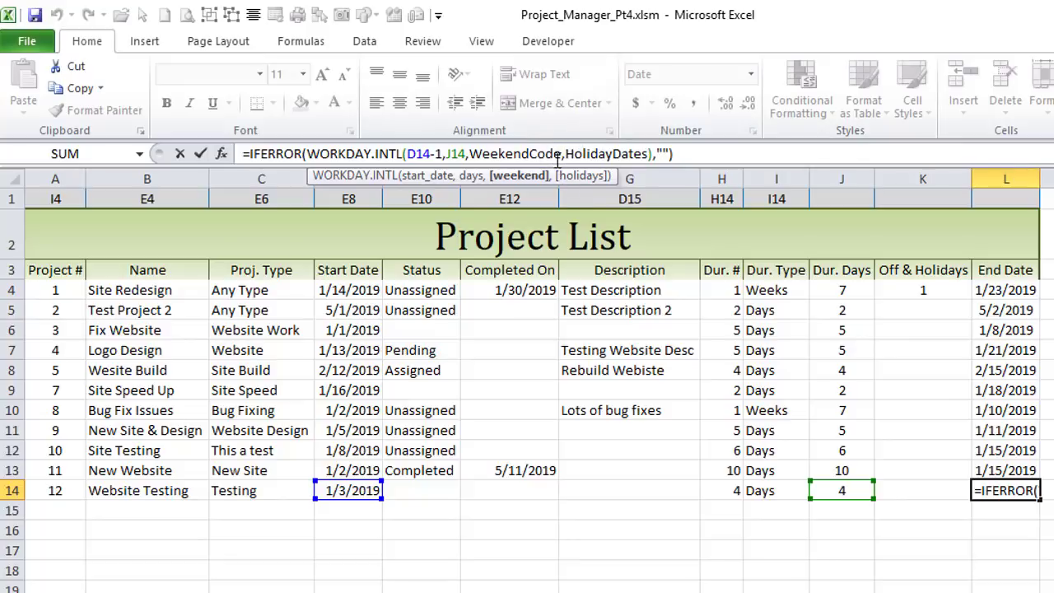
click(611, 154)
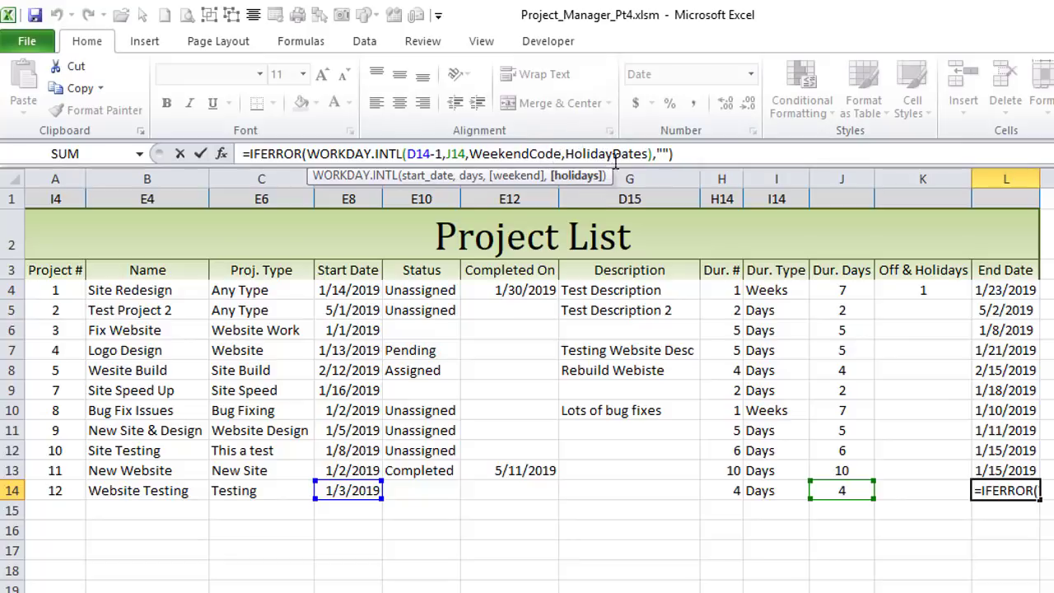
drag(649, 154, 568, 157)
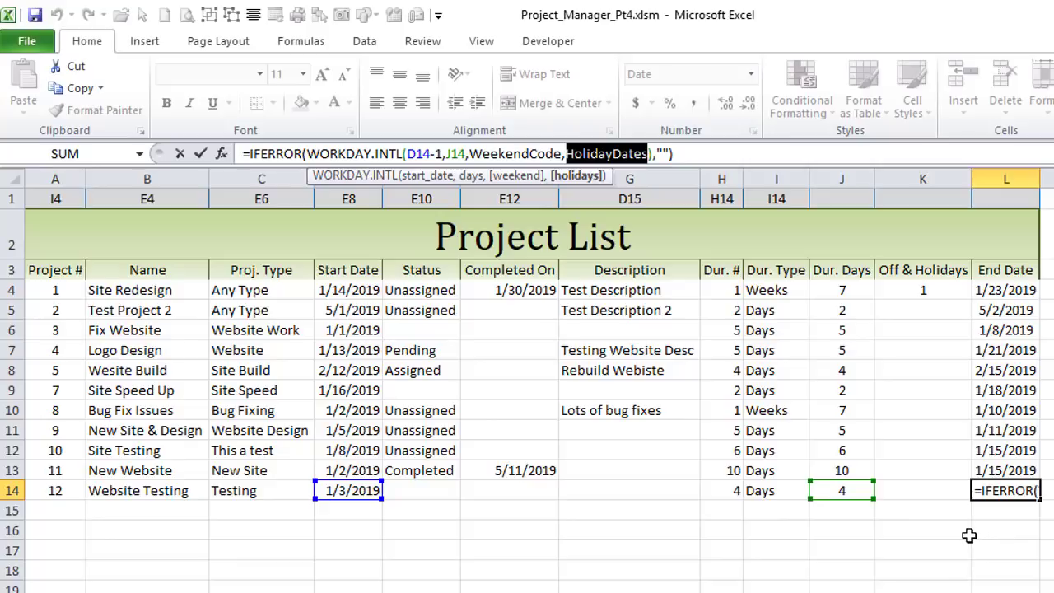
Step: Confirm L14's End Date formula (1/8/2019) and select the Setup holiday dates K4:K7
key(Return)
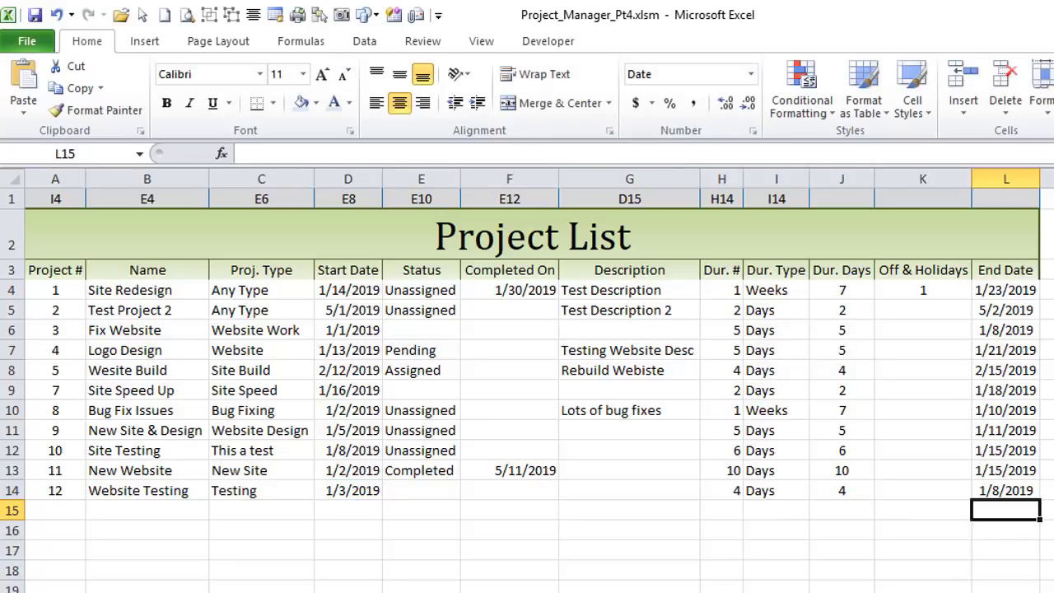
key(ctrl+Page_Up)
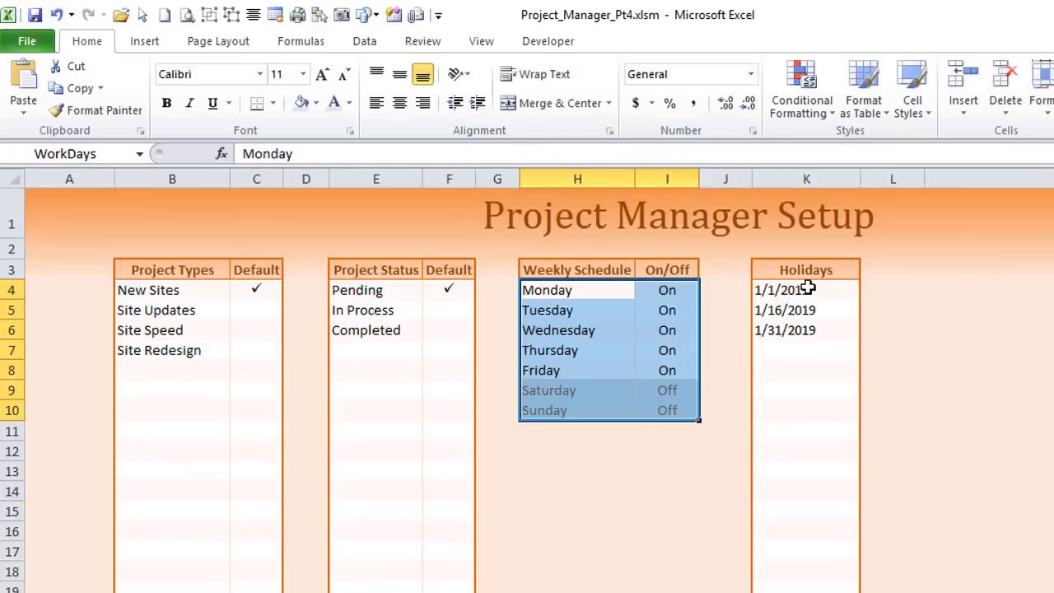
drag(806, 288, 802, 357)
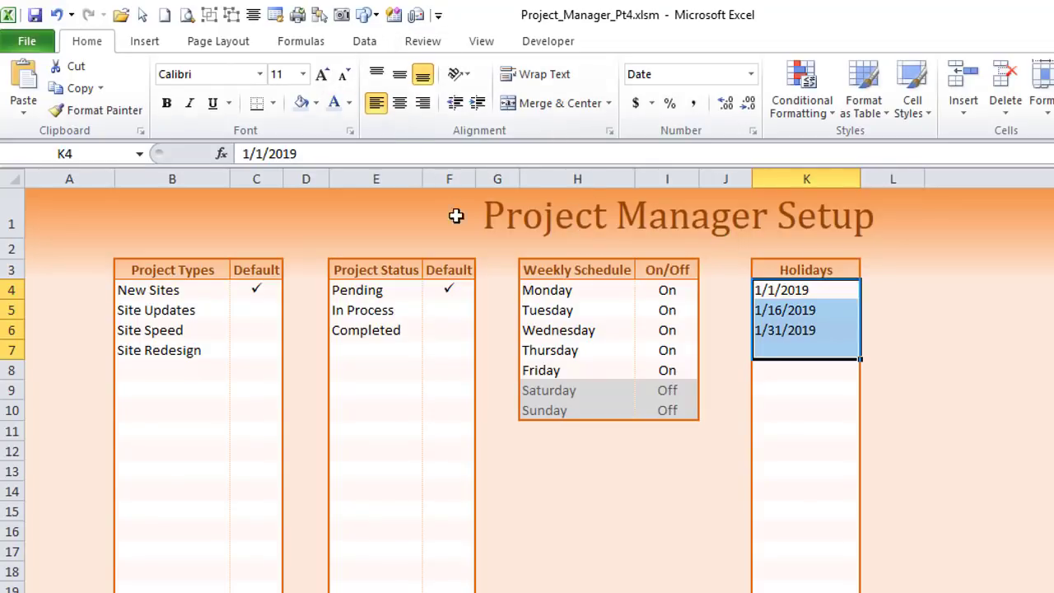
Step: Check in Name Manager that HolidayDates is a dynamic OFFSET range, then return to Project Manager
click(301, 43)
click(547, 89)
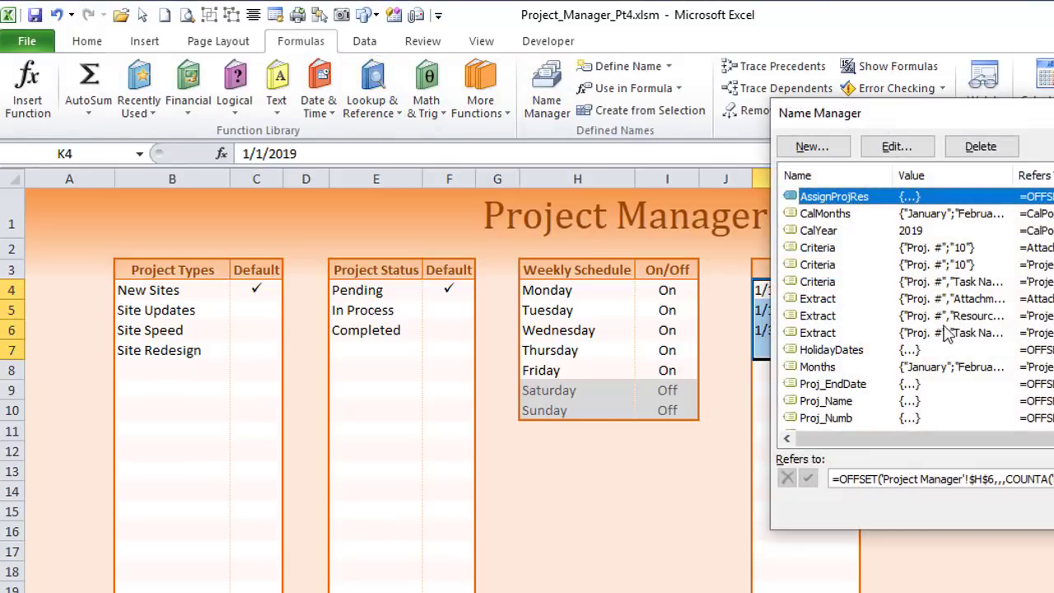
click(824, 383)
key(Up)
key(Up)
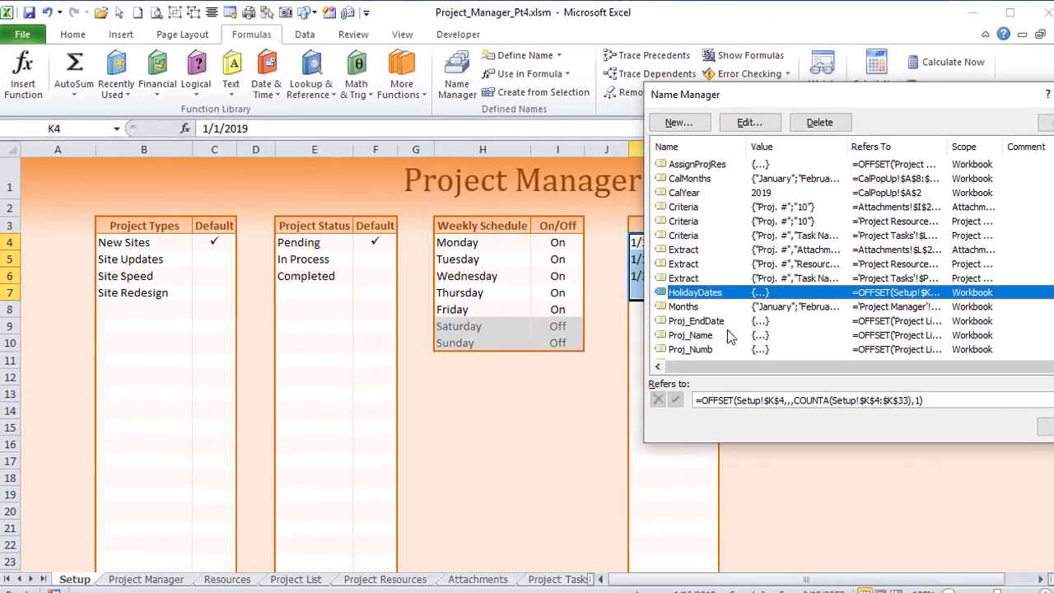
drag(850, 96, 294, 105)
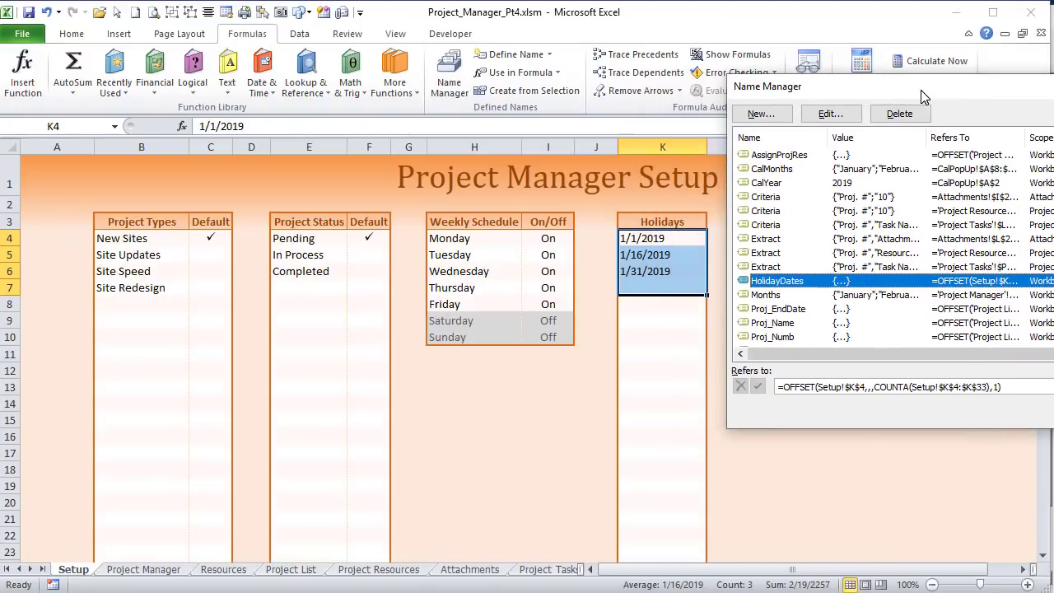
key(Tab)
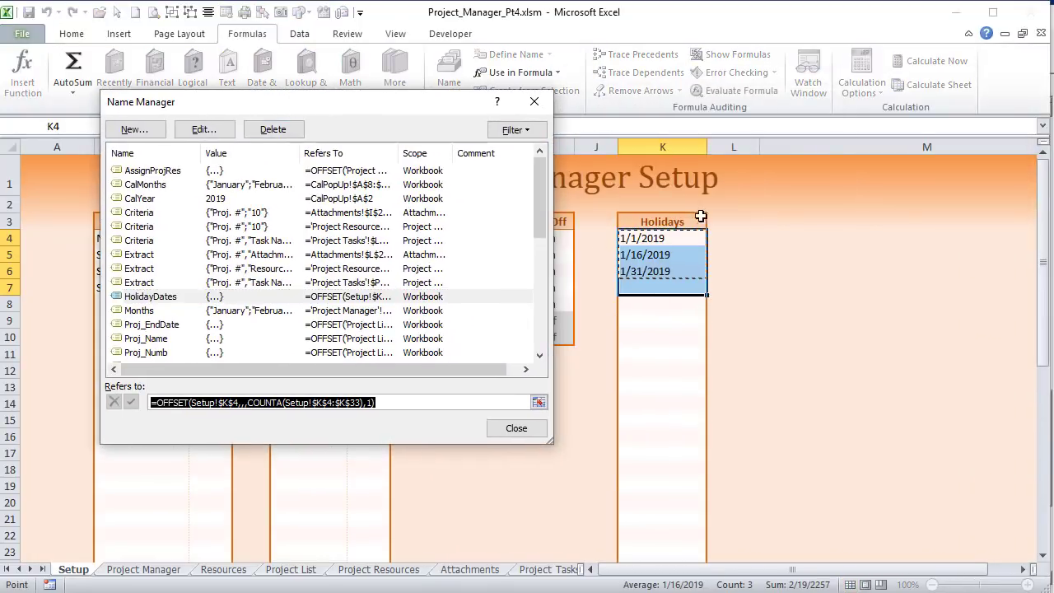
click(522, 433)
click(161, 570)
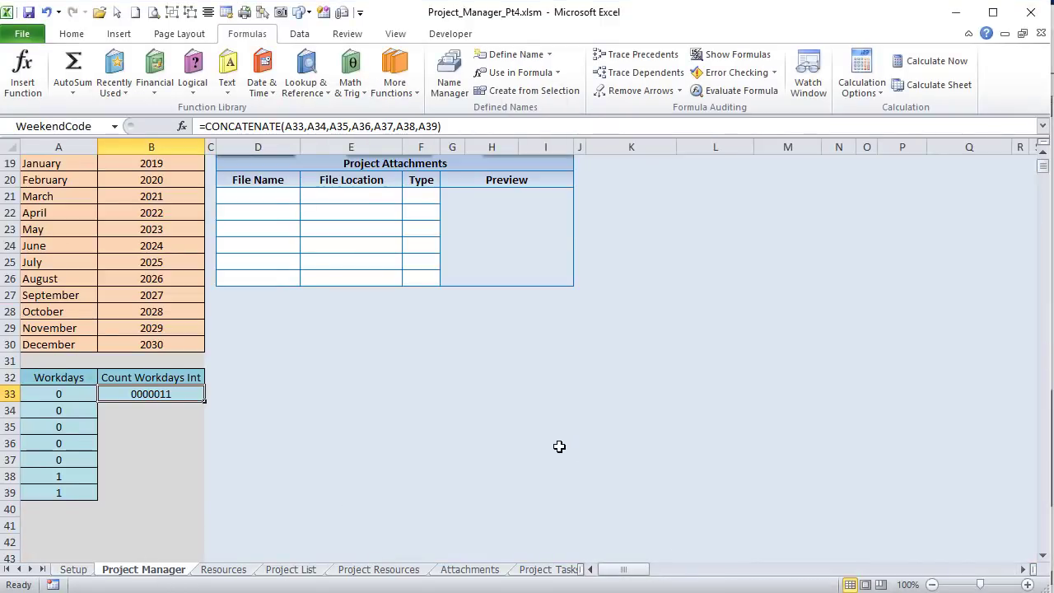
Step: Set the Site Speed Up project's Start Date to 1/15/2019 and its Duration to 5
scroll(559, 446, up, 6)
drag(623, 569, 645, 581)
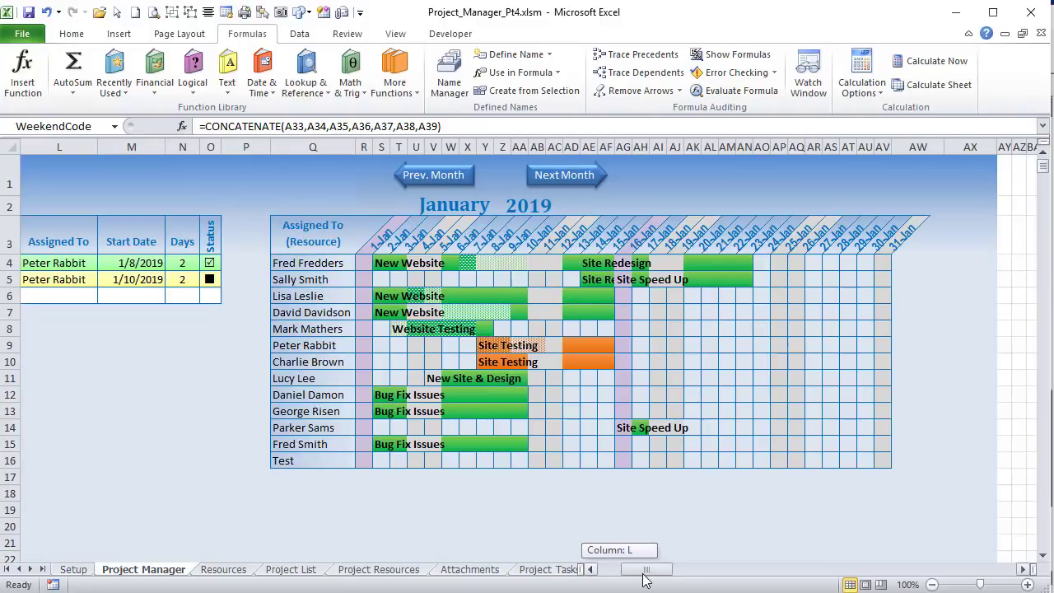
click(657, 428)
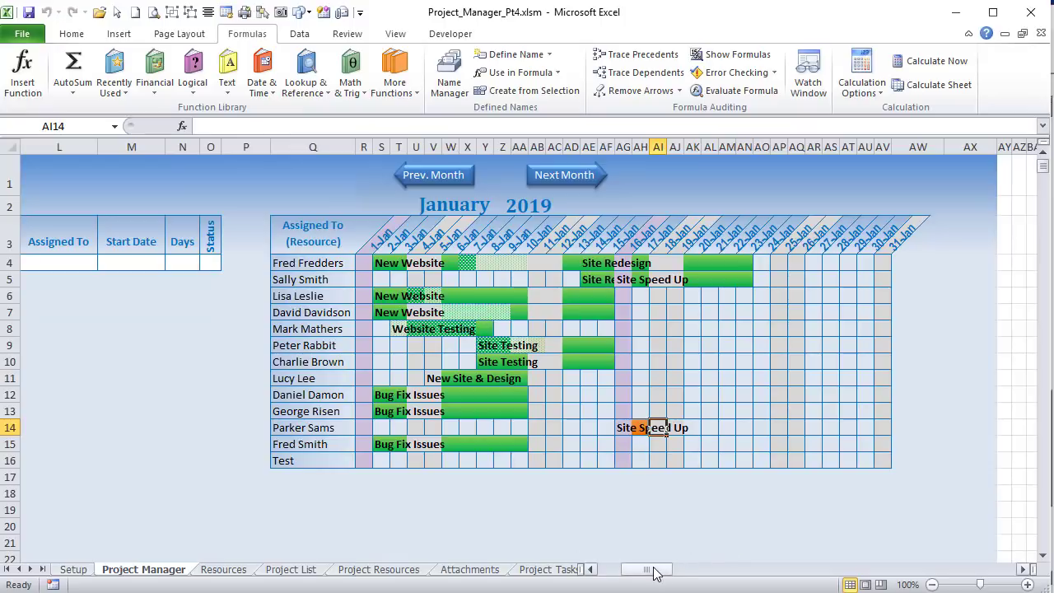
drag(651, 572, 623, 572)
click(365, 329)
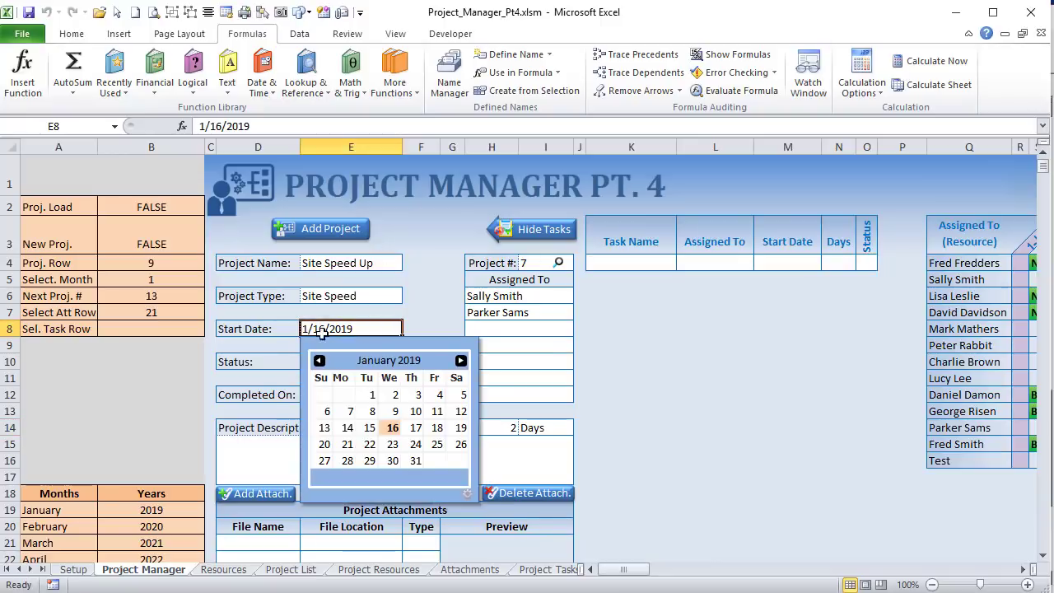
click(371, 430)
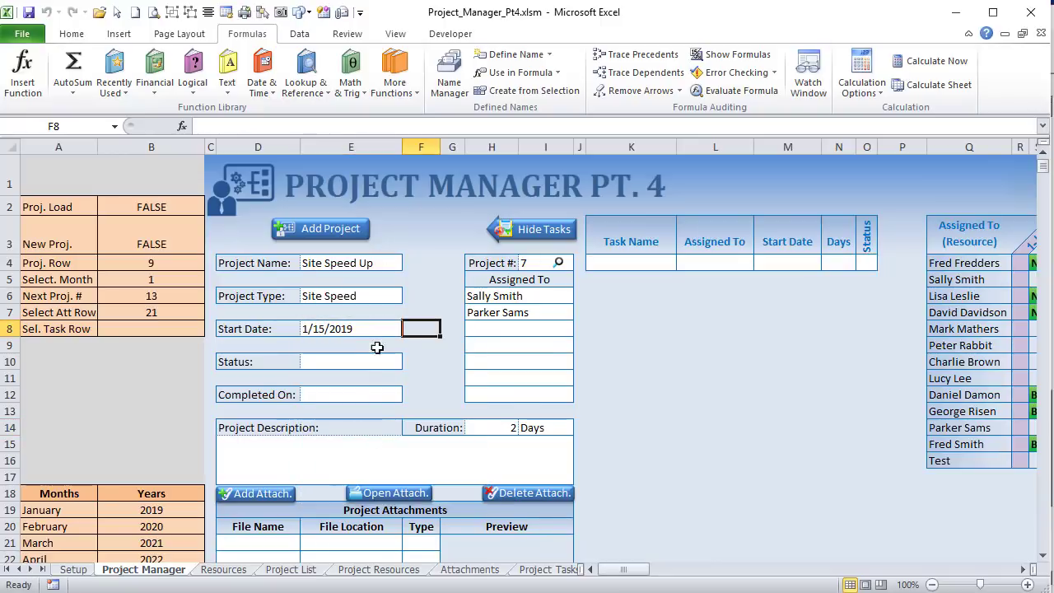
click(511, 431)
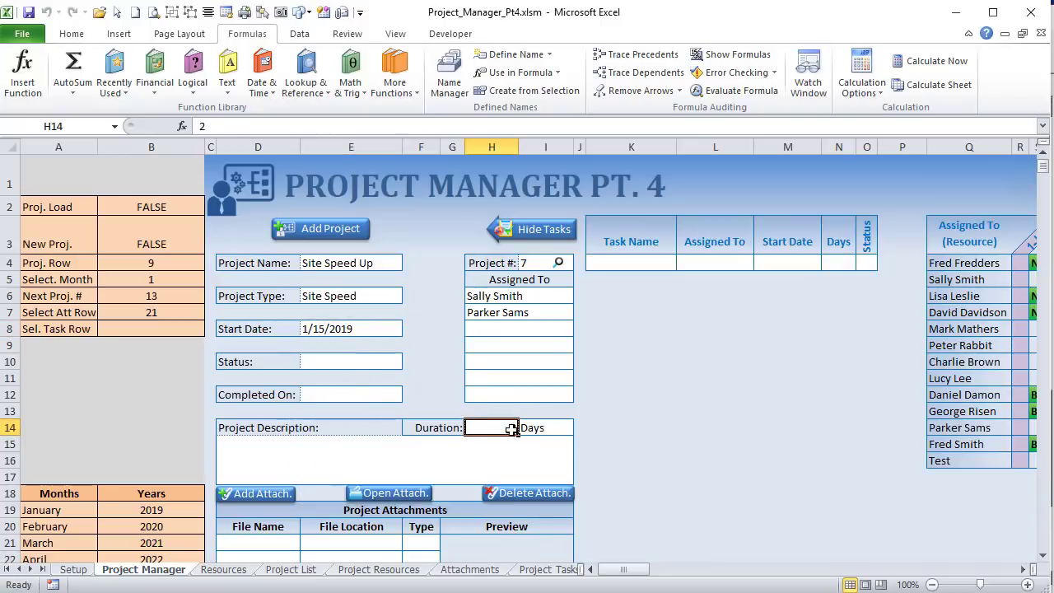
text(5)
key(Tab)
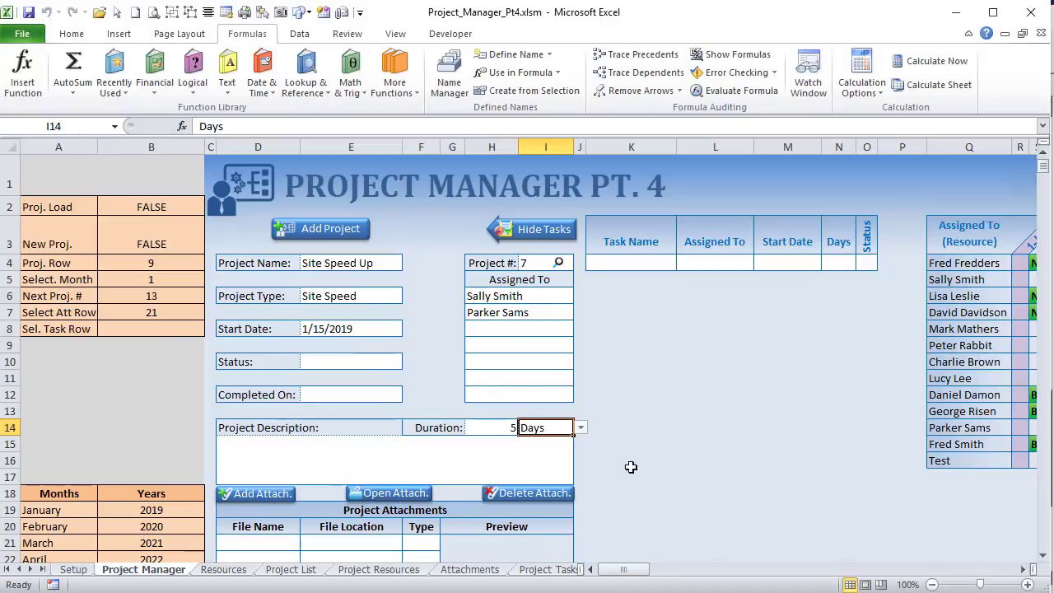
Step: Check where the Site Speed Up Gantt bar moved, then go to the Setup sheet
drag(656, 577, 659, 577)
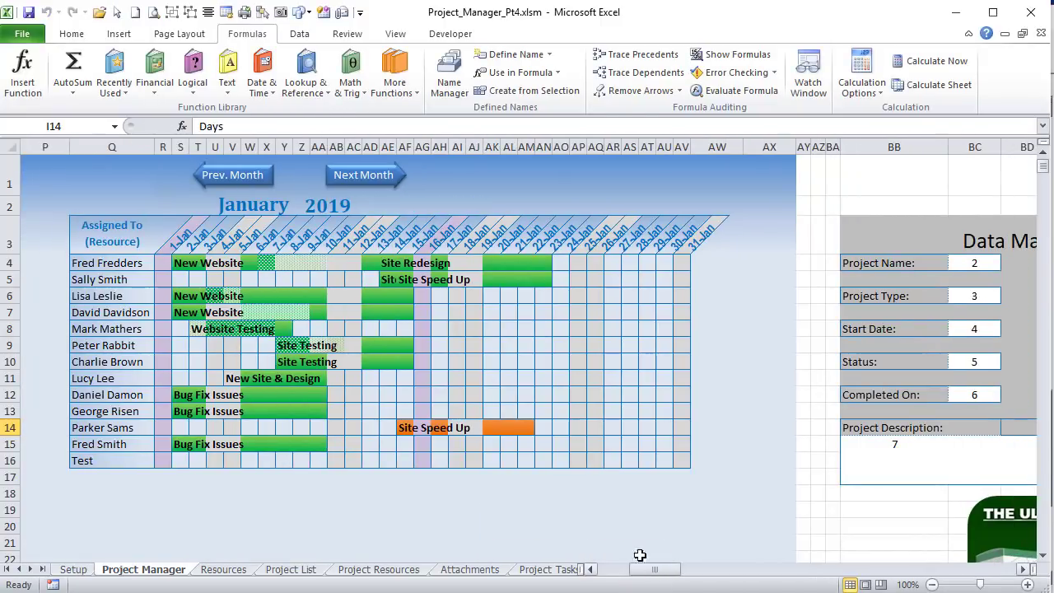
click(398, 426)
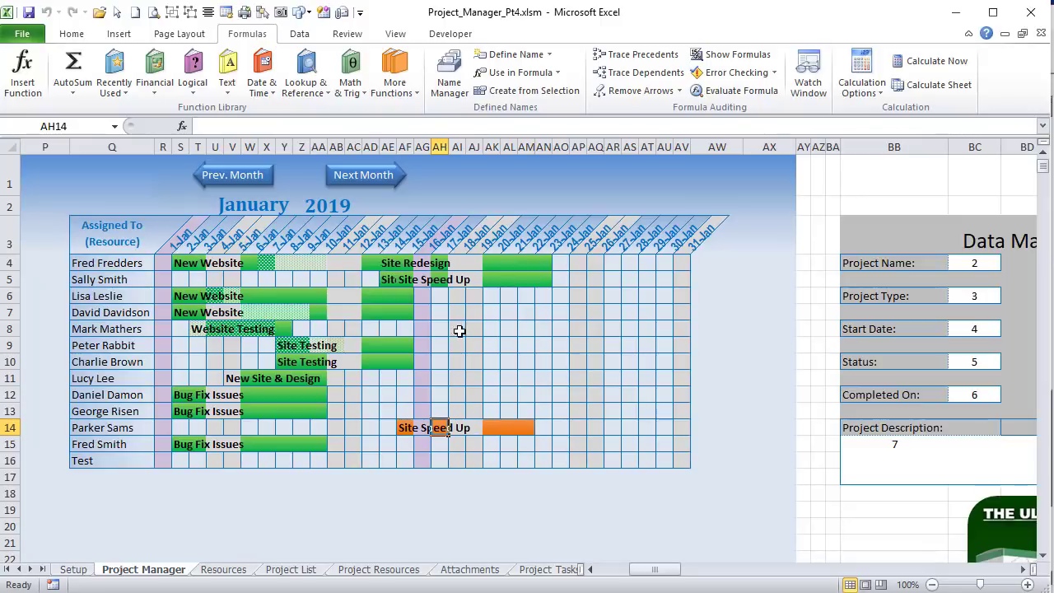
drag(461, 329, 471, 402)
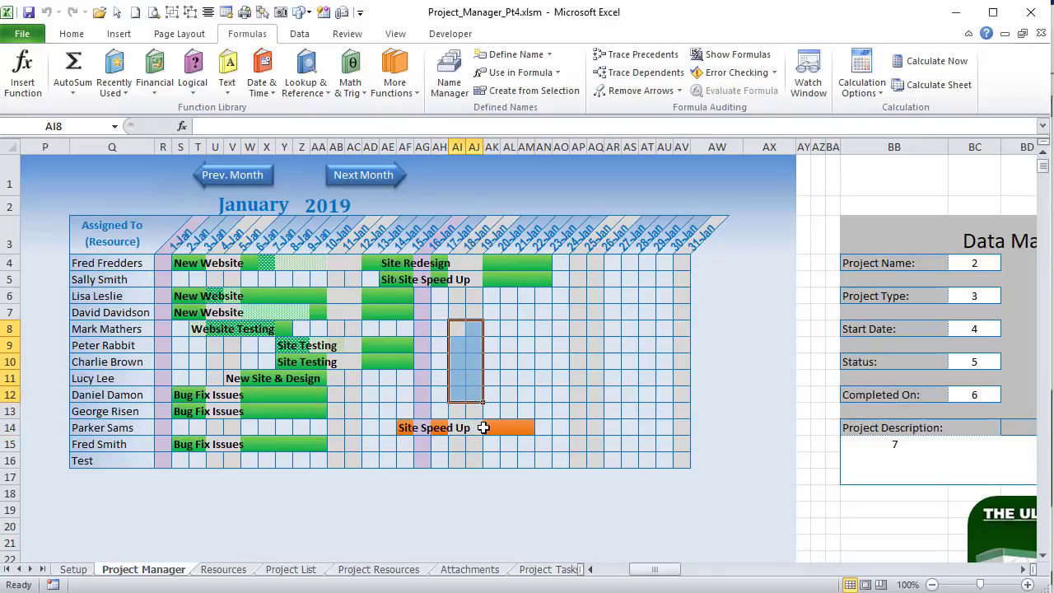
click(527, 426)
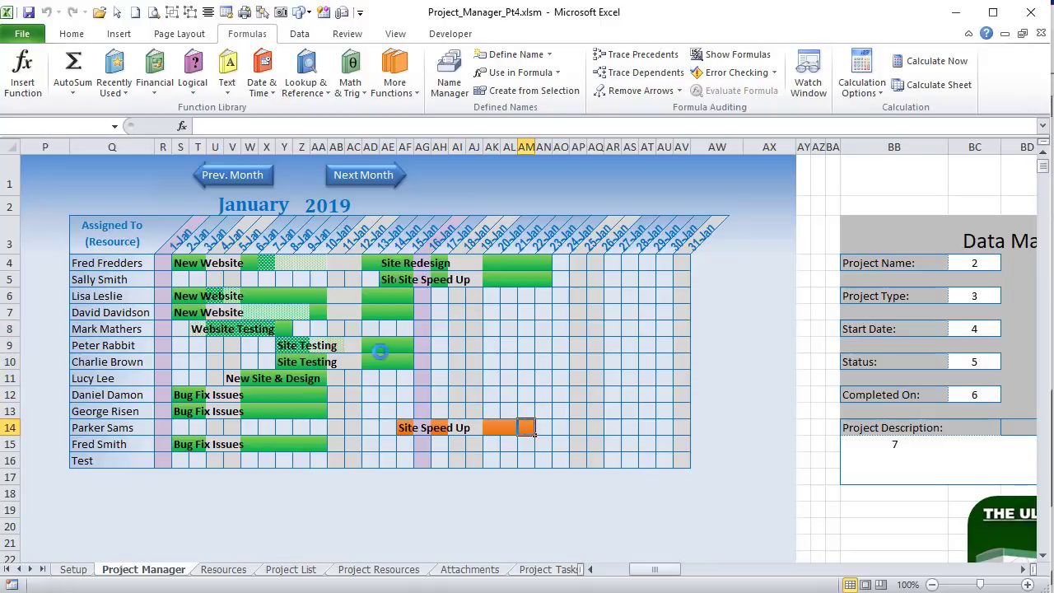
click(73, 569)
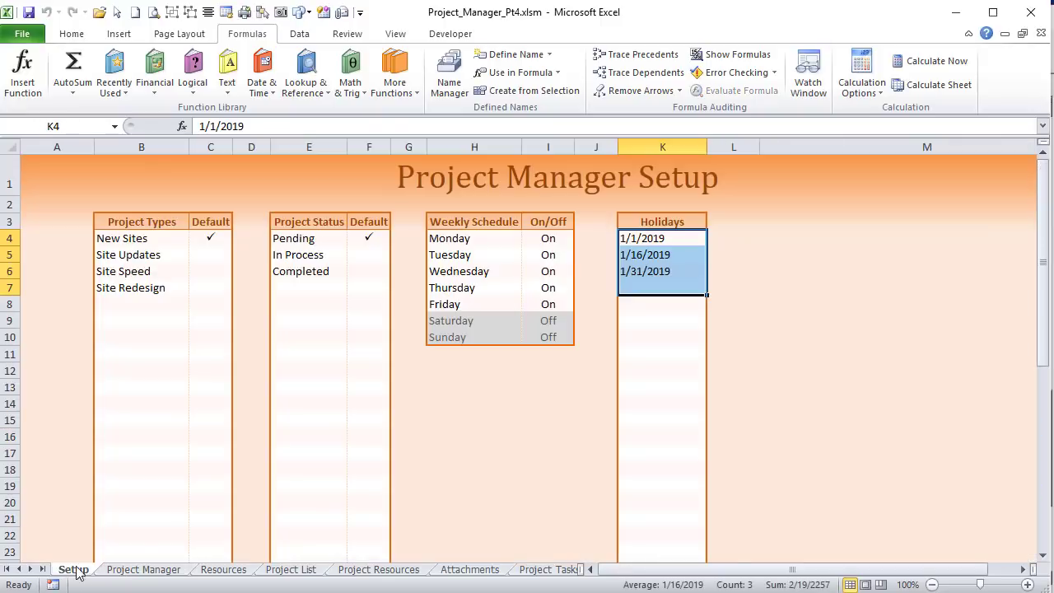
Step: Change the second holiday in K5 to 1/26/2019 using the calendar popup
double_click(640, 254)
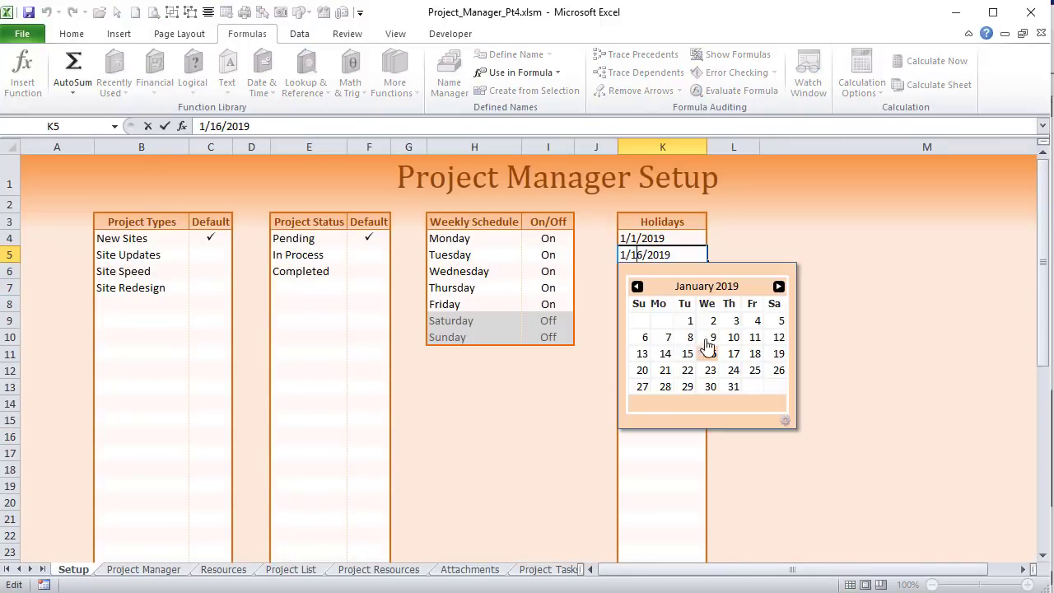
click(780, 369)
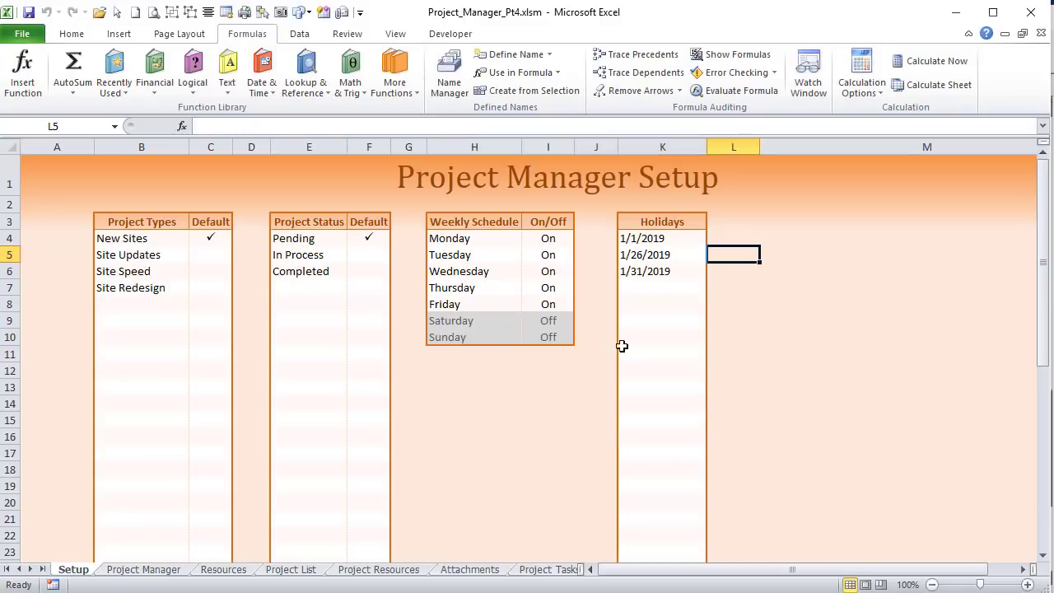
click(171, 570)
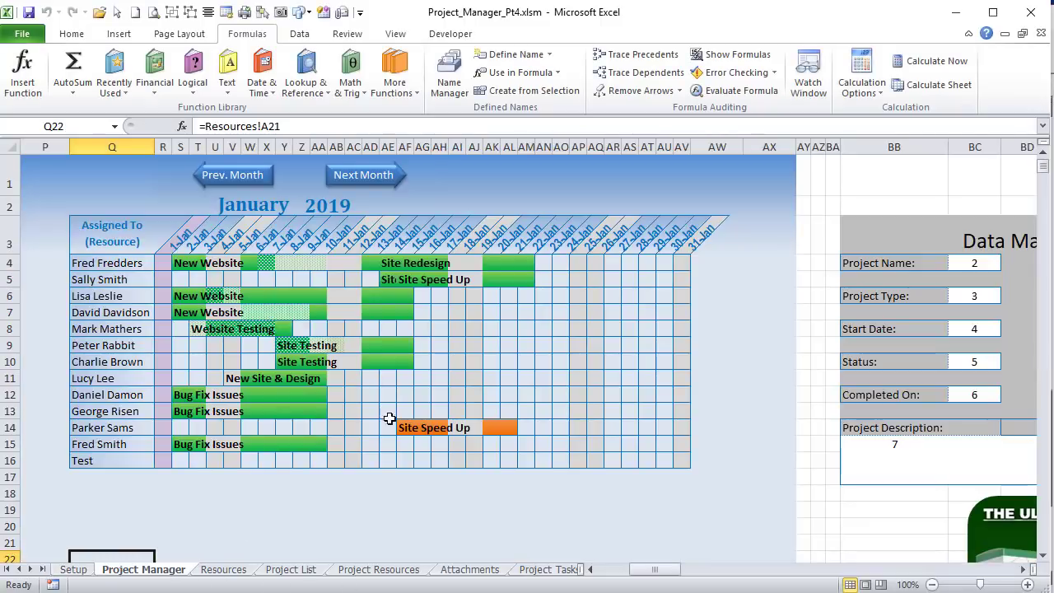
Step: Check the first and last days of the Site Speed Up Gantt bar on Project Manager
drag(400, 428, 445, 427)
click(523, 429)
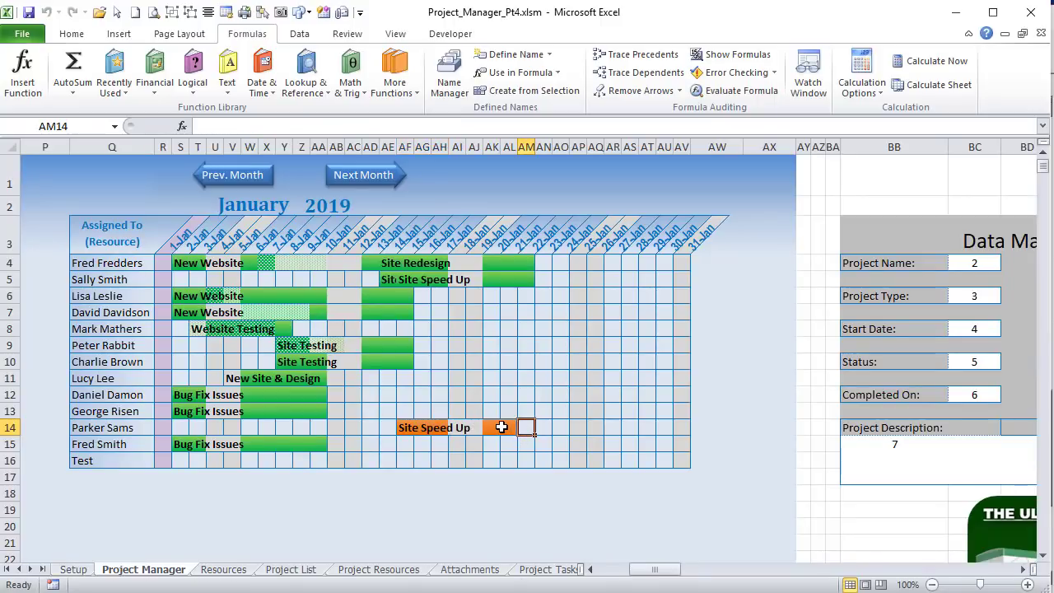
click(507, 427)
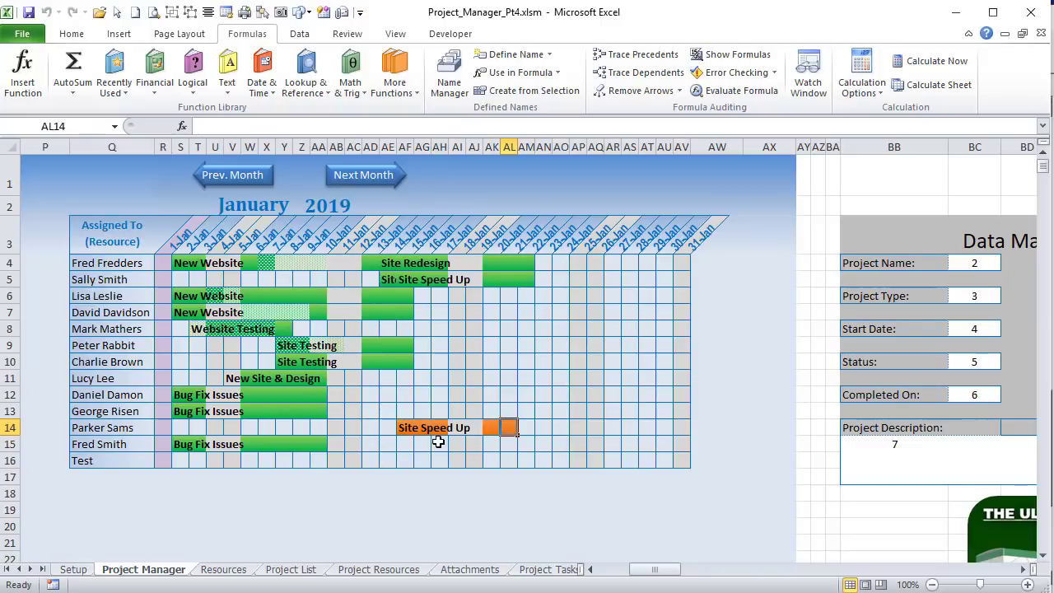
drag(405, 427, 445, 427)
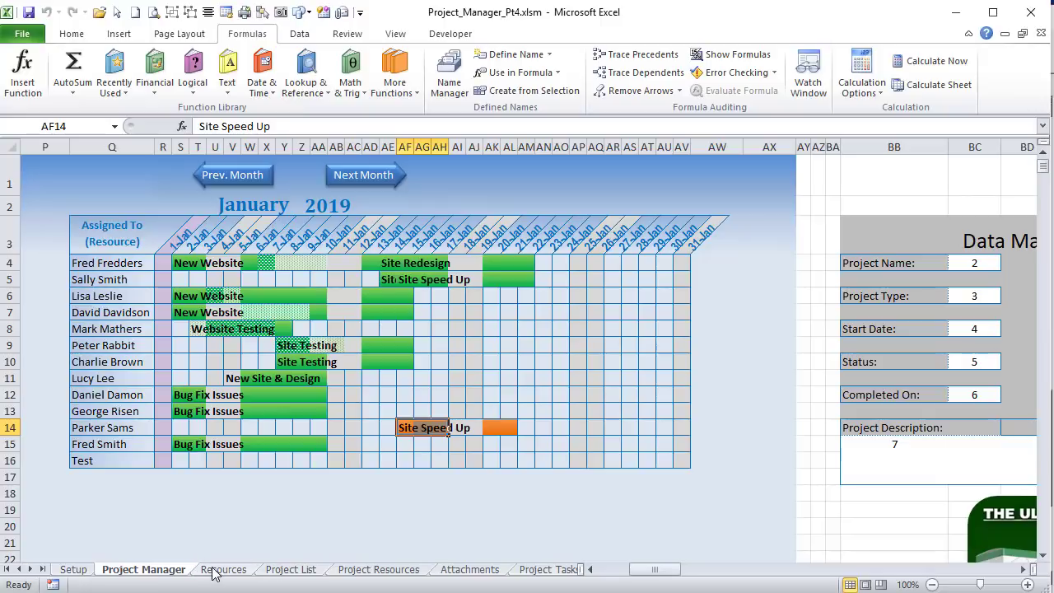
click(284, 569)
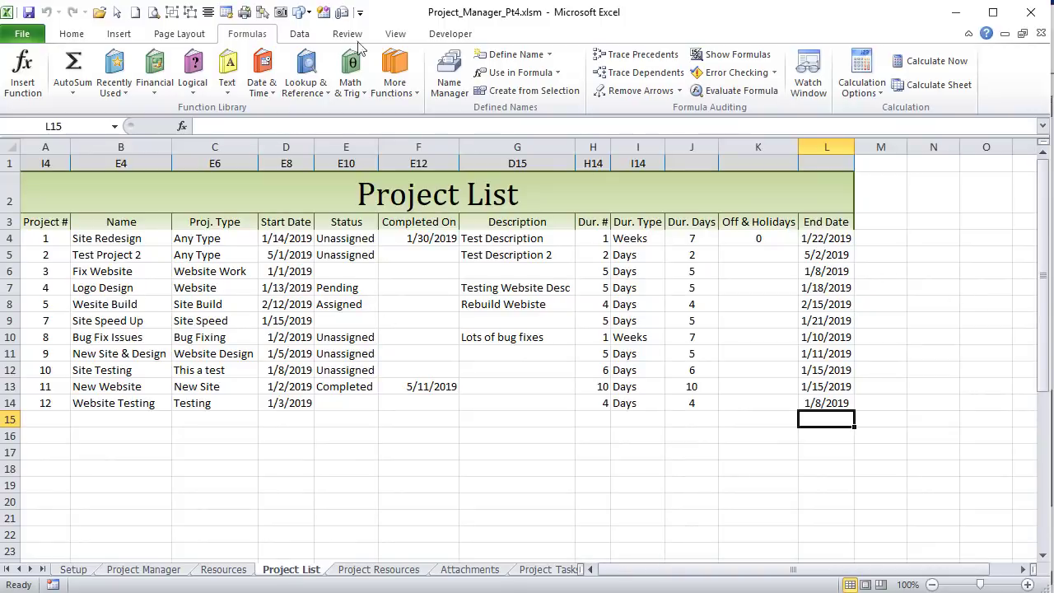
Step: Examine L6's Fix Website End Date formula, highlighting its WeekendCode name
click(817, 271)
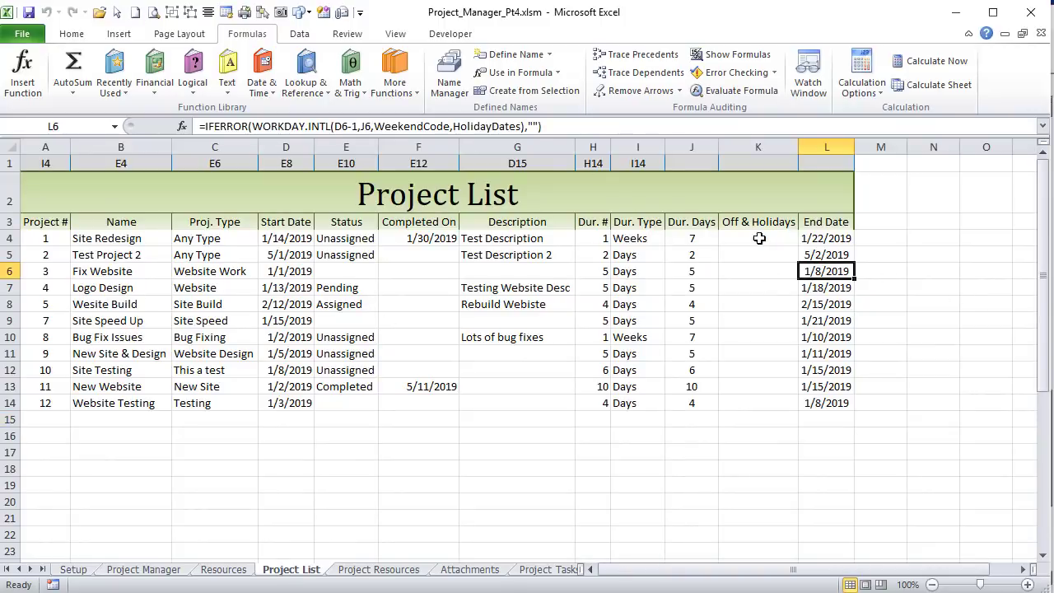
click(451, 126)
drag(450, 126, 374, 126)
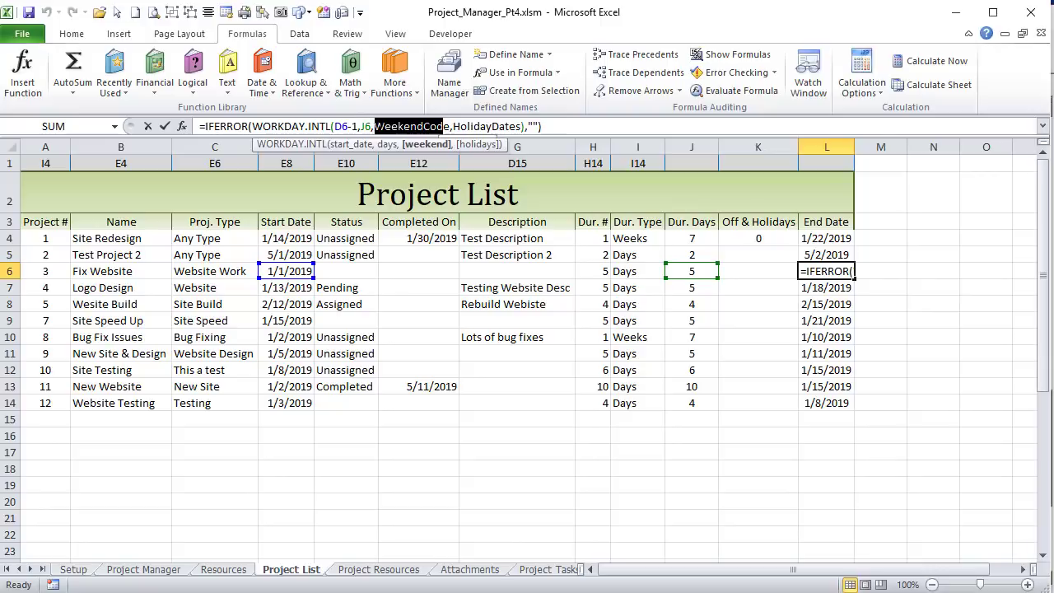
drag(451, 126, 385, 126)
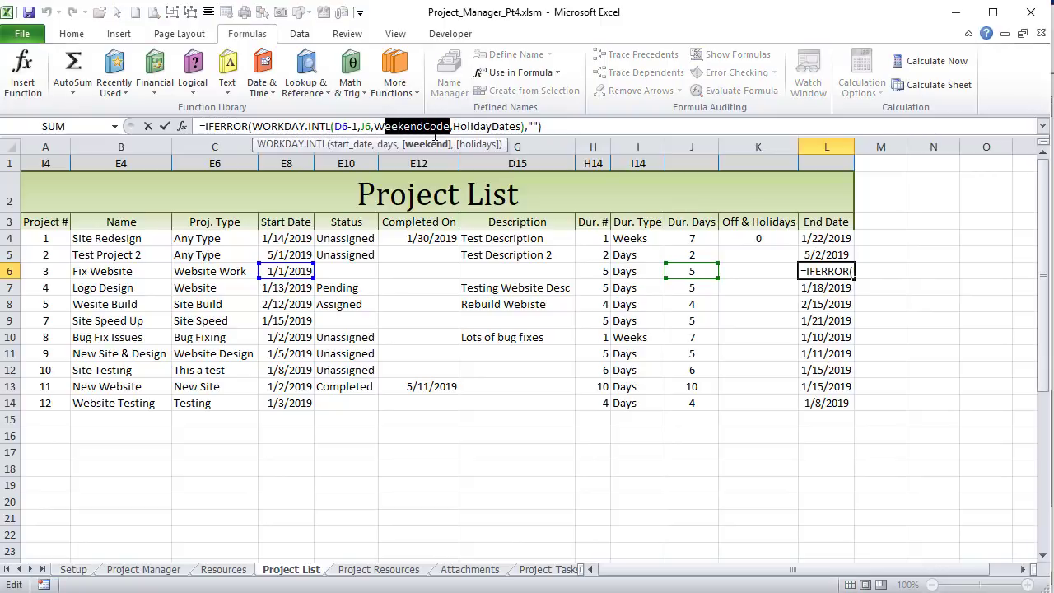
key(Return)
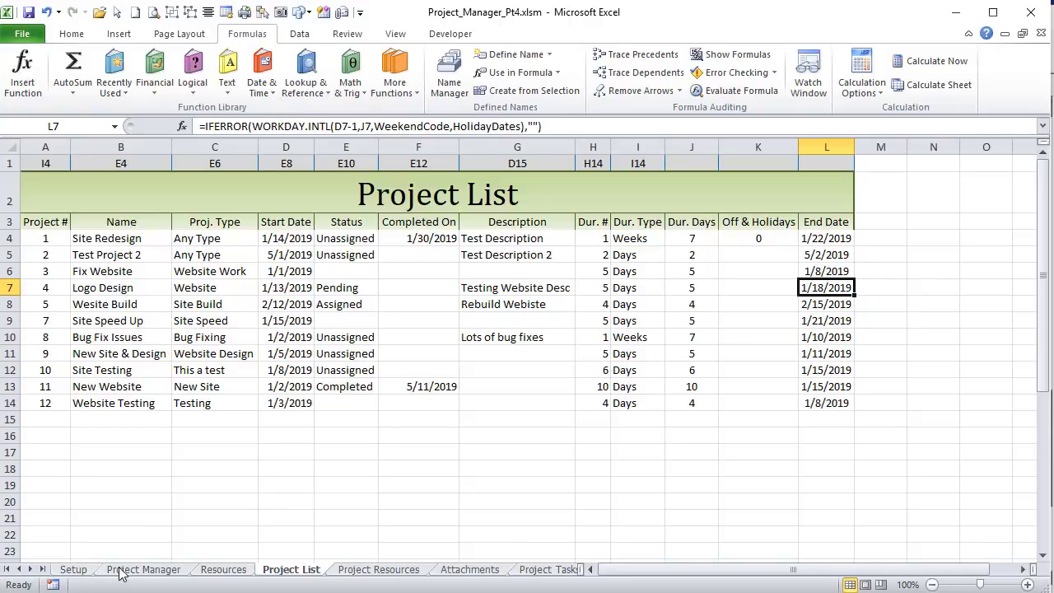
Step: Scroll to the hidden calc area and view WeekendCode 0000011 in B33
click(145, 571)
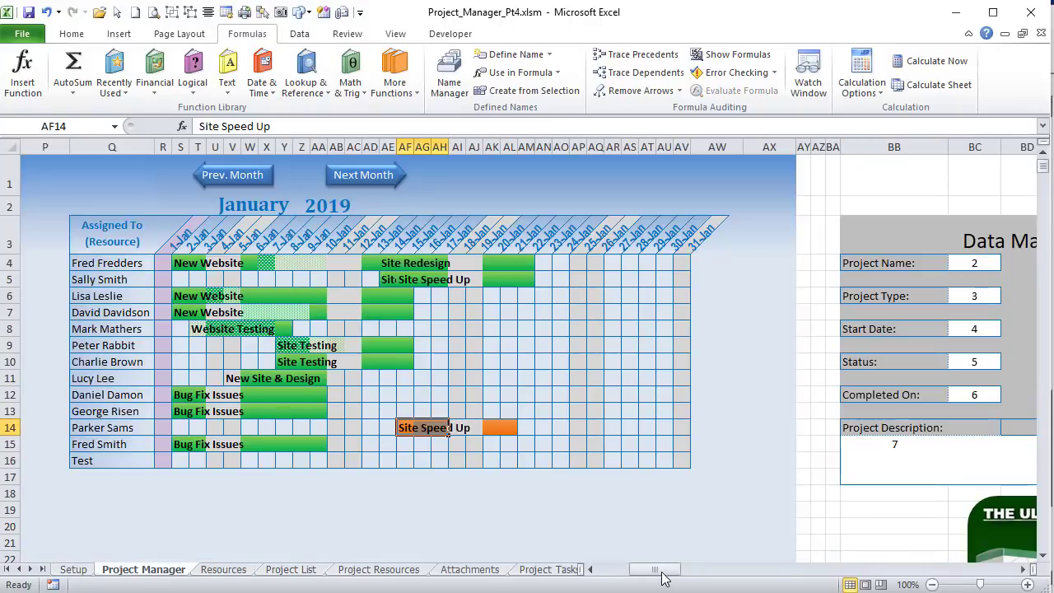
drag(662, 572, 630, 572)
scroll(240, 426, down, 7)
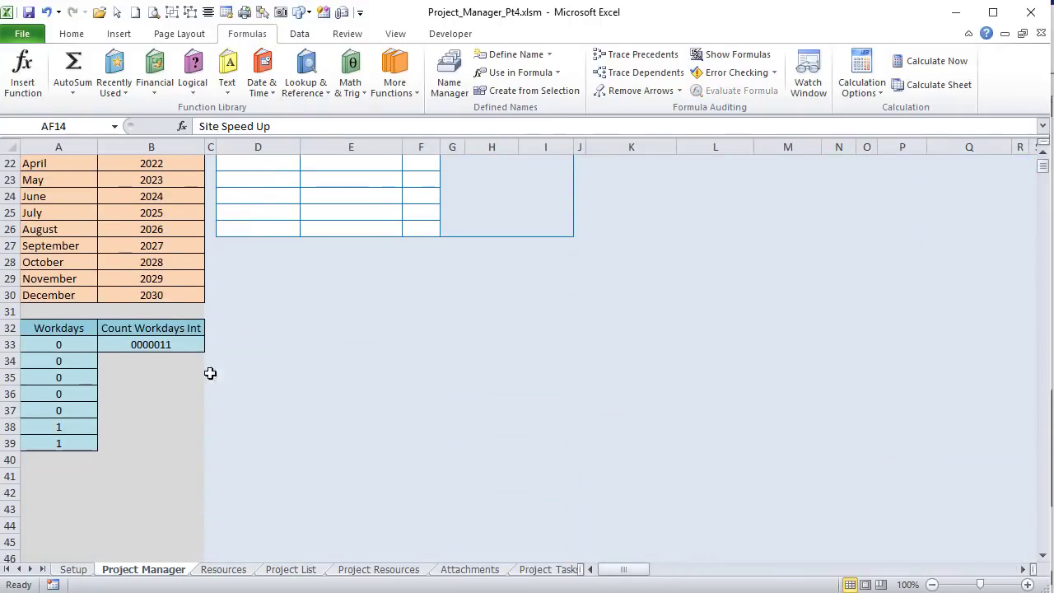
click(126, 343)
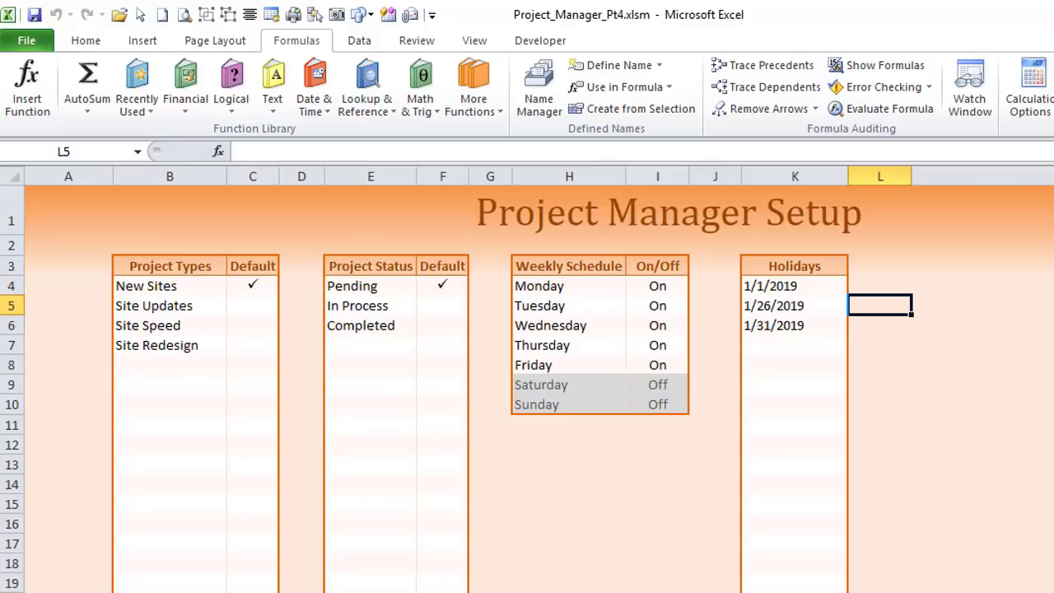
Step: Set Monday (I4) to Off and Saturday (I9) and Sunday (I10) to On, then check WeekendCode
click(658, 285)
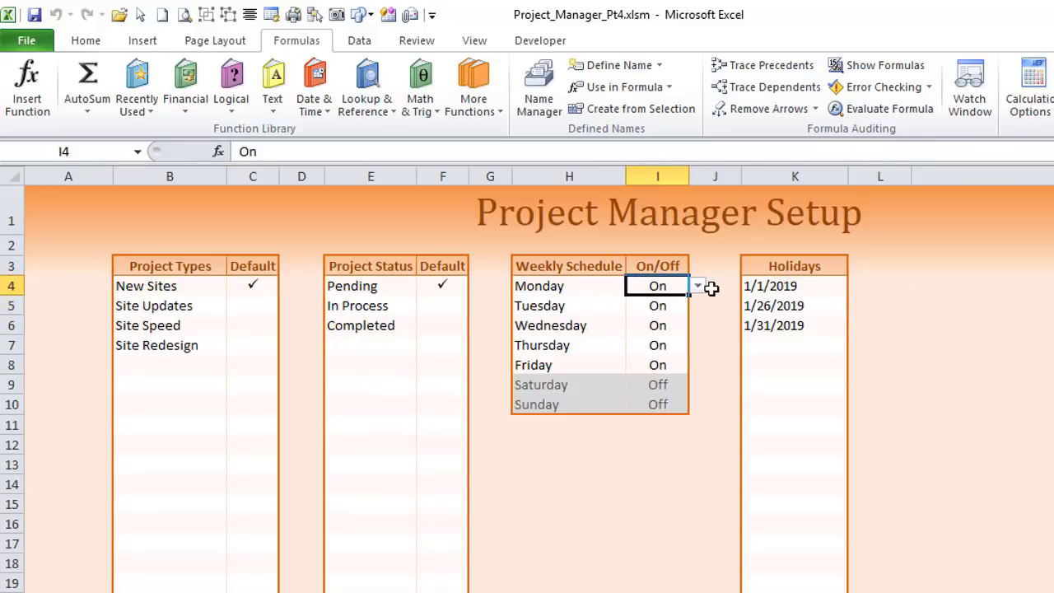
click(698, 286)
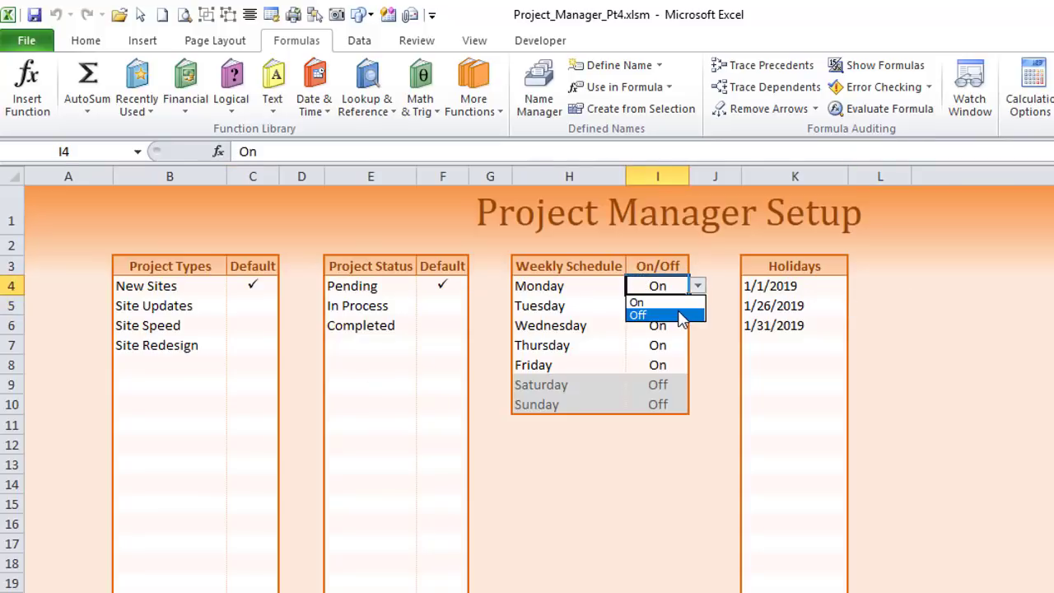
click(686, 316)
click(663, 385)
click(698, 385)
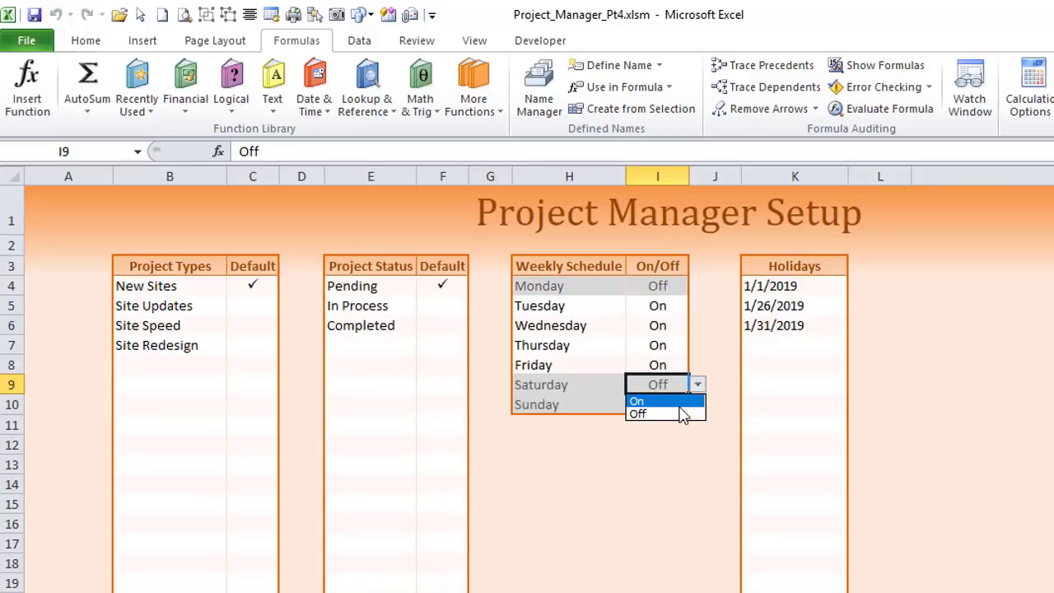
click(682, 402)
click(684, 404)
click(698, 404)
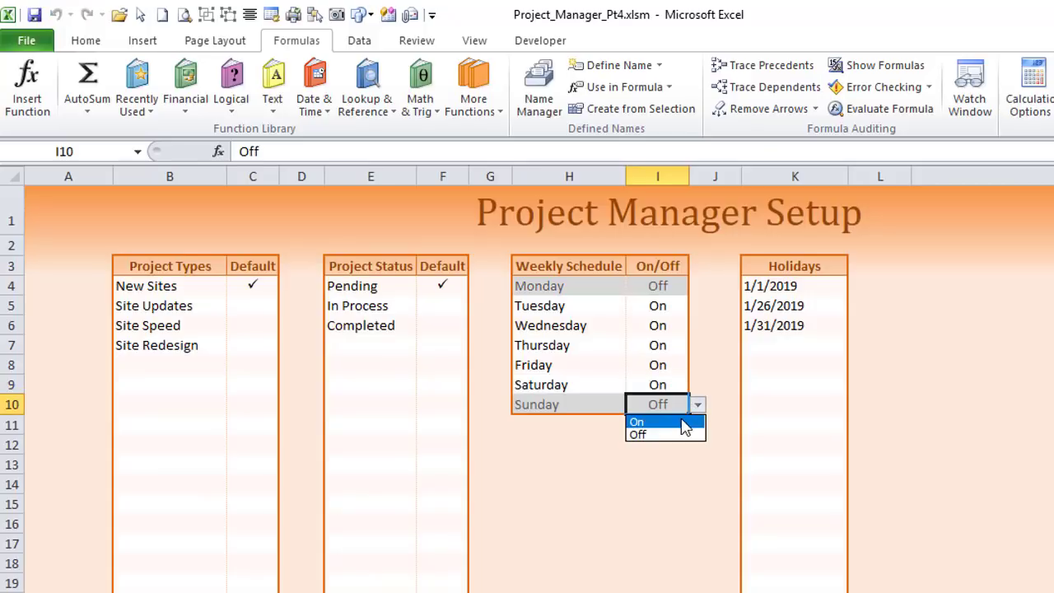
click(673, 421)
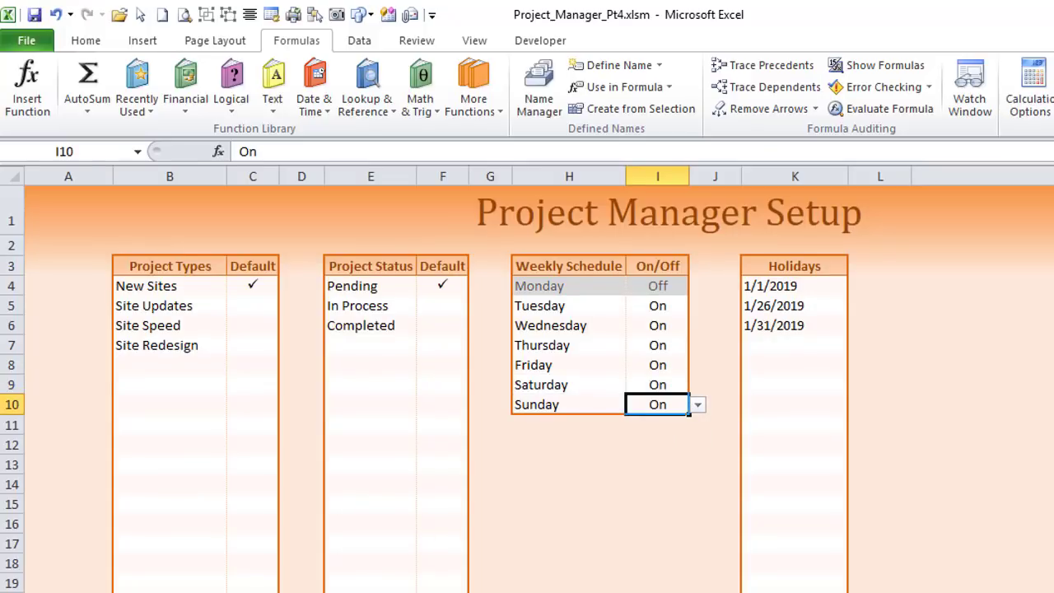
key(ctrl+Page_Down)
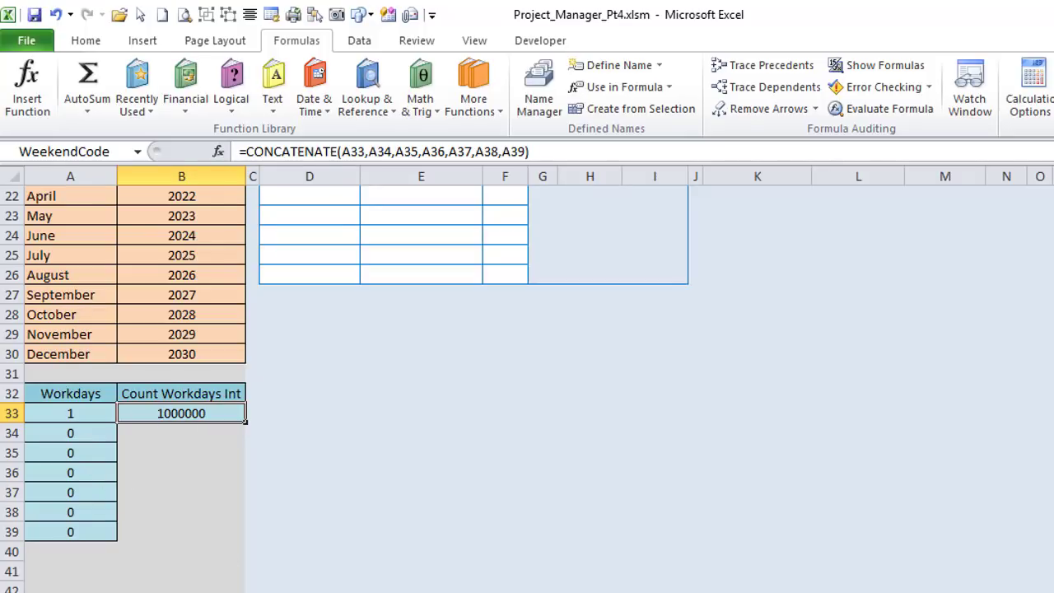
Step: Replace WeekendCode in L7's end-date formula with the literal code "1000000"
key(ctrl+Page_Up)
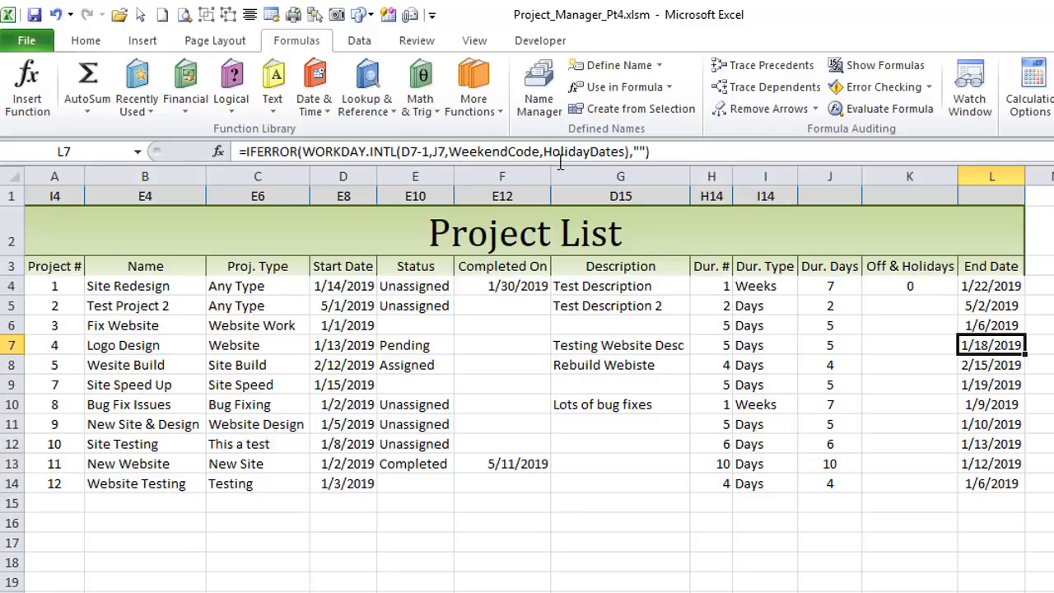
click(538, 152)
drag(540, 152, 450, 153)
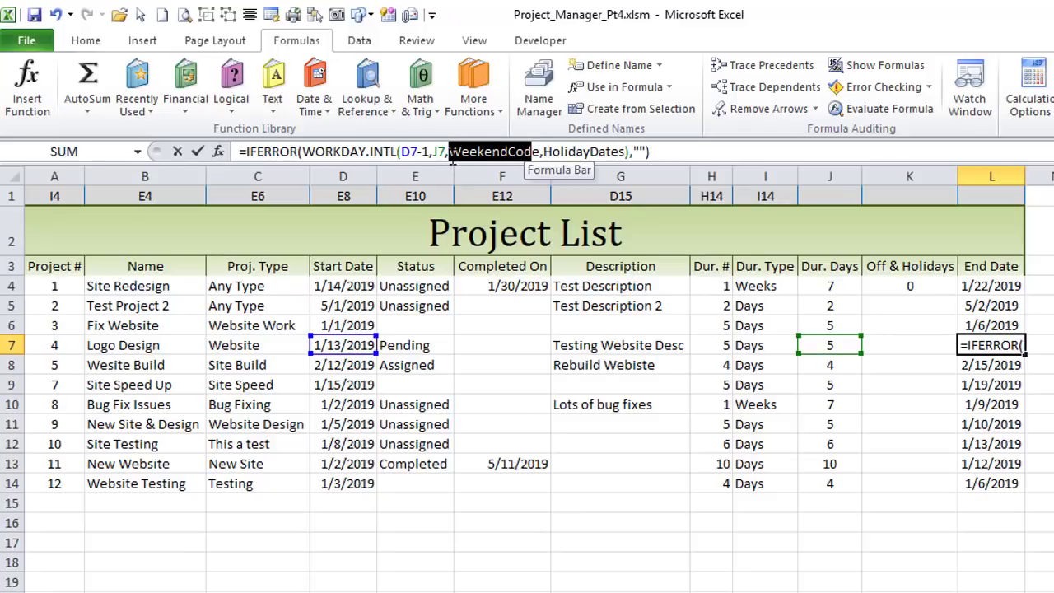
click(540, 150)
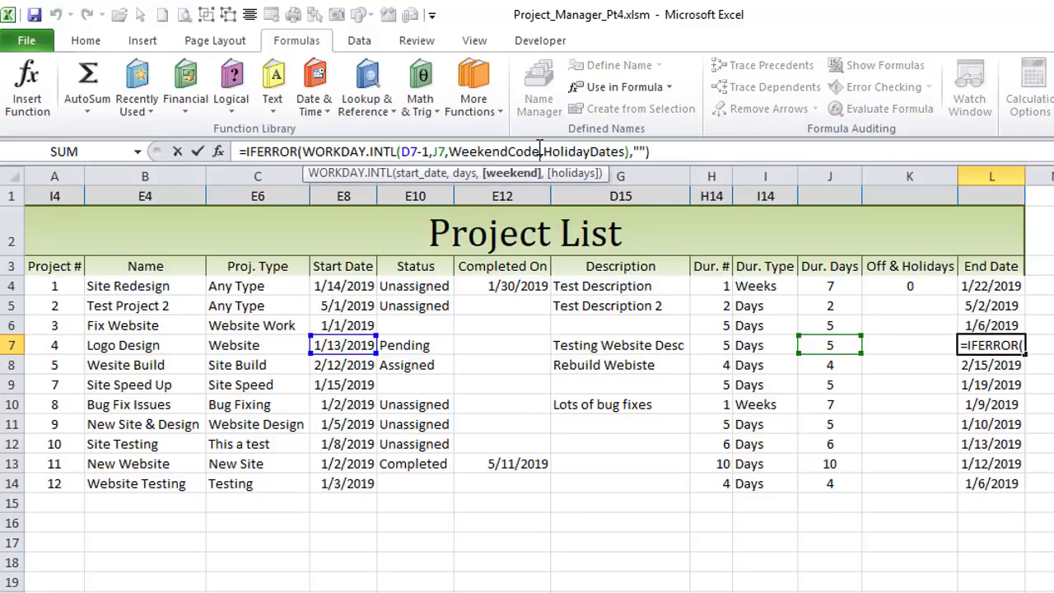
drag(540, 152, 449, 151)
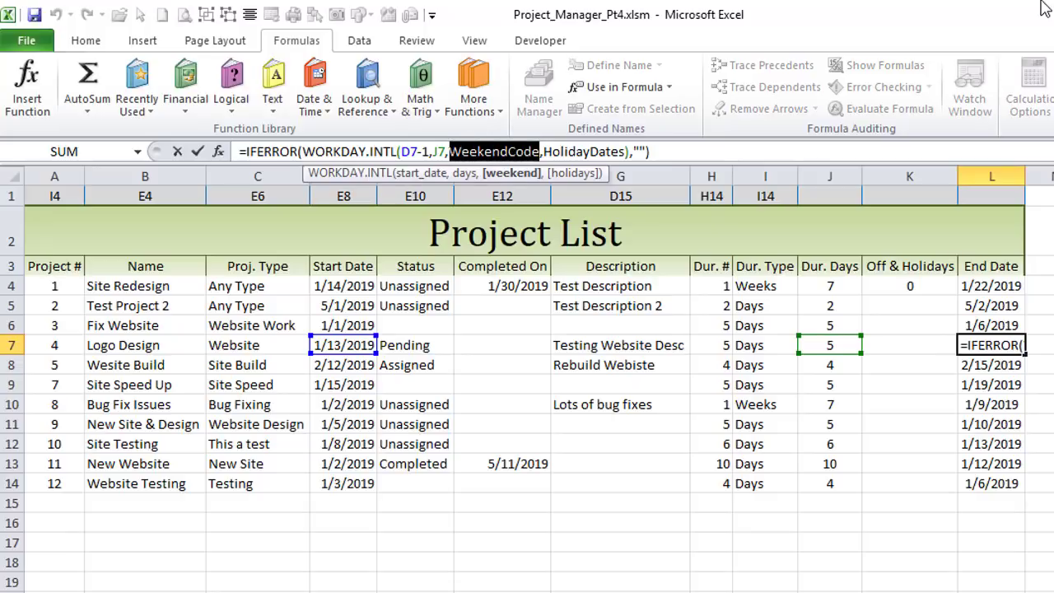
text("1000)
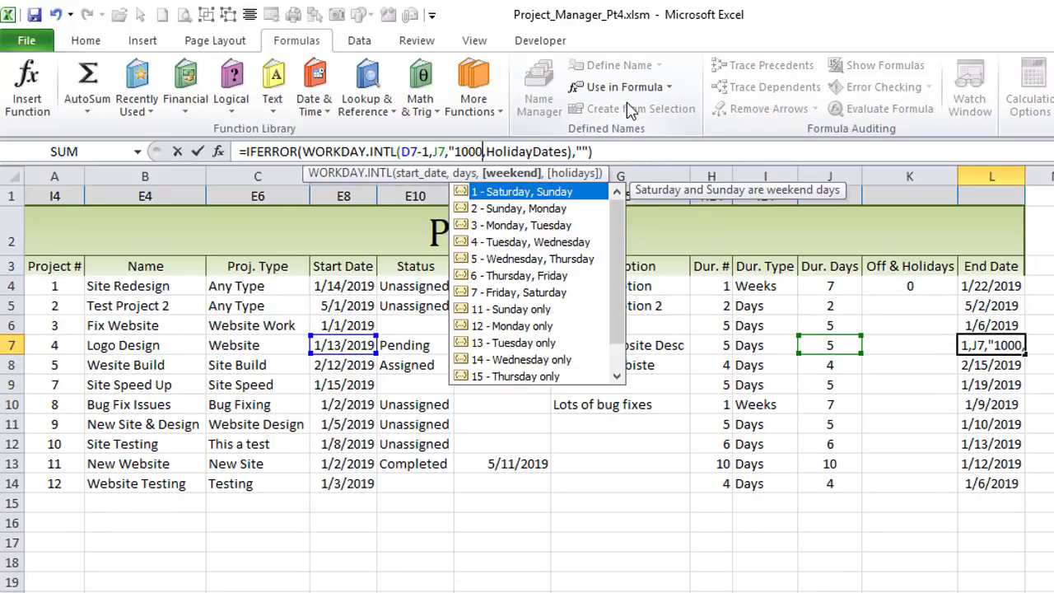
text(000")
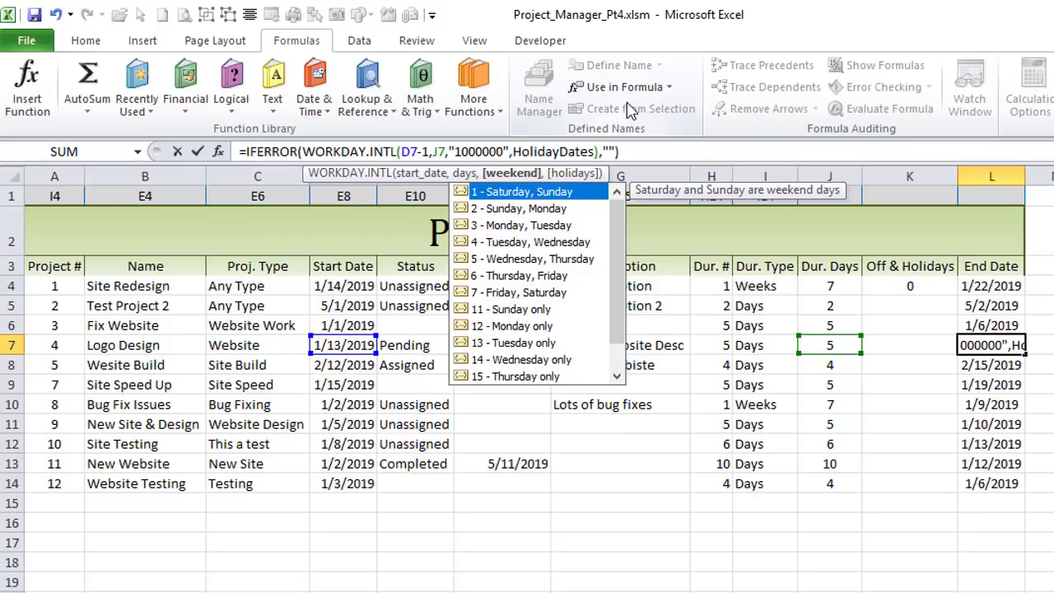
key(Return)
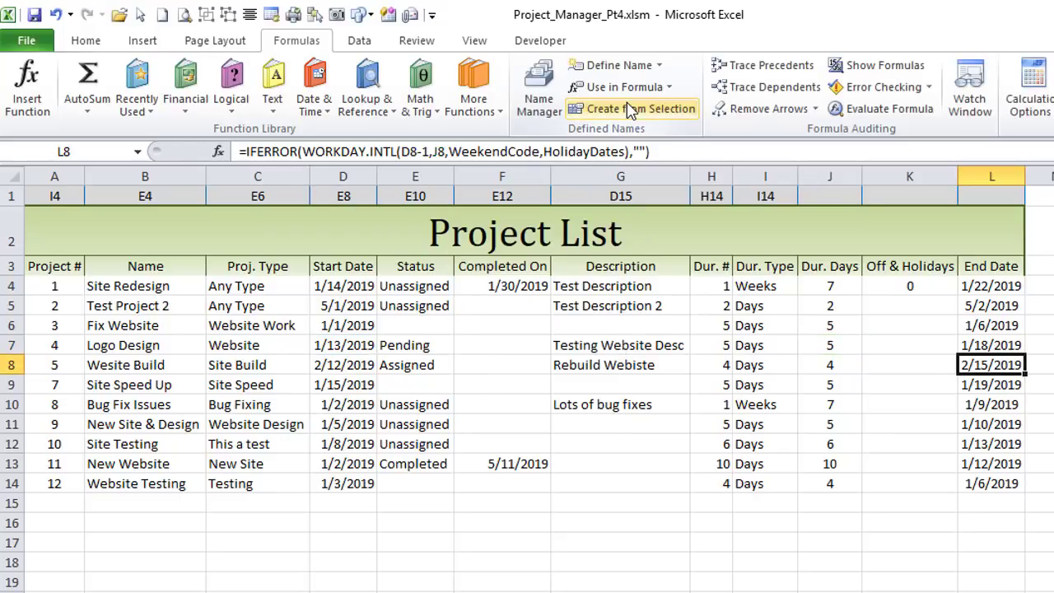
click(1009, 345)
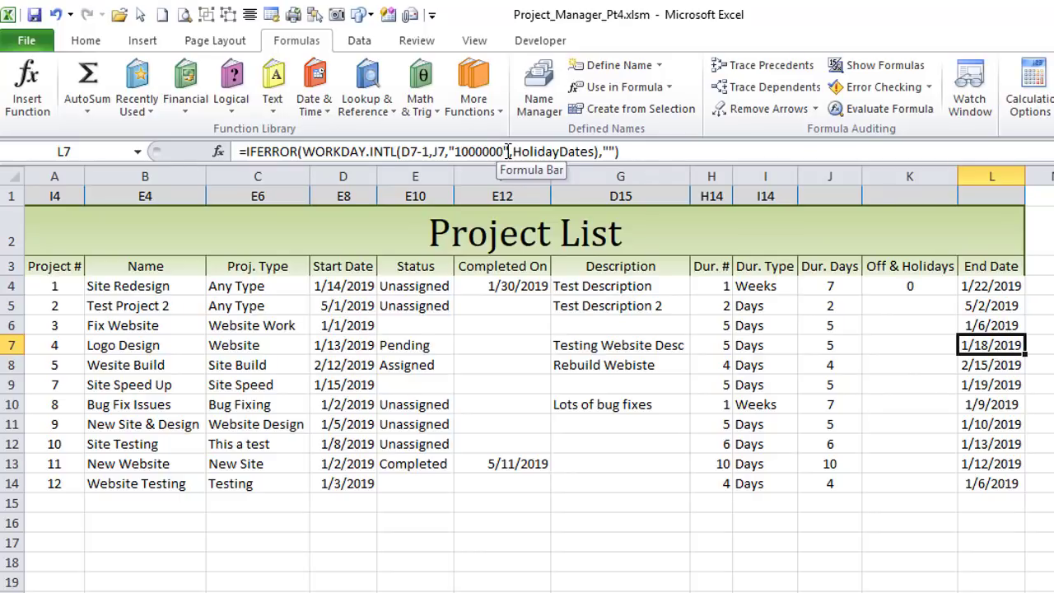
Step: Re-examine the 1000000 code in L7, then restore WeekendCode by filling L6's formula down
click(462, 159)
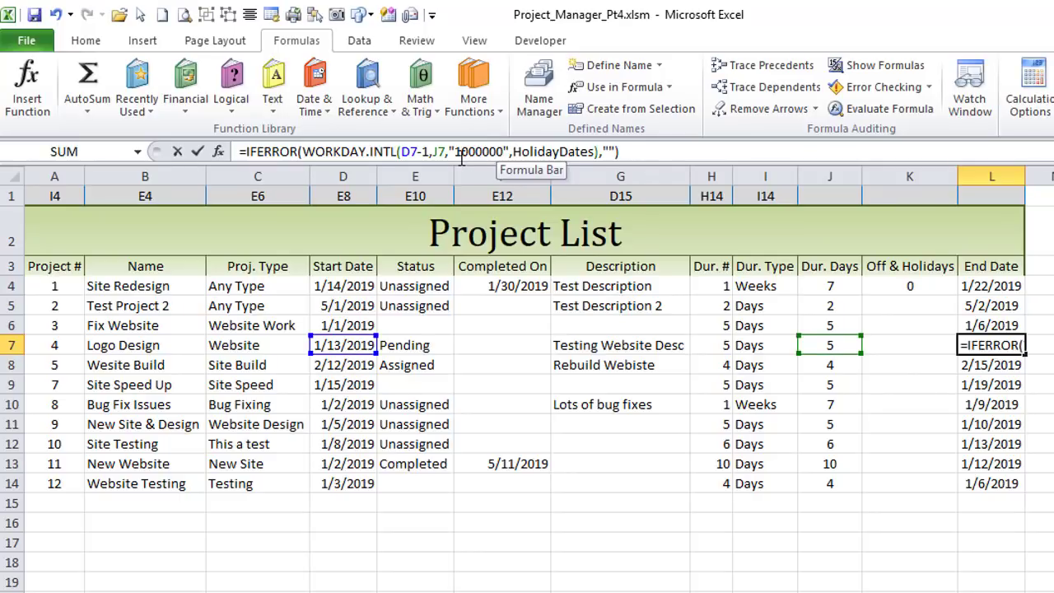
text(1)
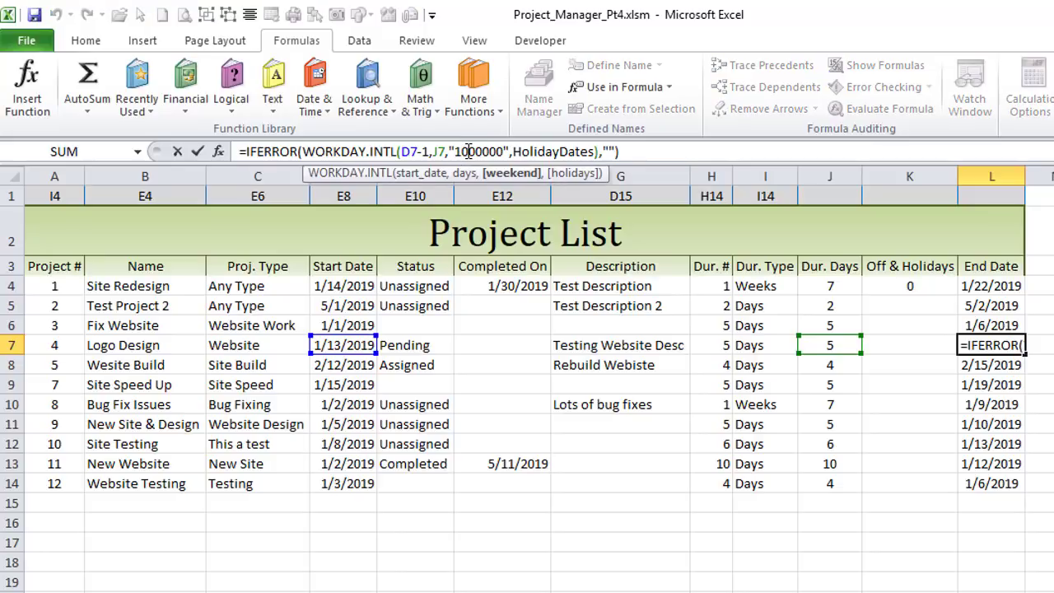
click(476, 153)
drag(505, 152, 462, 151)
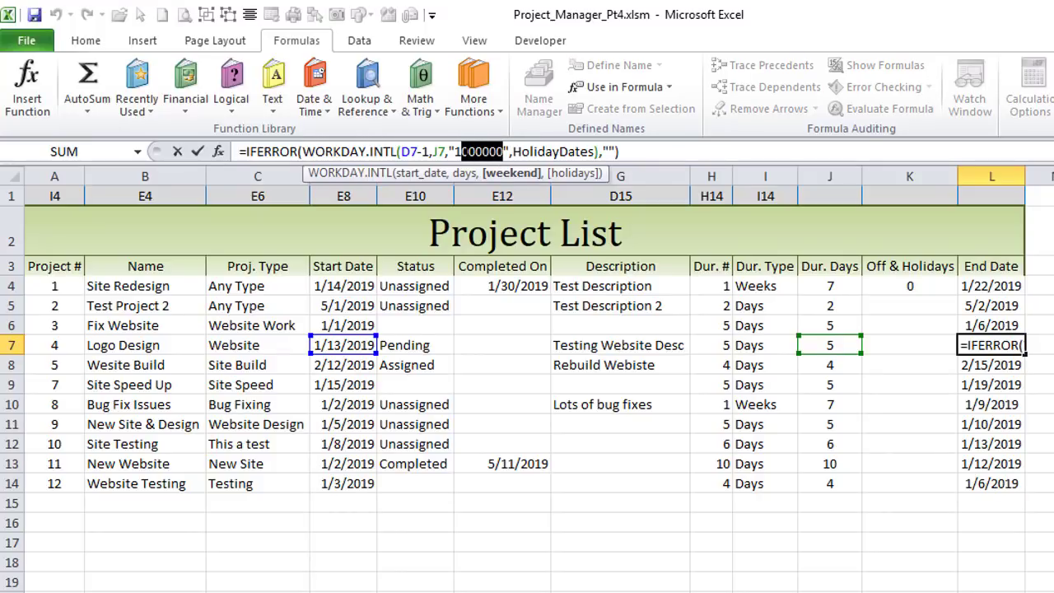
click(458, 152)
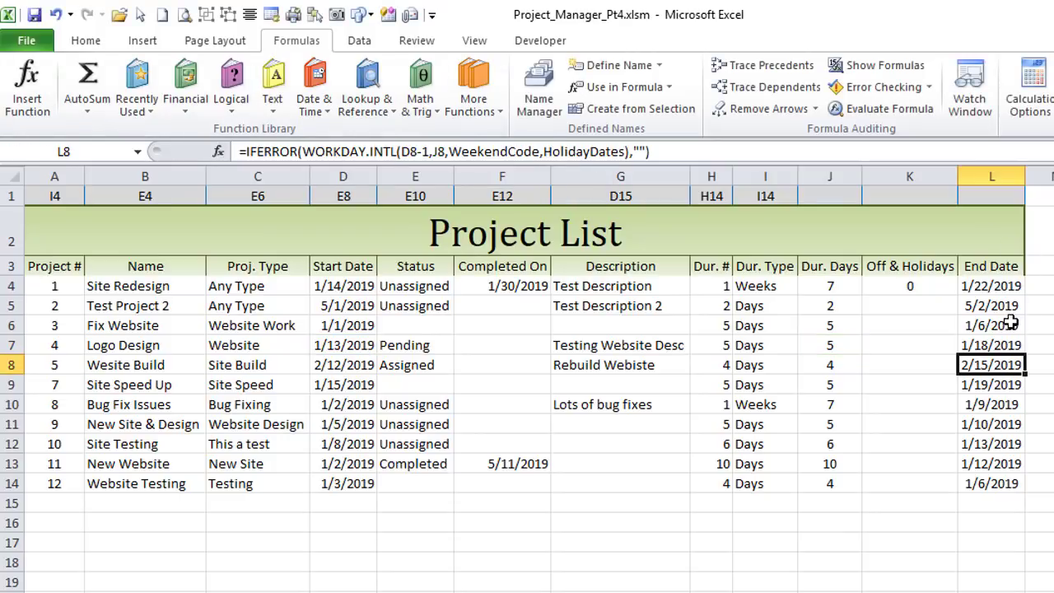
click(1020, 327)
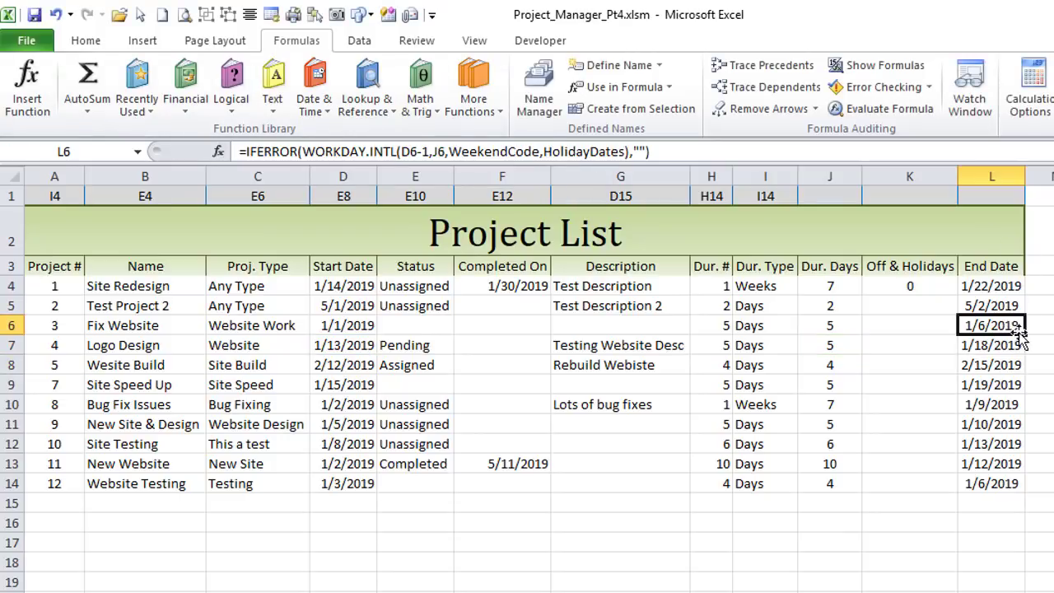
drag(1020, 329, 1020, 346)
click(1013, 346)
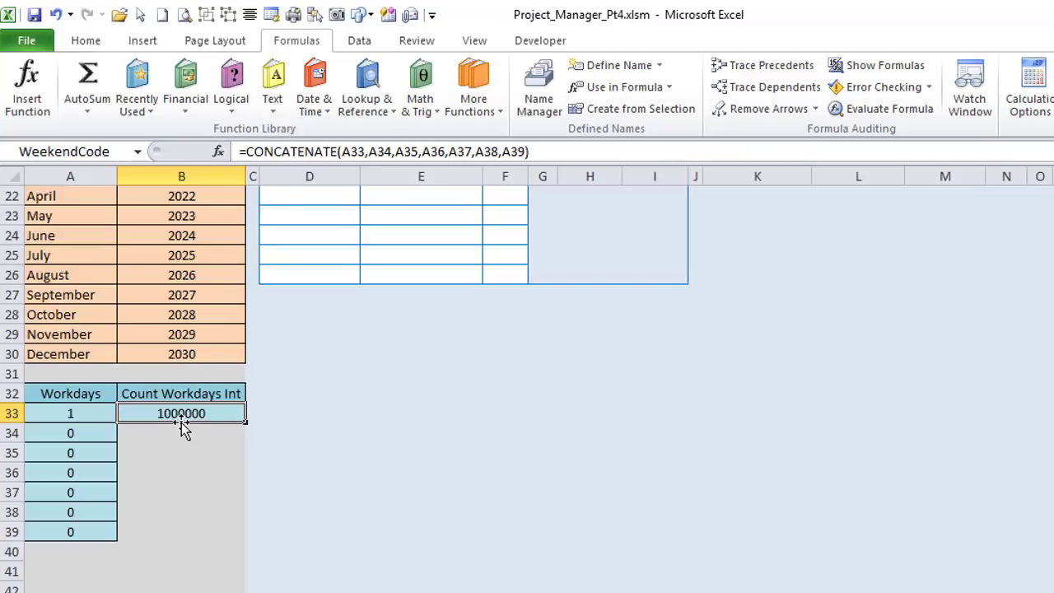
Step: Review the Workdays flag formulas in A33:A39 and the WeekendCode concatenation in B33
click(80, 406)
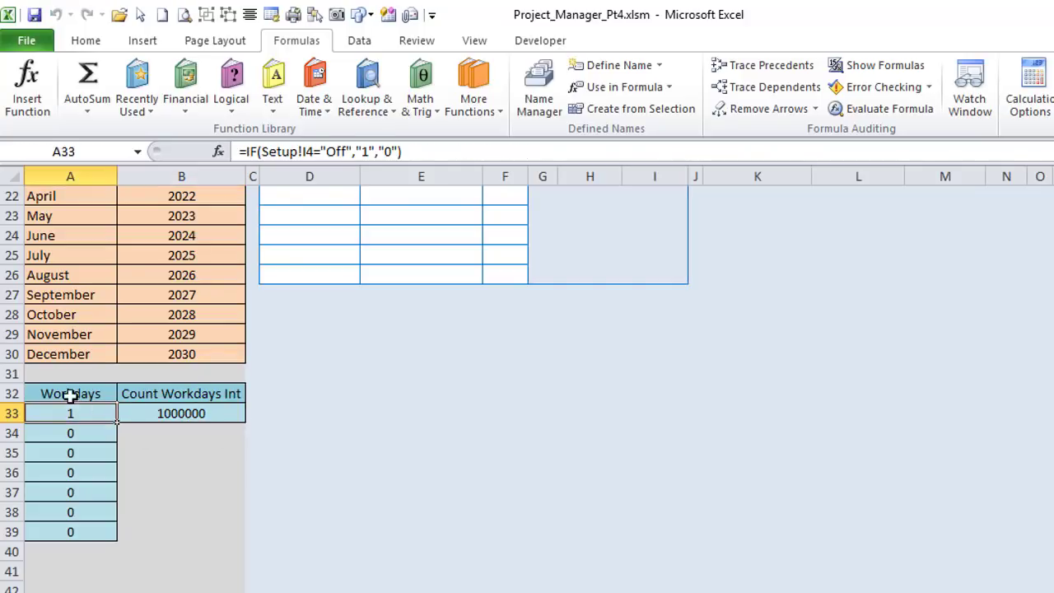
drag(69, 414, 75, 536)
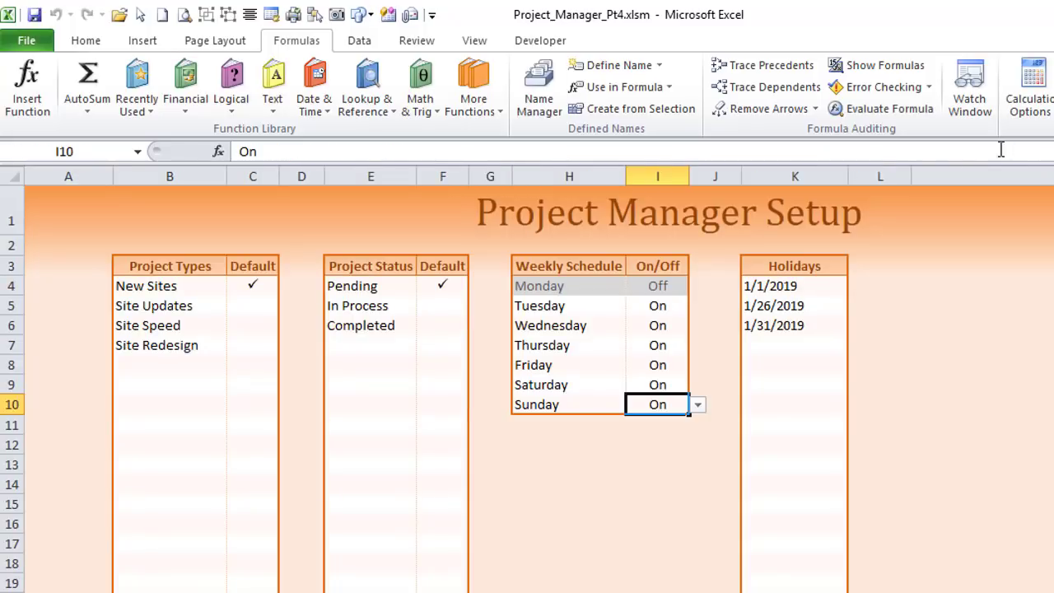
click(662, 284)
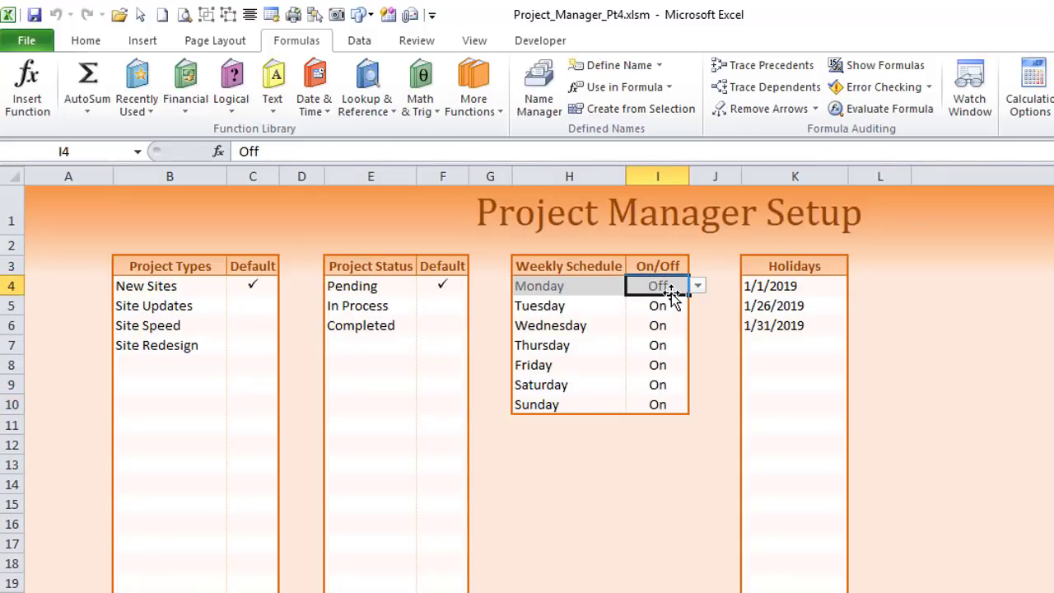
click(667, 305)
click(664, 325)
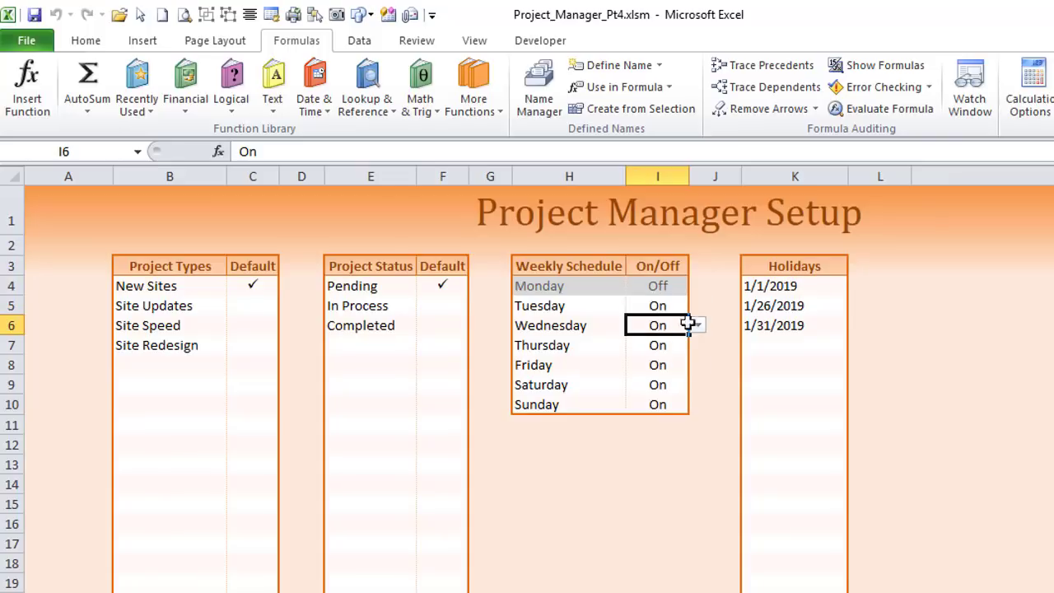
click(659, 365)
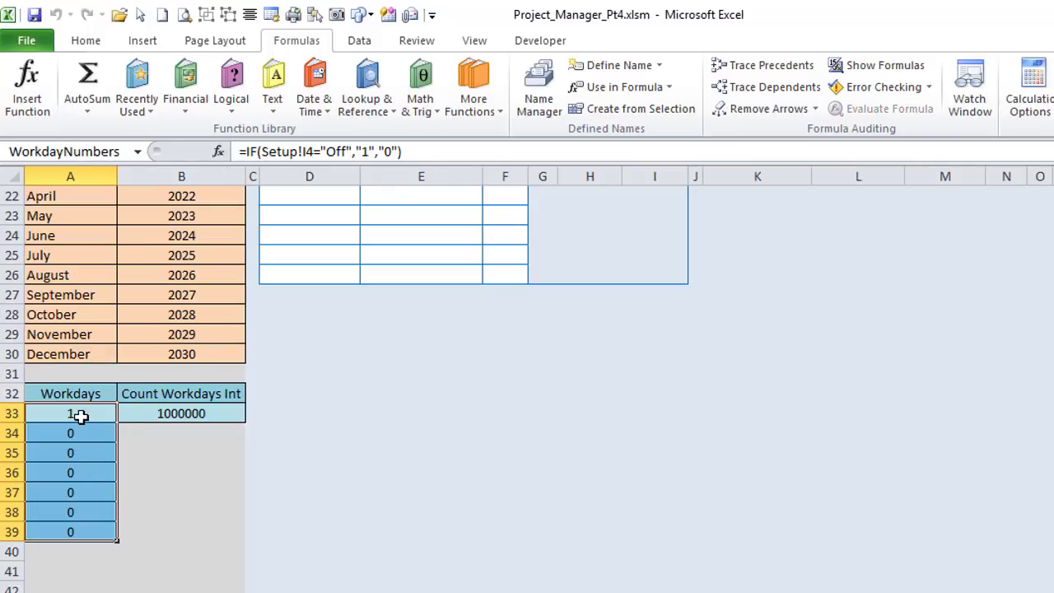
click(81, 416)
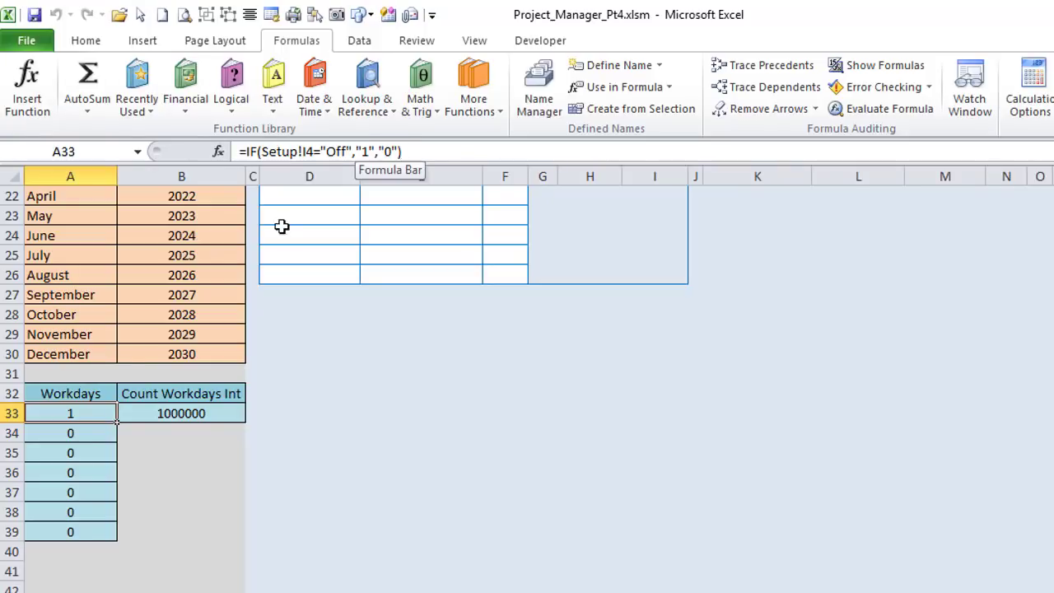
click(92, 430)
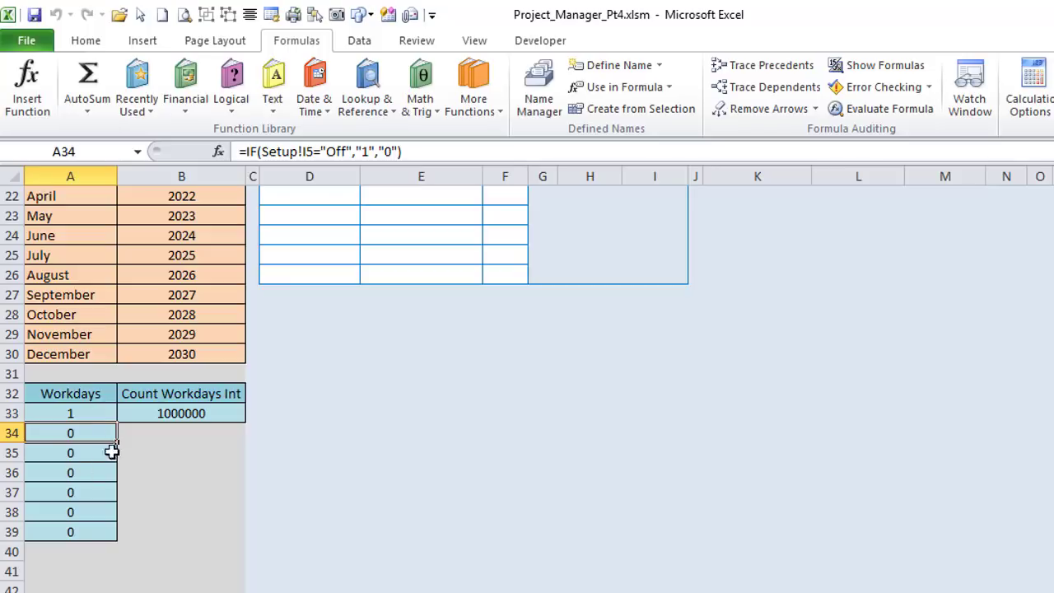
click(145, 412)
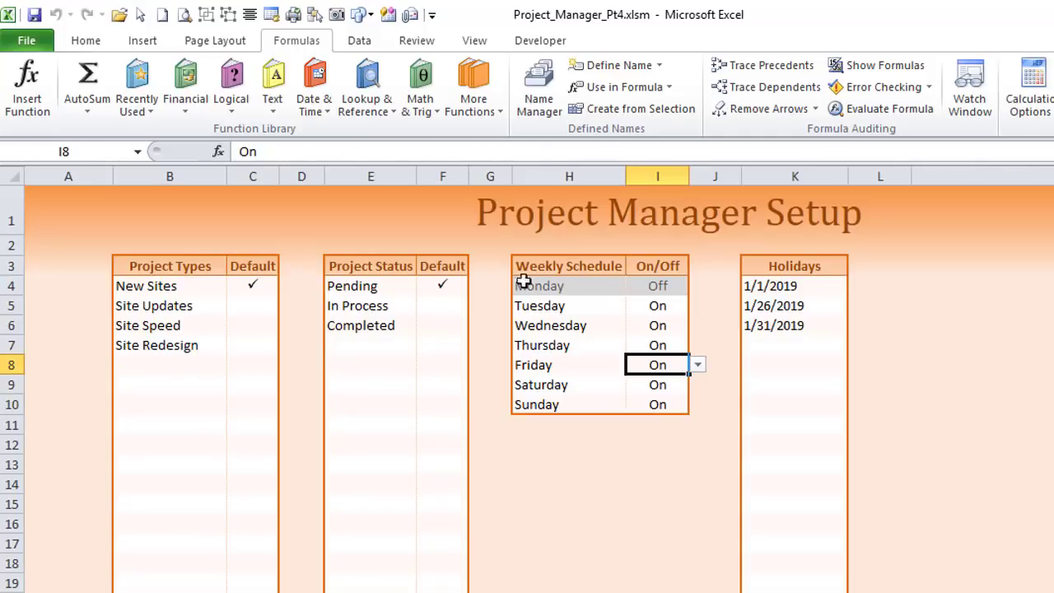
Step: Set Monday back to On and Saturday and Sunday to Off in the weekly schedule
click(664, 285)
click(697, 289)
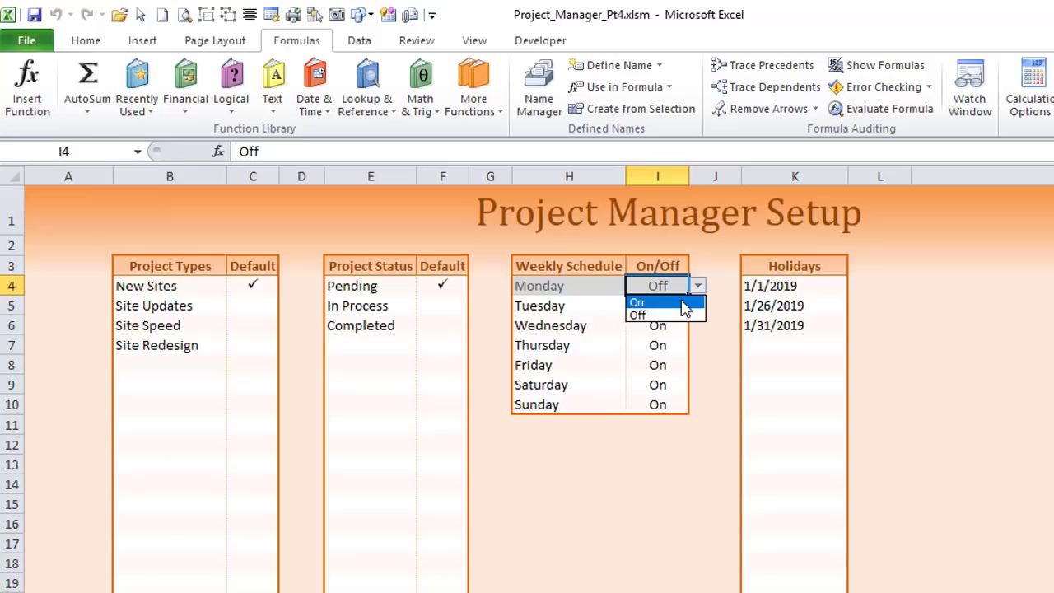
click(637, 302)
click(657, 389)
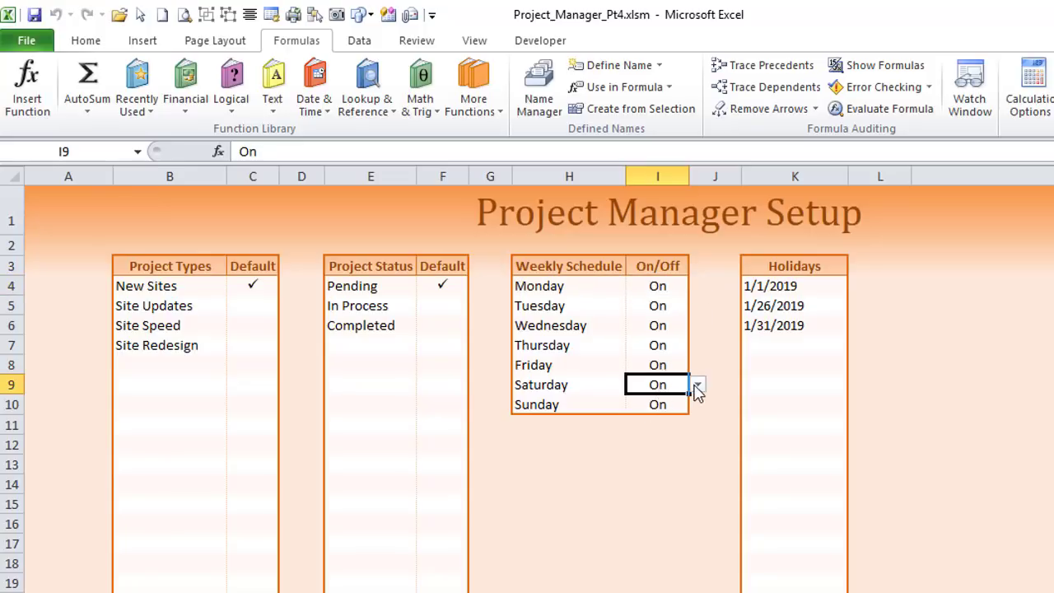
click(697, 385)
click(680, 417)
click(675, 408)
click(699, 407)
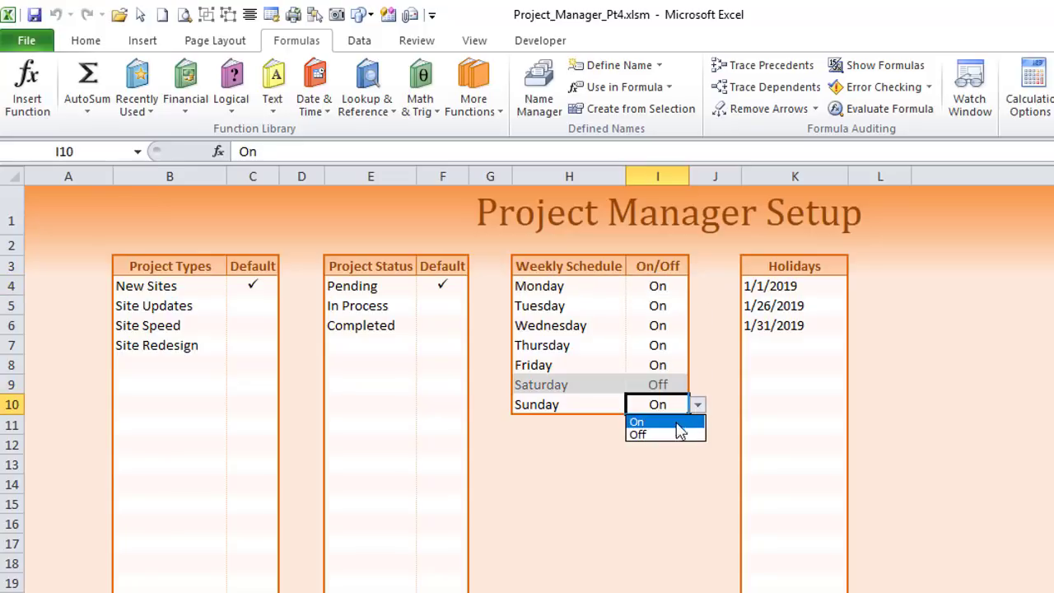
click(672, 434)
Step: Confirm the Saturday–Sunday flags and WeekendCode 0000011, then switch to Project List
key(ctrl+Page_Down)
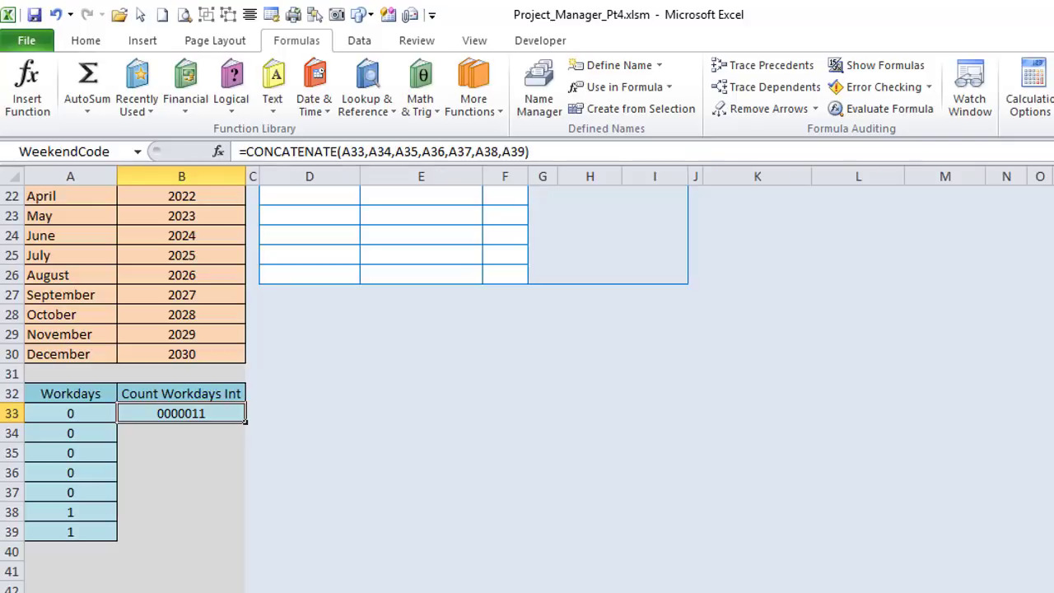
drag(105, 511, 103, 529)
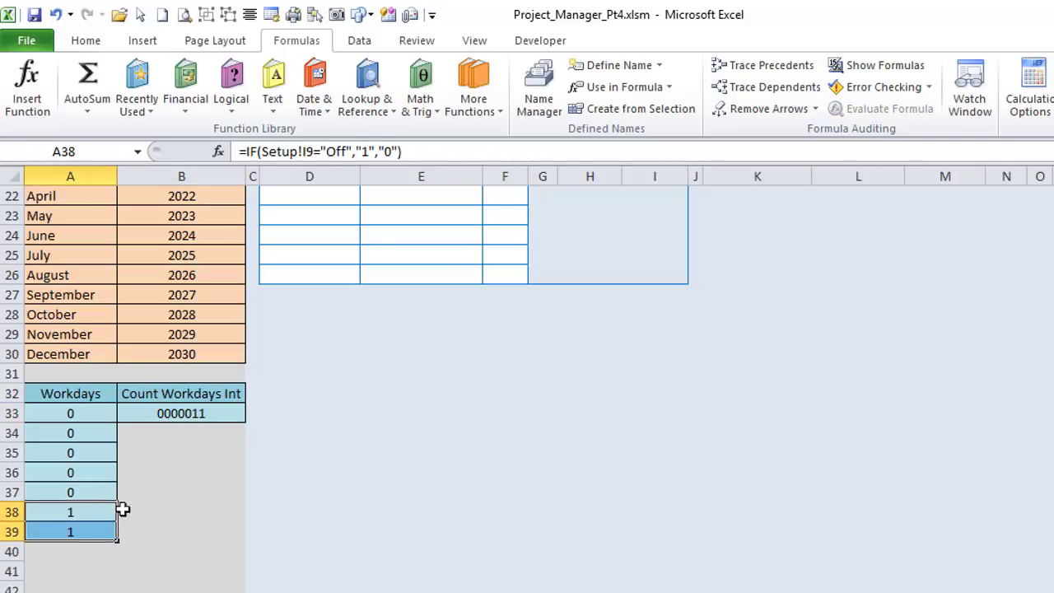
click(163, 410)
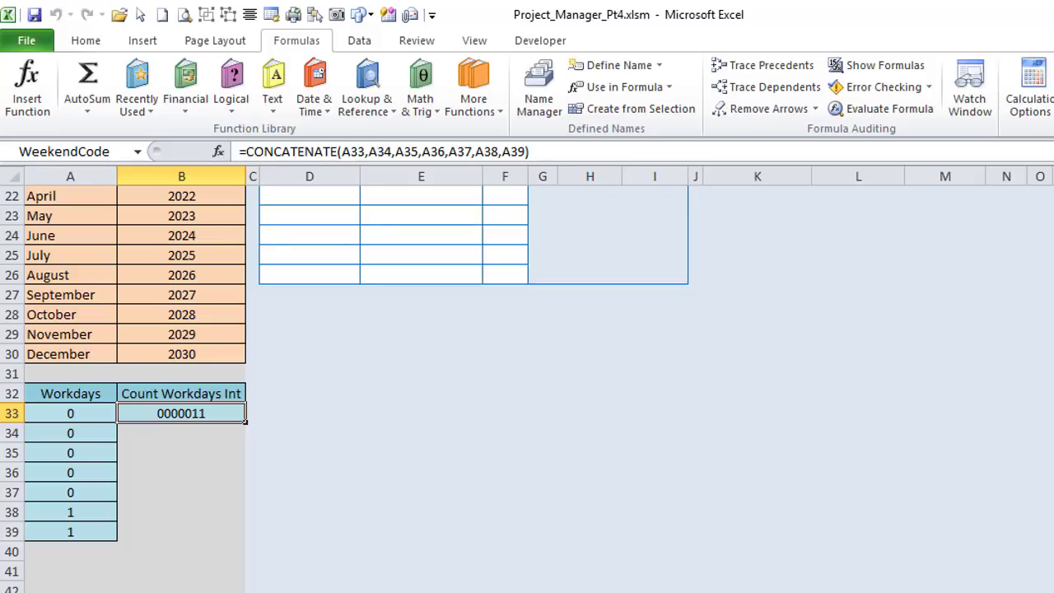
key(ctrl+Page_Up)
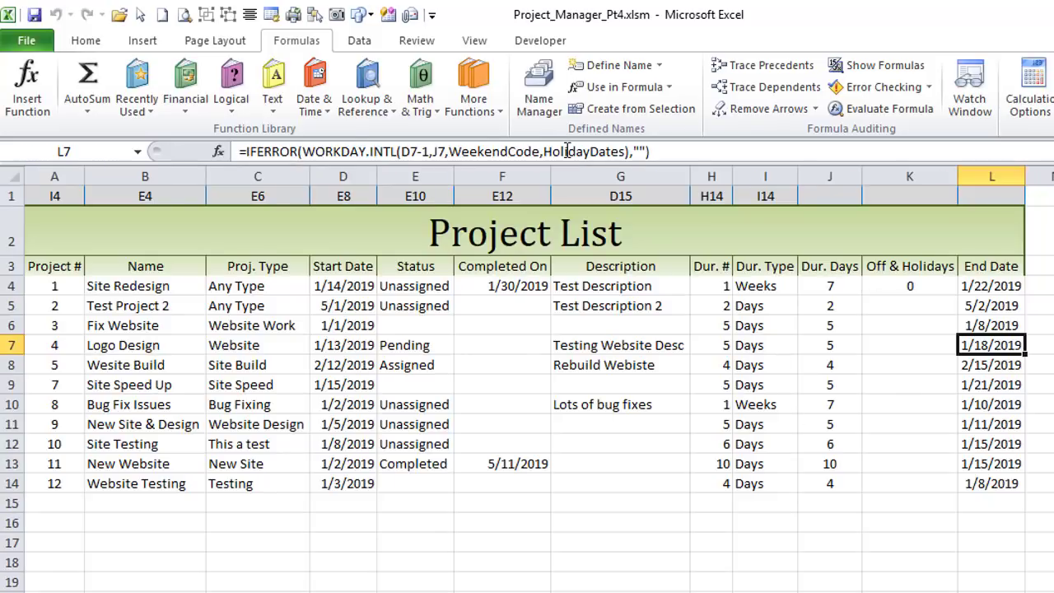
Step: Point out WeekendCode and HolidayDates inside L7's WORKDAY.INTL formula, leaving it unchanged
drag(534, 152, 470, 152)
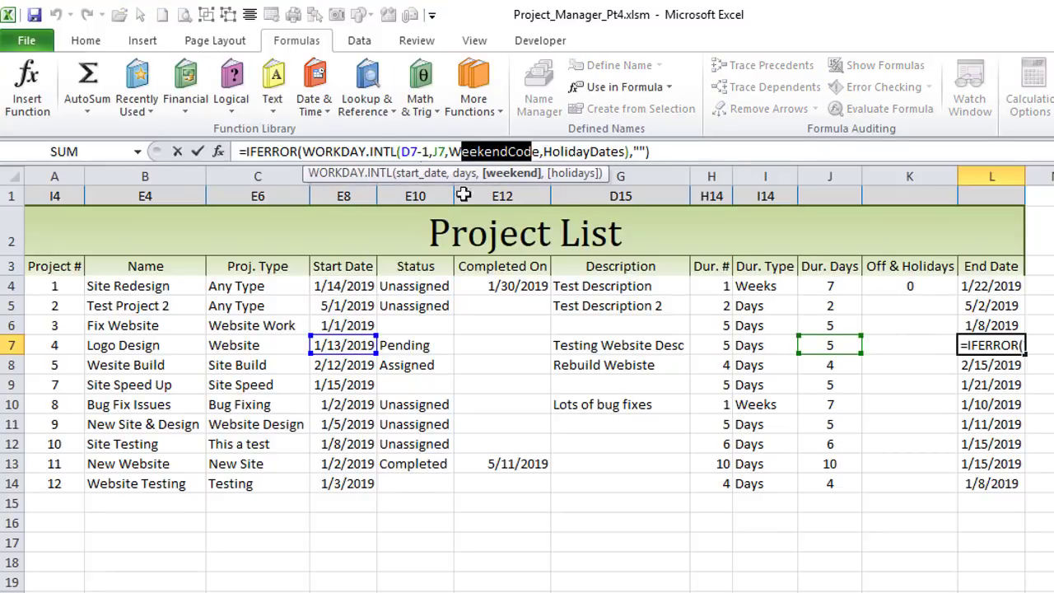
key(Return)
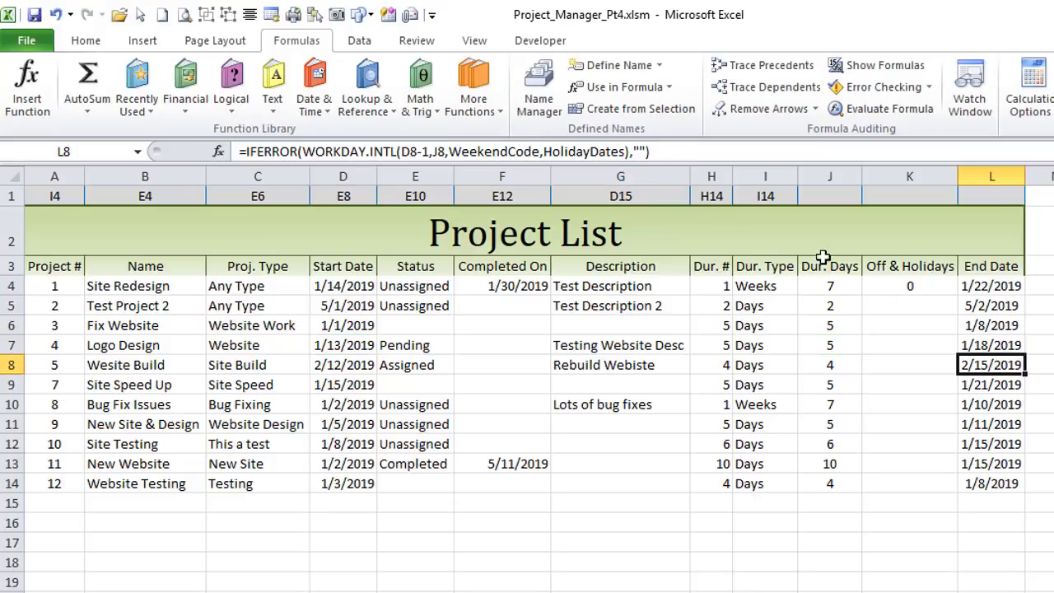
click(998, 341)
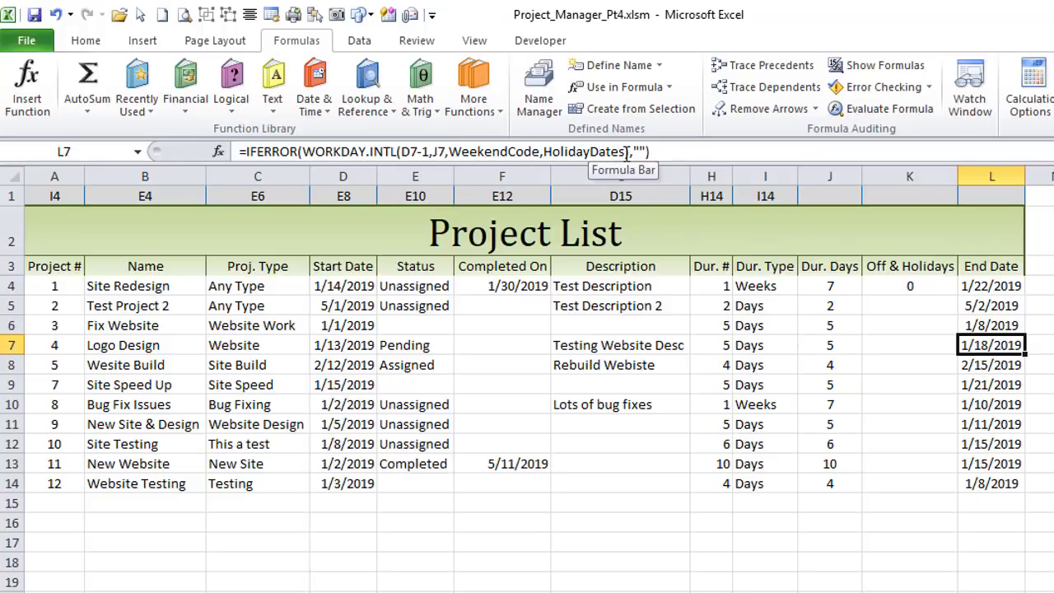
drag(626, 151, 543, 152)
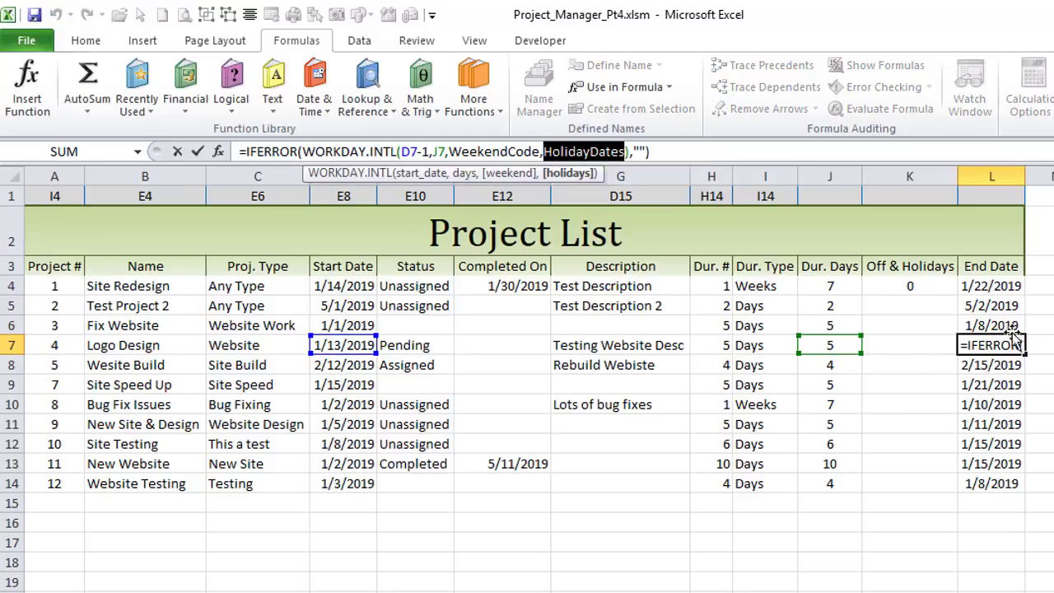
key(Return)
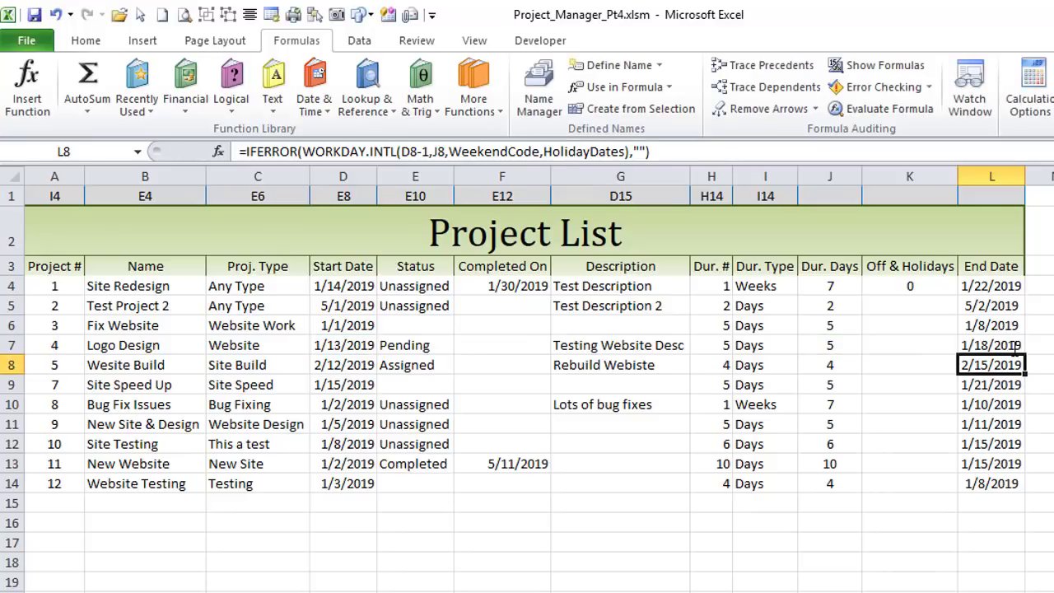
click(1013, 347)
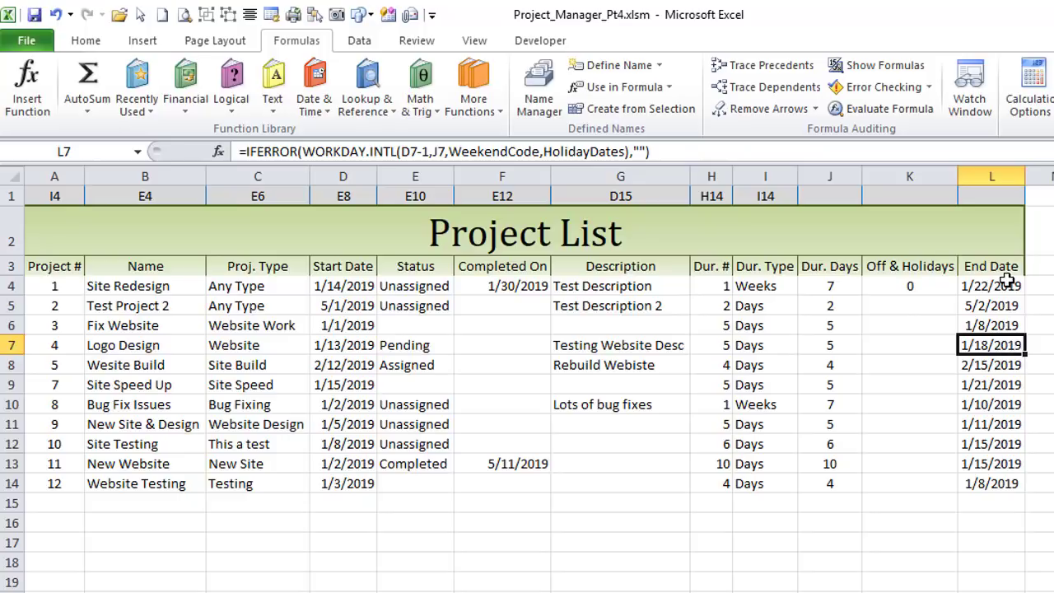
Step: Review the End Date cells L4:L14 and the row 10 dates, then return to the WeekendCode sheet
drag(1001, 286, 1009, 488)
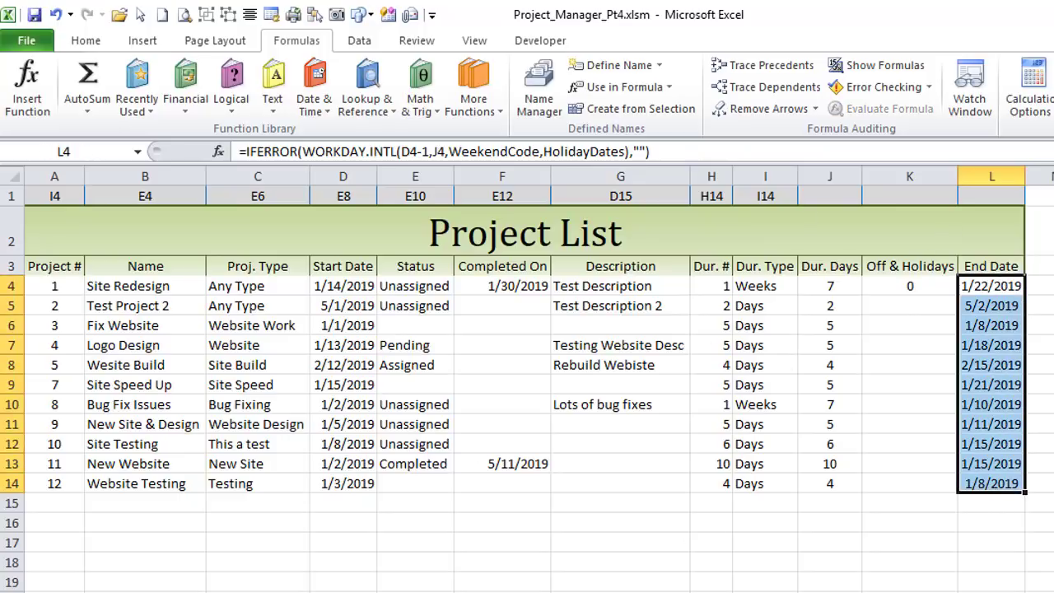
drag(327, 403, 583, 439)
click(342, 403)
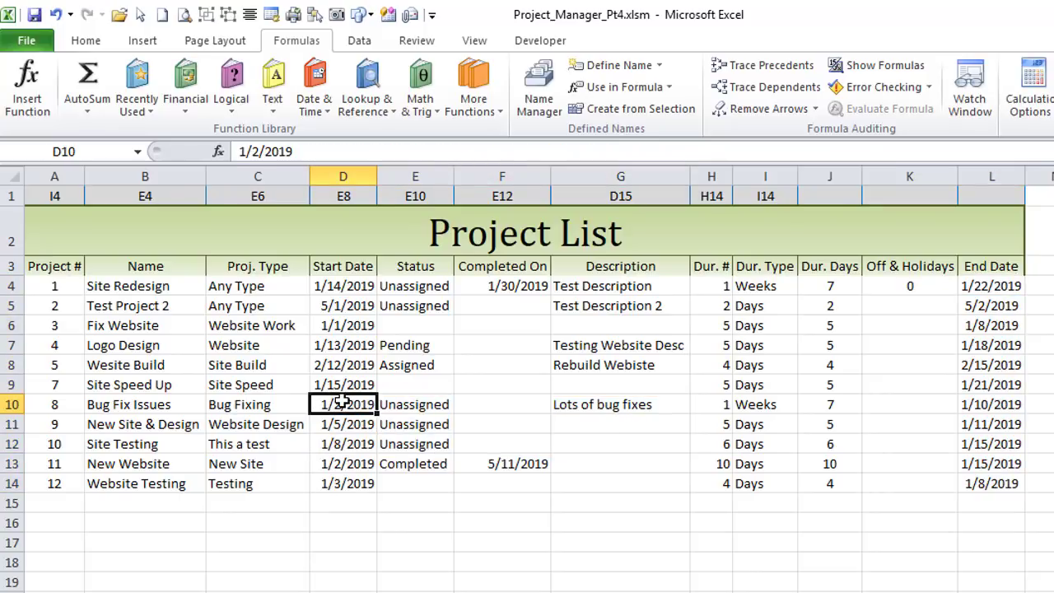
click(1031, 406)
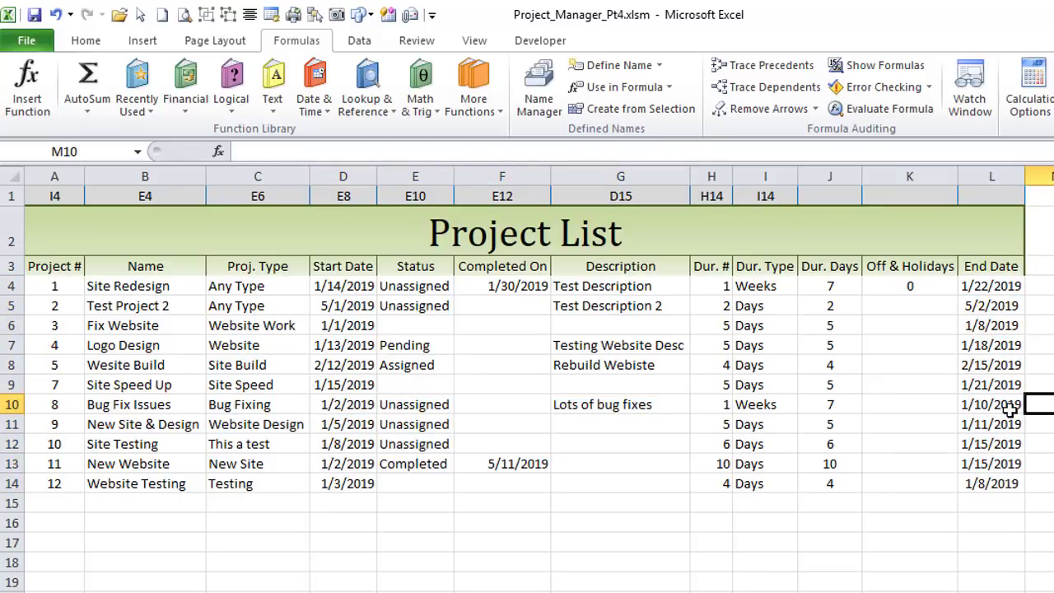
click(1011, 410)
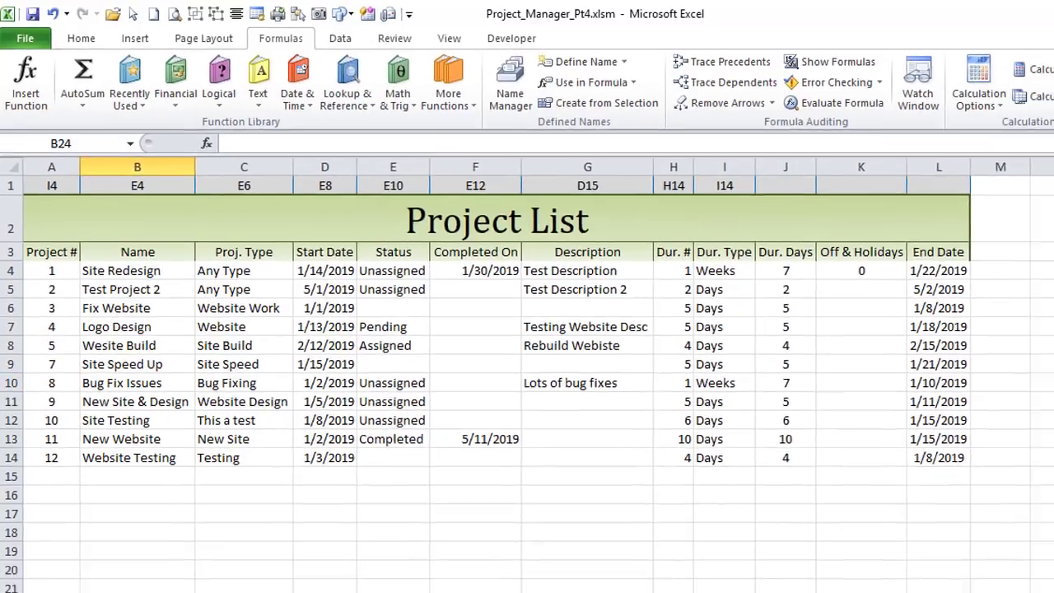
key(ctrl+bracketleft)
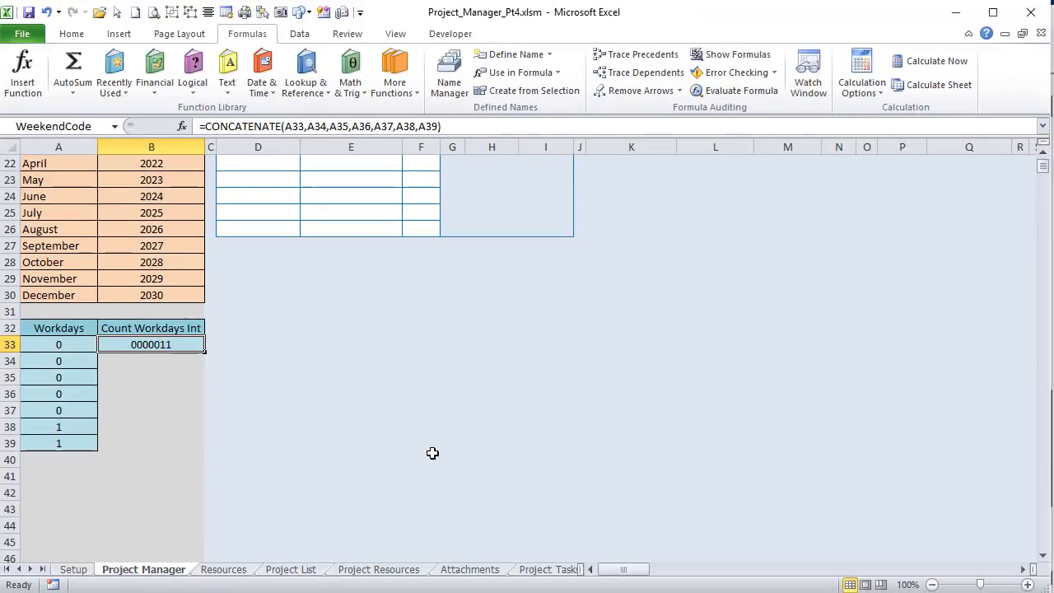
Step: Select Gantt grid R4:AH12 and open its first conditional formatting rule for editing via Manage Rules
scroll(434, 456, up, 7)
mouse_move(619, 570)
mouse_down()
mouse_move(650, 581)
mouse_move(636, 576)
mouse_up()
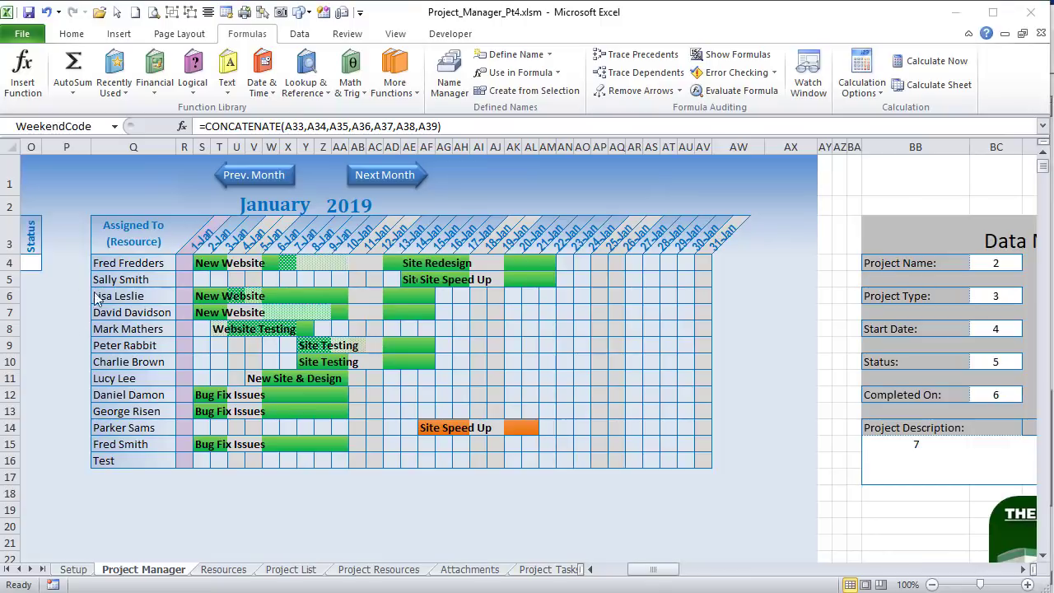
drag(185, 263, 466, 399)
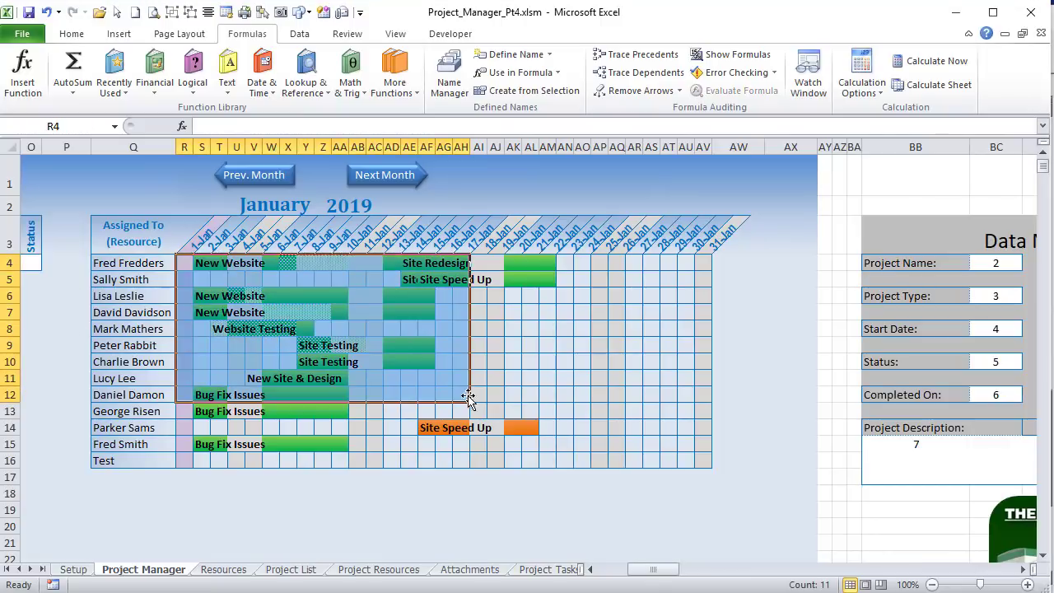
click(71, 33)
click(657, 82)
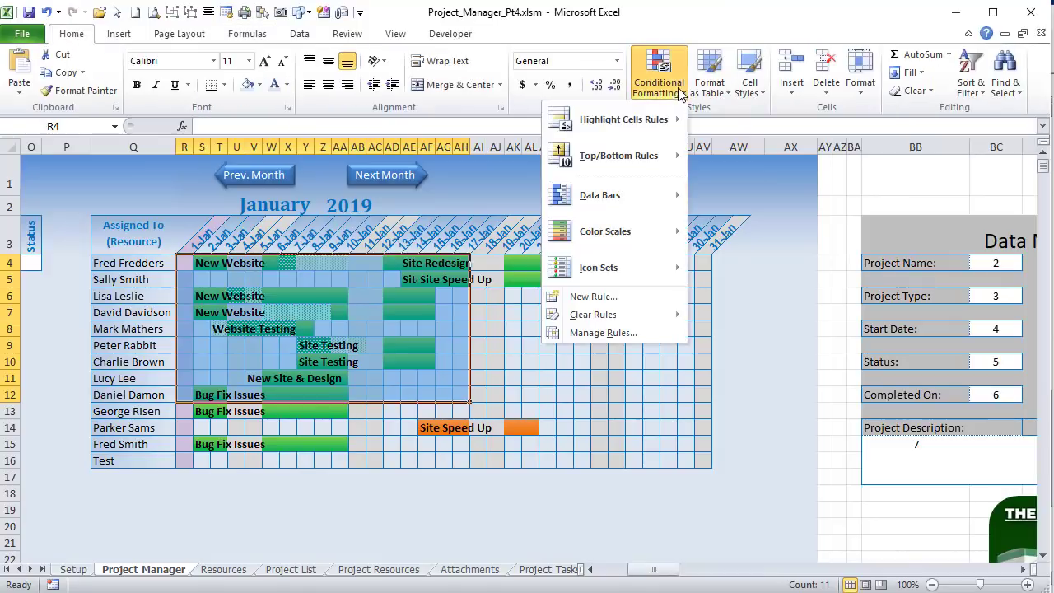
click(624, 329)
drag(476, 169, 781, 172)
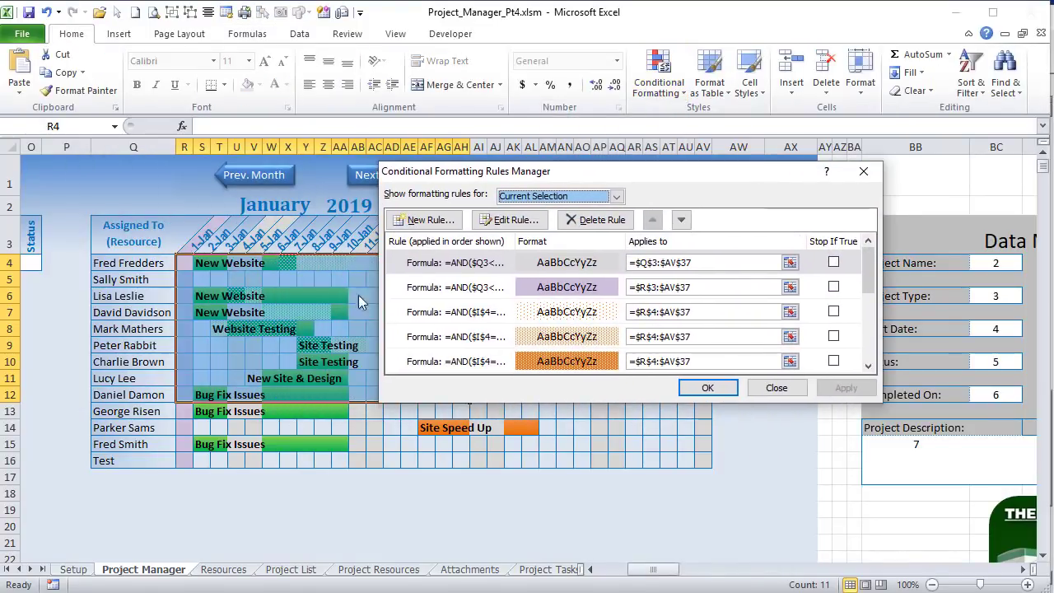
click(470, 264)
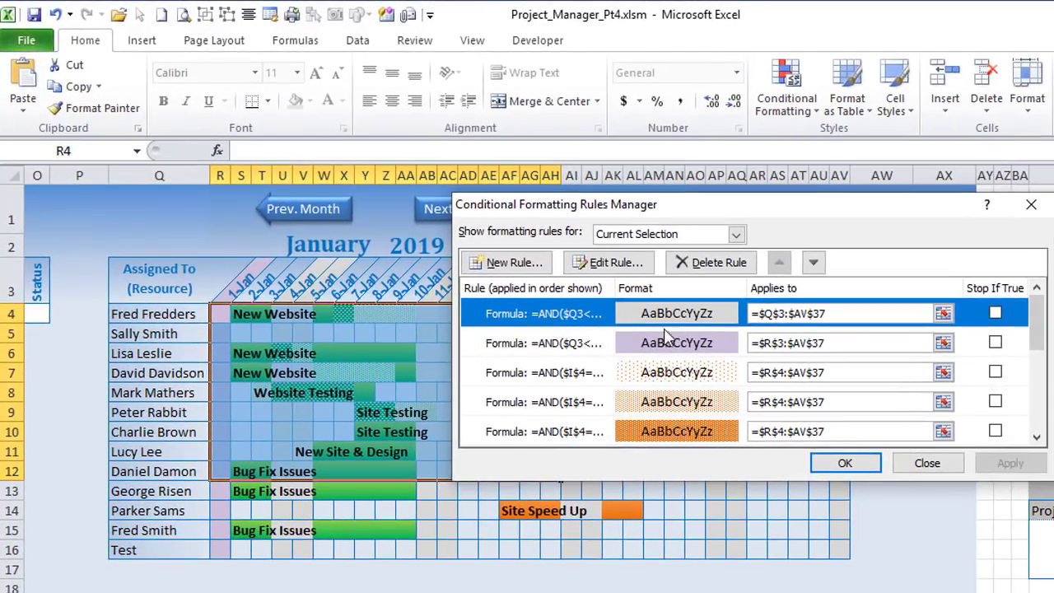
click(607, 264)
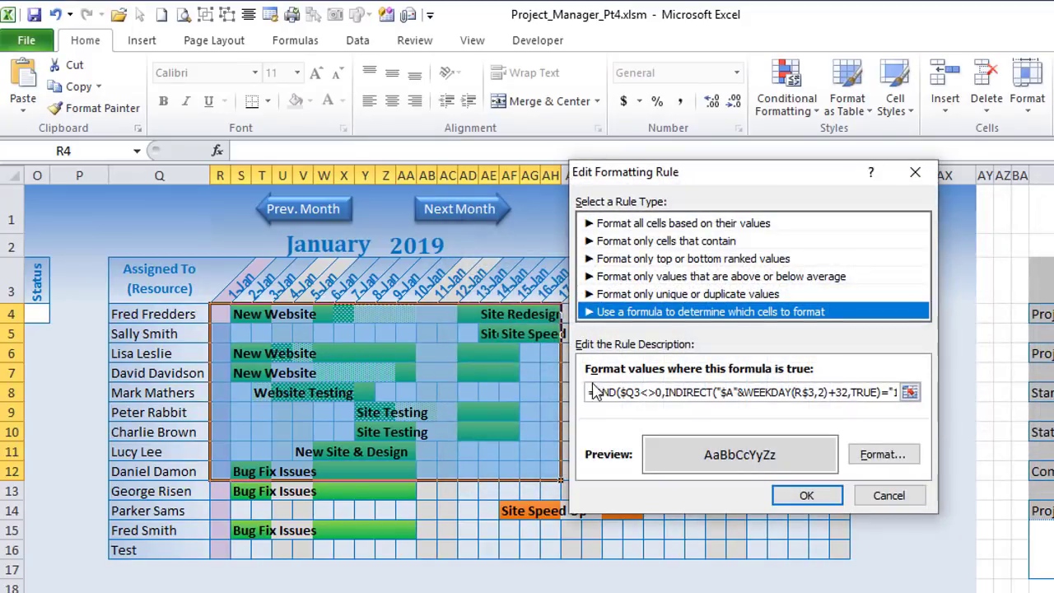
Step: Review the rule's $Q3<>0 condition and $A column reference, then cancel both rule windows
click(812, 388)
drag(661, 393, 620, 394)
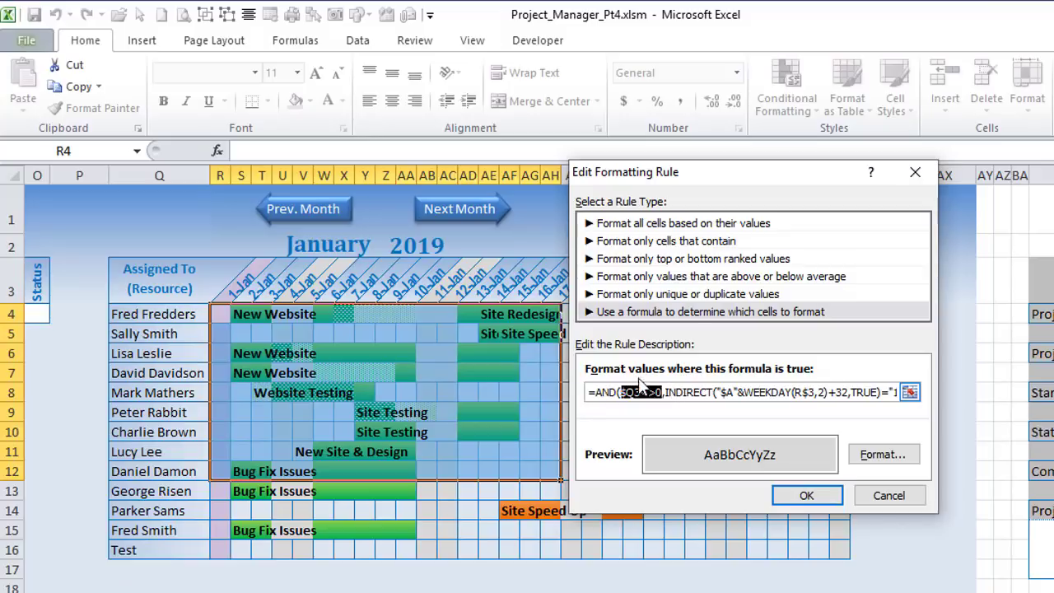
click(675, 393)
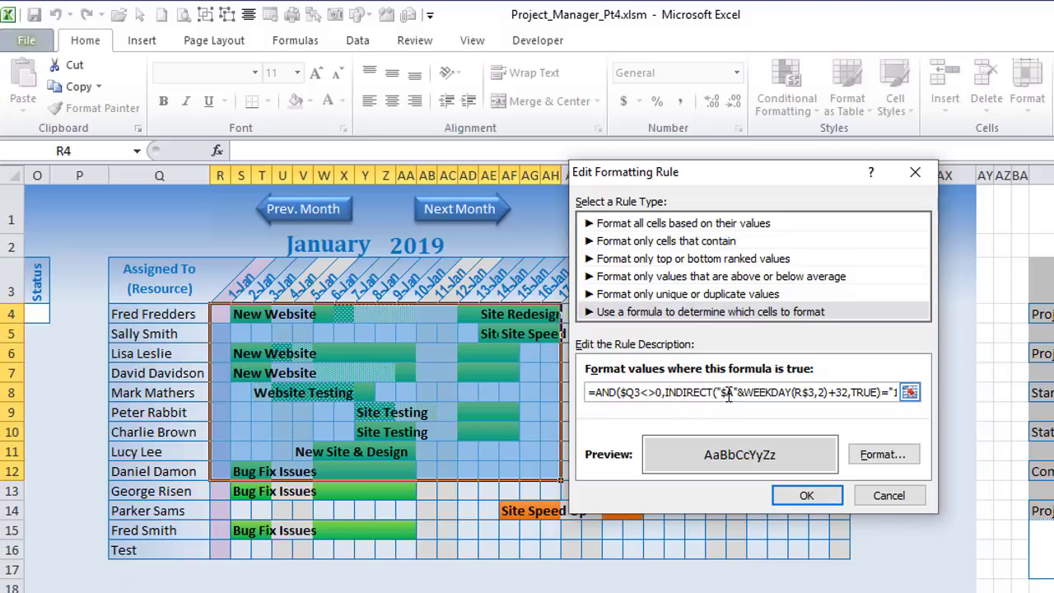
drag(737, 393, 719, 394)
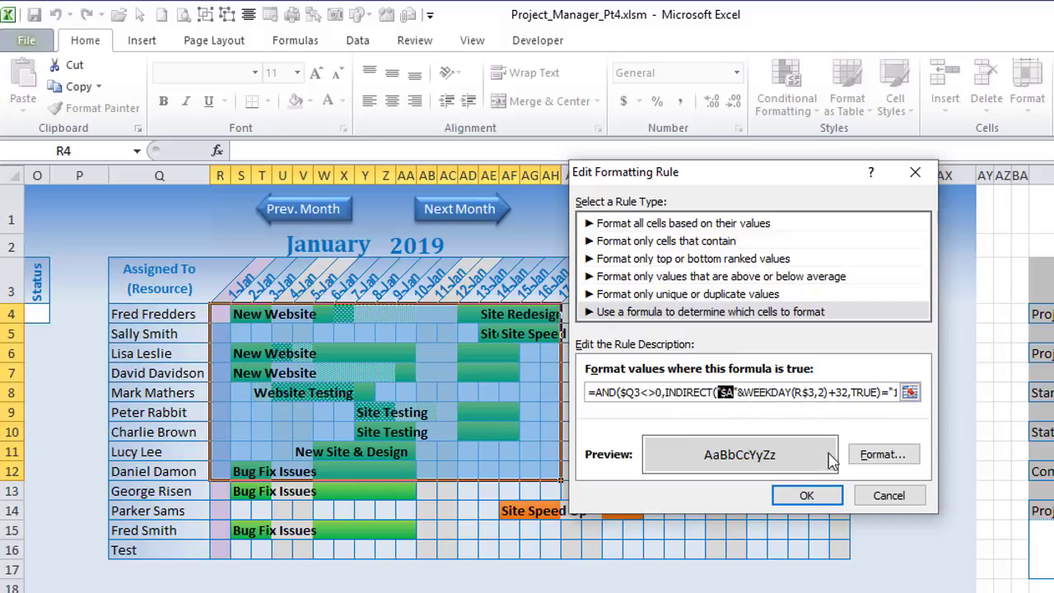
click(889, 495)
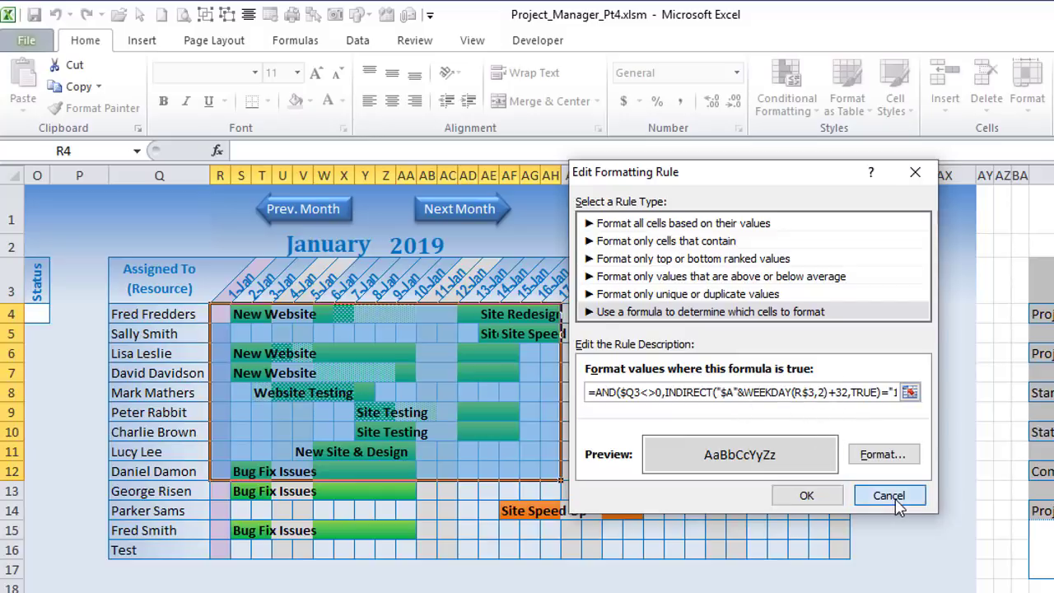
click(924, 527)
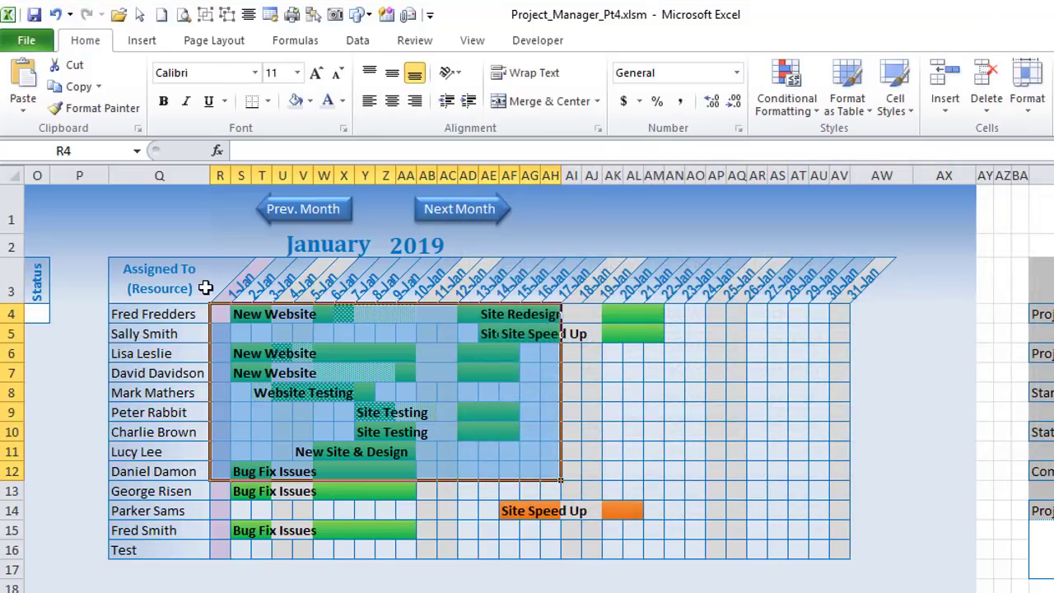
Step: Inspect the header date formulas in R3, S3, V3 and U3, then scroll down to the Workdays table
click(234, 290)
click(222, 297)
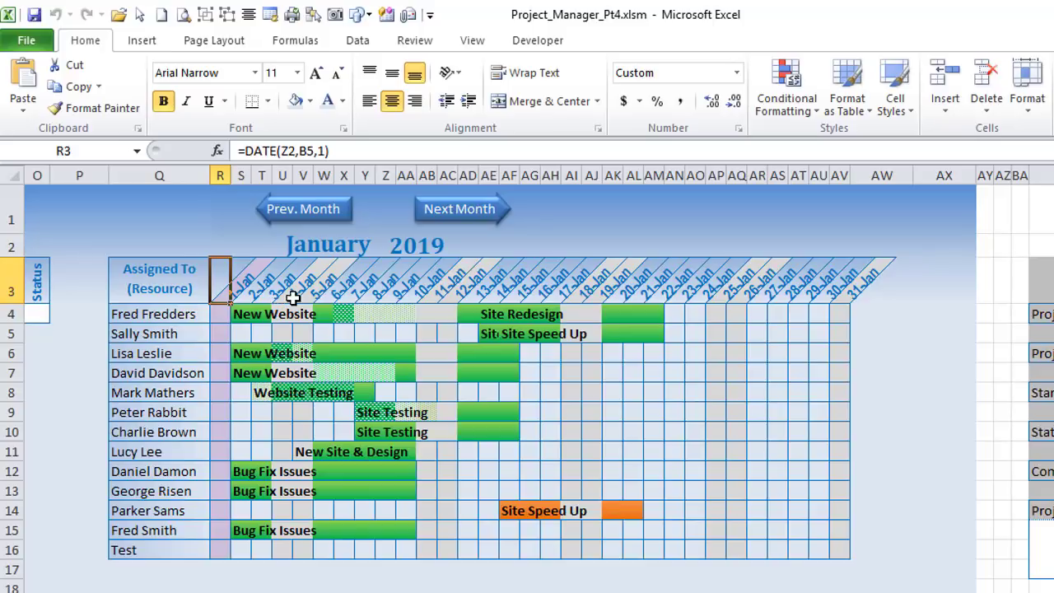
click(298, 298)
click(284, 298)
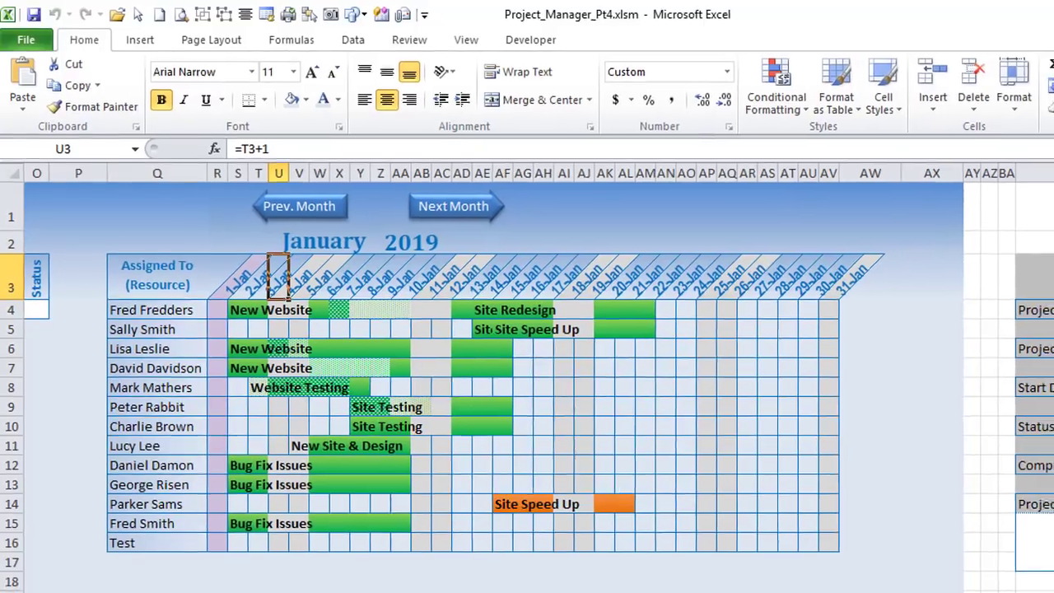
scroll(100, 400, left, 5)
scroll(100, 400, down, 7)
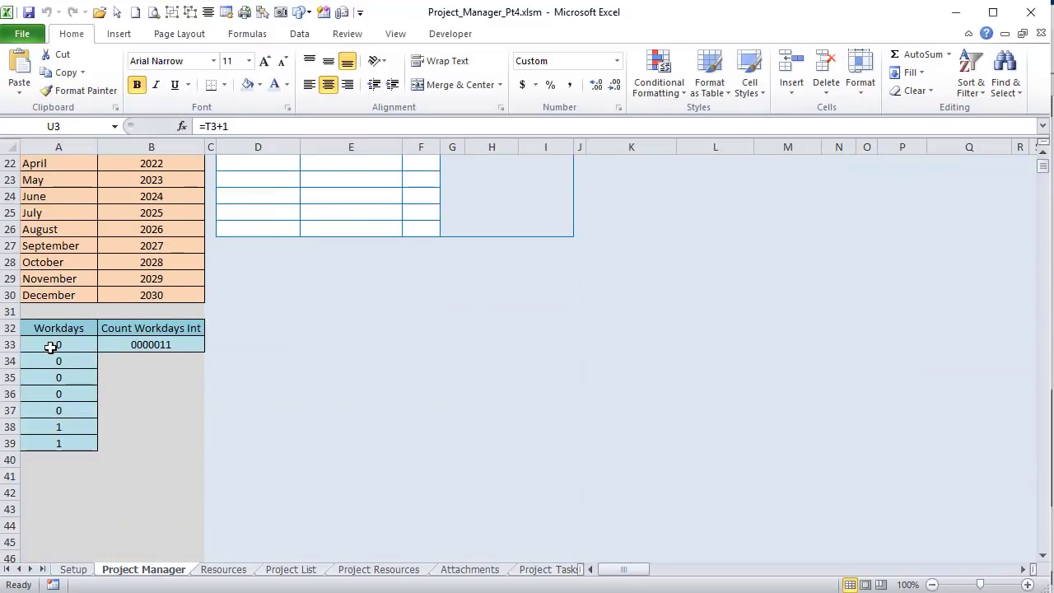
Step: Try a =WEEKDAY( formula in B38, cancel it, and select Setup's Monday–Sunday schedule H4:H10
drag(52, 348, 52, 422)
click(146, 426)
text(=)
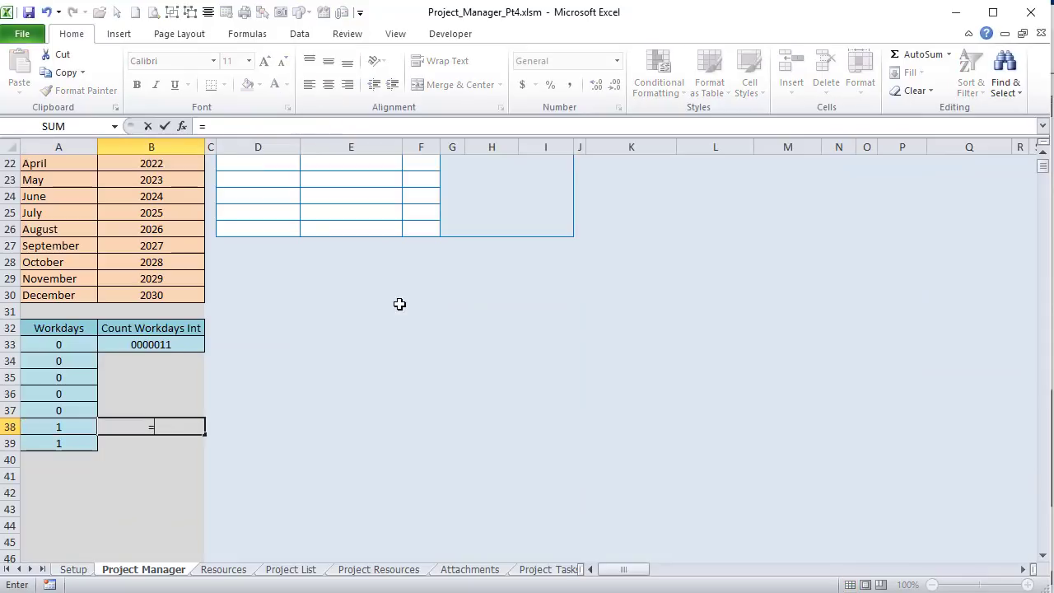
text(week)
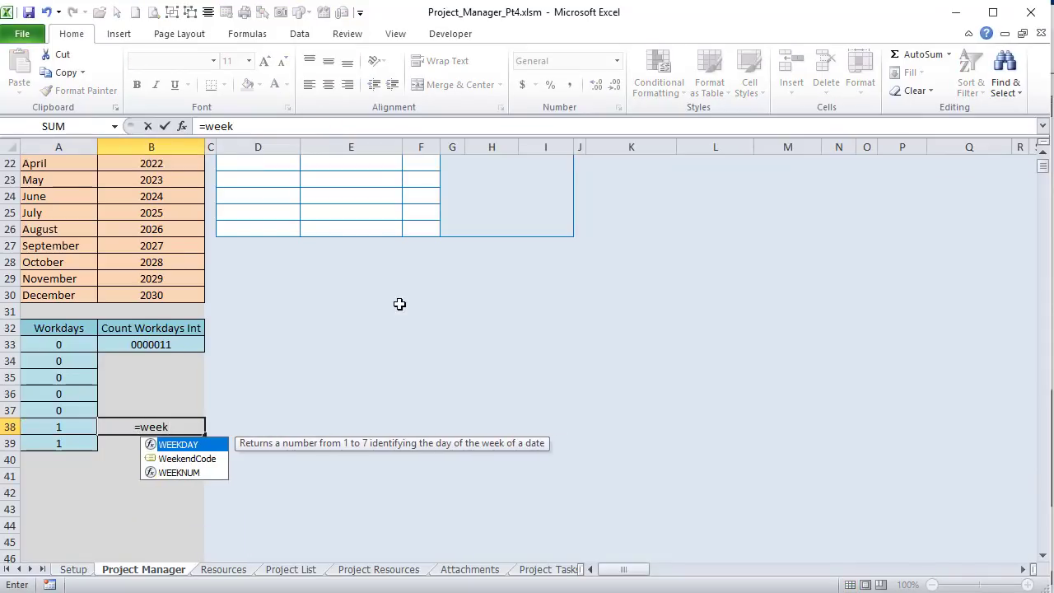
key(Tab)
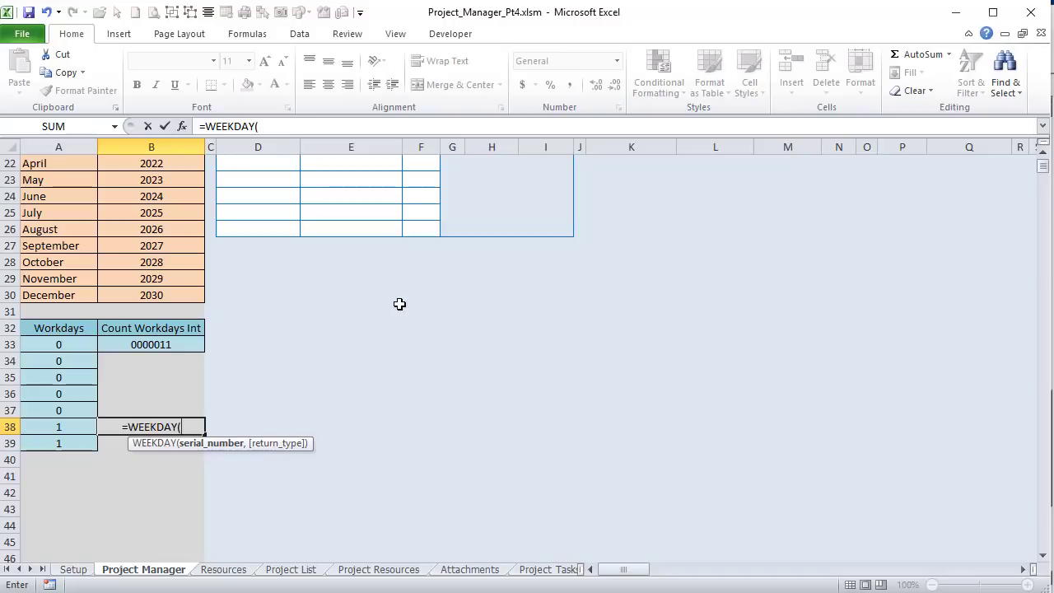
text(,)
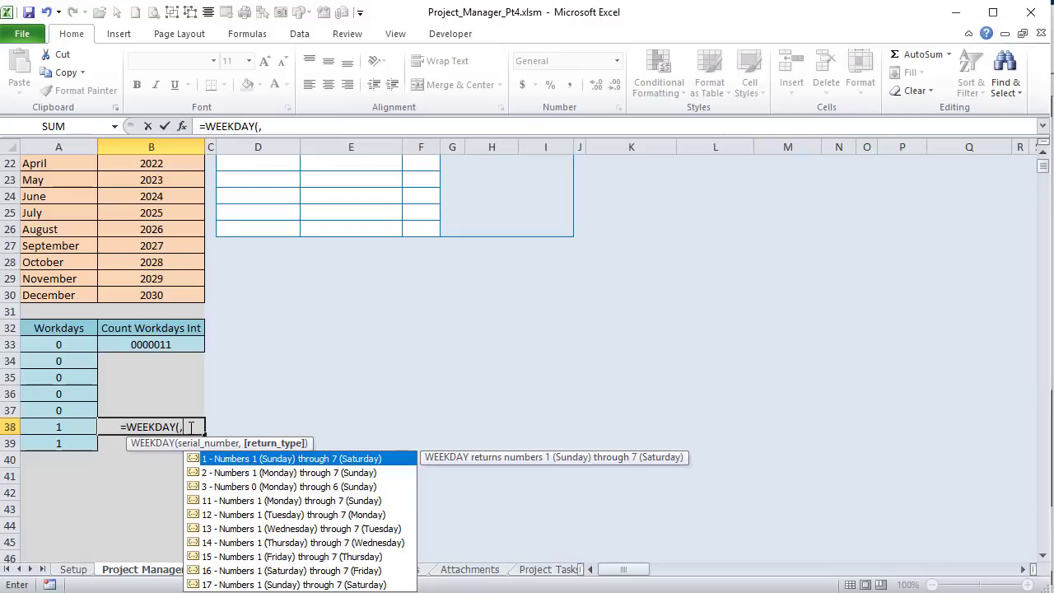
key(Escape)
key(BackSpace)
key(BackSpace)
key(BackSpace)
key(BackSpace)
key(BackSpace)
key(BackSpace)
key(BackSpace)
key(BackSpace)
key(BackSpace)
key(BackSpace)
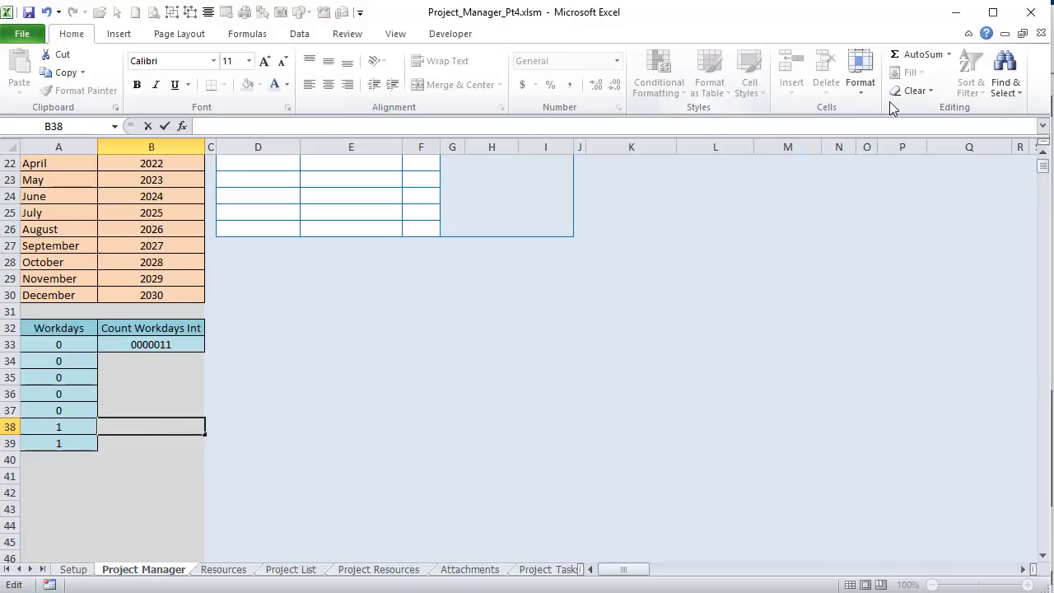
click(74, 569)
drag(454, 240, 453, 337)
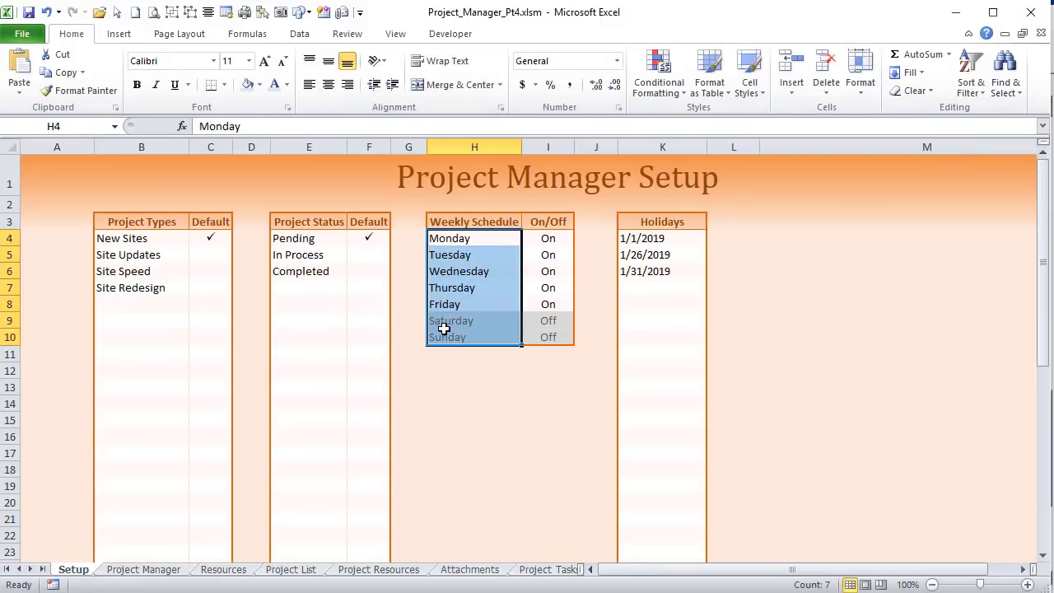
Step: Return to the Project Manager sheet and view the Workdays IF formulas in A33 and A34
click(143, 569)
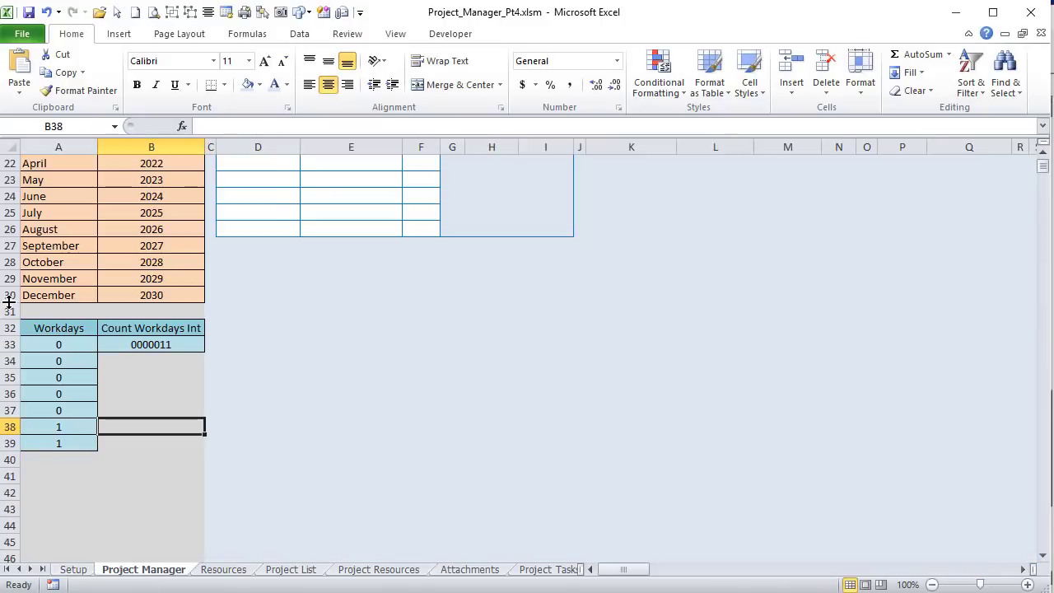
click(59, 347)
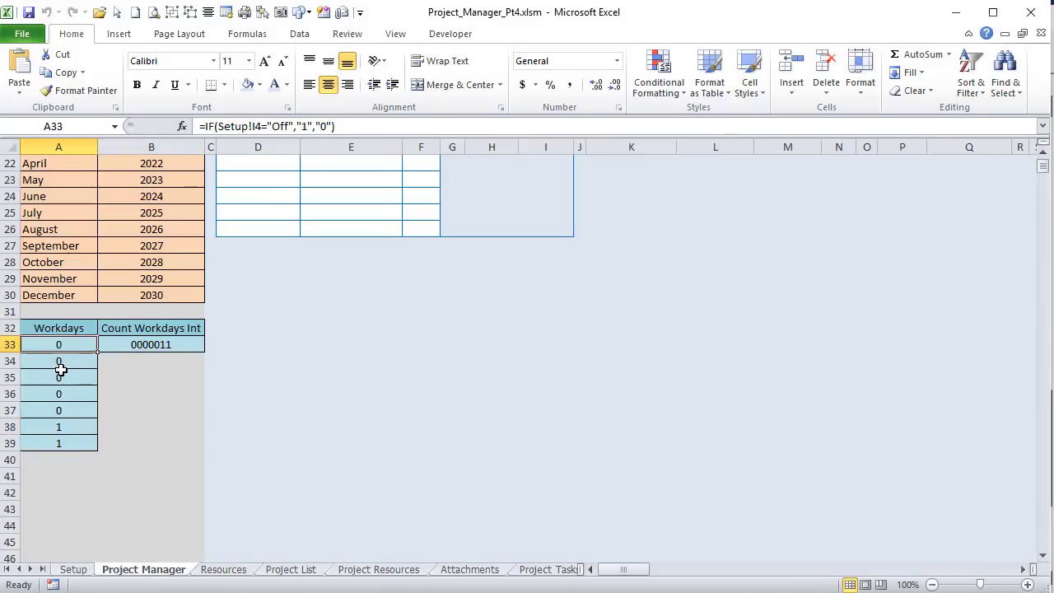
click(64, 361)
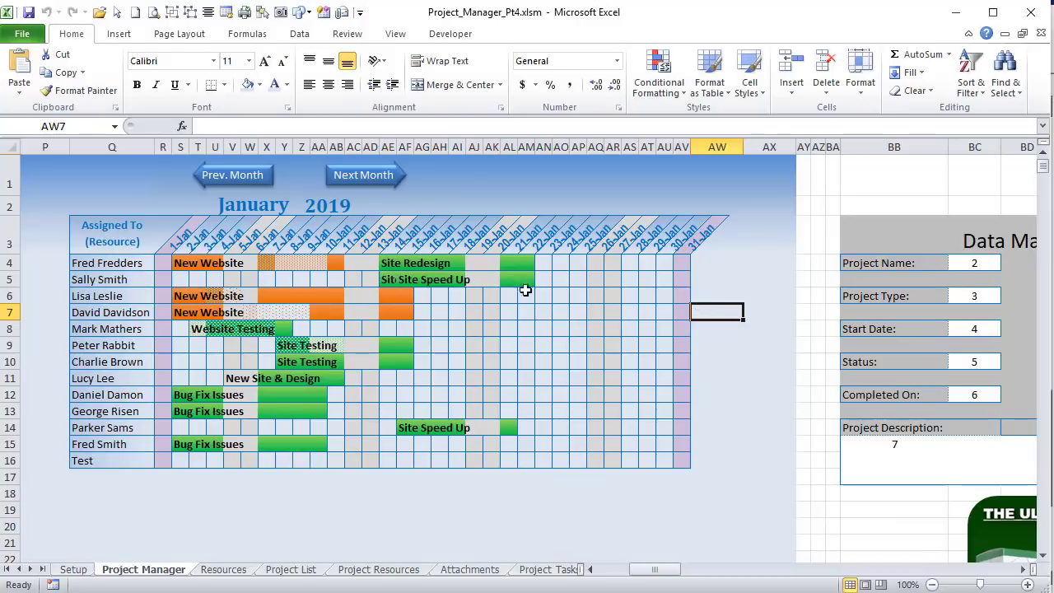
Step: Enter the test formula =WEEKDAY(V3,2) in AW7, which returns 6
text(=wee)
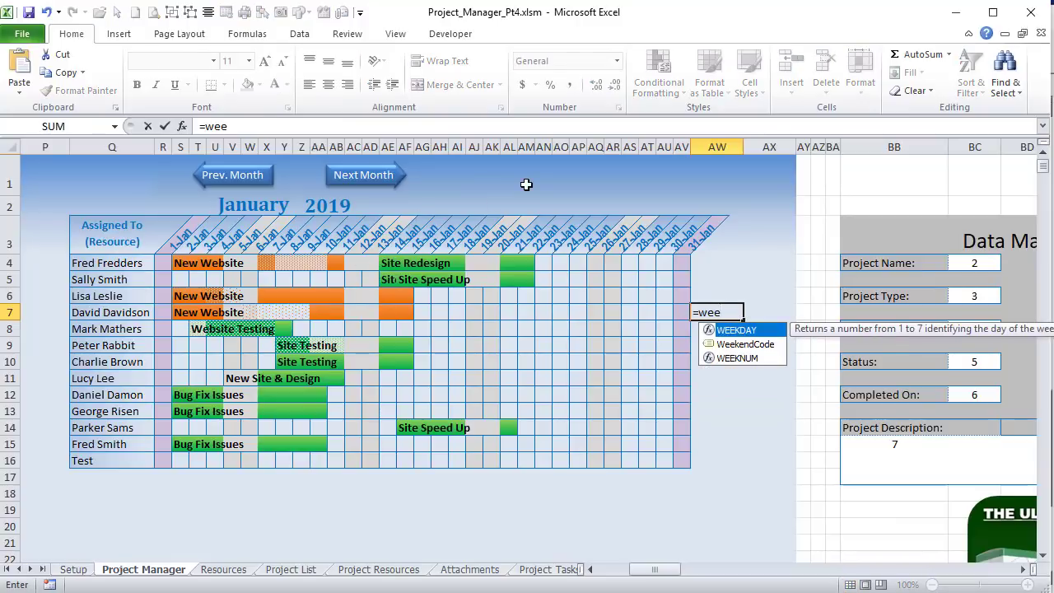
key(Tab)
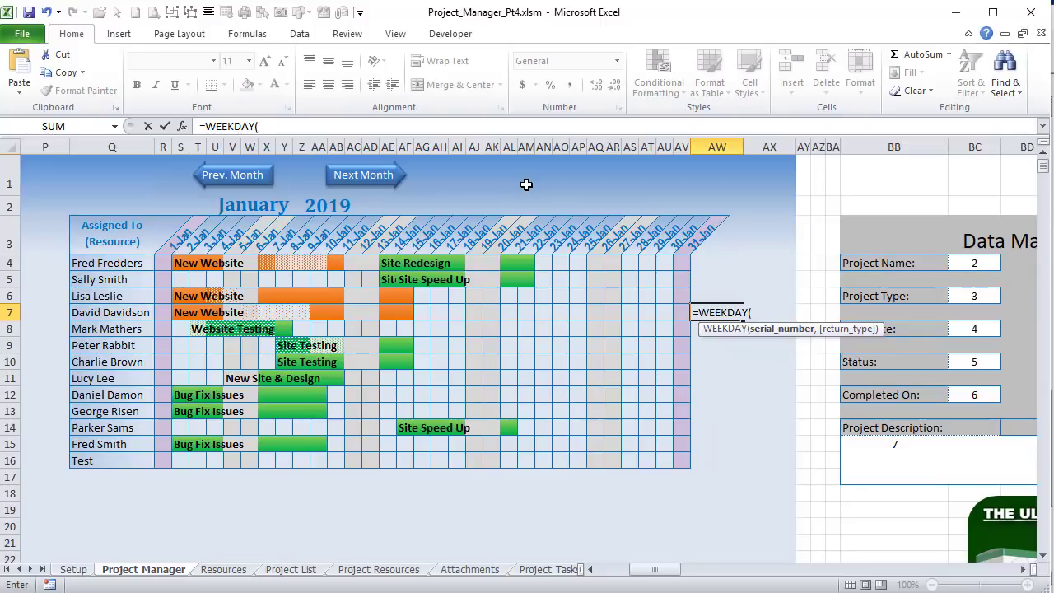
click(235, 247)
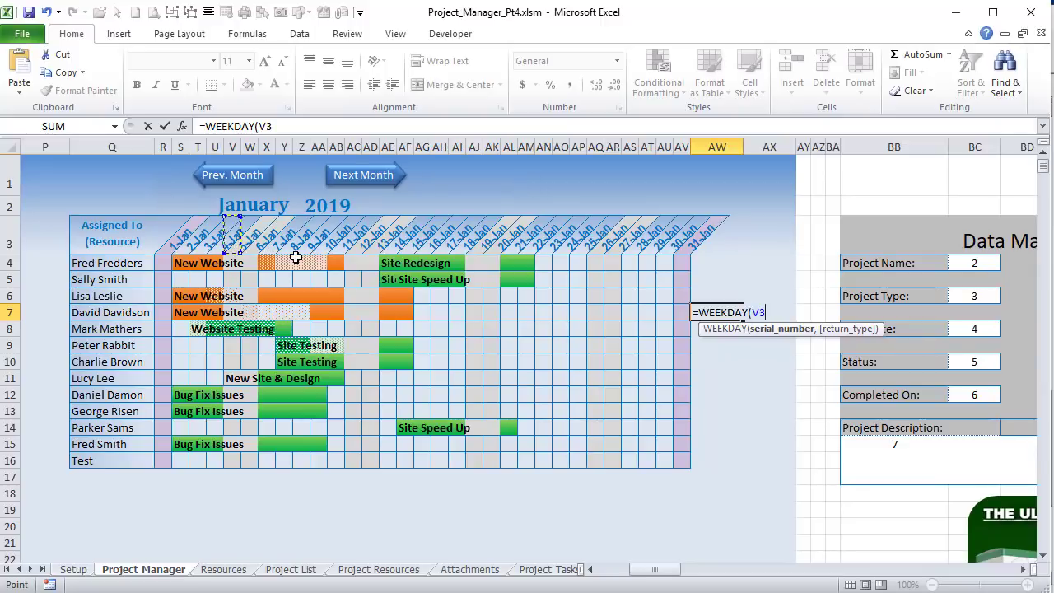
text(,2)
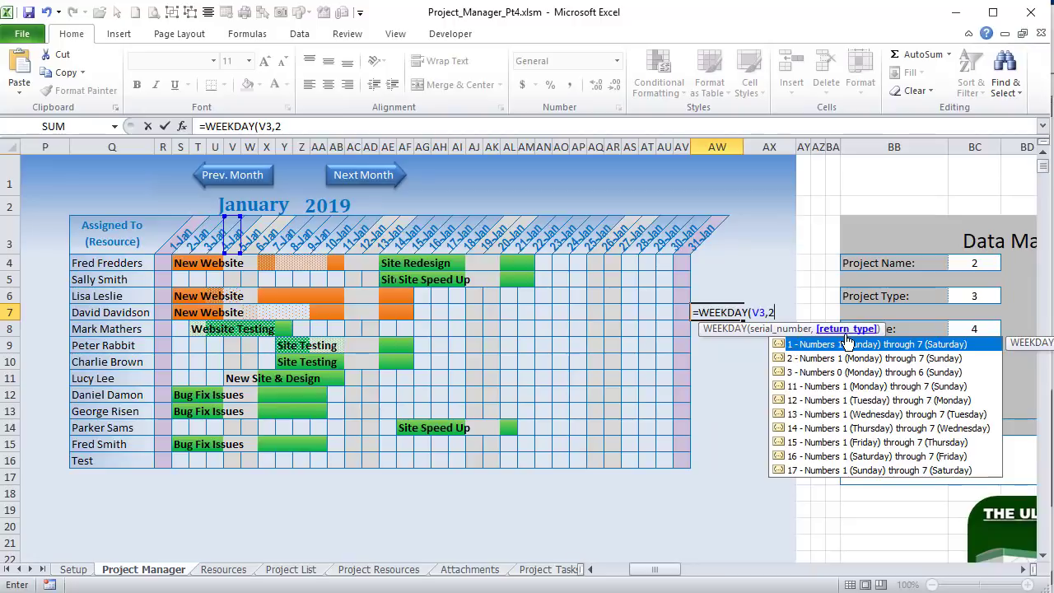
text())
key(Return)
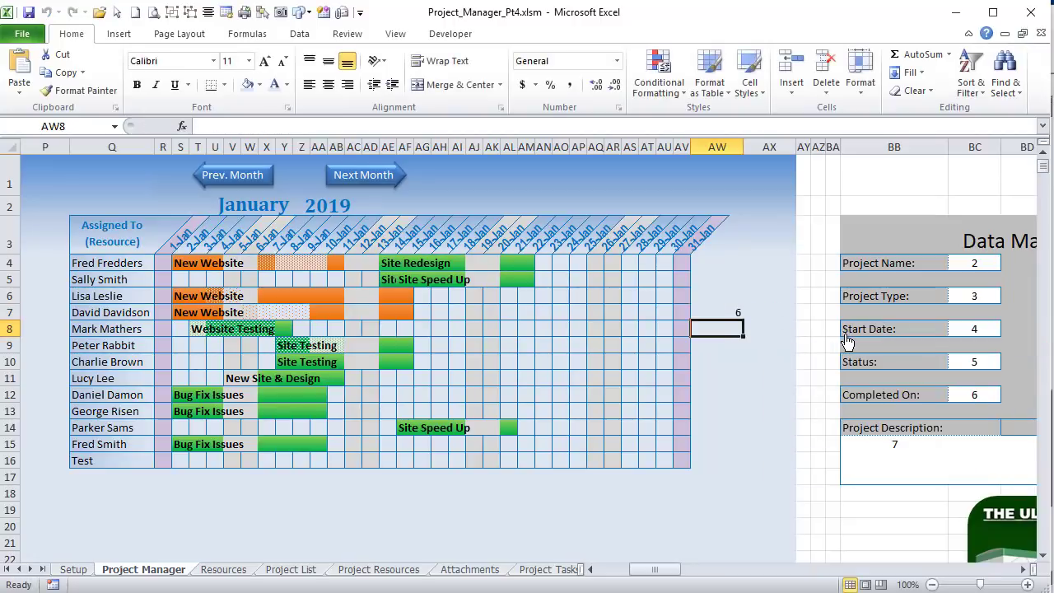
click(731, 311)
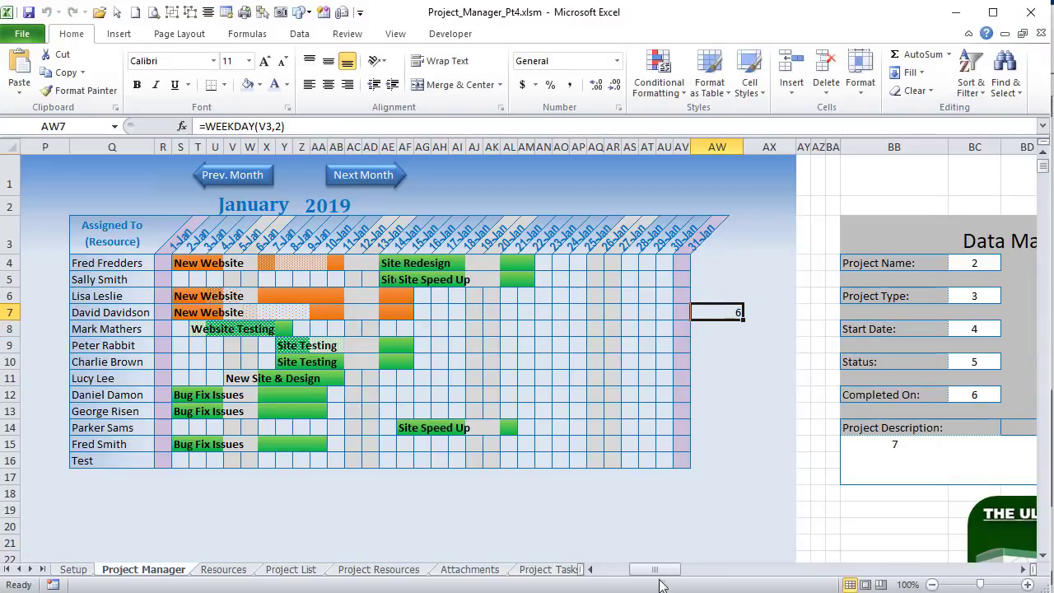
drag(659, 576, 628, 577)
Step: Review the Workdays formulas in A32:A38 and column A, then scroll back to the January 2019 grid
scroll(171, 434, down, 8)
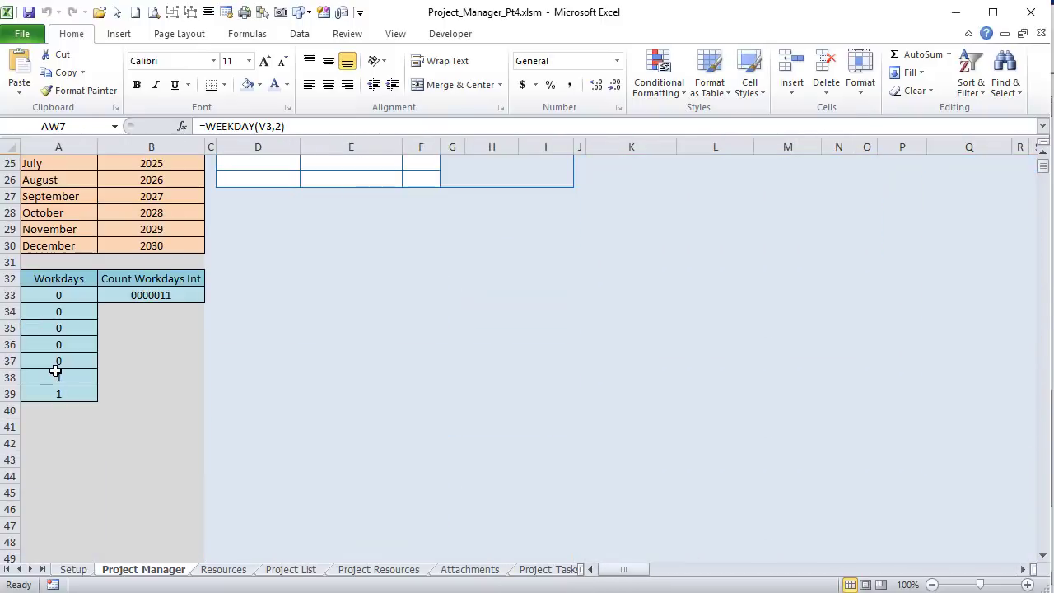
click(34, 377)
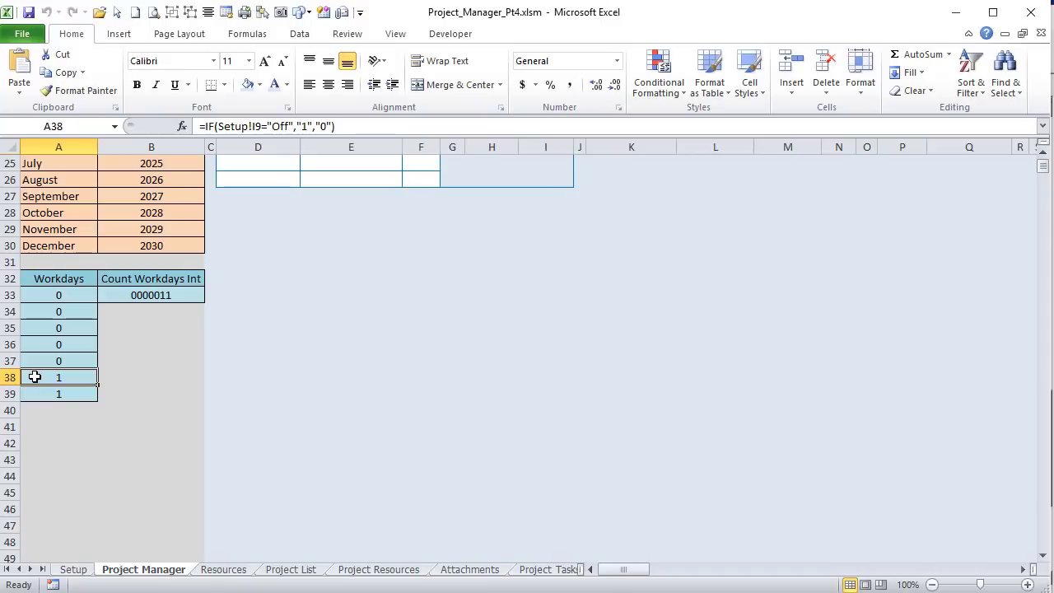
click(41, 277)
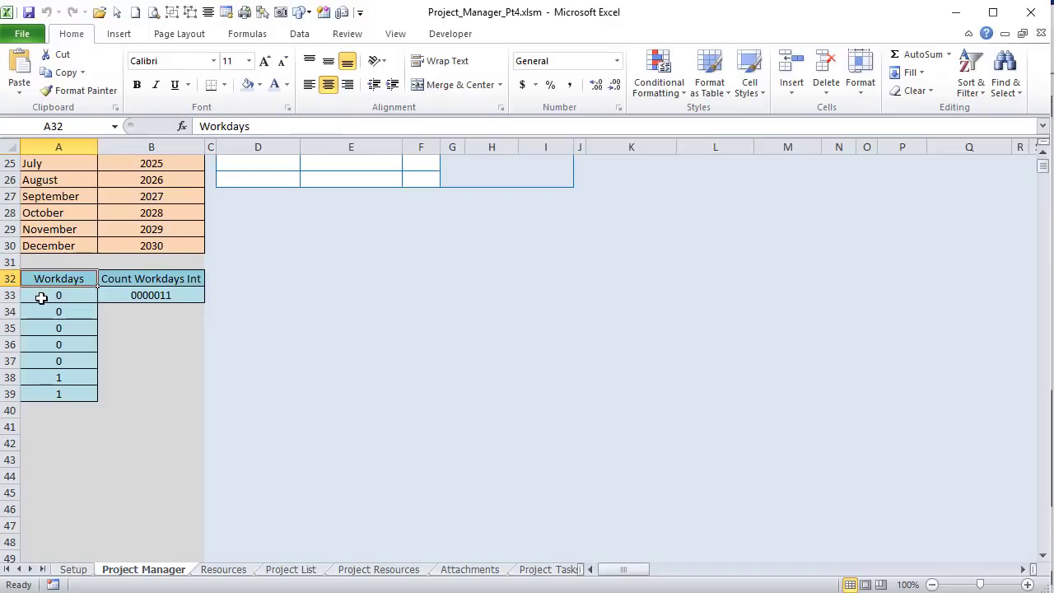
drag(41, 293, 38, 376)
click(39, 376)
click(49, 147)
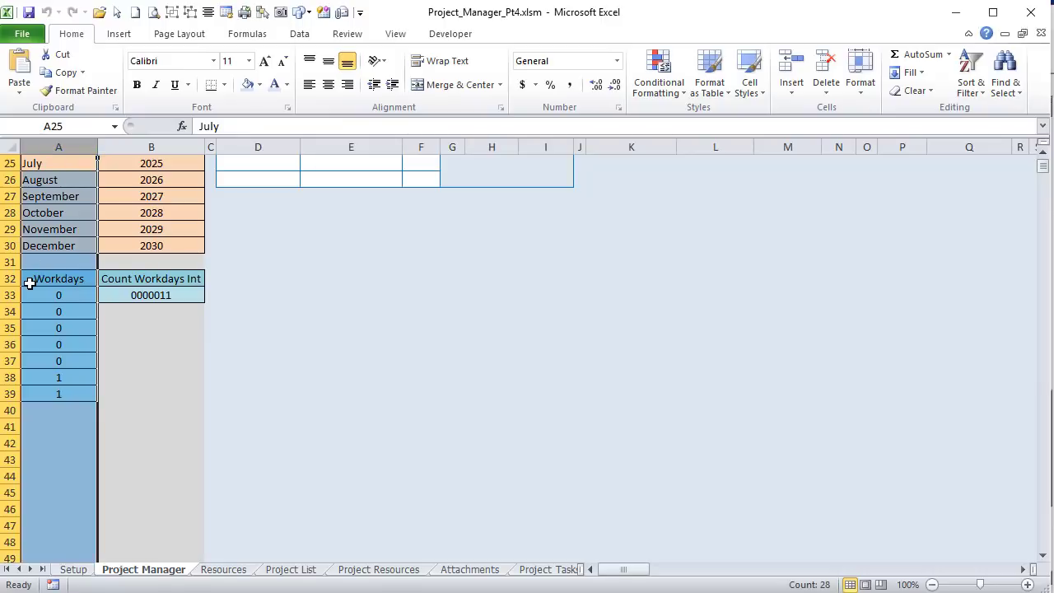
click(36, 378)
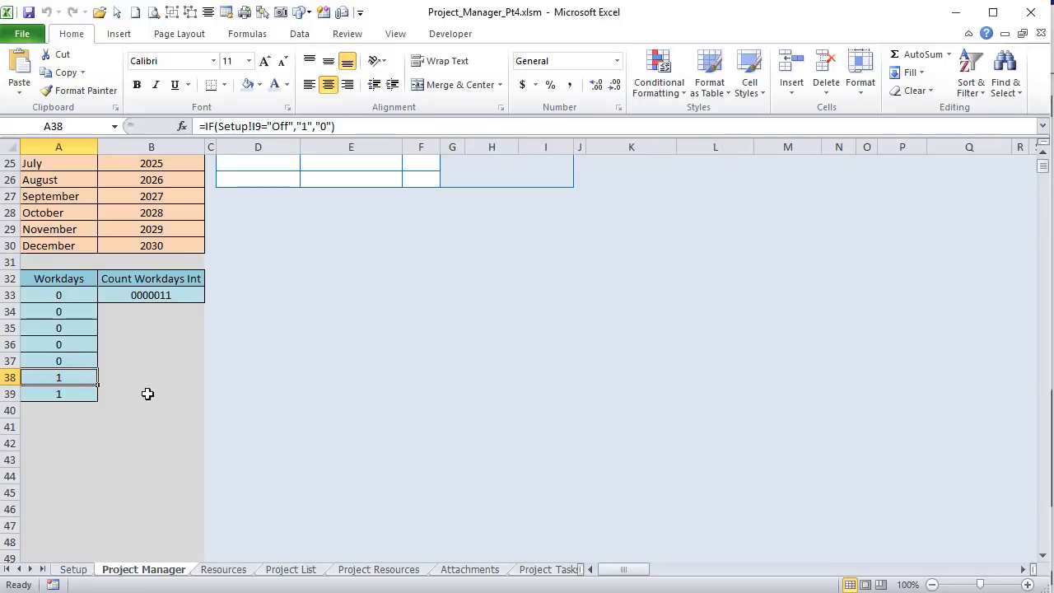
scroll(830, 467, up, 8)
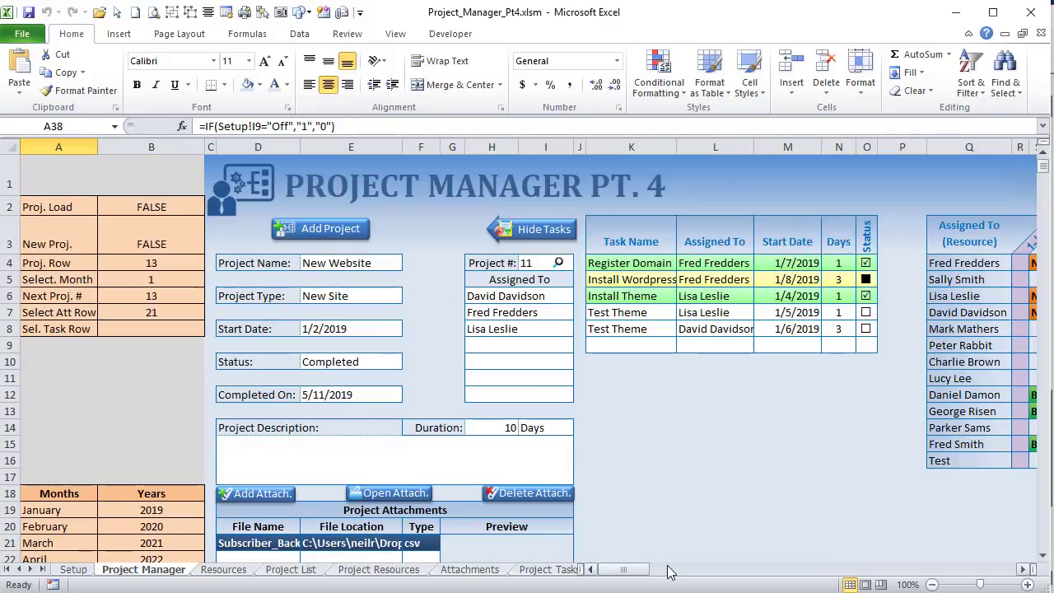
drag(643, 575, 669, 579)
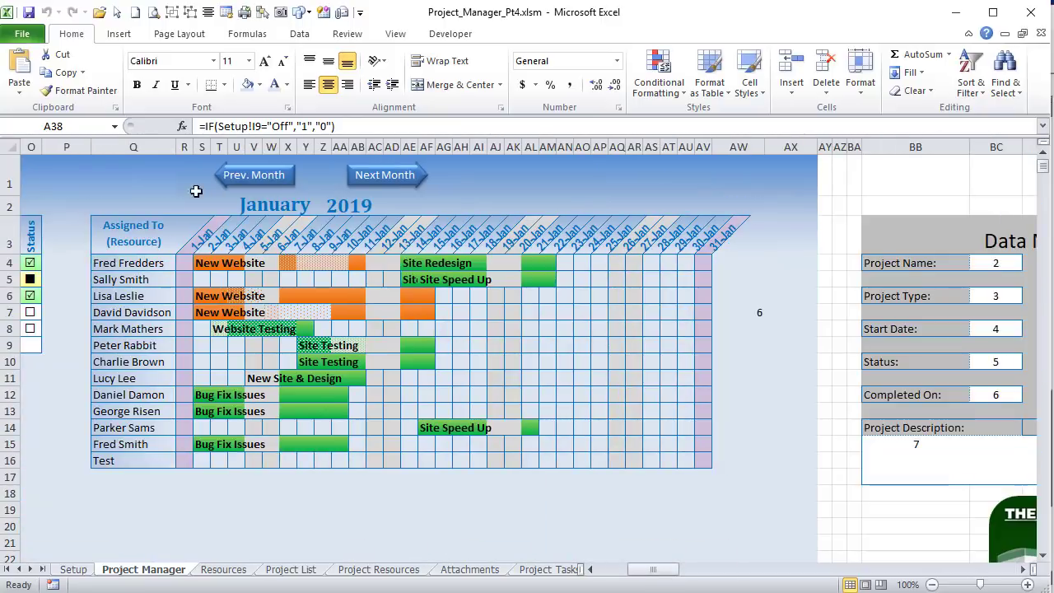
Step: Select R3:AA5 and open its first conditional formatting rule from Manage Rules
drag(190, 247, 342, 280)
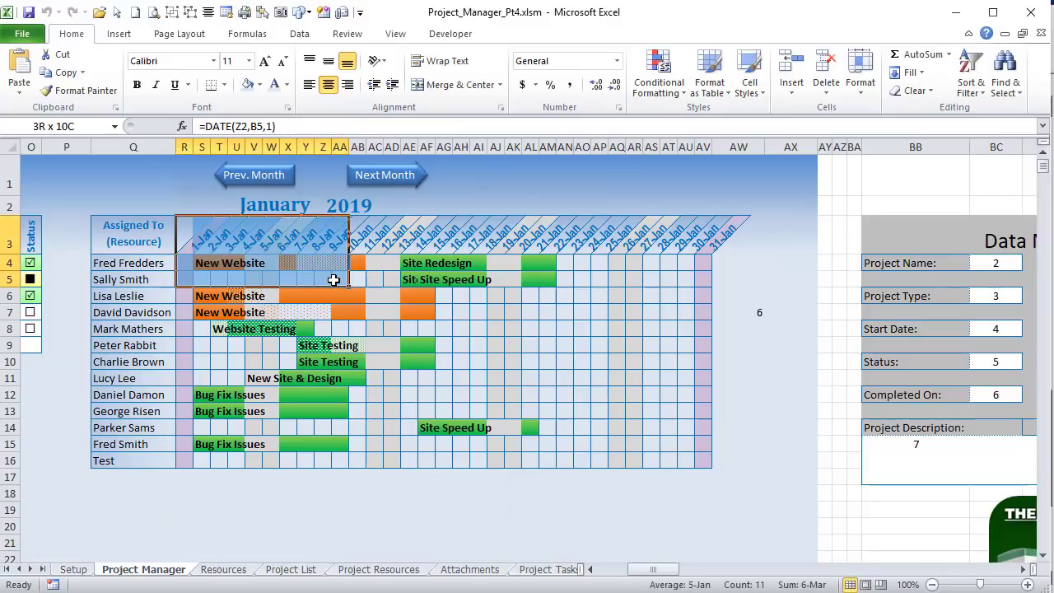
click(658, 82)
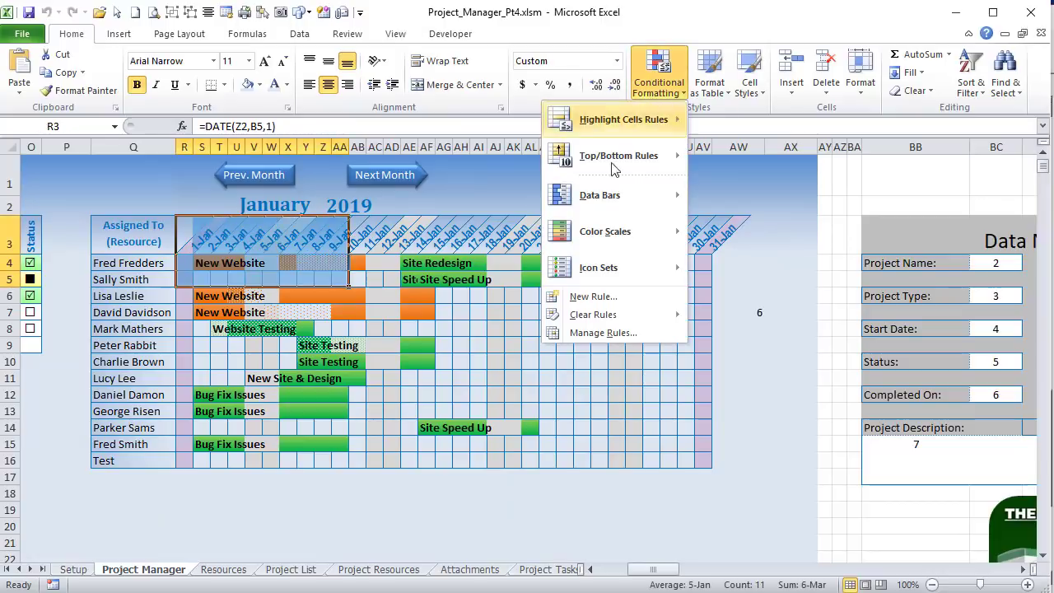
click(625, 332)
double_click(495, 260)
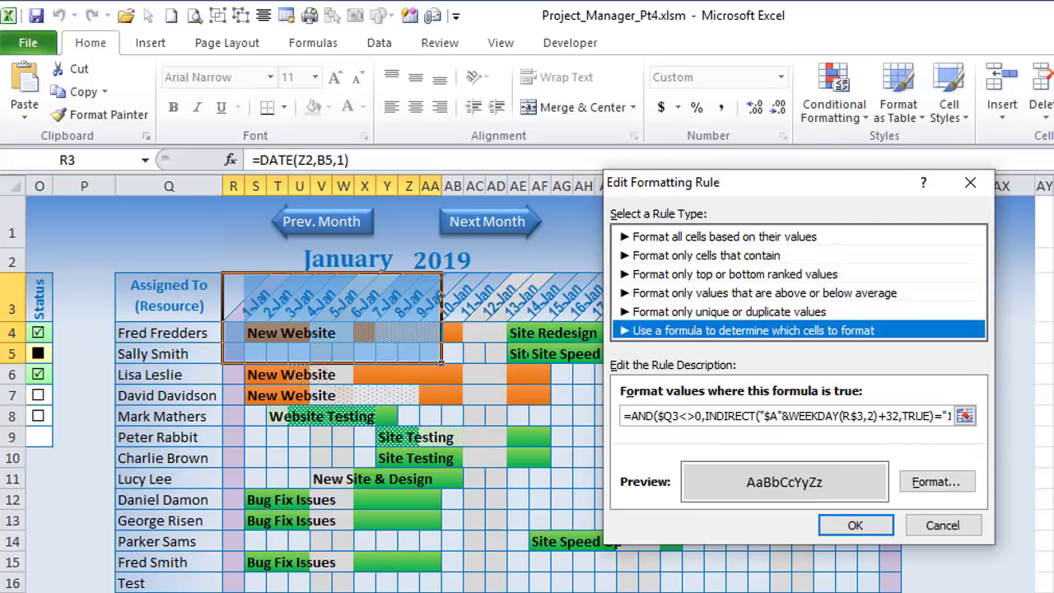
Step: Highlight the INDIRECT and WEEKDAY(R$3,2) parts of the rule formula to examine them
click(716, 415)
click(717, 416)
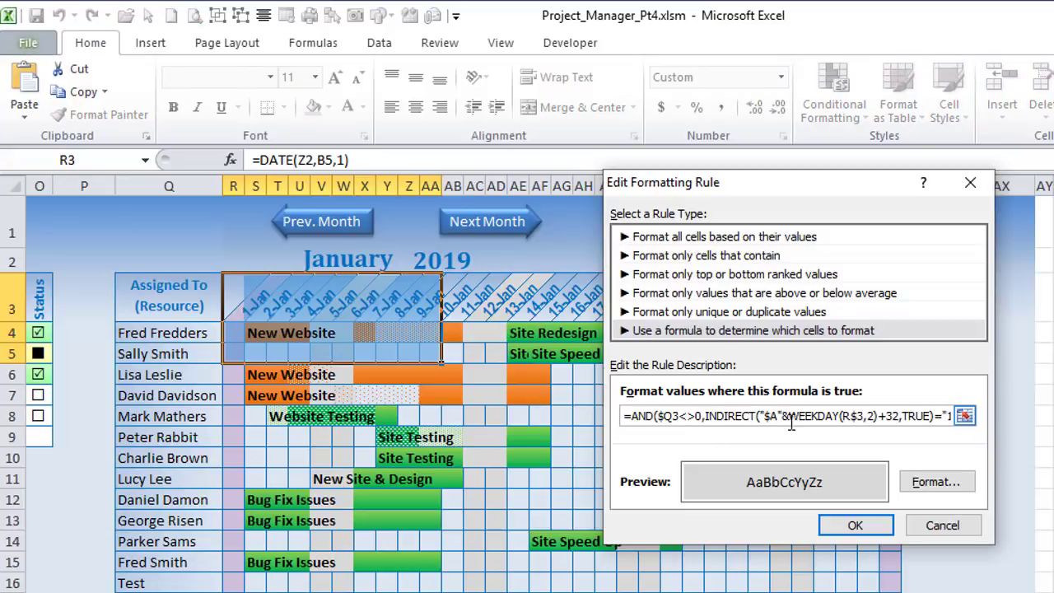
drag(775, 416, 752, 416)
click(787, 415)
drag(865, 183, 655, 154)
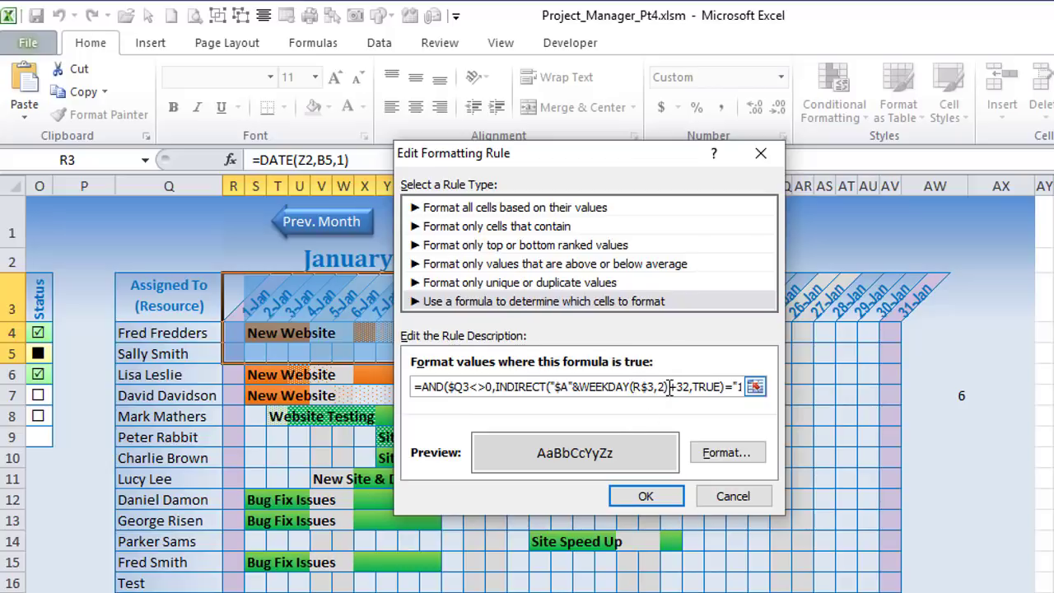
drag(669, 387, 577, 396)
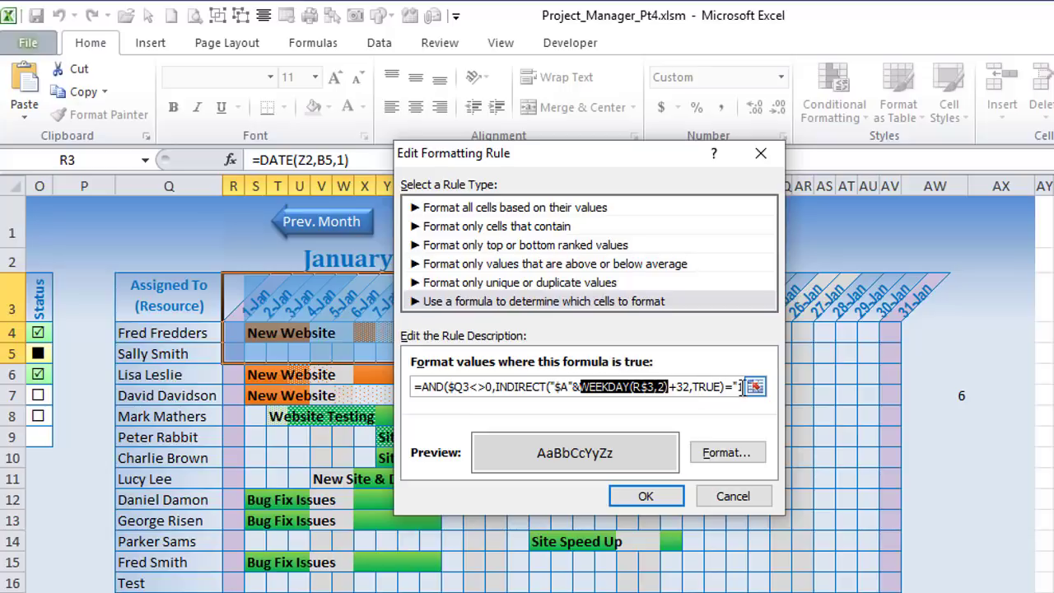
drag(693, 387, 729, 402)
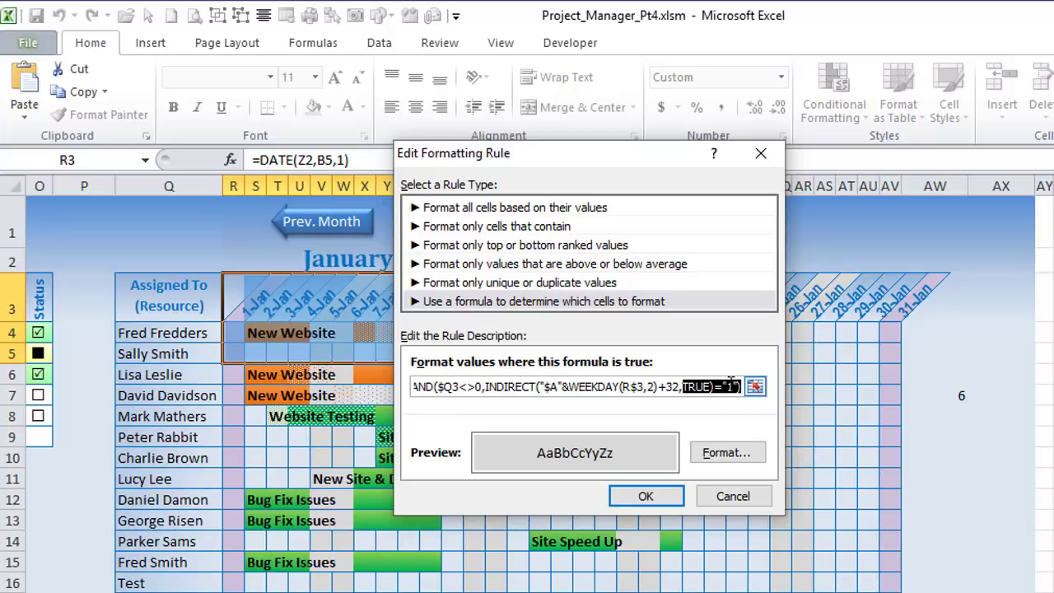
click(736, 385)
shift+click(549, 389)
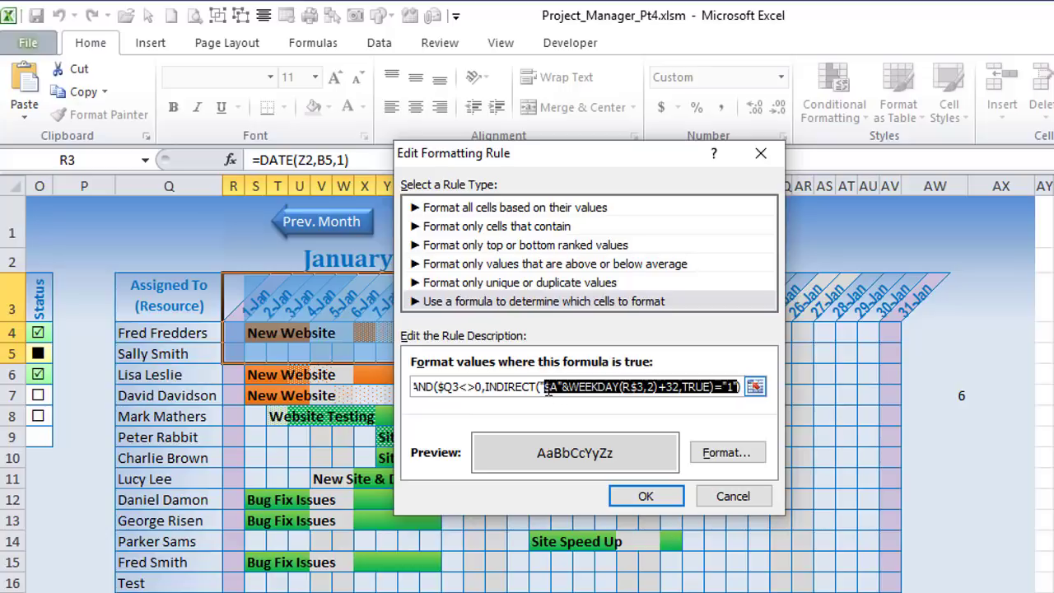
click(460, 388)
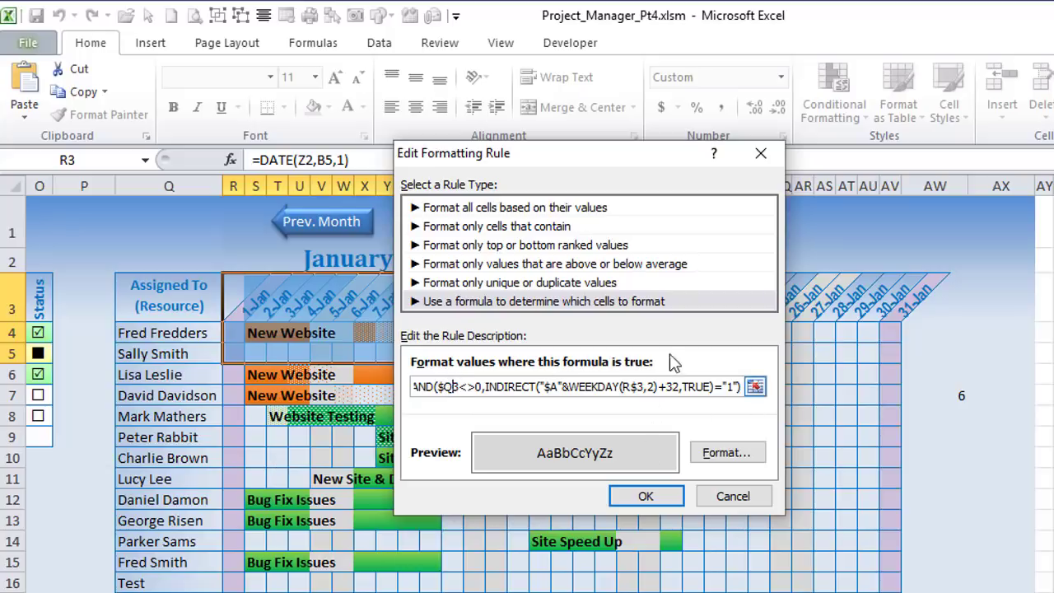
Step: Close the formatting rule windows without changes and select cells along row 17 of the grid
click(733, 496)
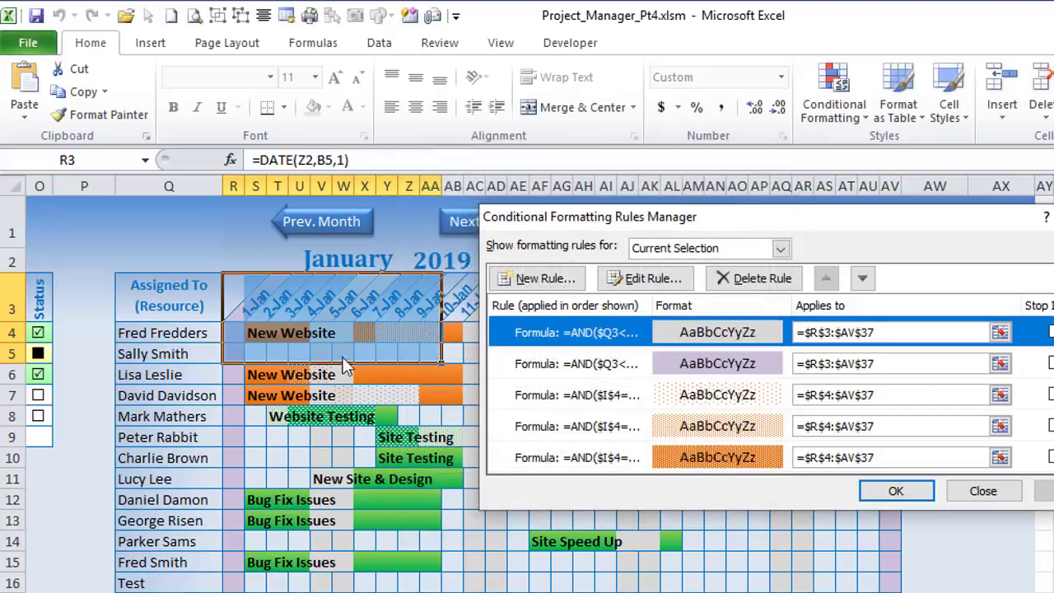
click(954, 492)
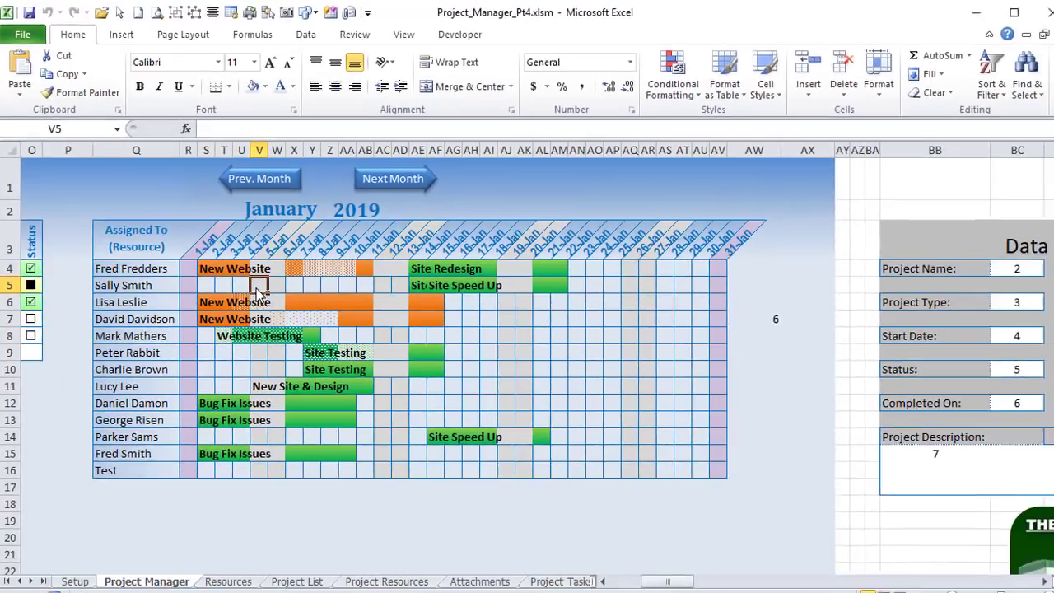
click(321, 353)
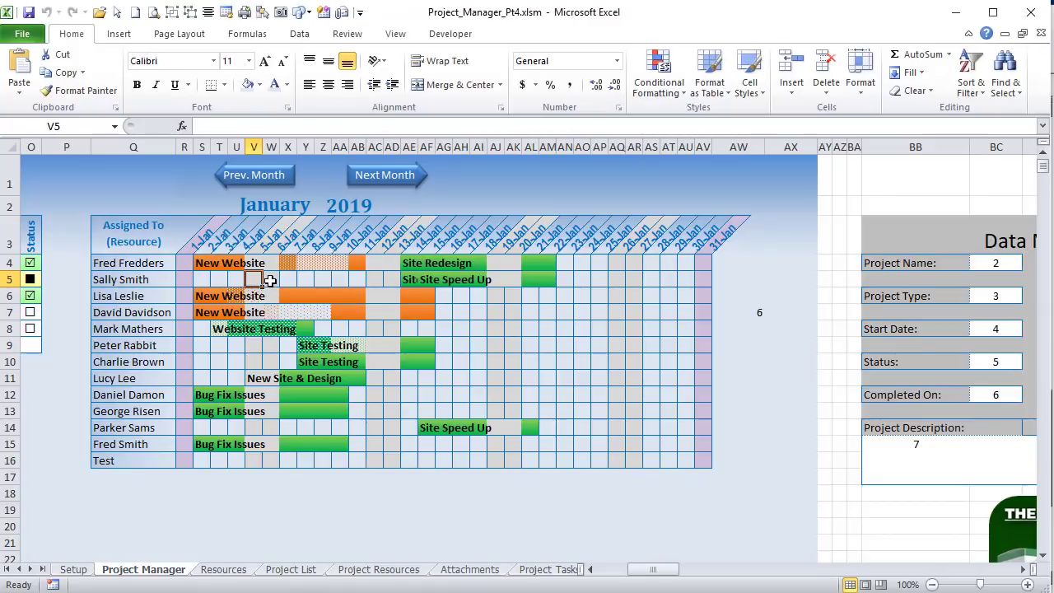
click(268, 280)
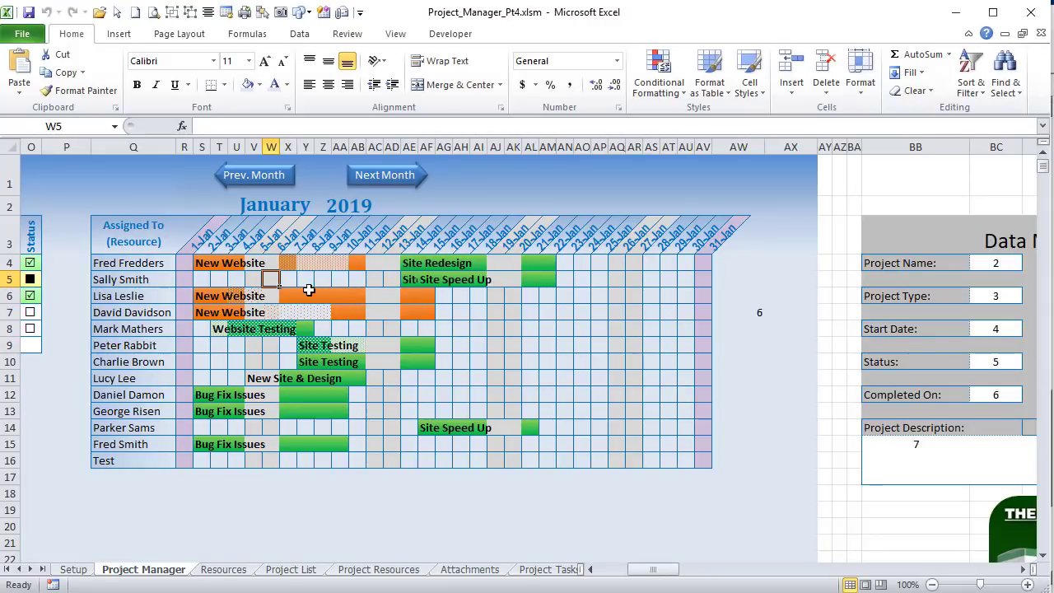
click(219, 478)
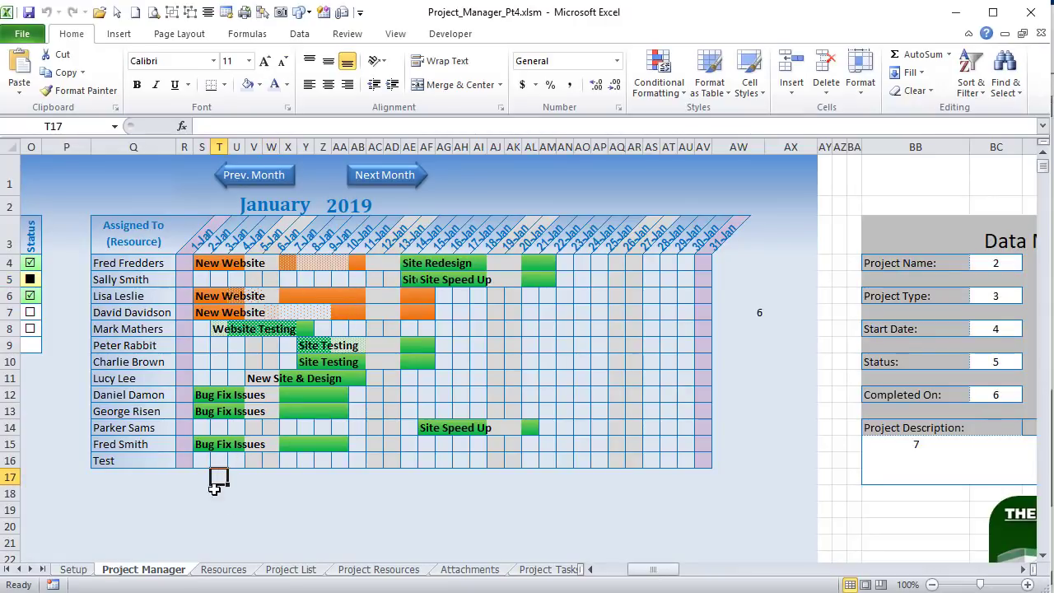
click(101, 484)
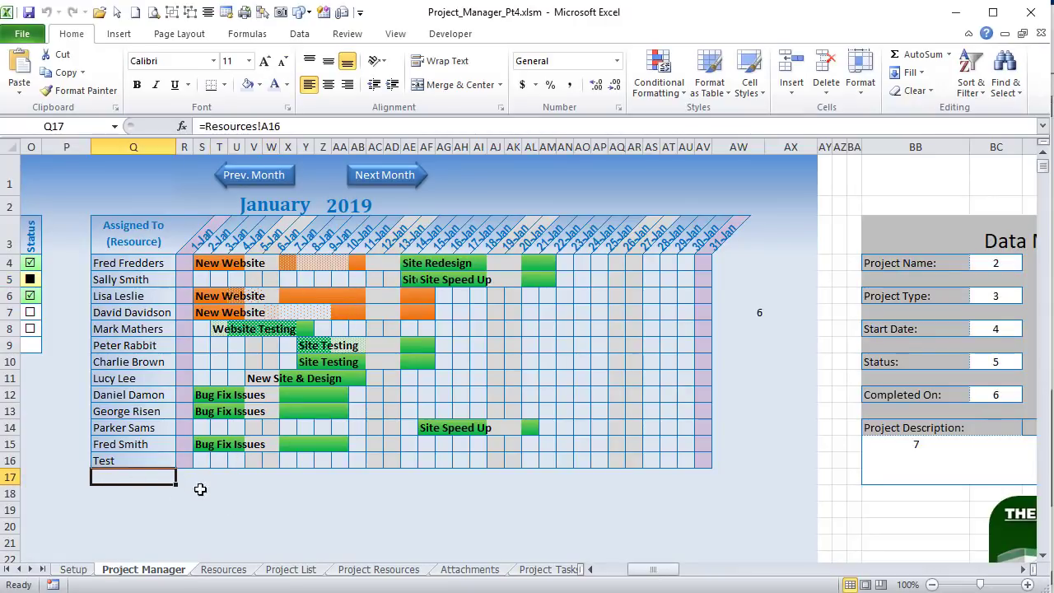
drag(178, 478, 697, 479)
Step: Delete the WEEKDAY test formula from AW7 and select the Workdays values A33:A39
click(753, 313)
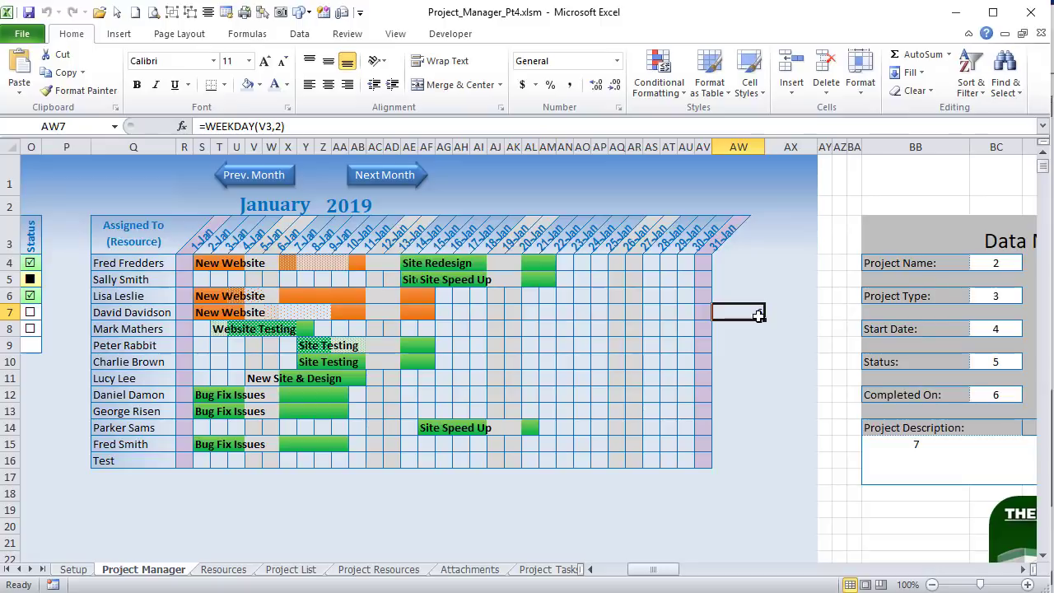
key(Delete)
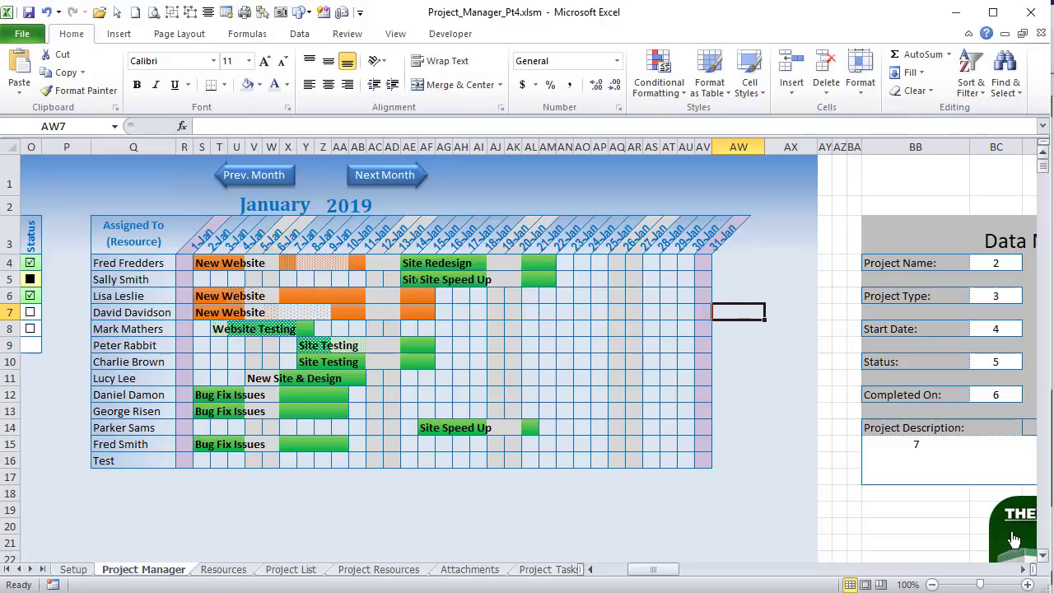
drag(655, 569, 623, 569)
scroll(115, 440, down, 8)
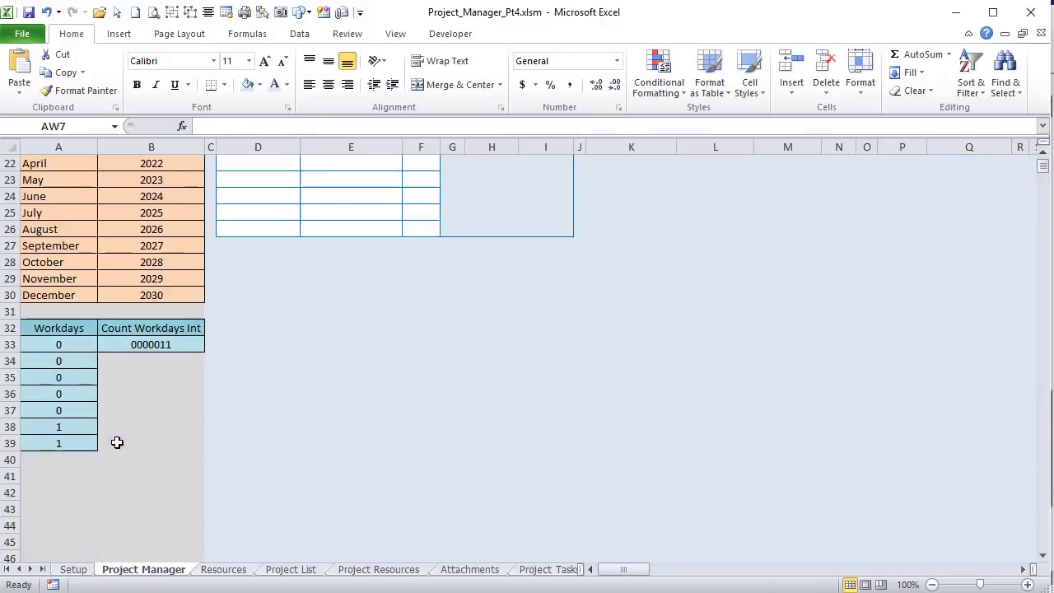
drag(61, 294, 49, 389)
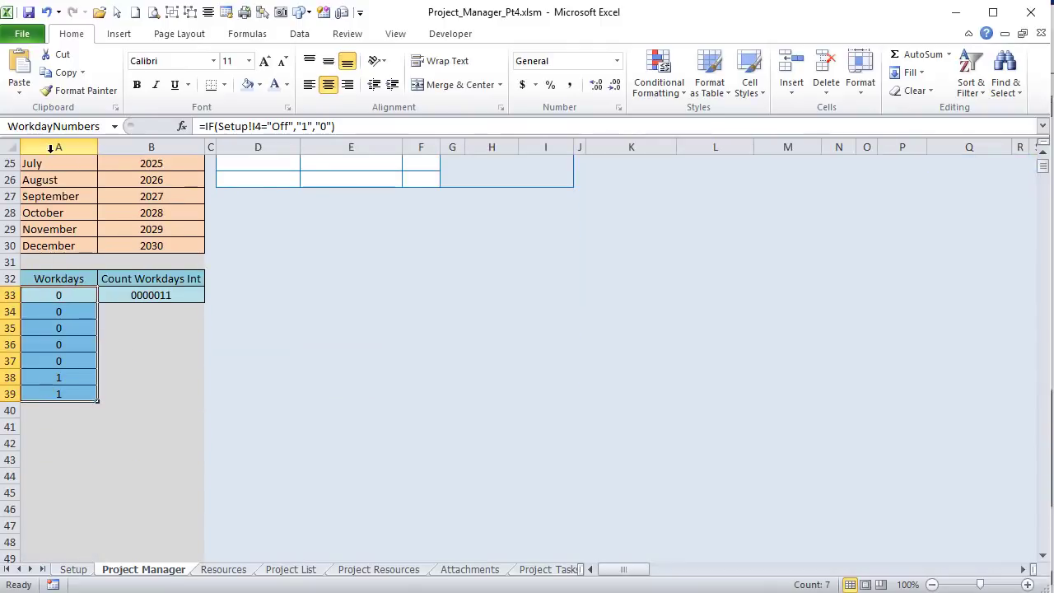
click(28, 297)
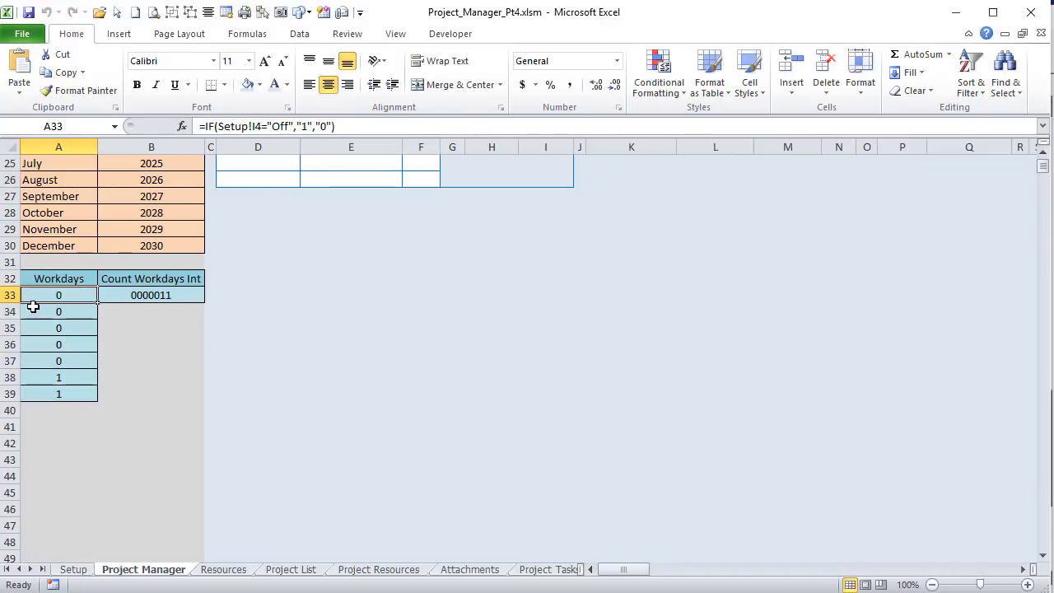
click(35, 311)
click(37, 330)
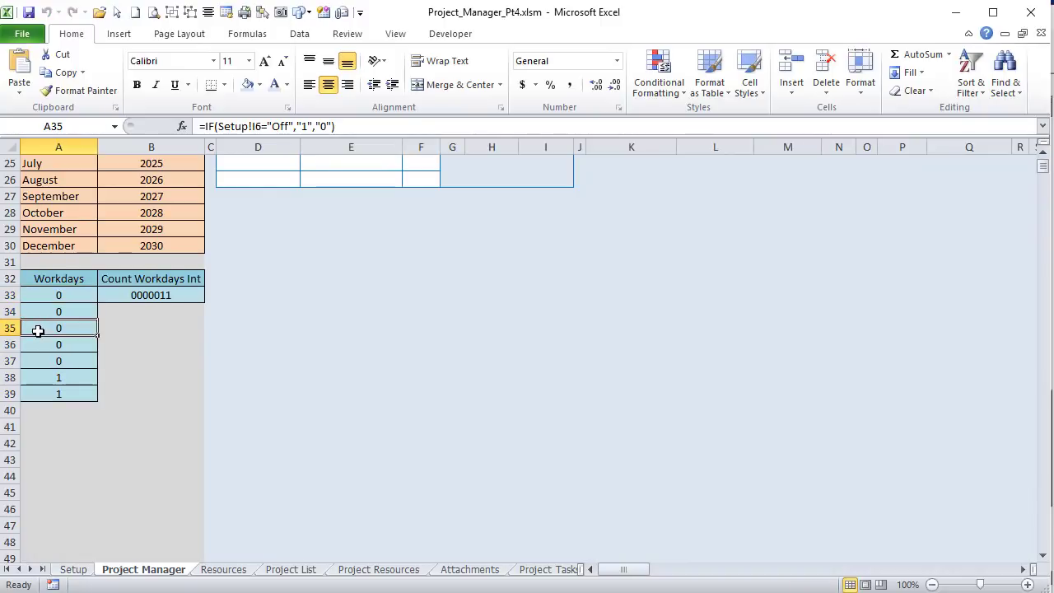
click(8, 278)
click(39, 280)
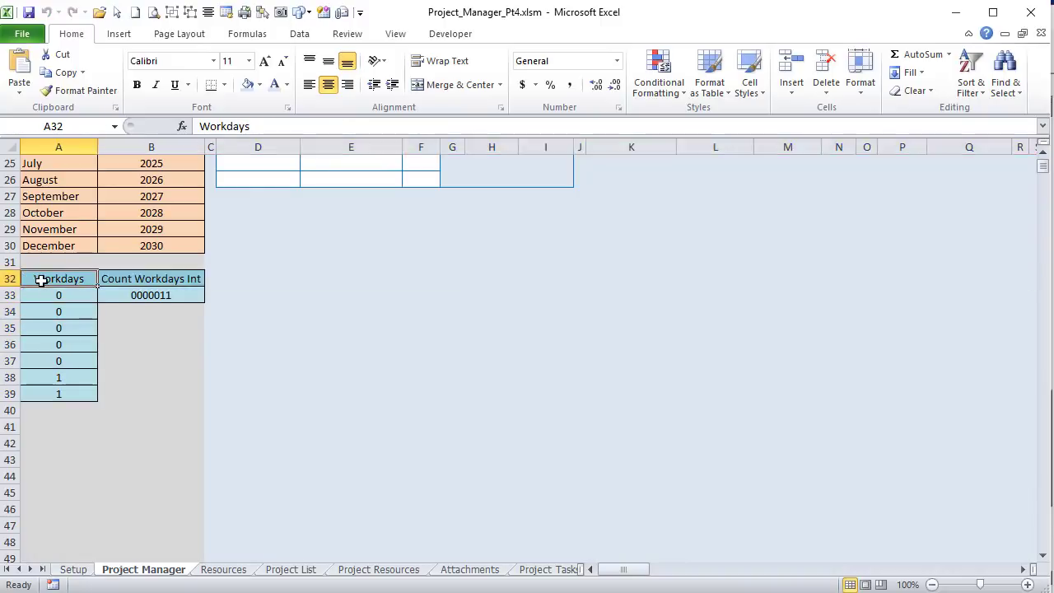
click(40, 294)
click(39, 313)
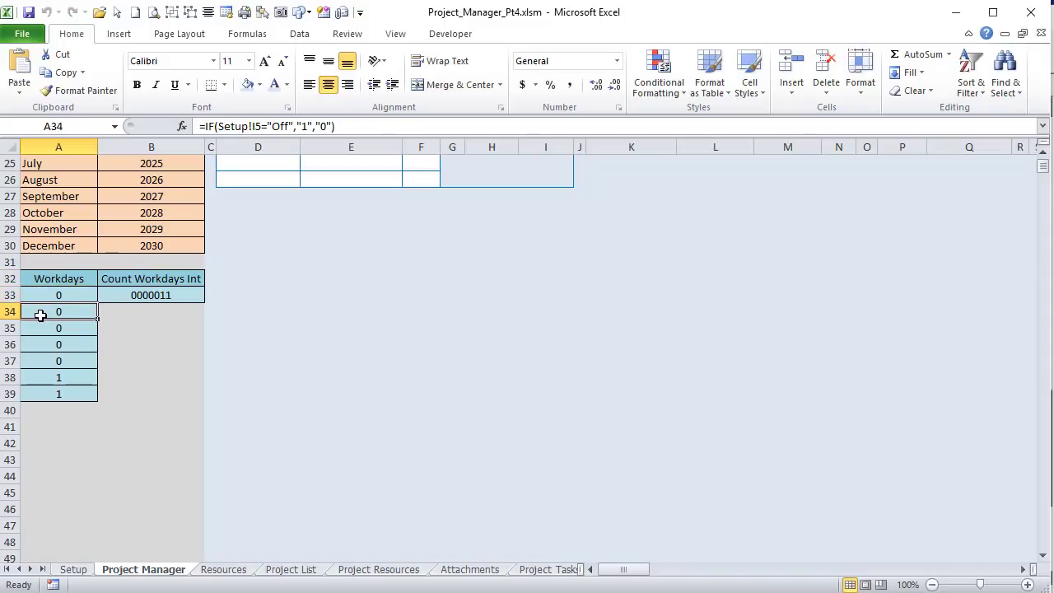
click(40, 328)
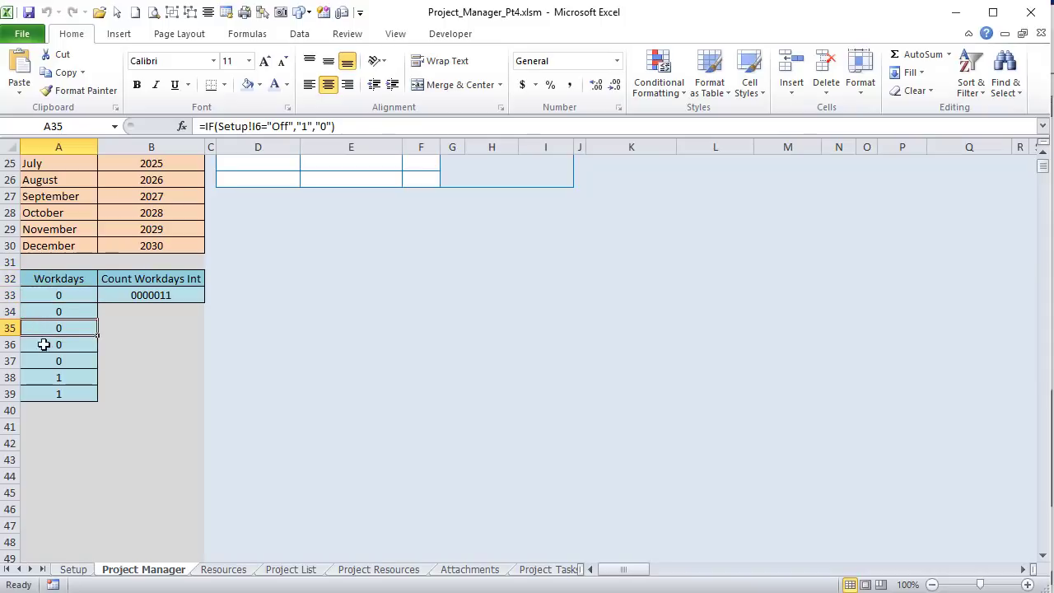
click(48, 297)
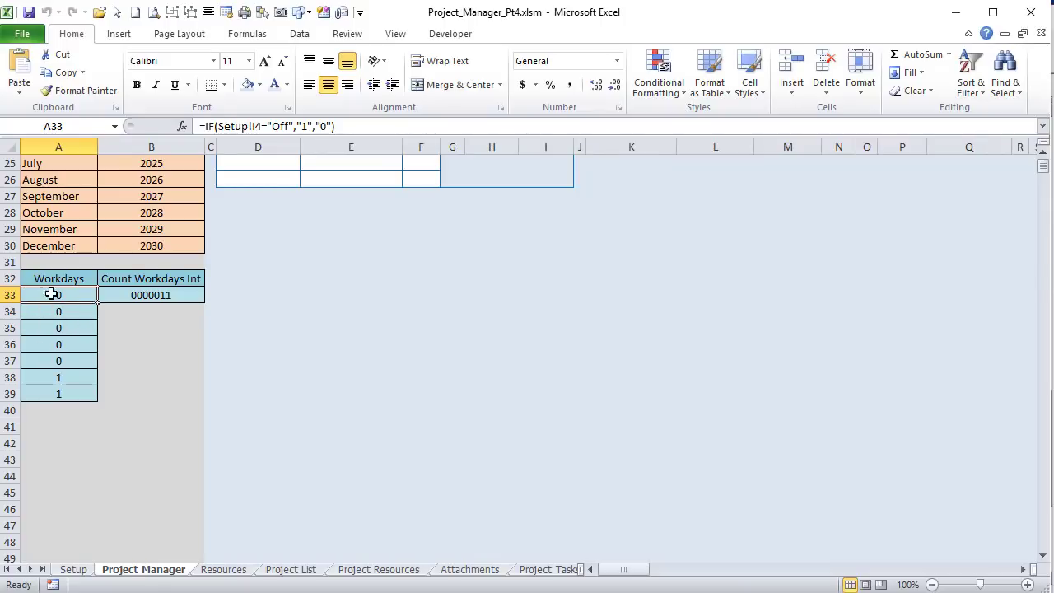
click(75, 380)
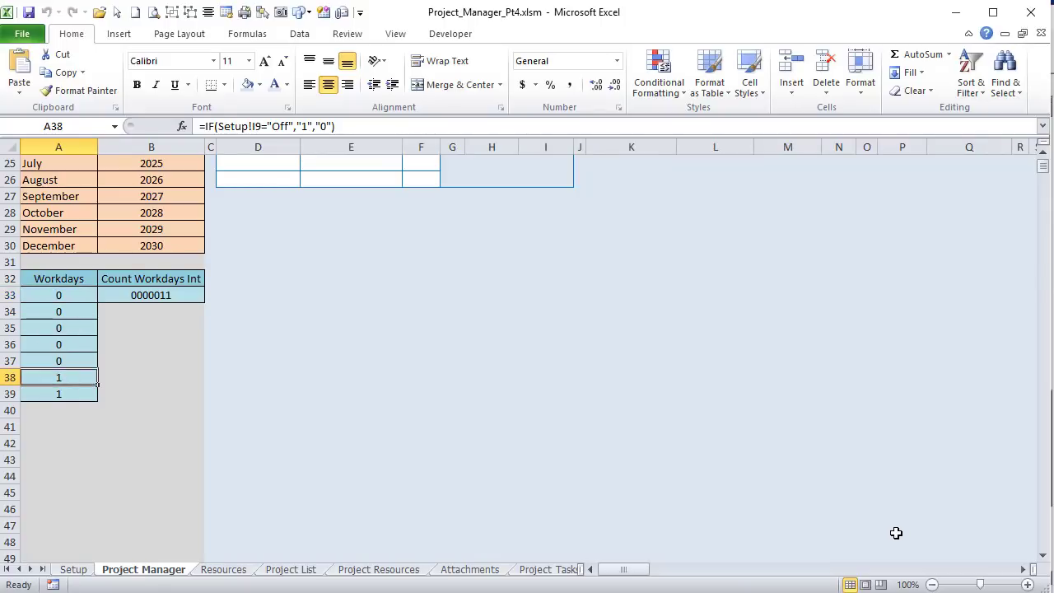
scroll(882, 522, up, 8)
Step: Select the schedule grid R4:AV17 and open the Conditional Formatting menu
mouse_move(643, 575)
mouse_down()
mouse_move(730, 573)
mouse_move(639, 570)
mouse_up()
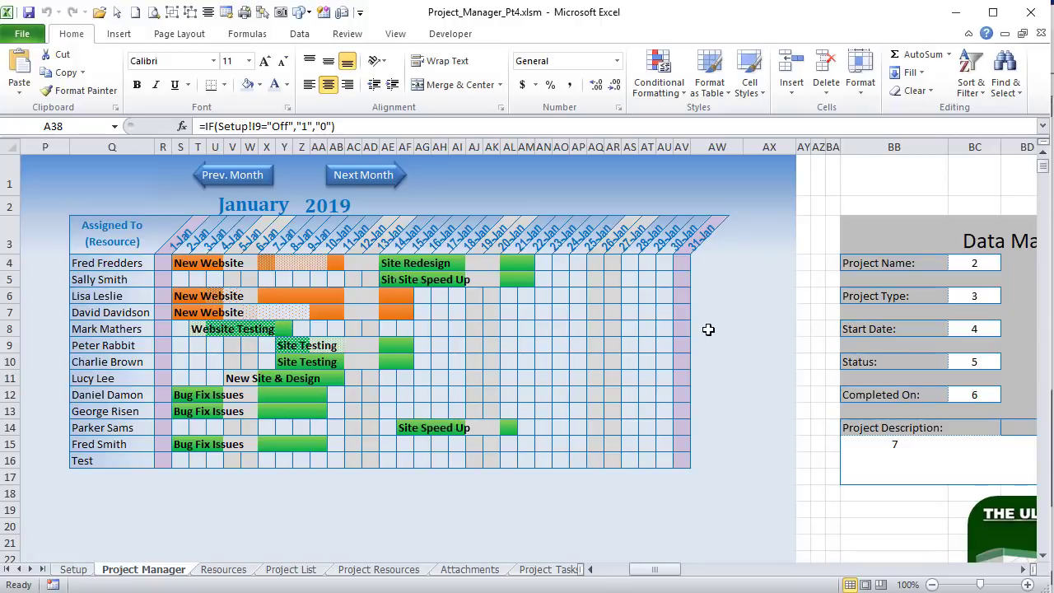
drag(162, 262, 689, 478)
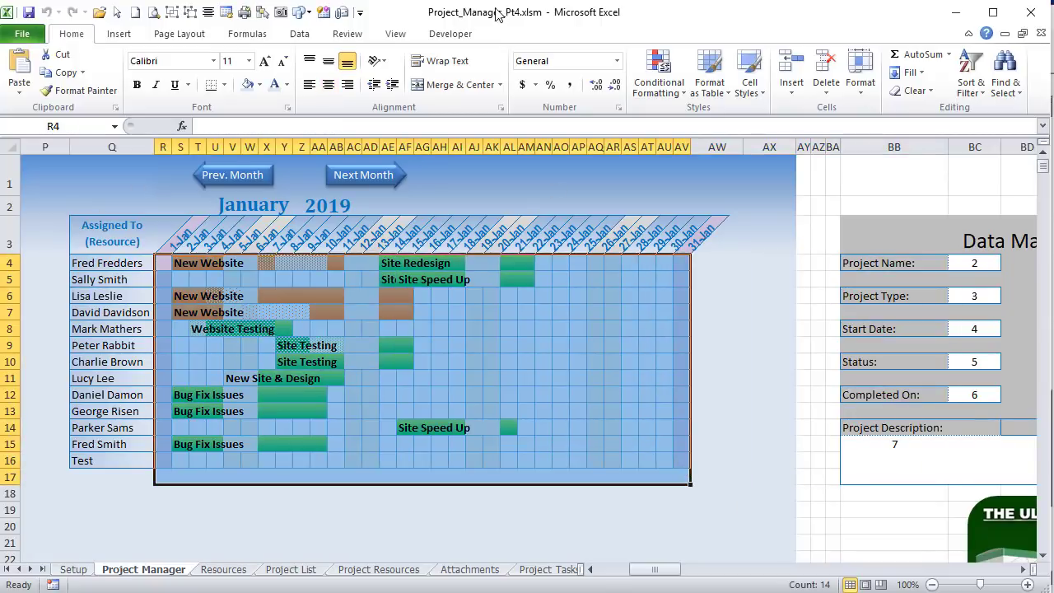
click(659, 82)
Step: Move the Rules Manager higher and open the purple holiday rule for editing
click(580, 333)
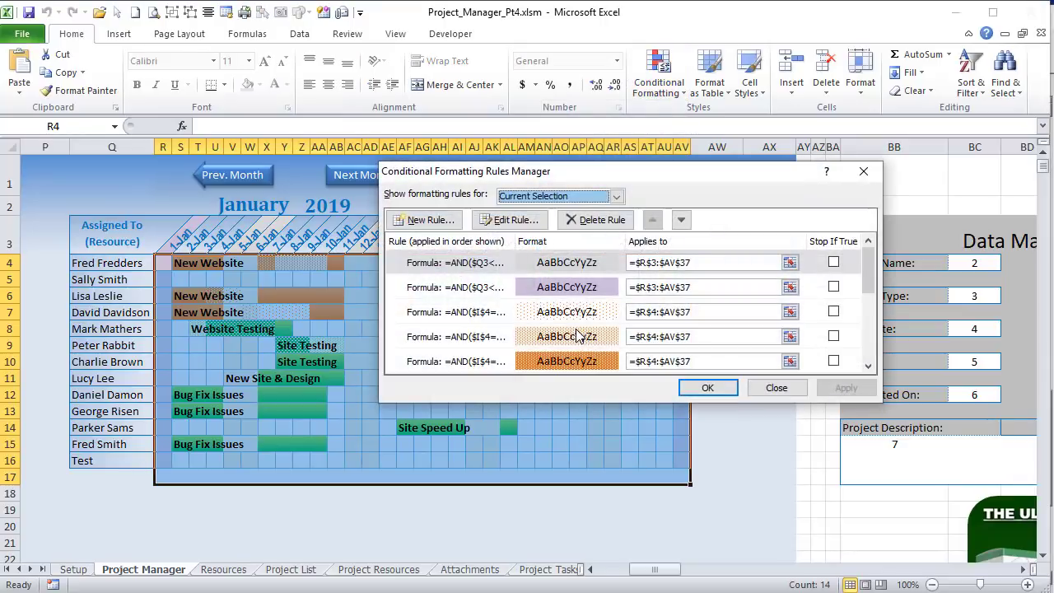
drag(591, 184, 584, 111)
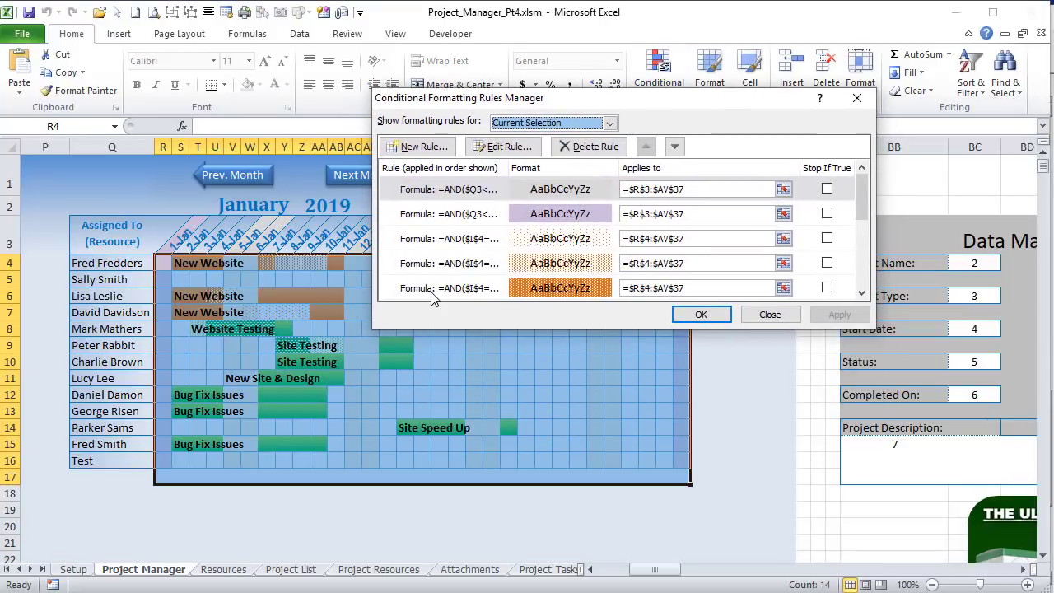
click(451, 215)
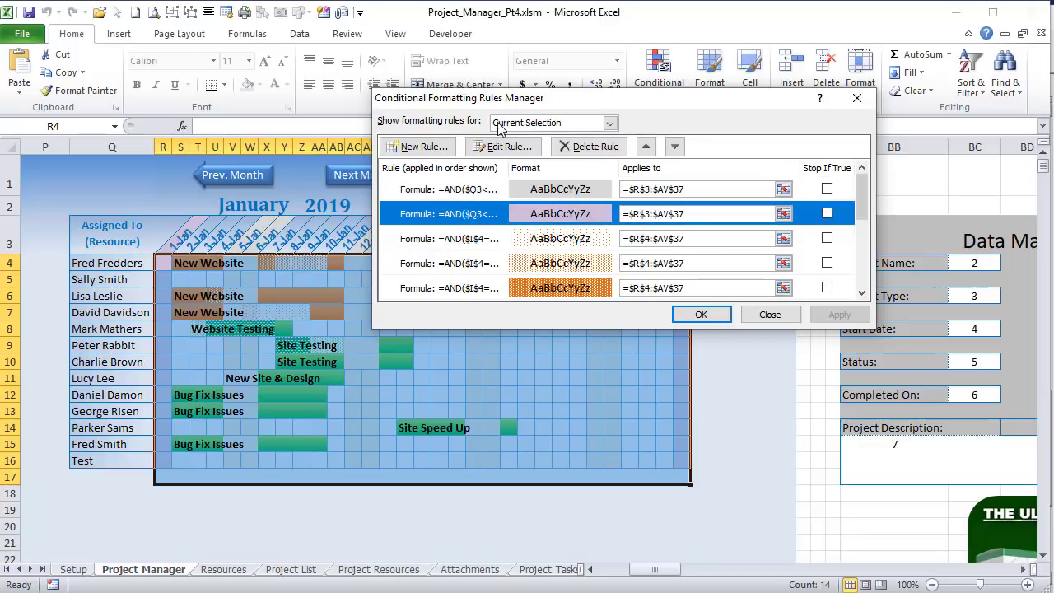
click(500, 147)
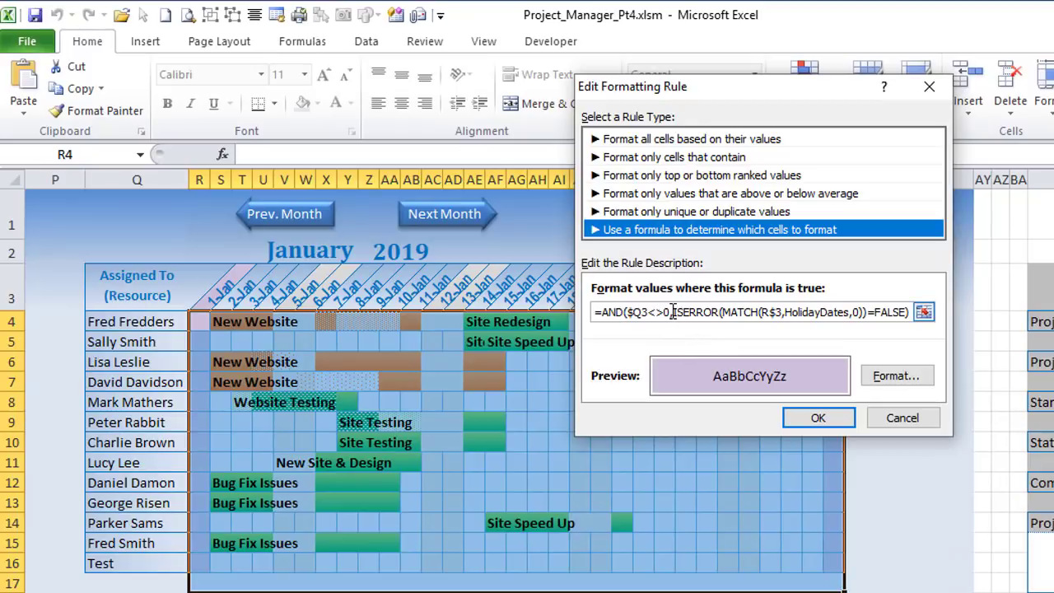
drag(673, 313, 638, 311)
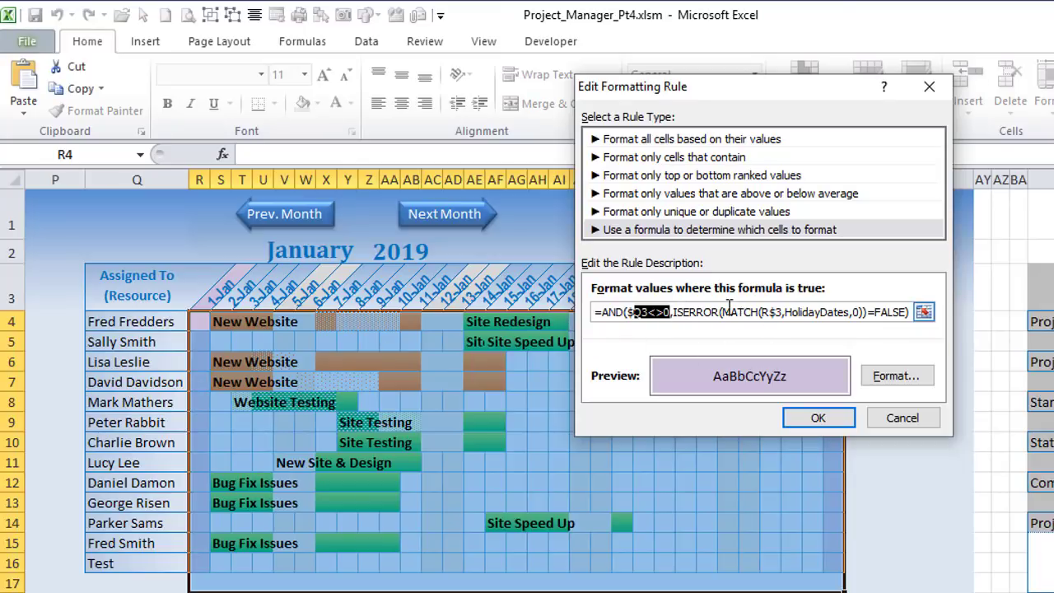
drag(722, 313, 878, 313)
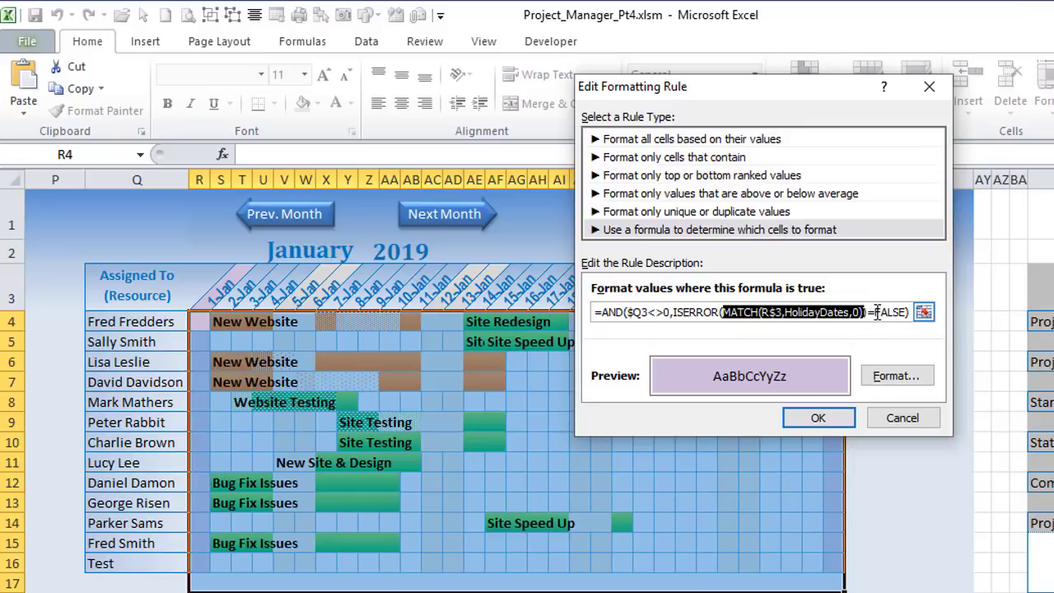
click(776, 314)
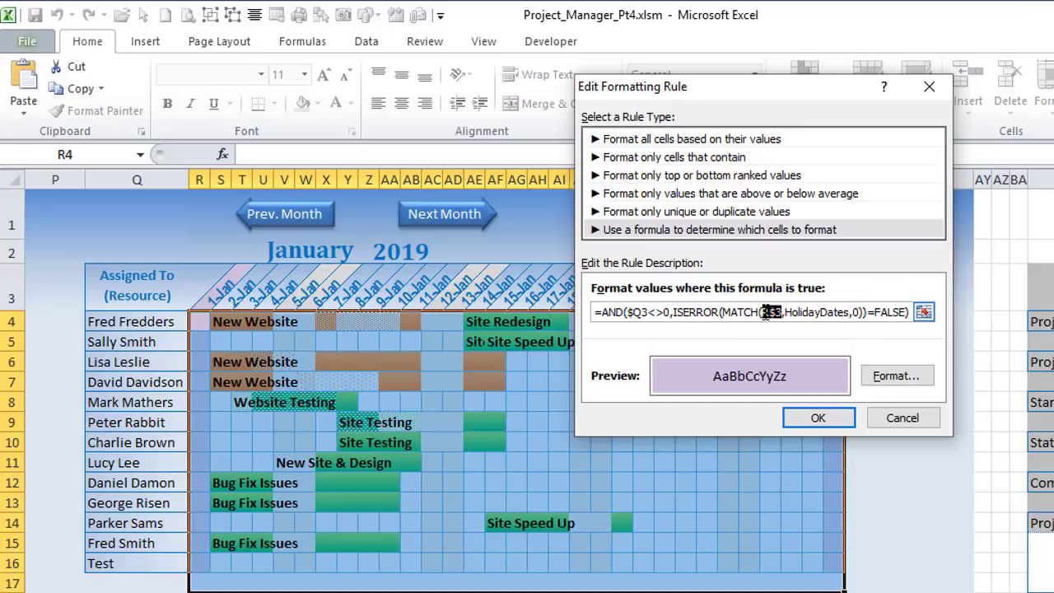
click(774, 312)
drag(783, 314, 767, 314)
drag(766, 86, 458, 375)
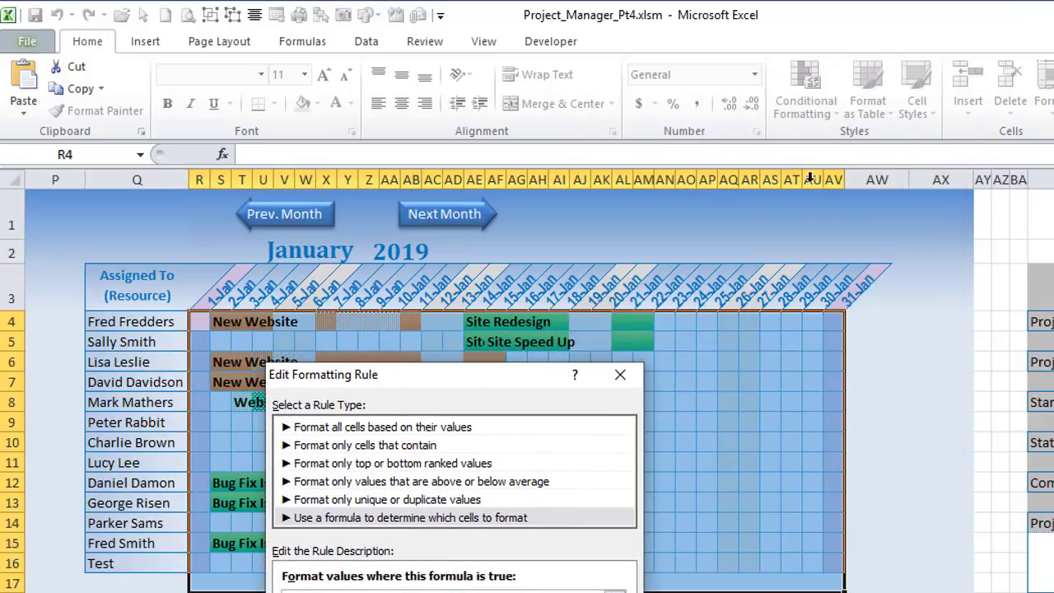
drag(434, 385, 471, 400)
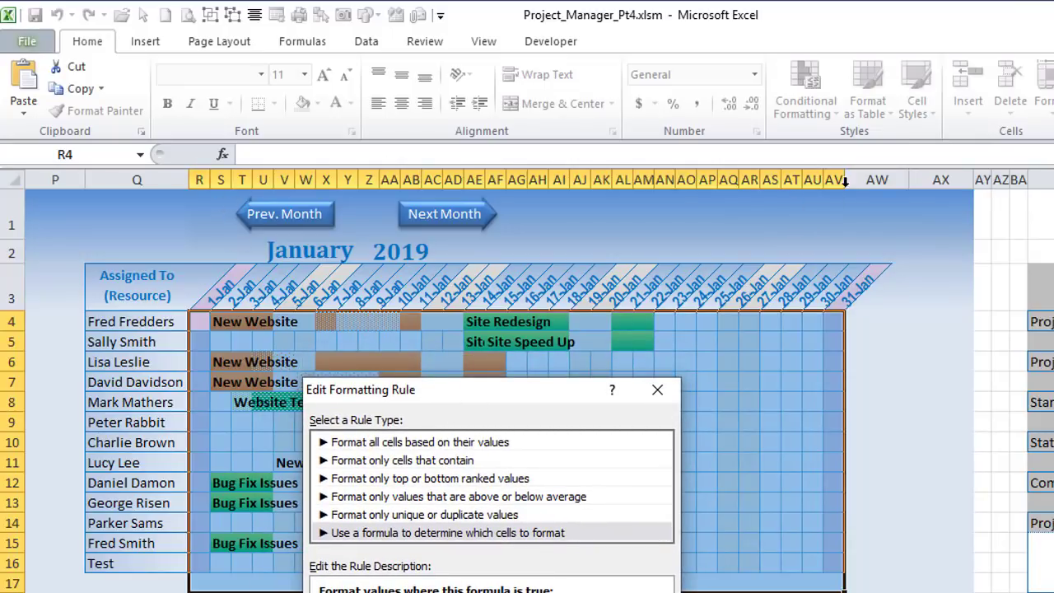
drag(528, 392, 677, 208)
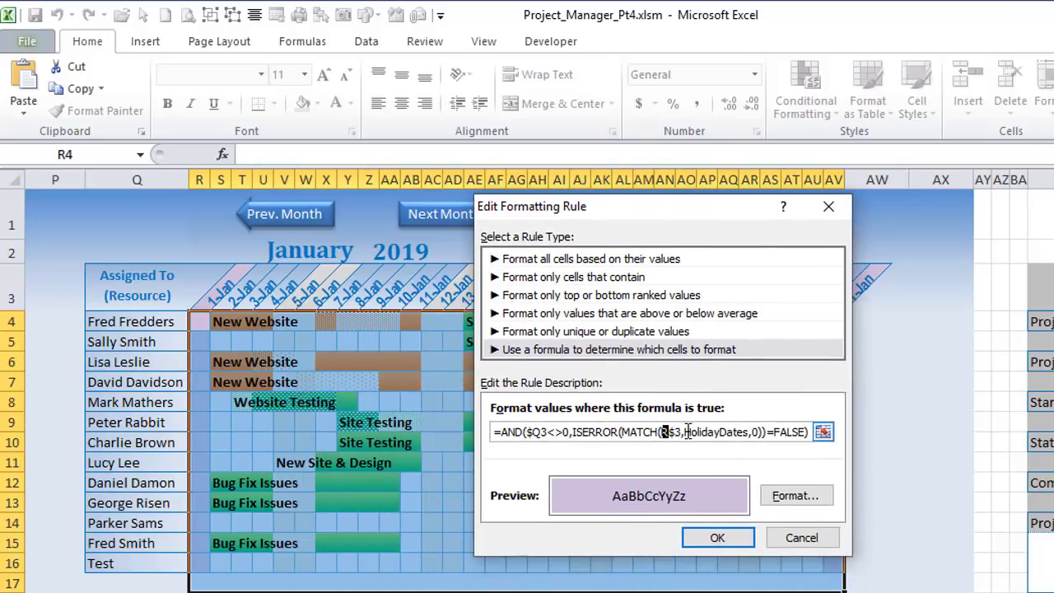
drag(688, 431, 625, 440)
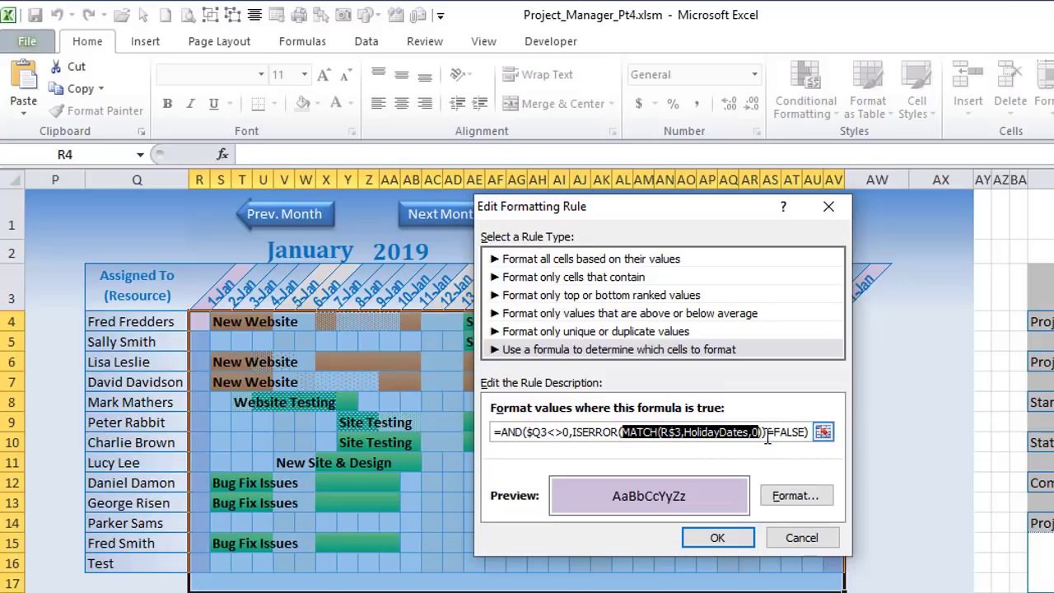
drag(805, 432, 627, 449)
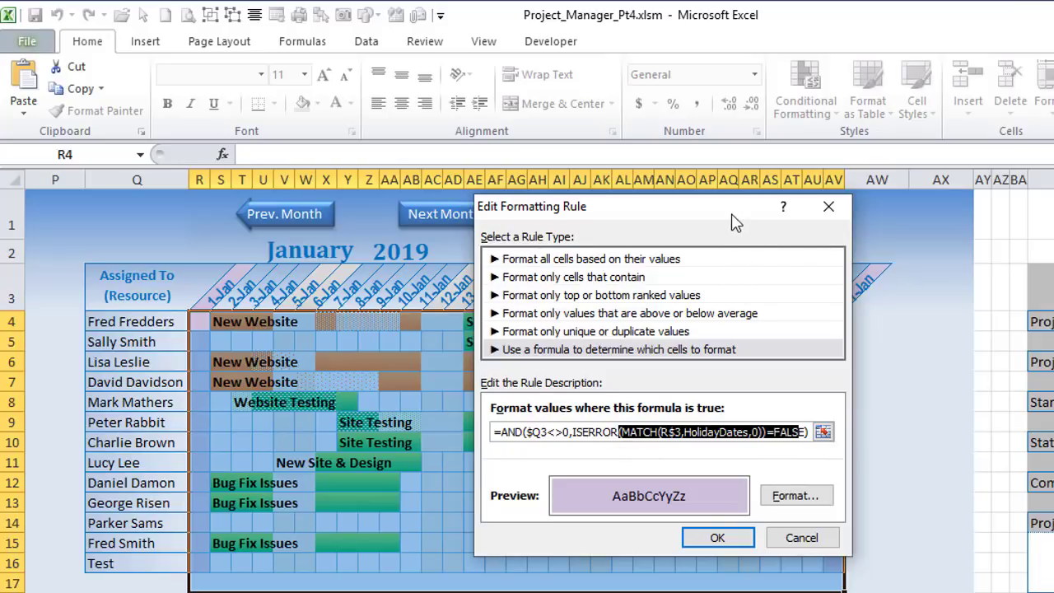
drag(736, 219, 565, 206)
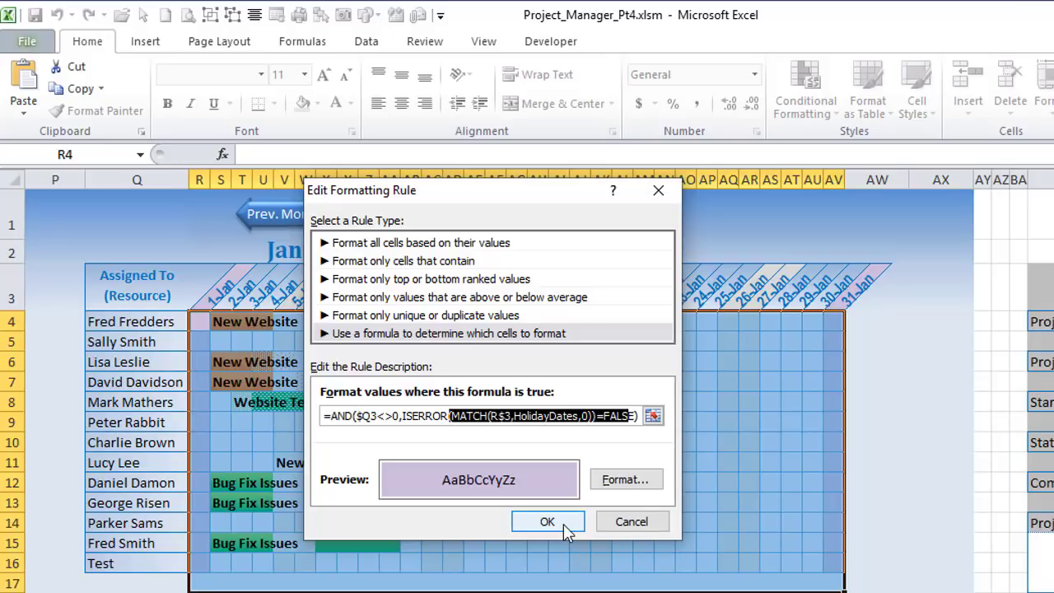
Step: Close the Format Cells, Edit Formatting Rule and Rules Manager dialogs unchanged, then select W5 and column AV
click(626, 480)
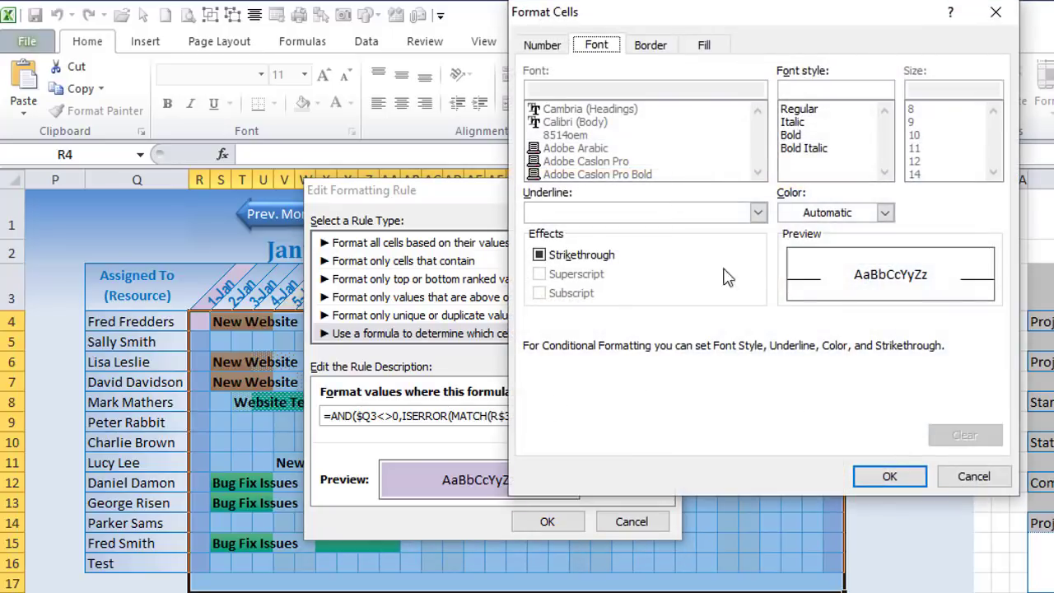
click(998, 483)
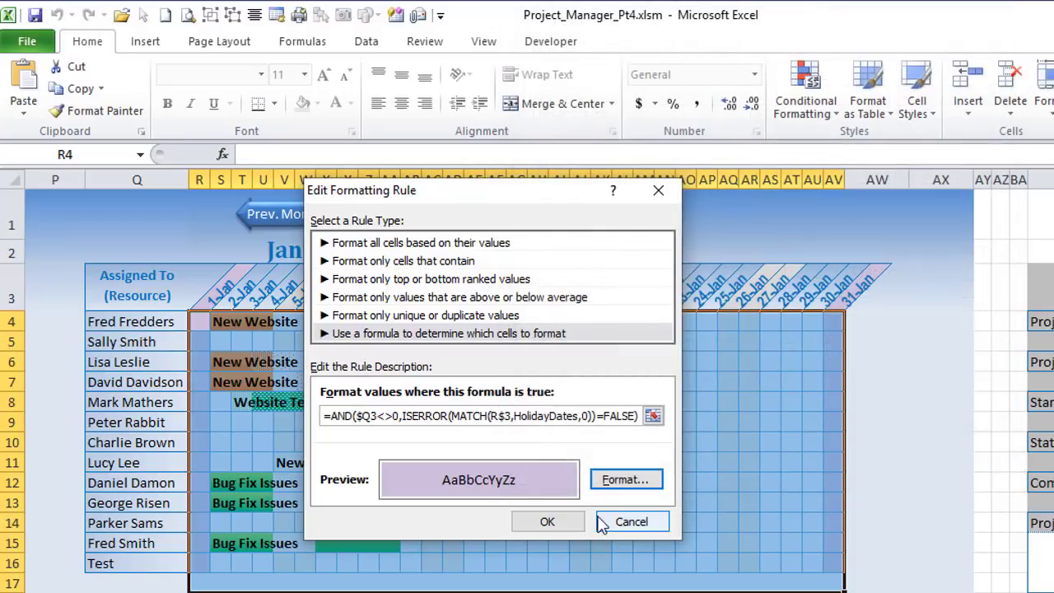
click(631, 522)
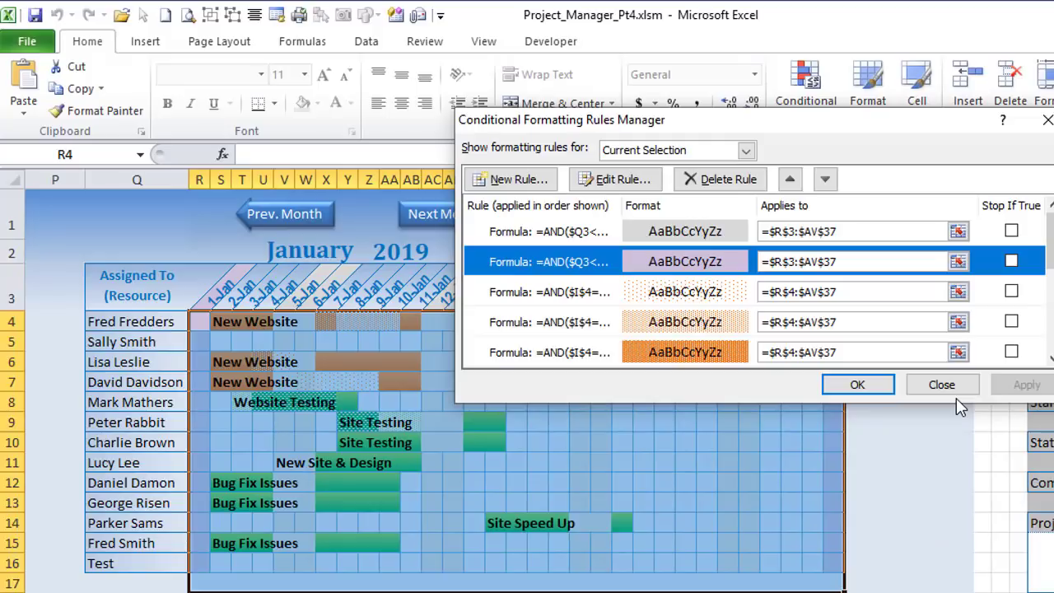
click(942, 385)
click(309, 339)
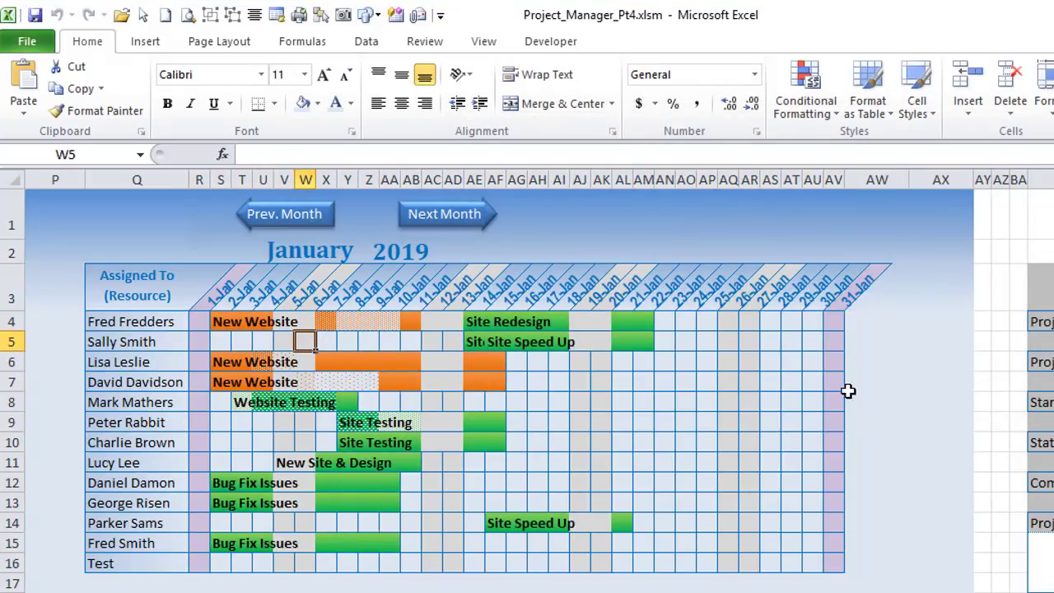
drag(841, 325, 831, 569)
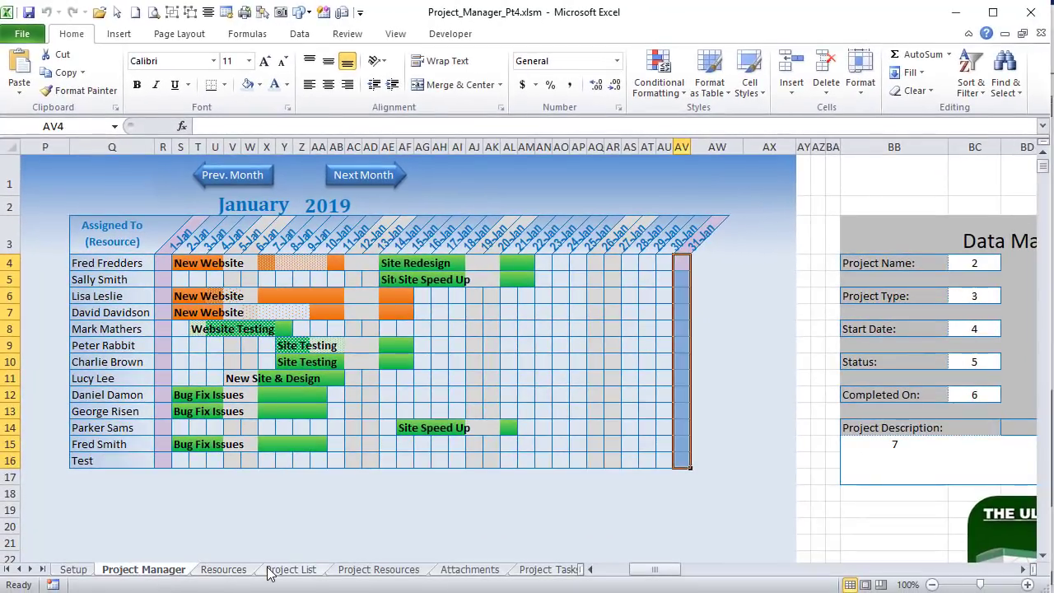
Step: Inspect the HolidayDates reference in L6's WORKDAY.INTL end-date formula on Project List, leaving it unchanged
click(288, 569)
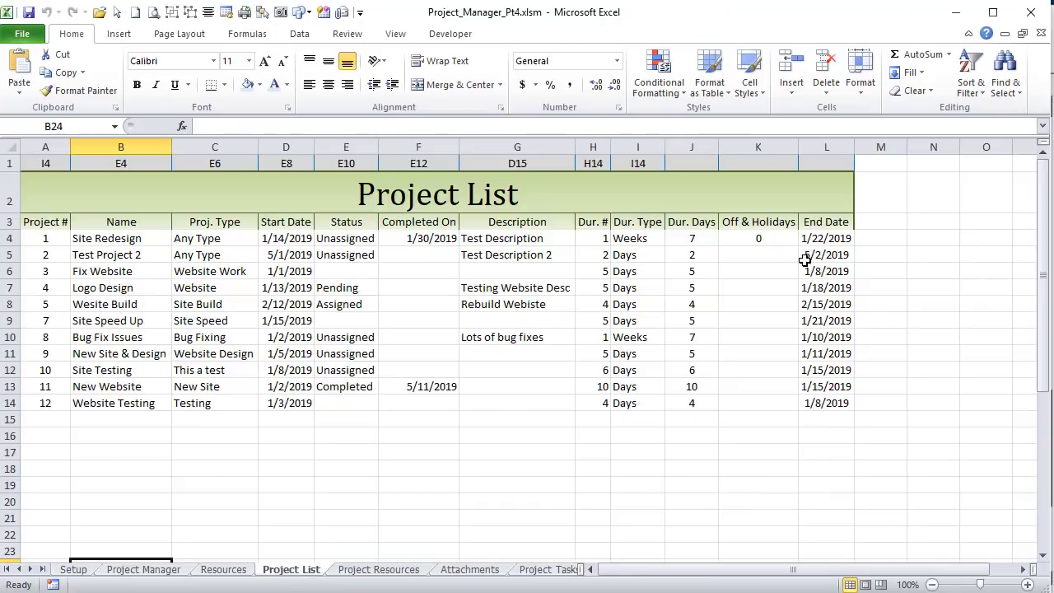
click(827, 271)
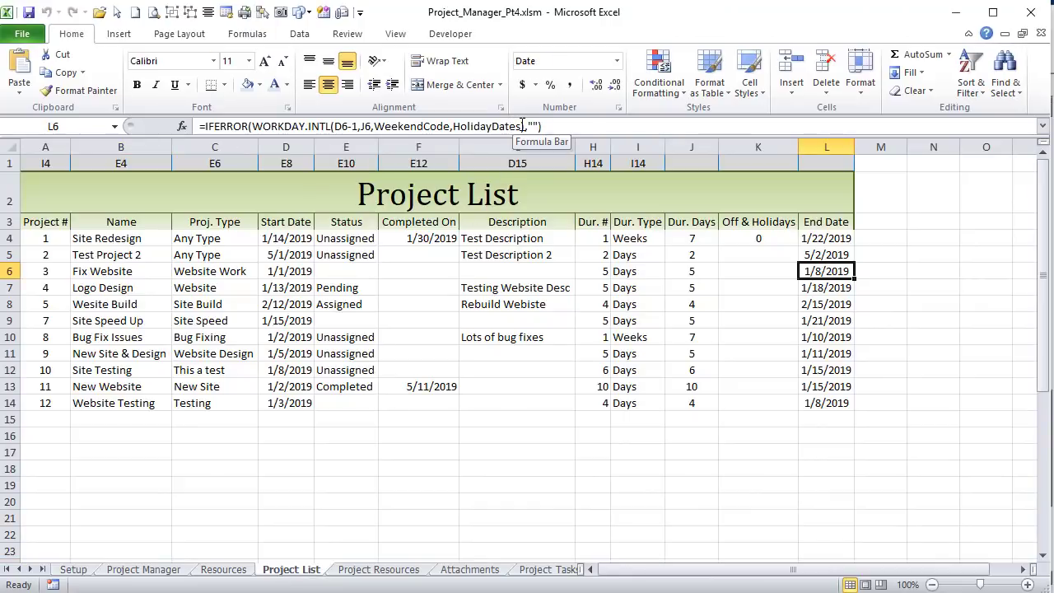
drag(520, 126, 458, 126)
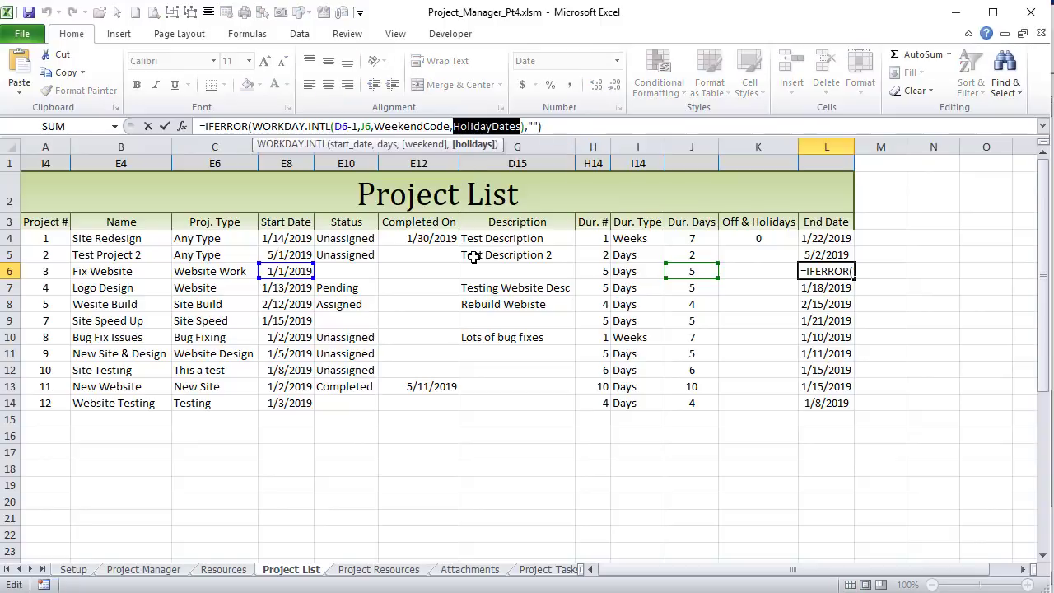
click(508, 312)
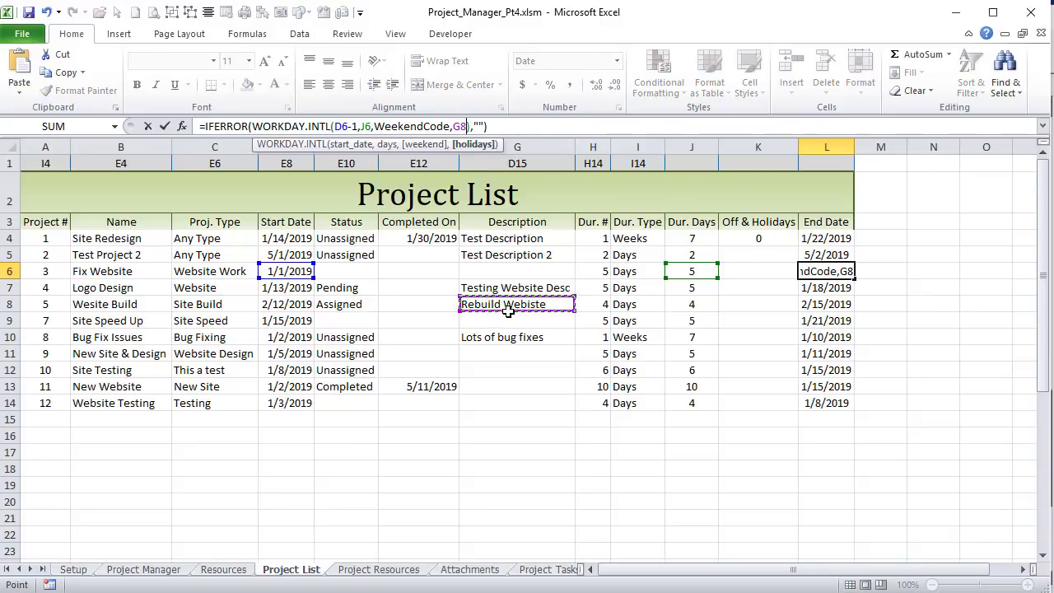
key(ctrl+z)
key(Return)
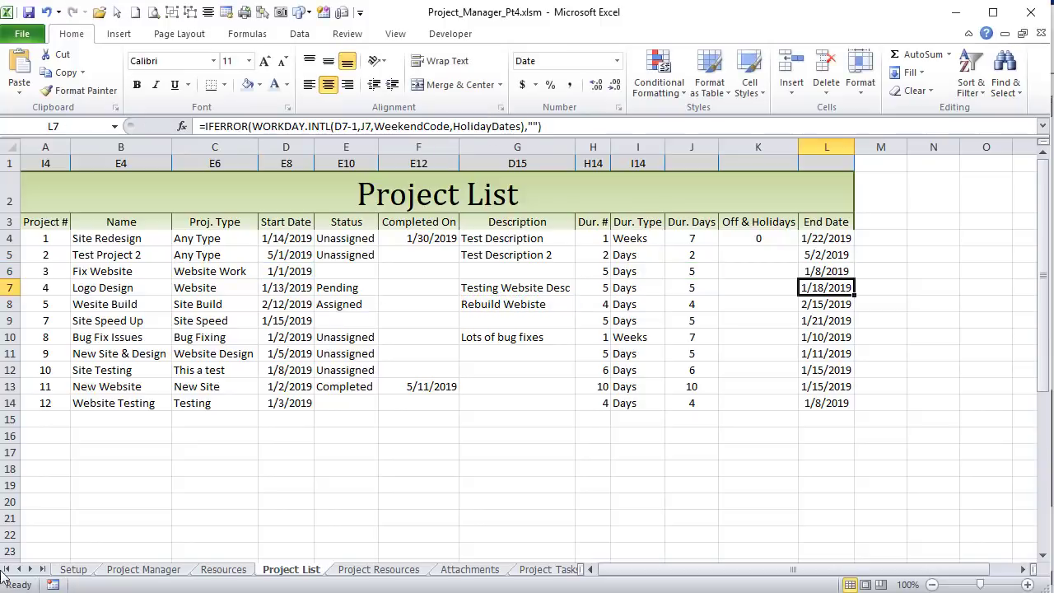
click(78, 569)
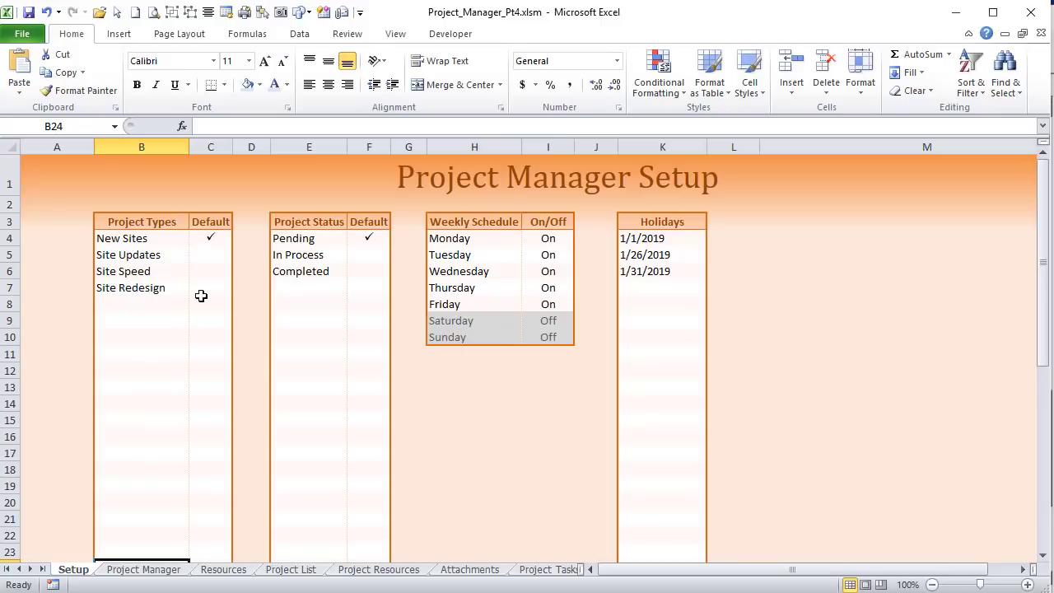
Step: Move the Default checkmarks to Site Updates (C5) and In Process (F5)
click(218, 245)
click(224, 253)
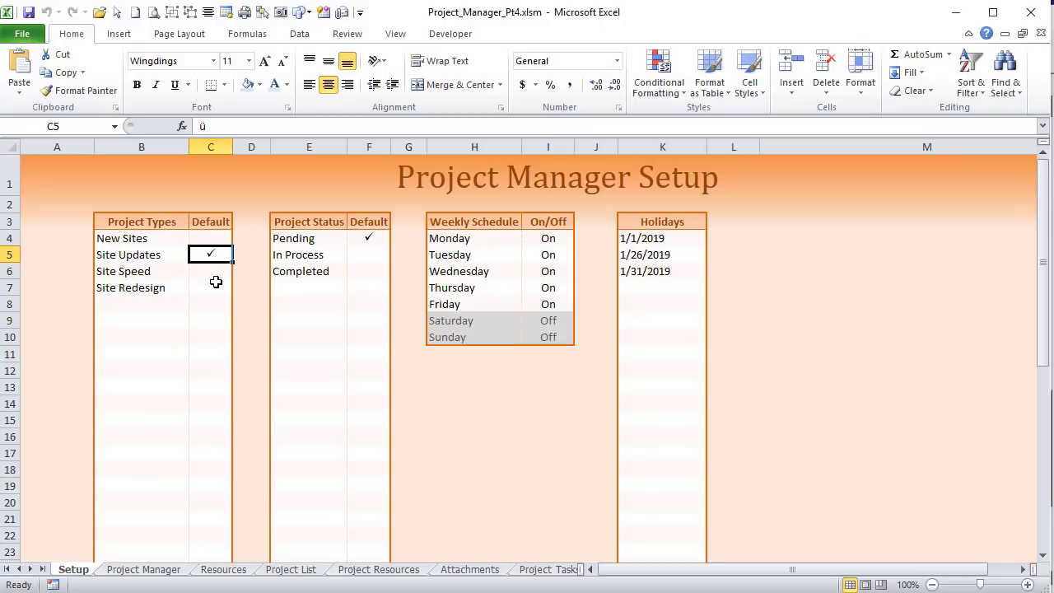
click(380, 254)
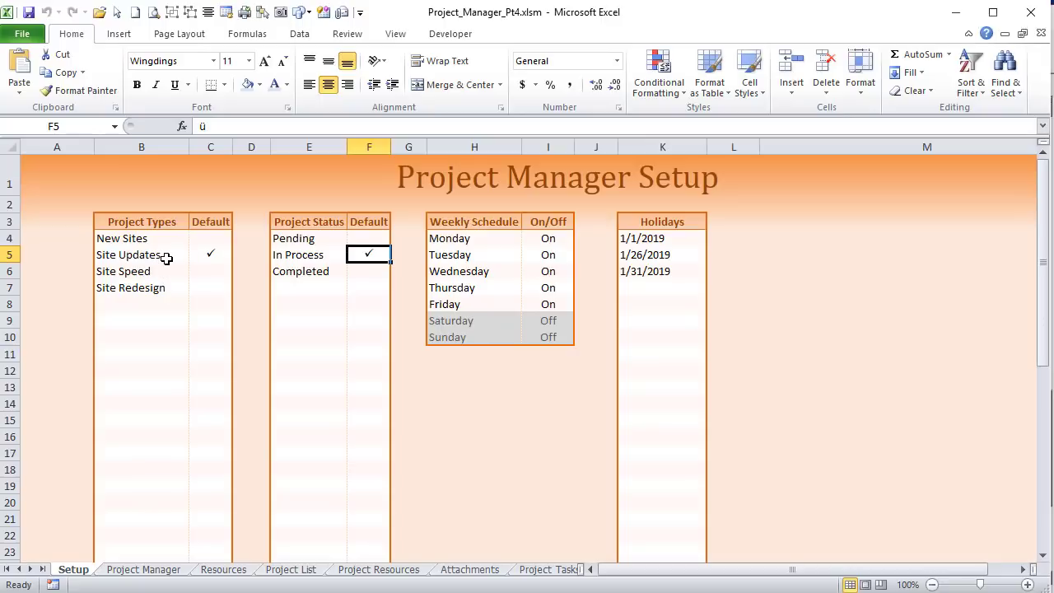
Step: With the ribbon collapsed, test Site Speed and Completed as defaults, then restore Site Updates and In Process
click(969, 33)
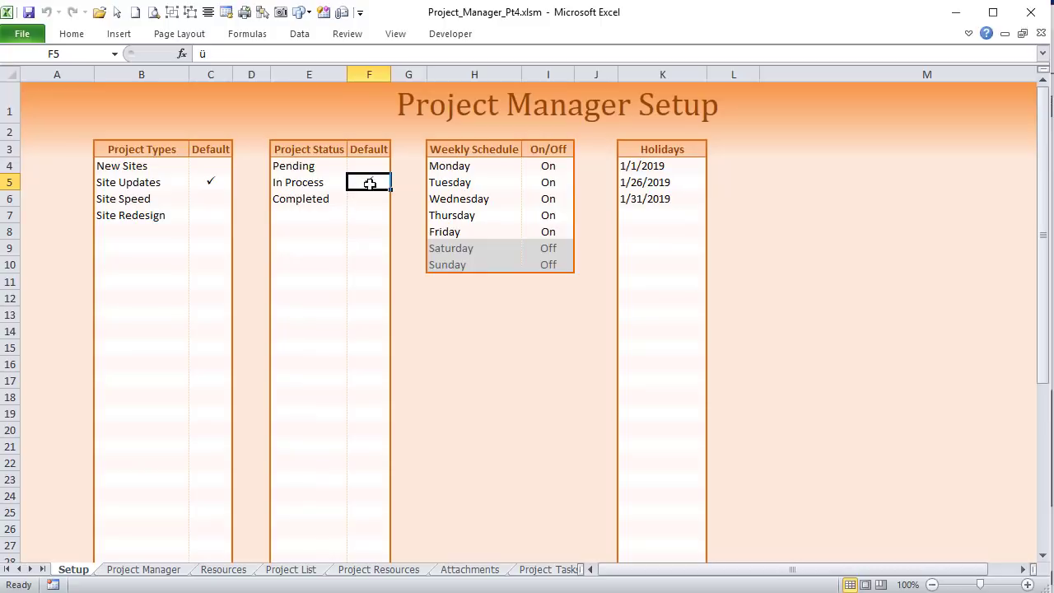
click(215, 192)
click(212, 182)
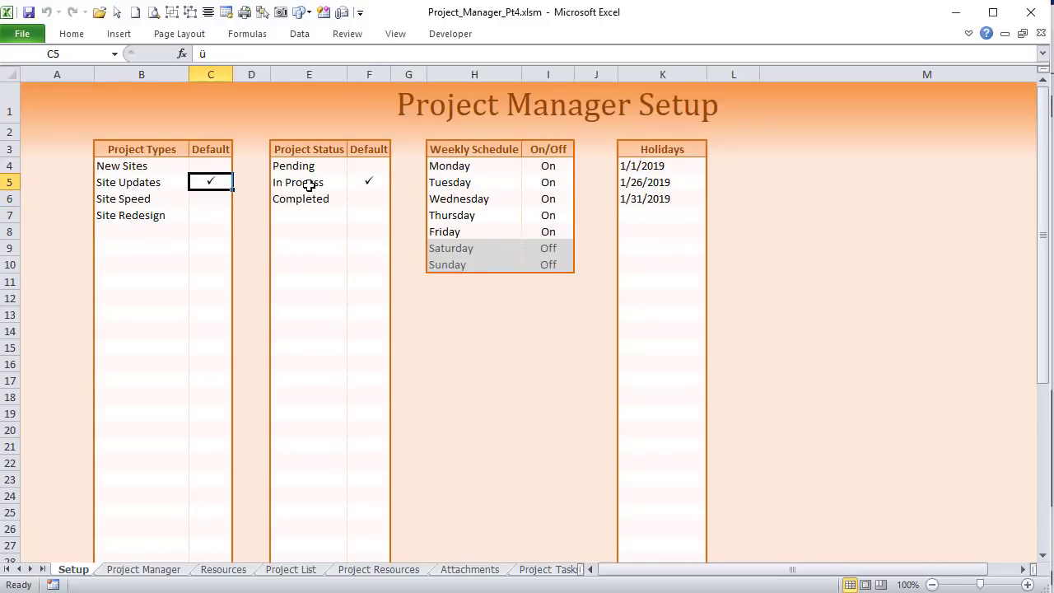
click(369, 184)
click(374, 200)
click(376, 182)
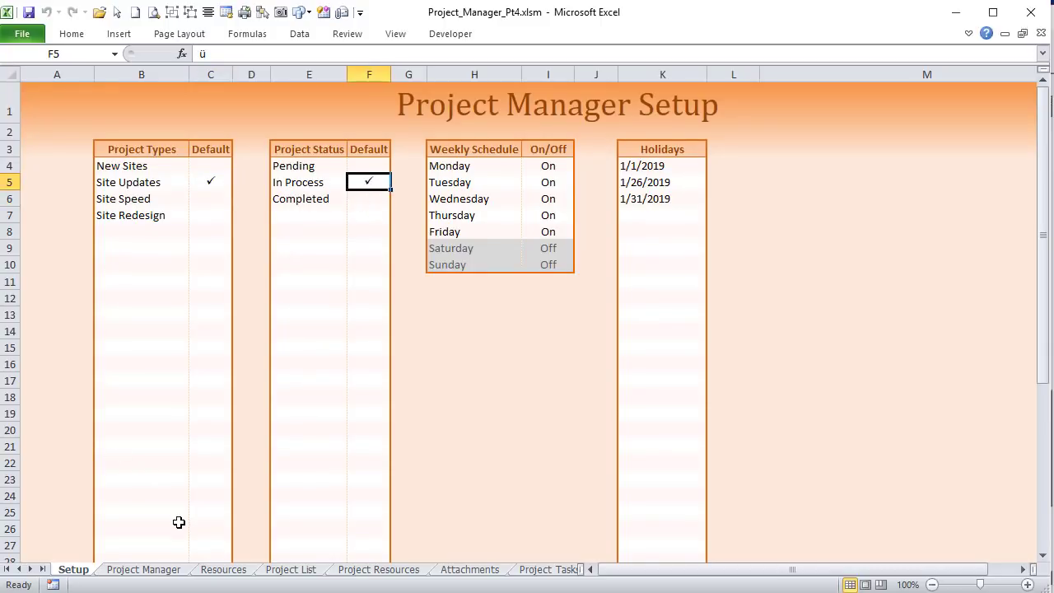
click(146, 571)
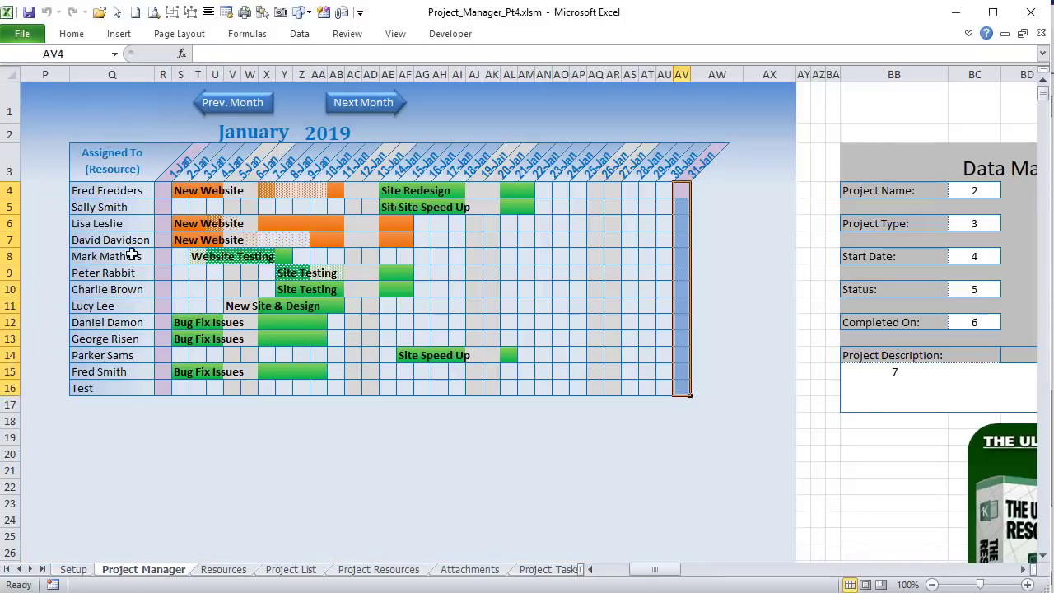
Step: Start a new project on the form and confirm it shows Site Updates and In Process
drag(687, 570, 651, 417)
click(160, 157)
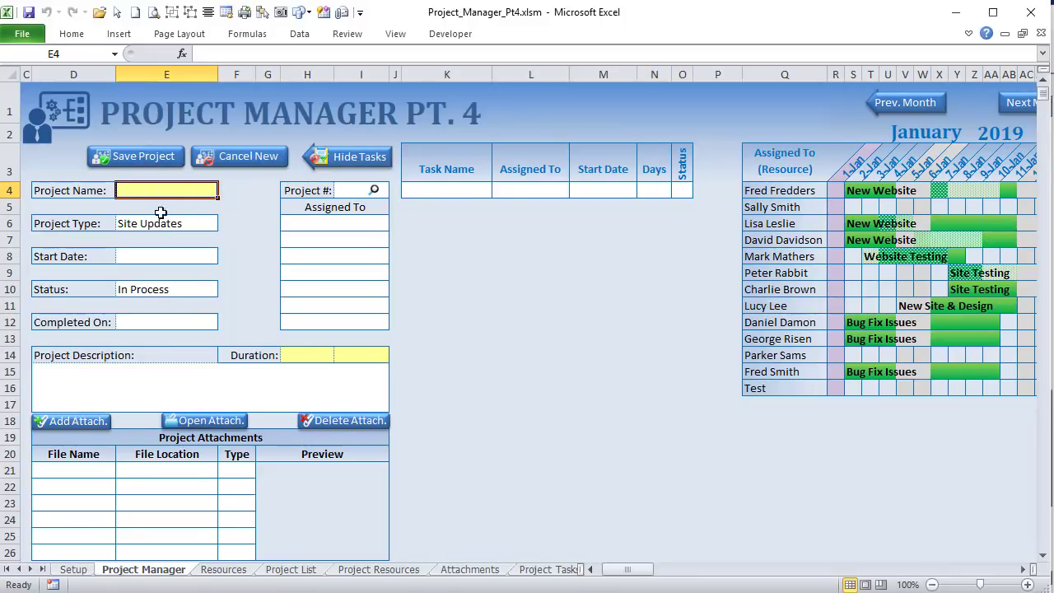
click(168, 228)
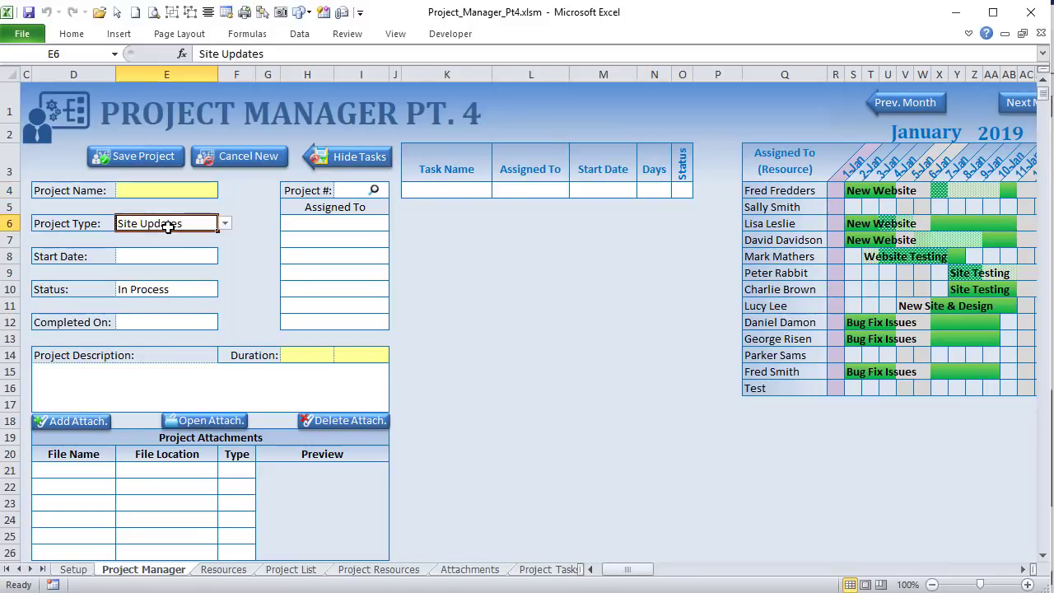
click(162, 294)
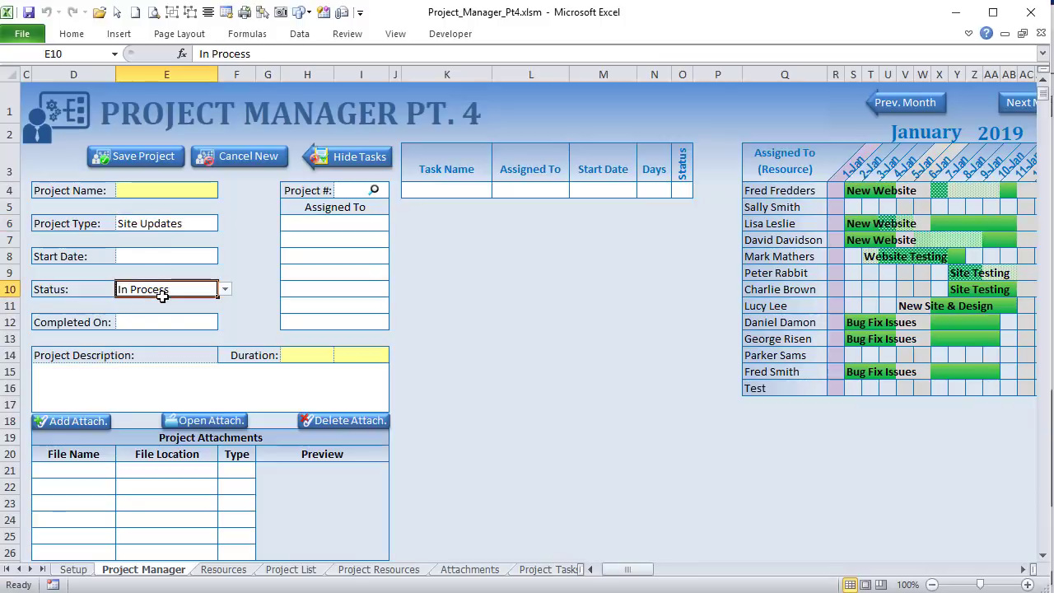
click(73, 569)
Step: Make New Sites and Pending the defaults and verify a new project form picks them up
click(219, 166)
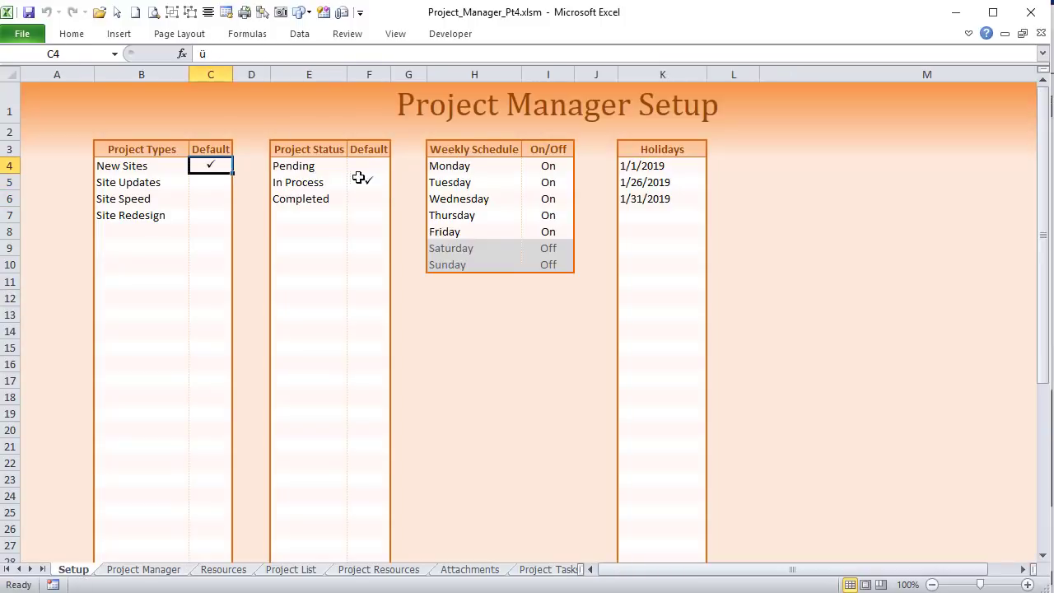
click(379, 169)
click(170, 568)
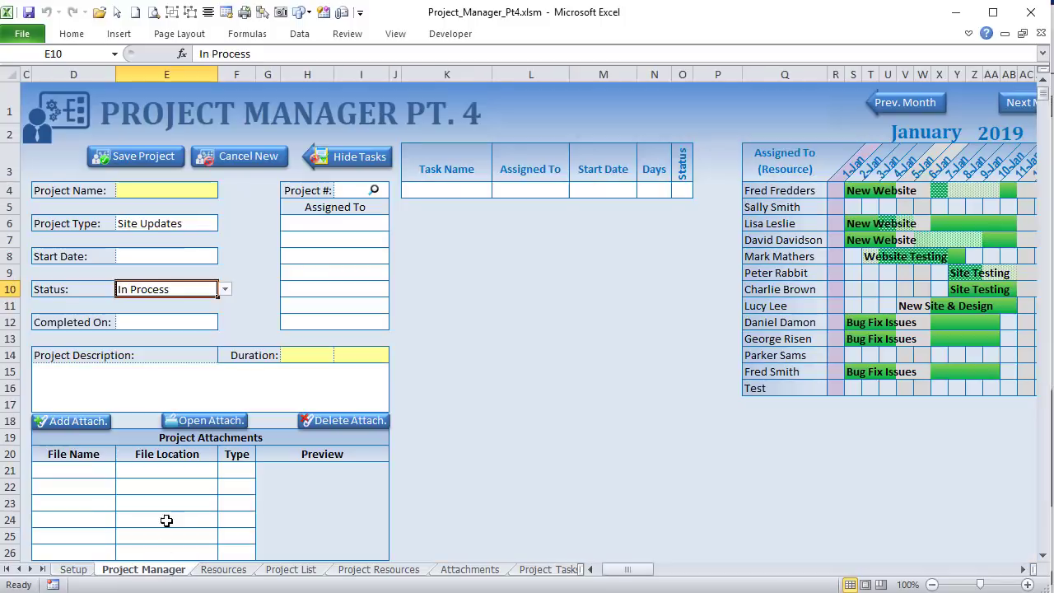
click(248, 166)
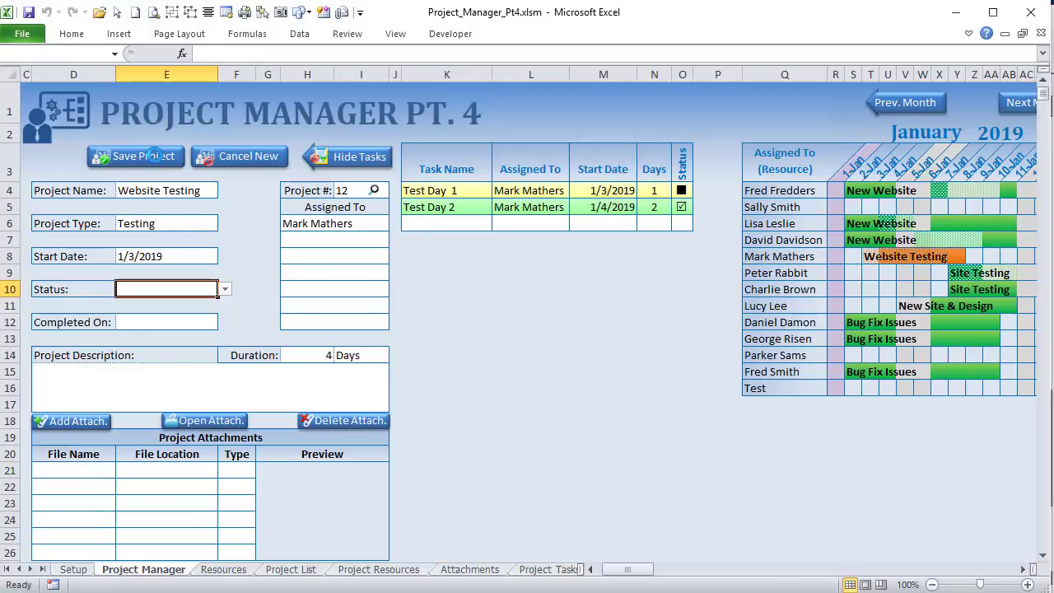
click(153, 156)
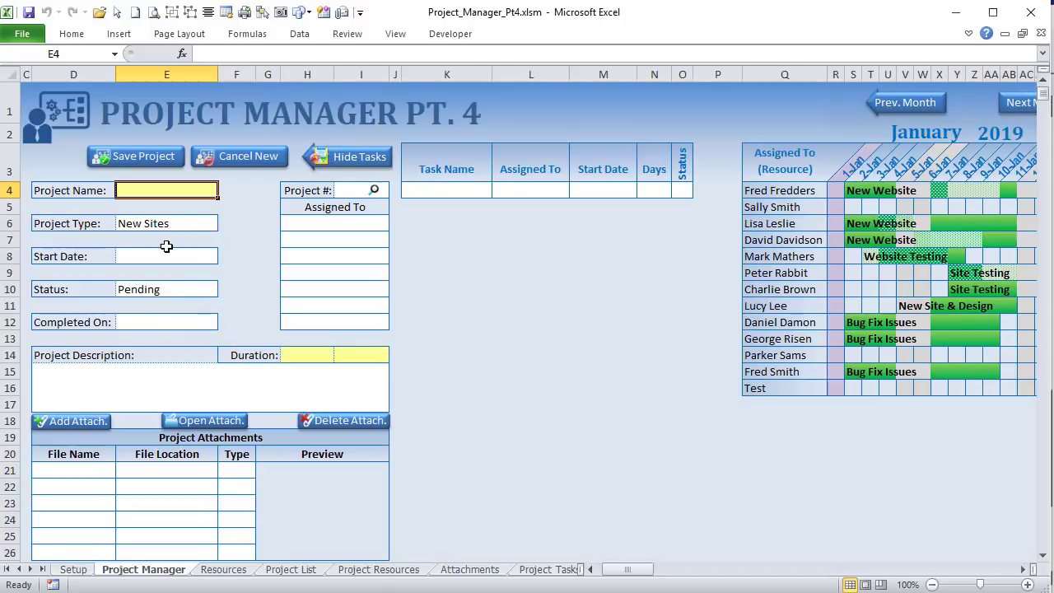
click(248, 155)
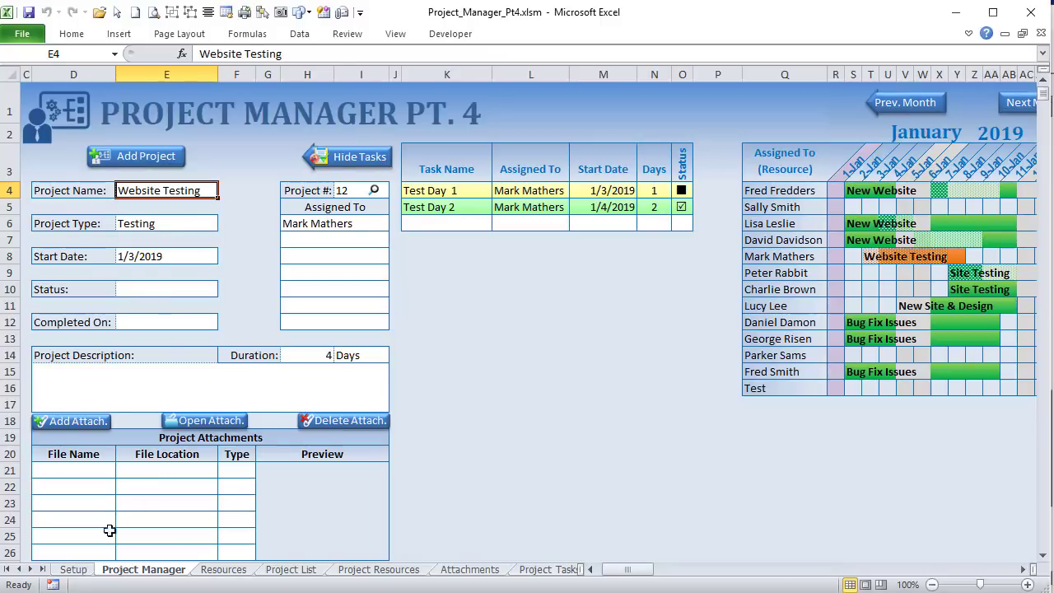
click(82, 570)
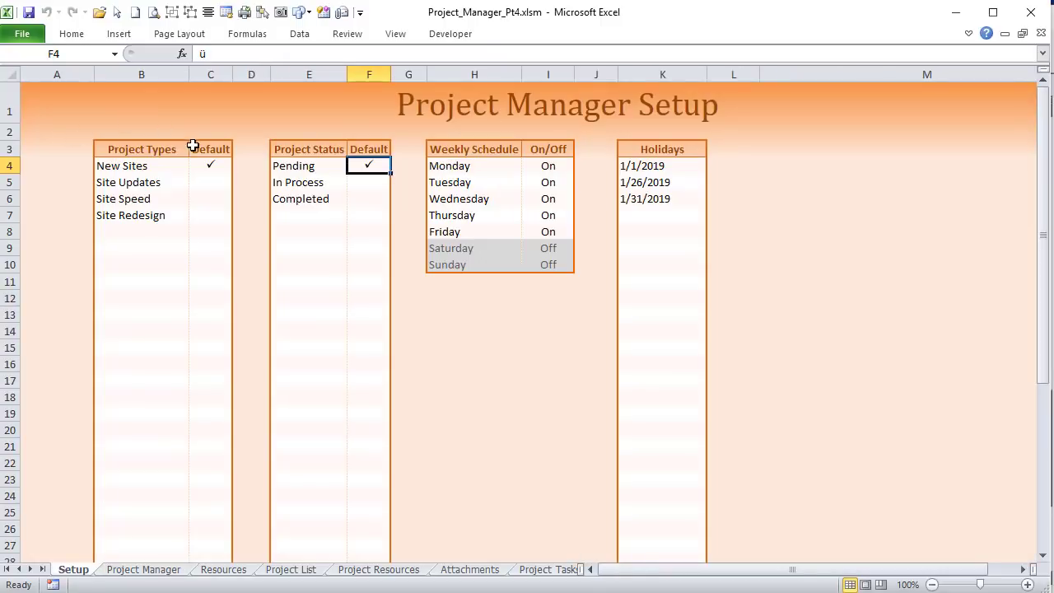
Step: Move the project type Default checkmark among New Sites, Site Updates, Site Speed and Site Redesign
click(211, 183)
click(204, 212)
click(211, 179)
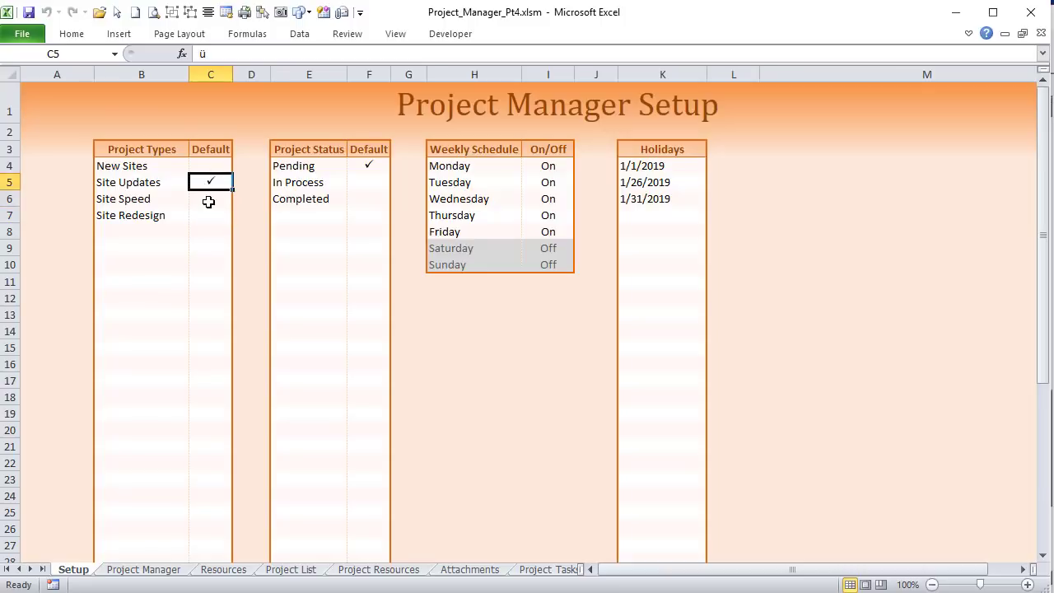
click(209, 200)
click(212, 177)
click(210, 166)
click(207, 203)
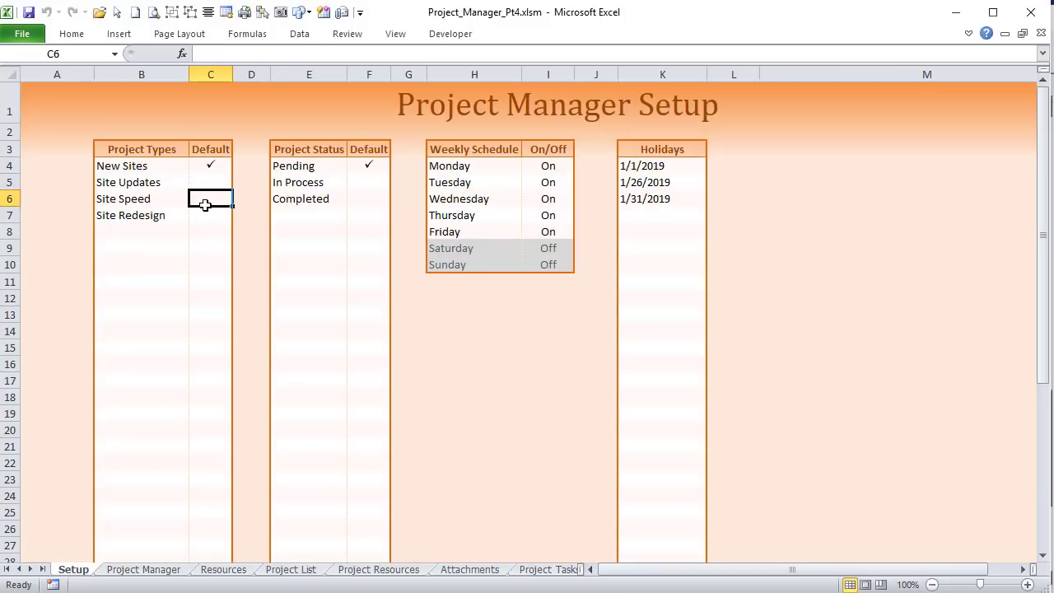
click(207, 179)
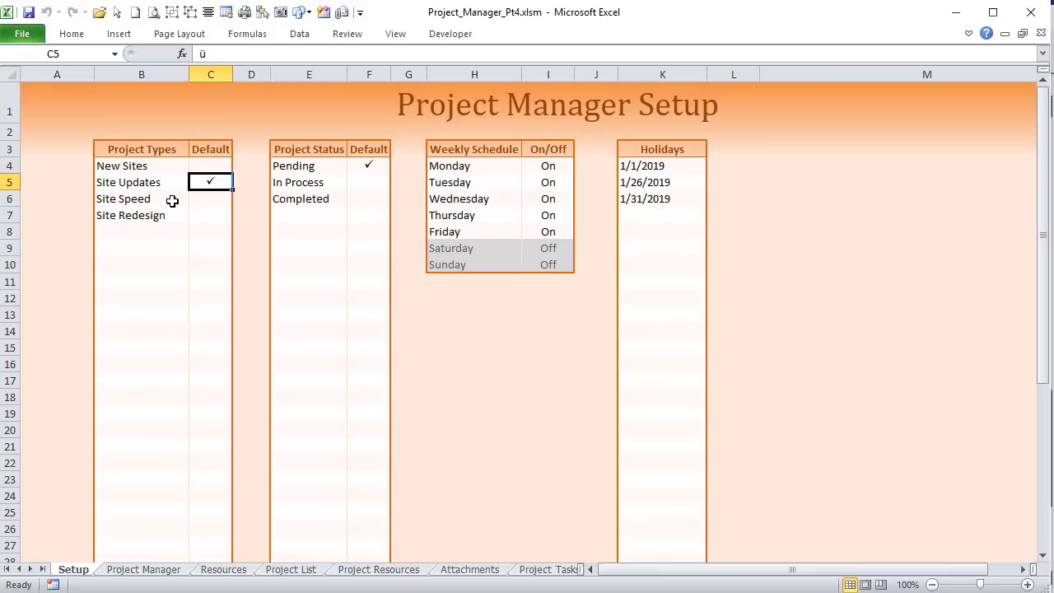
click(211, 165)
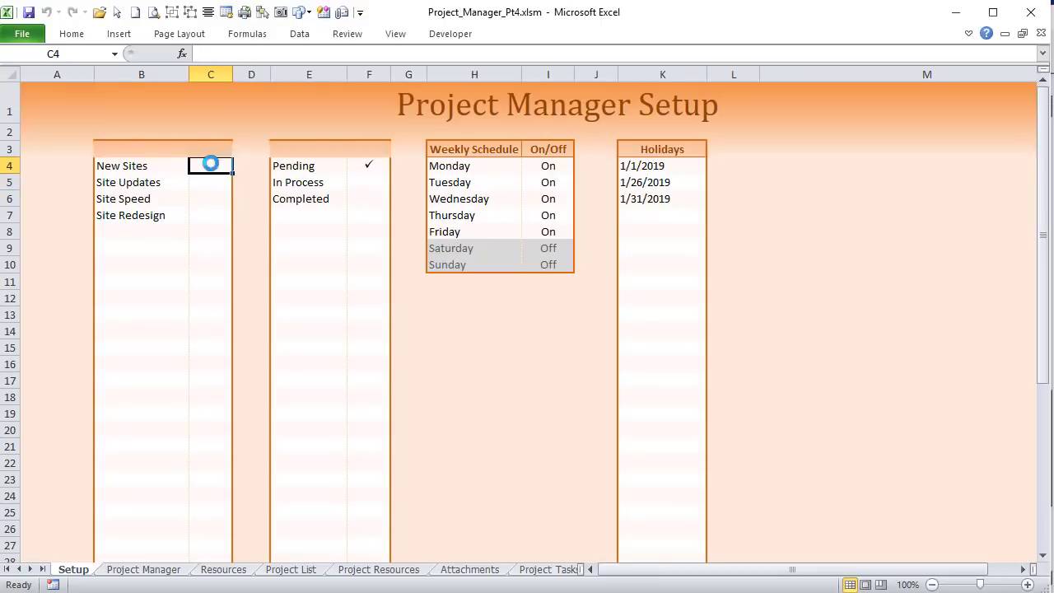
click(208, 200)
click(211, 215)
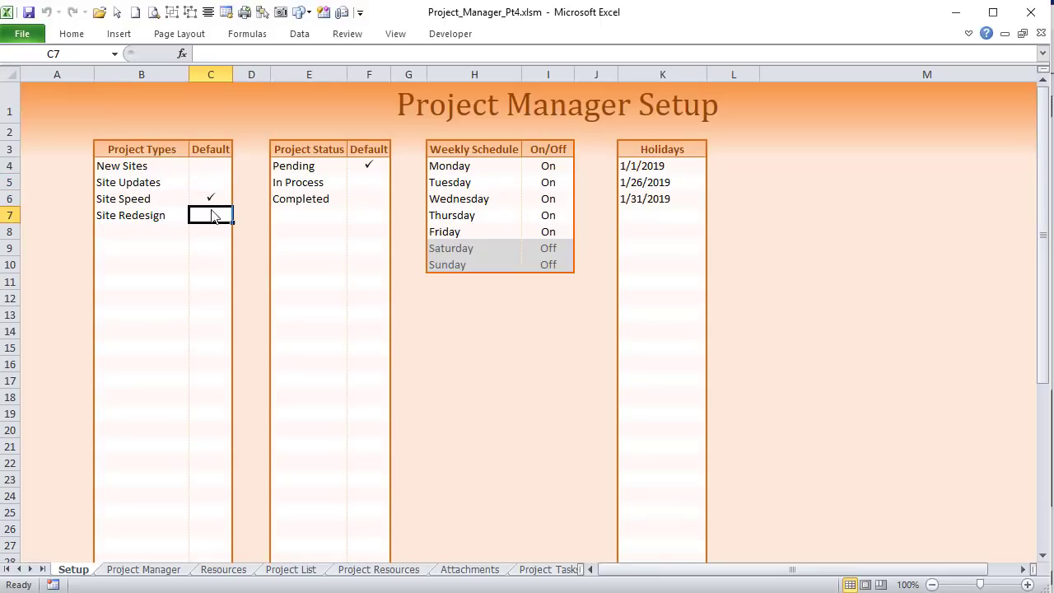
Step: Confirm that clicking Default cells in empty project type rows places no checkmark
click(202, 277)
click(211, 245)
click(212, 280)
click(213, 246)
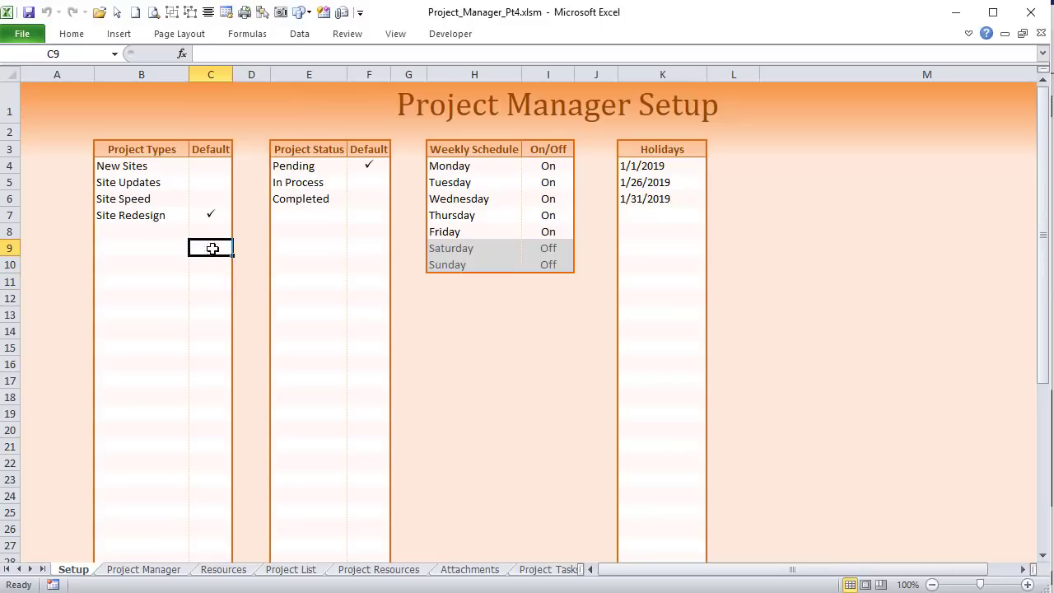
click(211, 280)
click(213, 245)
click(213, 279)
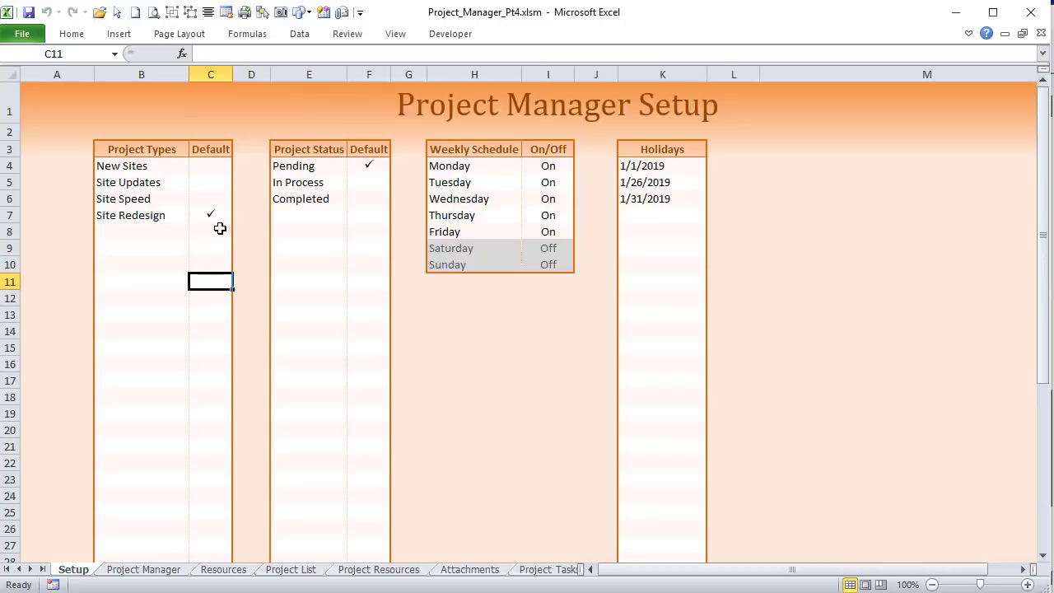
click(211, 232)
click(212, 280)
click(211, 234)
Step: Add a new project type 'Test' in B8 and make it the default
click(162, 237)
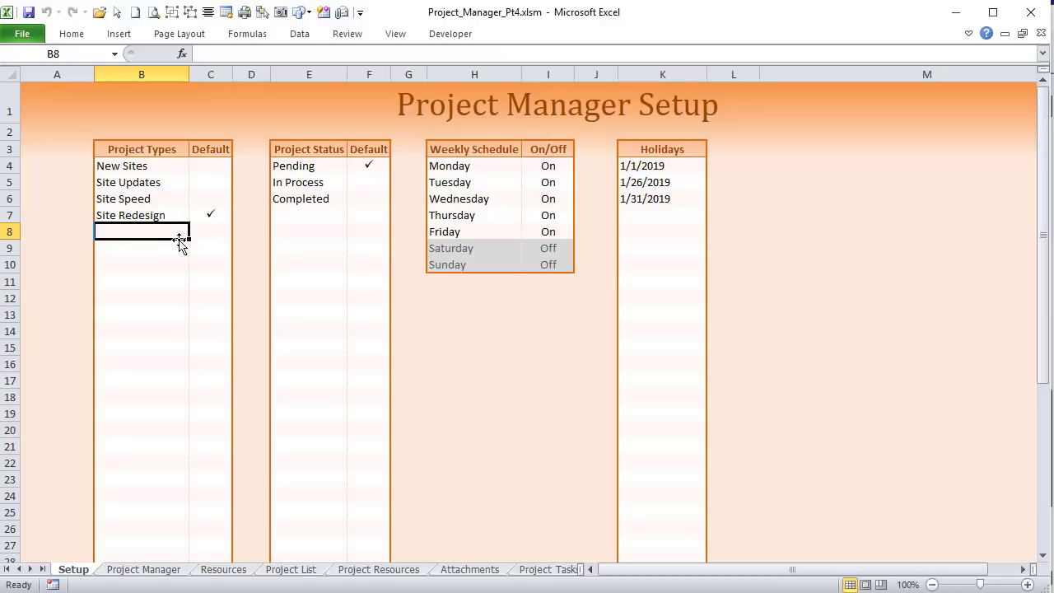
text(Test)
key(Tab)
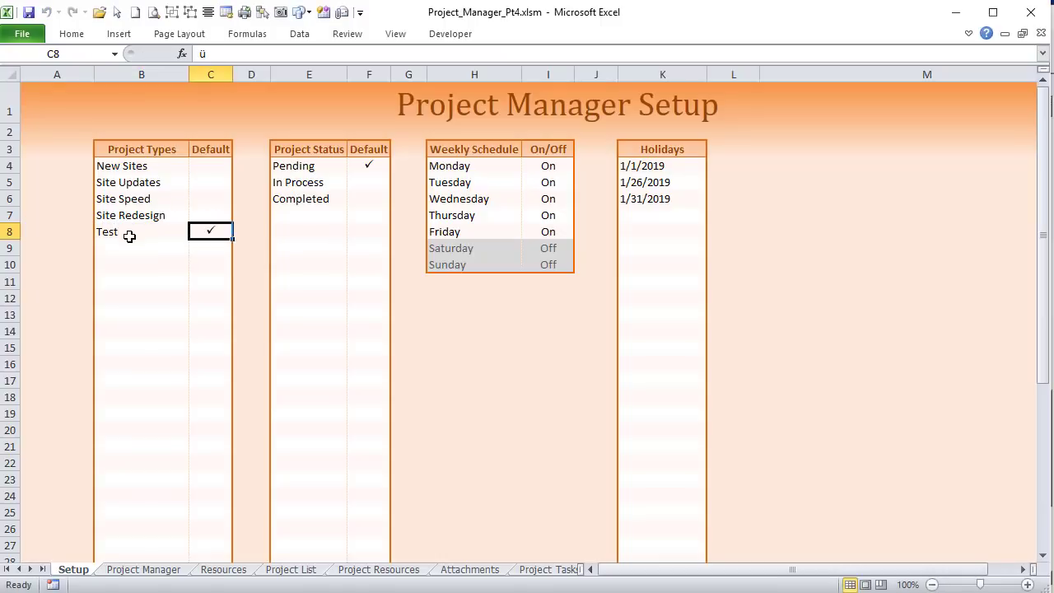
click(211, 236)
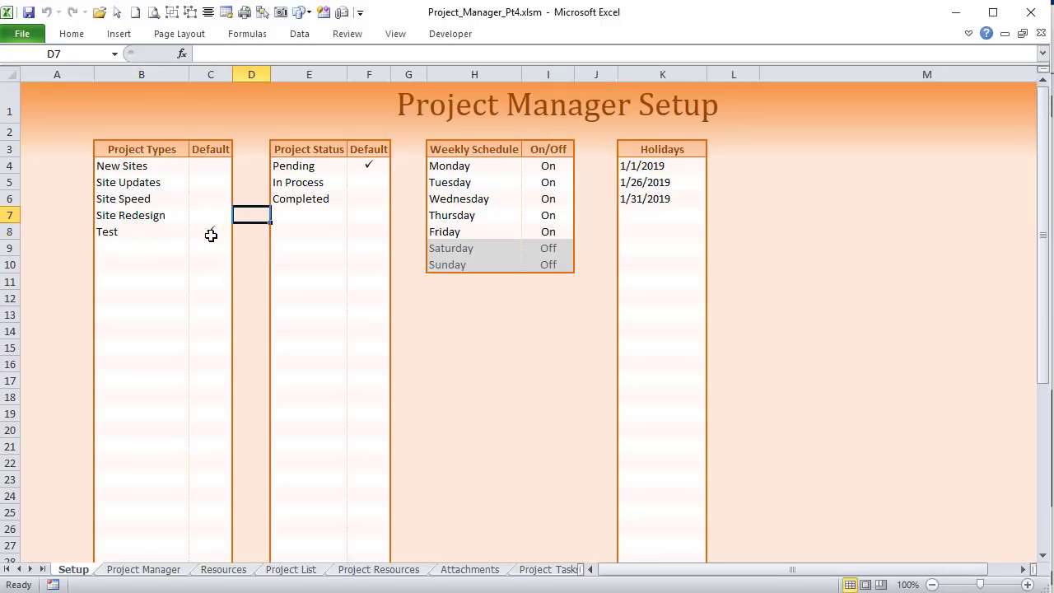
click(212, 224)
click(227, 208)
click(227, 207)
click(211, 233)
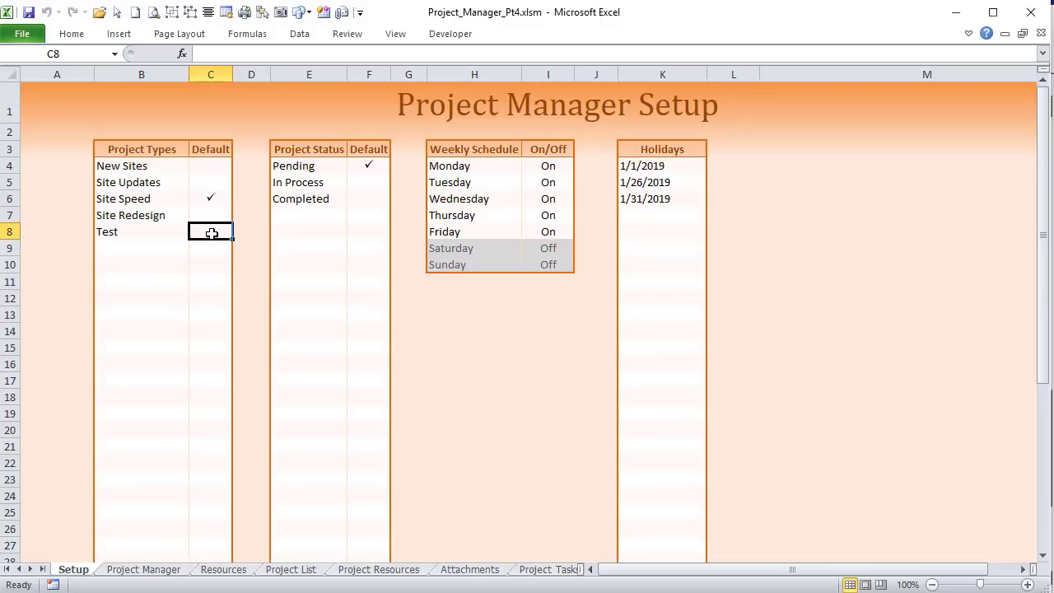
Step: Cycle the default status among Pending, In Process and Completed, ending on Completed, and show the Developer tab
click(368, 196)
click(372, 166)
click(369, 193)
click(372, 222)
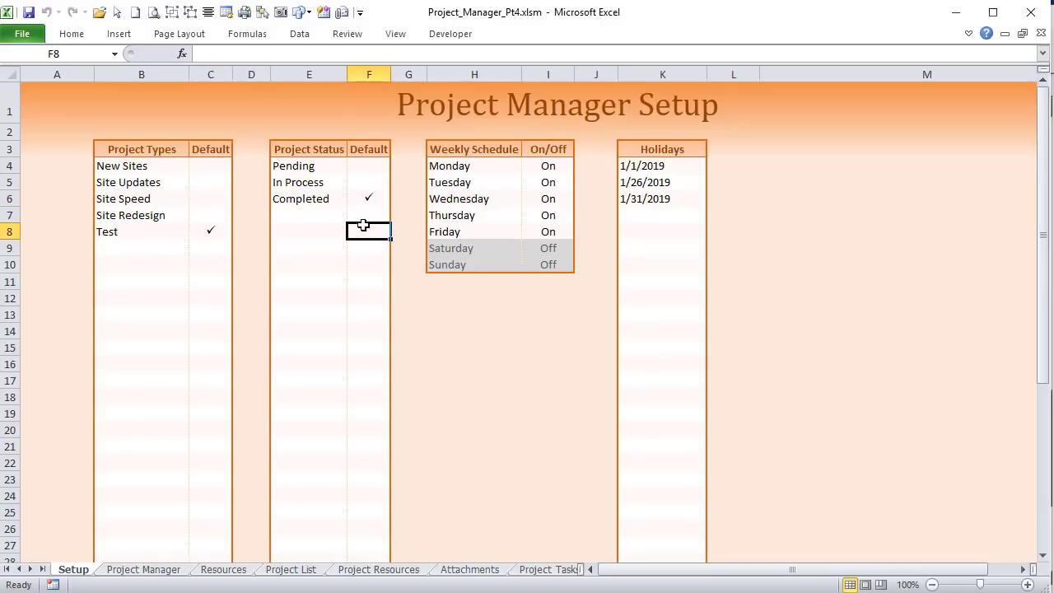
click(370, 196)
click(371, 179)
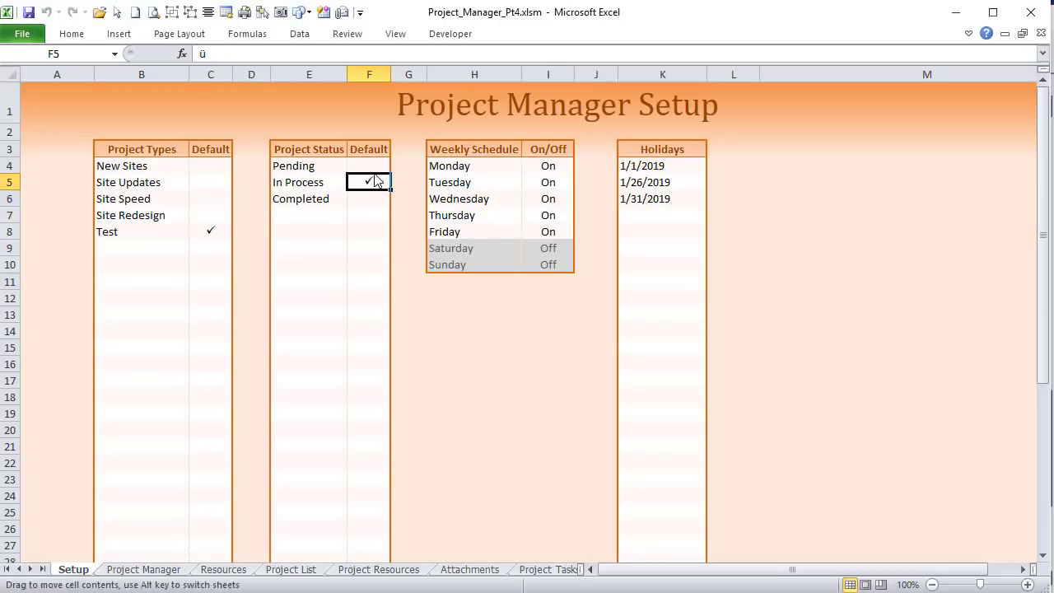
click(372, 159)
click(364, 200)
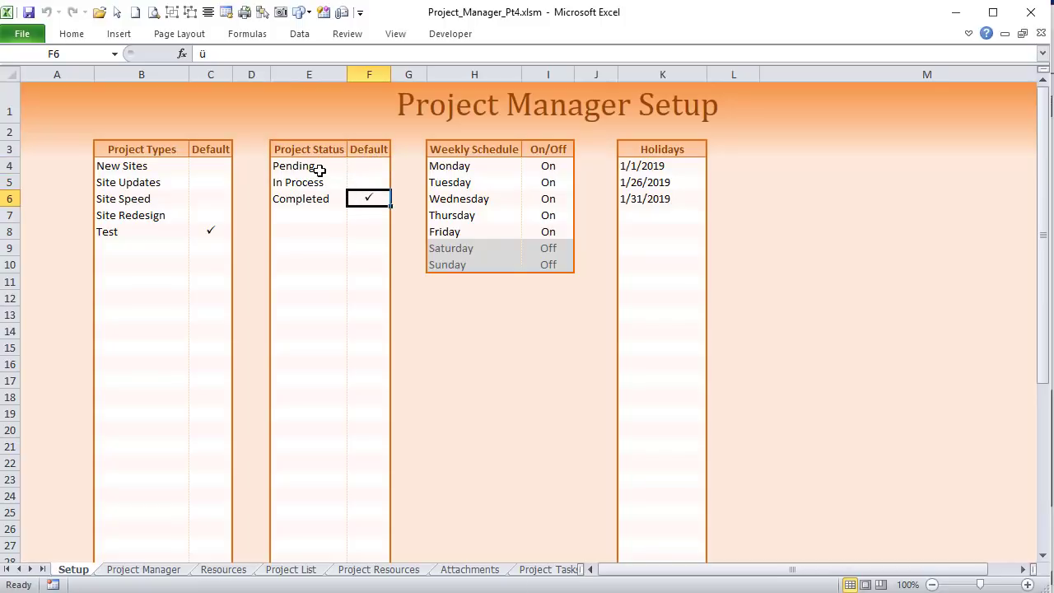
click(451, 34)
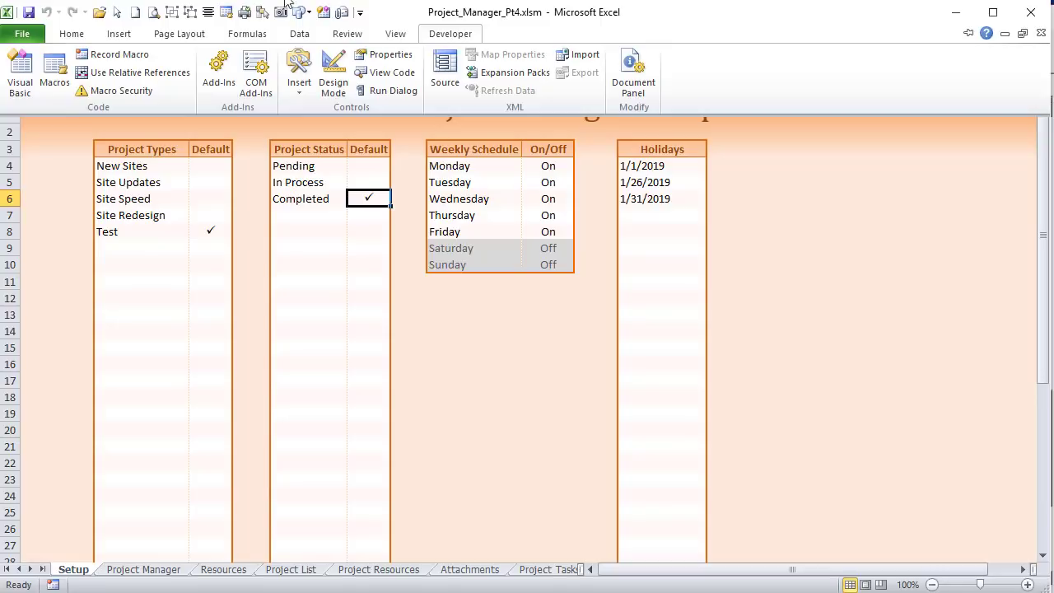
Step: Review the Setup sheet's K4:K33 calendar code in VBA and add a blank line after its End If
click(19, 83)
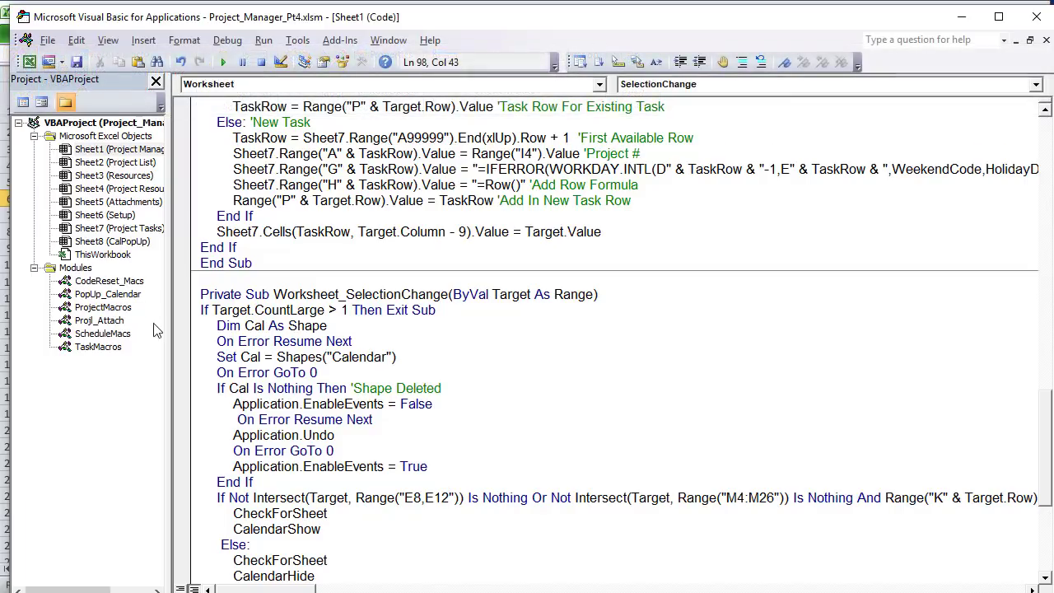
double_click(95, 219)
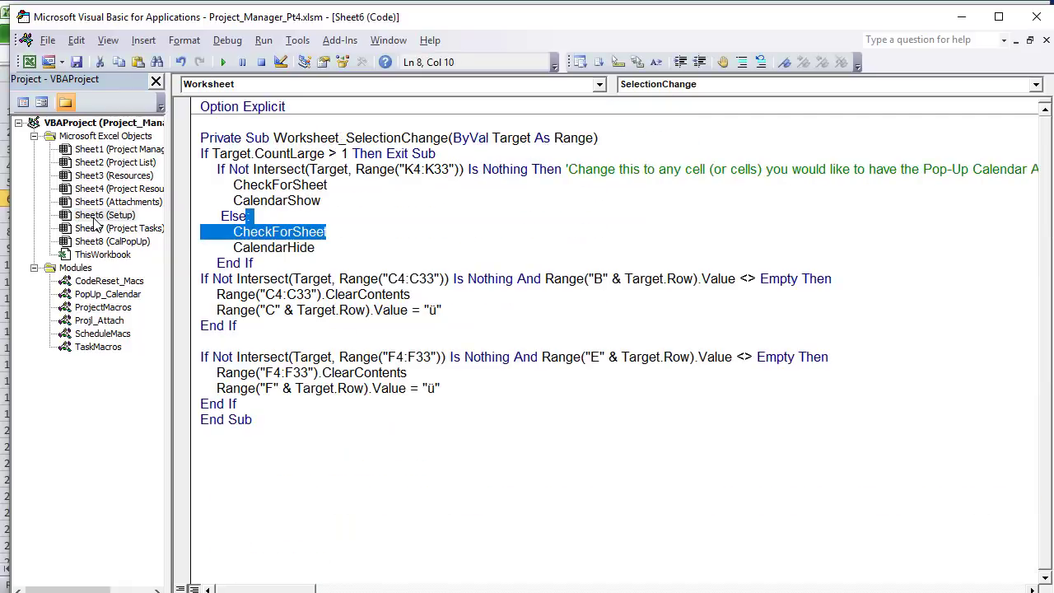
drag(280, 265, 197, 153)
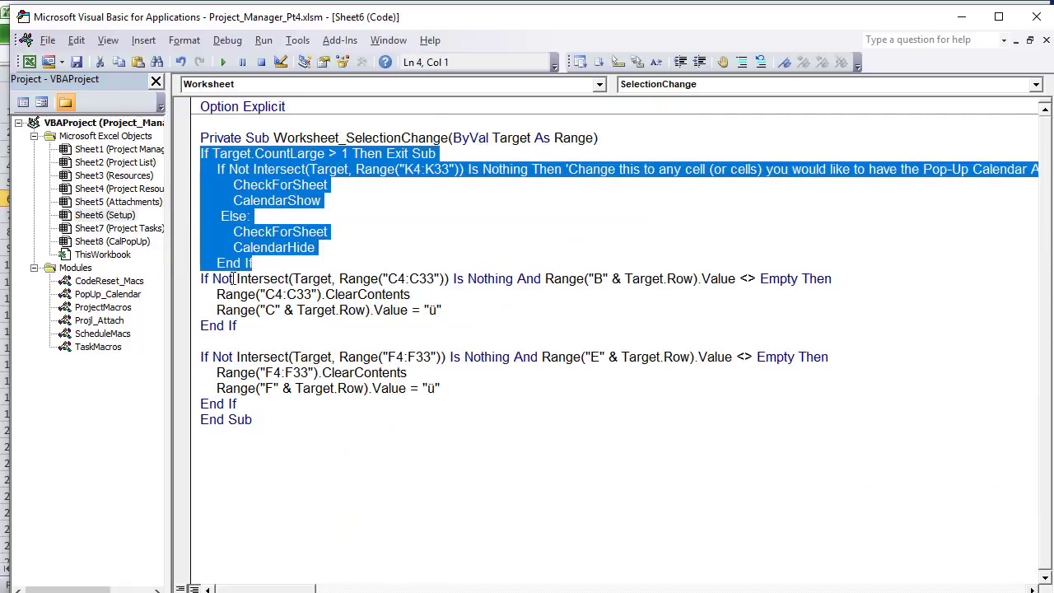
click(389, 172)
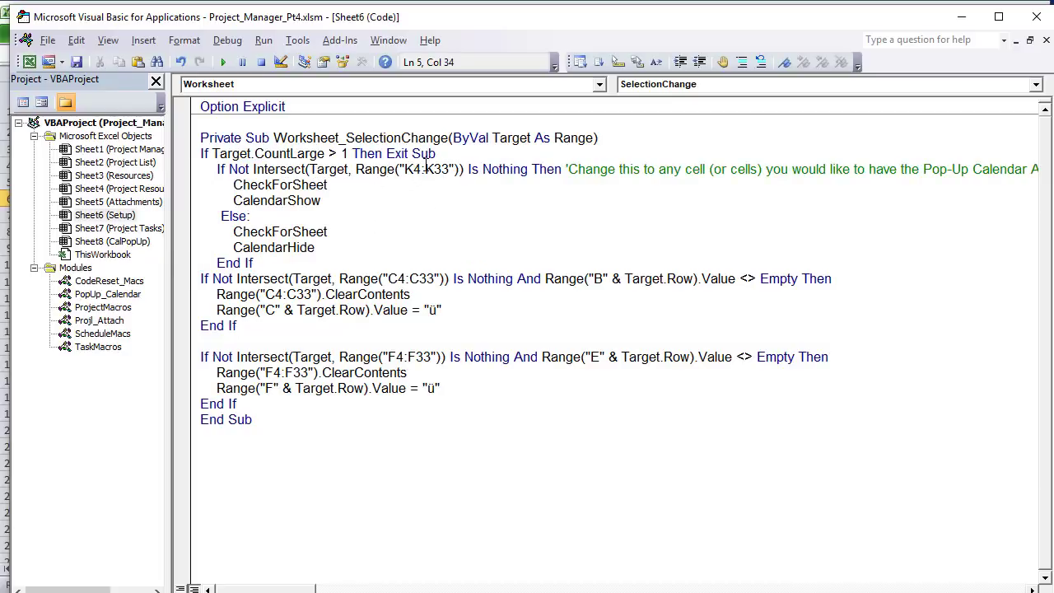
drag(450, 169, 408, 171)
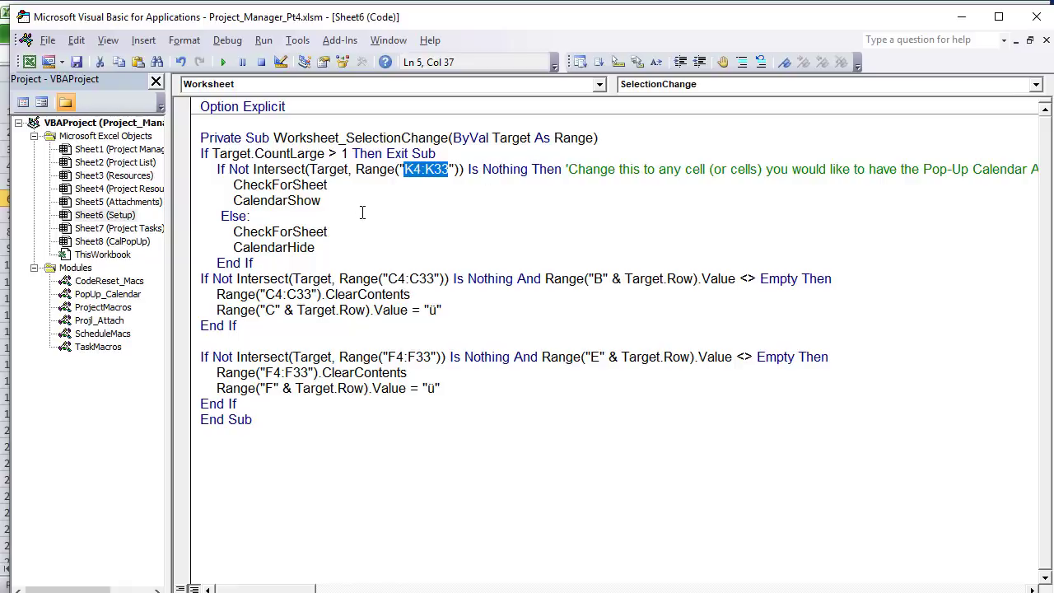
drag(327, 186, 227, 183)
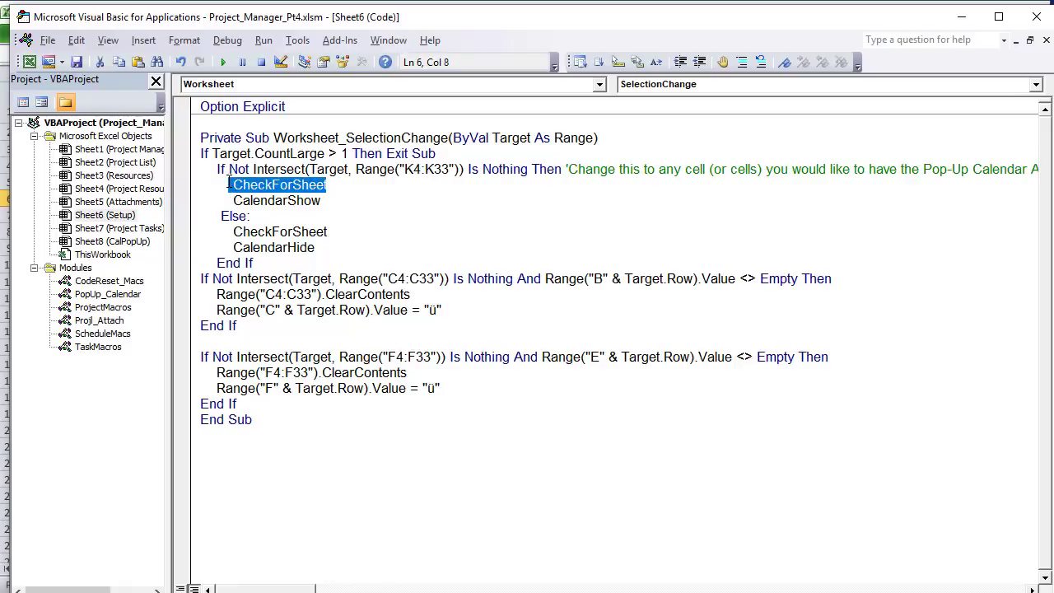
drag(320, 201, 228, 201)
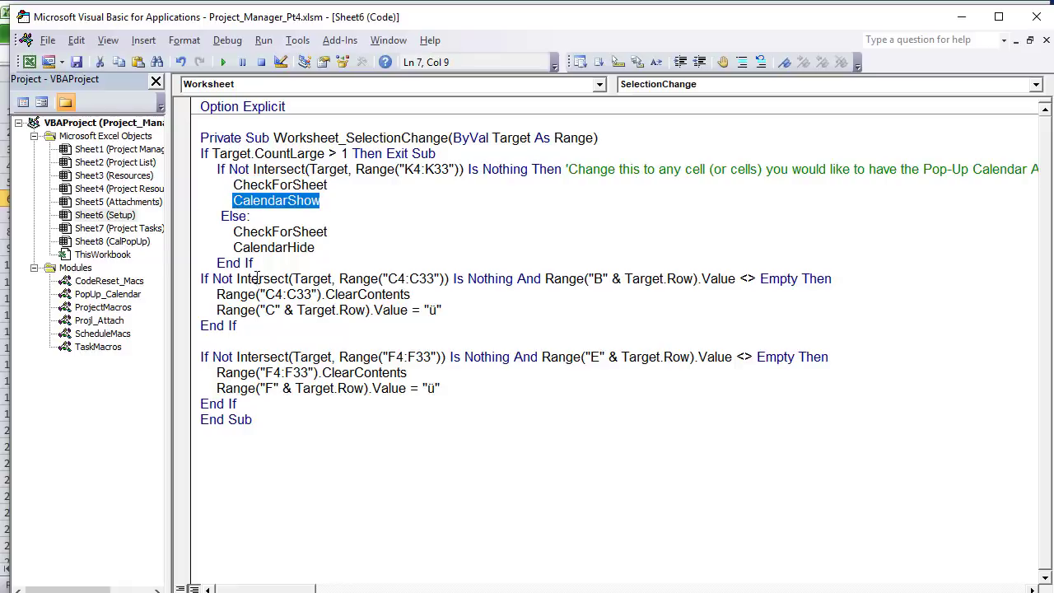
click(297, 264)
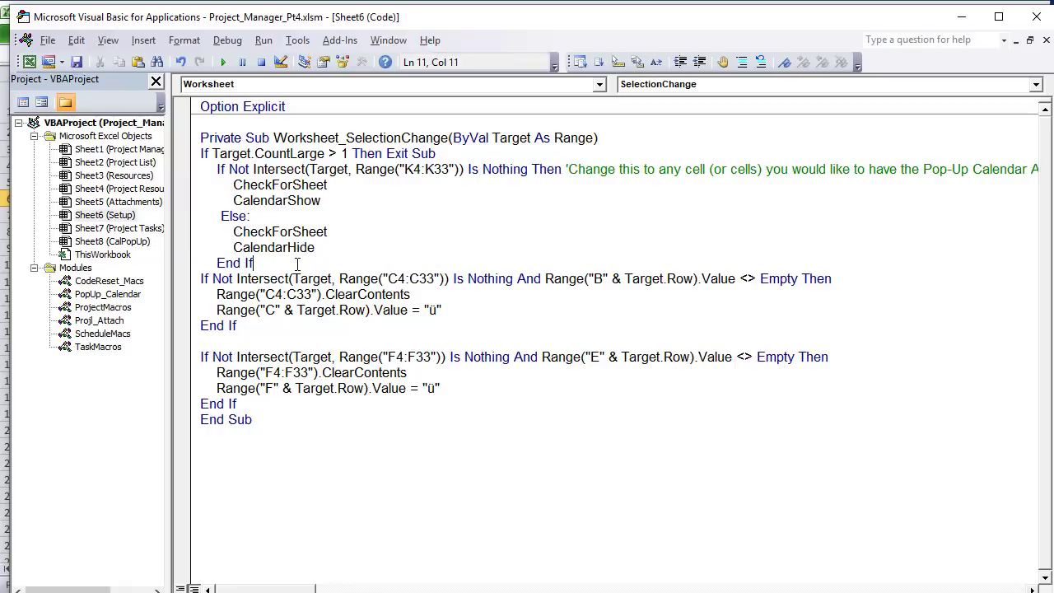
key(Return)
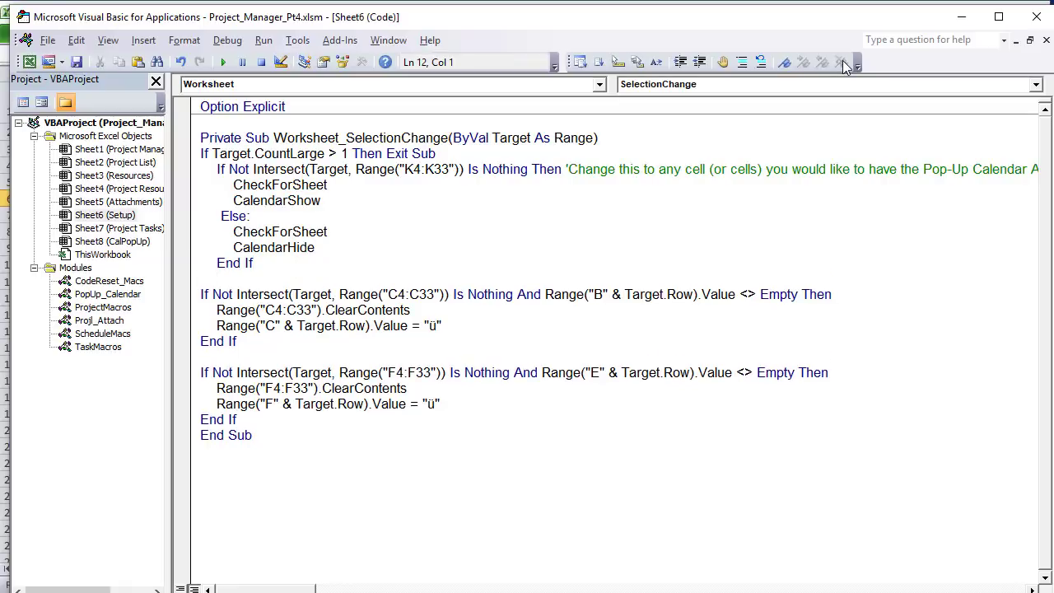
Step: Add 'On Selection Change' comments above the Project Type and Project Status Defaults blocks, separated by a blank line
key(alt+F11)
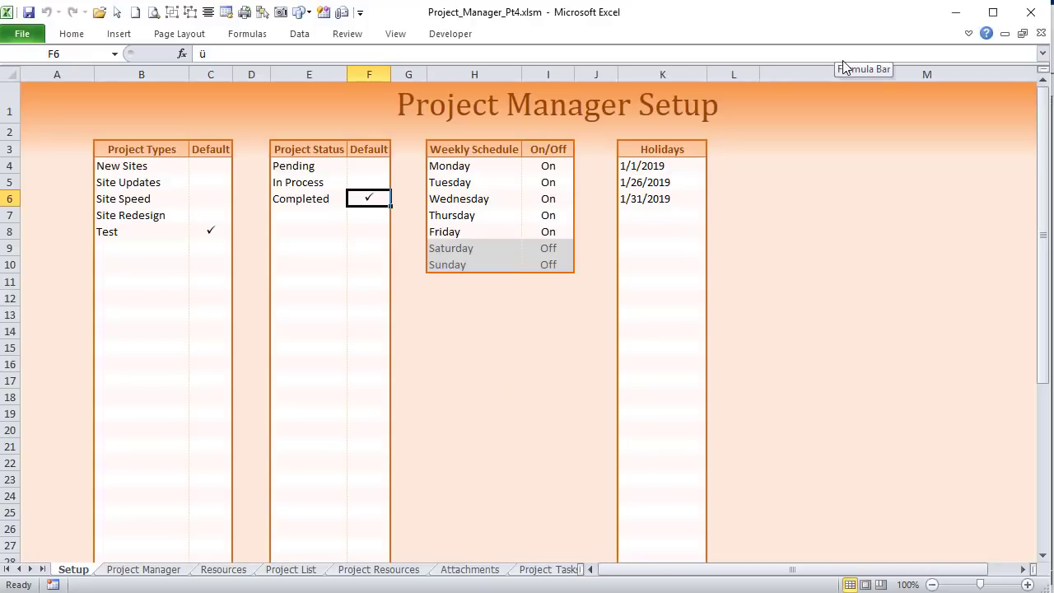
key(alt+Tab)
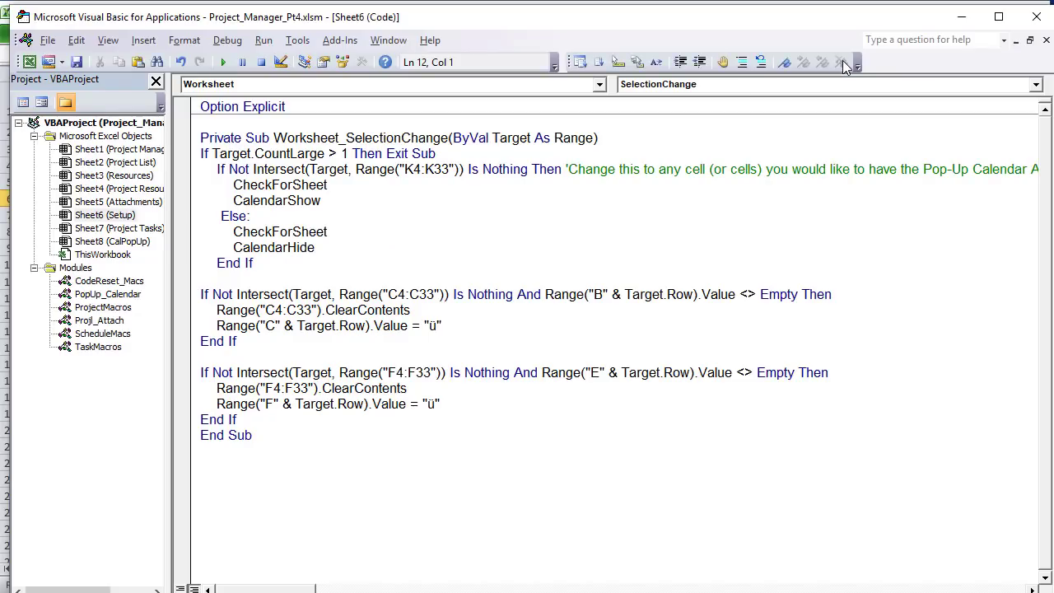
text(Selection Change )
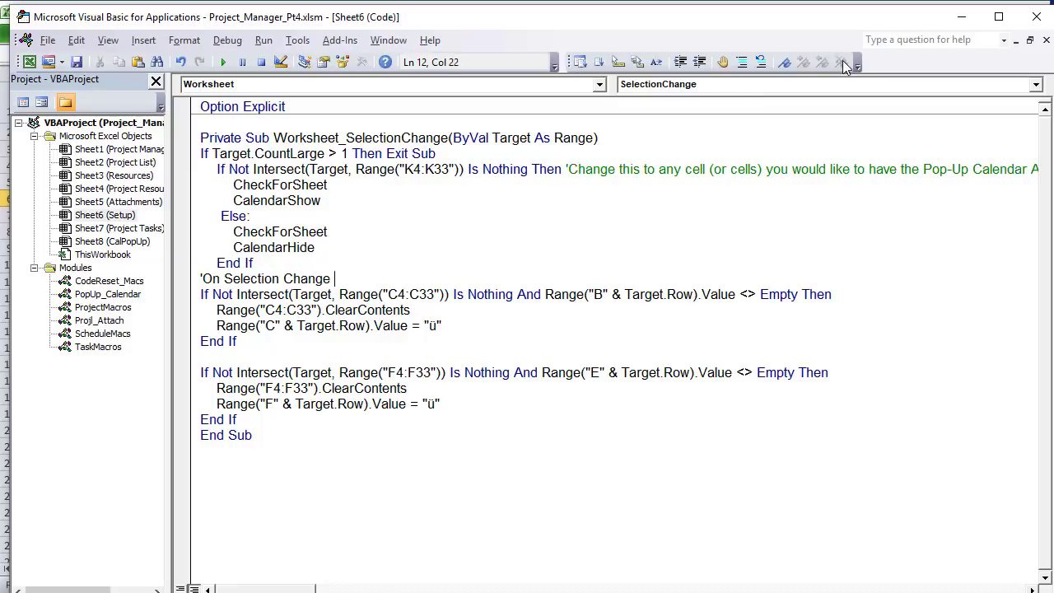
text(of Project Type Defaults)
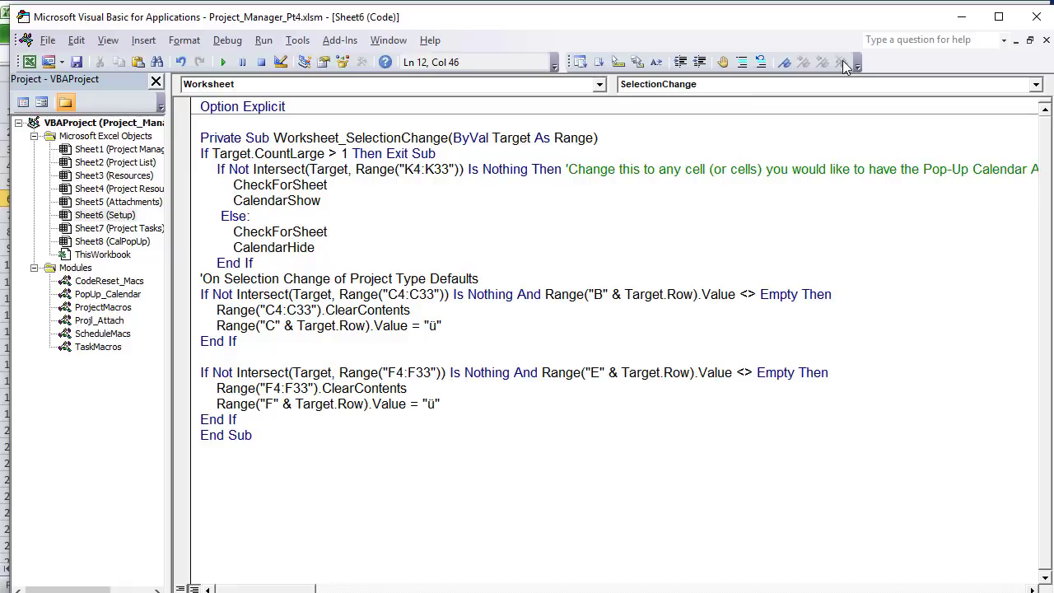
click(499, 357)
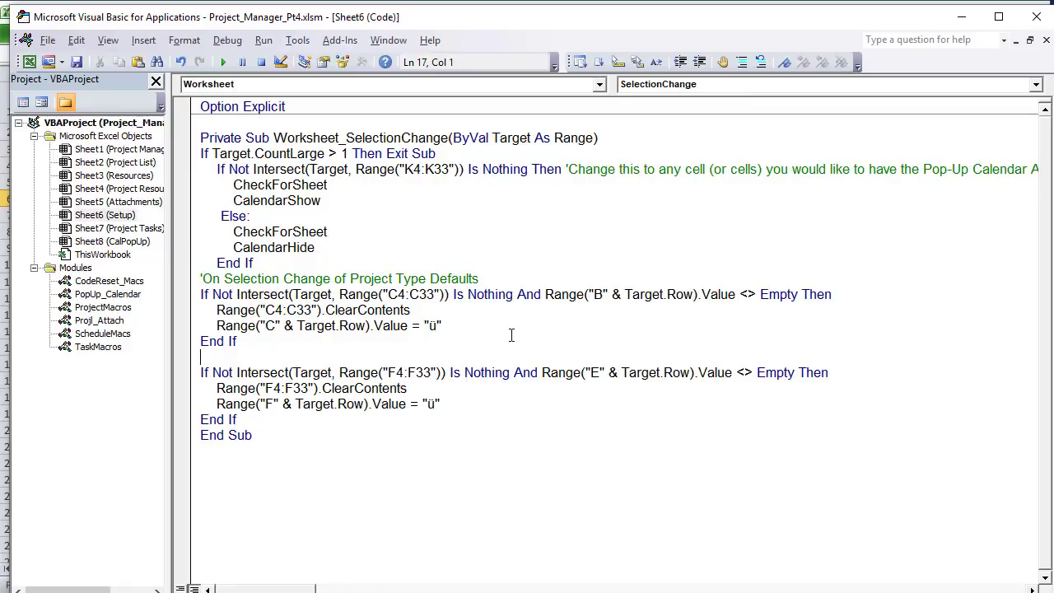
text('On Selection Change )
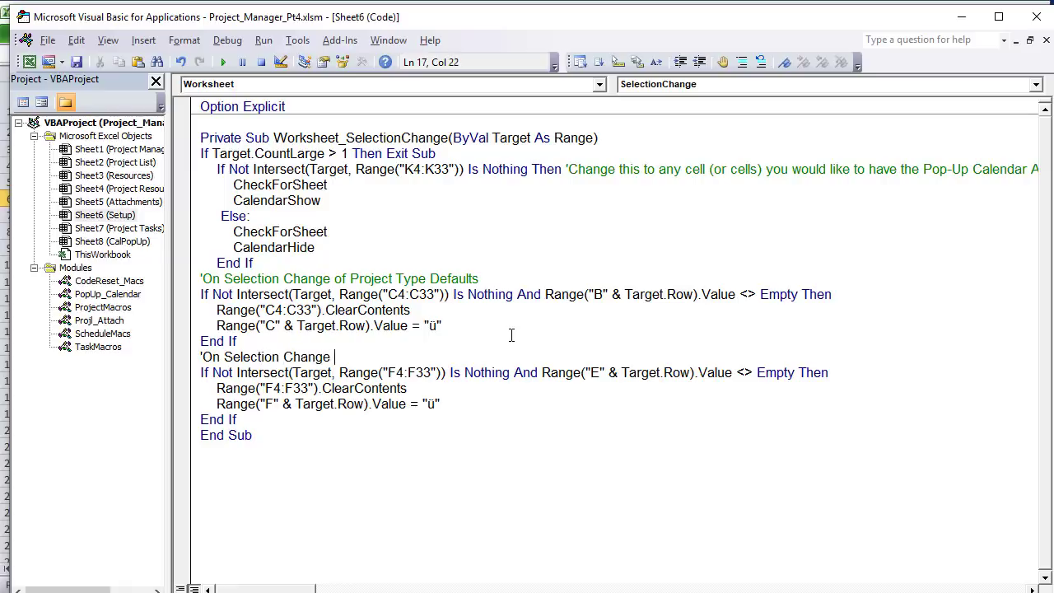
text(of Project Status Defaults)
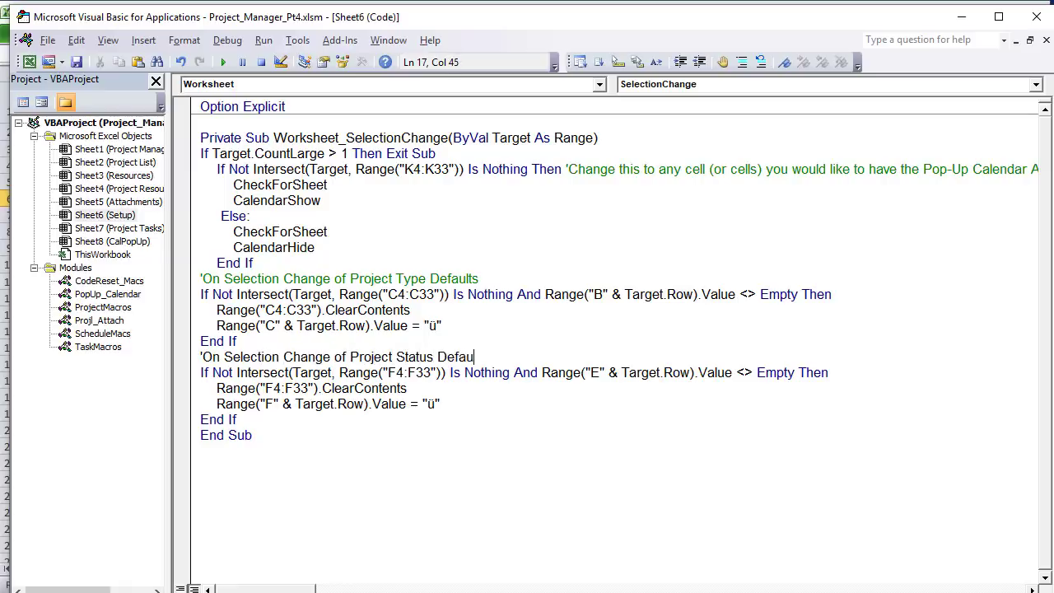
click(524, 336)
key(Return)
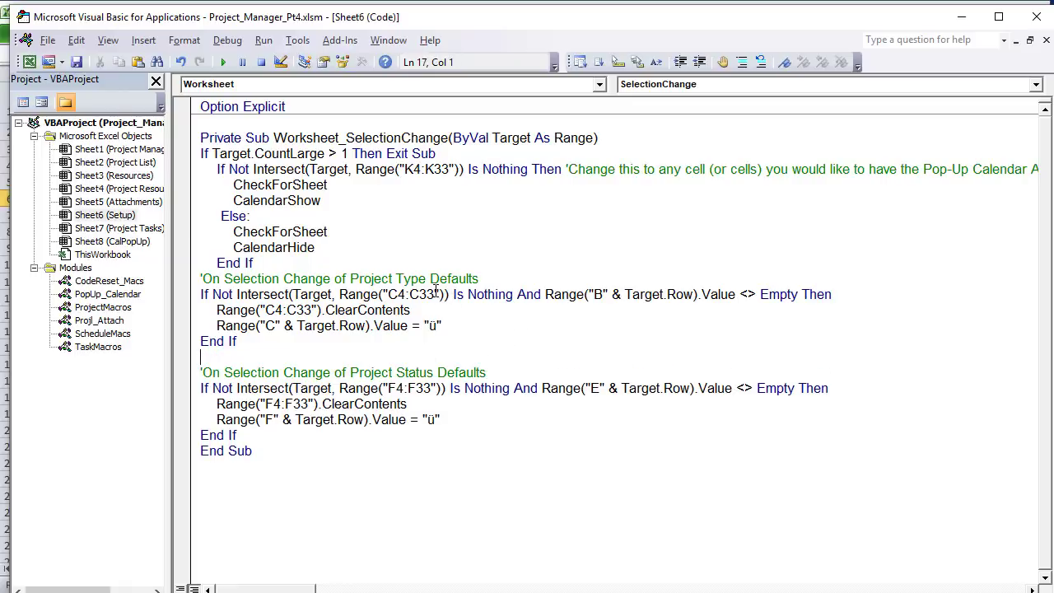
Step: Highlight the C4:C33 intersection test and column B not-empty check to explain the Project Type condition
drag(435, 294, 389, 295)
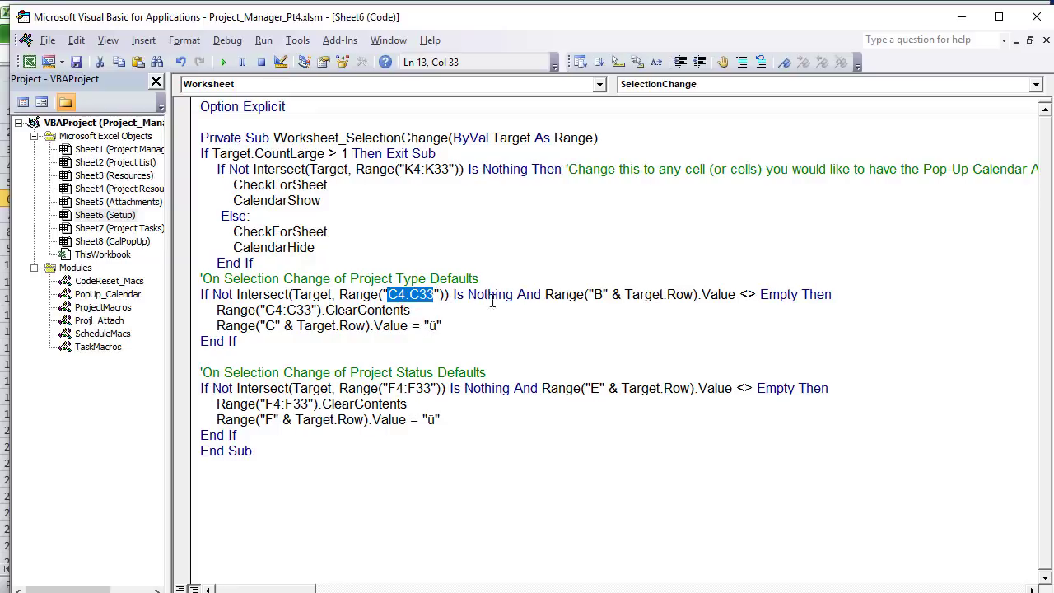
drag(517, 294, 211, 296)
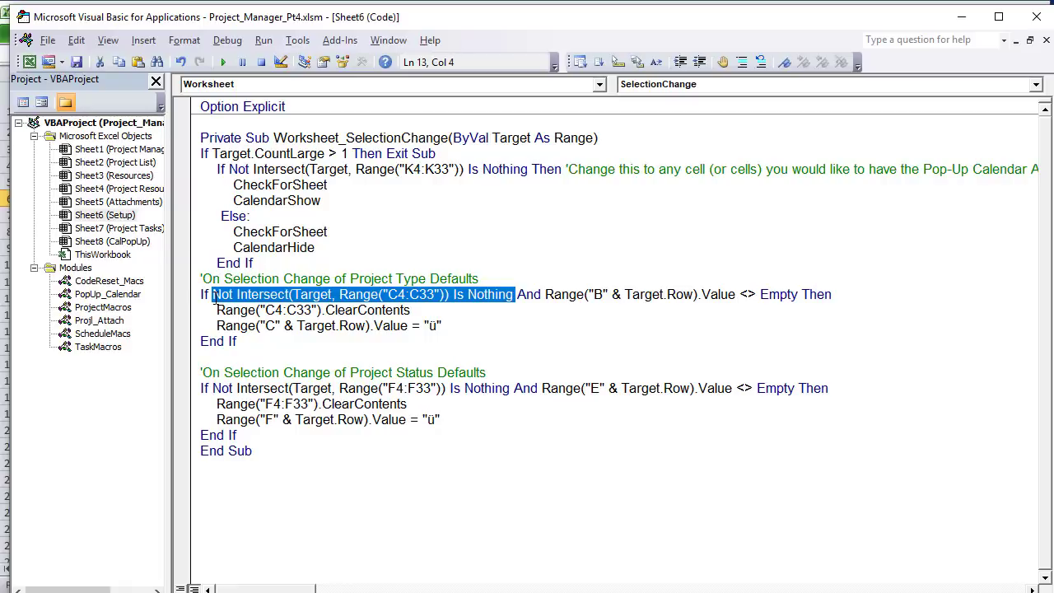
drag(518, 295, 645, 307)
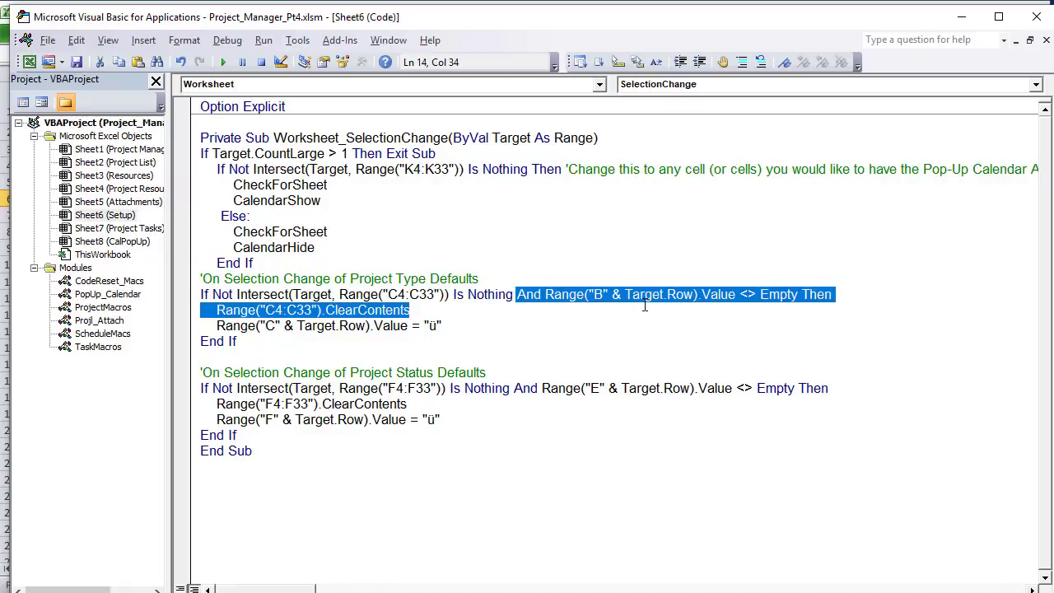
click(655, 297)
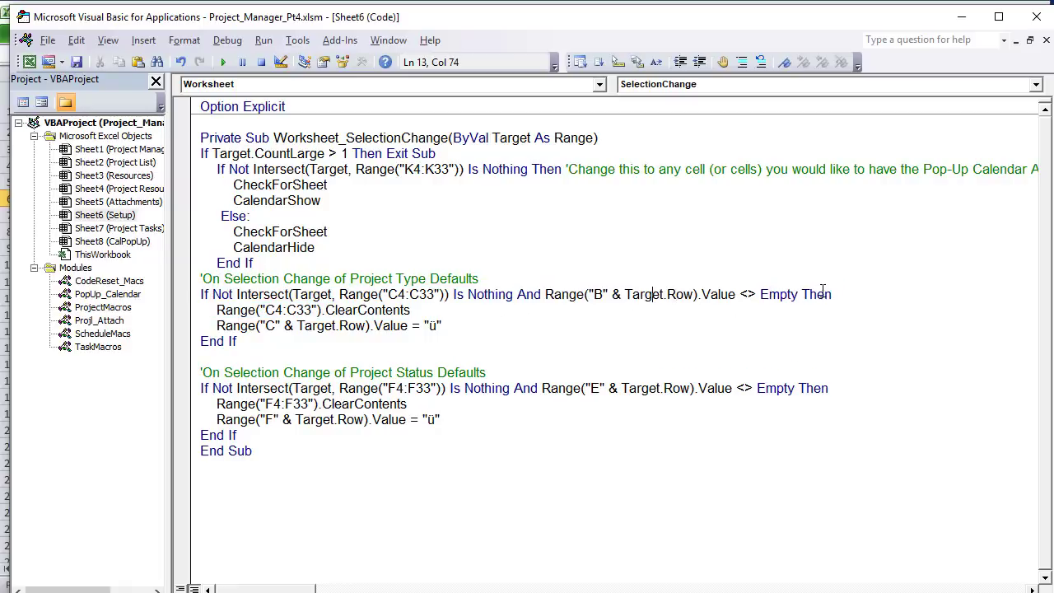
drag(802, 294, 548, 298)
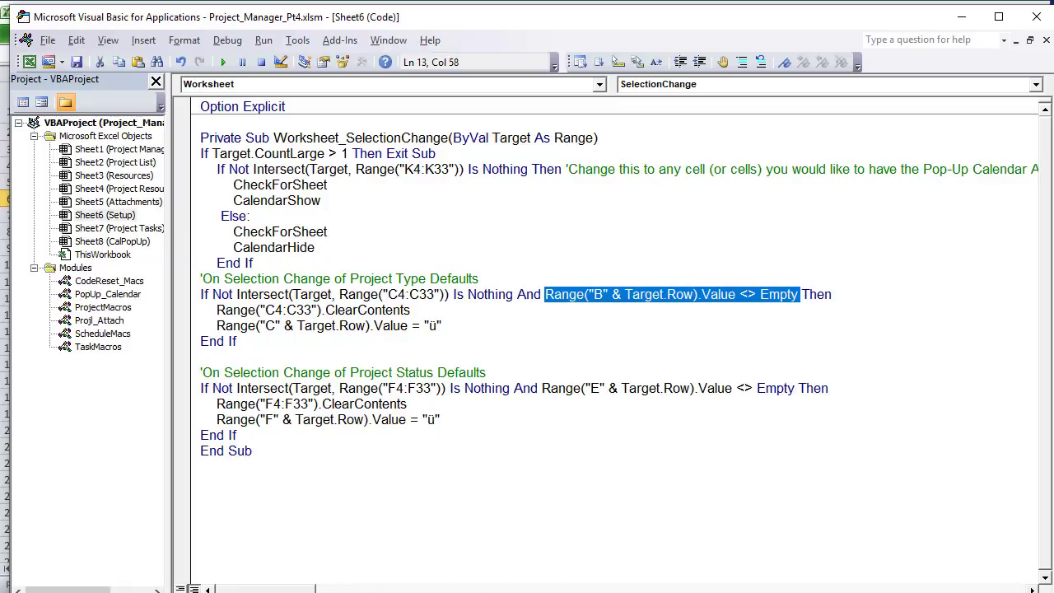
key(alt+F11)
Step: Test the macro by clicking empty Default rows and selecting many Default cells at once
click(191, 313)
click(130, 265)
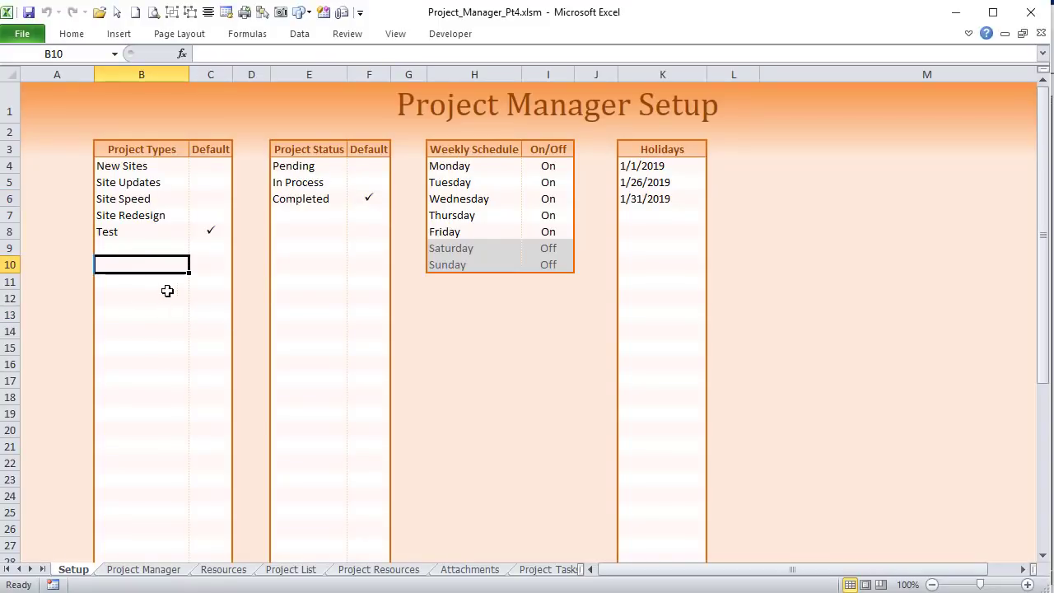
click(208, 298)
click(211, 262)
click(202, 297)
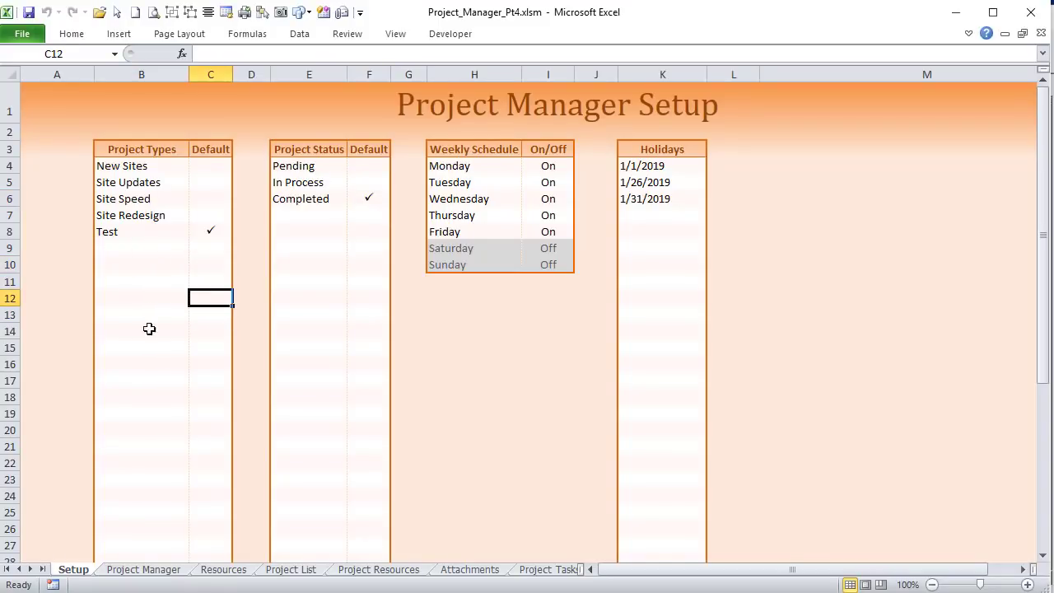
drag(203, 165, 207, 211)
Step: Mark Site Speed as the default type and keep Completed as the default status after further tests
click(192, 199)
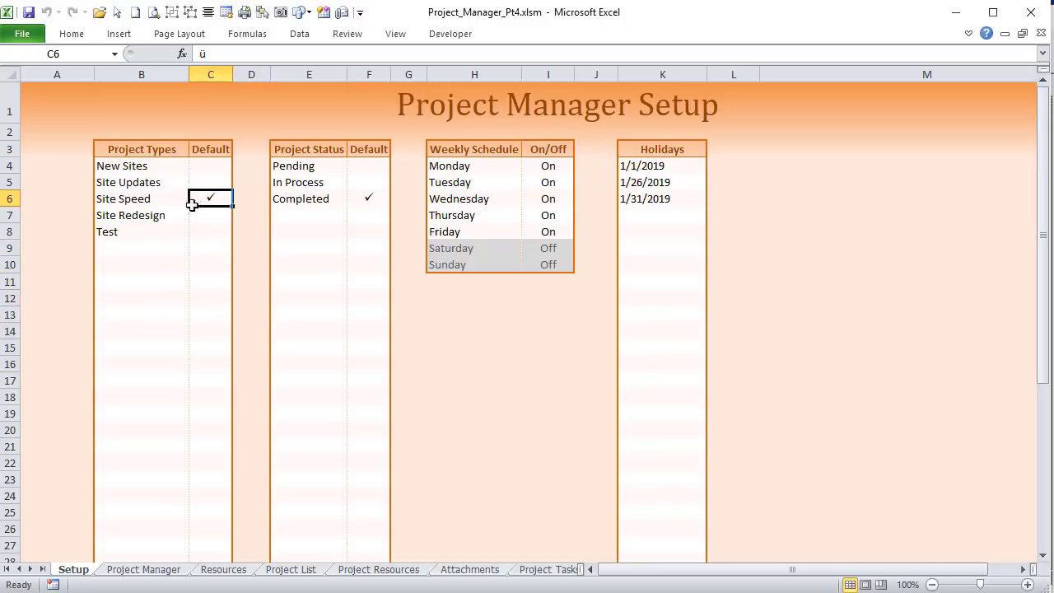
mouse_move(138, 196)
mouse_down()
mouse_move(141, 244)
mouse_move(141, 212)
mouse_up()
click(191, 261)
click(141, 231)
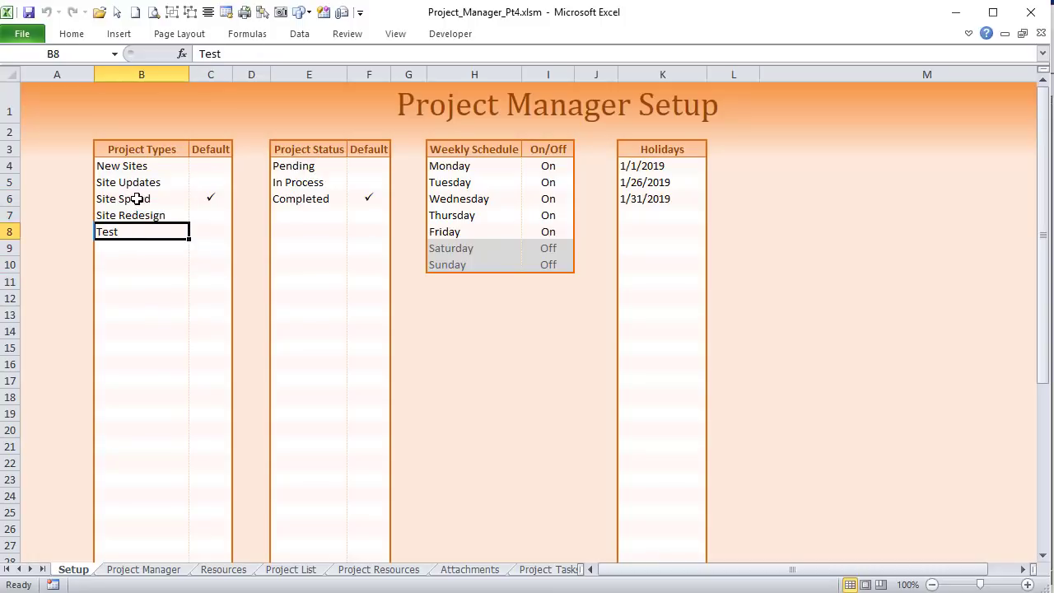
click(137, 200)
click(353, 216)
click(358, 166)
click(363, 198)
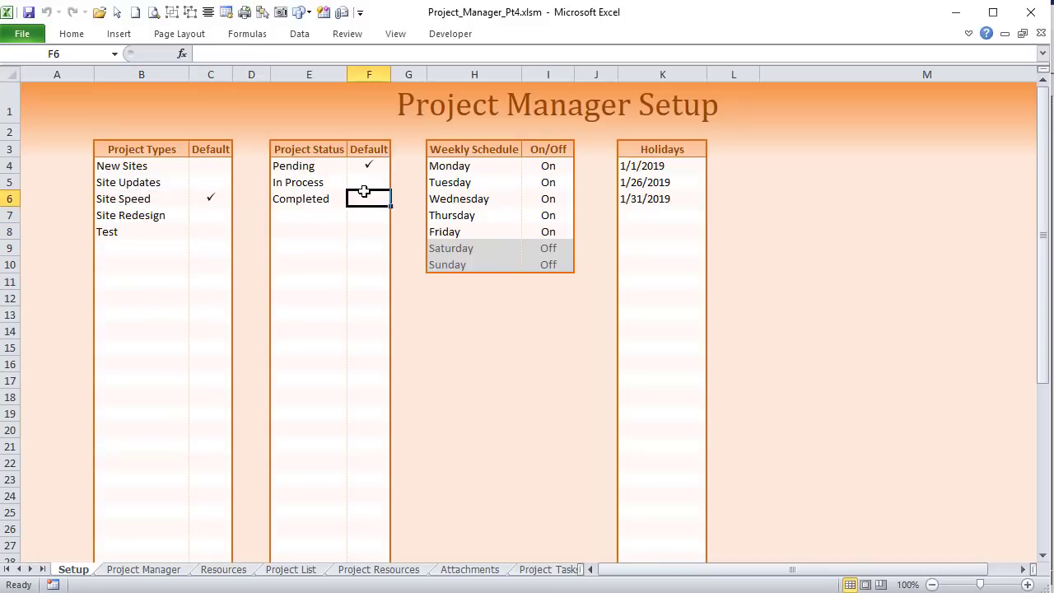
click(191, 180)
click(211, 198)
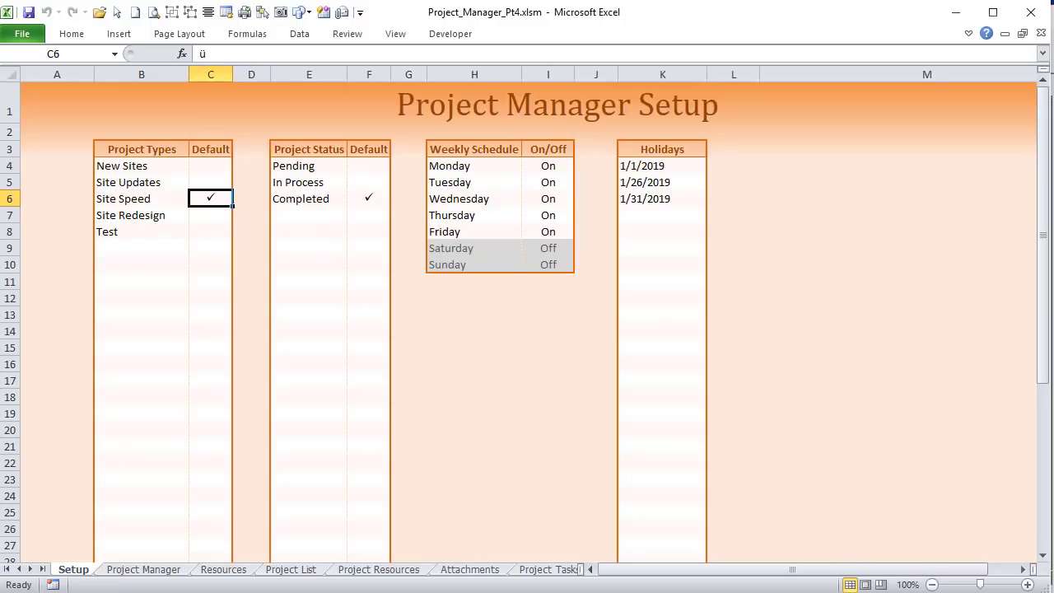
key(alt+F11)
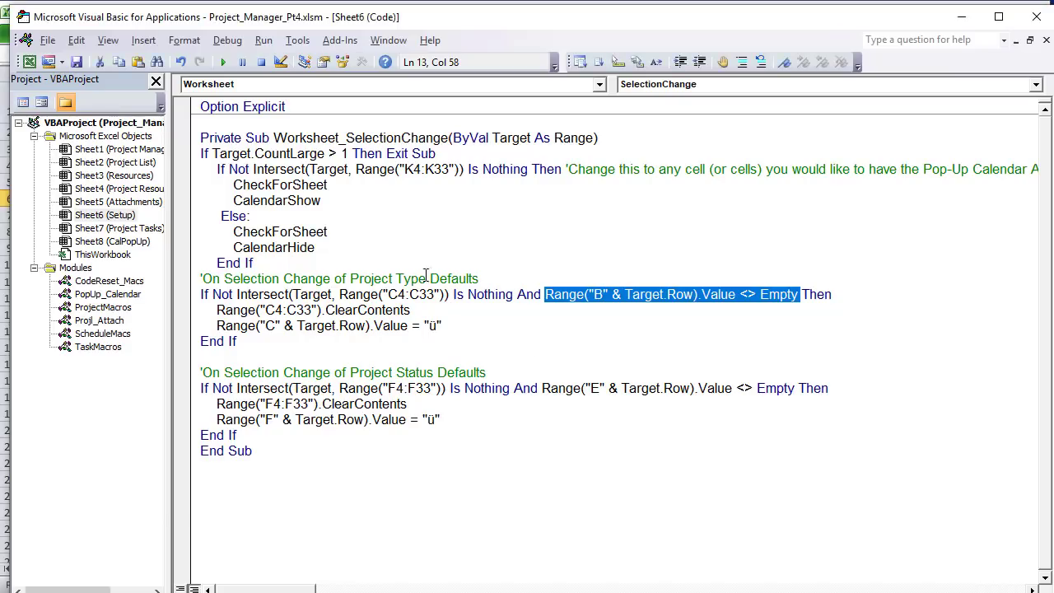
drag(410, 309, 217, 311)
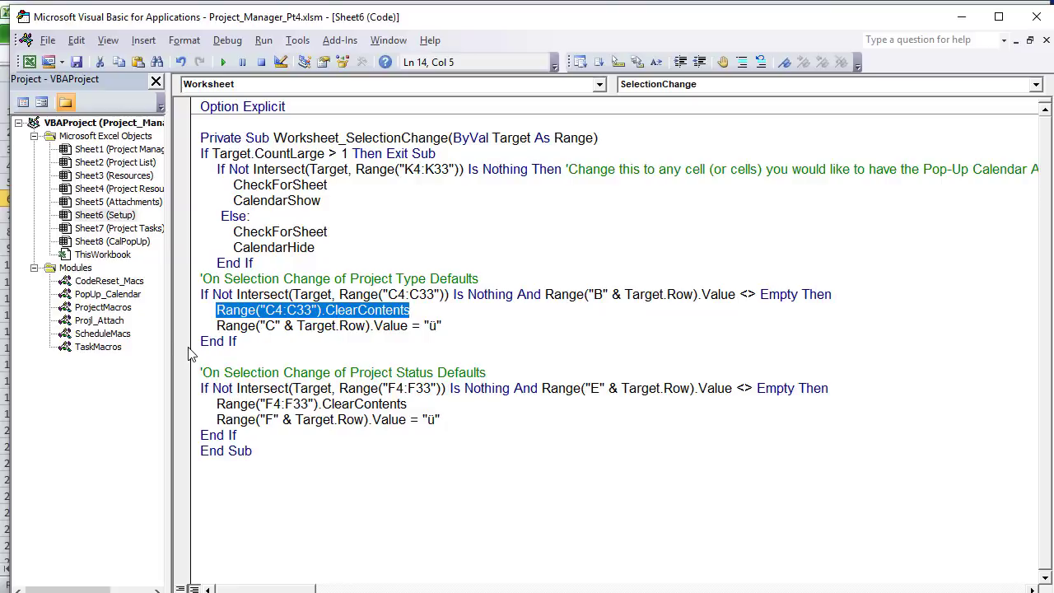
drag(284, 327, 247, 327)
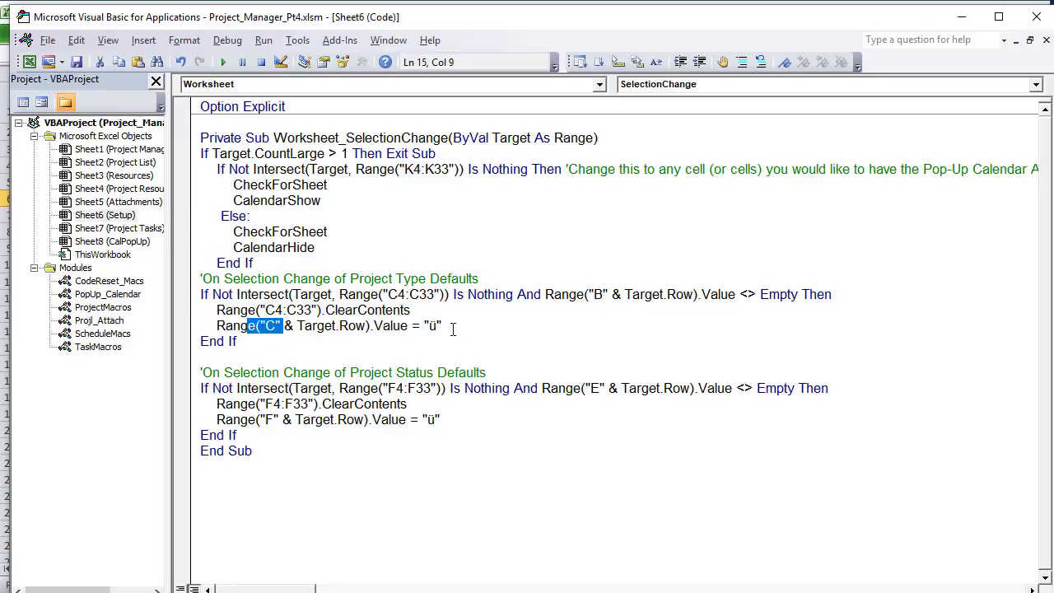
drag(438, 327, 430, 327)
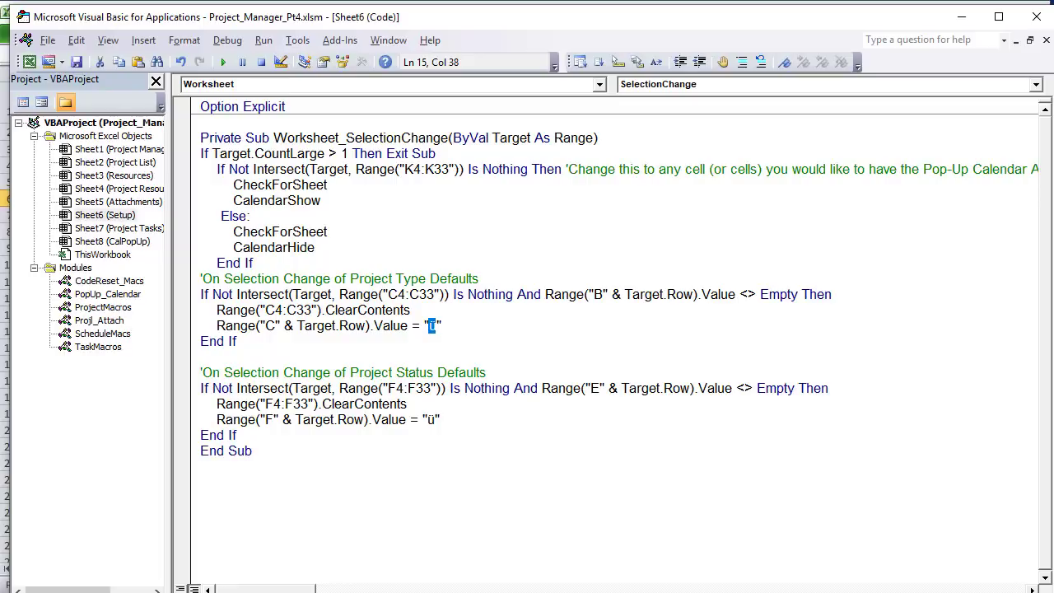
key(alt+F11)
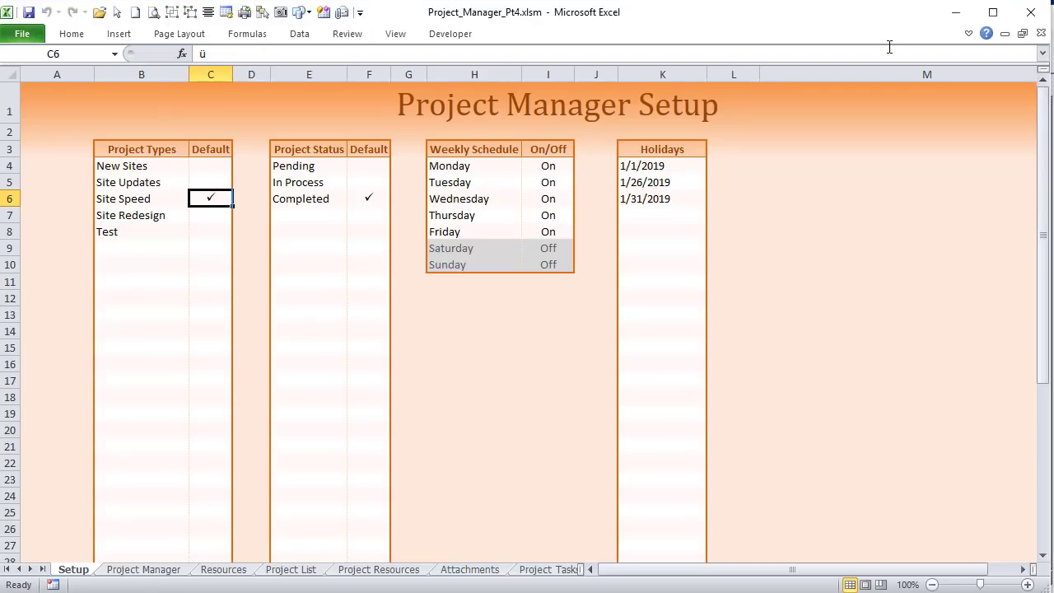
Step: Check the checkmark cell's font, then make In Process and New Sites the defaults
click(968, 33)
click(72, 33)
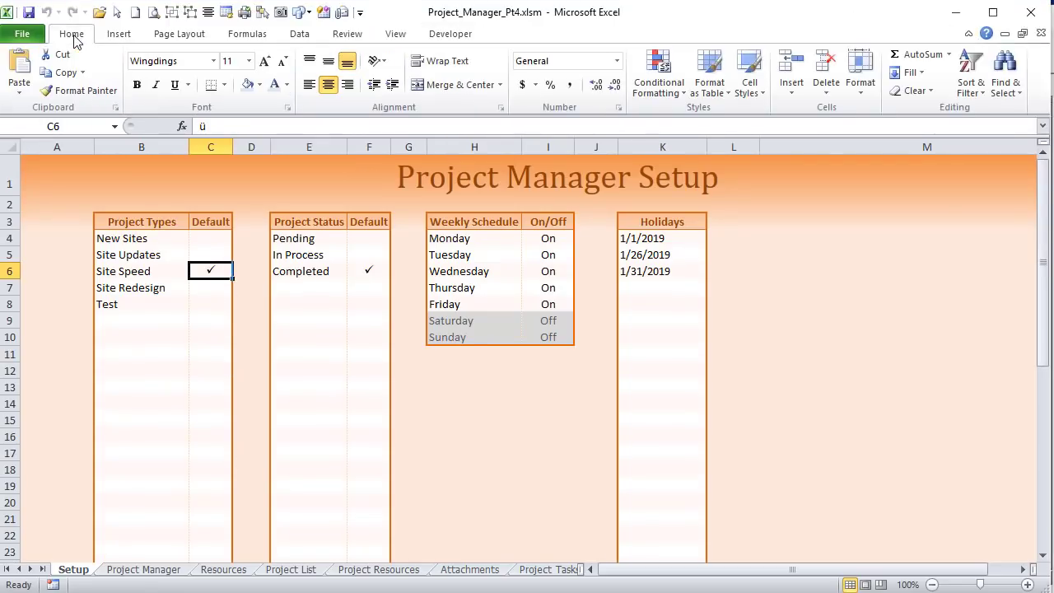
click(194, 61)
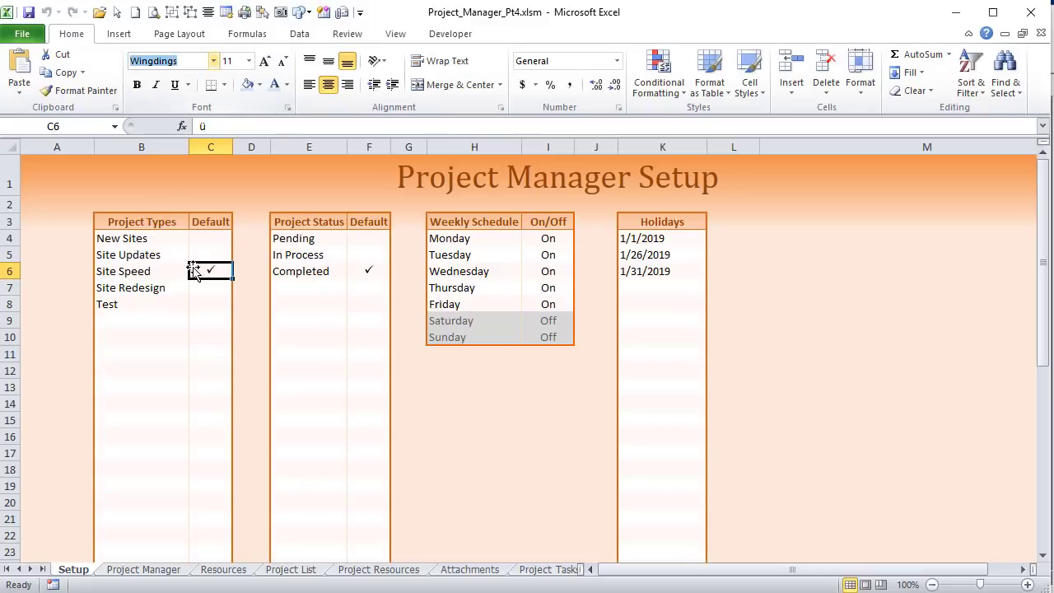
click(367, 255)
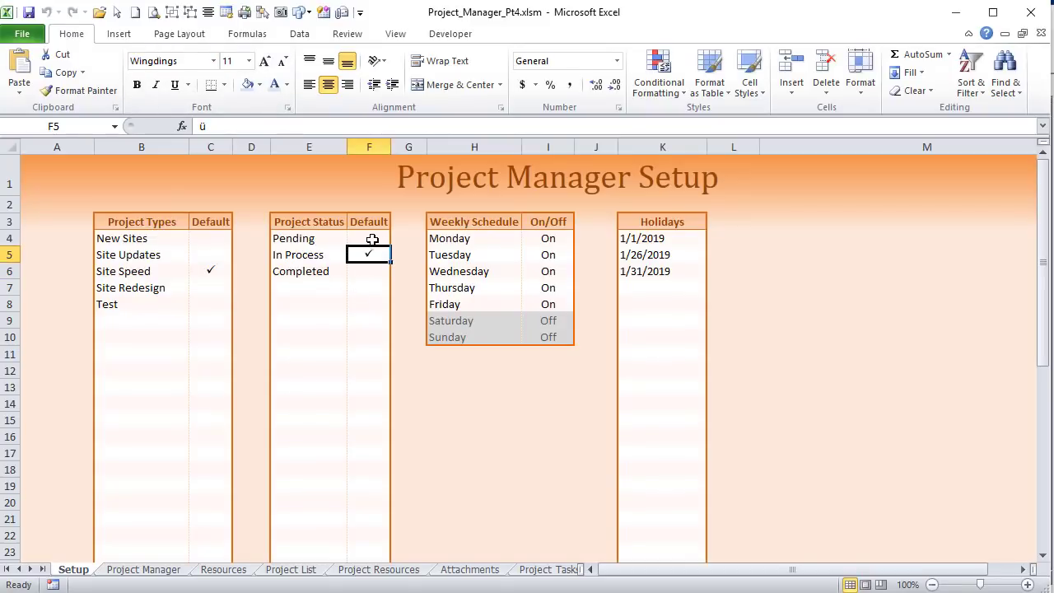
click(207, 242)
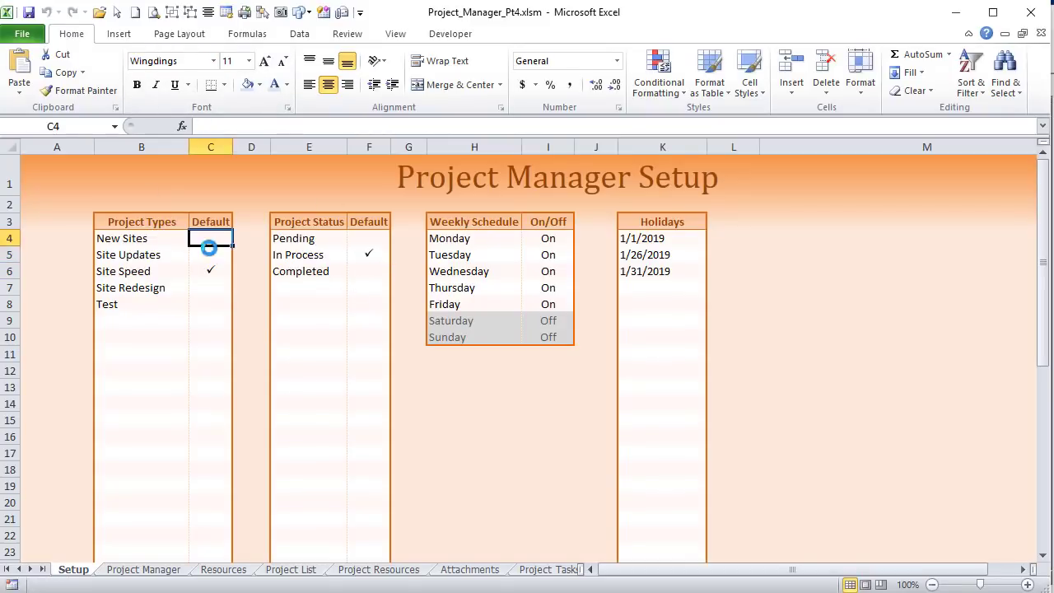
click(969, 34)
Step: Move the checkmark among Site Updates, Site Speed, Site Redesign and Test, ending on New Sites
click(206, 182)
click(206, 199)
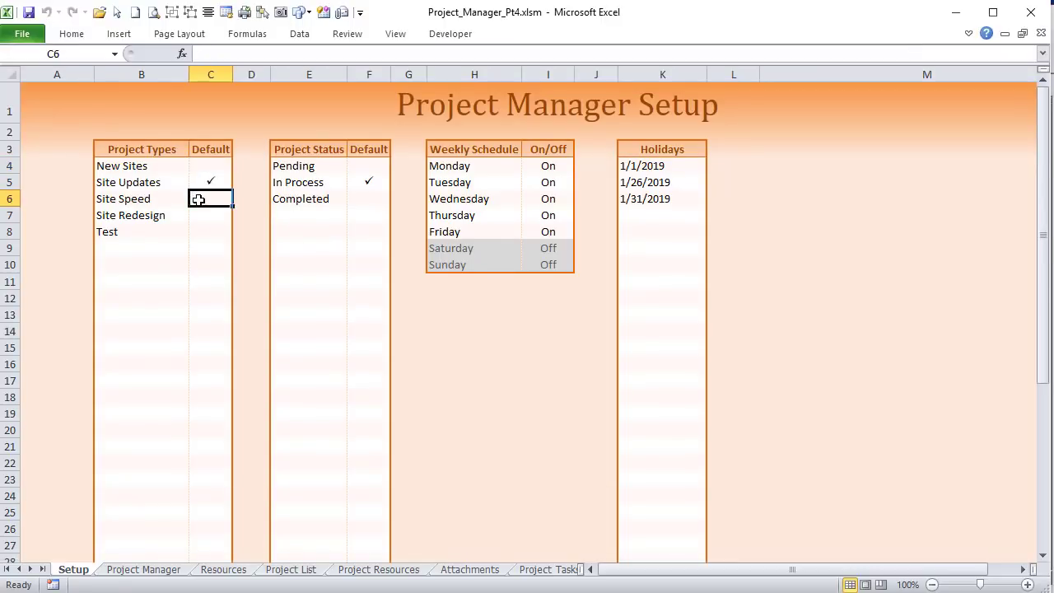
click(207, 216)
click(212, 181)
click(213, 214)
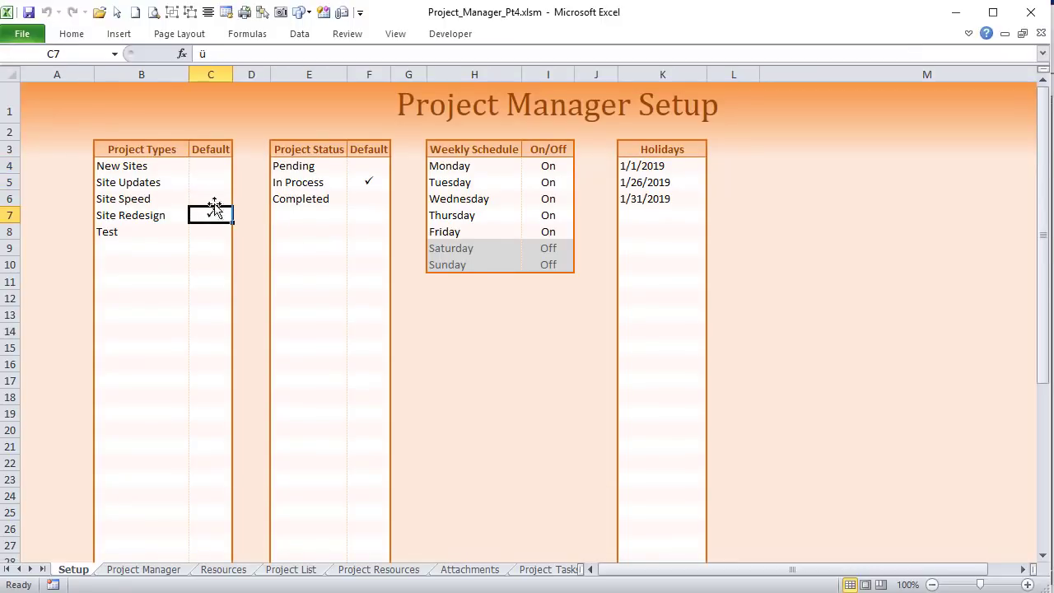
click(212, 199)
click(213, 181)
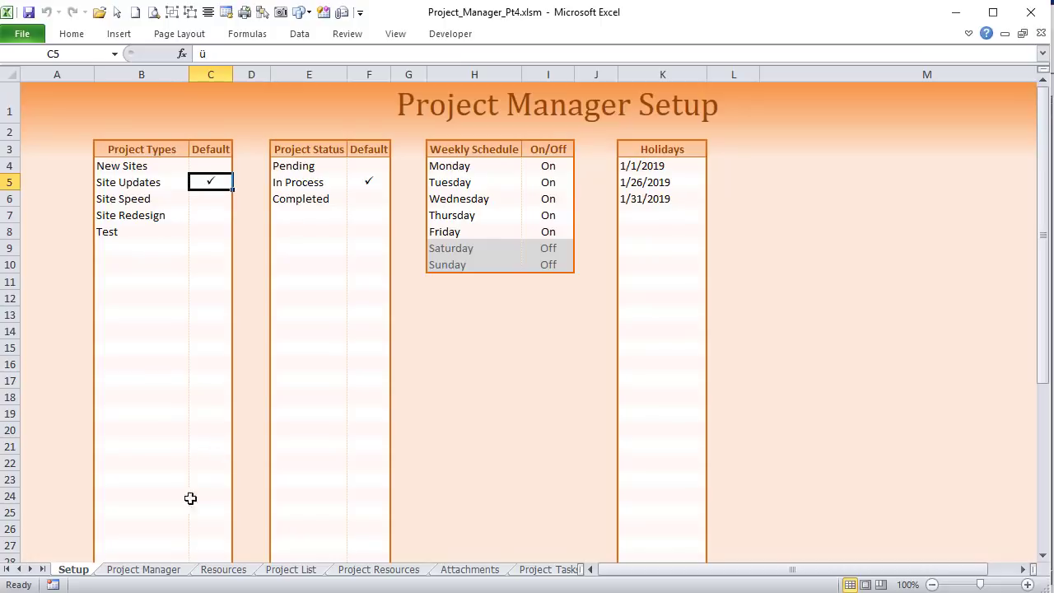
click(205, 203)
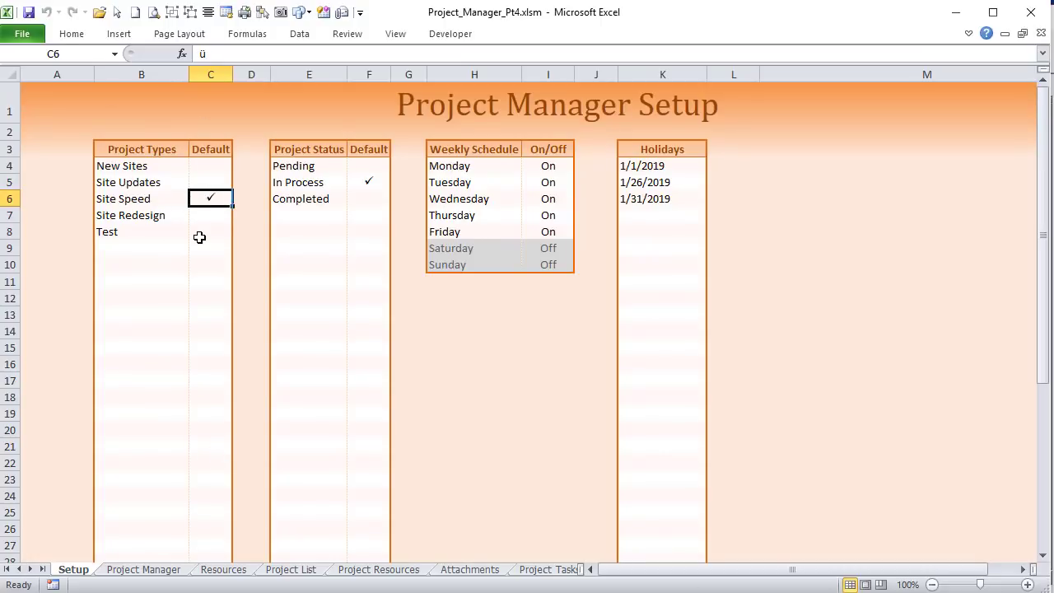
click(202, 234)
click(202, 190)
click(218, 171)
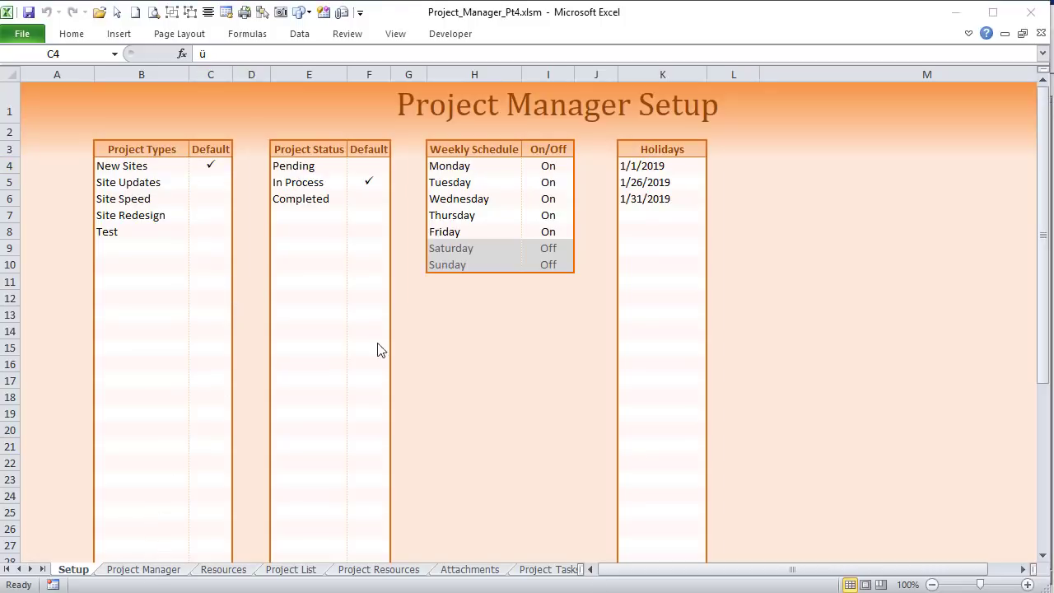
Step: Walk through the Project Status Defaults code: F4:F33 range, column E not-empty check, clearing, and ü placement
key(alt+Tab)
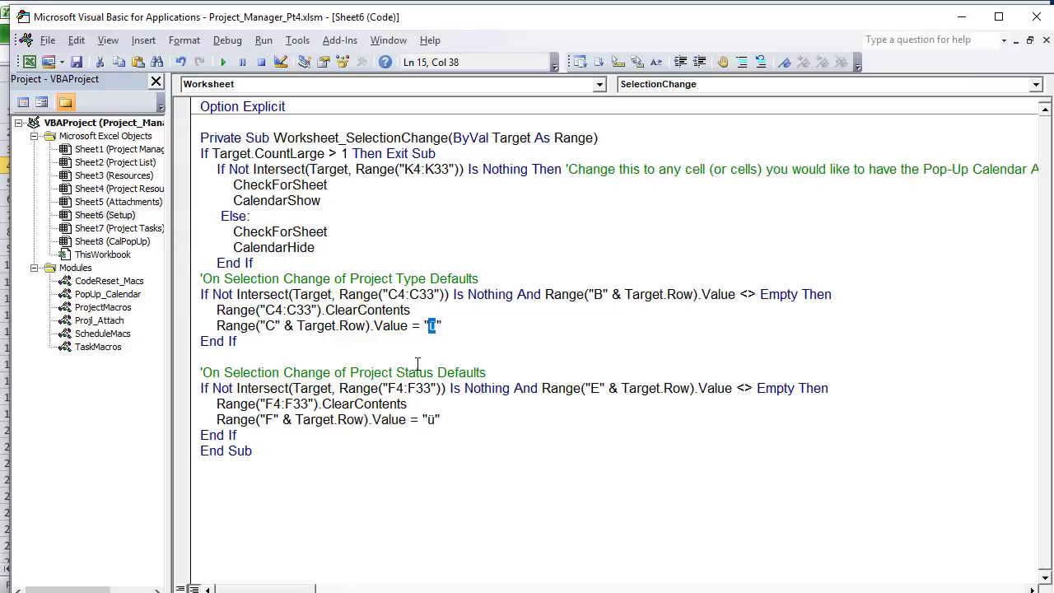
drag(421, 310, 217, 321)
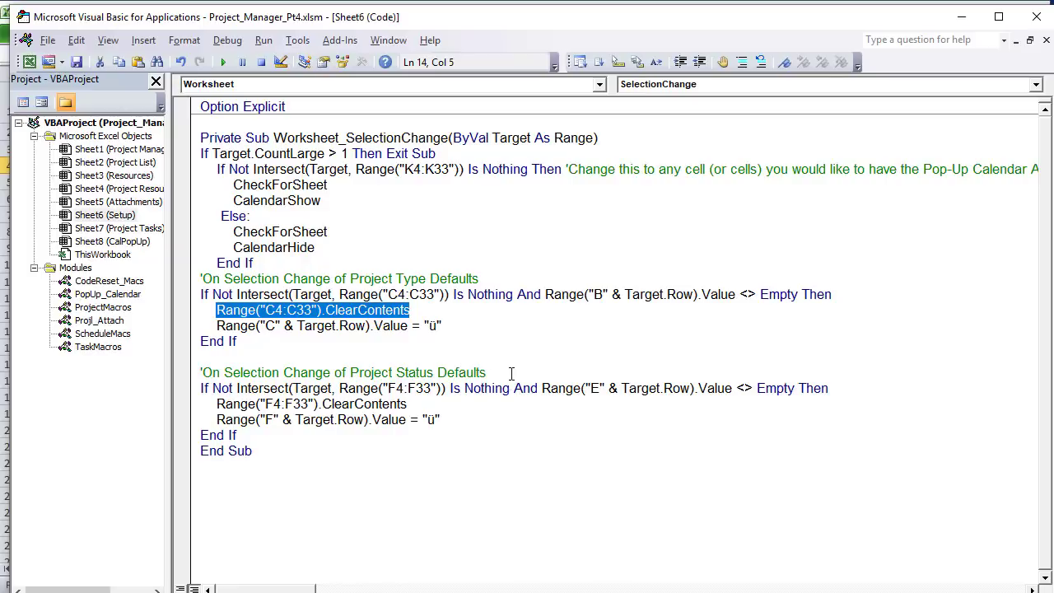
drag(511, 374, 121, 367)
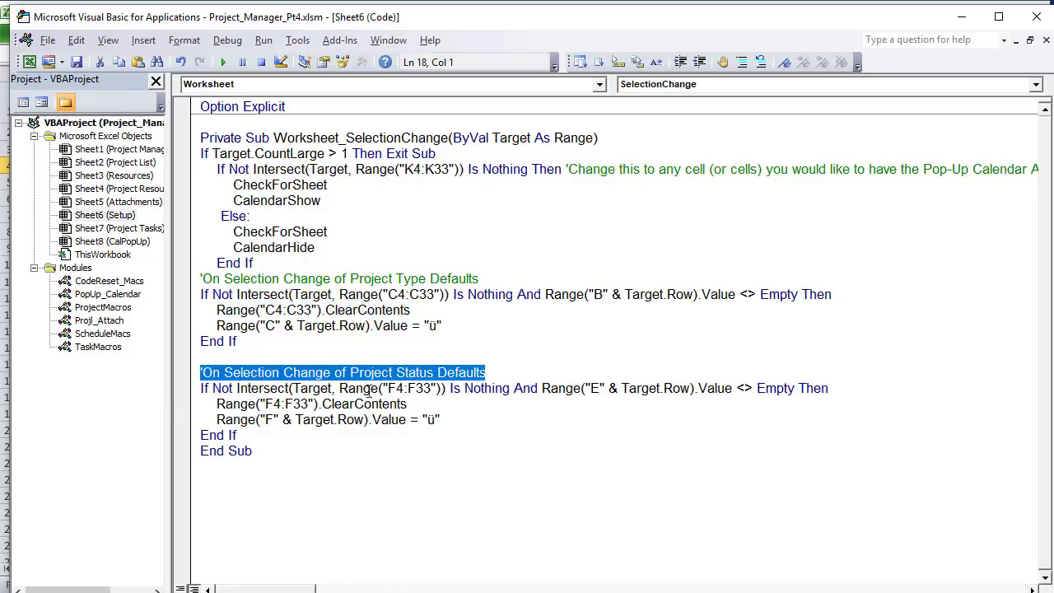
drag(439, 391, 392, 394)
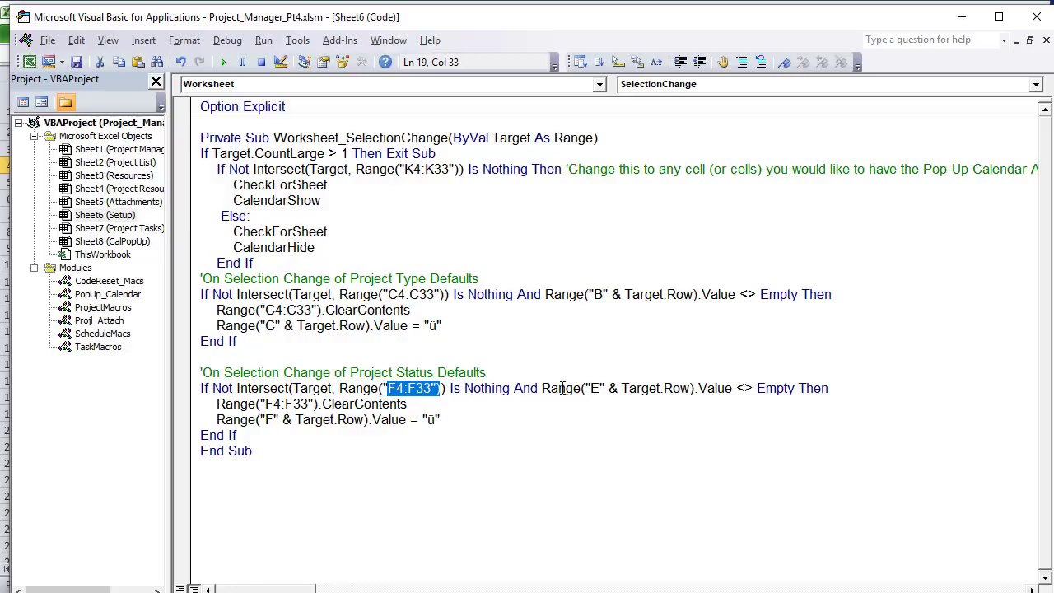
drag(607, 385, 587, 386)
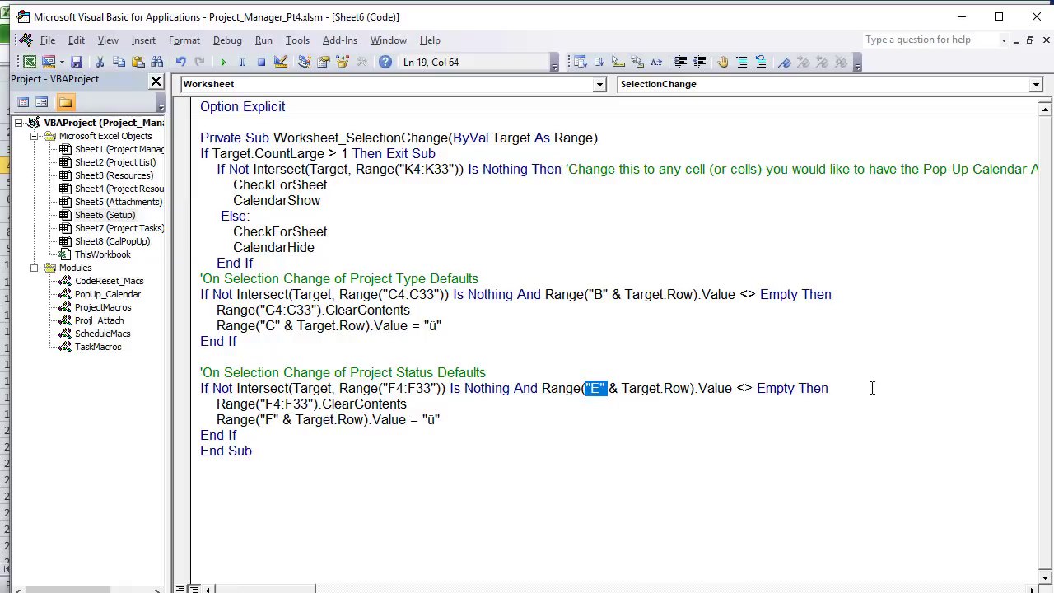
drag(789, 388, 674, 388)
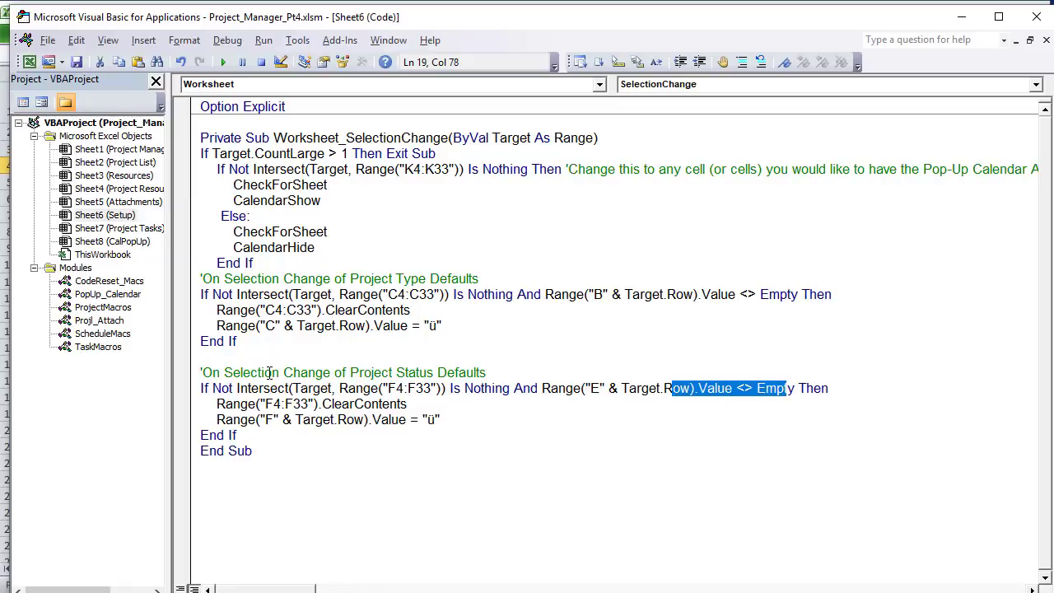
drag(407, 403, 214, 411)
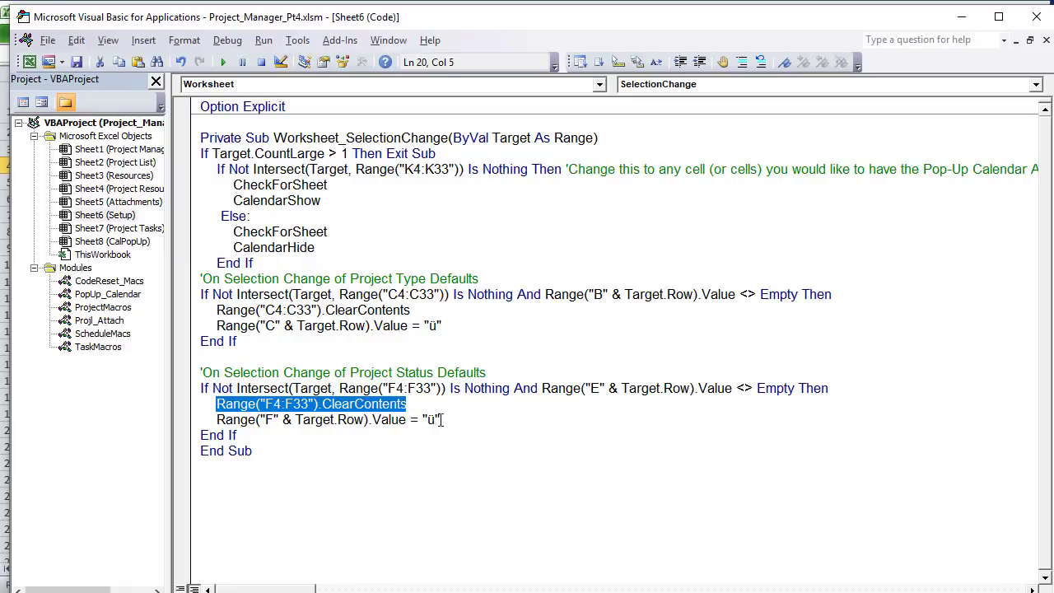
drag(464, 424, 221, 433)
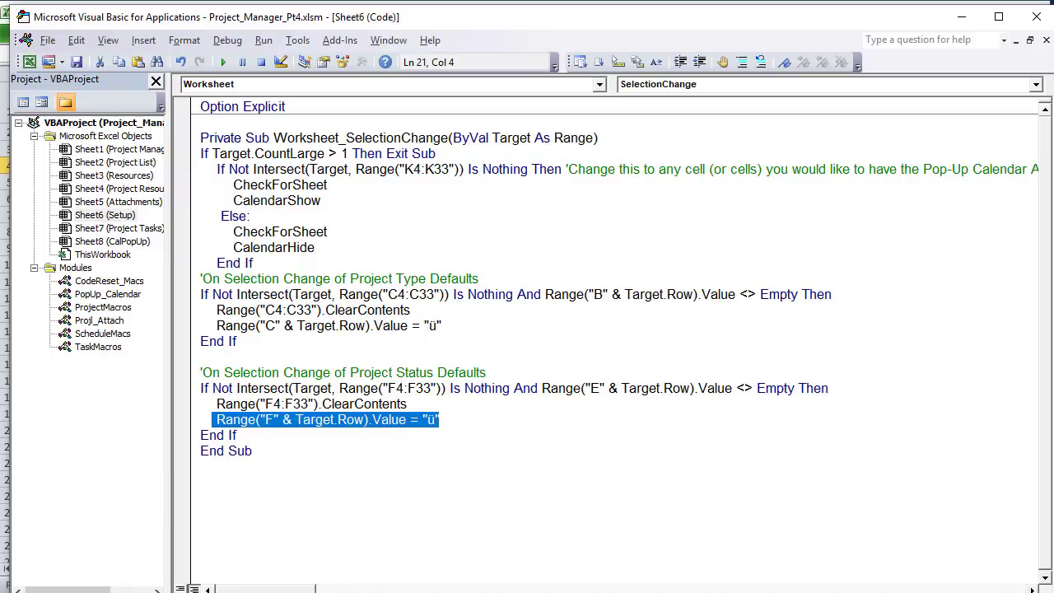
Step: Back in Excel, select the Project Status Default cells F4:F7 and the Project Types list B4:B8
key(alt+F11)
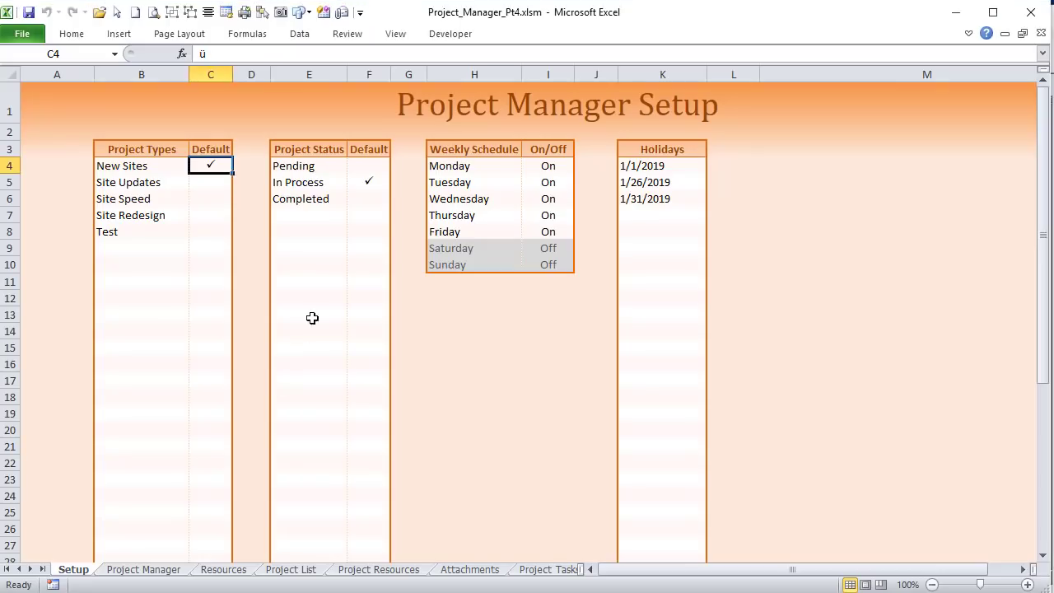
click(353, 166)
drag(358, 187, 357, 218)
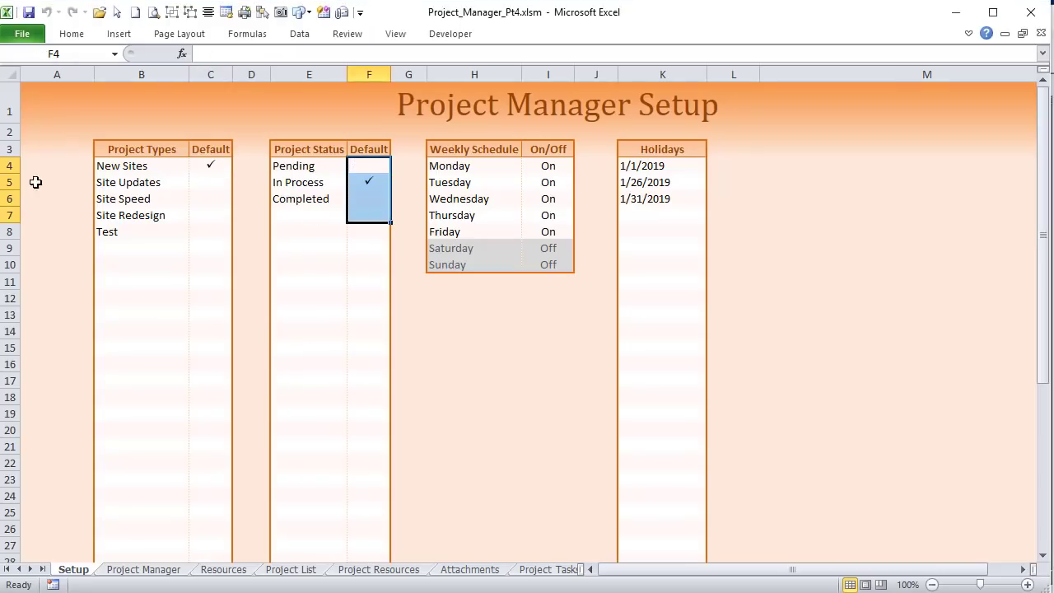
drag(142, 167, 112, 233)
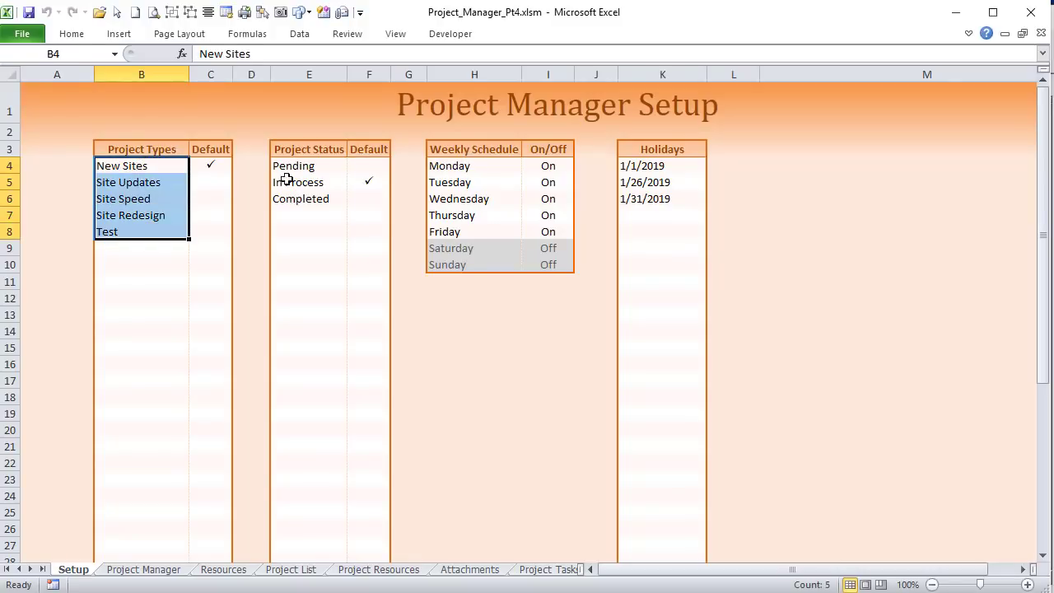
click(247, 34)
Step: In Name Manager, inspect the Months, ProjectTypes and ProjectTypeDefault (C4:C8) definitions
click(452, 87)
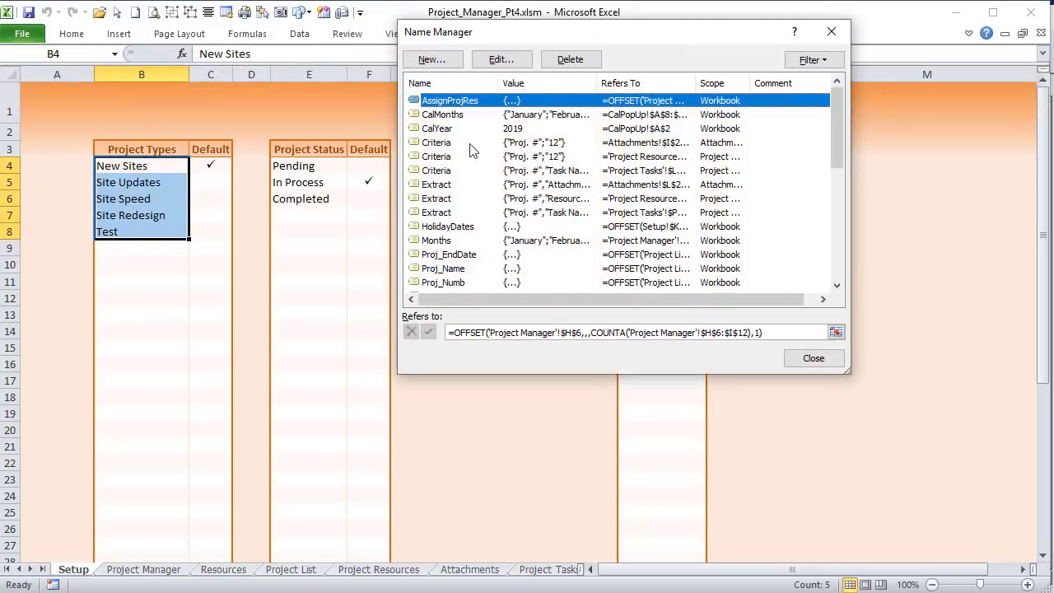
click(452, 241)
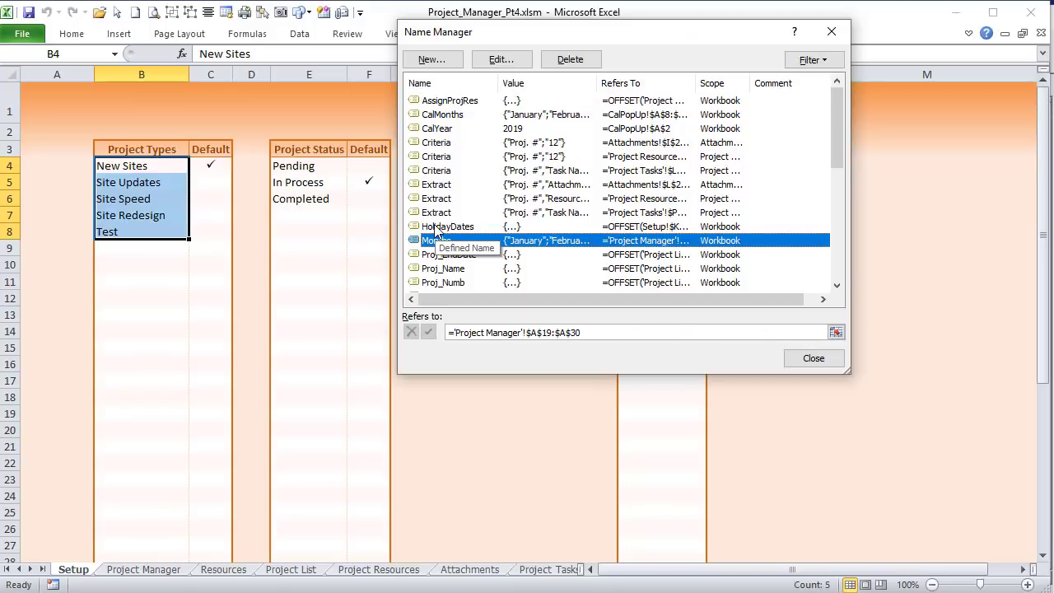
scroll(441, 235, down, 4)
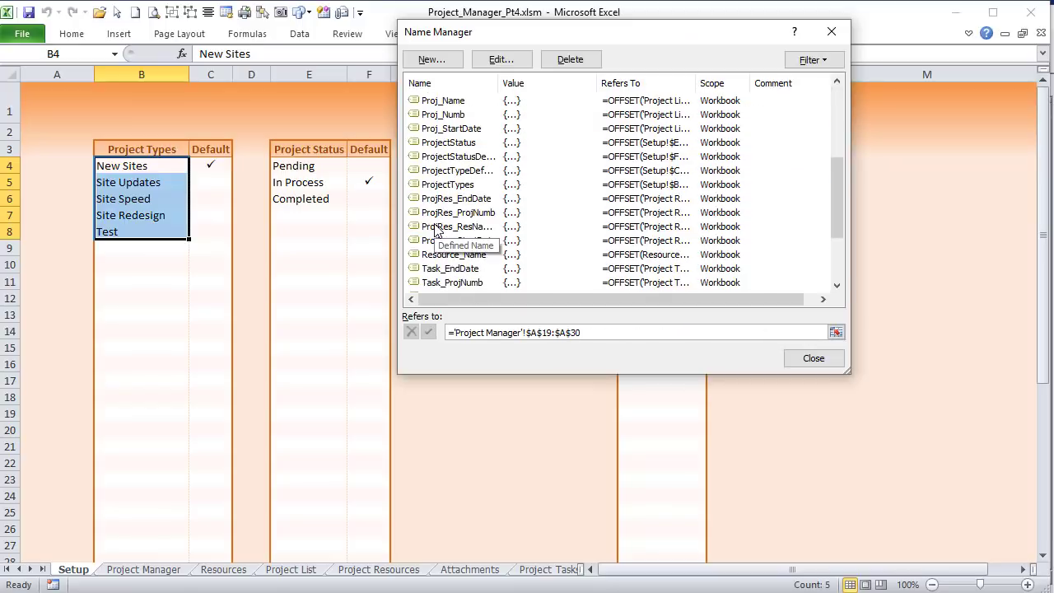
click(458, 185)
key(Tab)
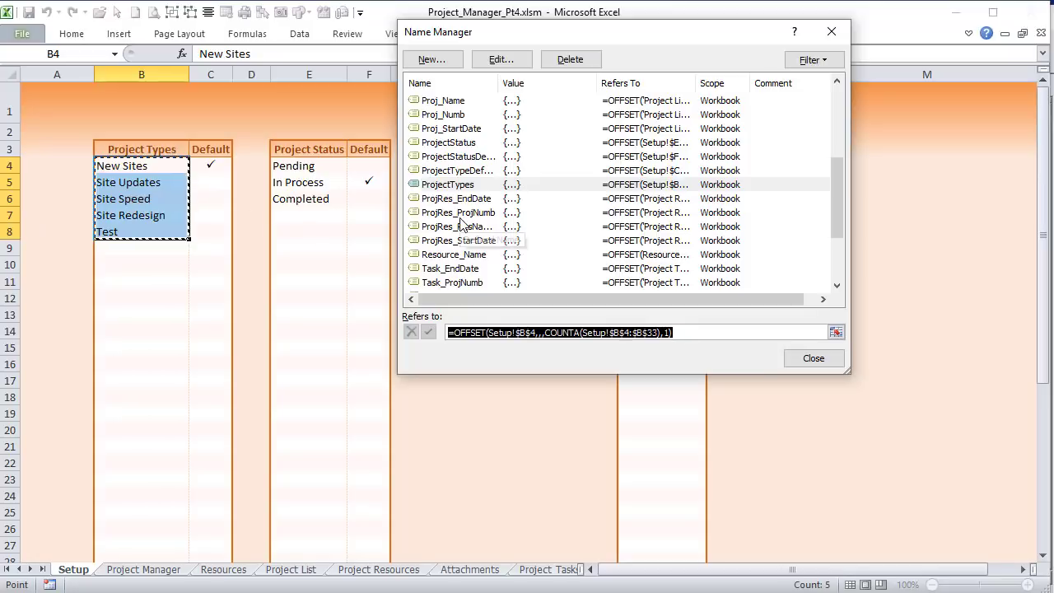
click(473, 171)
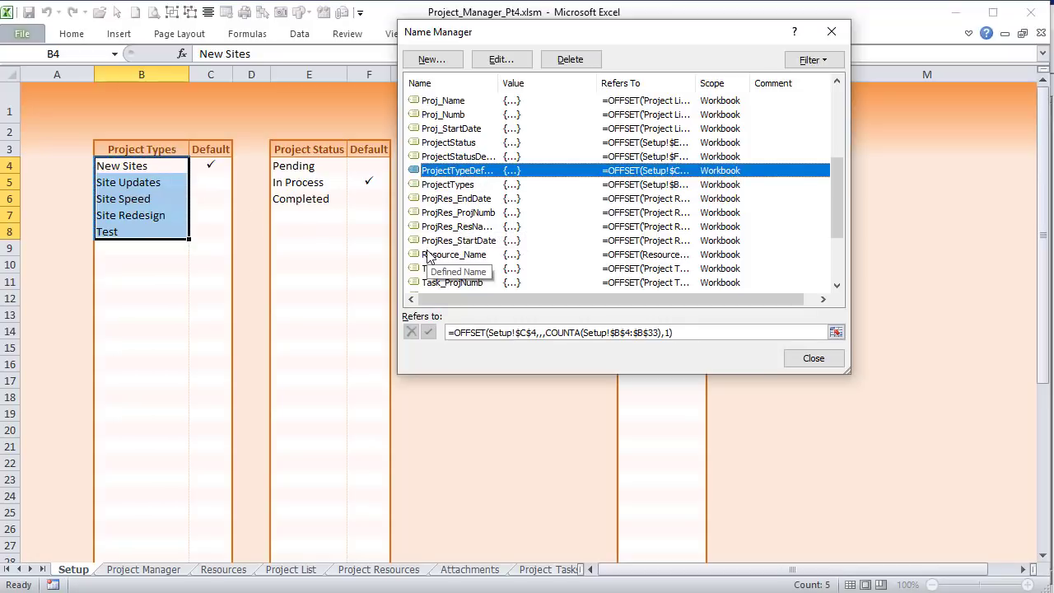
key(Tab)
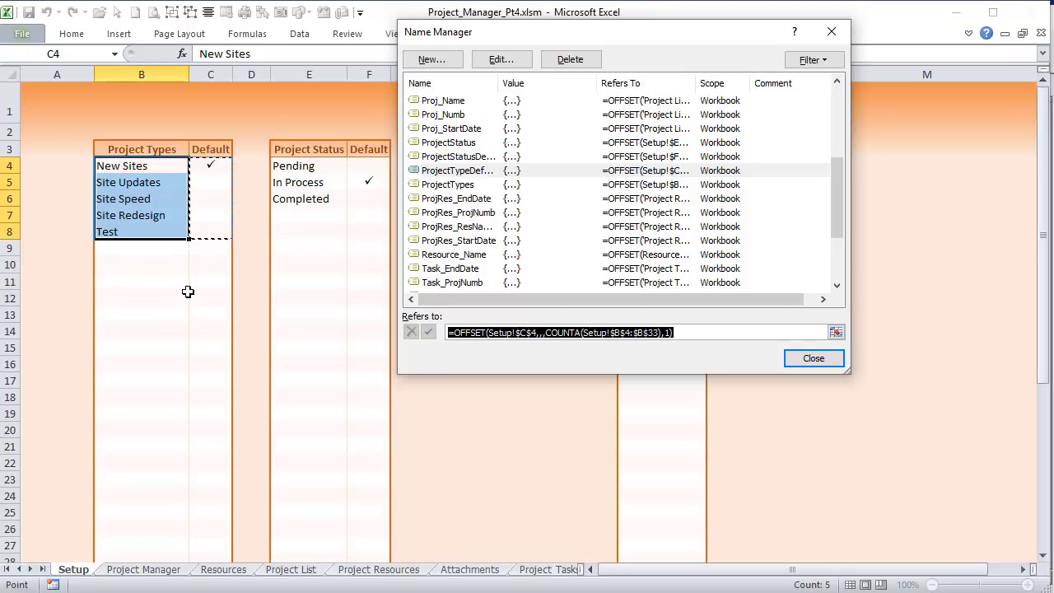
Step: Review the ProjectTypes (B4:B8), ProjectStatus (E4:E6) and ProjectStatusDefault OFFSET formulas on the sheet
click(462, 184)
drag(639, 48, 937, 23)
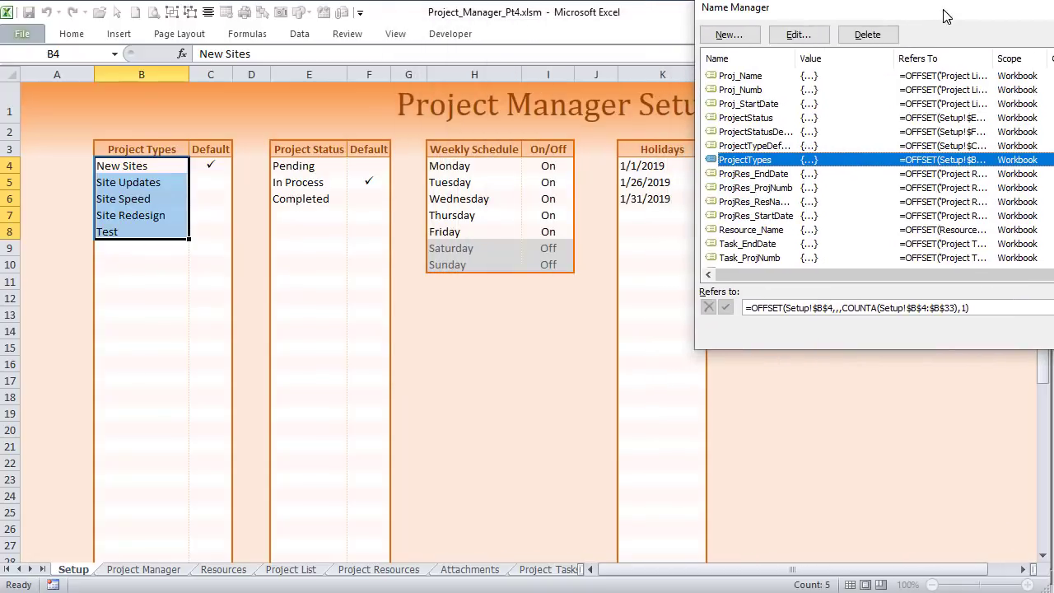
key(Tab)
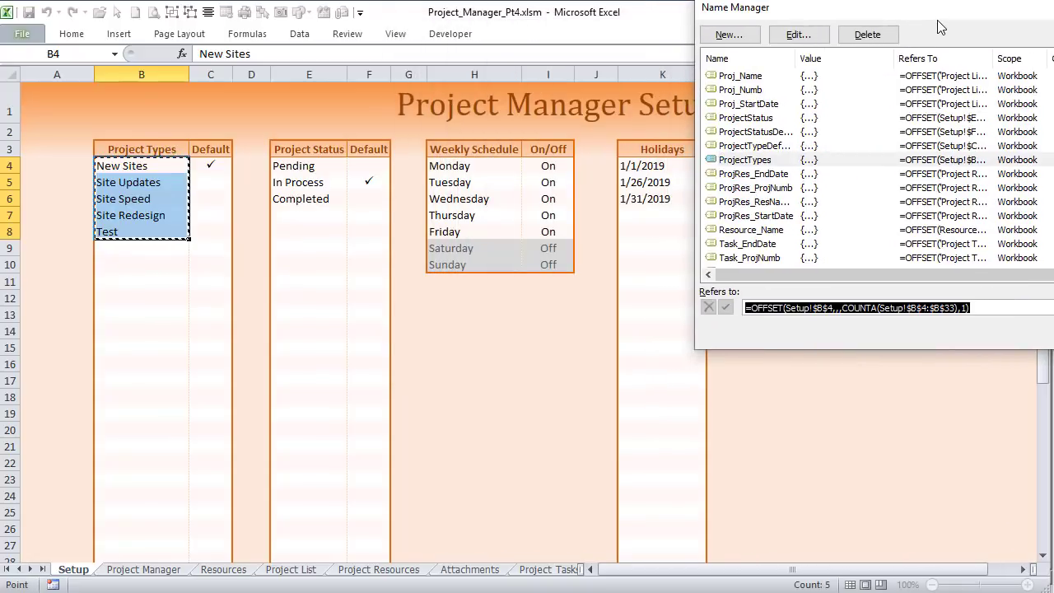
click(766, 160)
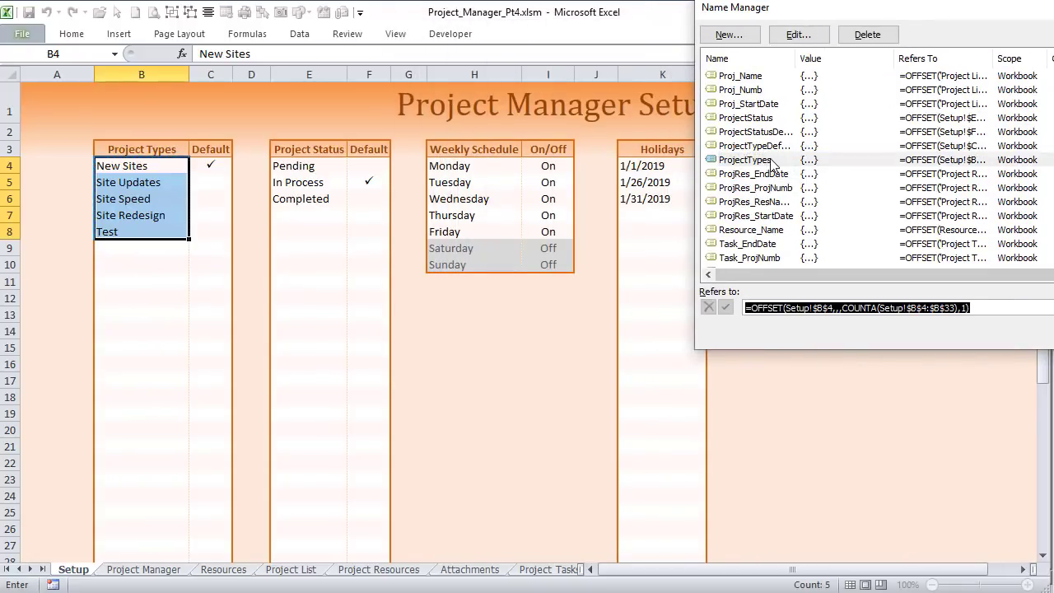
click(772, 183)
key(Tab)
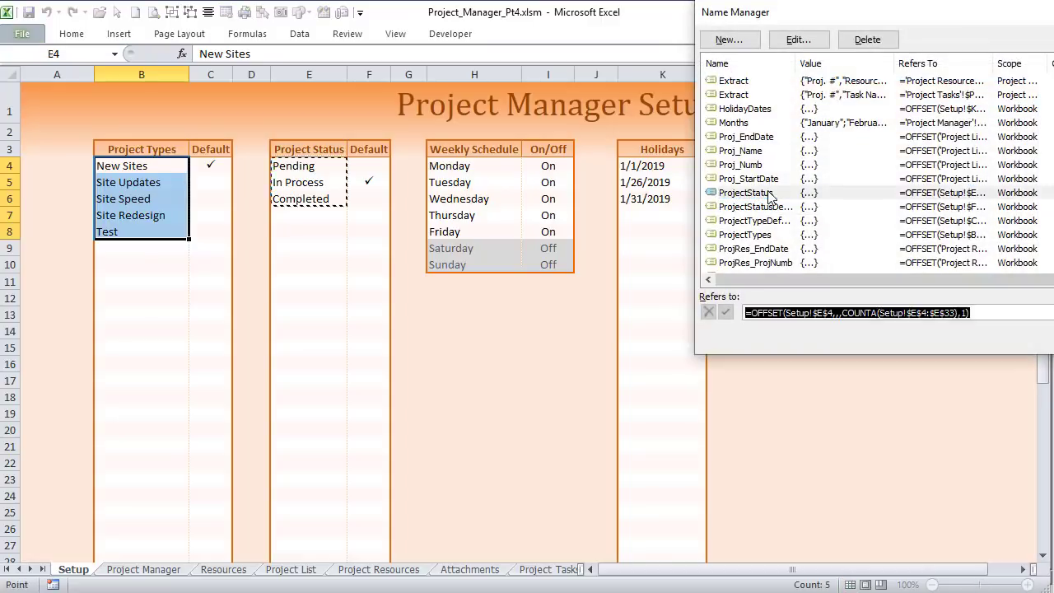
click(767, 194)
key(Tab)
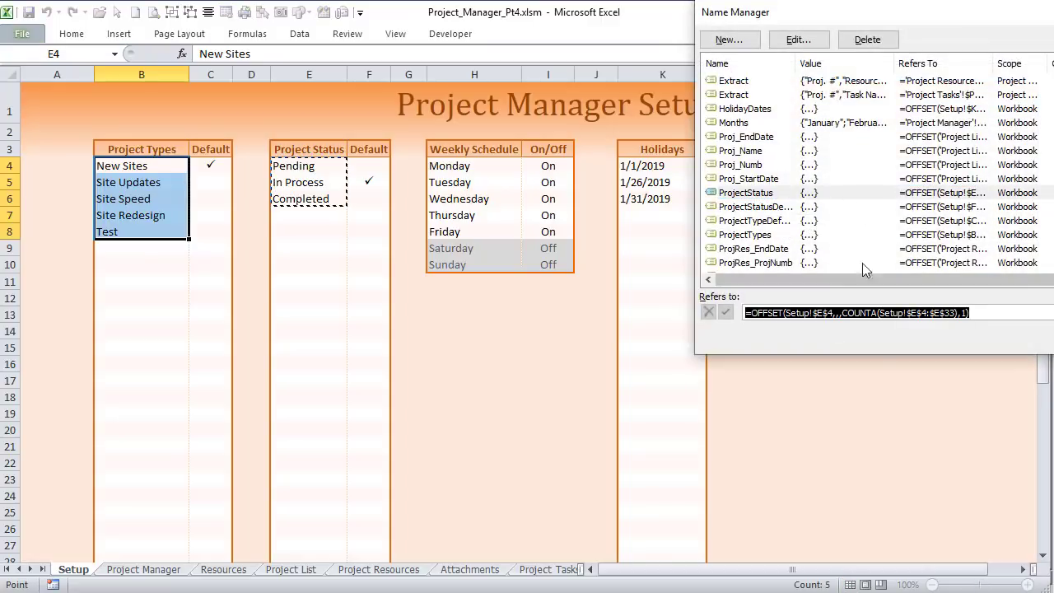
click(783, 207)
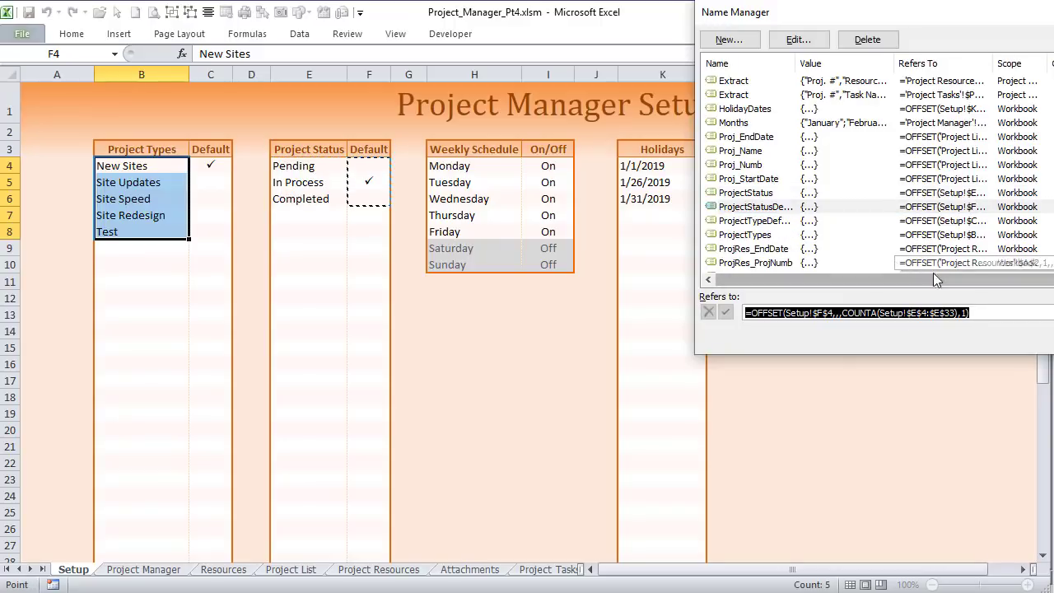
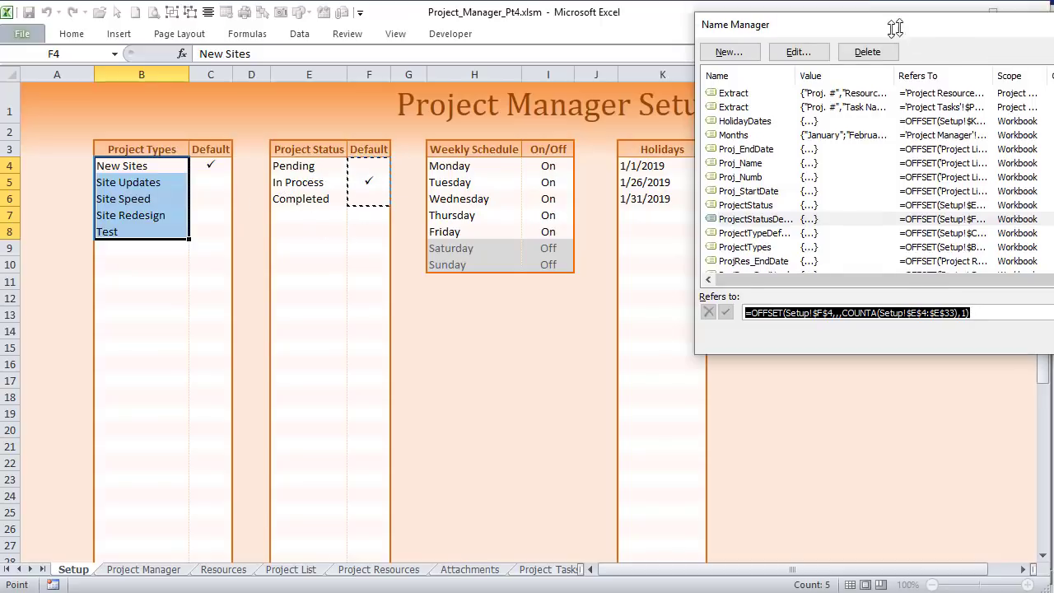
Step: Close the Name Manager and briefly check the Setup sheet's selection-change macro code
drag(895, 24, 683, 19)
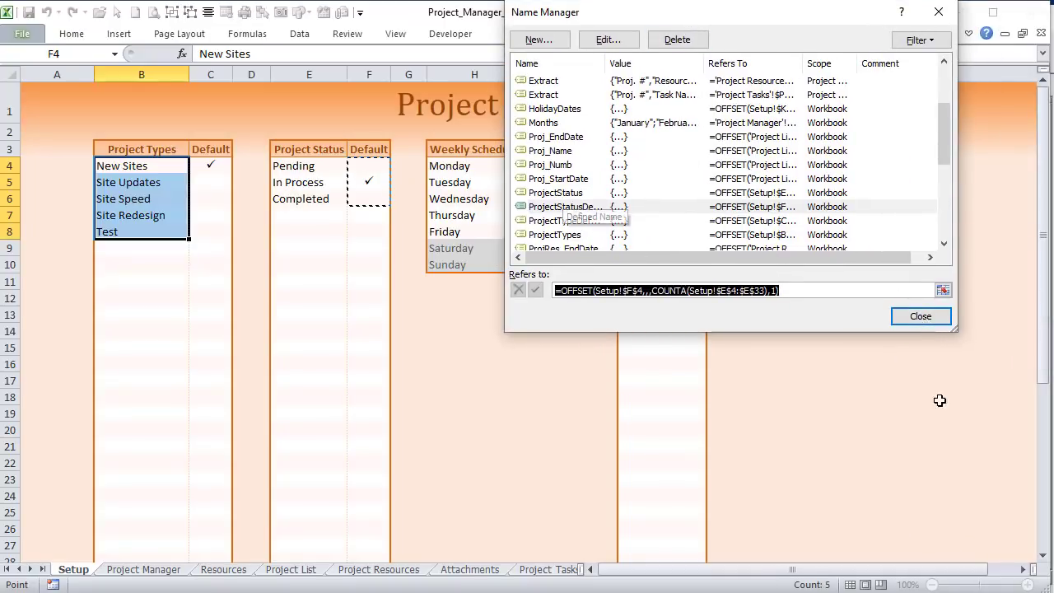
click(923, 323)
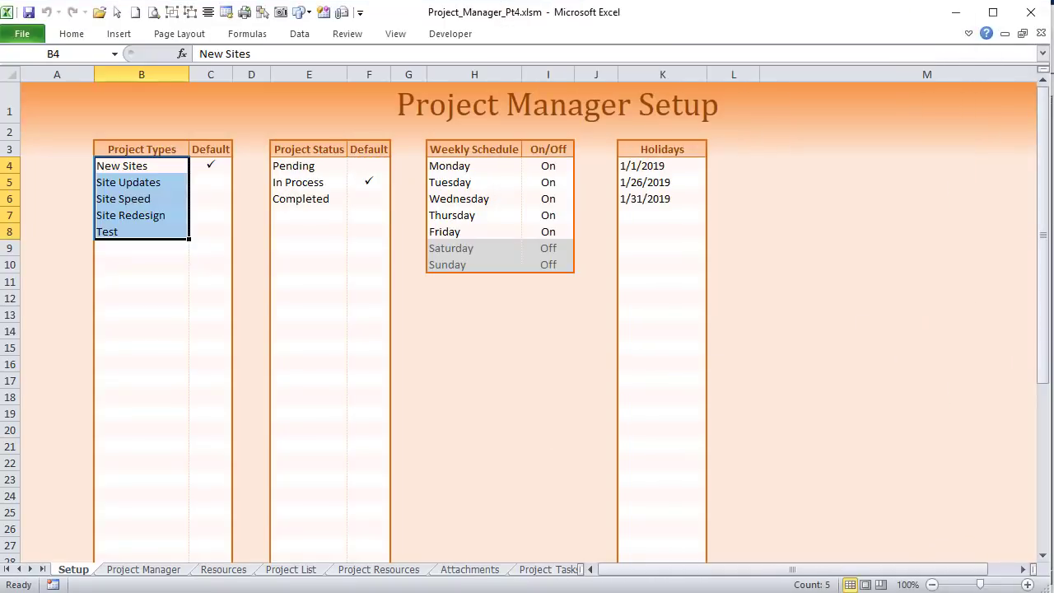
key(alt+F11)
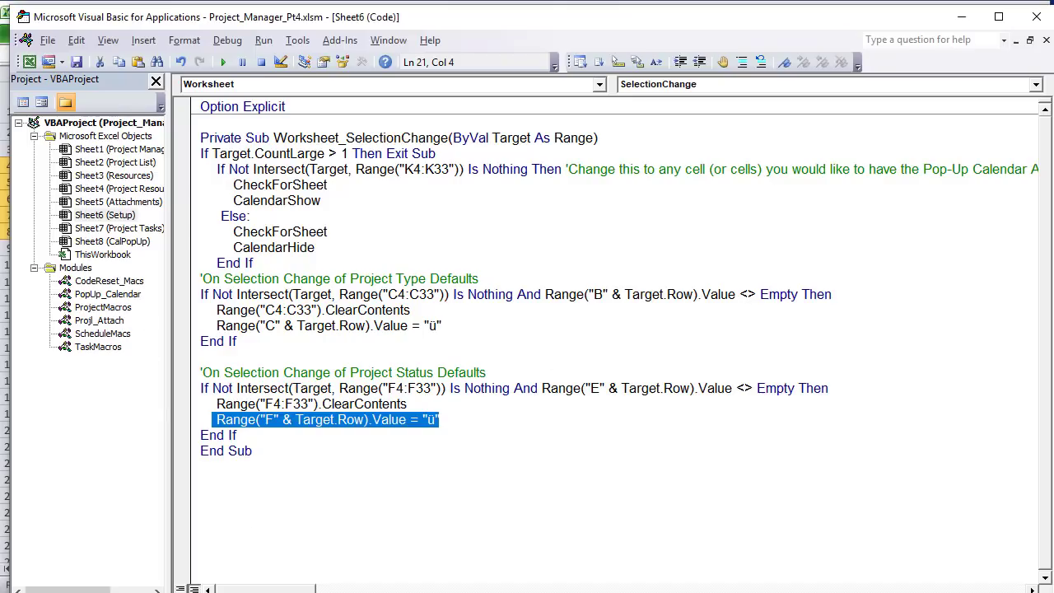
key(alt+F11)
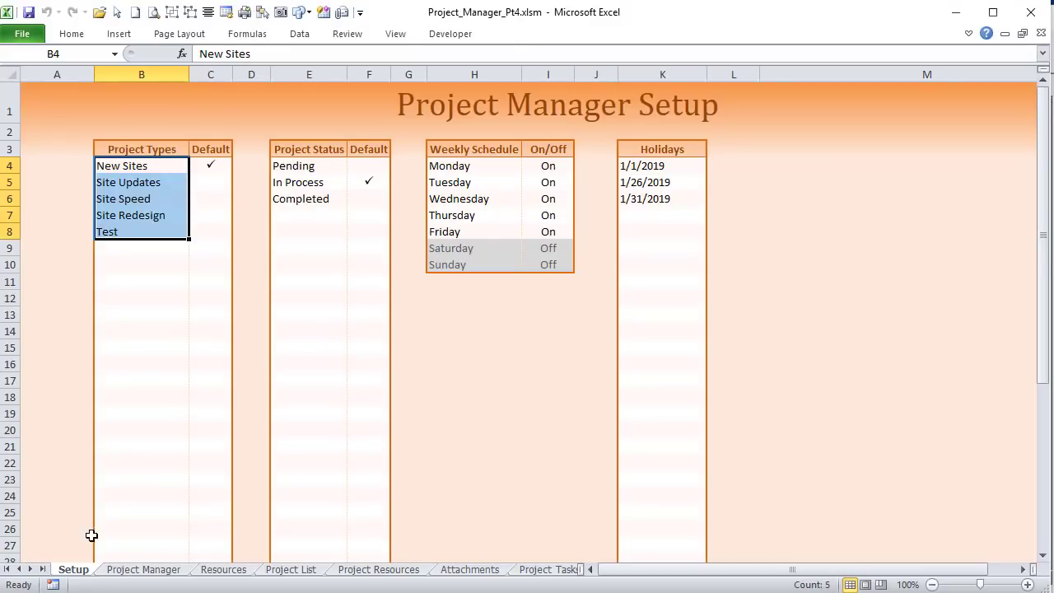
Step: Select the New Sites default checkmark in C4 and B4 on Setup, then go to Project Manager
click(214, 167)
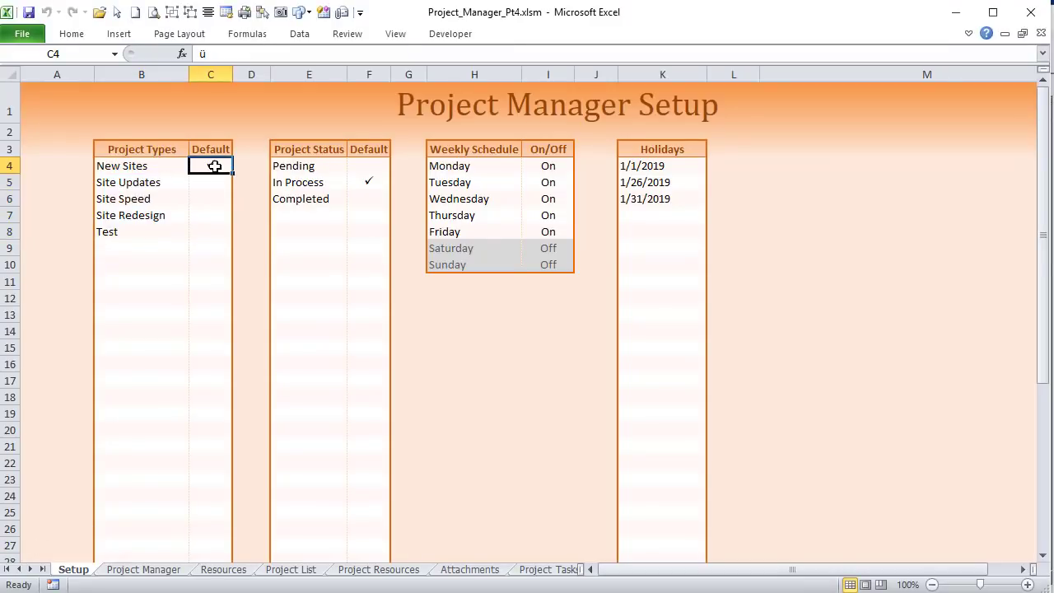
click(152, 166)
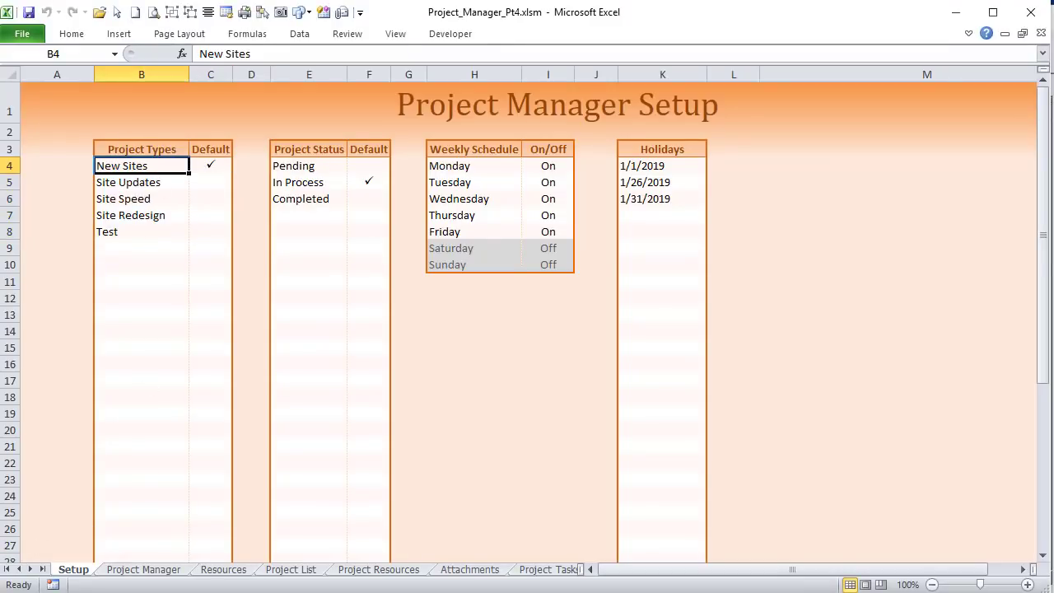
click(157, 570)
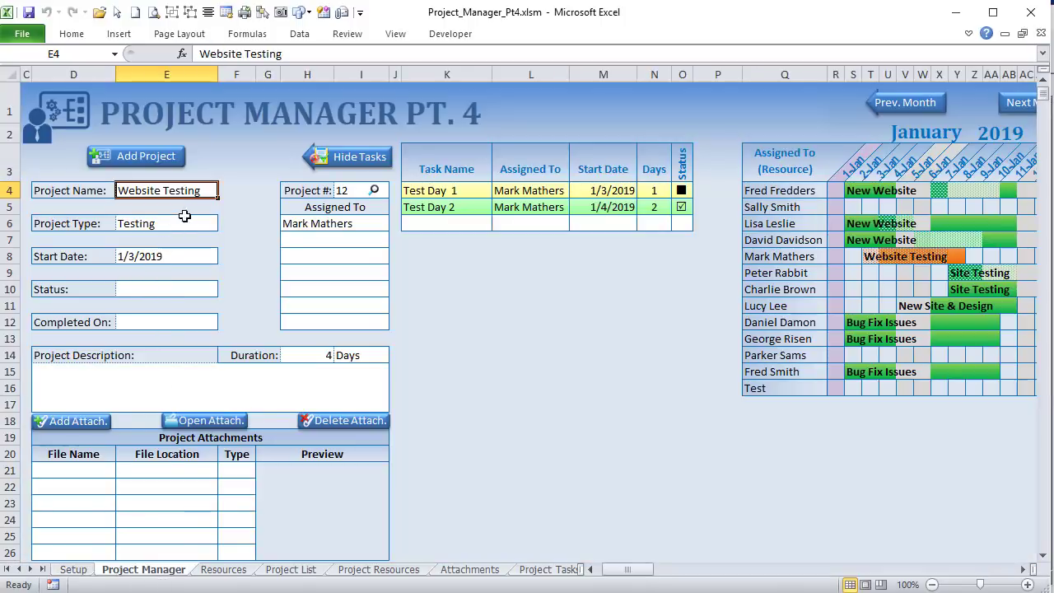
Step: Add a new project and confirm Project Type defaults to New Sites and Status to Pending
click(159, 168)
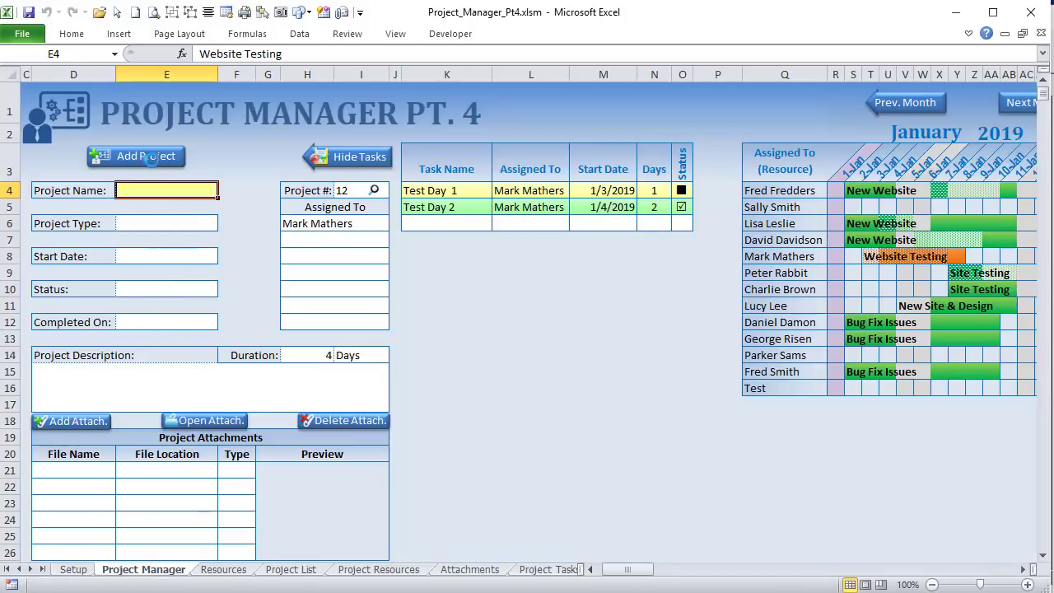
click(207, 222)
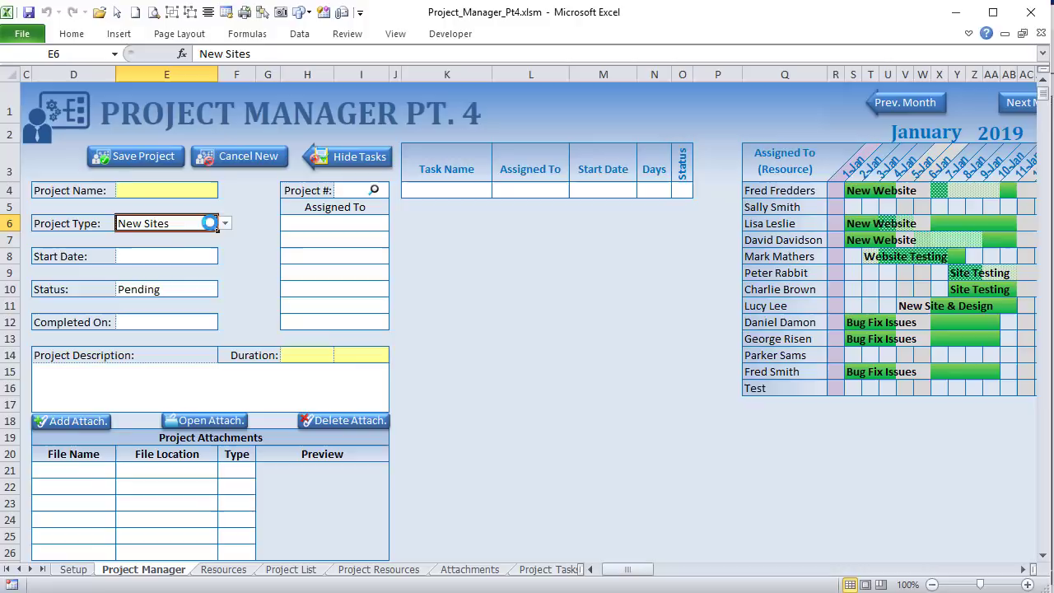
click(188, 293)
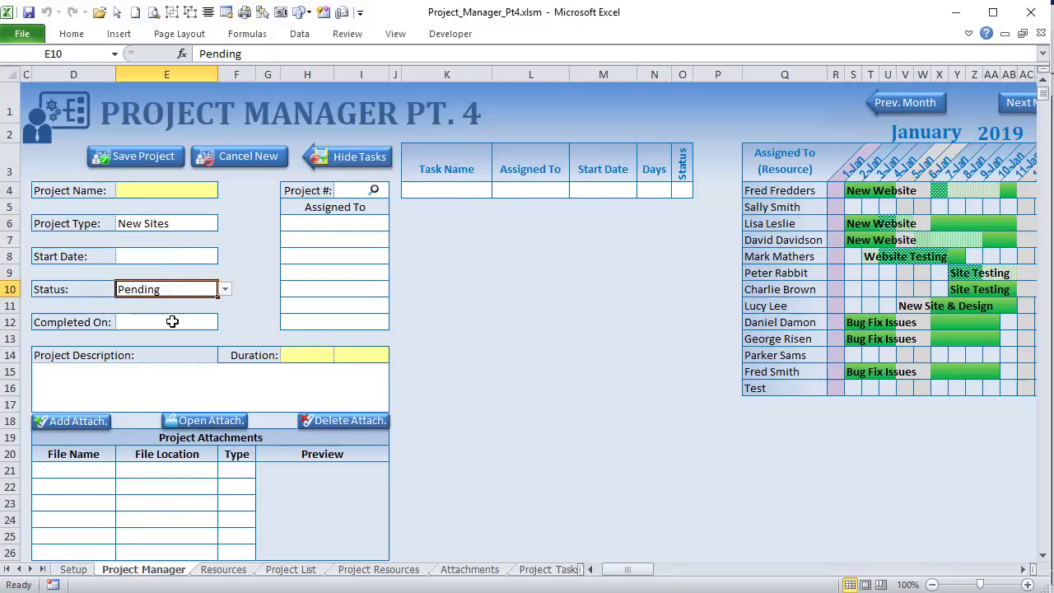
click(183, 227)
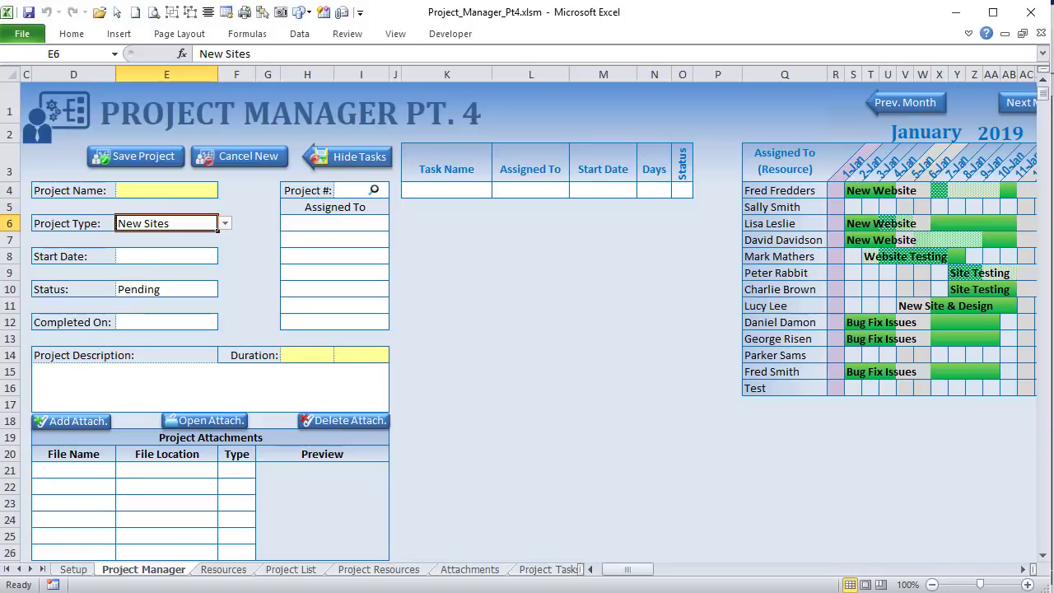
key(alt+F11)
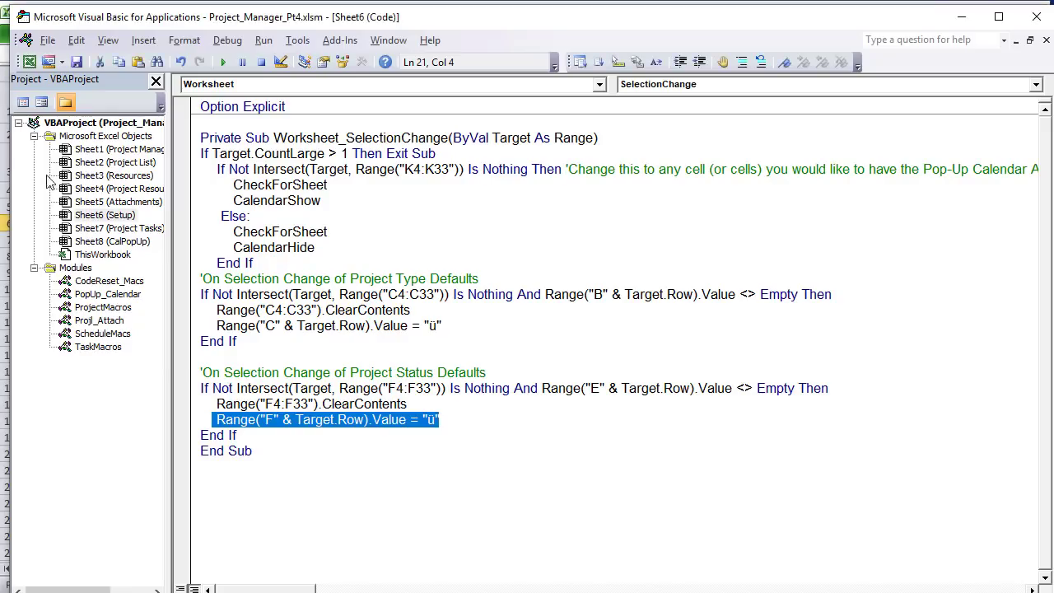
Step: Open the ProjectMacros module and walk through Project_New's Dim declarations and ProjectTypeDefault Find line
double_click(105, 310)
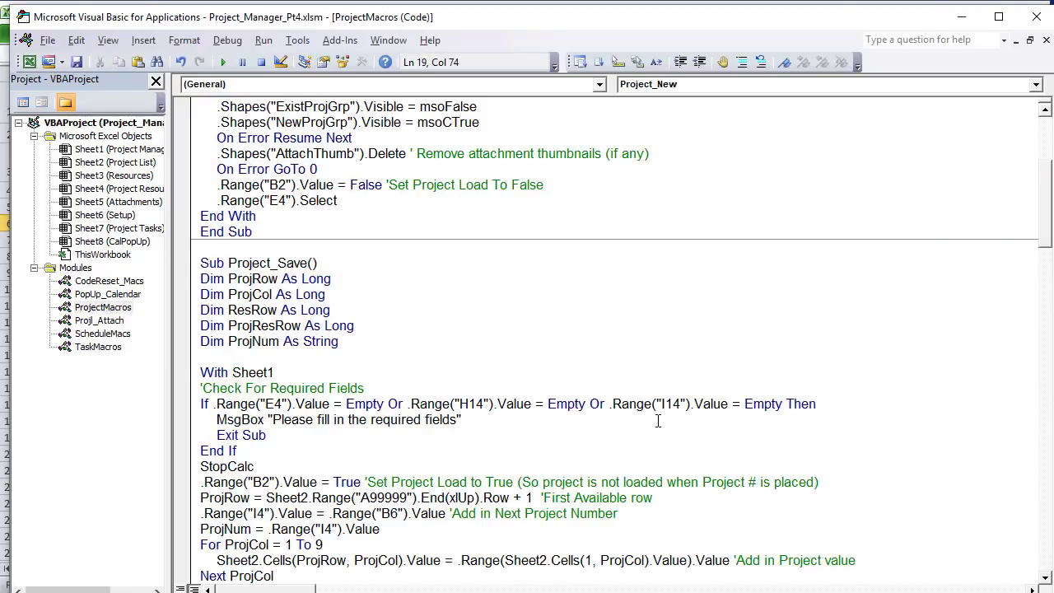
scroll(631, 400, up, 5)
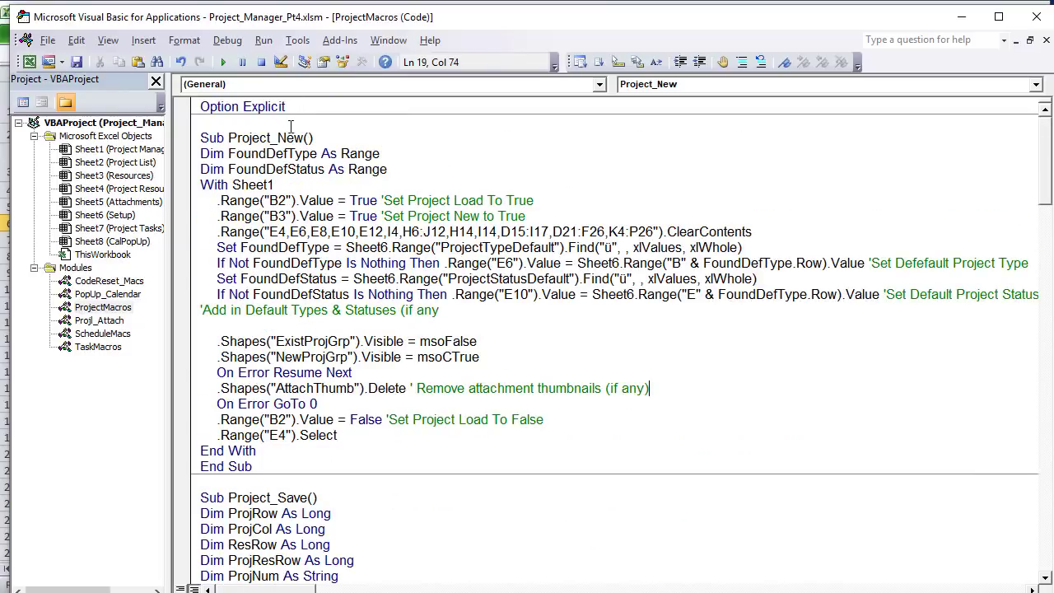
drag(298, 139, 236, 138)
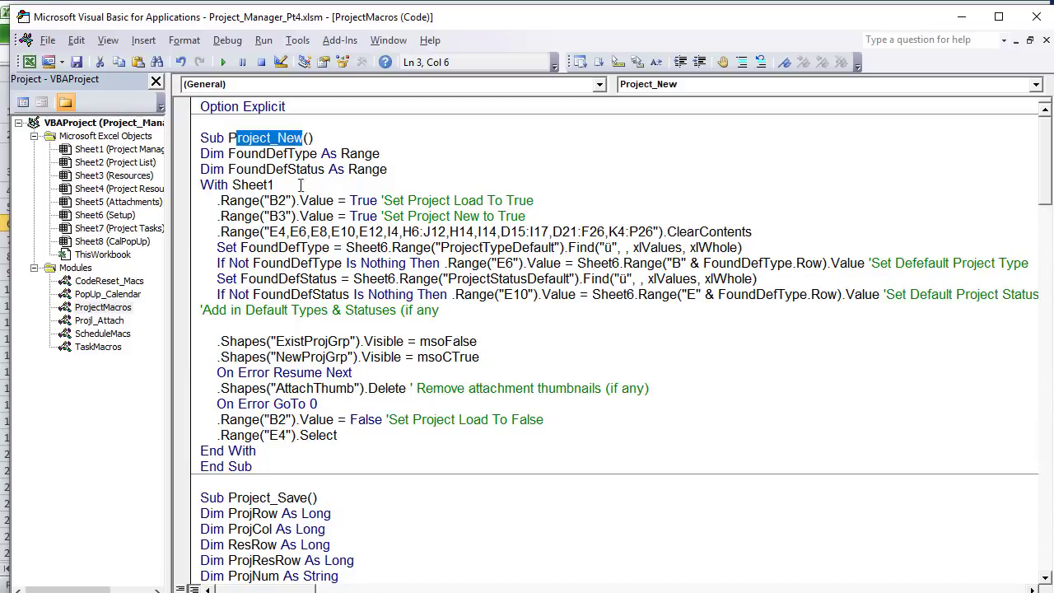
drag(429, 172, 170, 157)
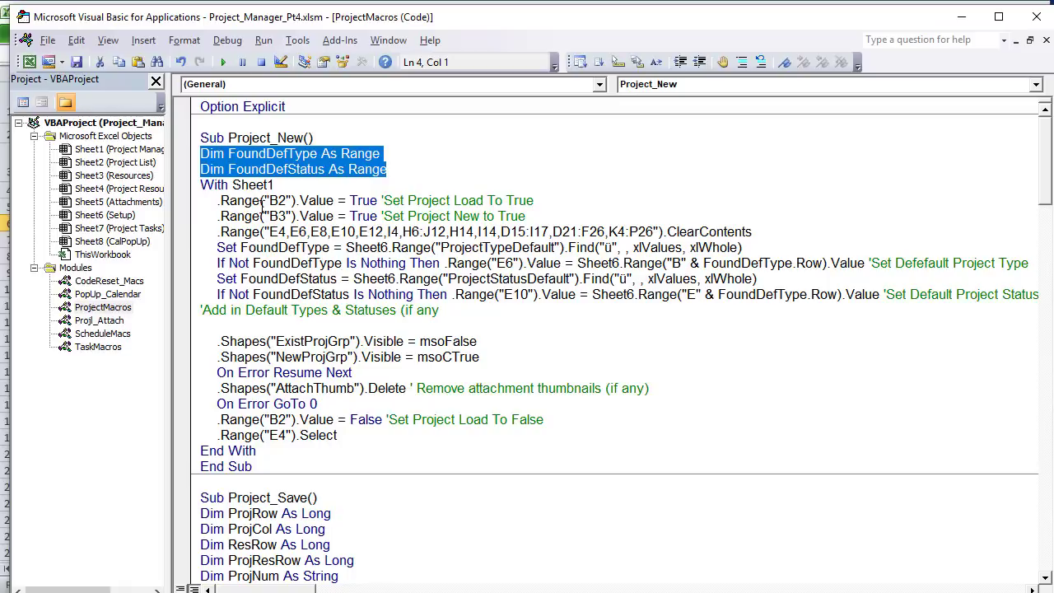
drag(218, 246, 442, 248)
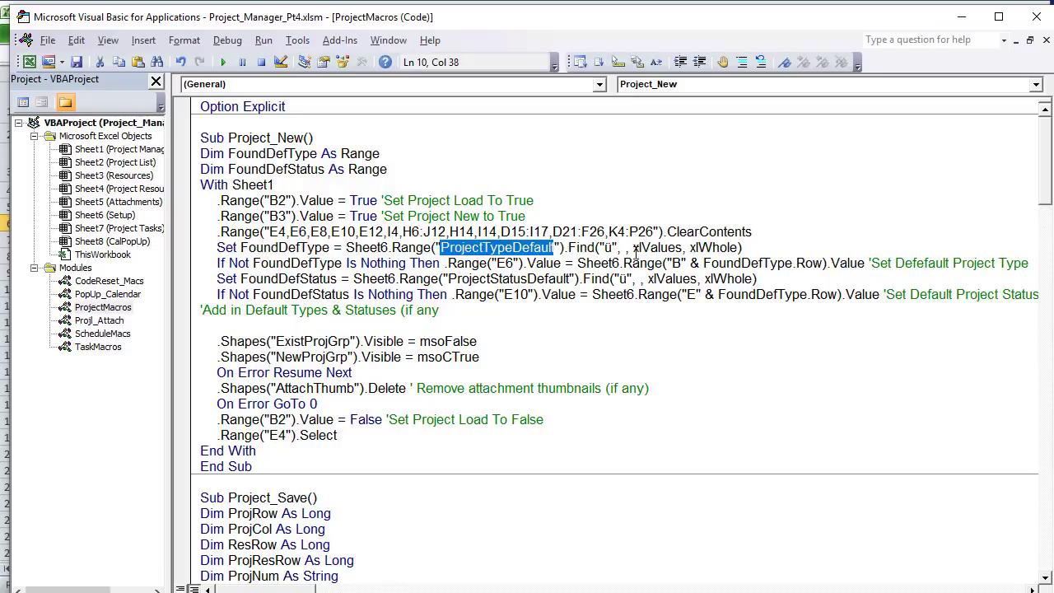
Step: Explain the checkmark search, the FoundDefType Is Nothing test and the E6 value assignment
drag(618, 247, 605, 247)
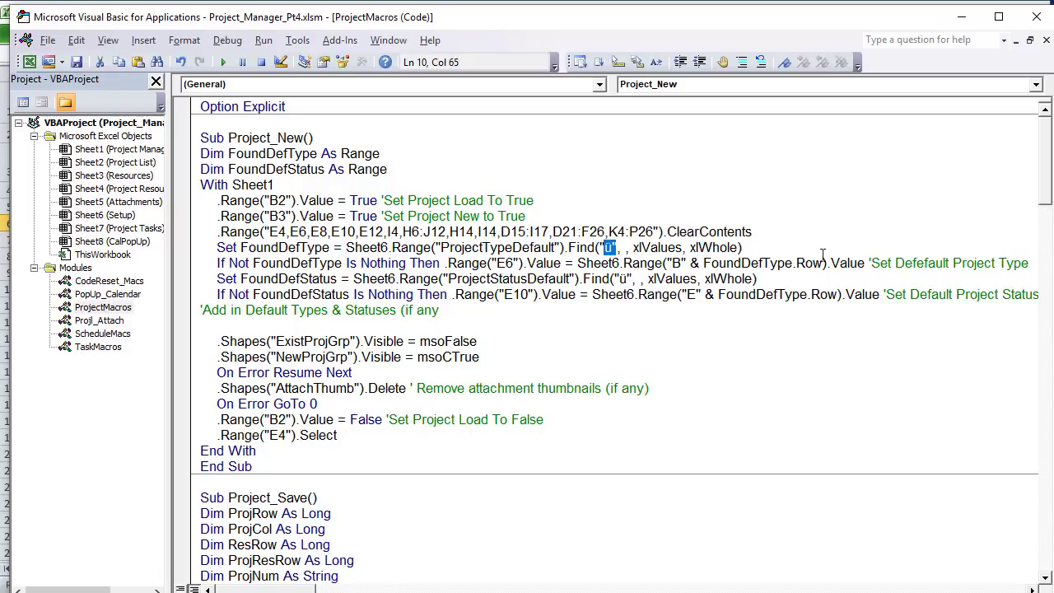
drag(823, 256, 268, 263)
drag(329, 247, 241, 240)
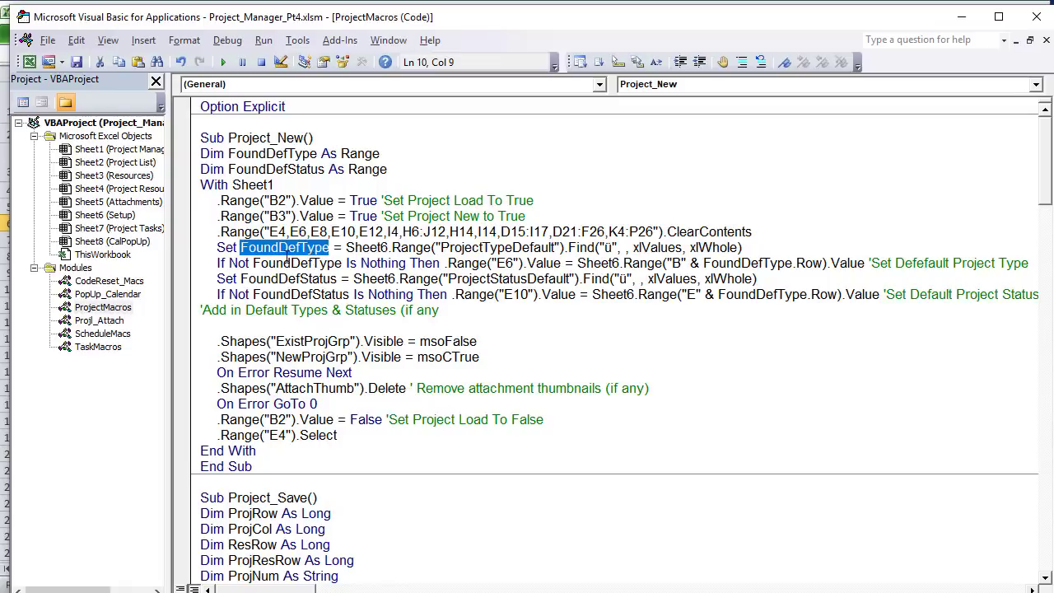
drag(230, 263, 410, 265)
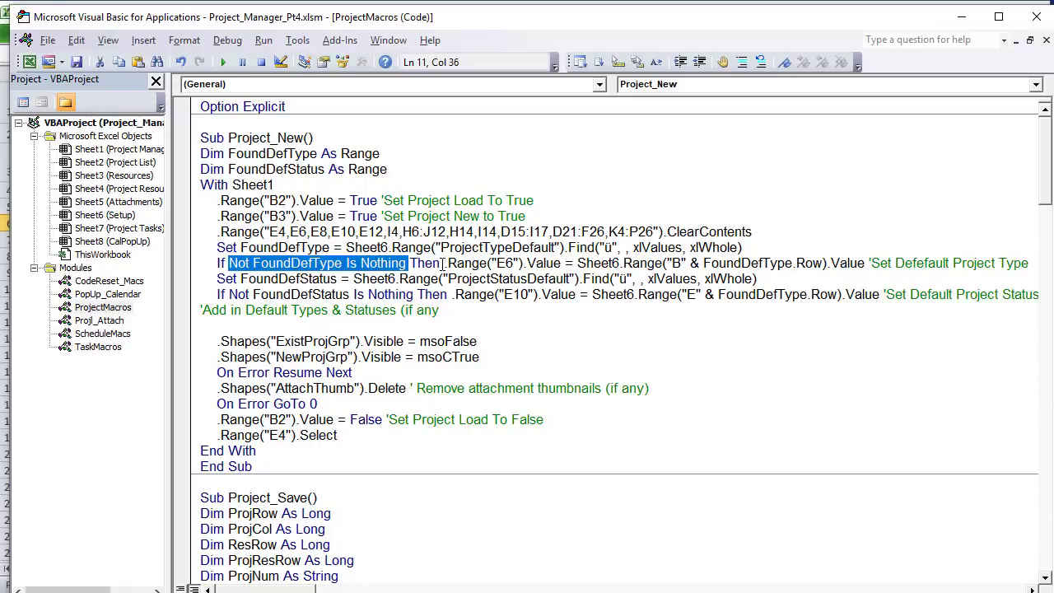
drag(440, 264, 567, 264)
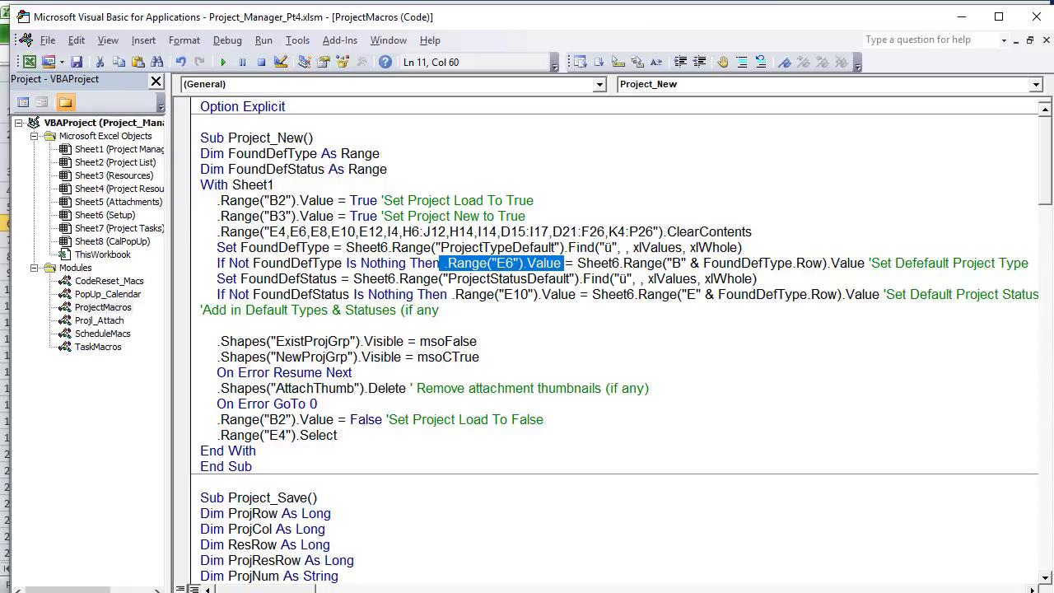
key(alt+F11)
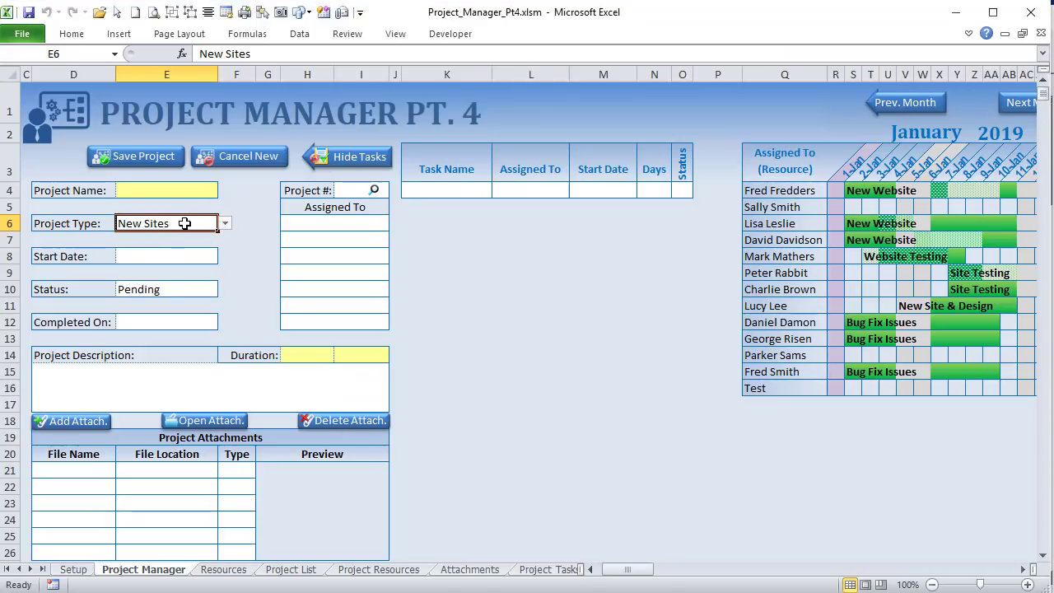
click(73, 570)
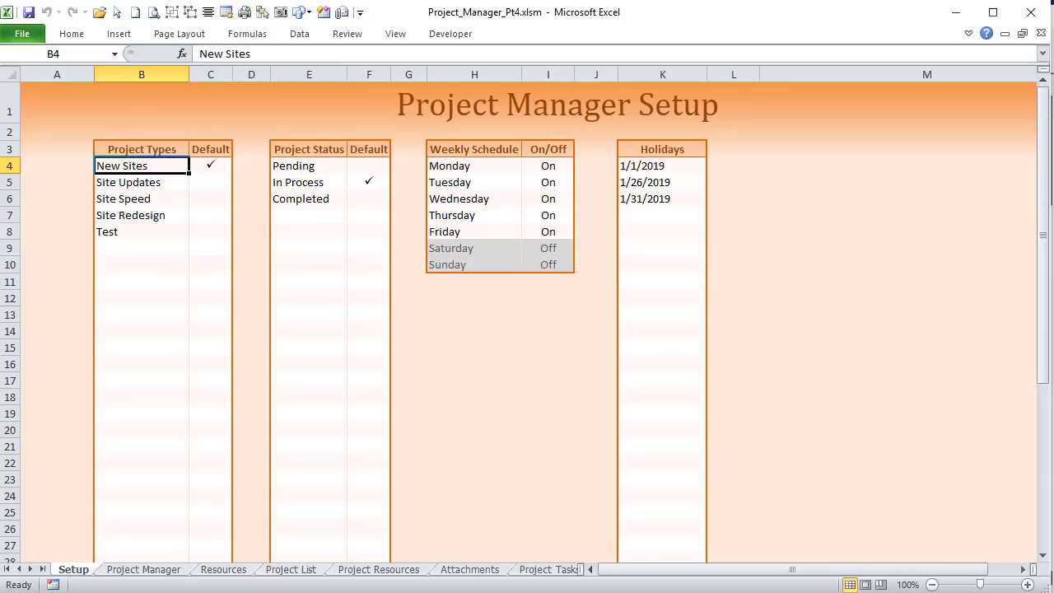
key(alt+F11)
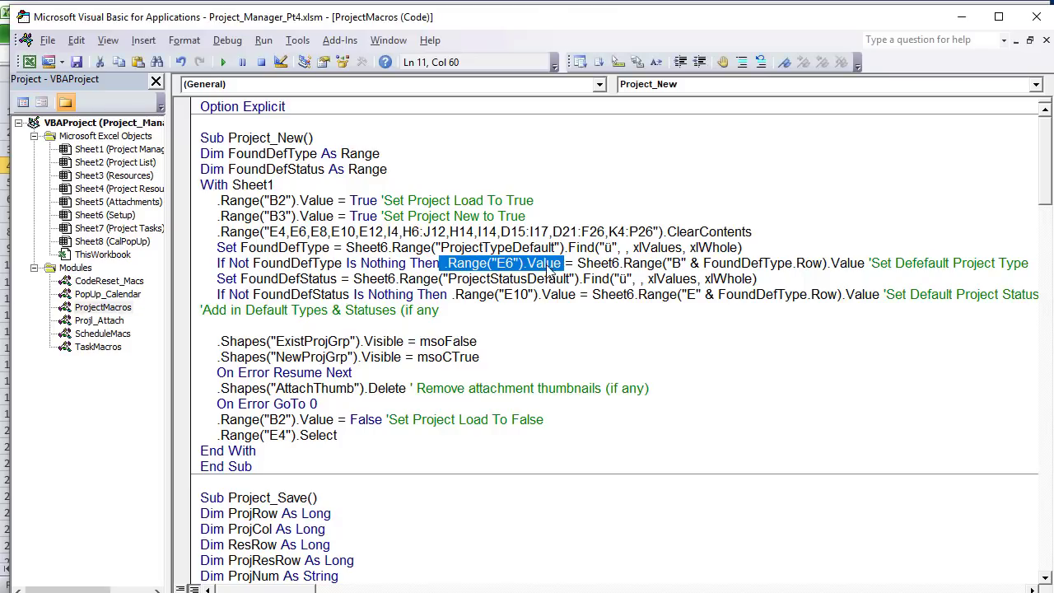
drag(579, 263, 799, 263)
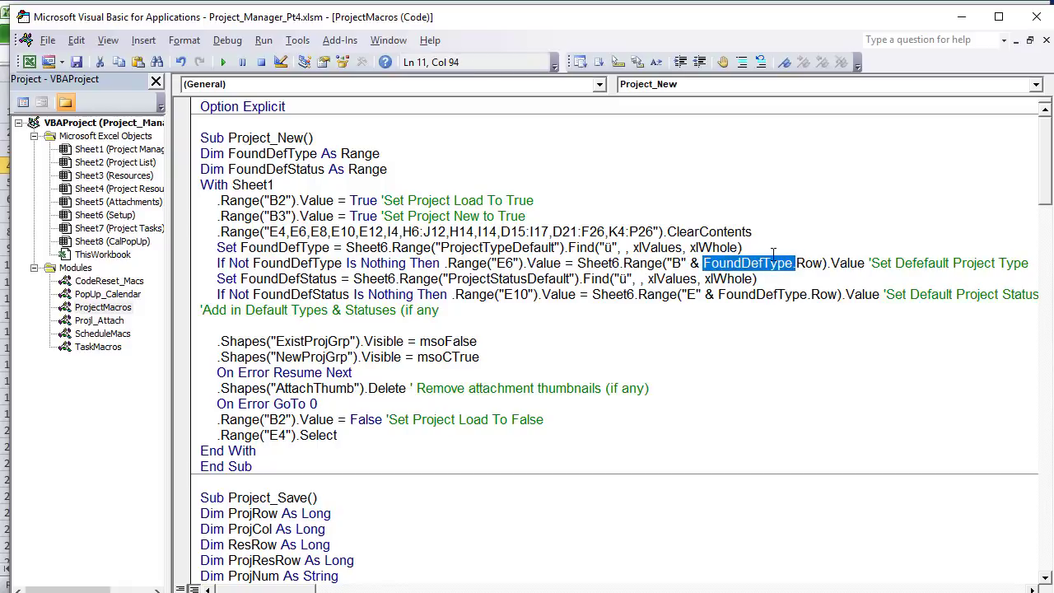
drag(826, 264, 710, 264)
click(818, 263)
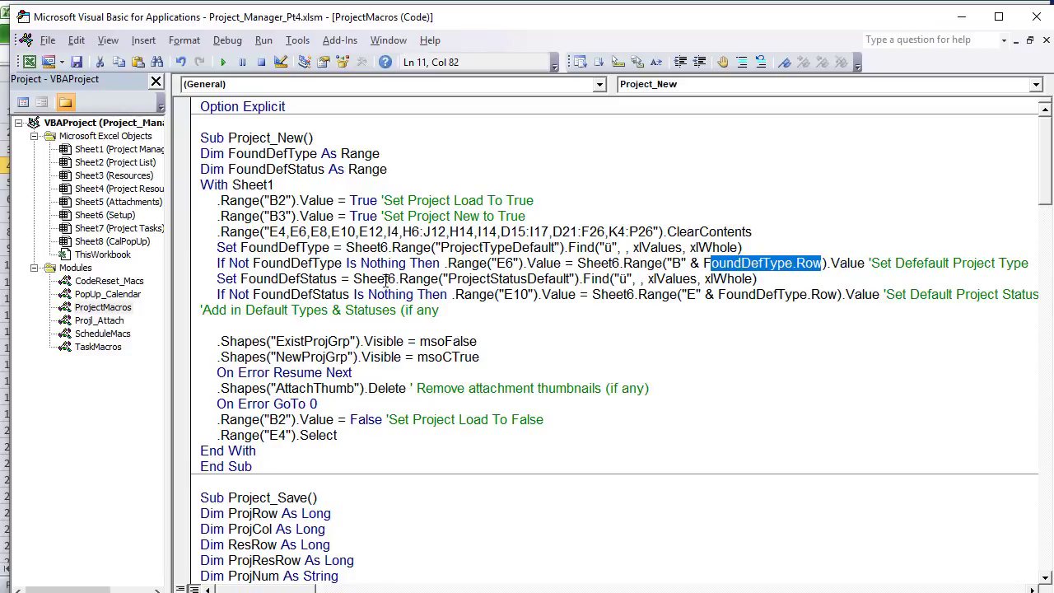
drag(572, 279, 452, 284)
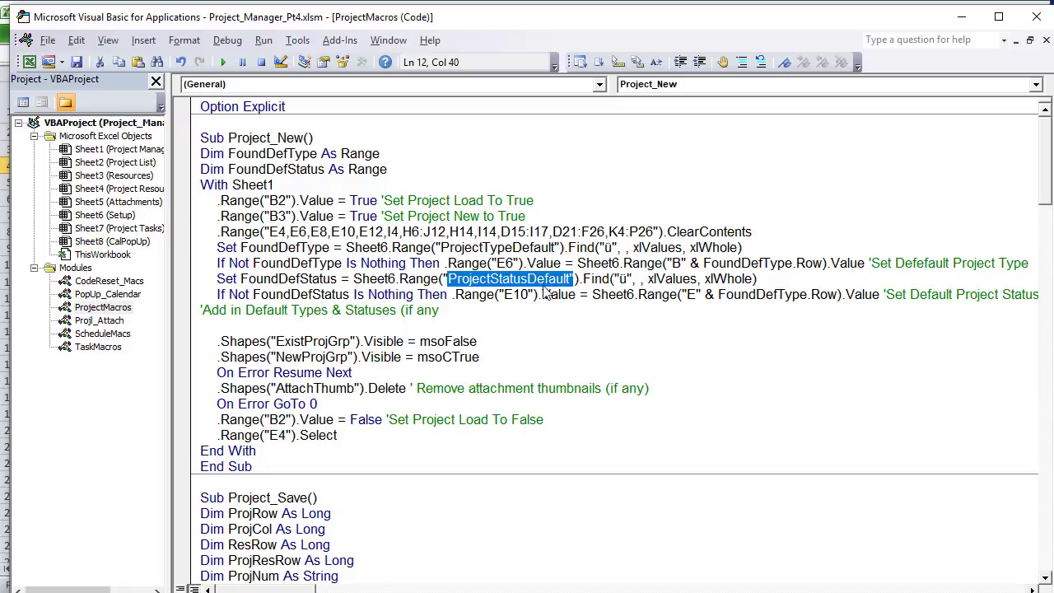
drag(630, 281, 618, 279)
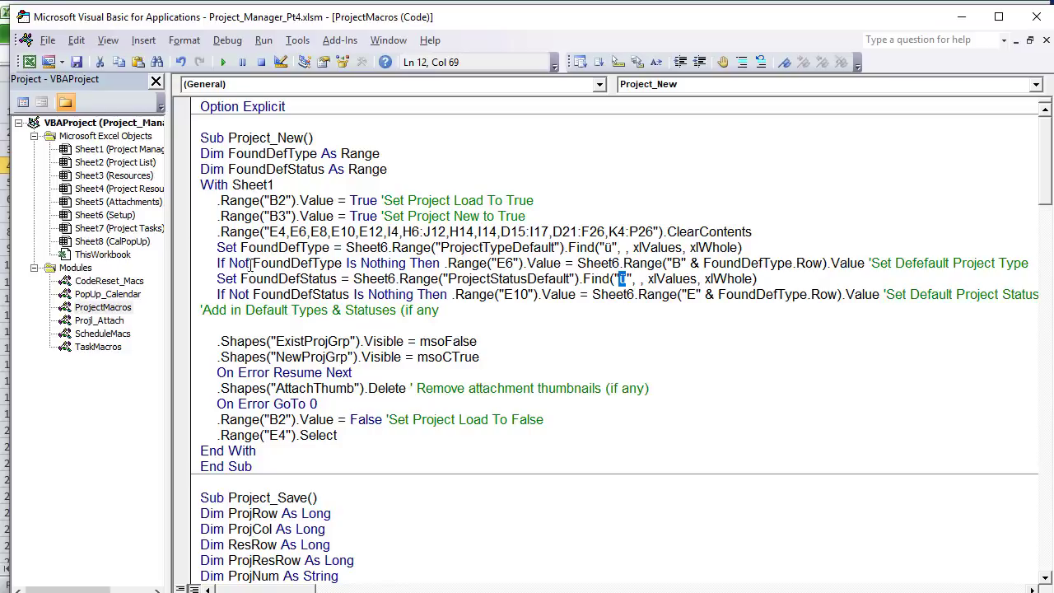
drag(255, 280, 420, 294)
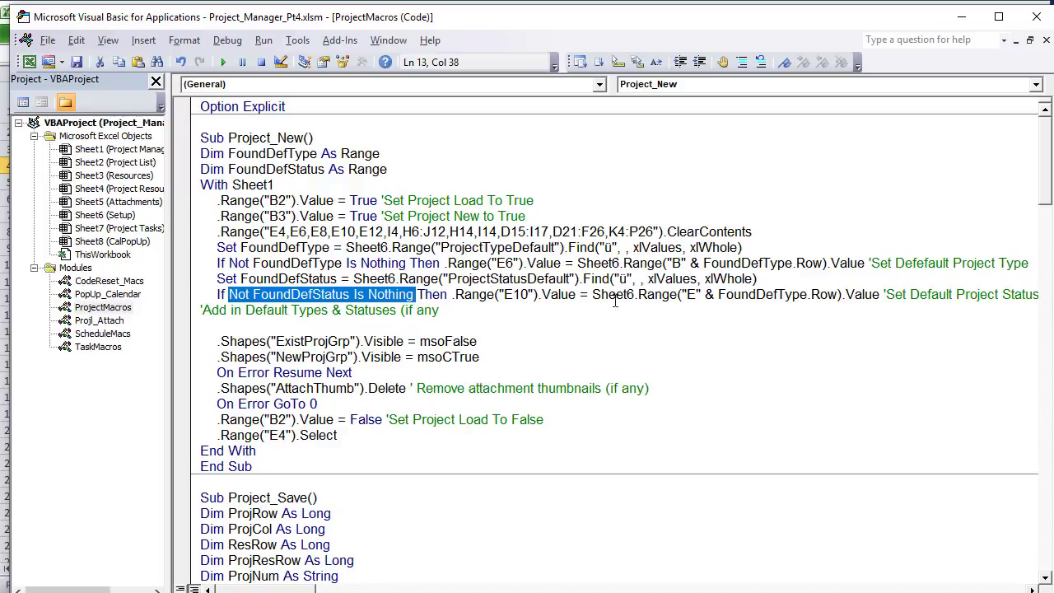
drag(580, 294, 456, 302)
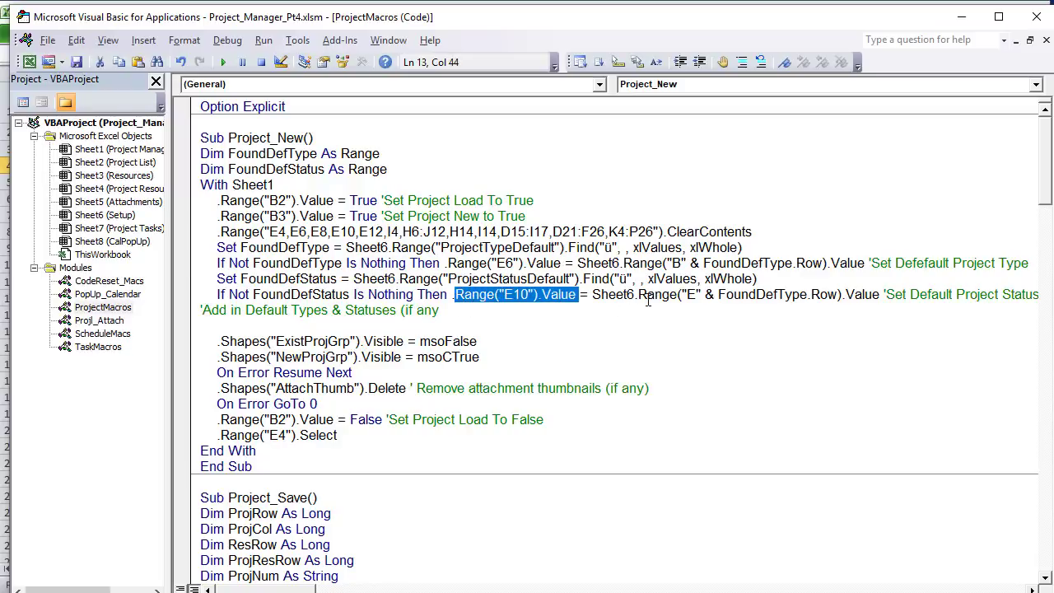
mouse_move(691, 299)
mouse_down()
mouse_move(673, 297)
mouse_move(684, 296)
mouse_up()
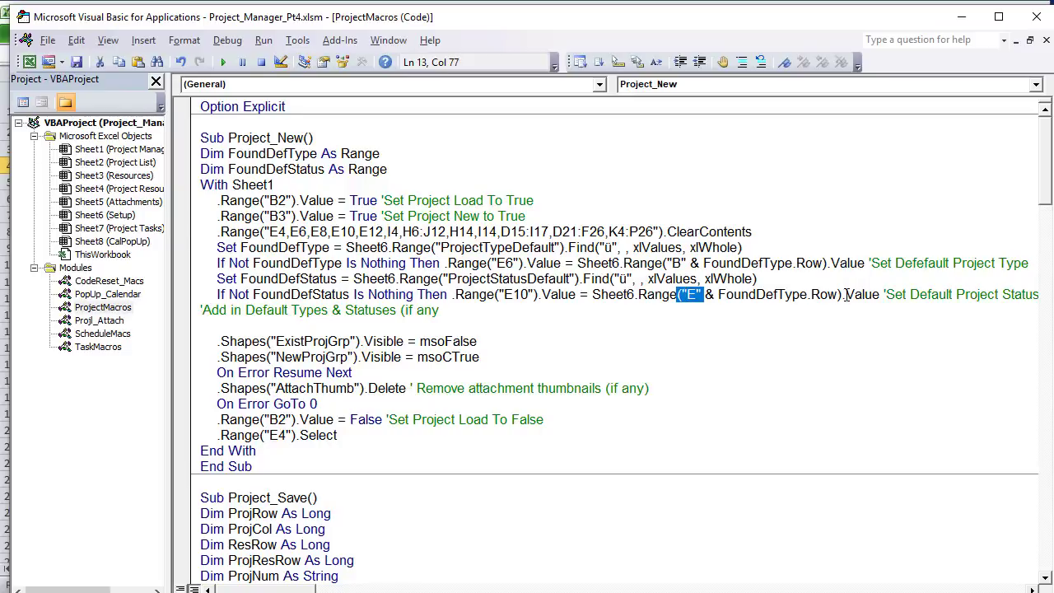
Step: Change FoundDefType.Row to FoundDefStatus.Row in the status line and run Project_New
drag(845, 295, 776, 295)
text(St)
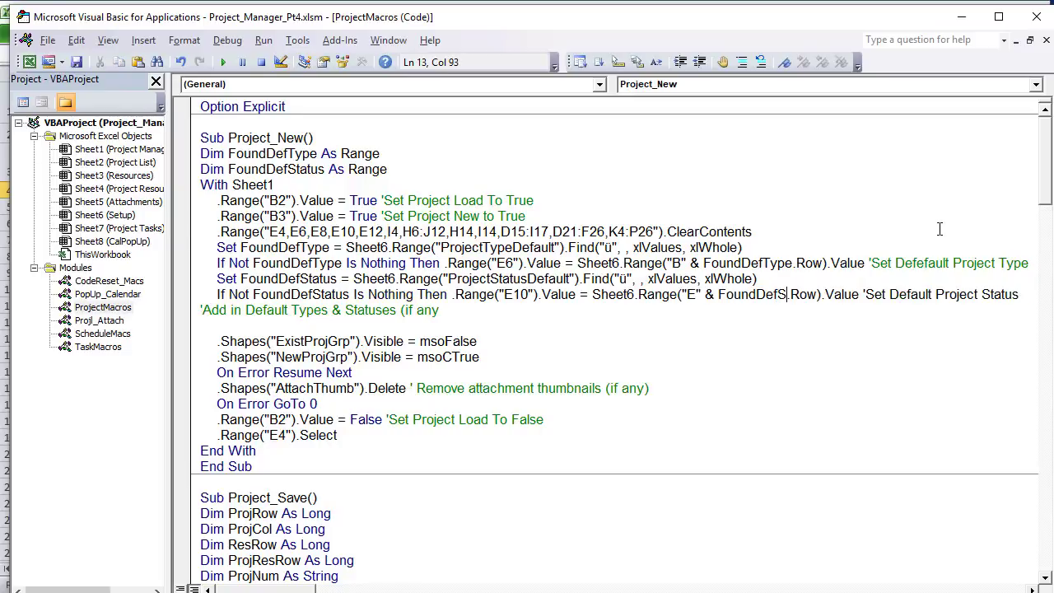
text(atus)
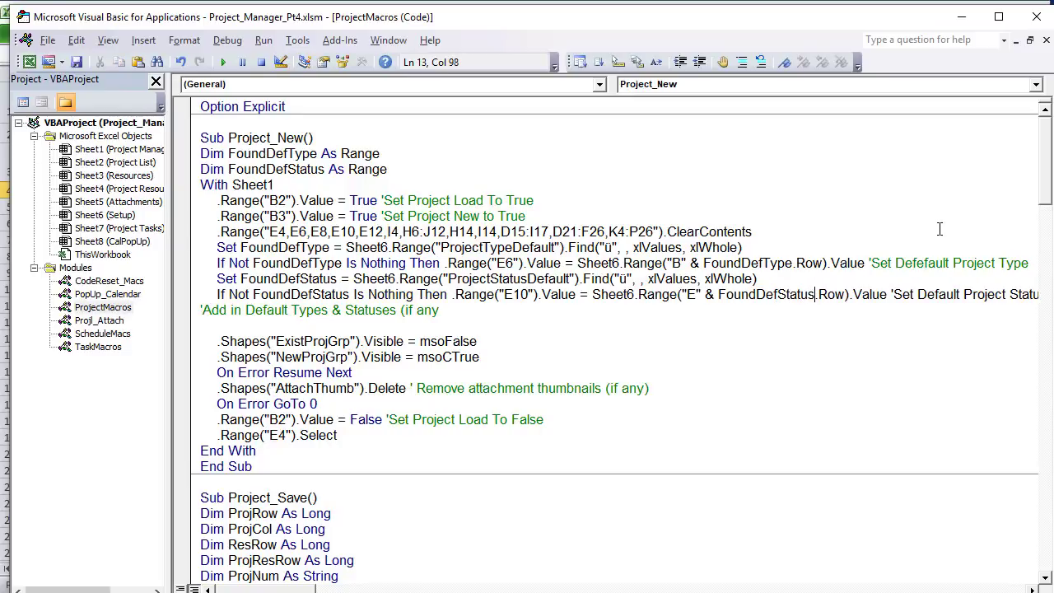
drag(582, 178, 576, 169)
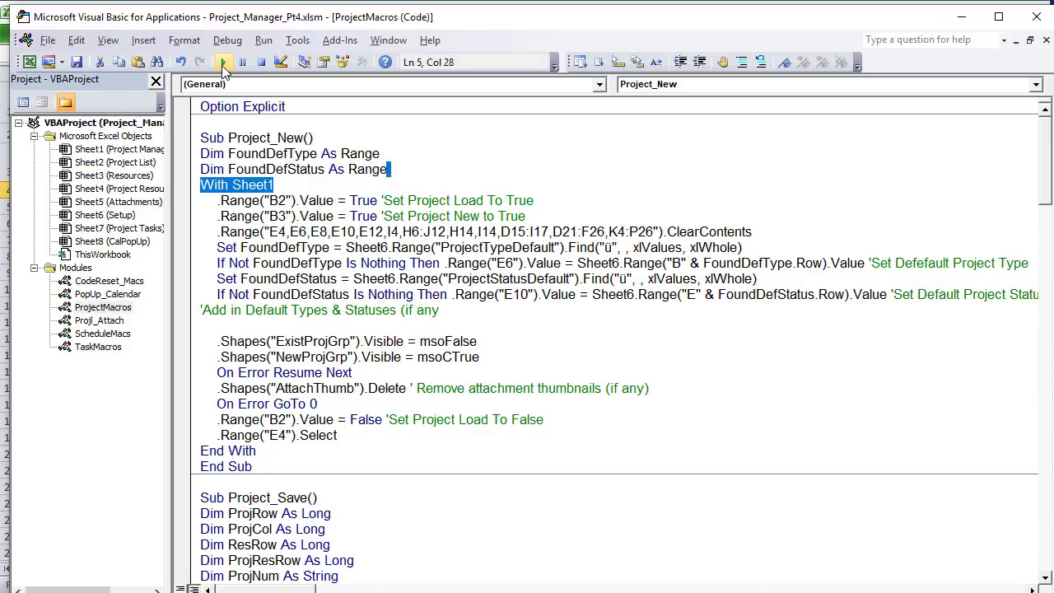
click(222, 61)
Step: Add a new project in the workbook and compare its defaults against the Setup sheet
click(962, 18)
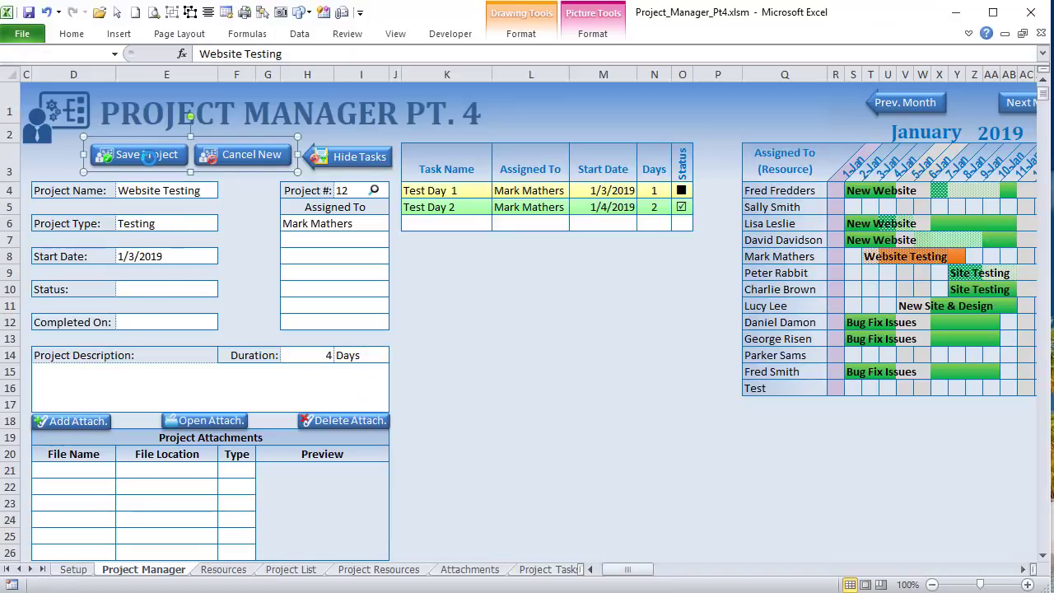
click(146, 157)
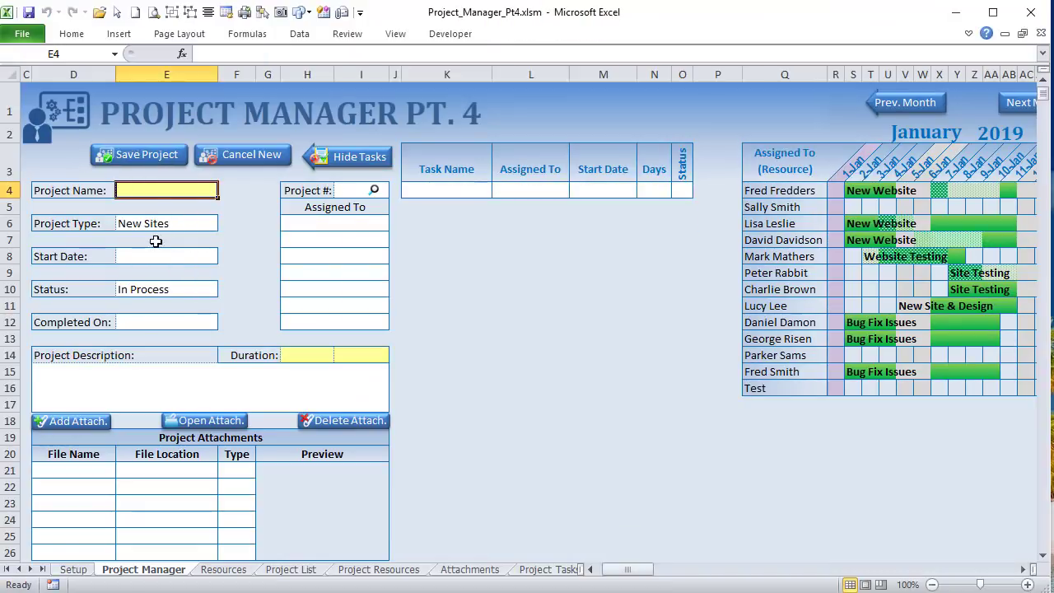
click(73, 569)
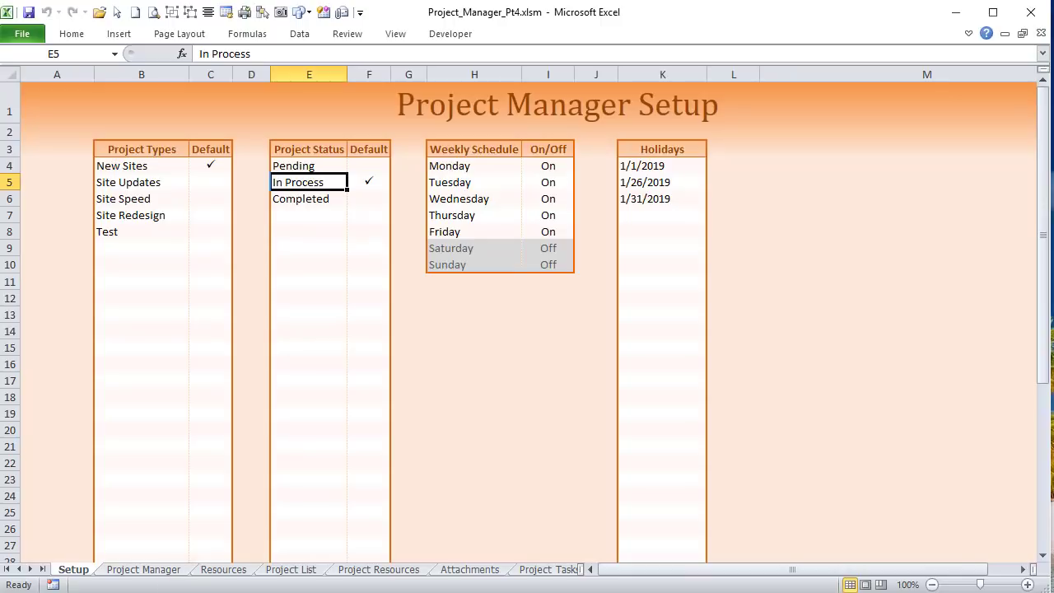
Step: Compare the FoundDefStatus and FoundDefType row references in the macro code
key(alt+F11)
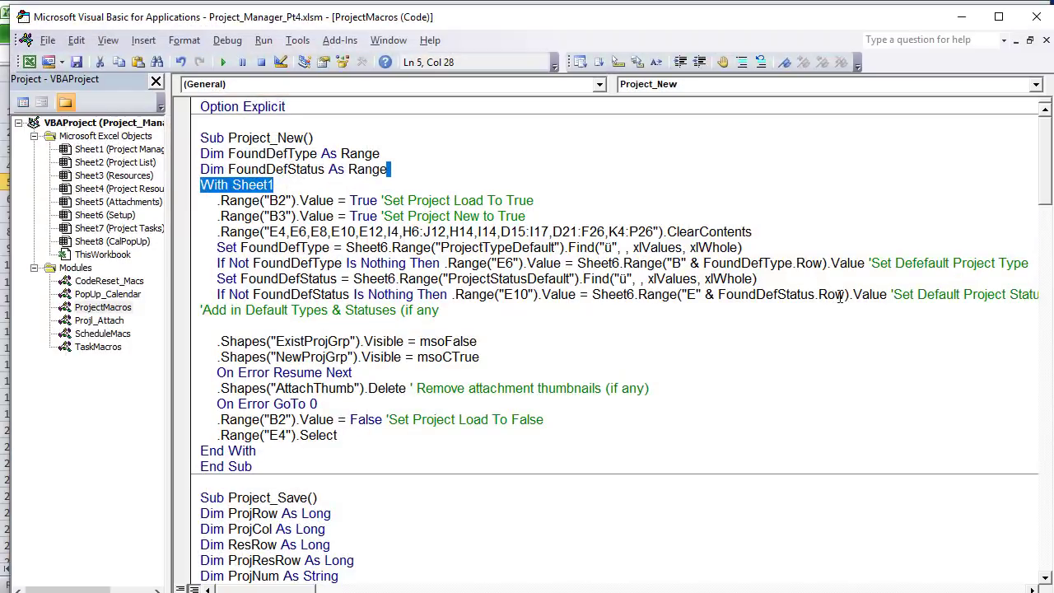
drag(849, 295, 719, 294)
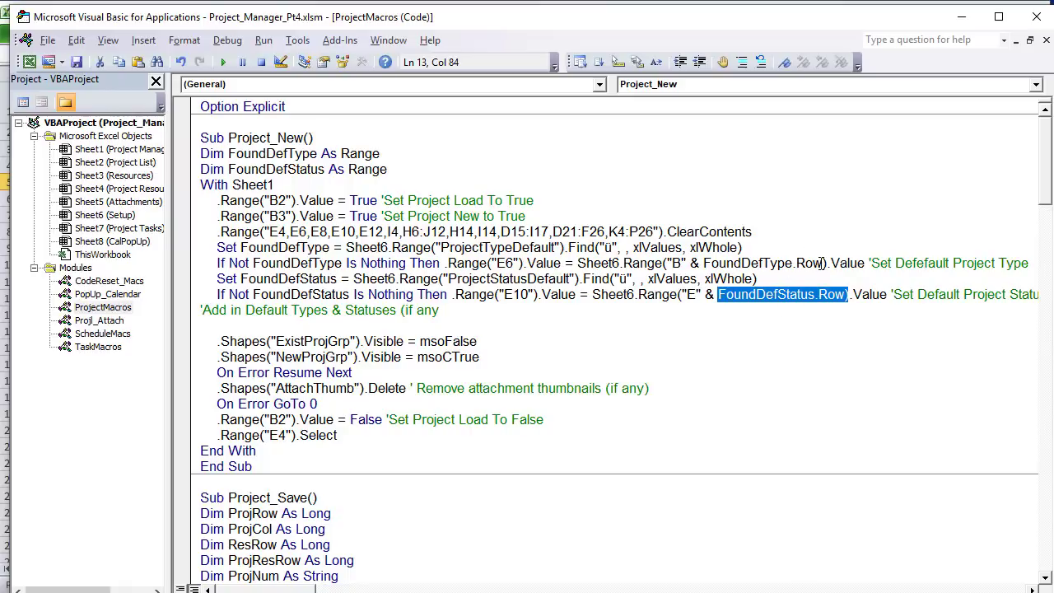
drag(821, 262, 703, 263)
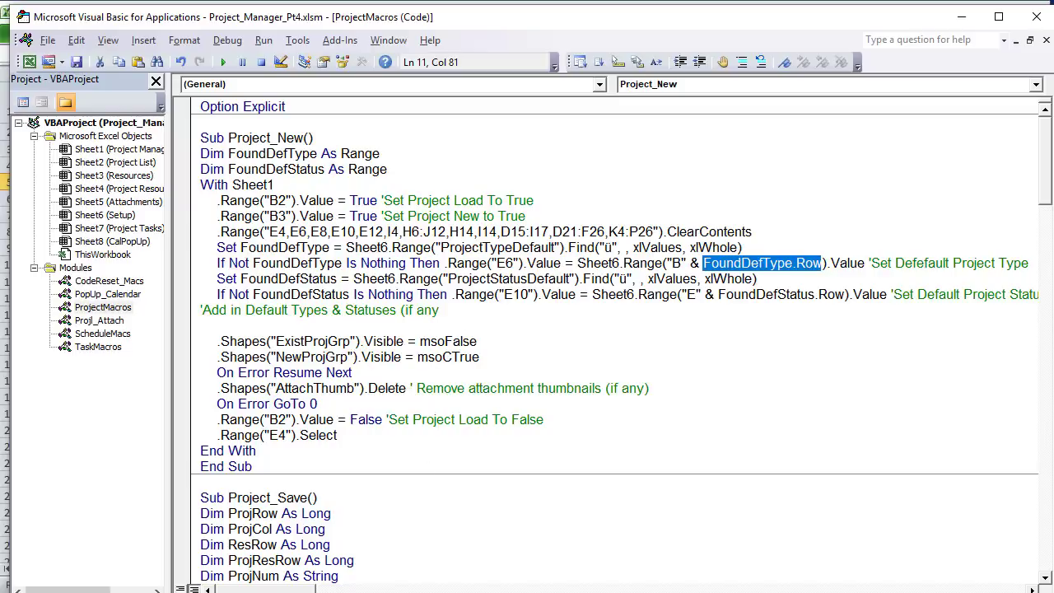
key(alt+F11)
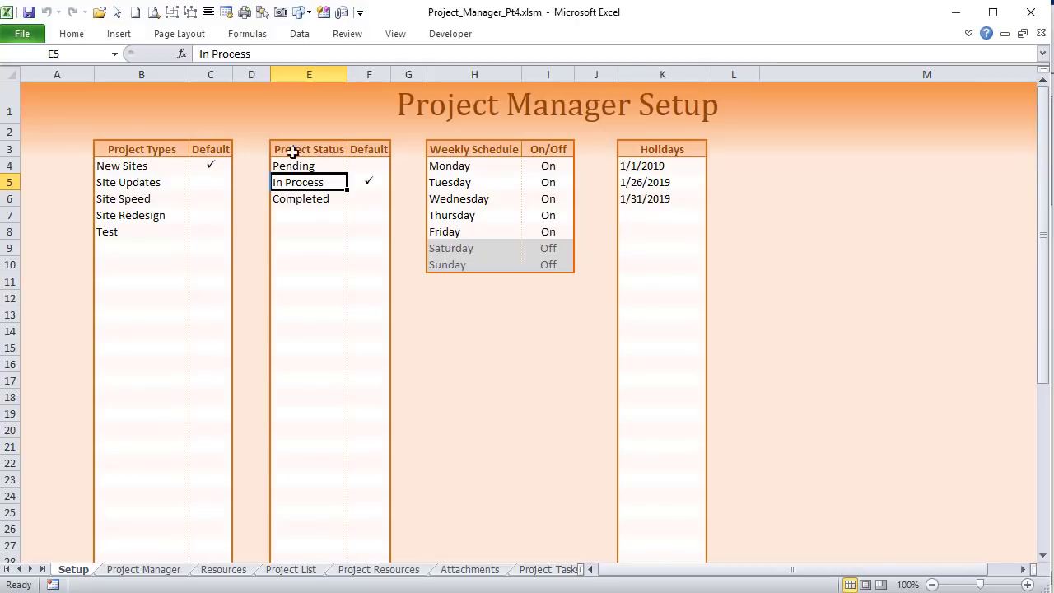
Step: Confirm Setup defaults In Process and New Sites match the new project's E6 and E10 values
click(313, 75)
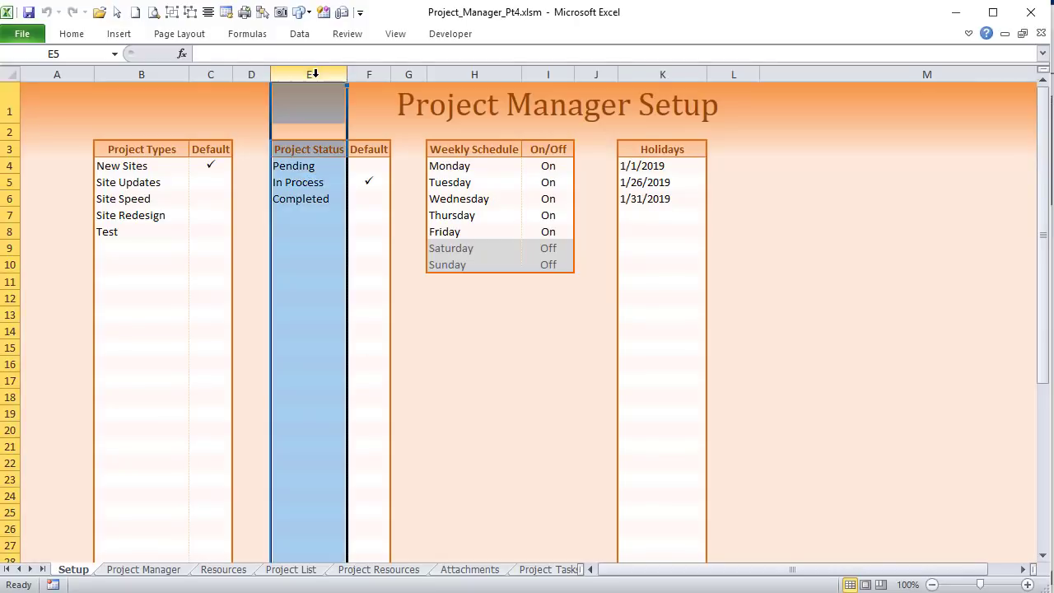
click(303, 182)
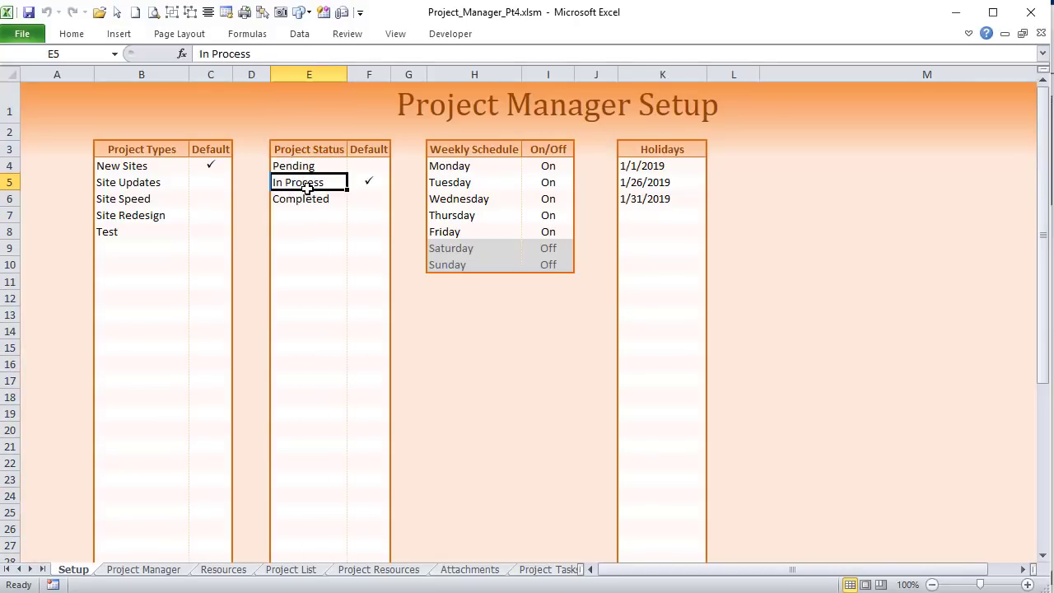
click(112, 167)
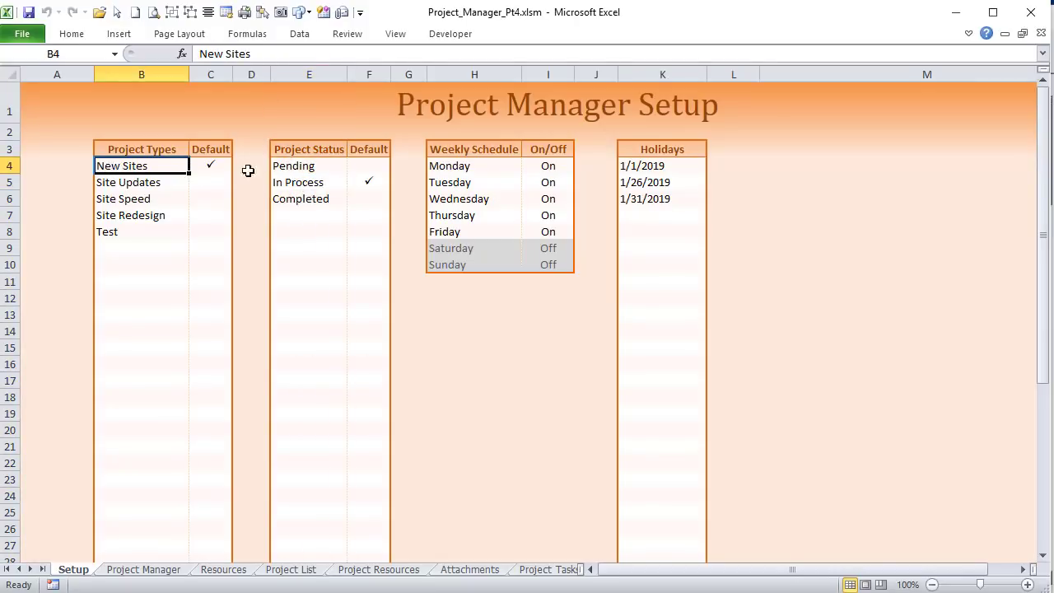
click(151, 571)
click(149, 288)
click(161, 226)
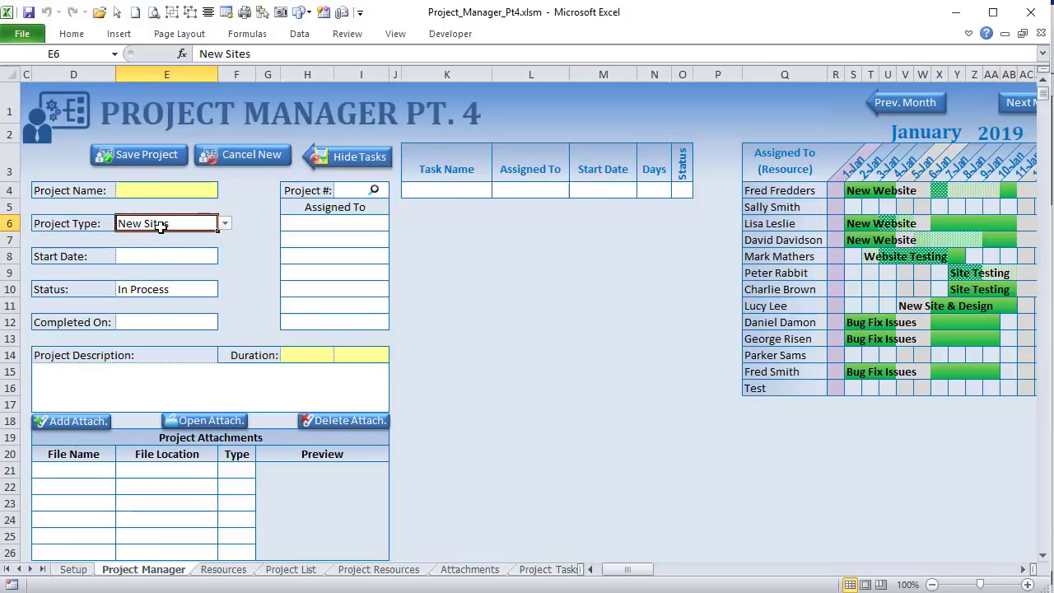
click(161, 285)
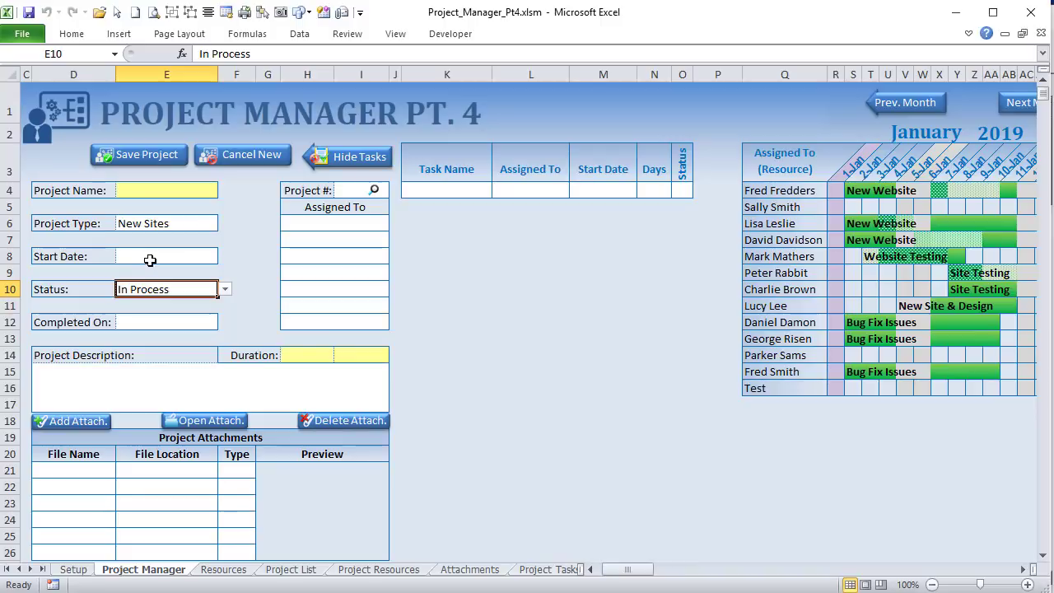
Step: Remove the New Sites and In Process default checkmarks on the Setup sheet
click(73, 569)
click(207, 169)
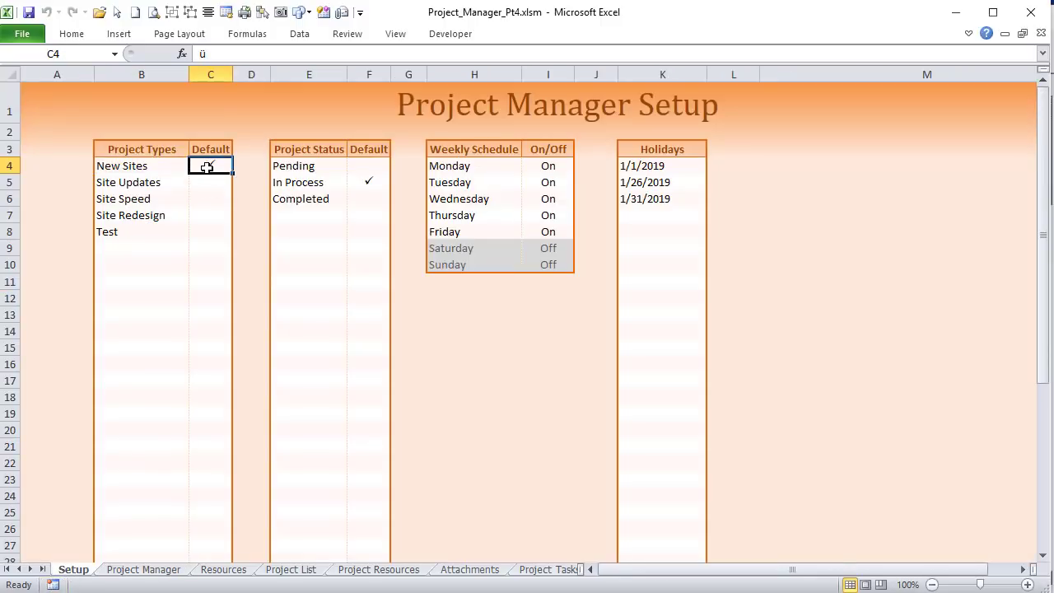
mouse_move(227, 169)
mouse_down()
mouse_move(235, 172)
mouse_move(228, 161)
mouse_up()
drag(369, 179, 406, 180)
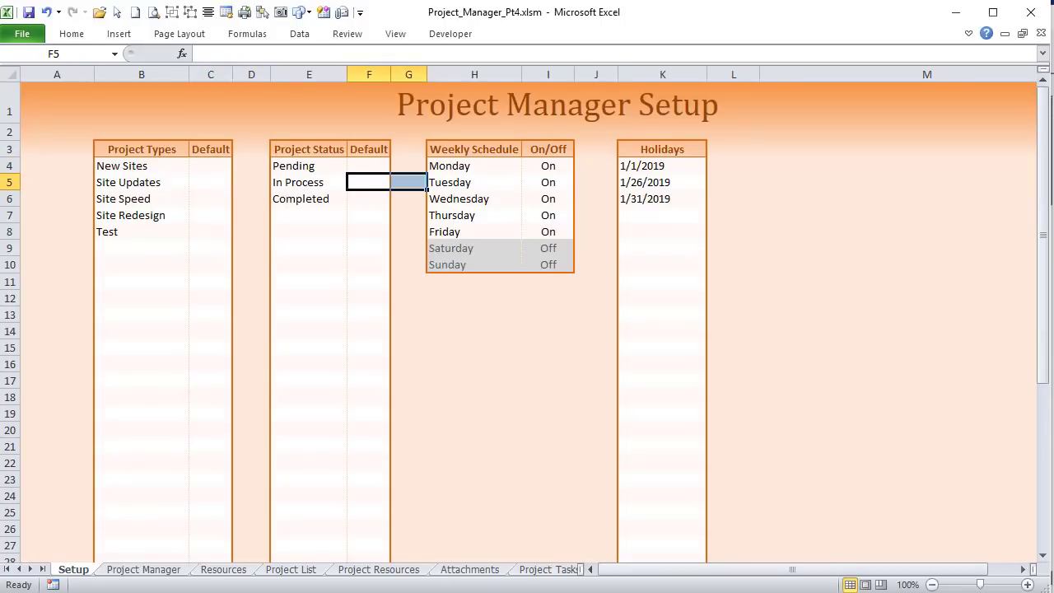
Step: Cancel the new entry and add a new project, leaving Project Type and Status blank
click(165, 570)
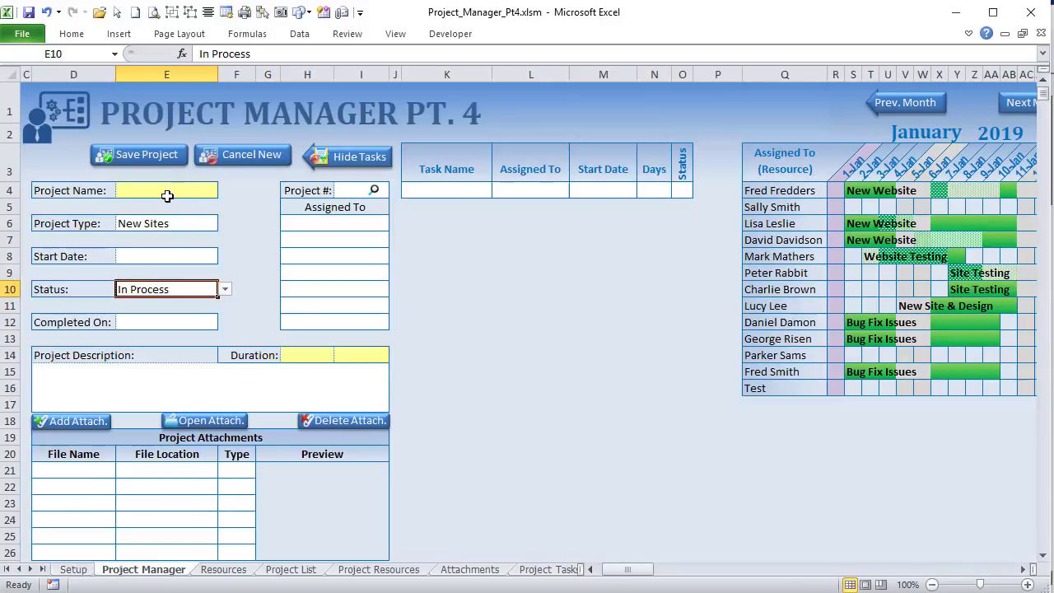
click(241, 163)
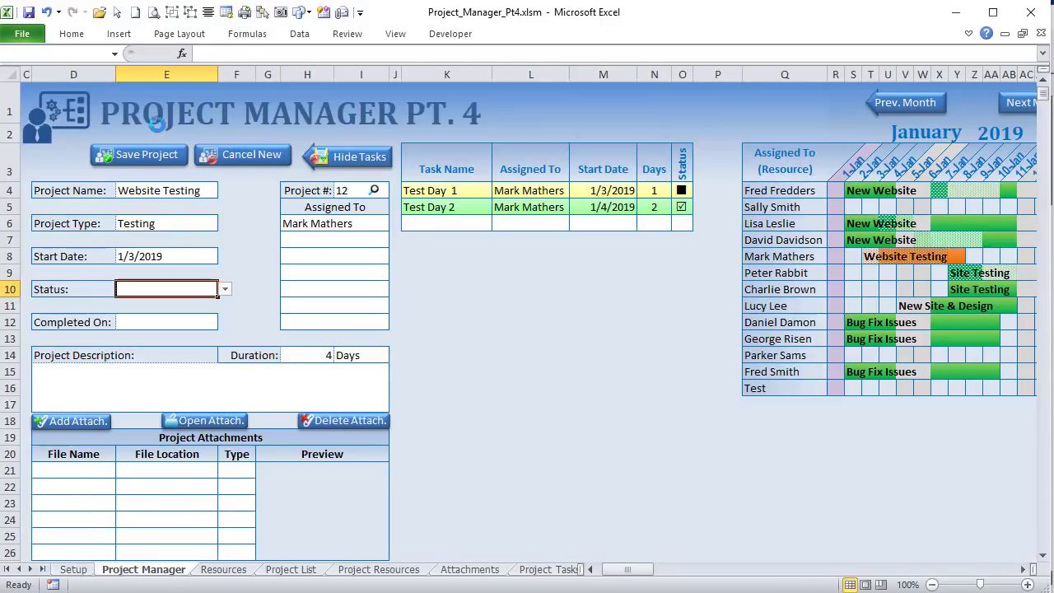
click(147, 157)
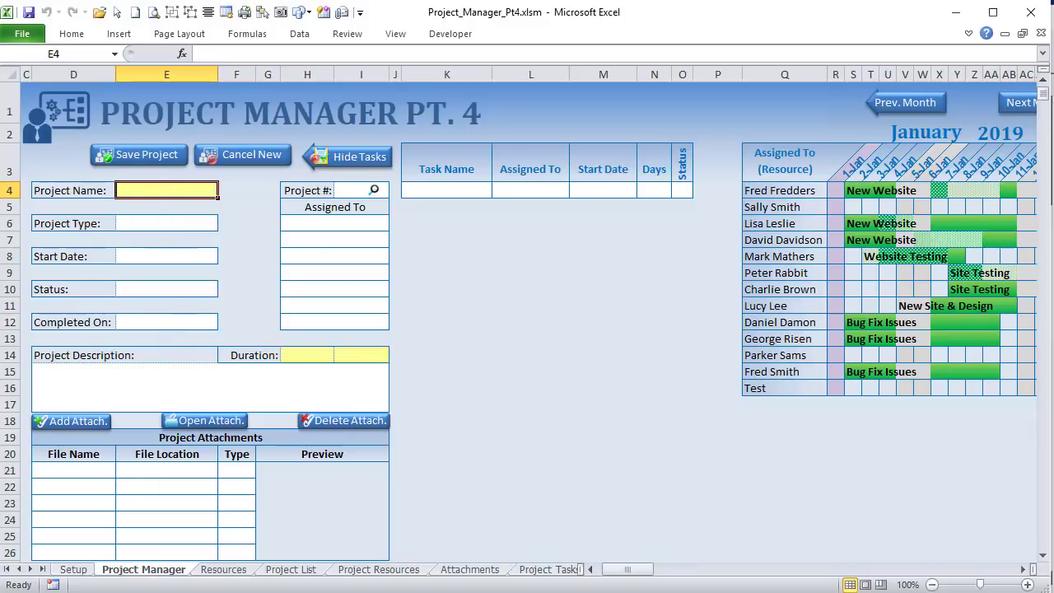
click(76, 572)
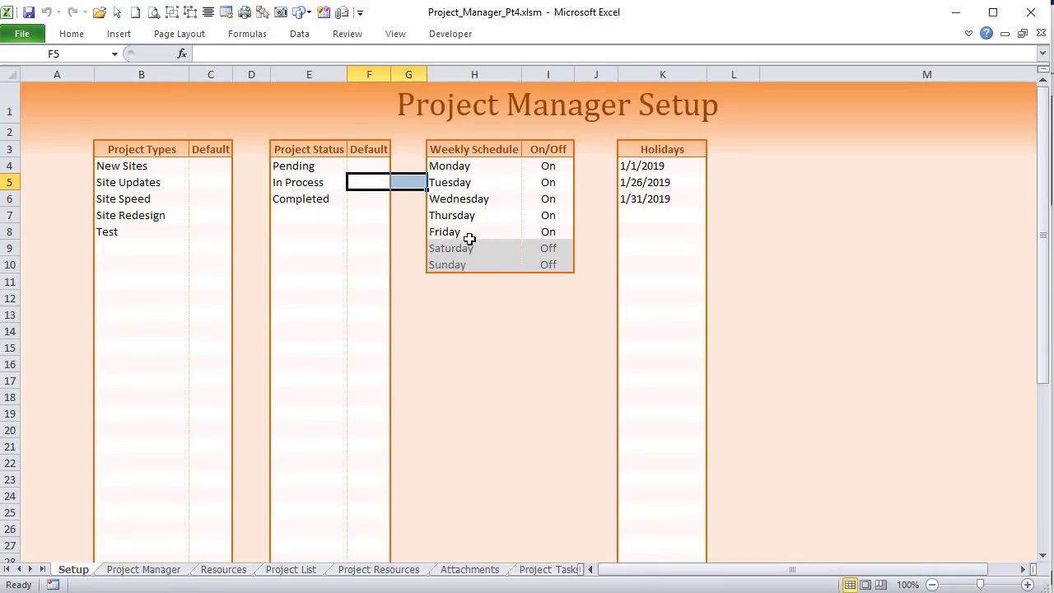
click(144, 570)
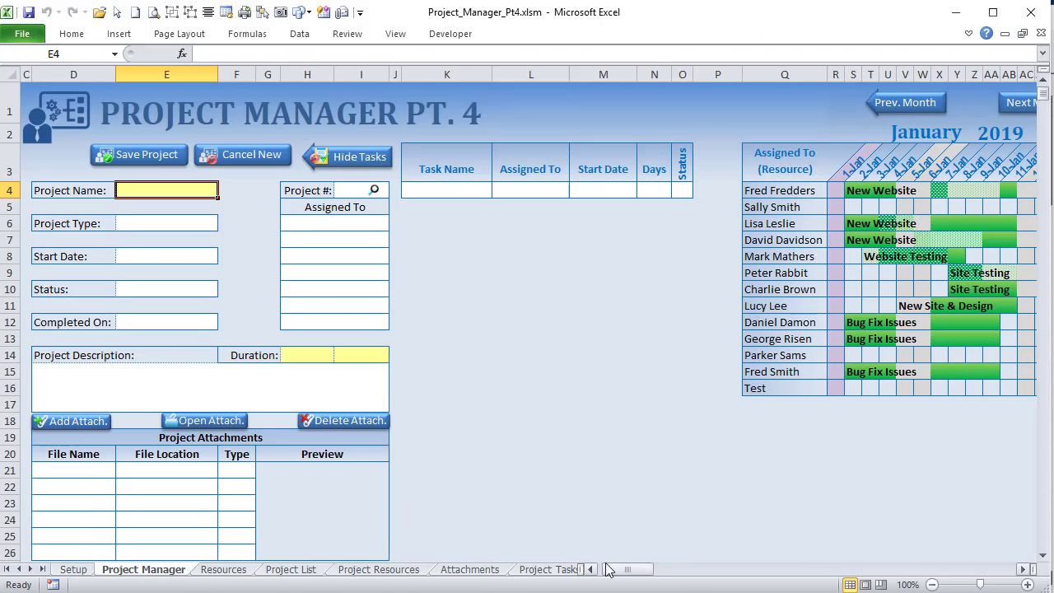
Step: Cancel the new project so project 12 Website Testing reloads
mouse_move(635, 573)
mouse_down()
mouse_move(669, 573)
mouse_move(652, 573)
mouse_up()
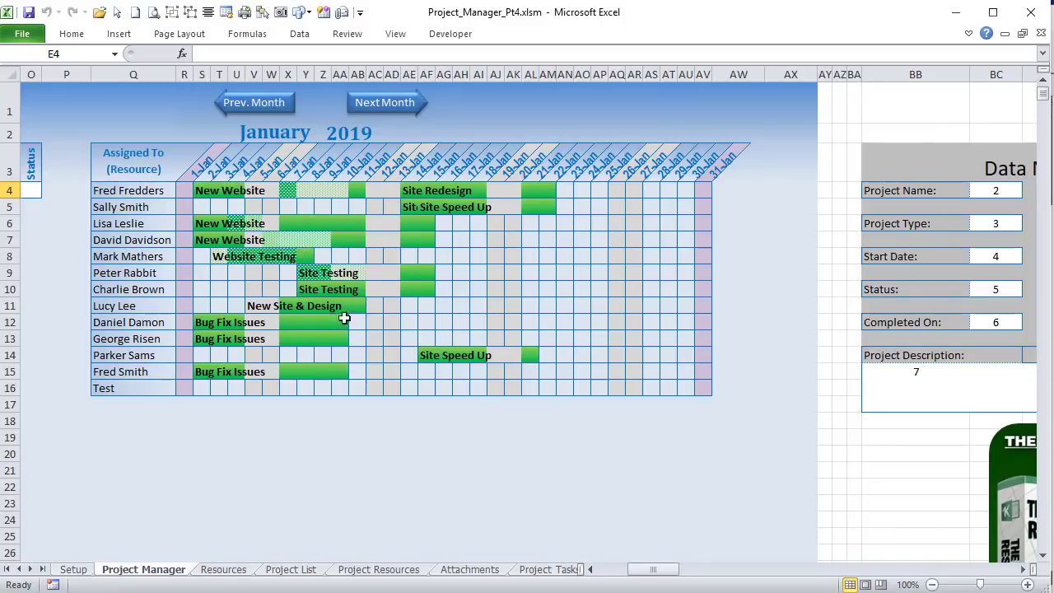
drag(655, 572, 955, 569)
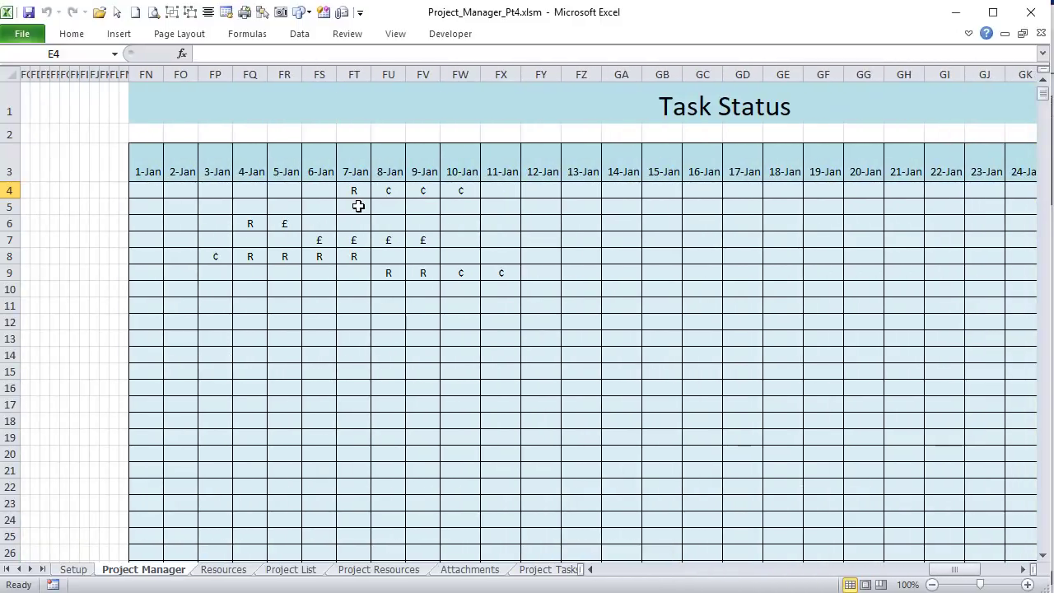
drag(943, 572, 645, 568)
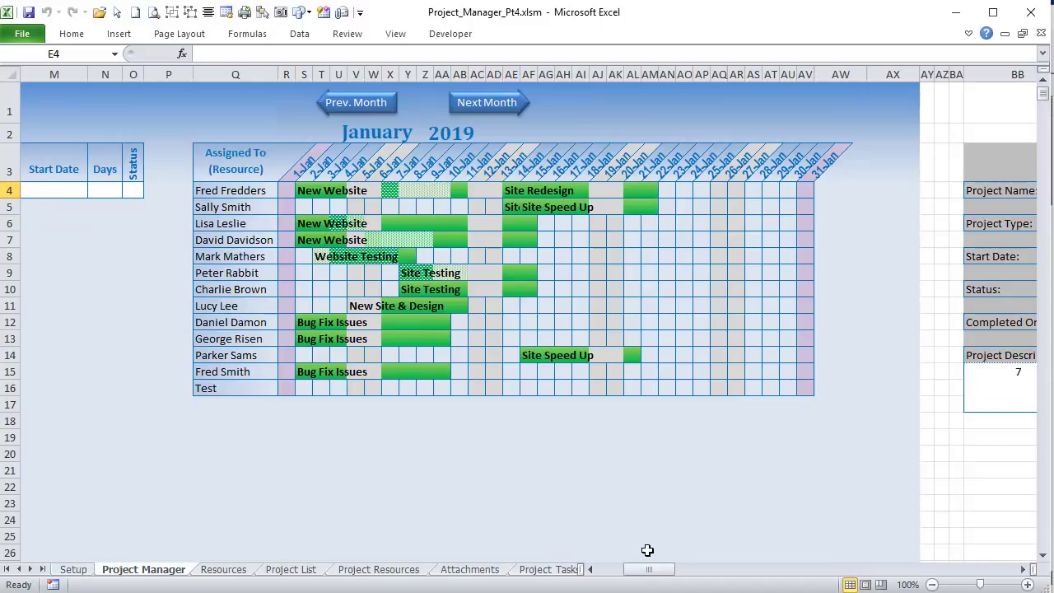
drag(649, 569, 623, 577)
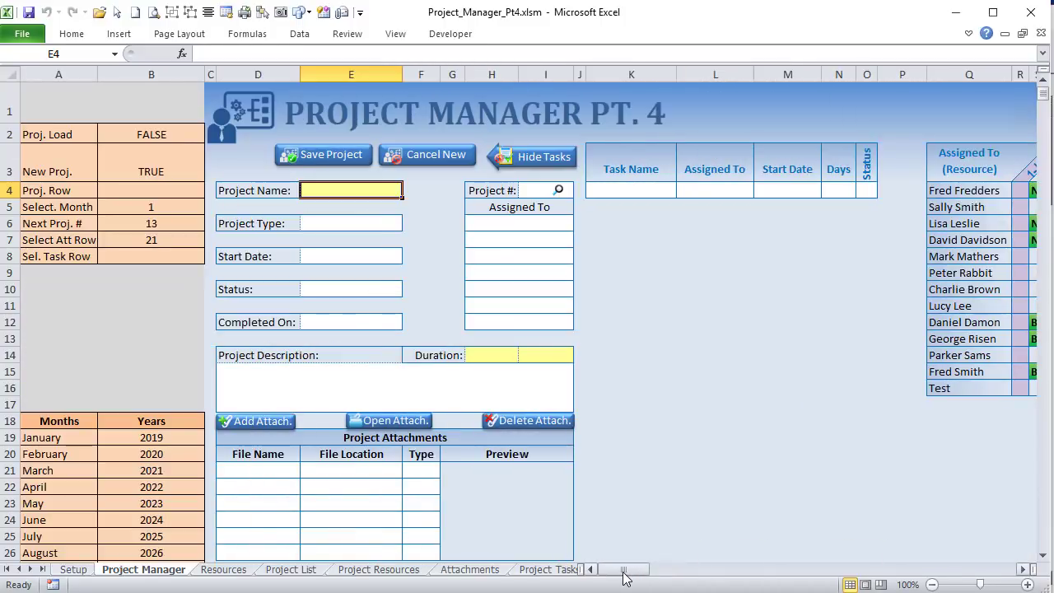
click(420, 159)
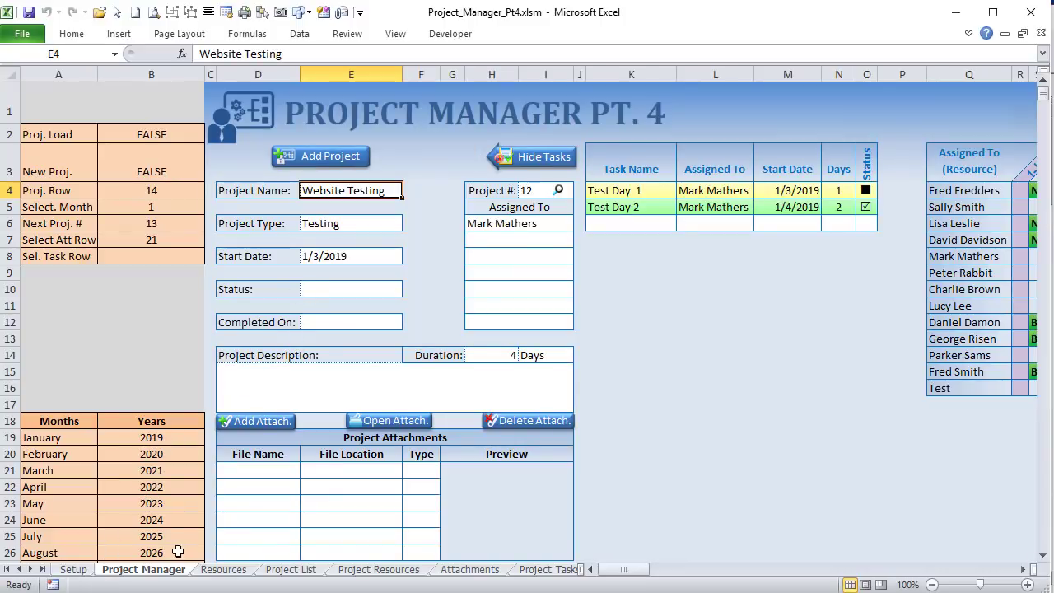
Step: Re-enter the B33 CONCATENATE formula so it recalculates to 0000011
scroll(82, 486, down, 4)
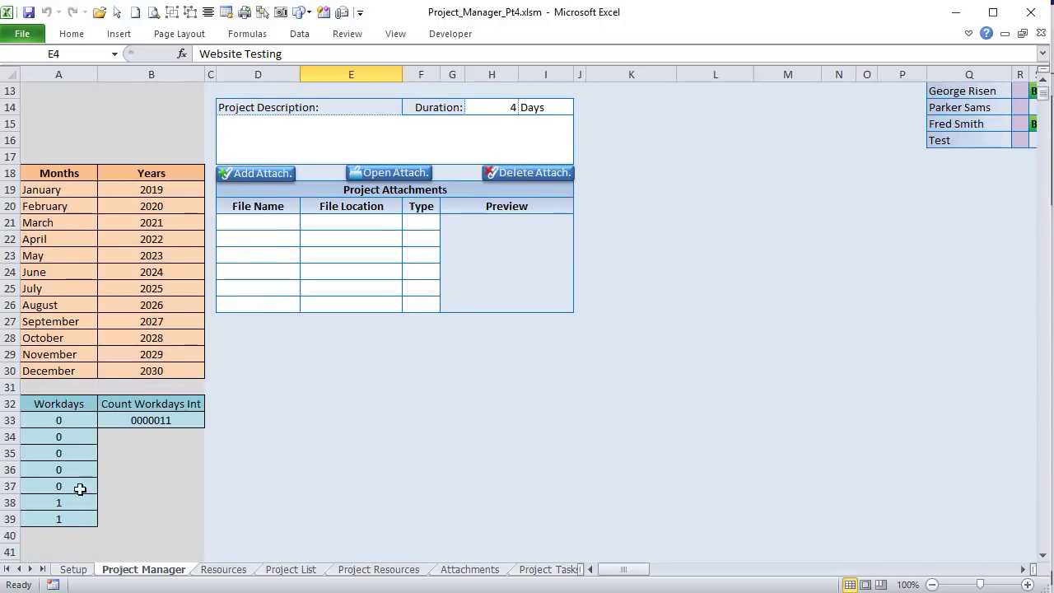
click(151, 420)
drag(442, 53, 200, 54)
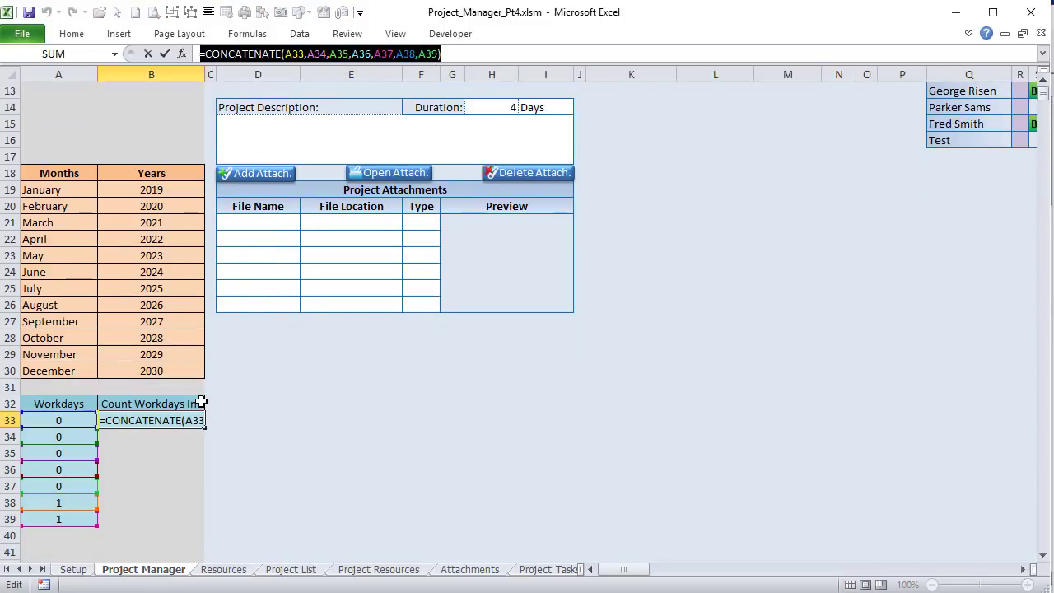
key(Return)
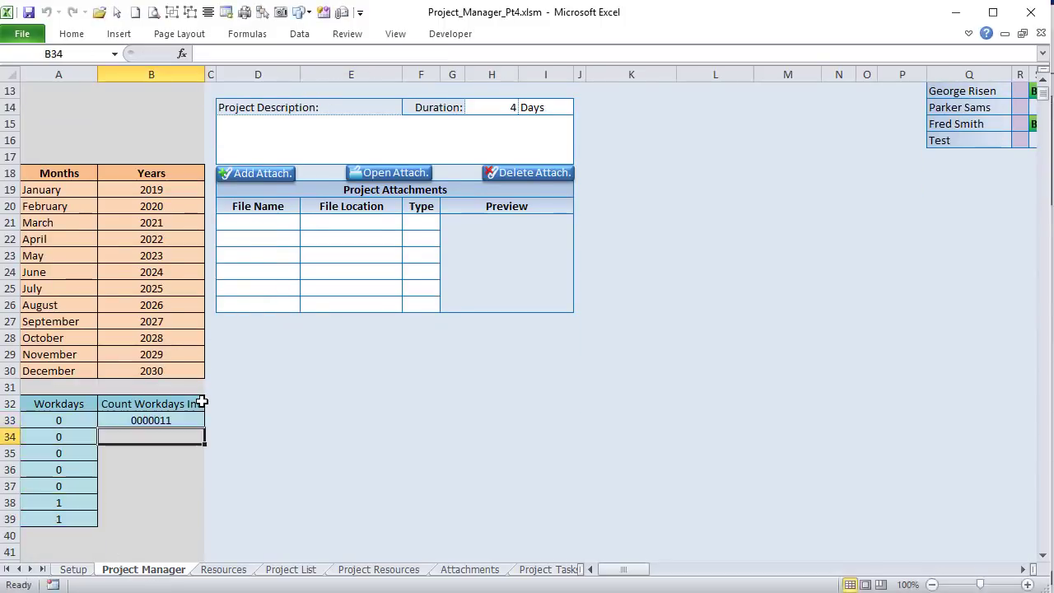
click(303, 572)
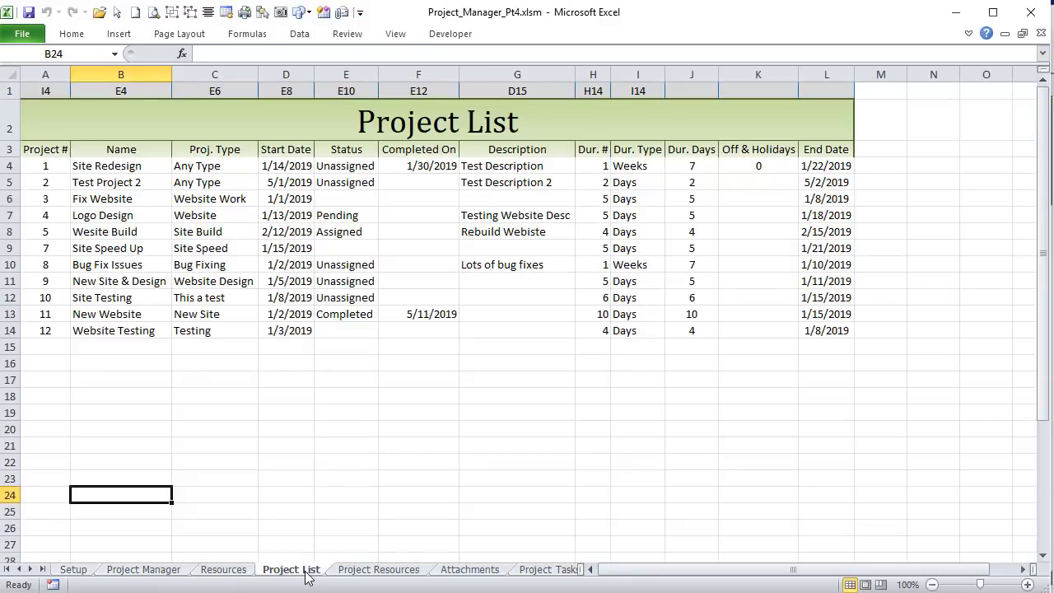
Step: Review the End Date formulas in L5 and L6 on the Project List sheet
click(827, 182)
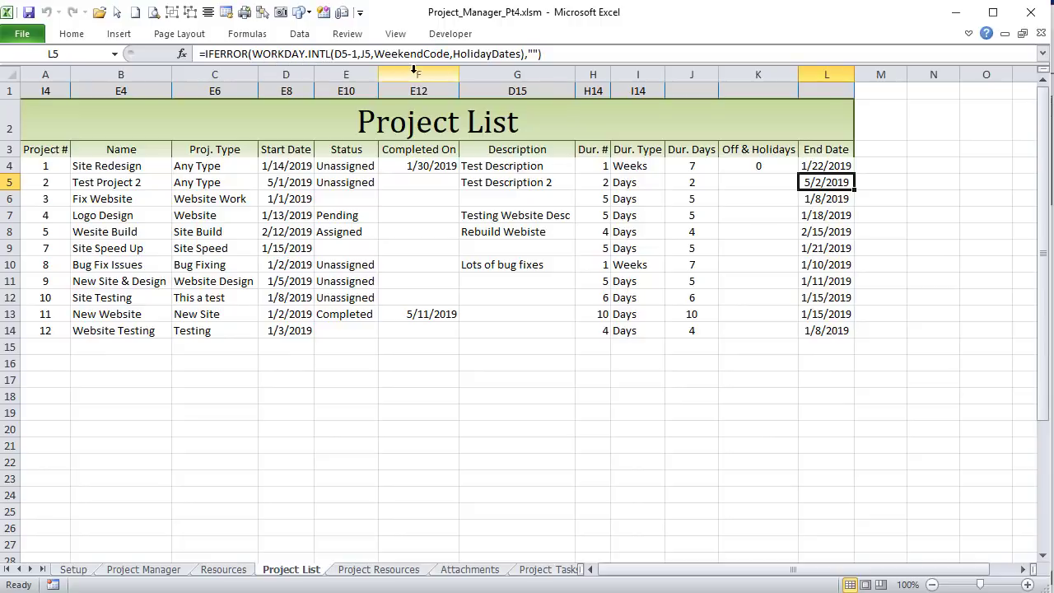
key(Down)
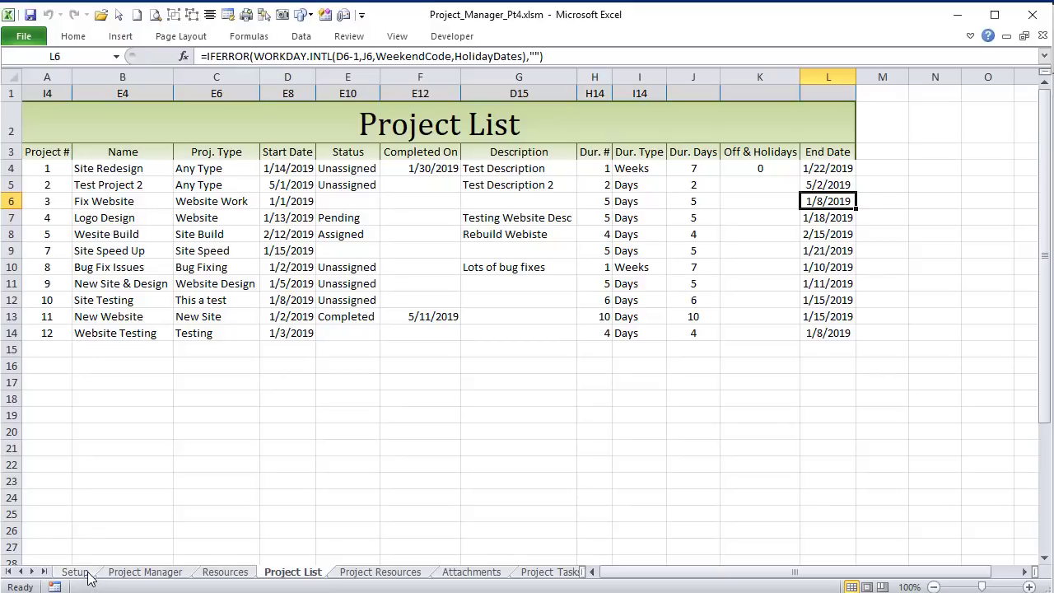
click(75, 572)
click(148, 573)
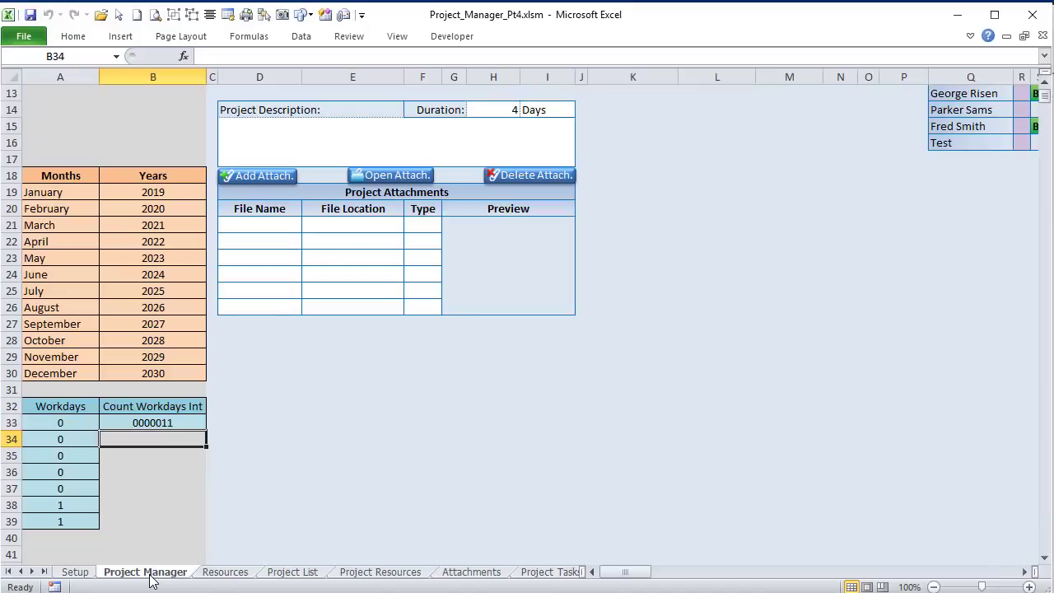
Step: Hide the task table on Project Manager to widen the January Gantt calendar
scroll(853, 488, up, 4)
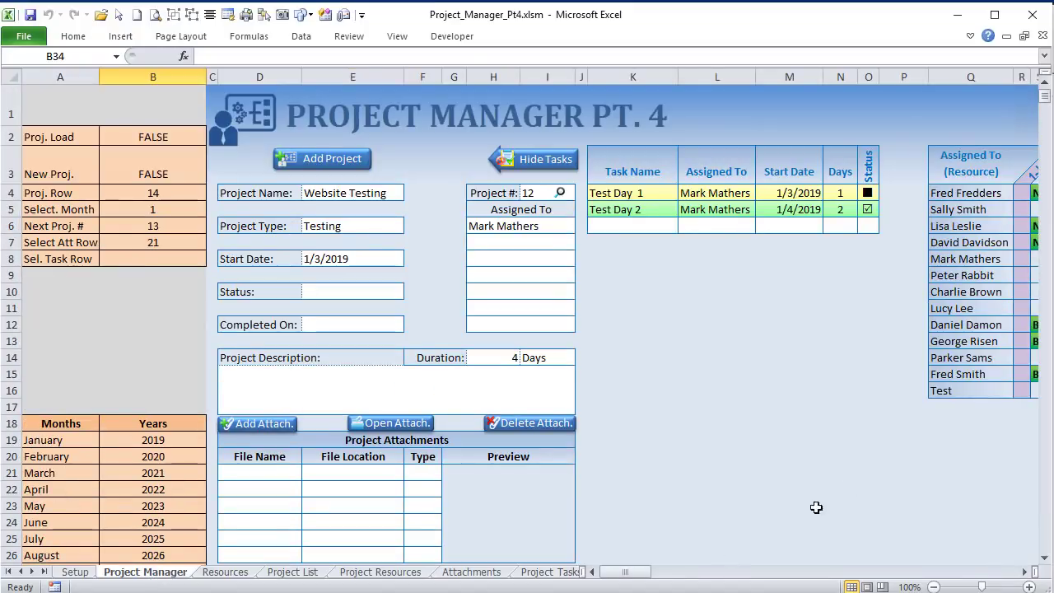
mouse_move(635, 572)
mouse_down()
mouse_move(651, 576)
mouse_move(632, 576)
mouse_up()
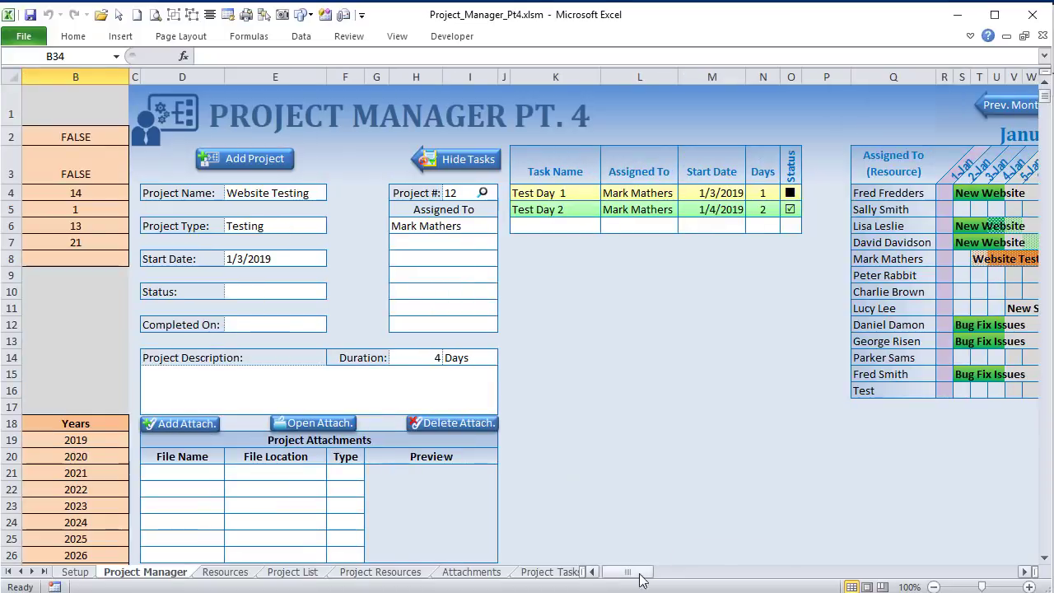
click(1026, 571)
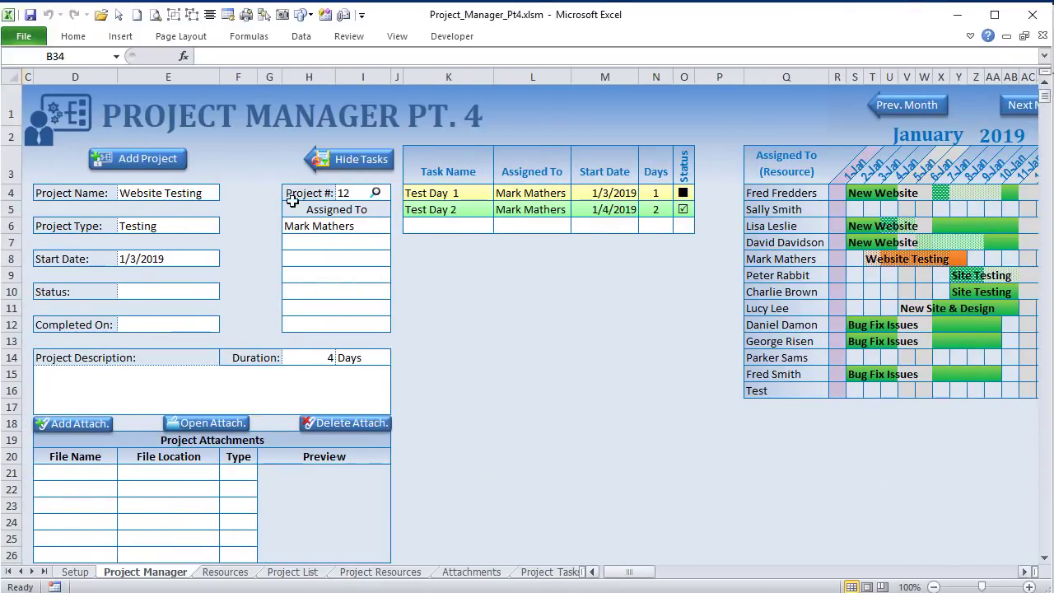
click(339, 164)
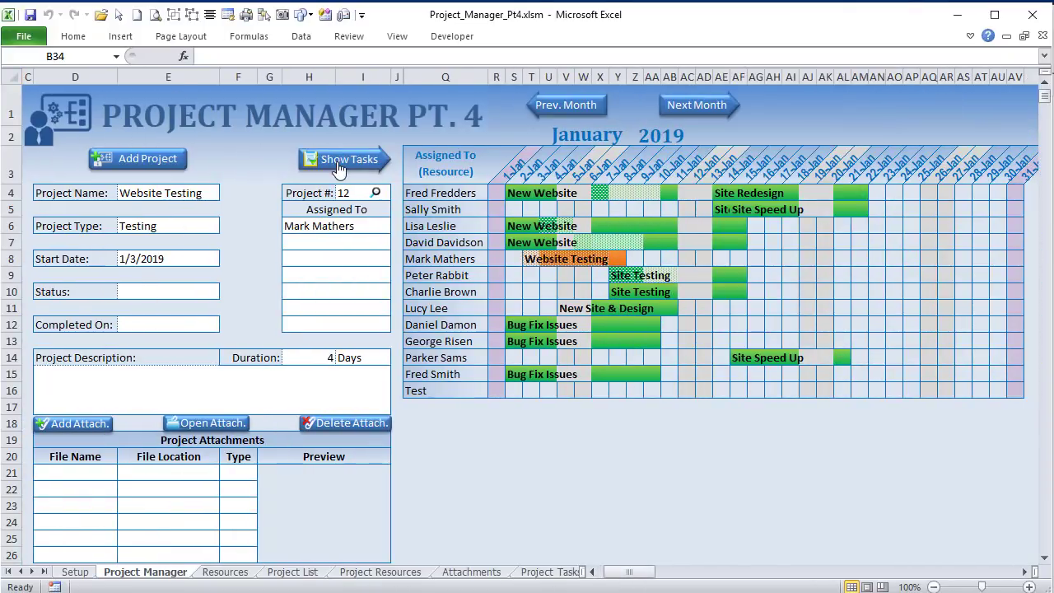